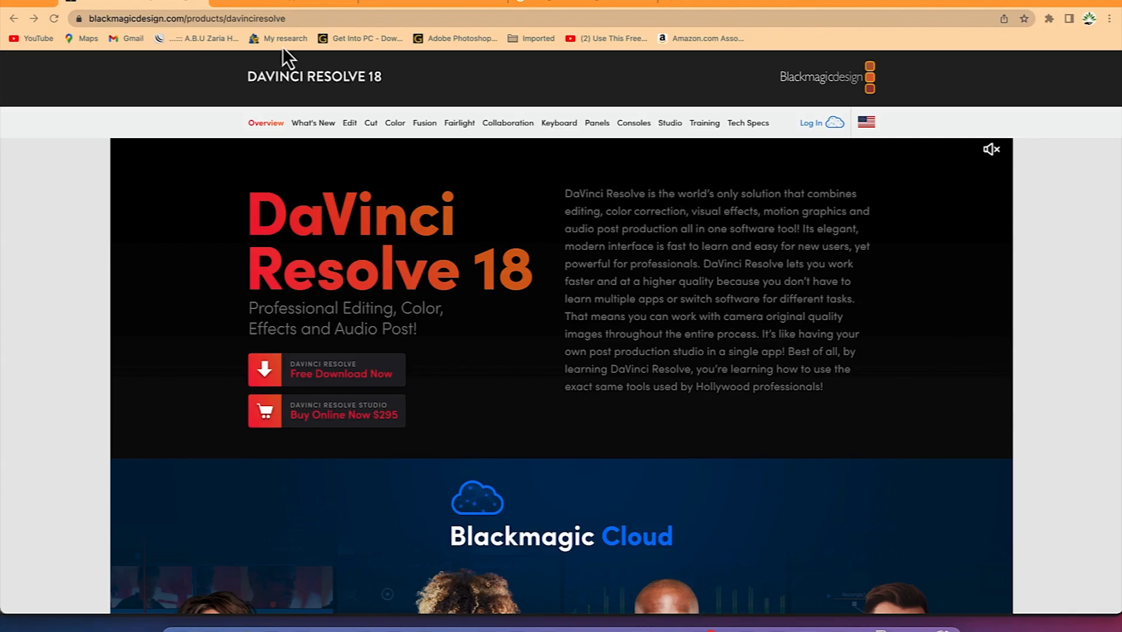
{"action": "left_click", "coordinate": [269, 7]}
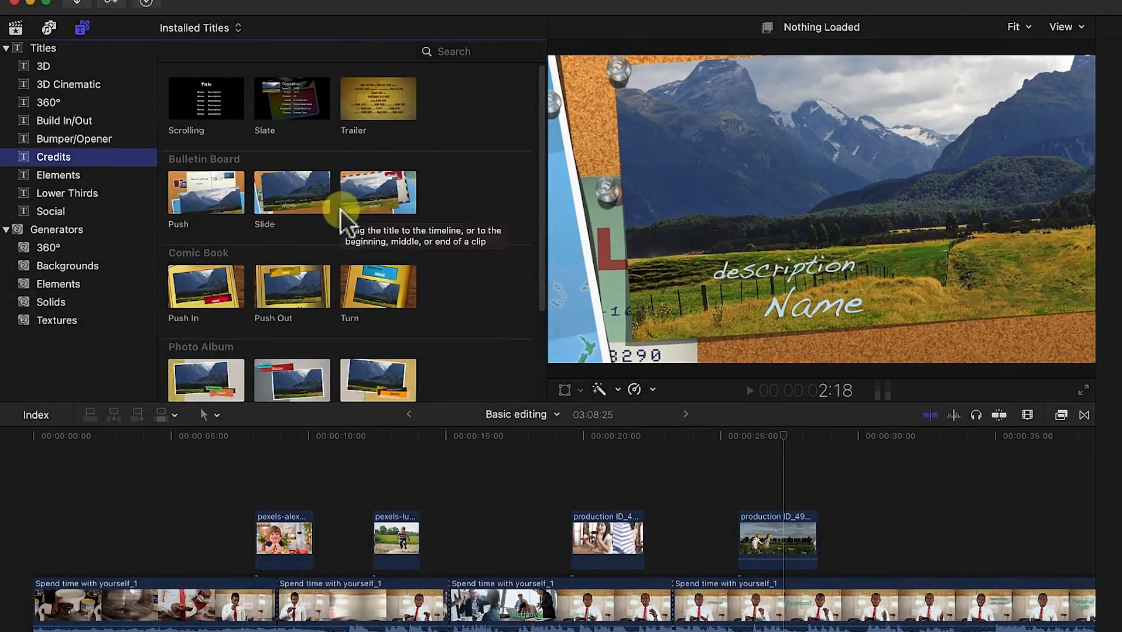
{"action": "left_click", "coordinate": [47, 197]}
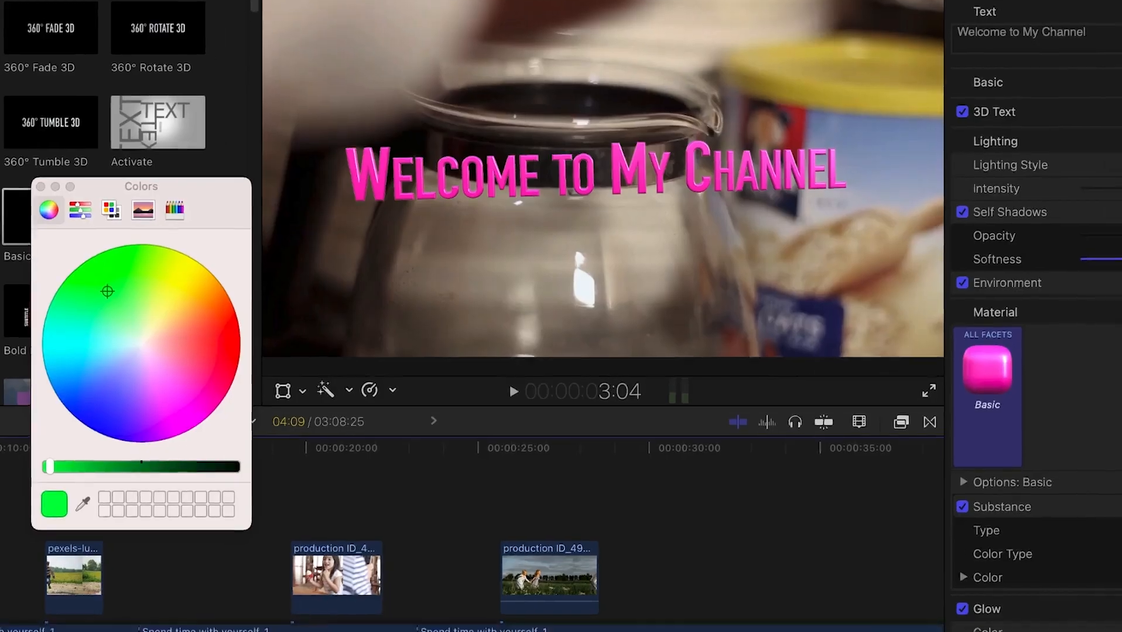
{"action": "mouse_move", "coordinate": [958, 568]}
{"action": "left_mouse_down"}
{"action": "mouse_move", "coordinate": [939, 571]}
{"action": "mouse_move", "coordinate": [963, 575]}
{"action": "left_mouse_up"}
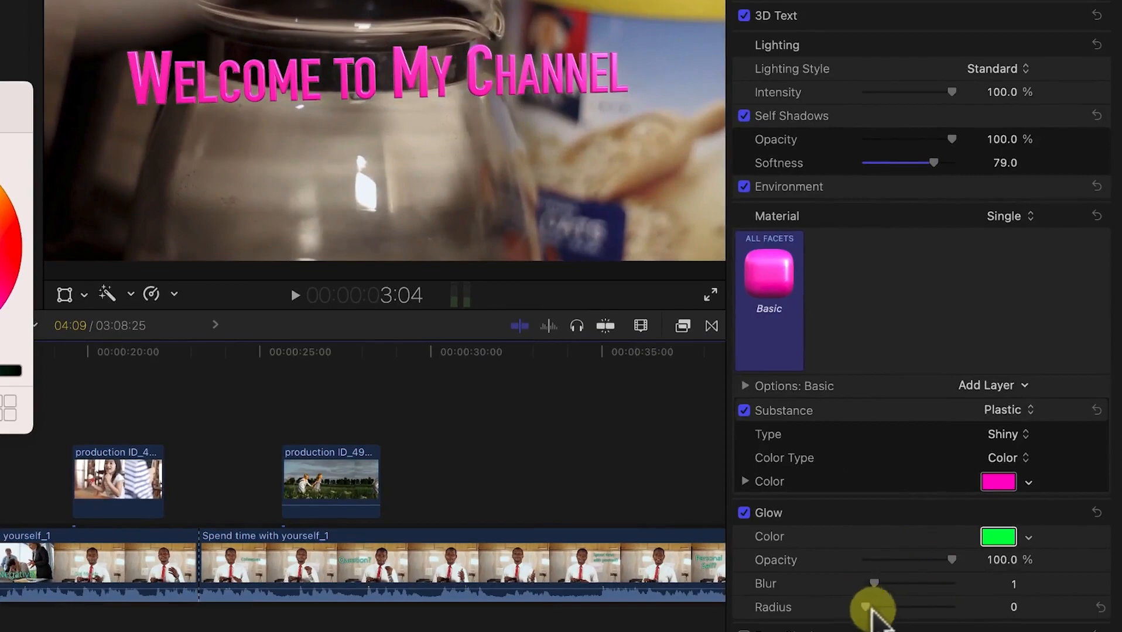
{"action": "mouse_move", "coordinate": [869, 608]}
{"action": "left_mouse_down"}
{"action": "mouse_move", "coordinate": [972, 625]}
{"action": "mouse_move", "coordinate": [889, 624]}
{"action": "mouse_move", "coordinate": [876, 598]}
{"action": "left_mouse_up"}
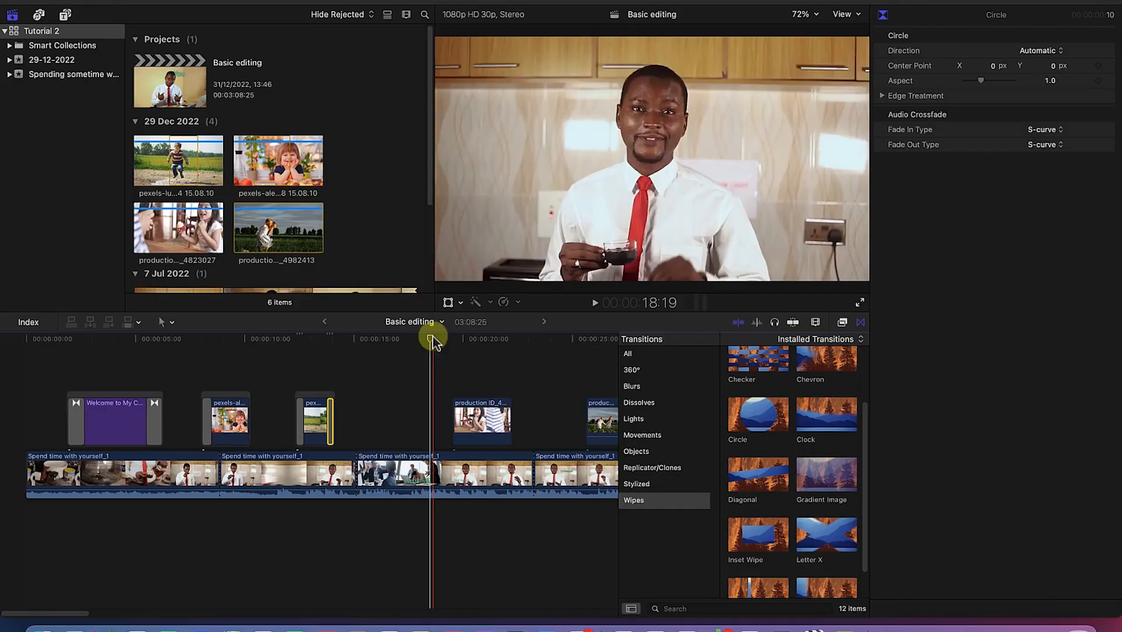
{"action": "left_click_drag", "start_coordinate": [433, 338], "coordinate": [286, 345]}
{"action": "key", "text": "space"}
{"action": "key", "text": "space"}
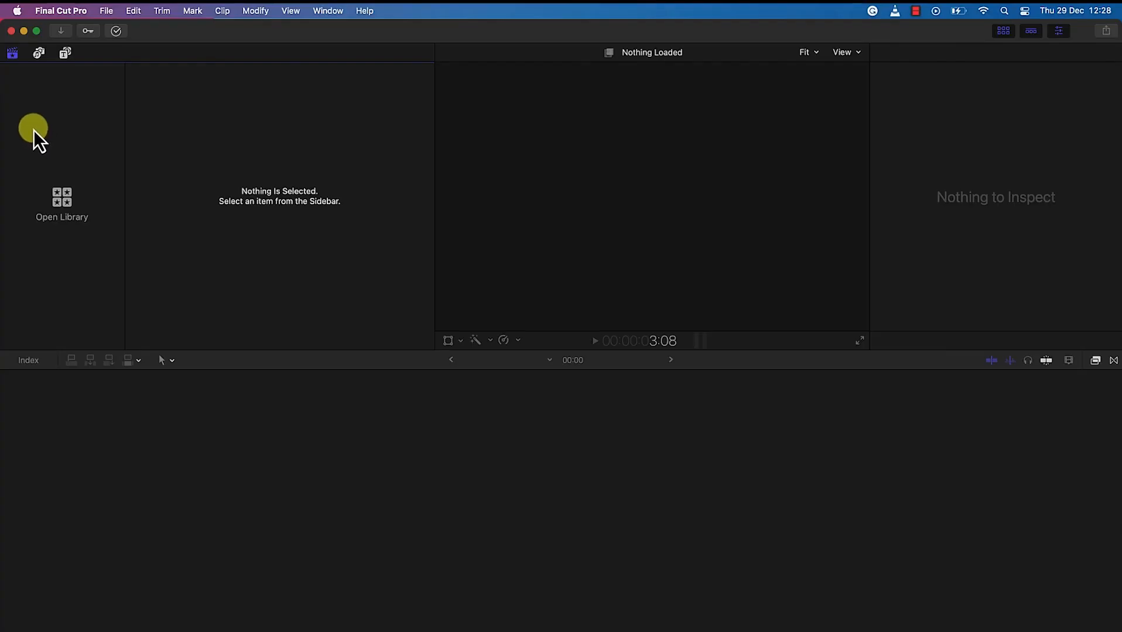
{"action": "left_click", "coordinate": [105, 11]}
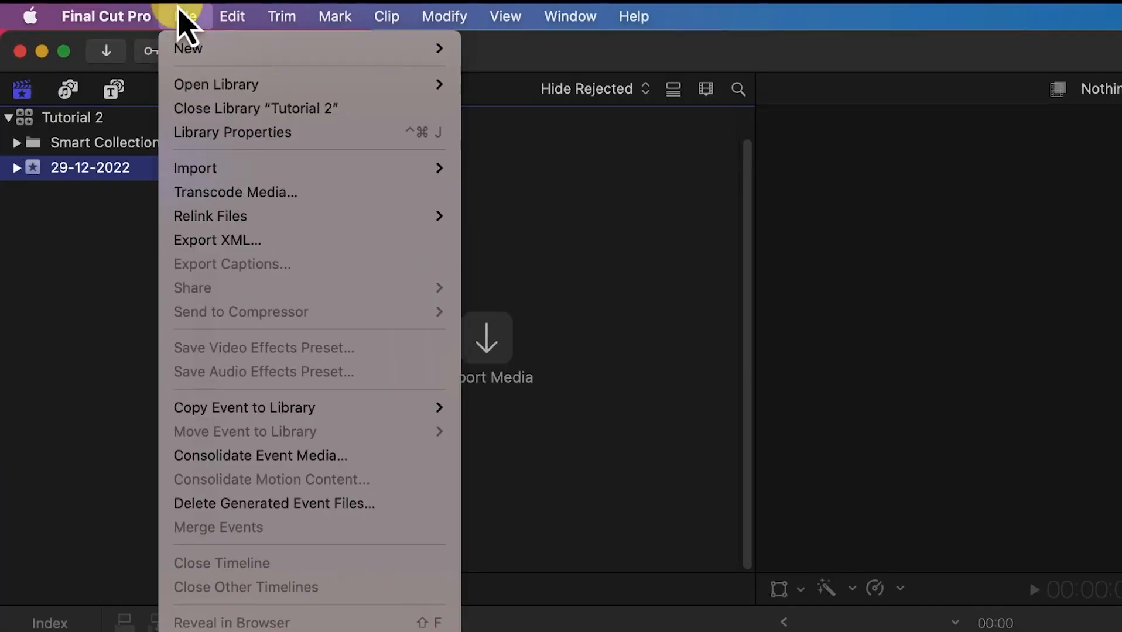
{"action": "mouse_move", "coordinate": [122, 30]}
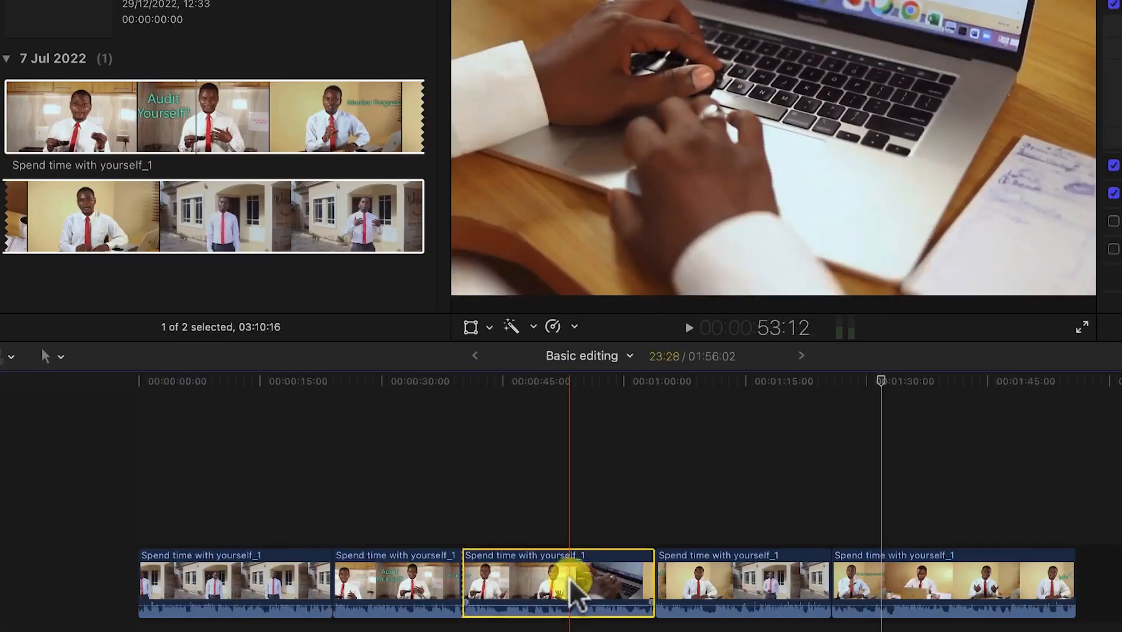
{"action": "left_click_drag", "start_coordinate": [571, 583], "coordinate": [1013, 571]}
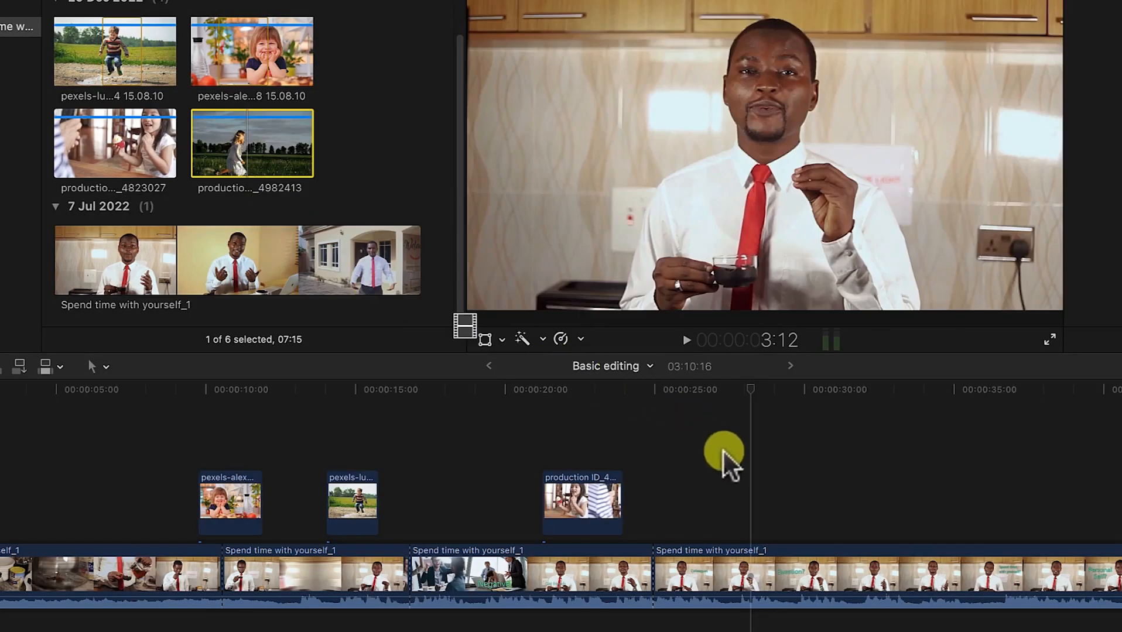
{"action": "left_click_drag", "start_coordinate": [724, 450], "coordinate": [729, 513]}
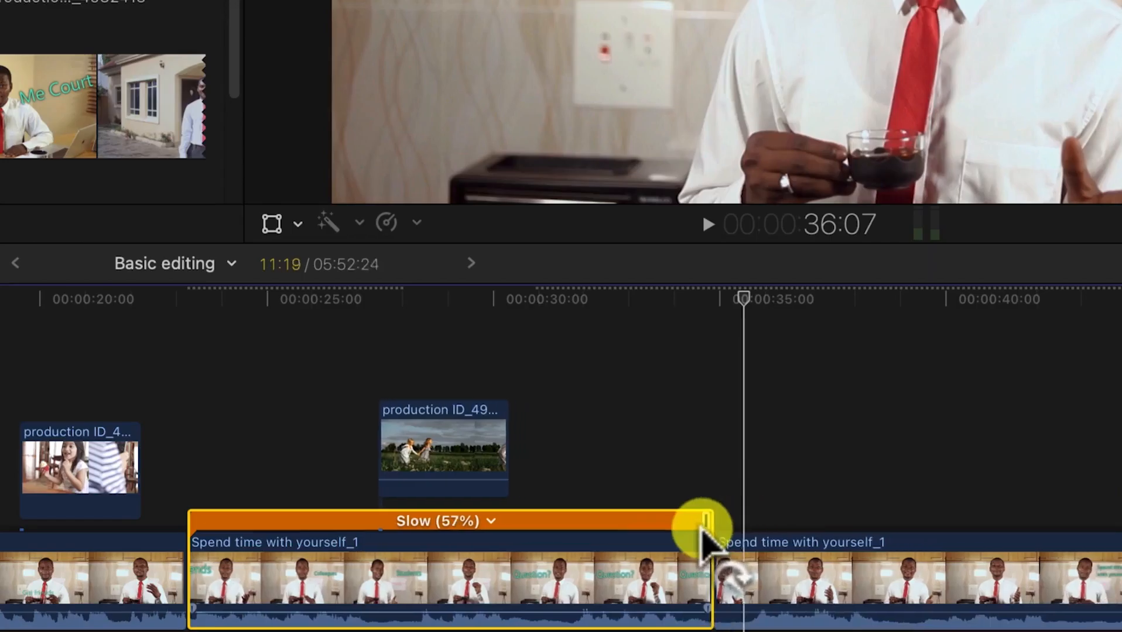
{"action": "left_click_drag", "start_coordinate": [703, 527], "coordinate": [996, 521]}
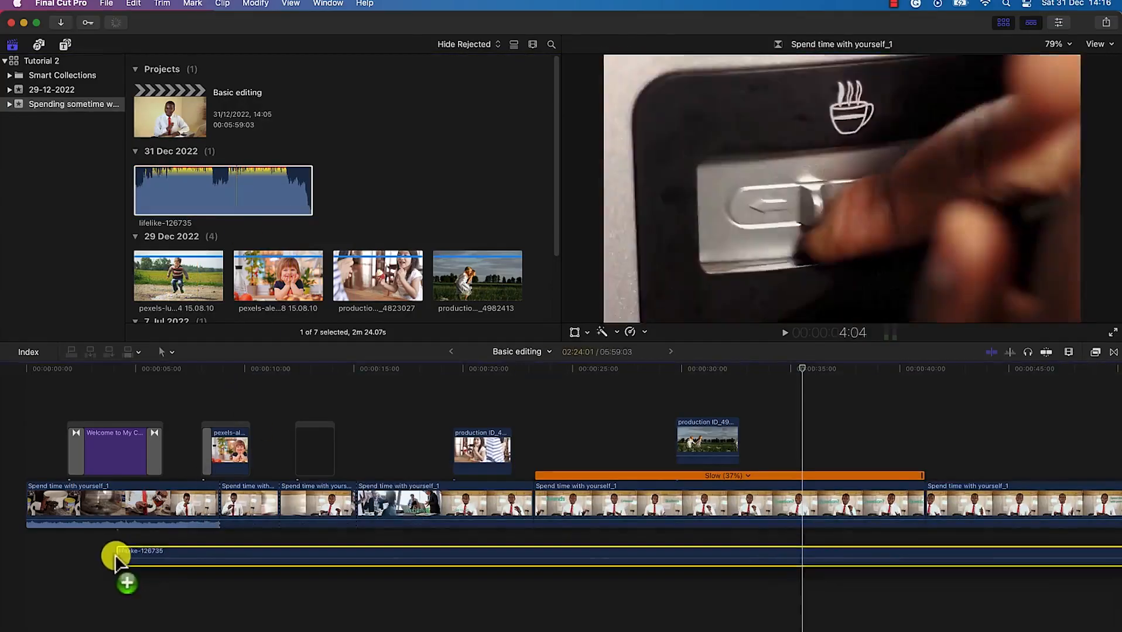
{"action": "left_click_drag", "start_coordinate": [115, 555], "coordinate": [7, 534]}
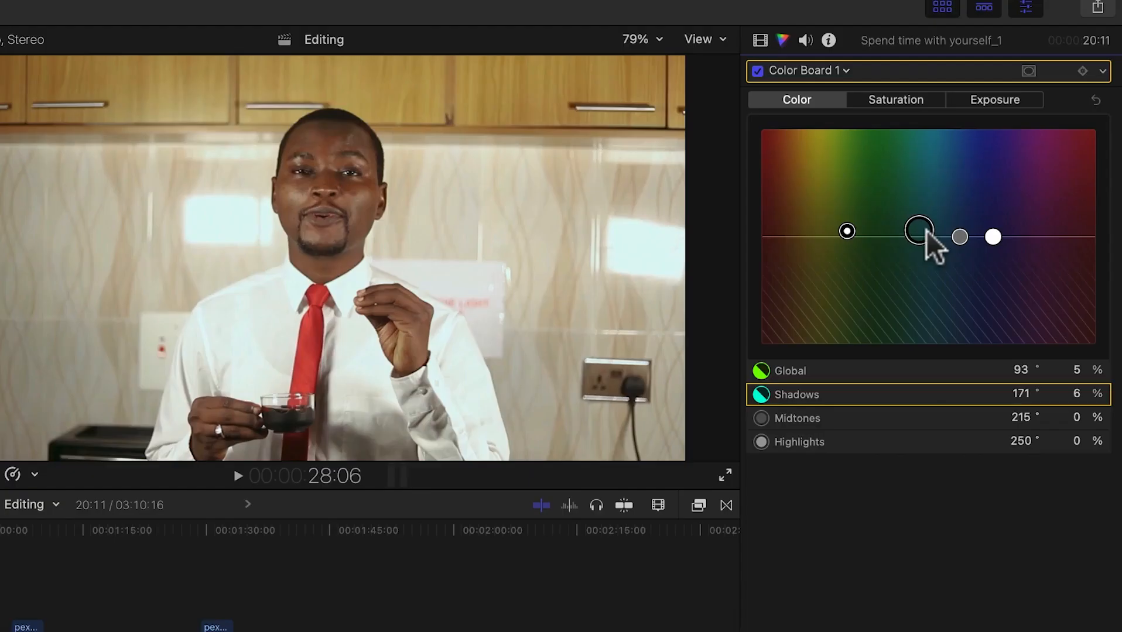
{"action": "left_click_drag", "start_coordinate": [961, 234], "coordinate": [962, 205]}
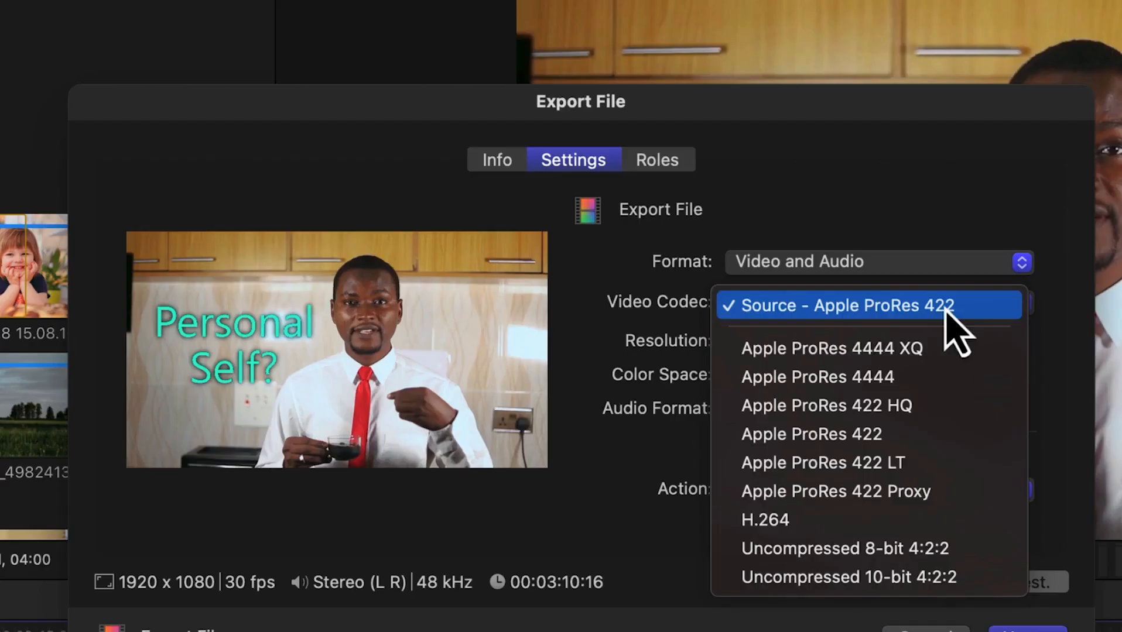
{"action": "left_click", "coordinate": [797, 527]}
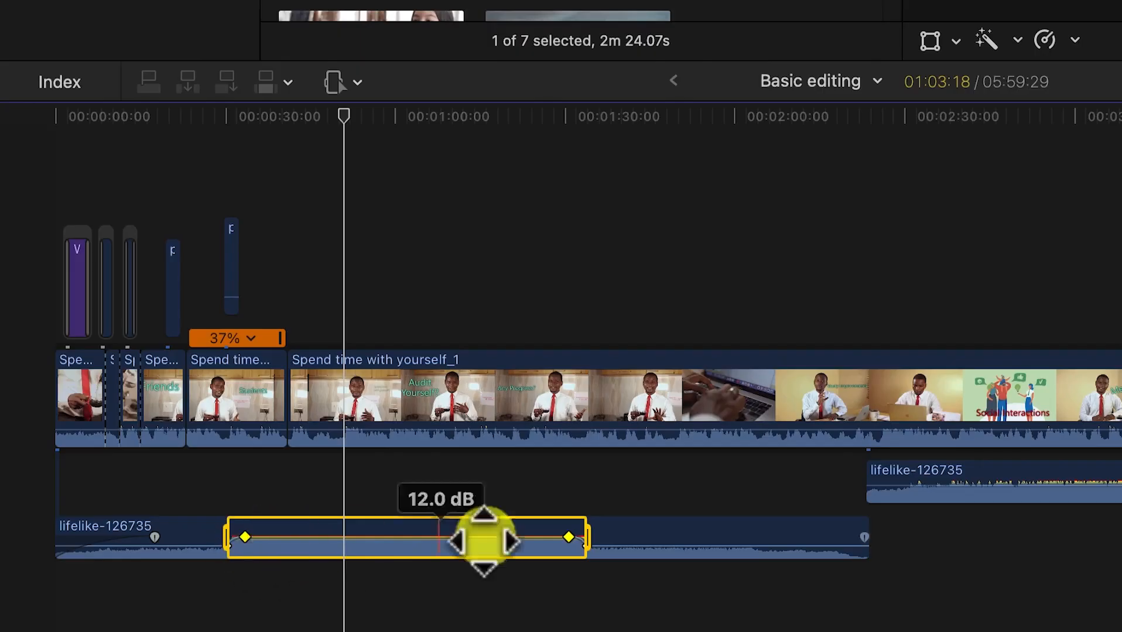
{"action": "left_click_drag", "start_coordinate": [246, 538], "coordinate": [253, 538]}
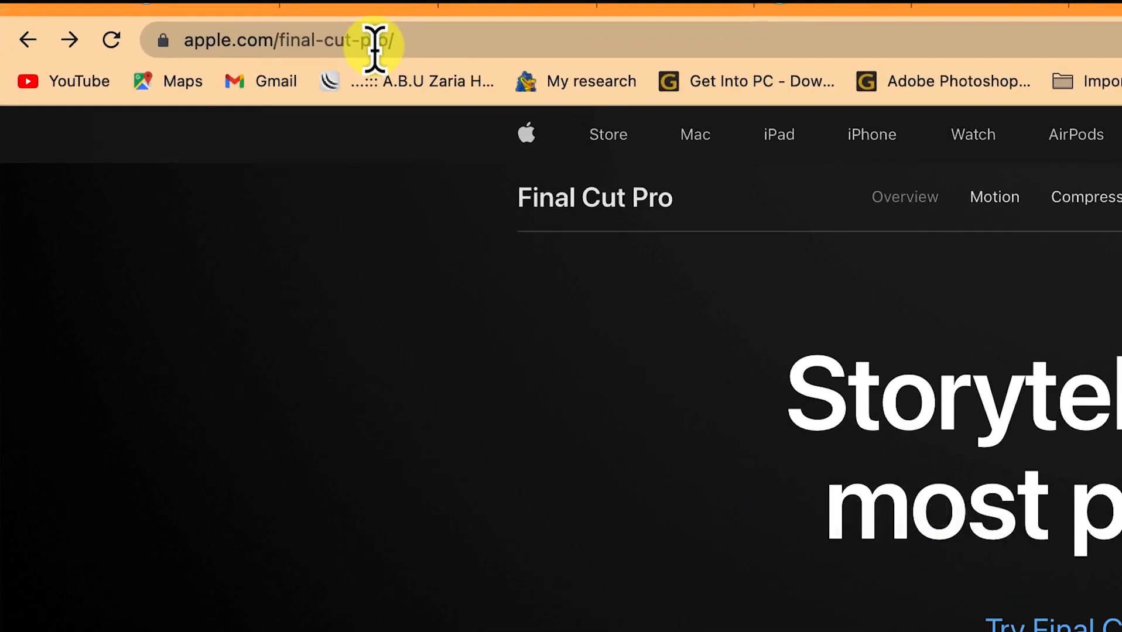
Check the Final Cut Pro product page address, then view the 90-day free trial page with its system requirements and installation notes.
{"action": "left_click", "coordinate": [431, 44]}
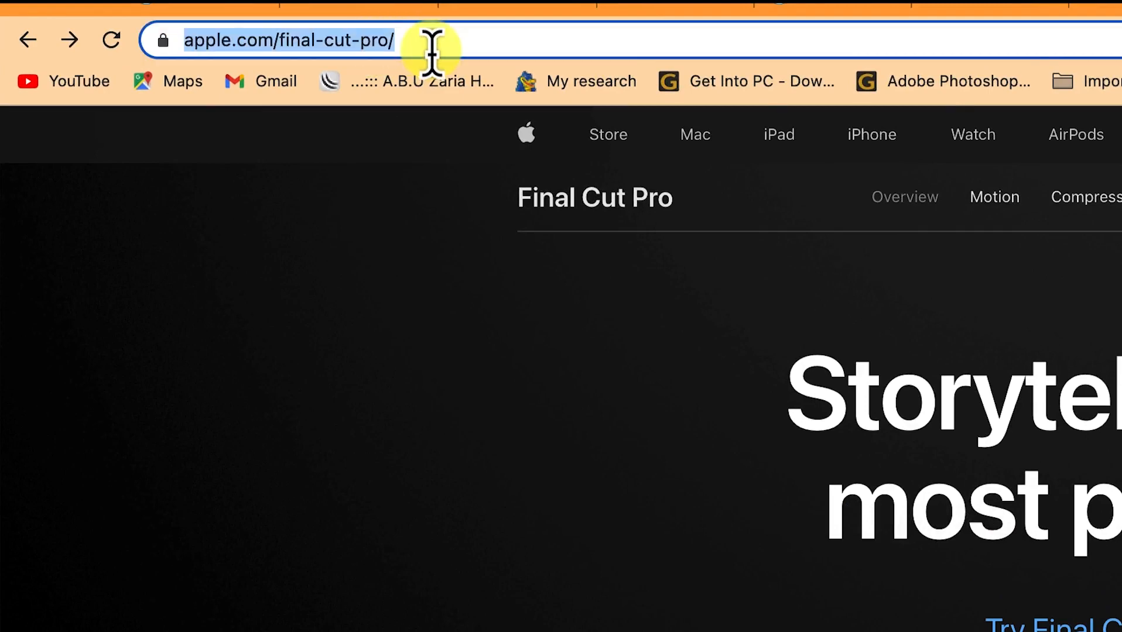
{"action": "key", "text": "Right"}
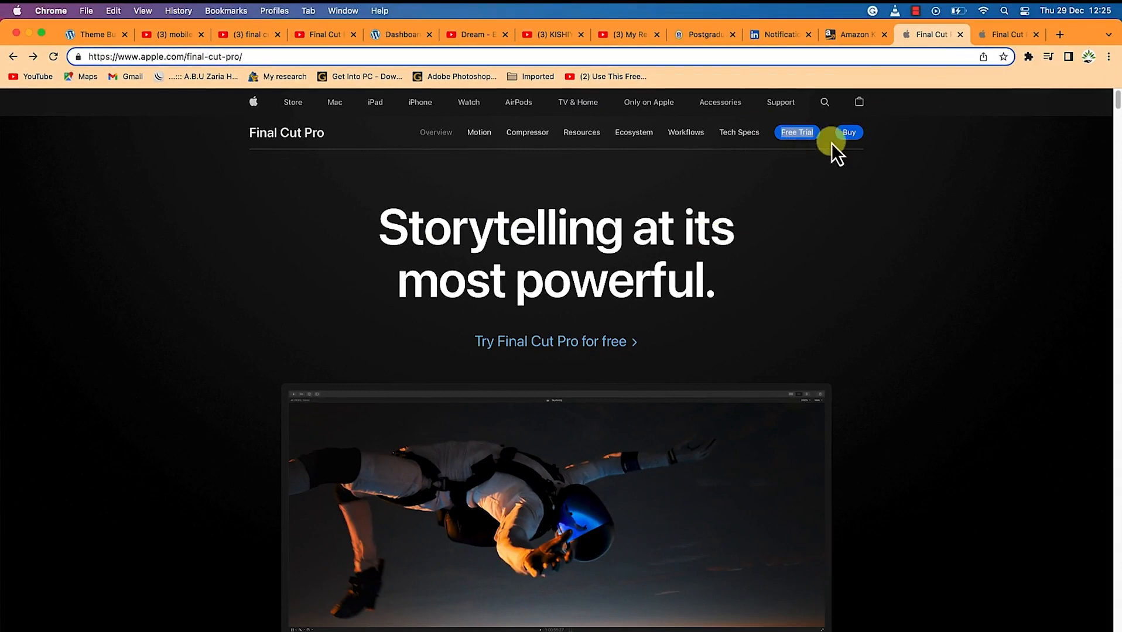
{"action": "left_click", "coordinate": [1009, 35]}
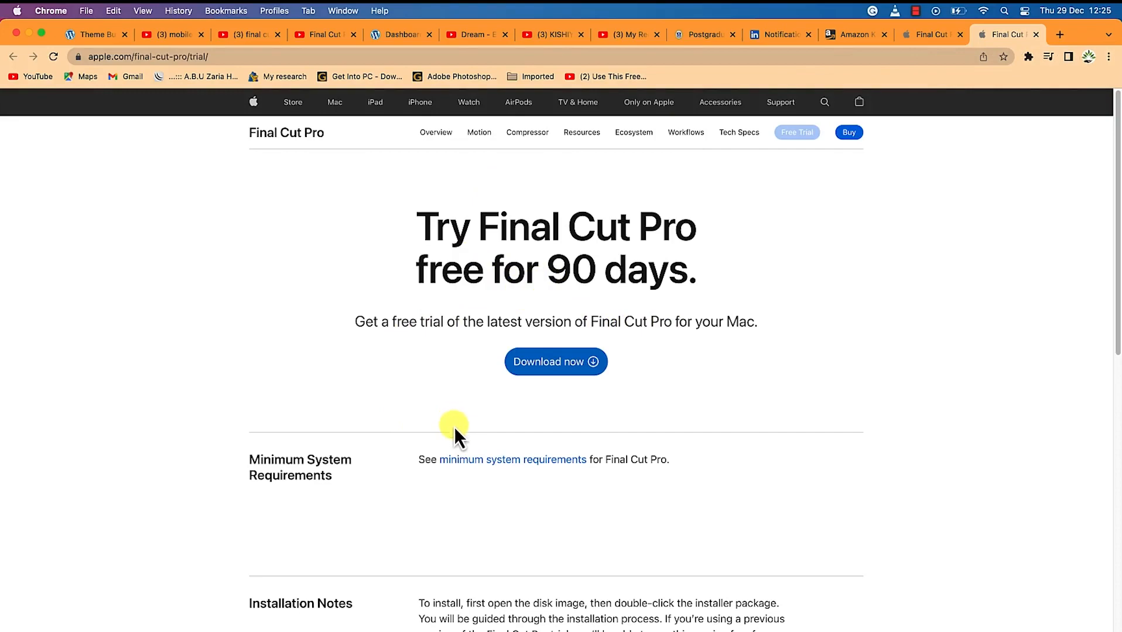
{"action": "scroll", "coordinate": [501, 410], "scroll_direction": "down", "scroll_amount": 7}
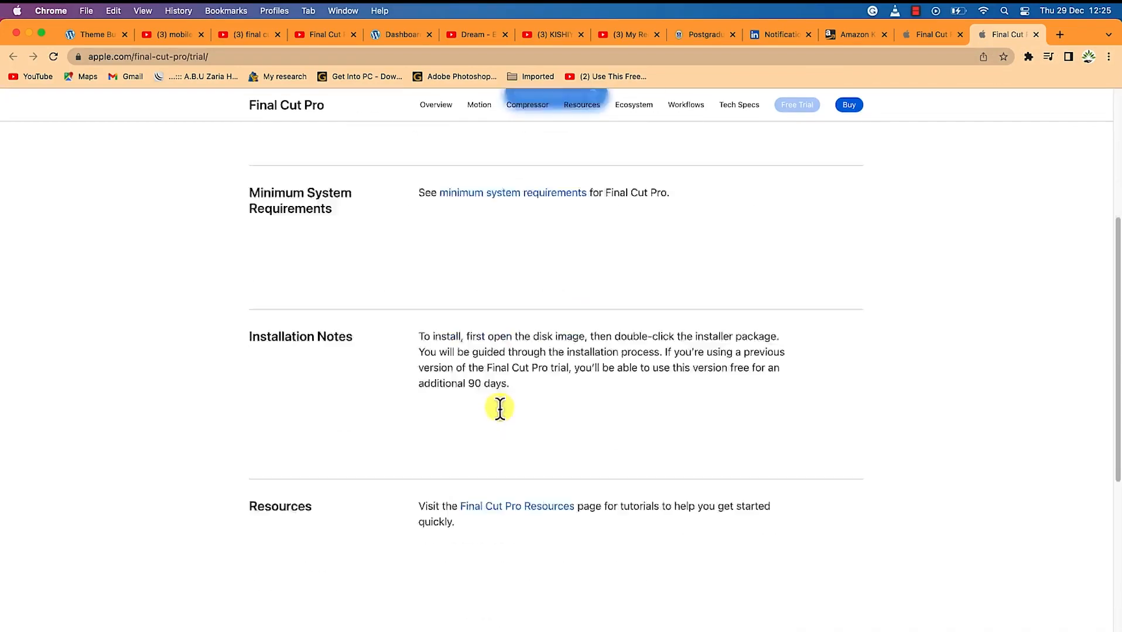
{"action": "scroll", "coordinate": [499, 409], "scroll_direction": "up", "scroll_amount": 7}
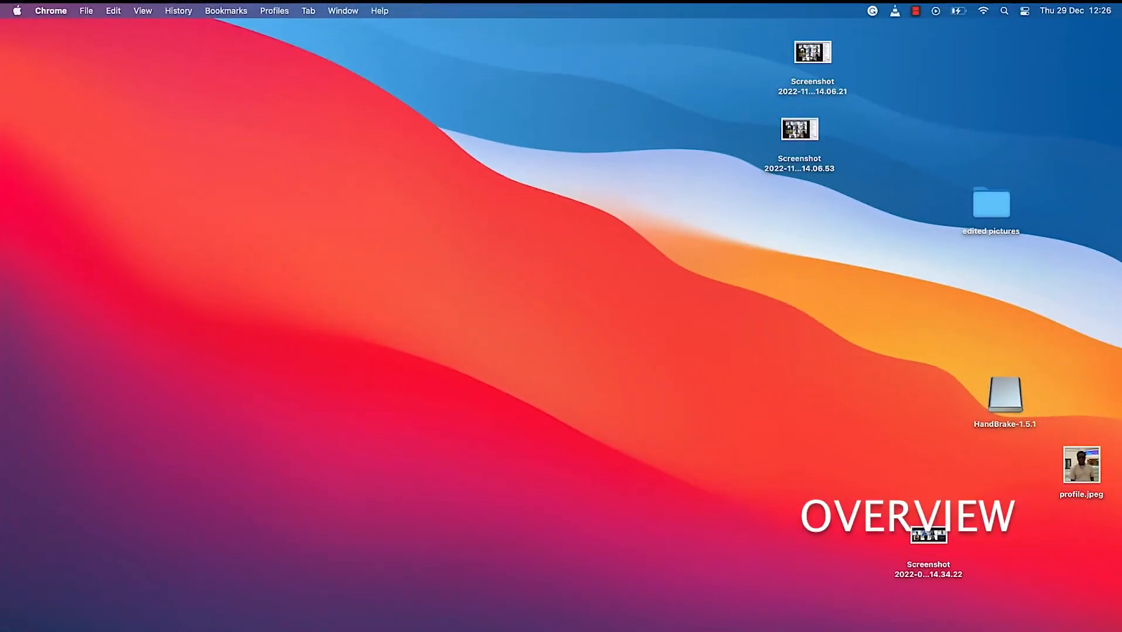
Launch Final Cut Pro from the installed applications.
{"action": "key", "text": "F4"}
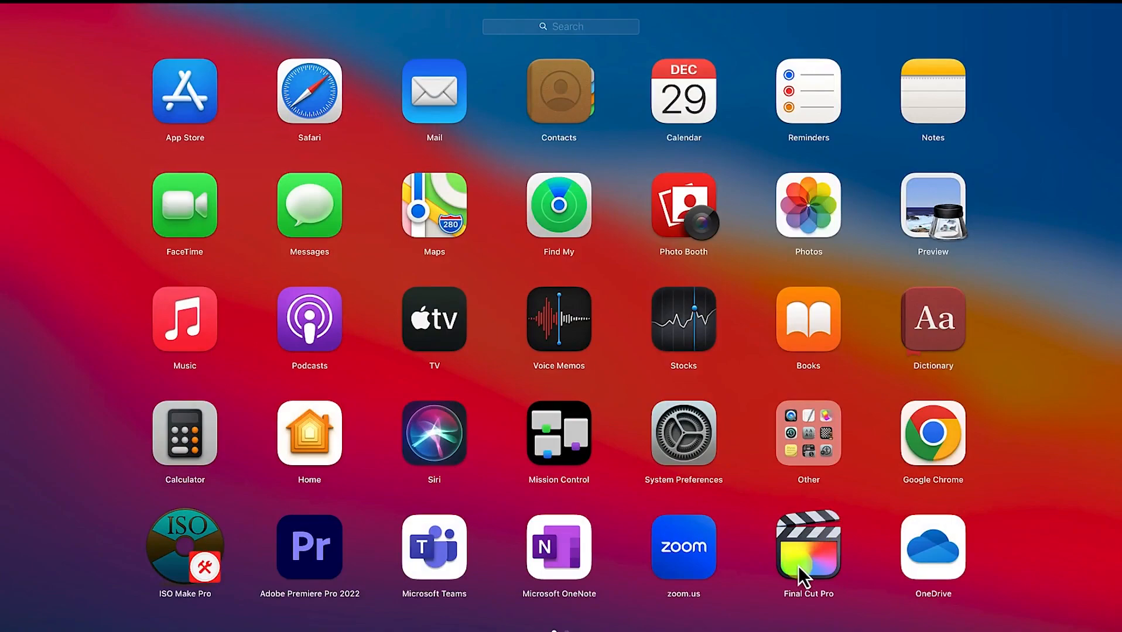
{"action": "left_click", "coordinate": [808, 547]}
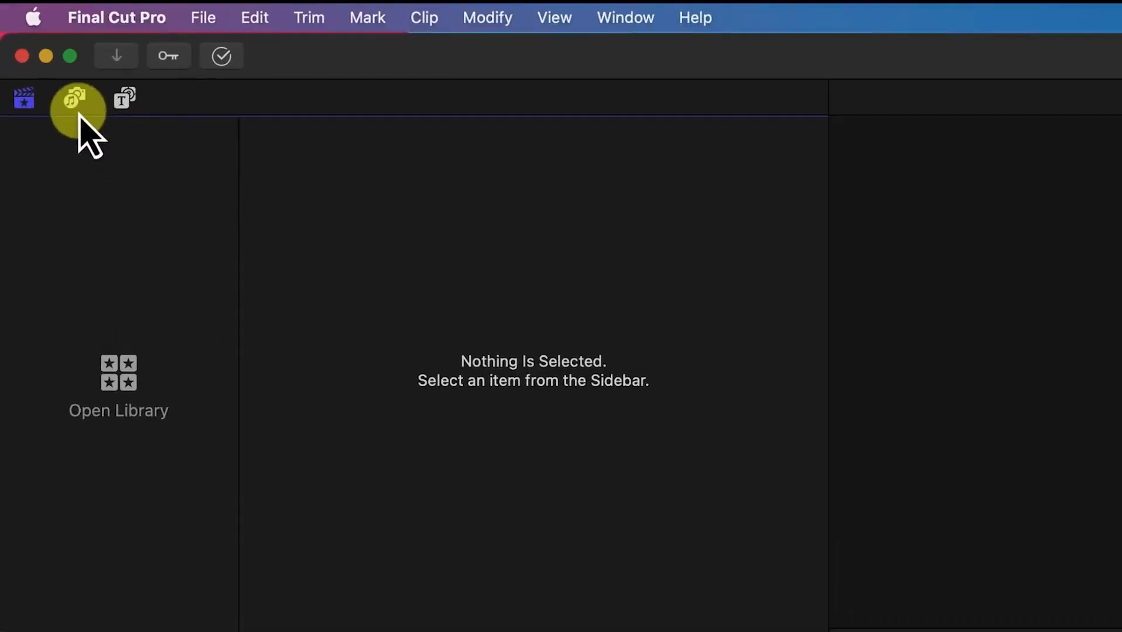
Look through the photos and audio sources, then the installed title categories down to Lower Thirds.
{"action": "left_click", "coordinate": [74, 100]}
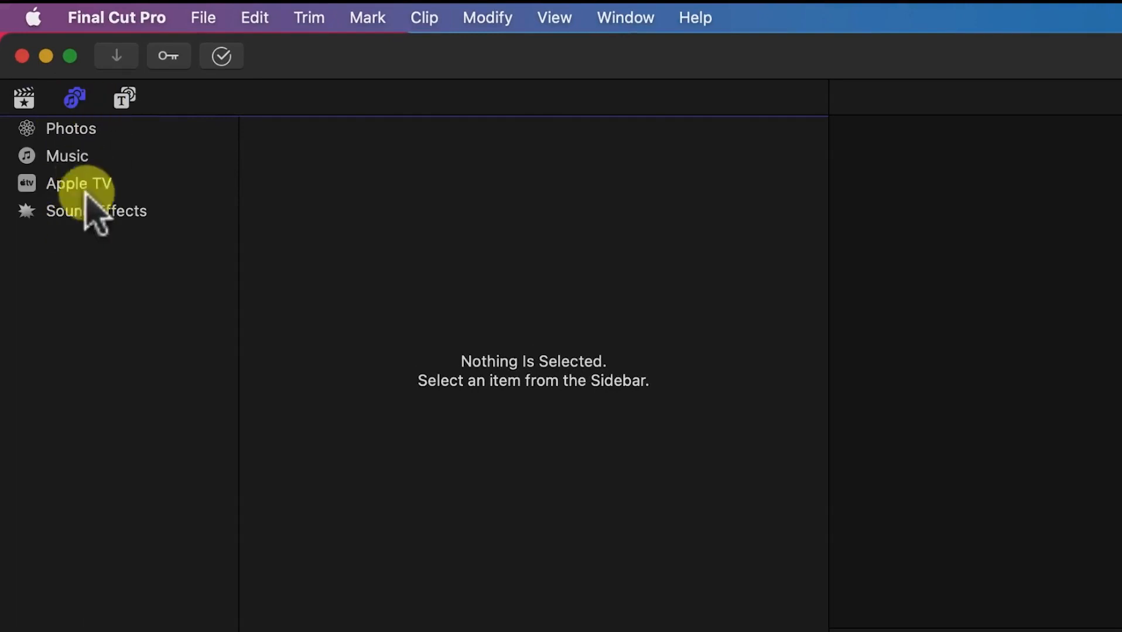
{"action": "left_click", "coordinate": [125, 105]}
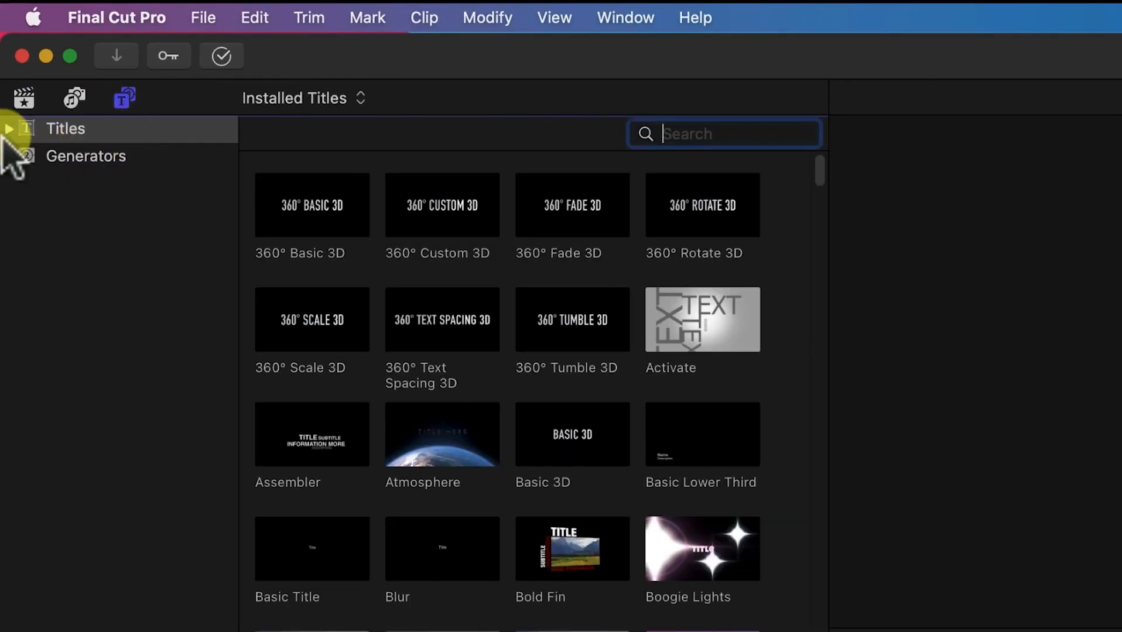
{"action": "left_click", "coordinate": [8, 129]}
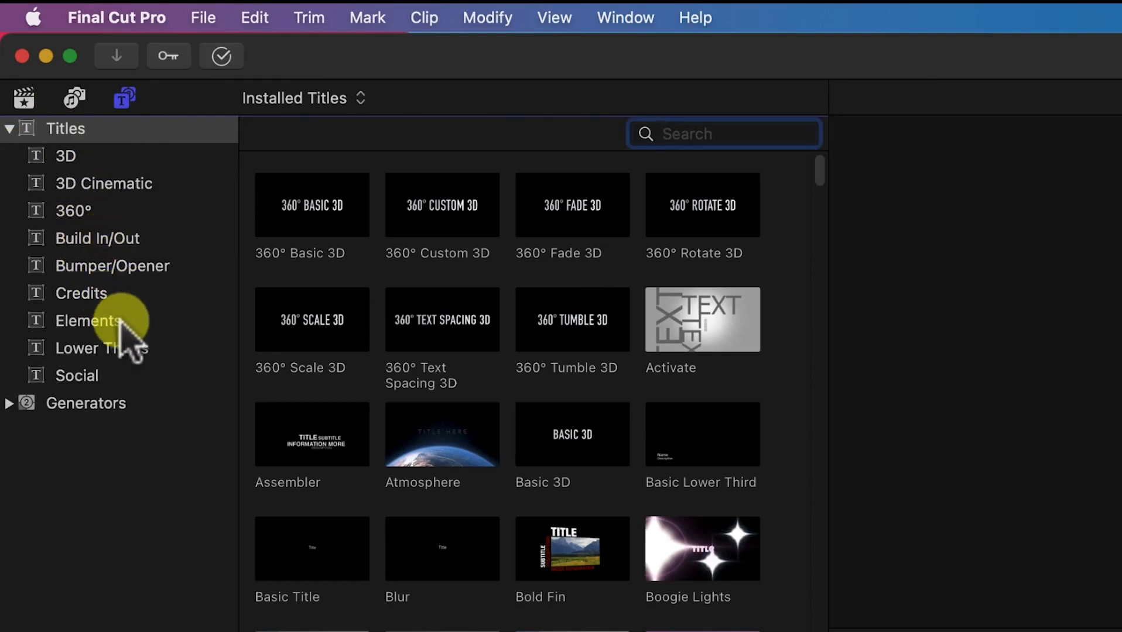
{"action": "left_click", "coordinate": [125, 351]}
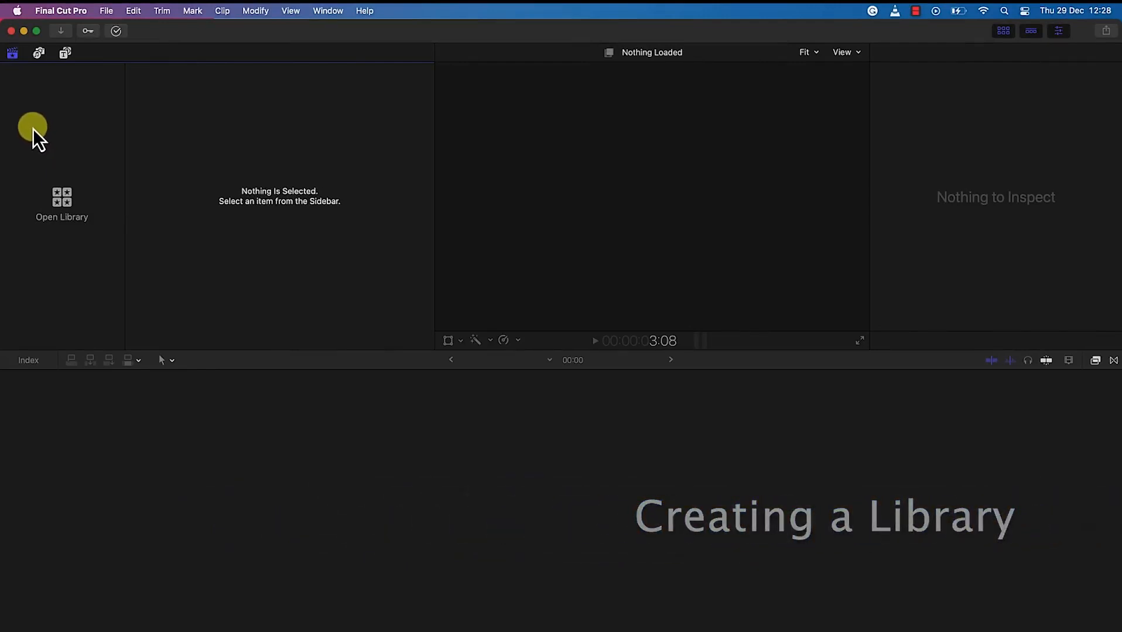
Create a new library named Tutorial 2 and save it in the Final Cut Pro folder.
{"action": "left_click", "coordinate": [106, 10]}
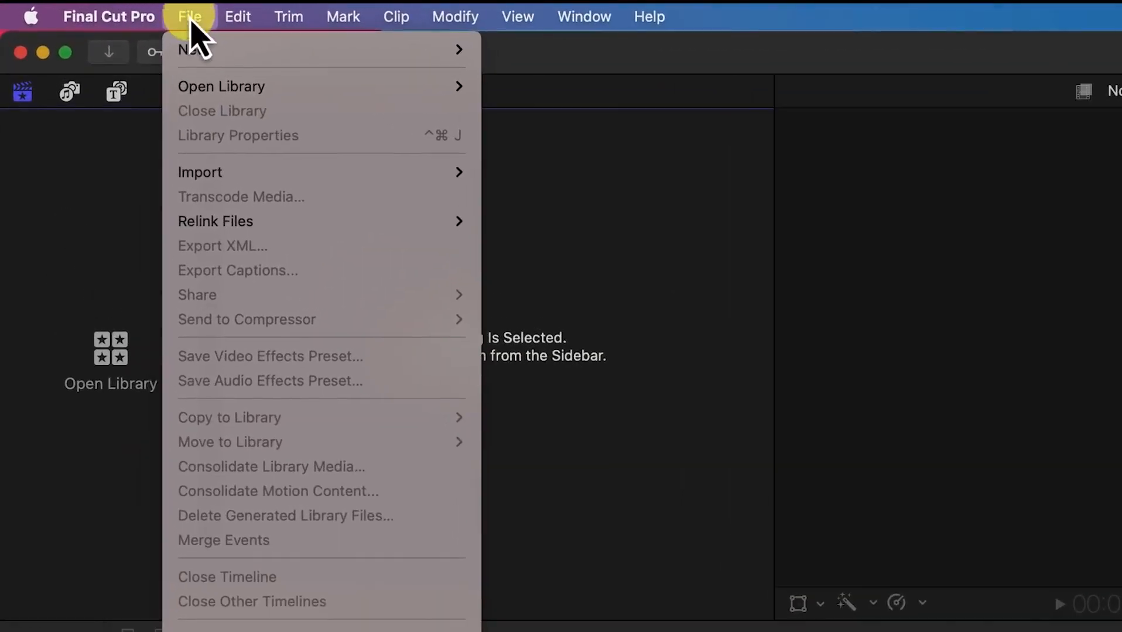
{"action": "mouse_move", "coordinate": [196, 41]}
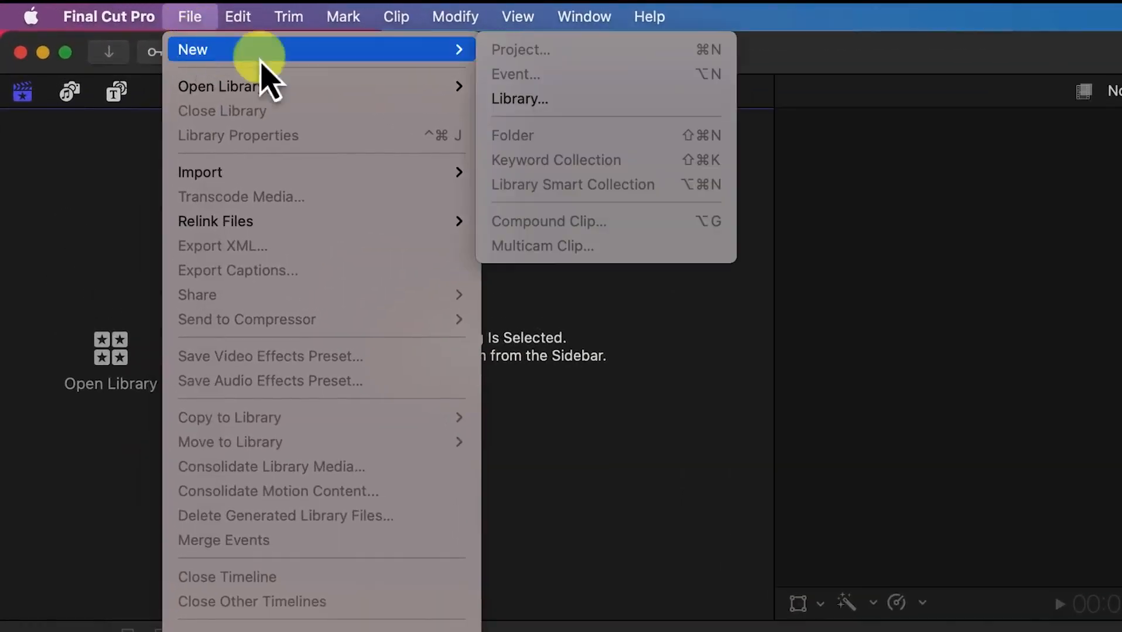
{"action": "left_click", "coordinate": [527, 108]}
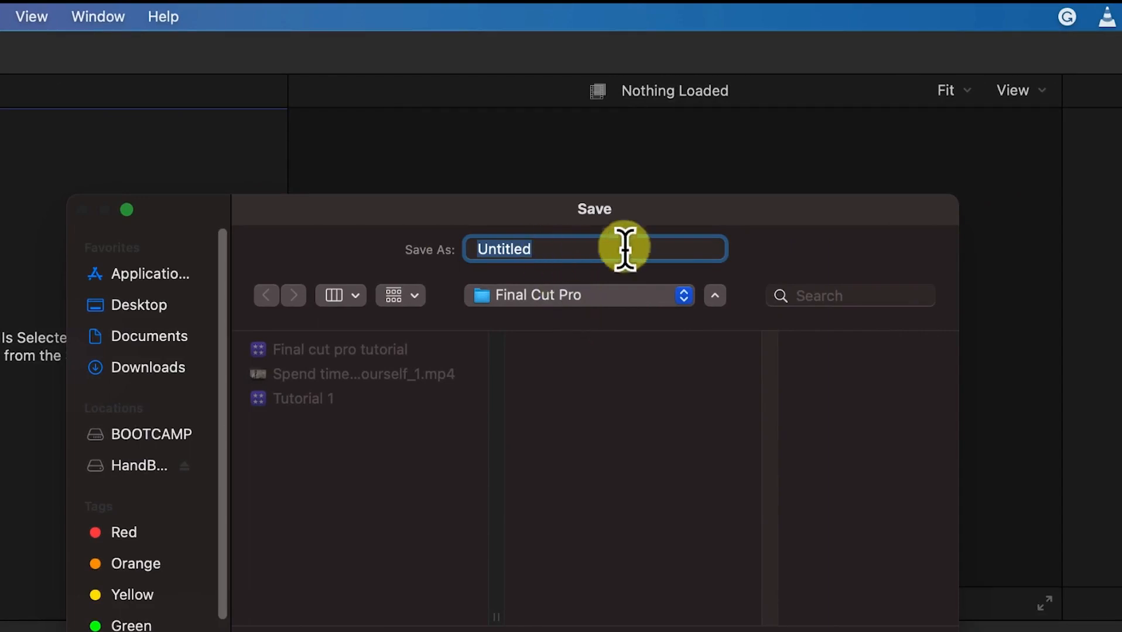
{"action": "left_click", "coordinate": [650, 299]}
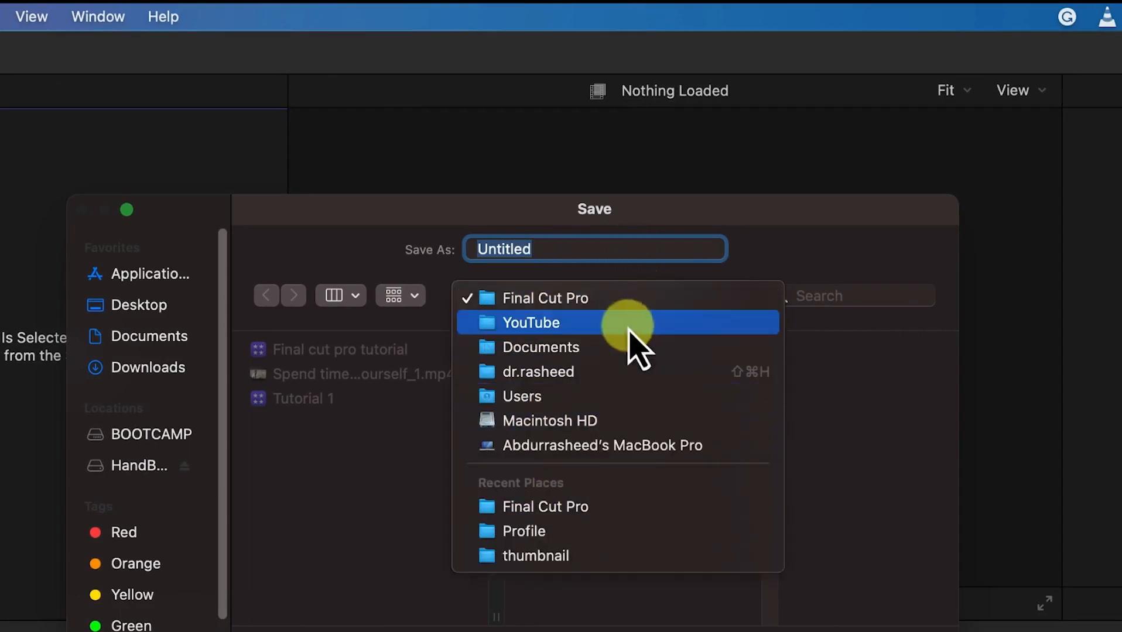
{"action": "left_click", "coordinate": [590, 306]}
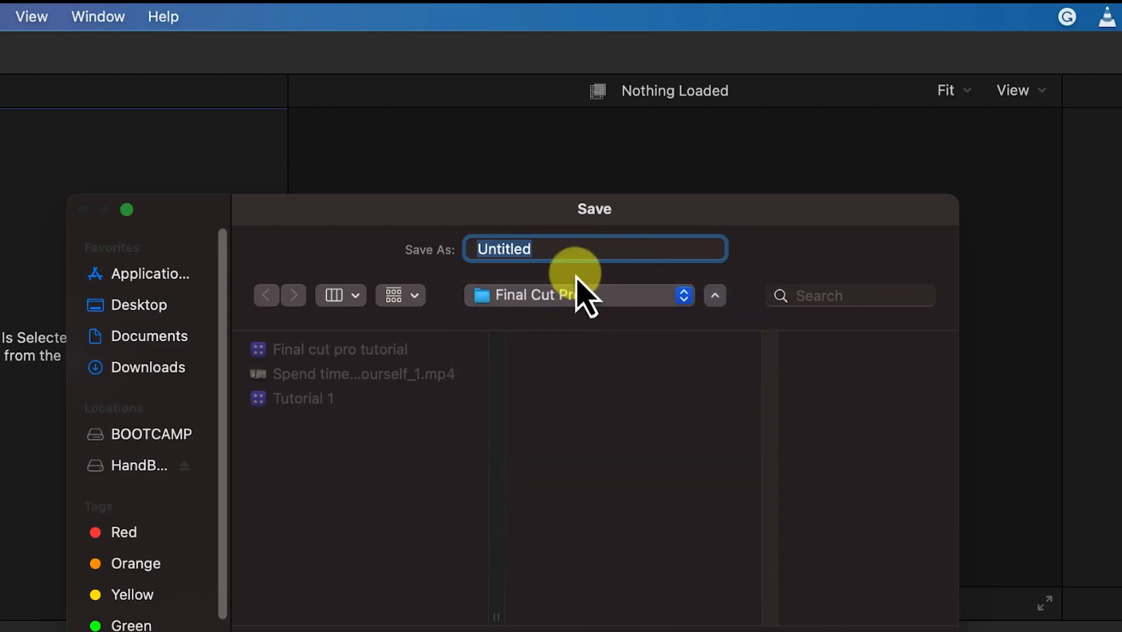
{"action": "type", "text": "Tutorial 2"}
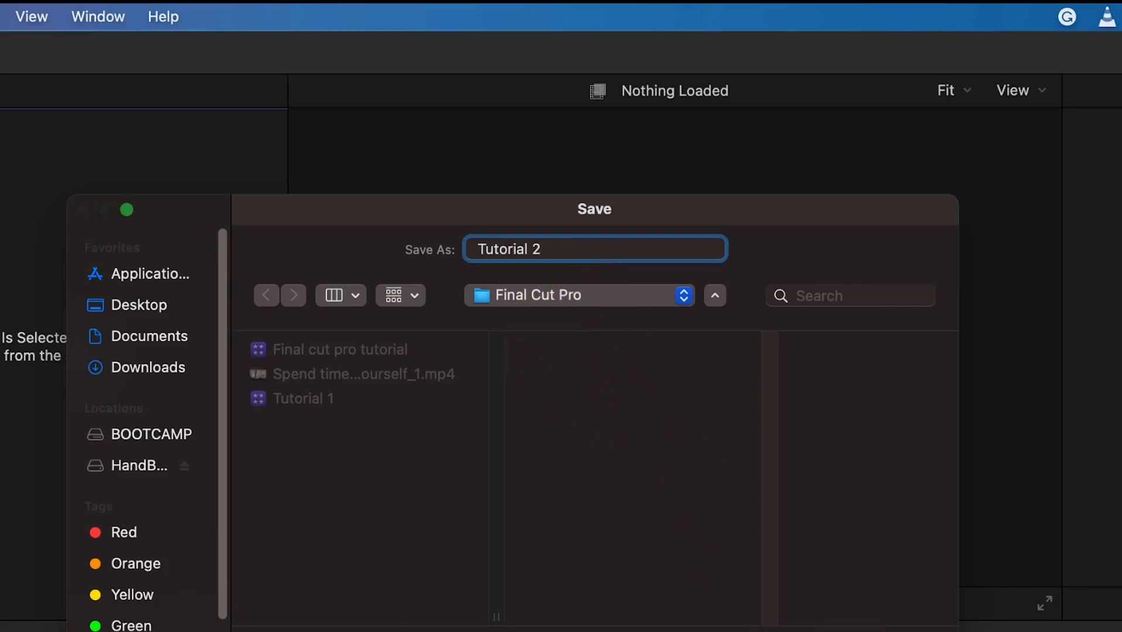
{"action": "key", "text": "Return"}
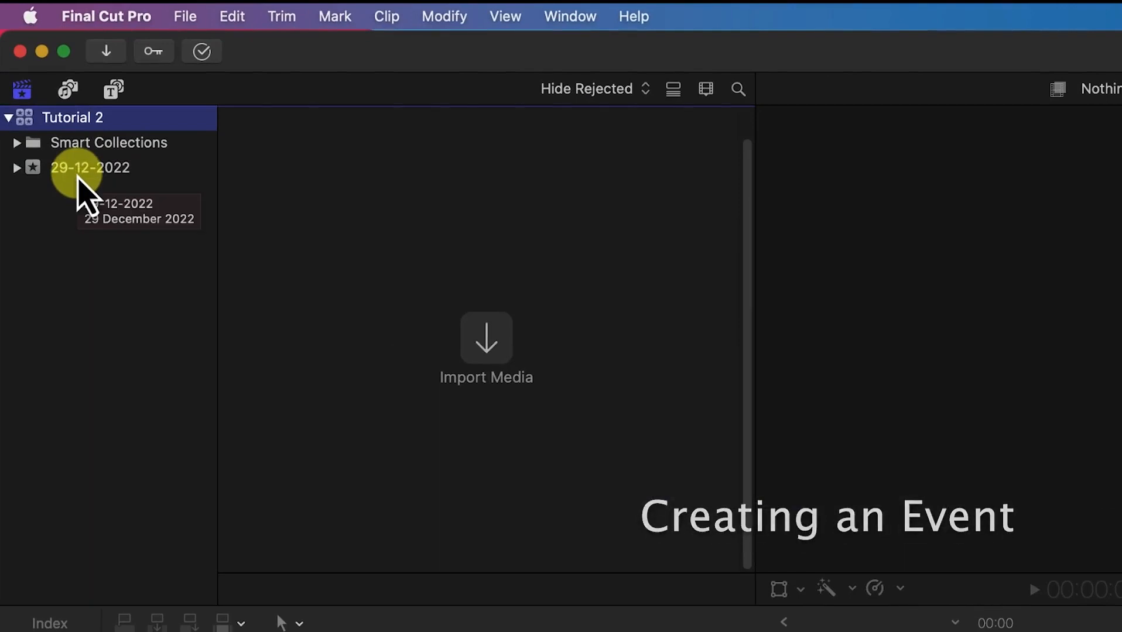
Select the 29-12-2022 event in the Tutorial 2 library and review the commands for creating new events and projects.
{"action": "left_click", "coordinate": [78, 169]}
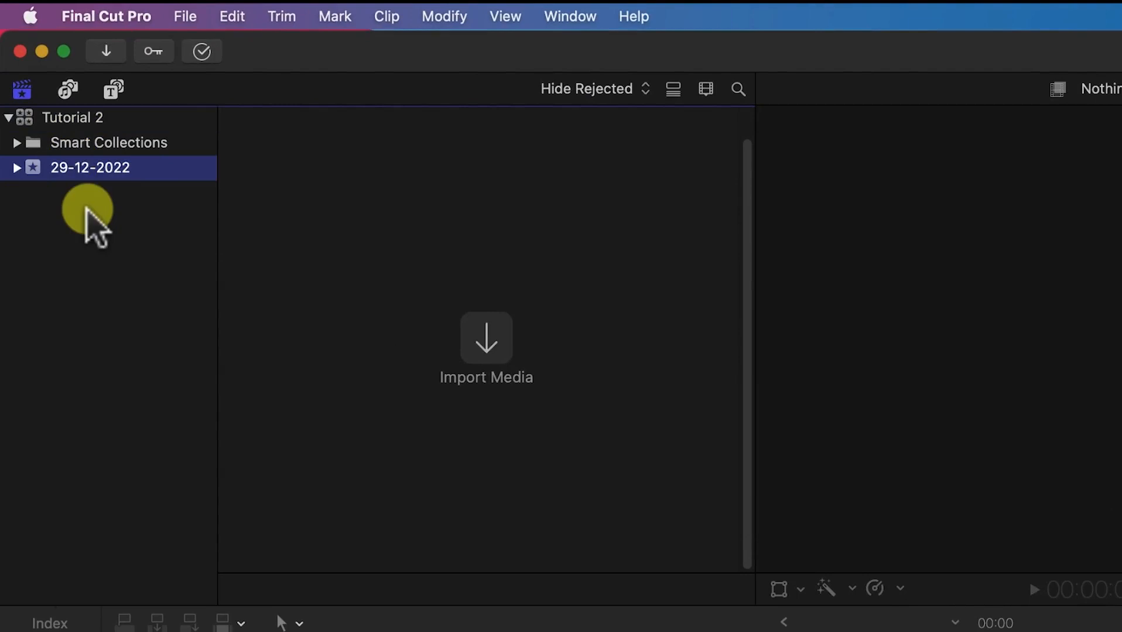
{"action": "right_click", "coordinate": [88, 209]}
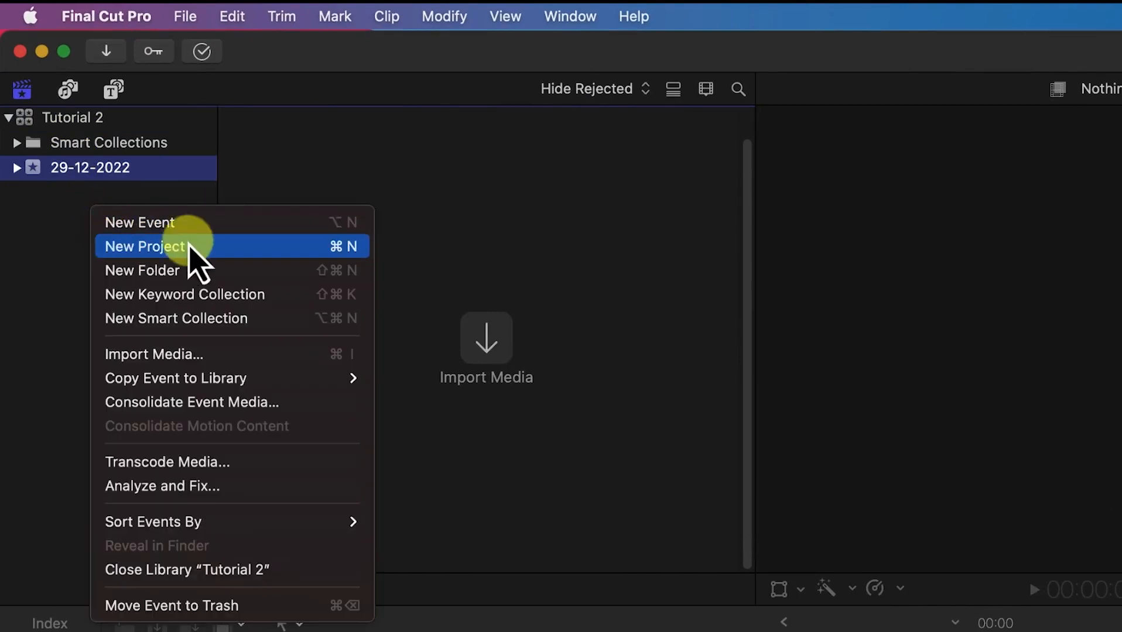
{"action": "left_click", "coordinate": [12, 218]}
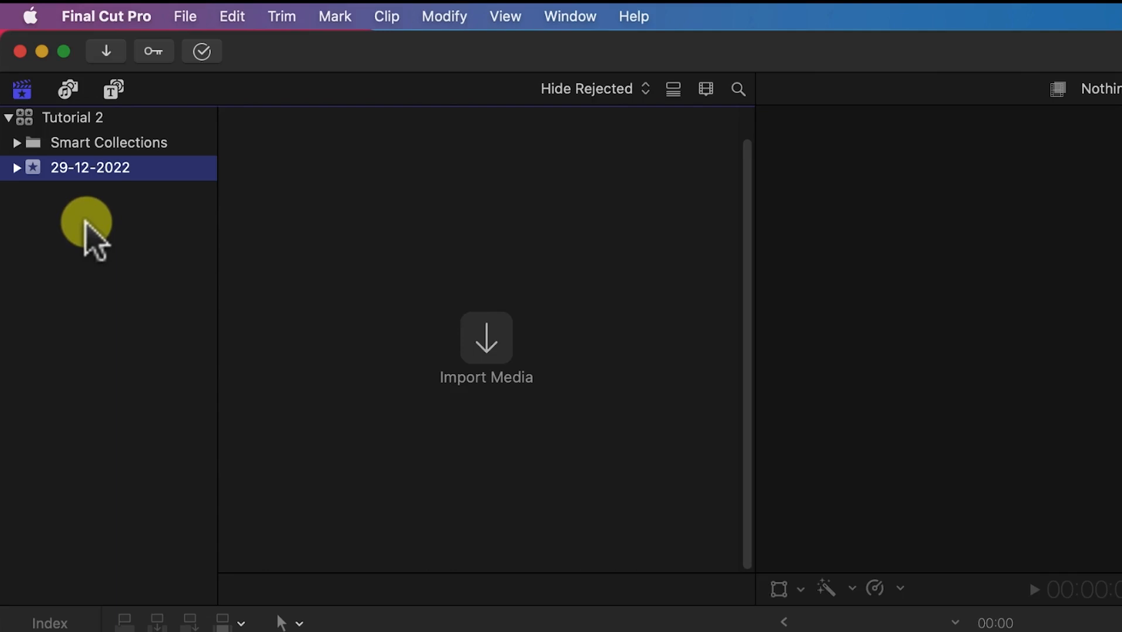
{"action": "right_click", "coordinate": [88, 176]}
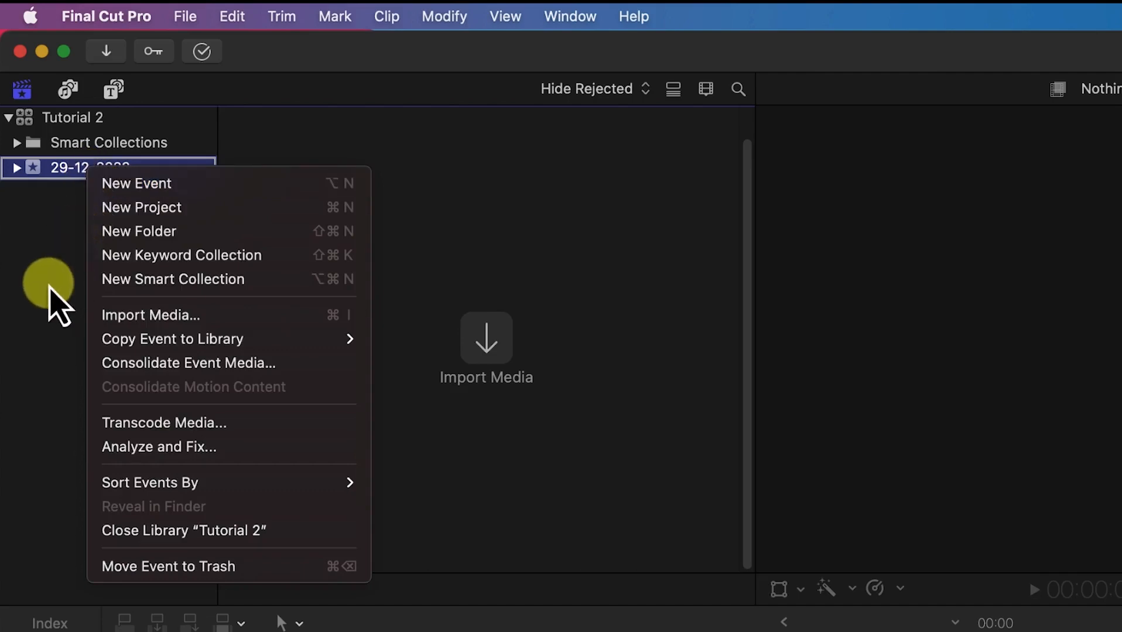
{"action": "left_click", "coordinate": [65, 221]}
{"action": "right_click", "coordinate": [69, 222]}
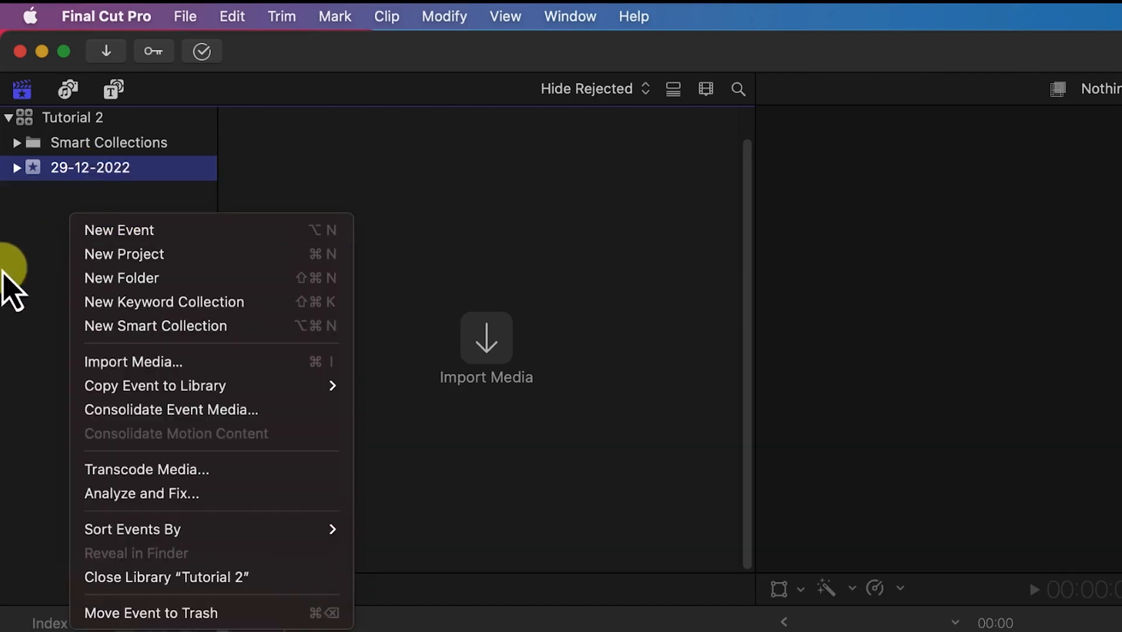
{"action": "left_click", "coordinate": [10, 284]}
{"action": "right_click", "coordinate": [69, 215]}
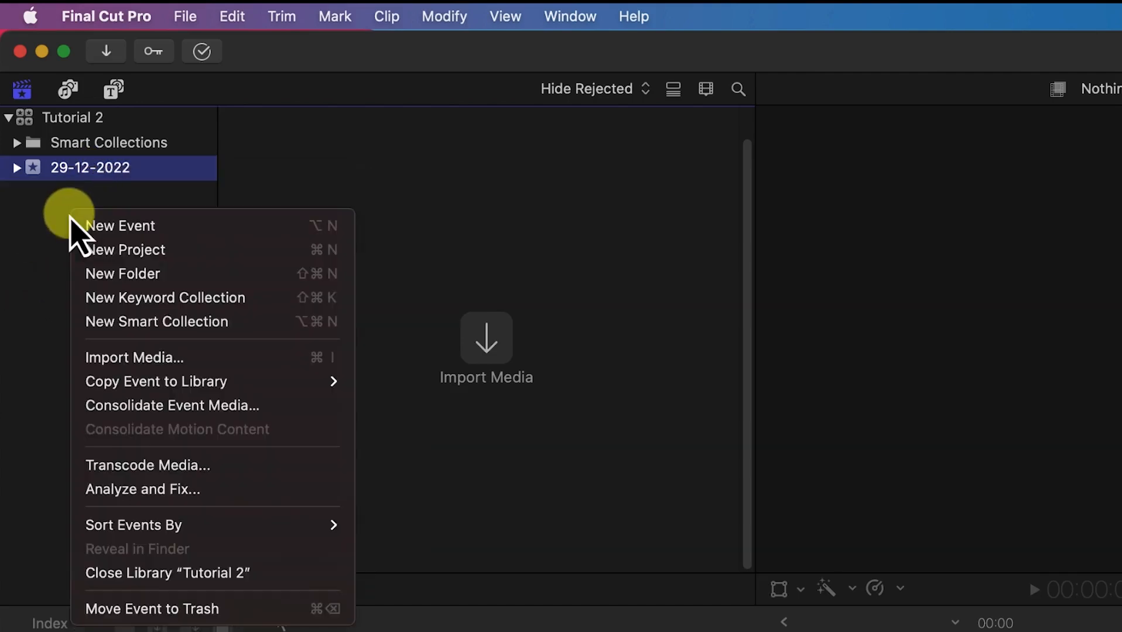
{"action": "left_click", "coordinate": [18, 281]}
Create a new event named Spending sometime with yourself in the Tutorial 2 library.
{"action": "left_click", "coordinate": [182, 15]}
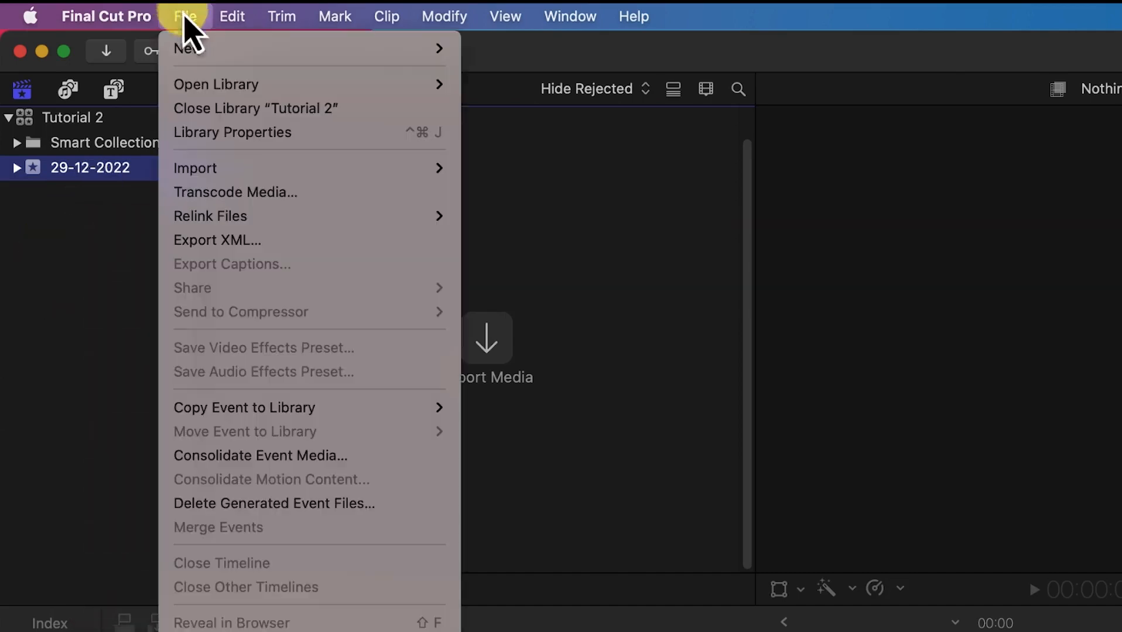
{"action": "mouse_move", "coordinate": [218, 49]}
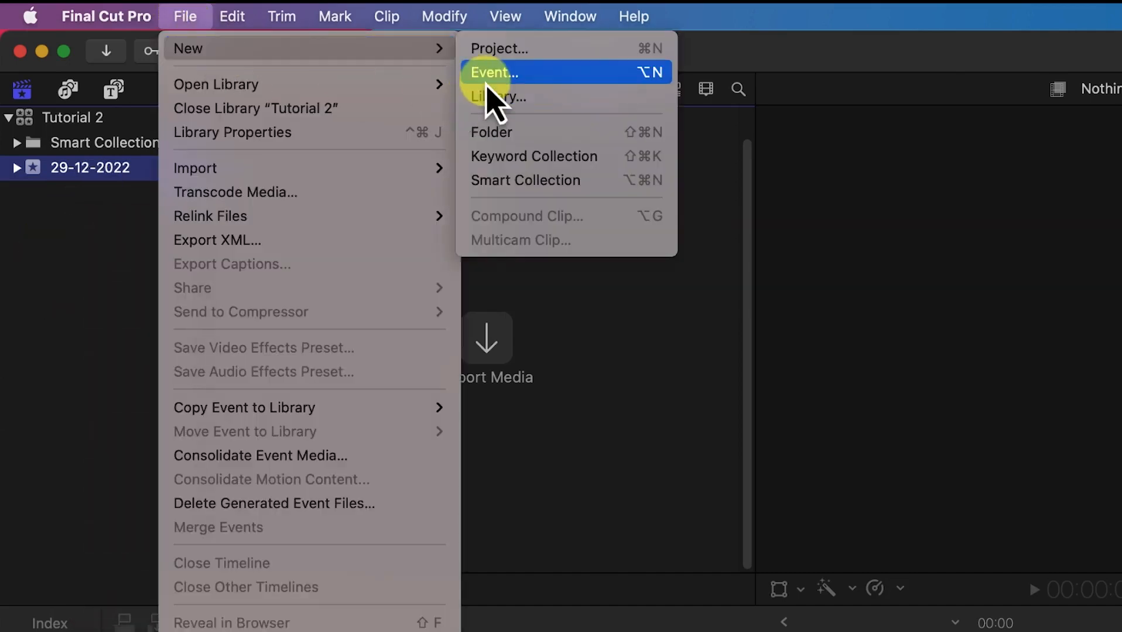
{"action": "left_click", "coordinate": [486, 81]}
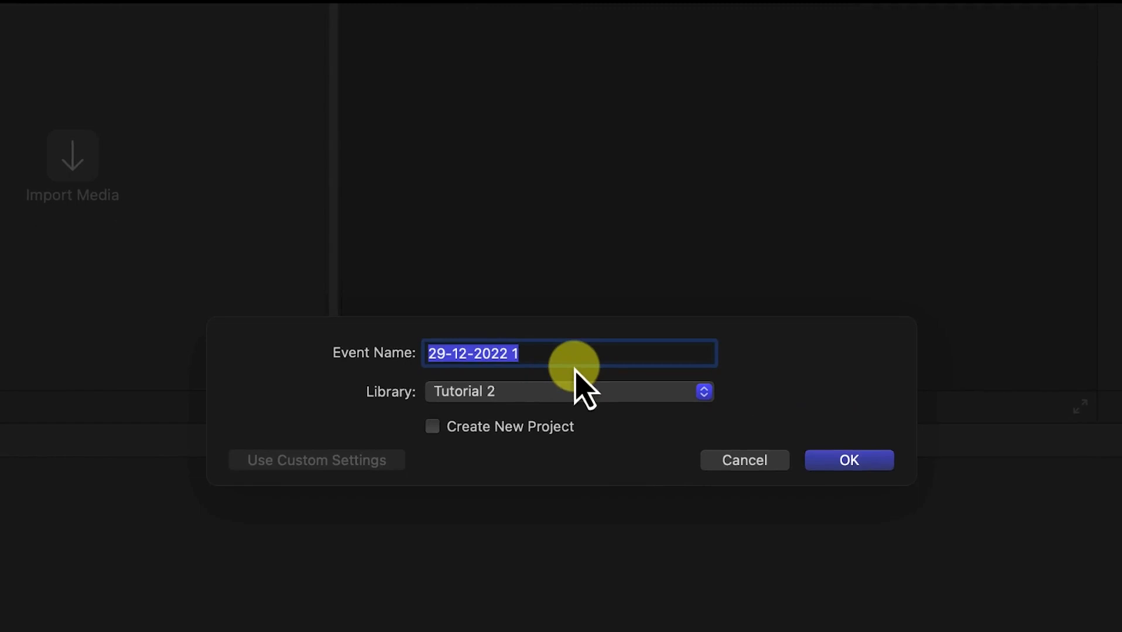
{"action": "type", "text": "Spending sometime with yourself"}
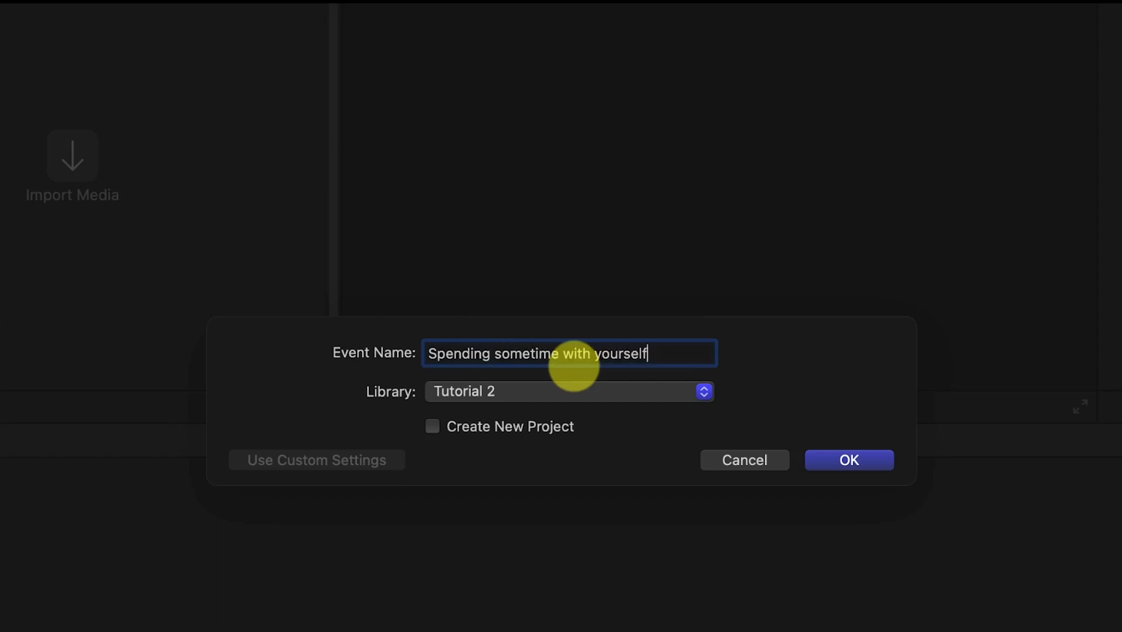
{"action": "left_click", "coordinate": [474, 396]}
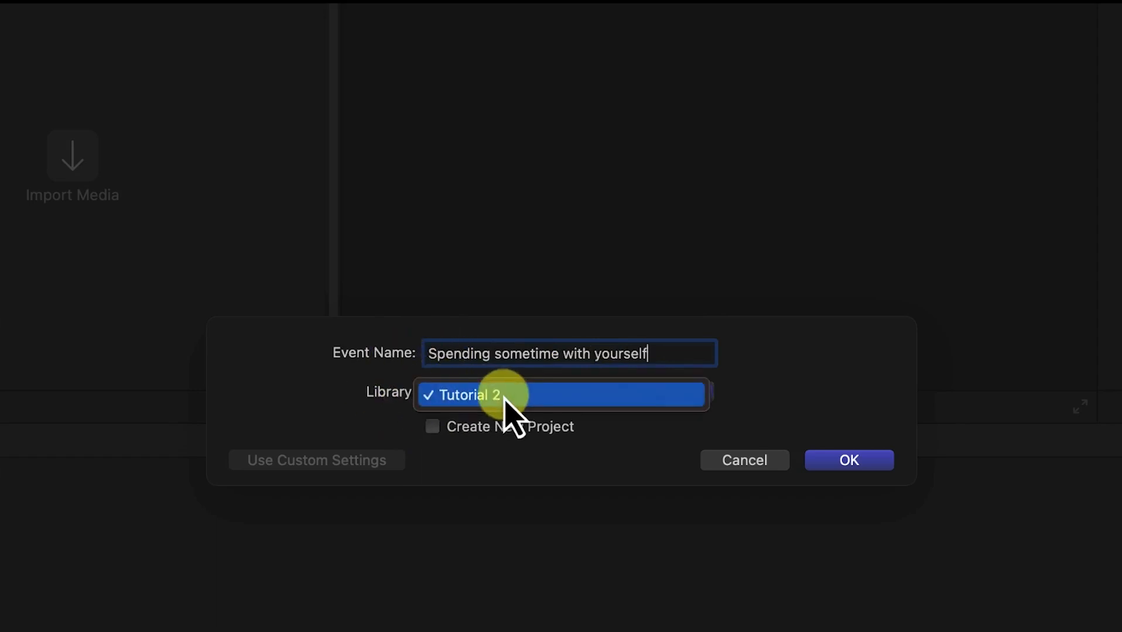
{"action": "left_click", "coordinate": [555, 400]}
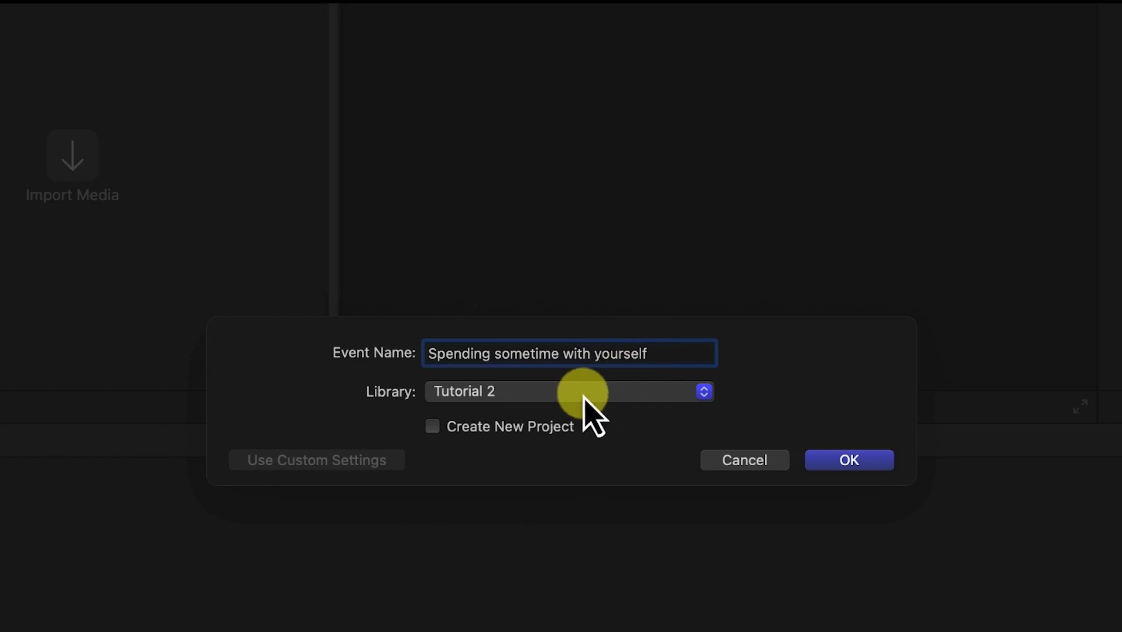
{"action": "left_click", "coordinate": [863, 460]}
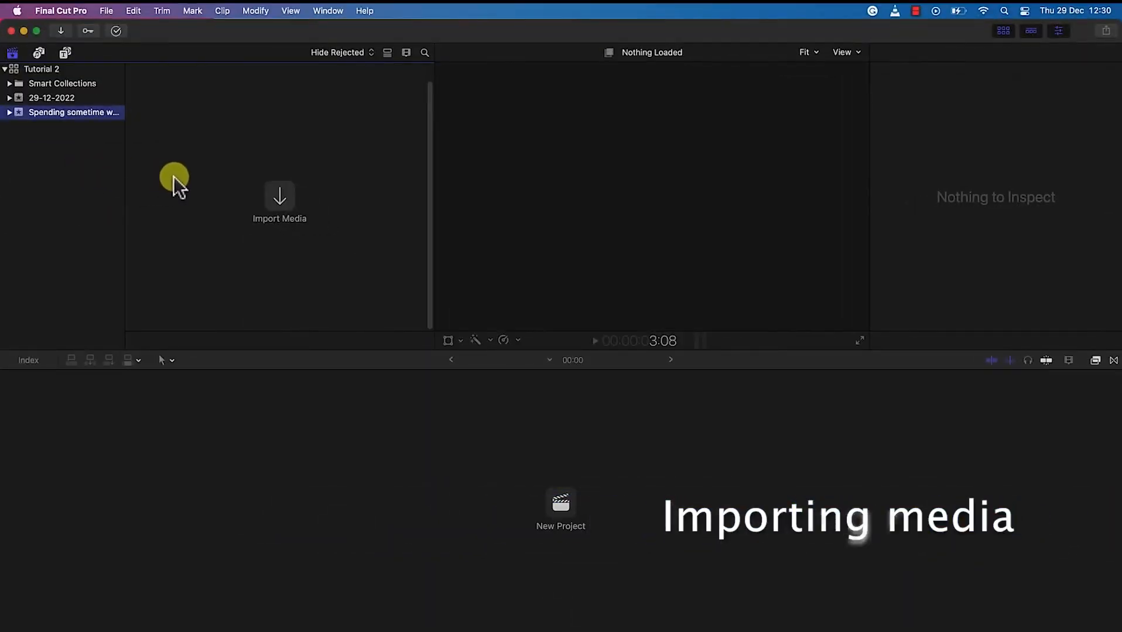
Import Spend time with yourself_1.mp4 from the Final Cut Pro folder into the Spending sometime with yourself event, leaving files in place.
{"action": "left_click", "coordinate": [274, 200]}
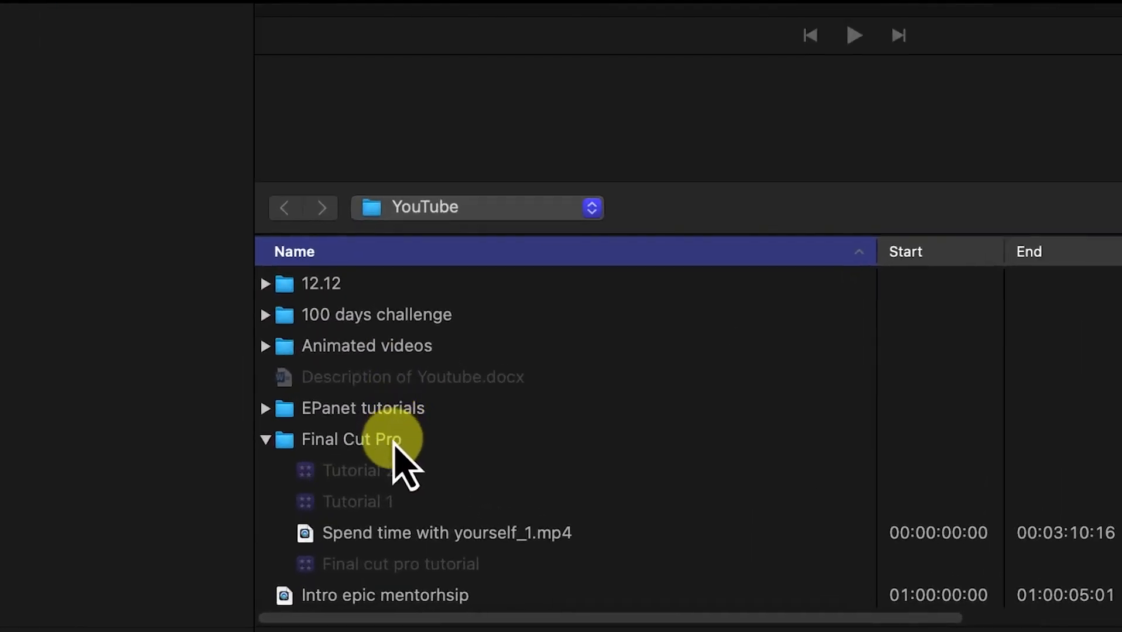
{"action": "left_click", "coordinate": [393, 443]}
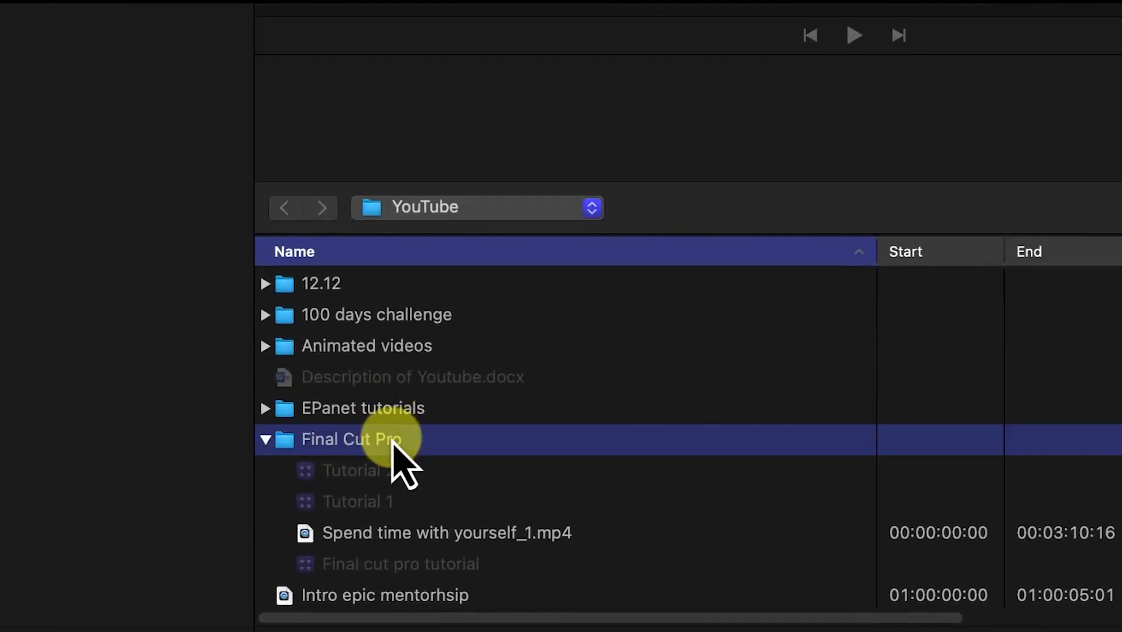
{"action": "left_click", "coordinate": [384, 545]}
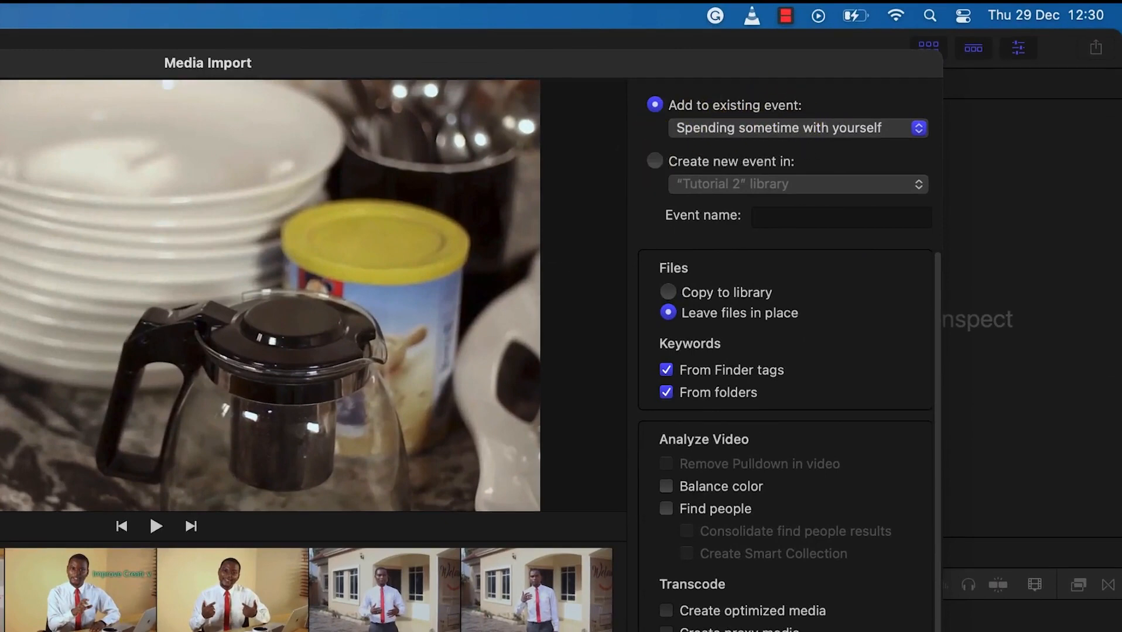
{"action": "left_click", "coordinate": [792, 132]}
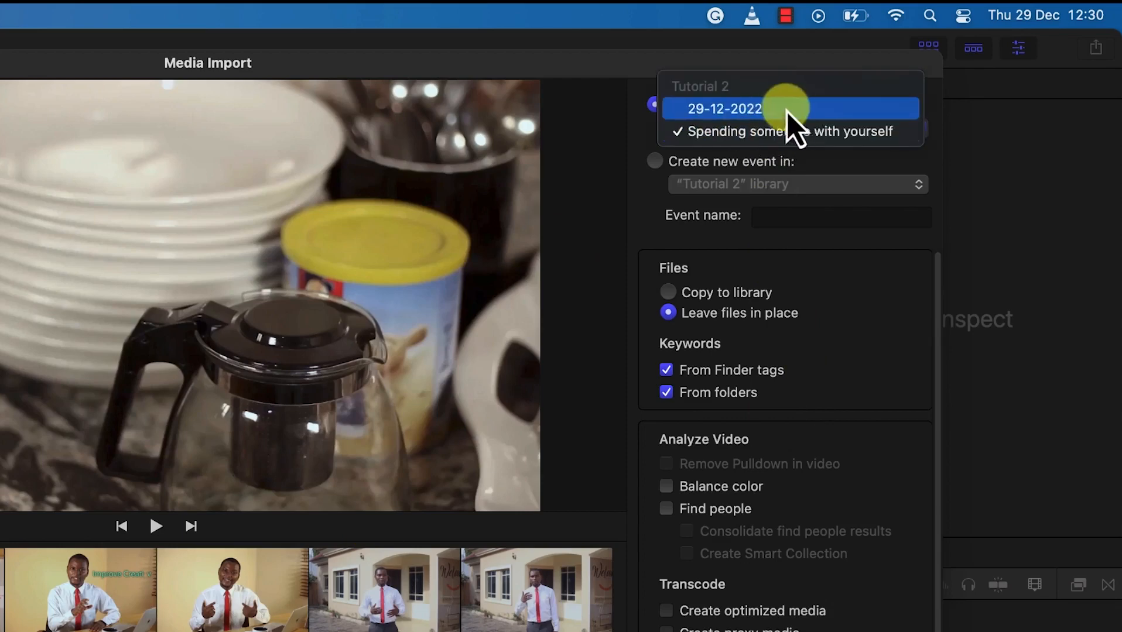
{"action": "left_click", "coordinate": [880, 257]}
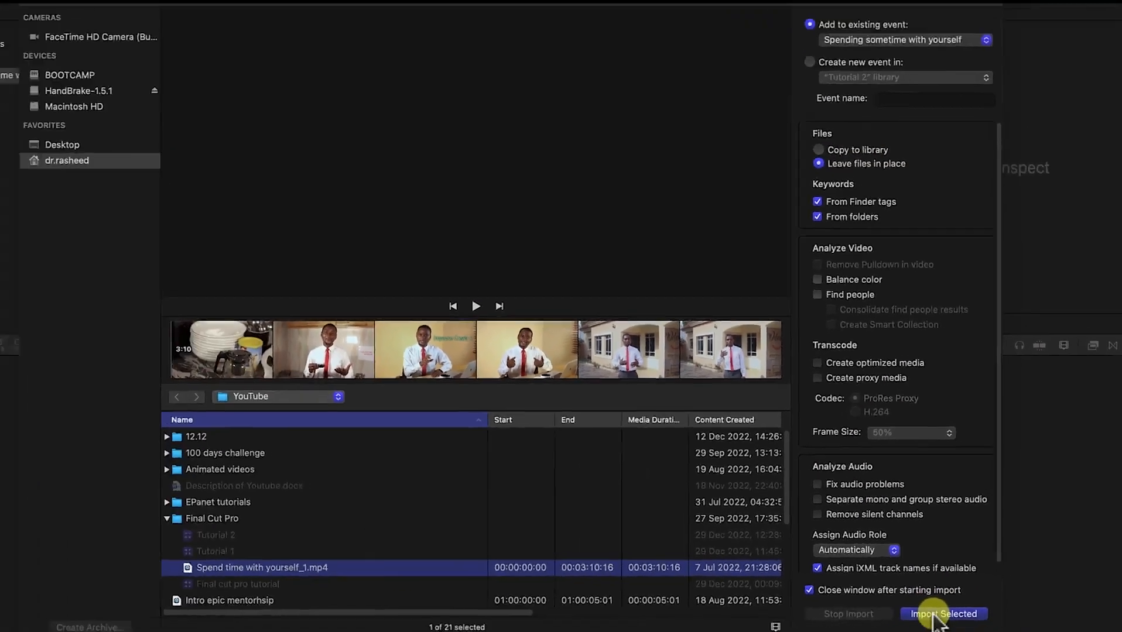
{"action": "left_click", "coordinate": [934, 613]}
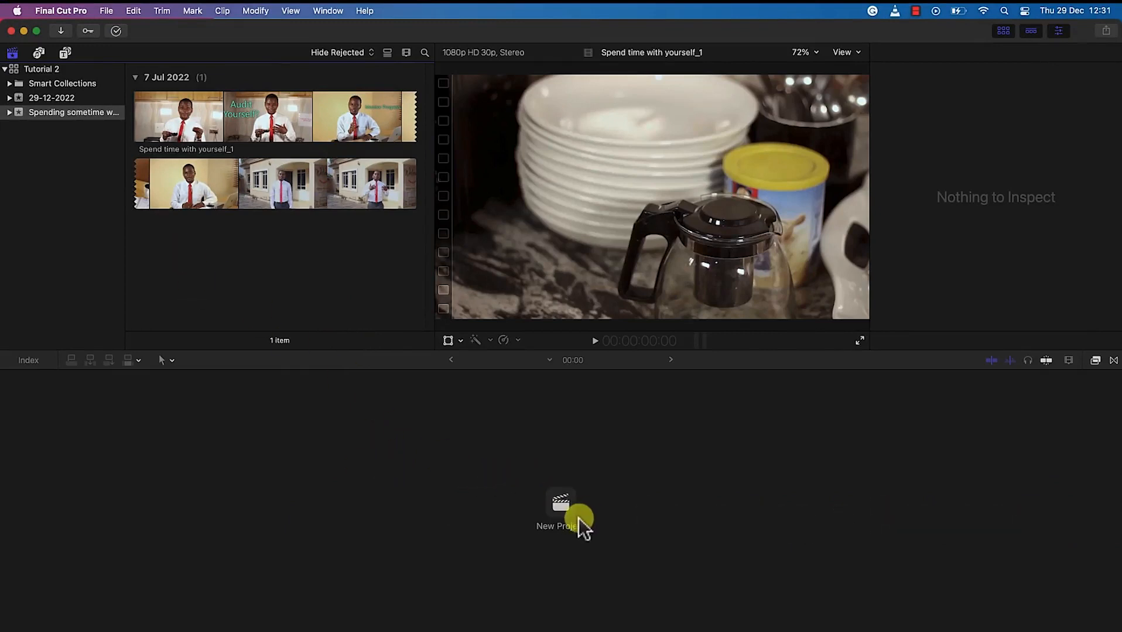
Start a new project named Basic editing in the Spending sometime with yourself event.
{"action": "left_click", "coordinate": [565, 512]}
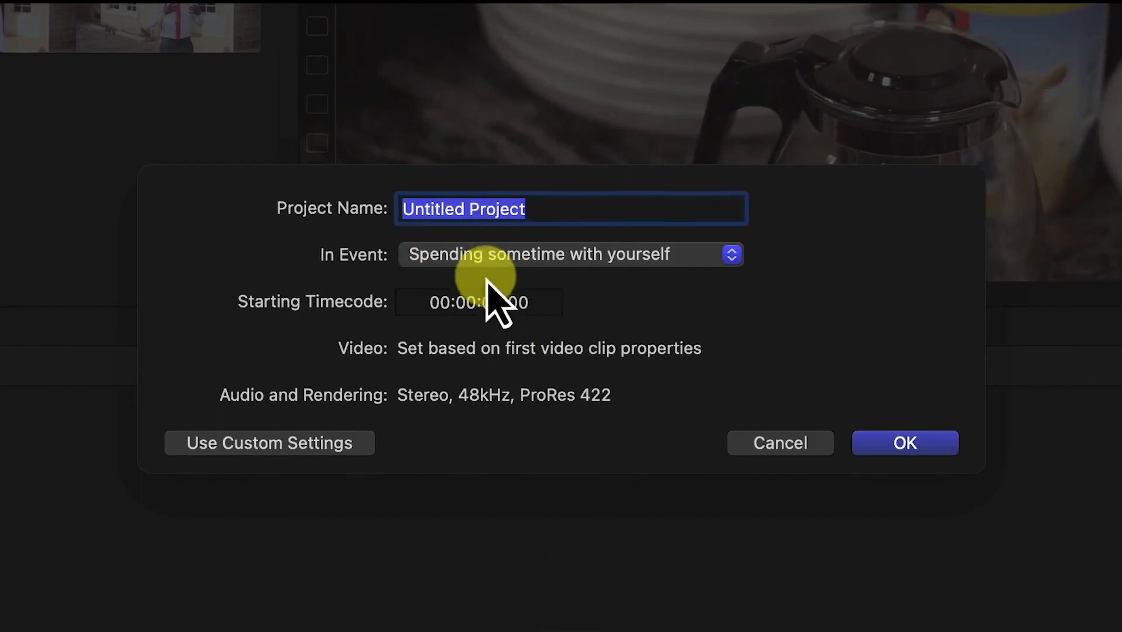
{"action": "left_click", "coordinate": [764, 450]}
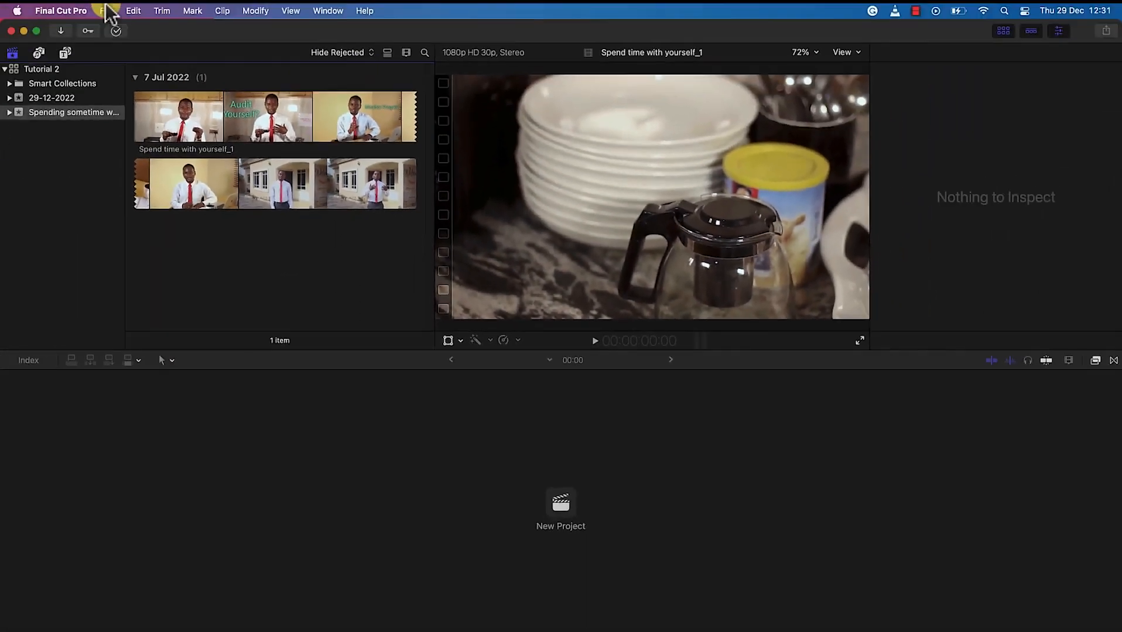
{"action": "left_click", "coordinate": [108, 11]}
{"action": "mouse_move", "coordinate": [132, 29]}
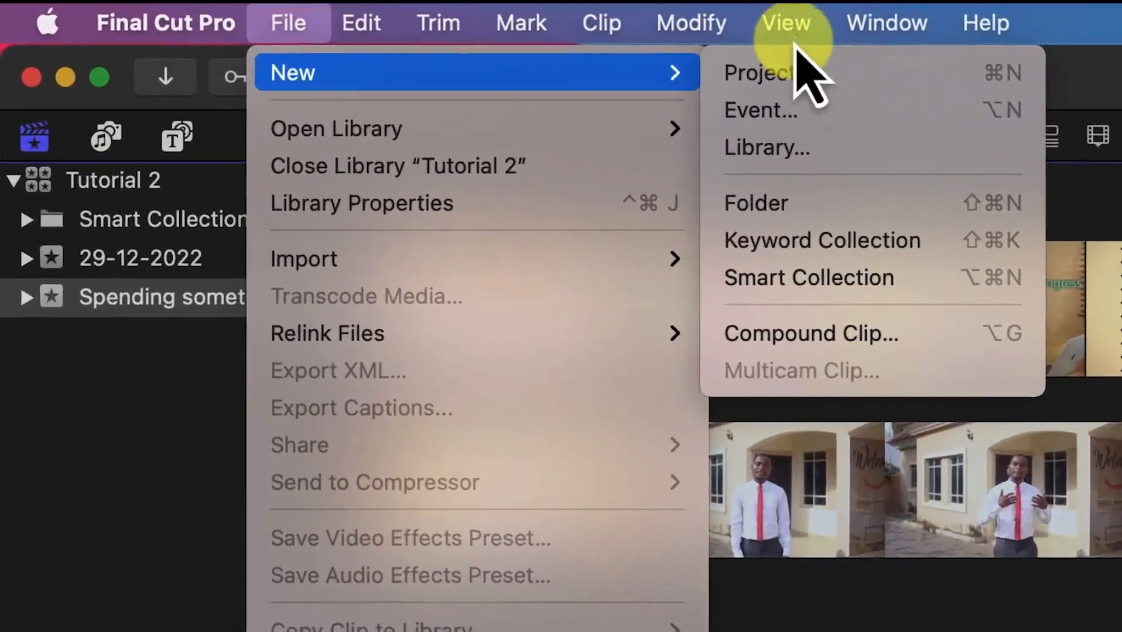
{"action": "left_click", "coordinate": [815, 78]}
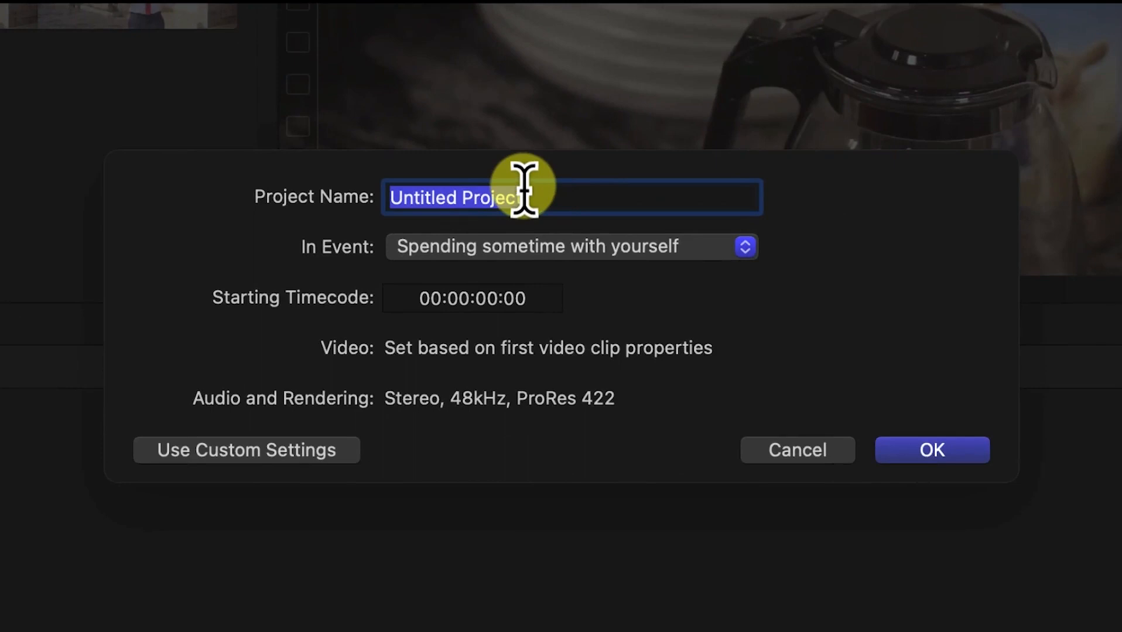
{"action": "type", "text": "Basic editing"}
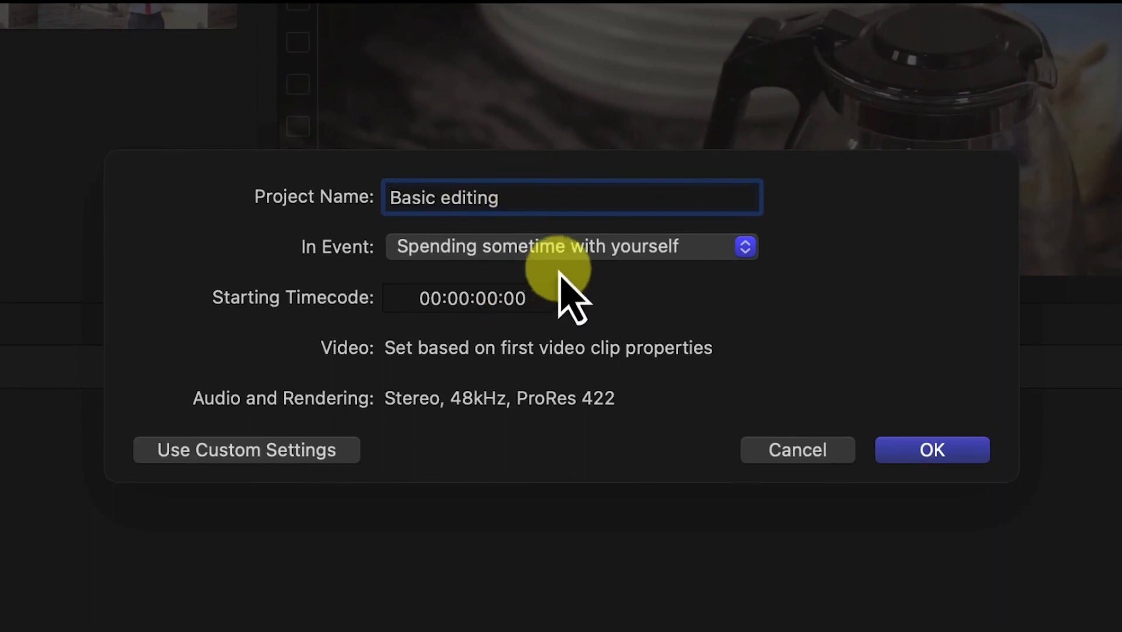
{"action": "left_click", "coordinate": [600, 256]}
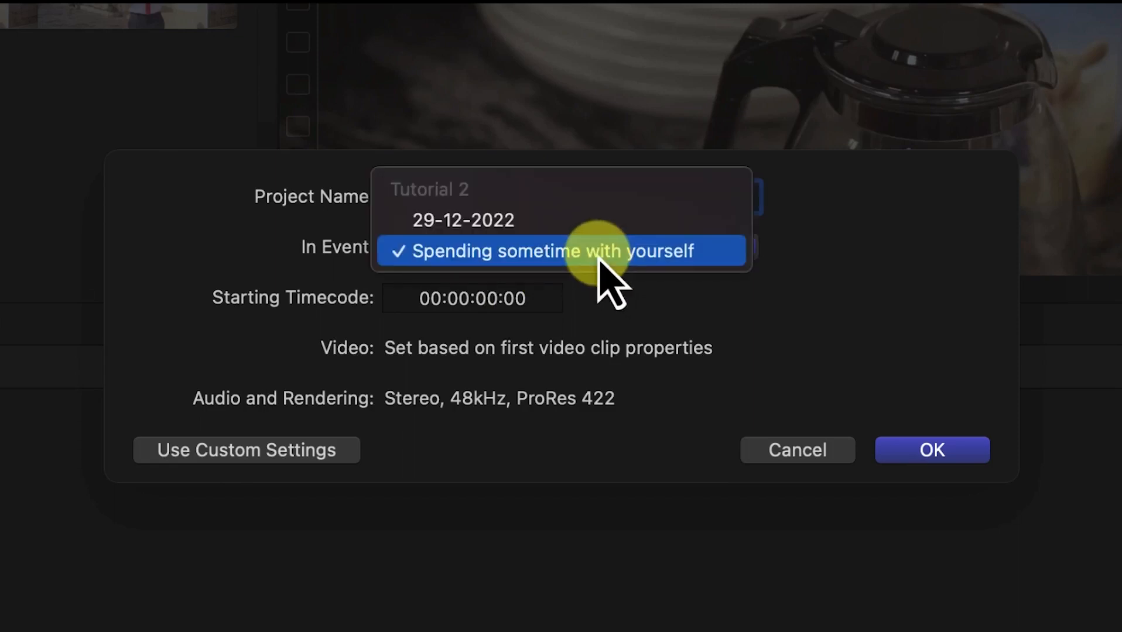
{"action": "left_click", "coordinate": [603, 252]}
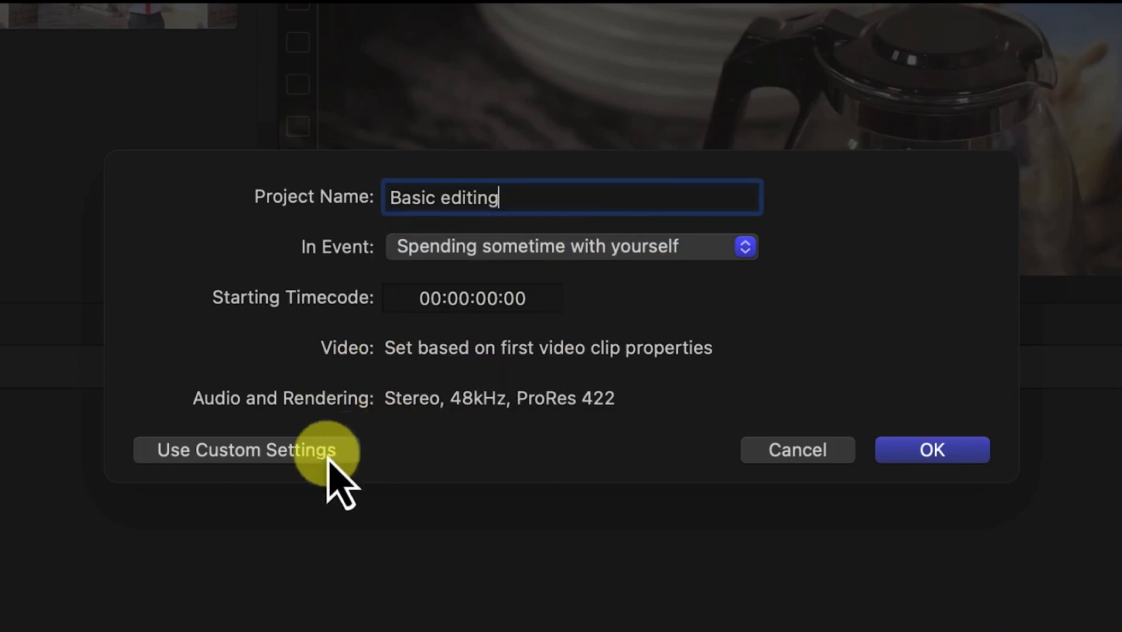
Switch the project to custom settings, review the video formats, keep 1080p HD at 1920x1080 and 30p, and create it.
{"action": "left_click", "coordinate": [294, 454]}
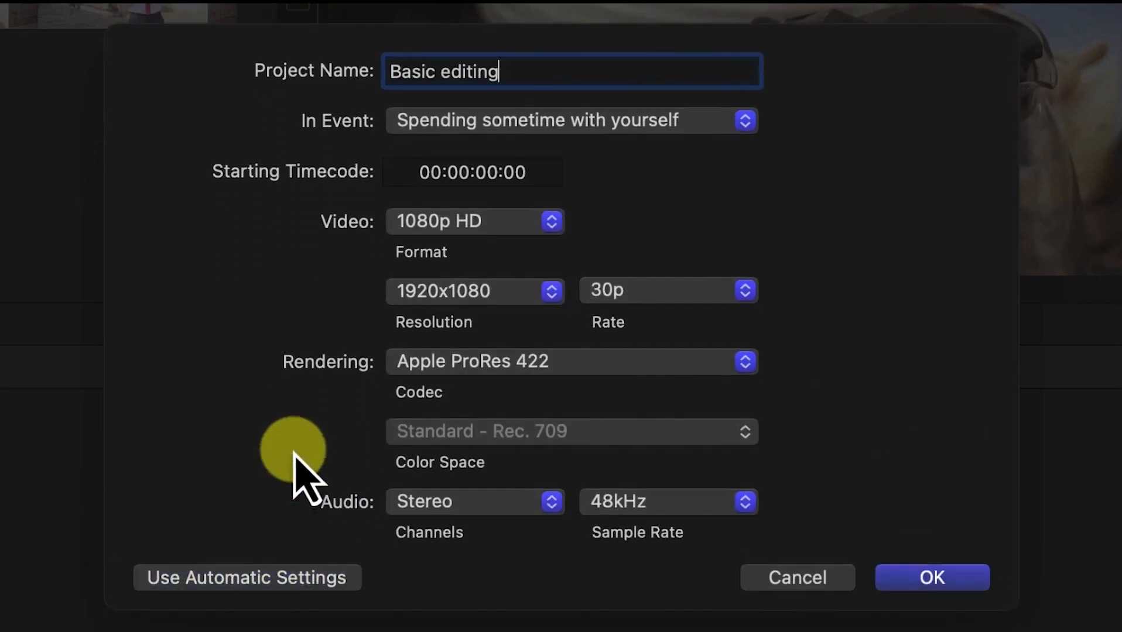
{"action": "left_click", "coordinate": [528, 227]}
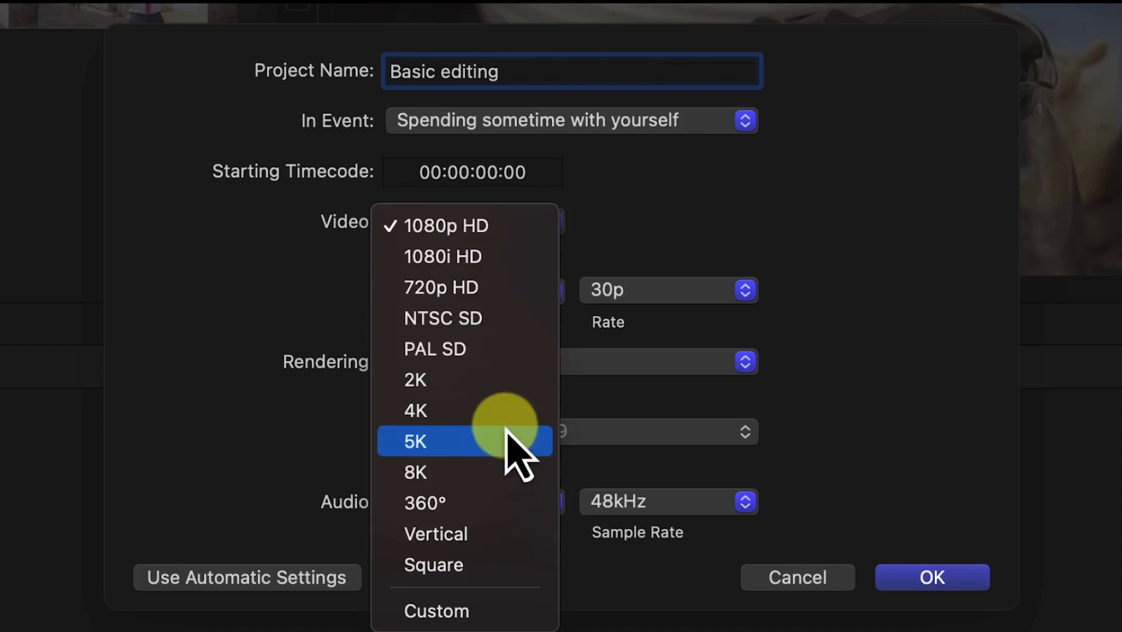
{"action": "left_click", "coordinate": [693, 213]}
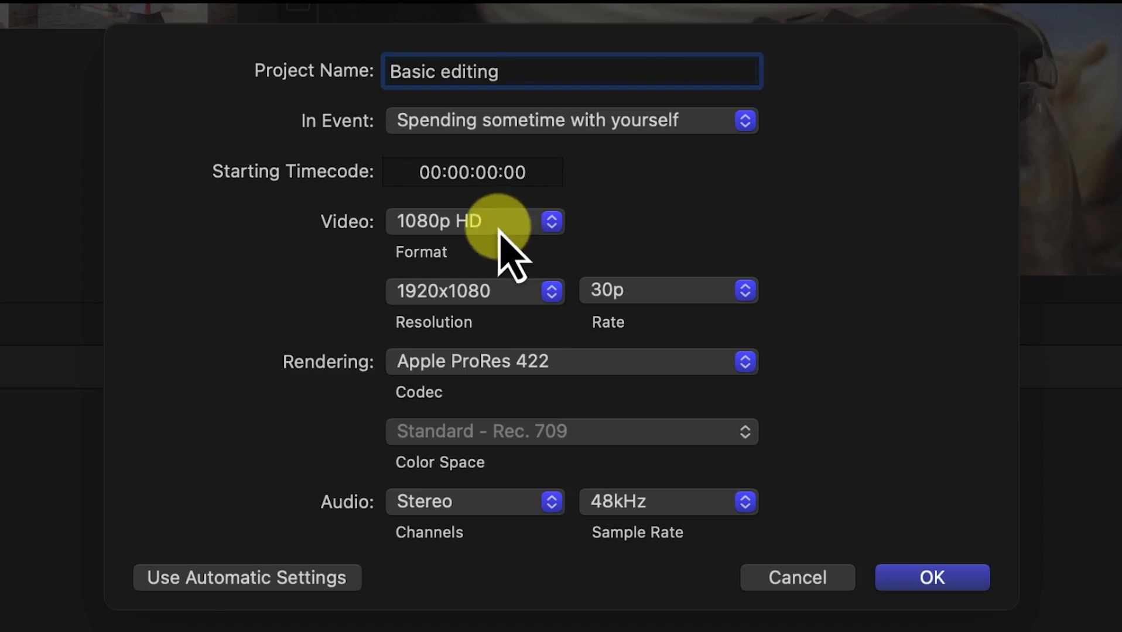
{"action": "left_click", "coordinate": [952, 582]}
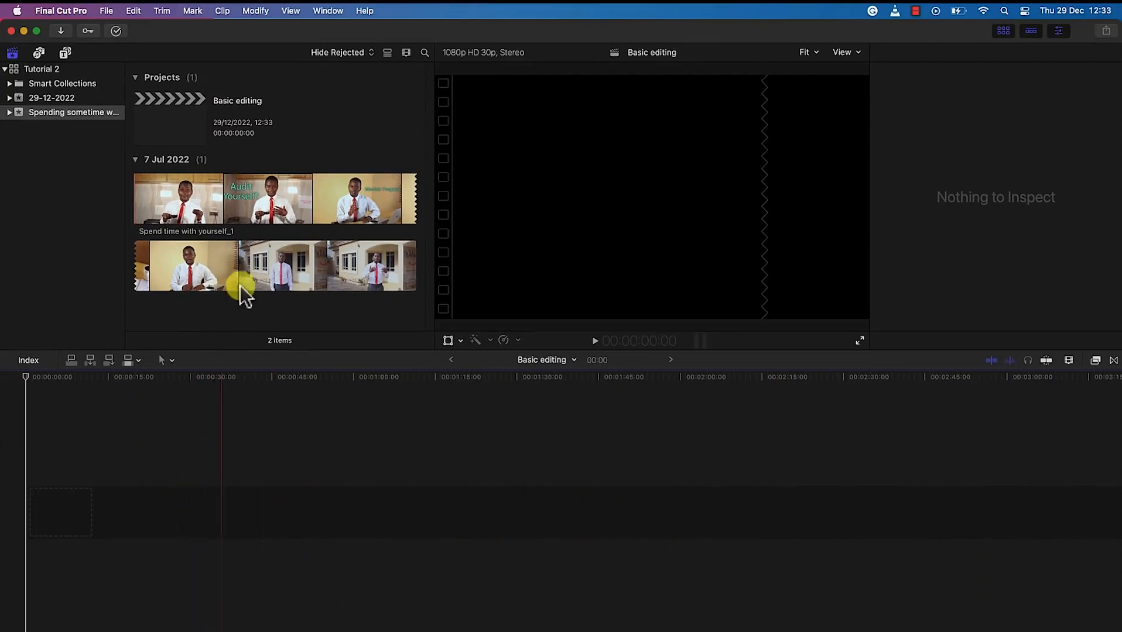
Add the whole Spend time with yourself_1 clip to the start of the timeline and move the playhead to about 12 seconds.
{"action": "left_click", "coordinate": [272, 208]}
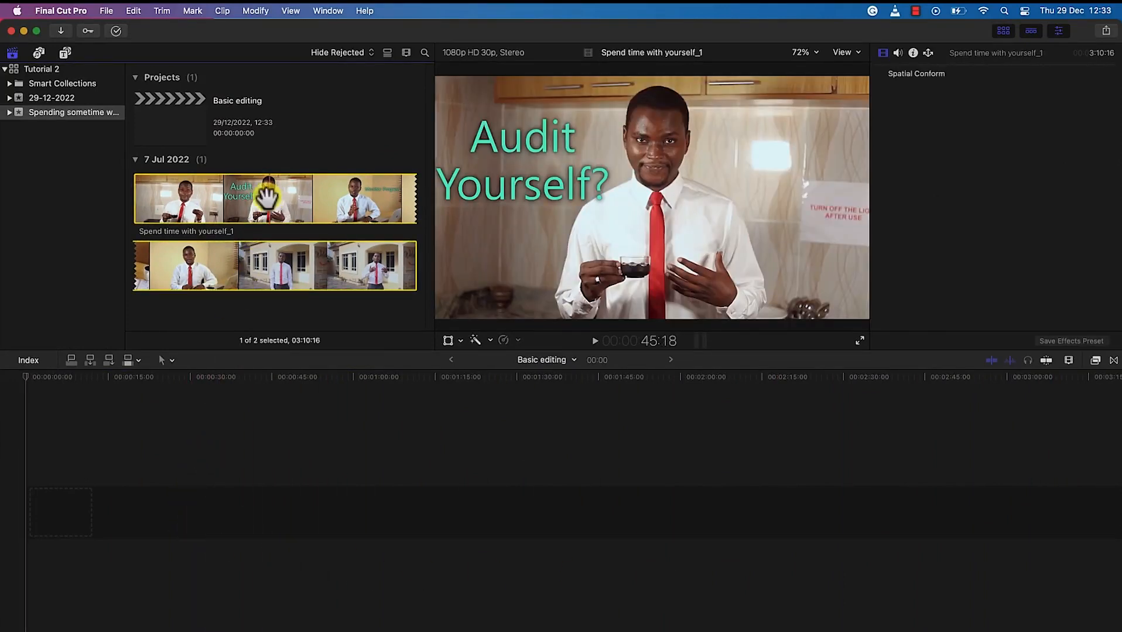
{"action": "left_click_drag", "start_coordinate": [267, 278], "coordinate": [26, 517]}
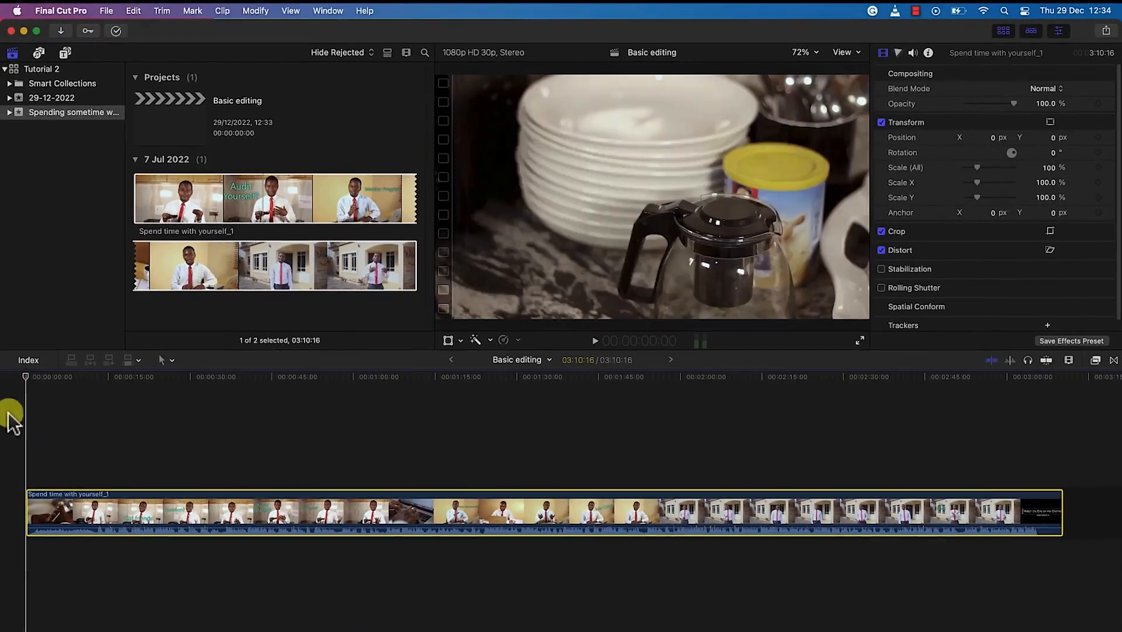
{"action": "left_click", "coordinate": [27, 377]}
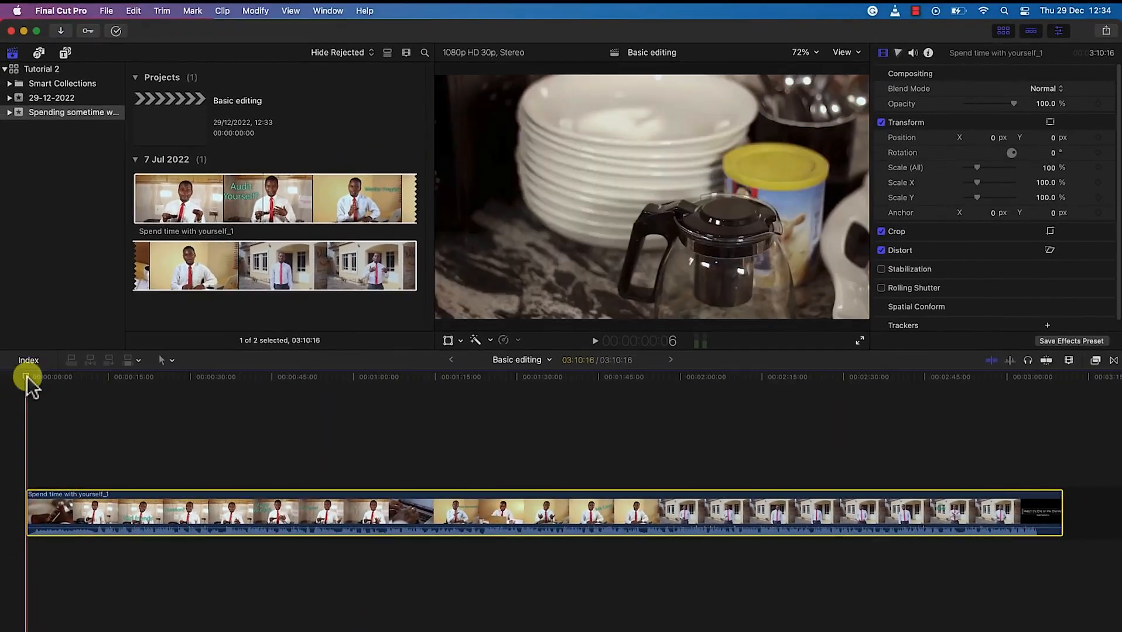
{"action": "left_click_drag", "start_coordinate": [28, 378], "coordinate": [94, 422]}
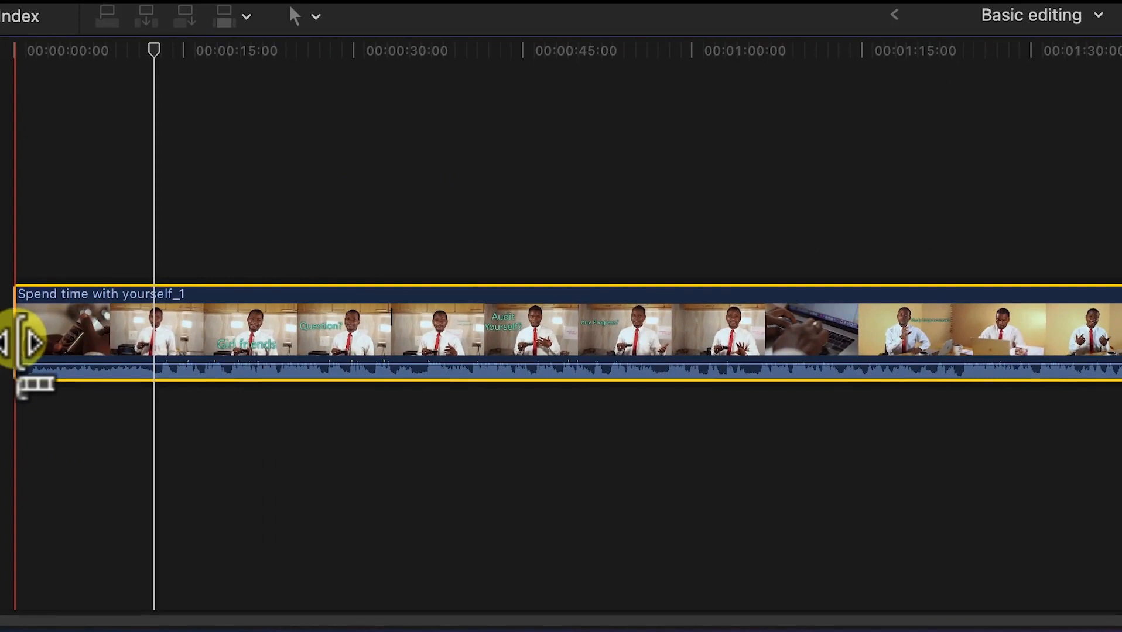
Trim the beginning of the timeline clip to a duration of 02:34:05, trying an earlier start point in between.
{"action": "left_click_drag", "start_coordinate": [23, 343], "coordinate": [425, 280]}
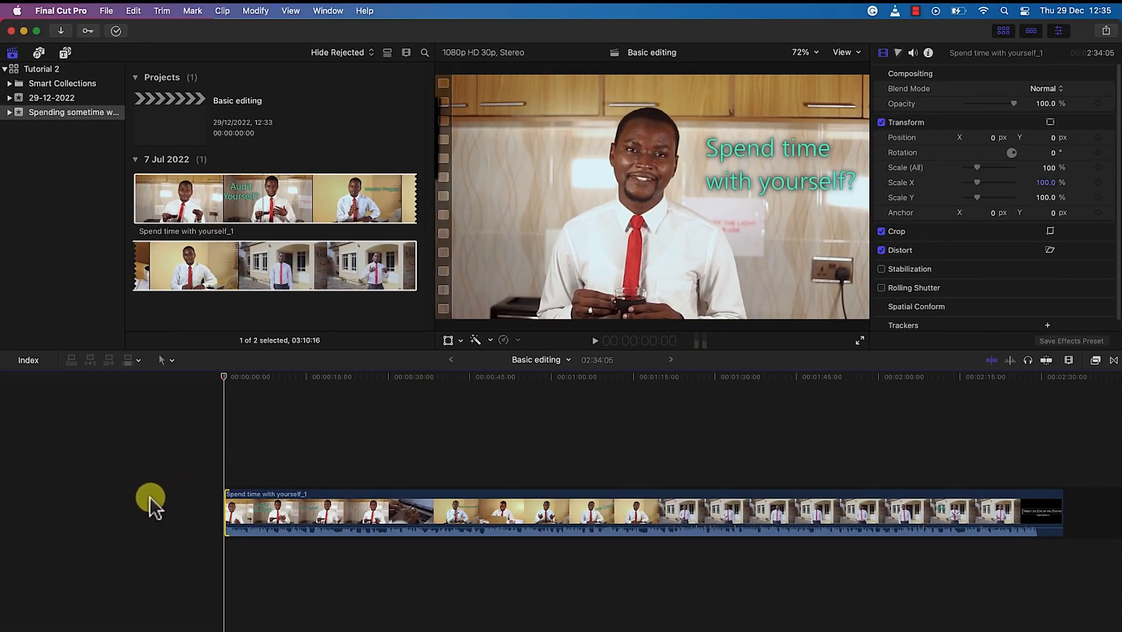
{"action": "key", "text": "space"}
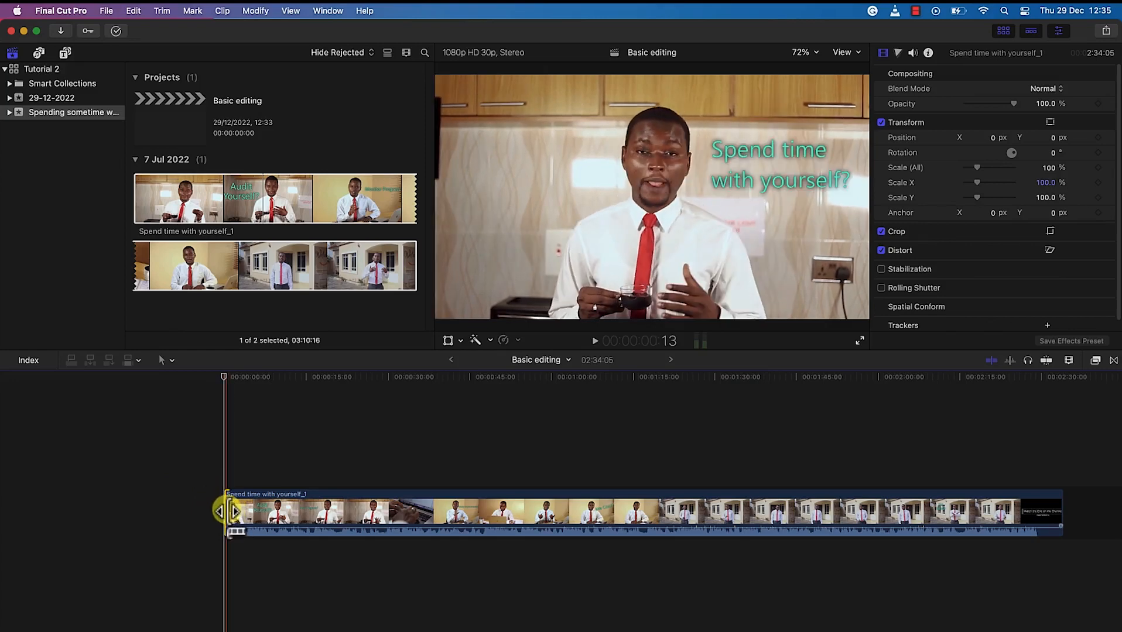
{"action": "left_click_drag", "start_coordinate": [227, 511], "coordinate": [125, 512]}
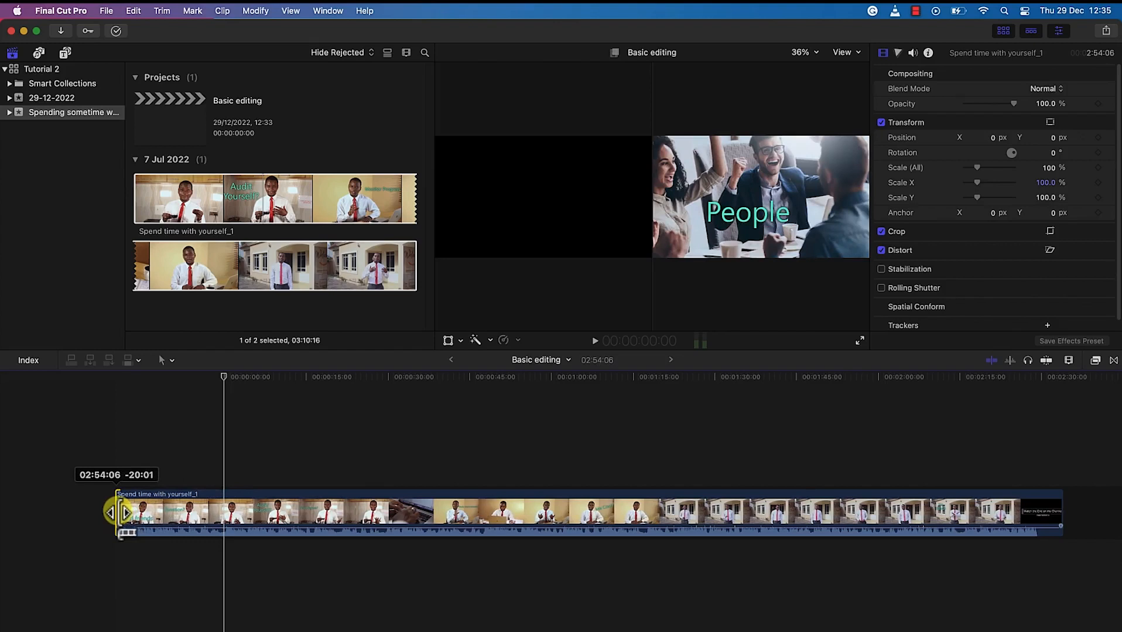
{"action": "left_click_drag", "start_coordinate": [124, 512], "coordinate": [214, 509]}
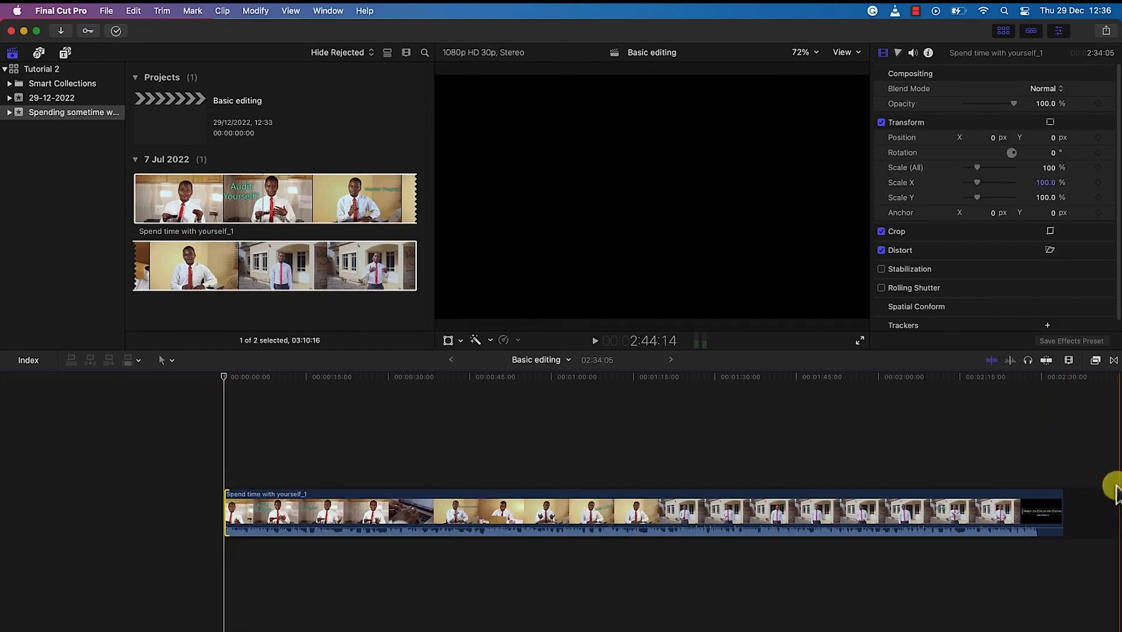
Trim the end of the timeline clip to a duration of 01:56:02 and blade it at about 16, 40 and 70 seconds.
{"action": "left_click_drag", "start_coordinate": [1061, 512], "coordinate": [854, 514]}
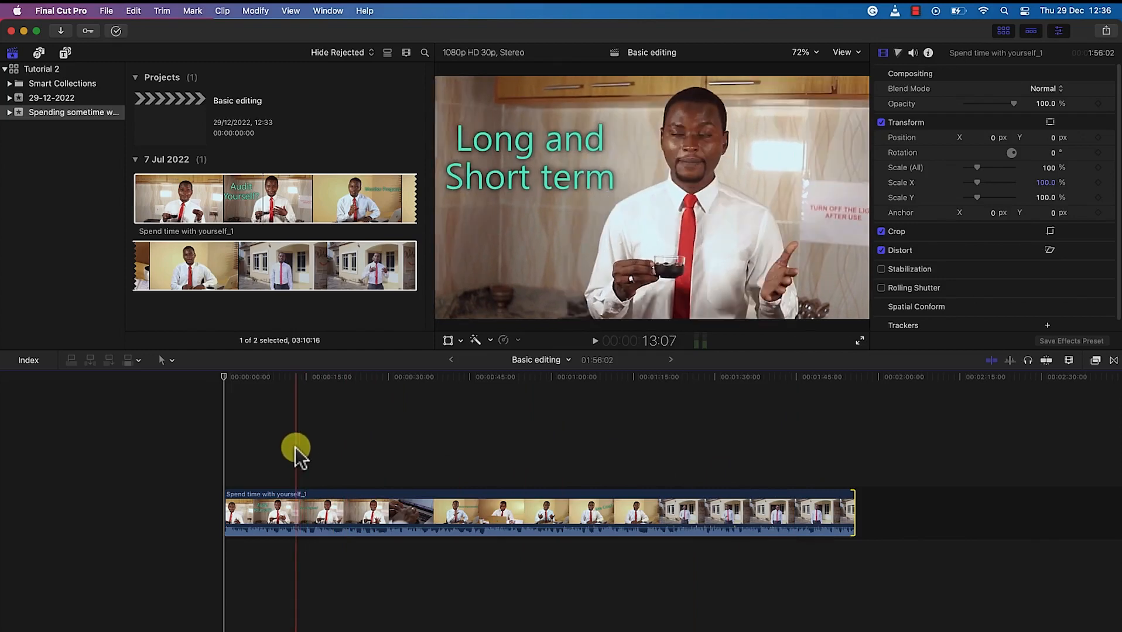
{"action": "key", "text": "b"}
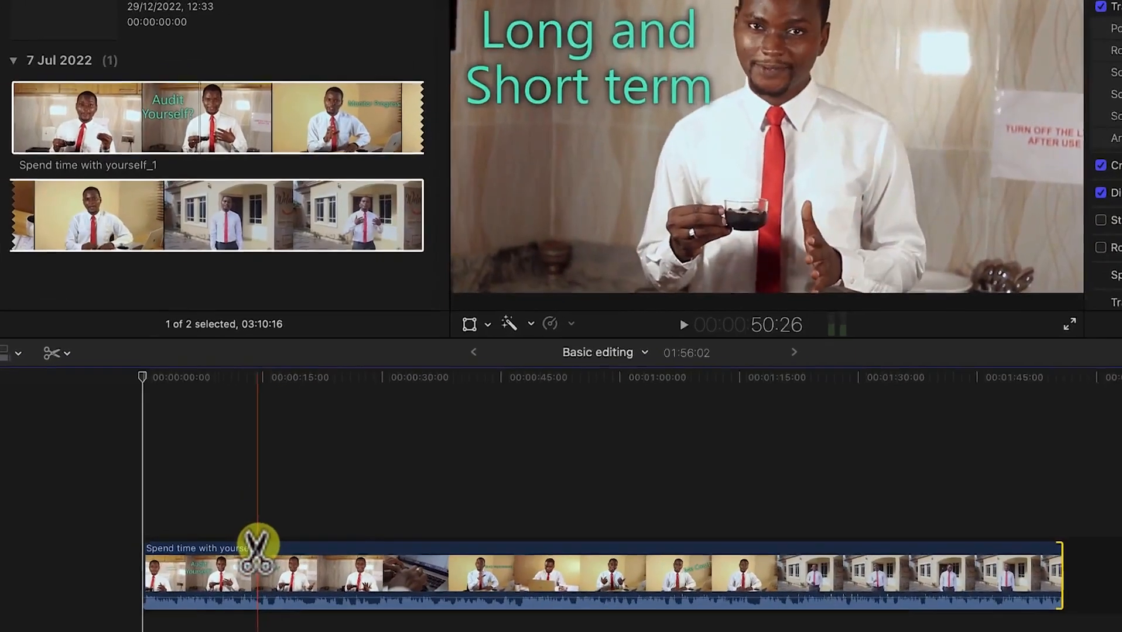
{"action": "left_click", "coordinate": [270, 559]}
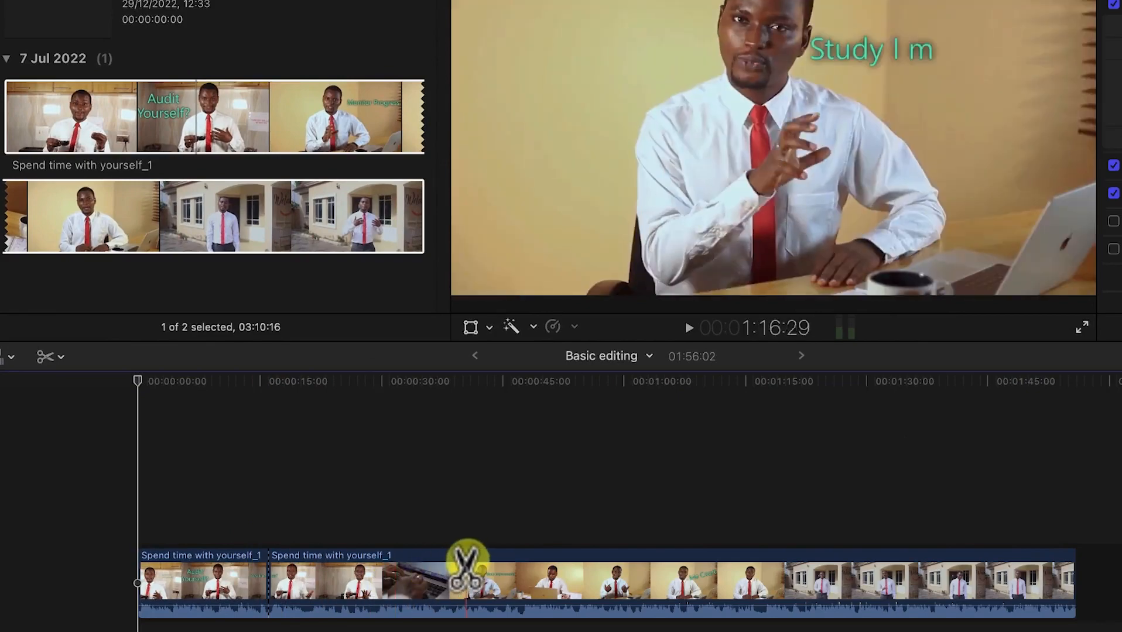
{"action": "left_click", "coordinate": [462, 565]}
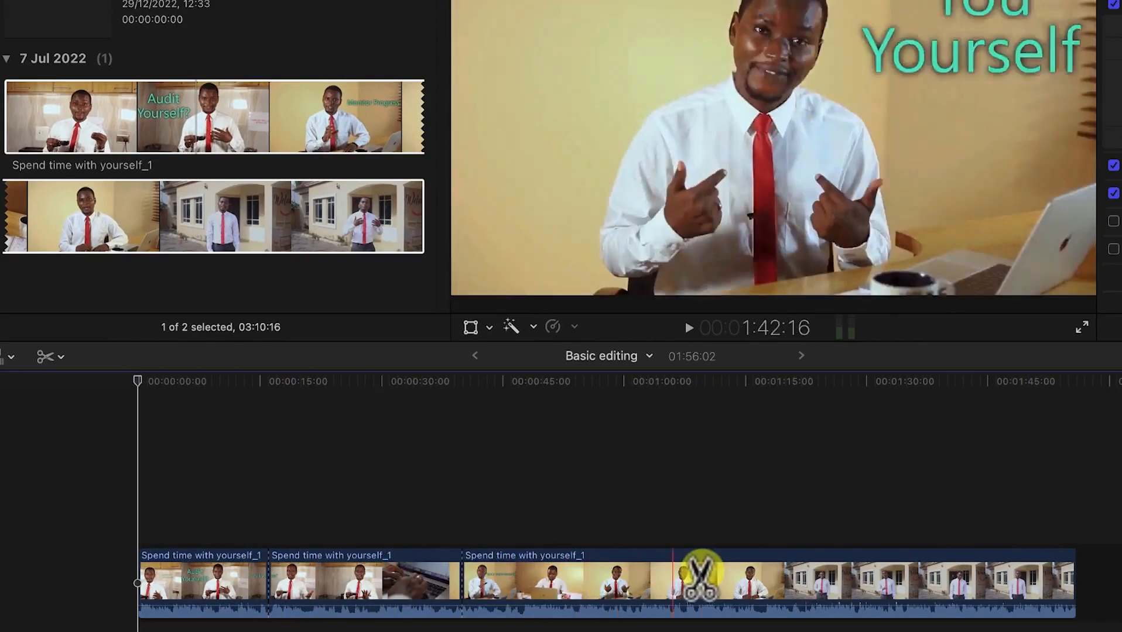
{"action": "left_click", "coordinate": [707, 565]}
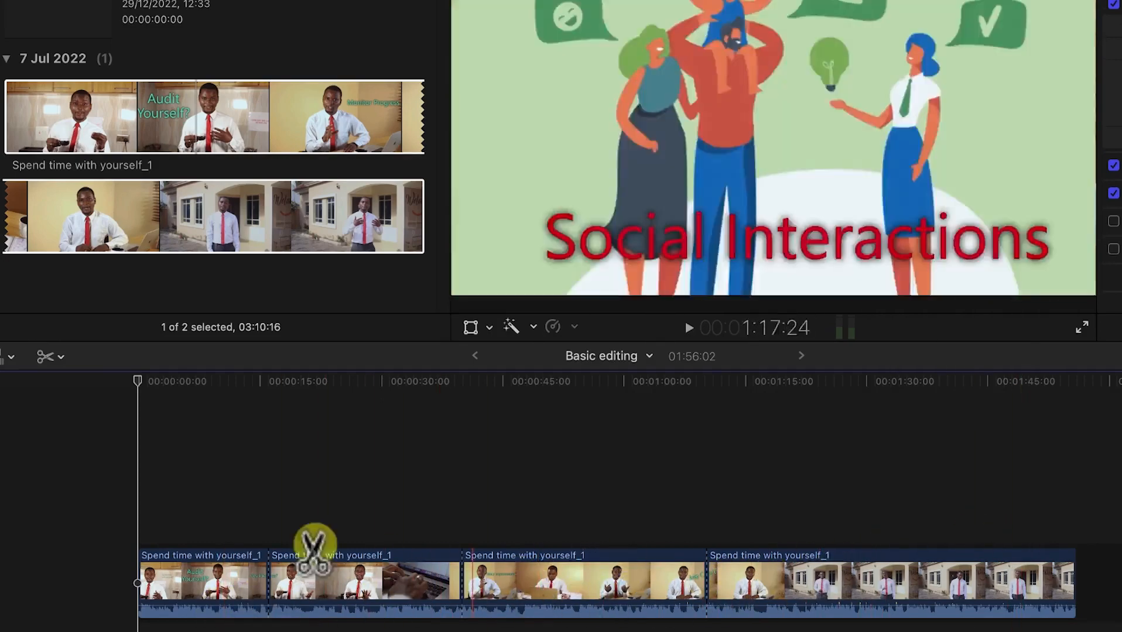
Return to the Select tool, select the clip pieces in turn, and split the last piece at about 1:32.
{"action": "left_click", "coordinate": [63, 363]}
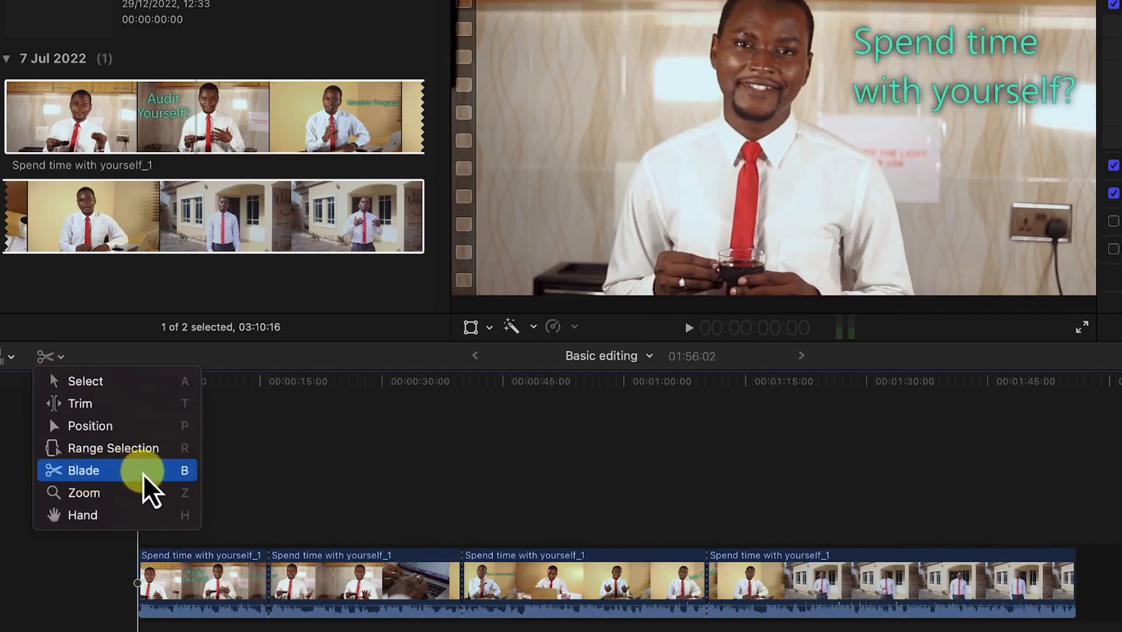
{"action": "left_click", "coordinate": [130, 387]}
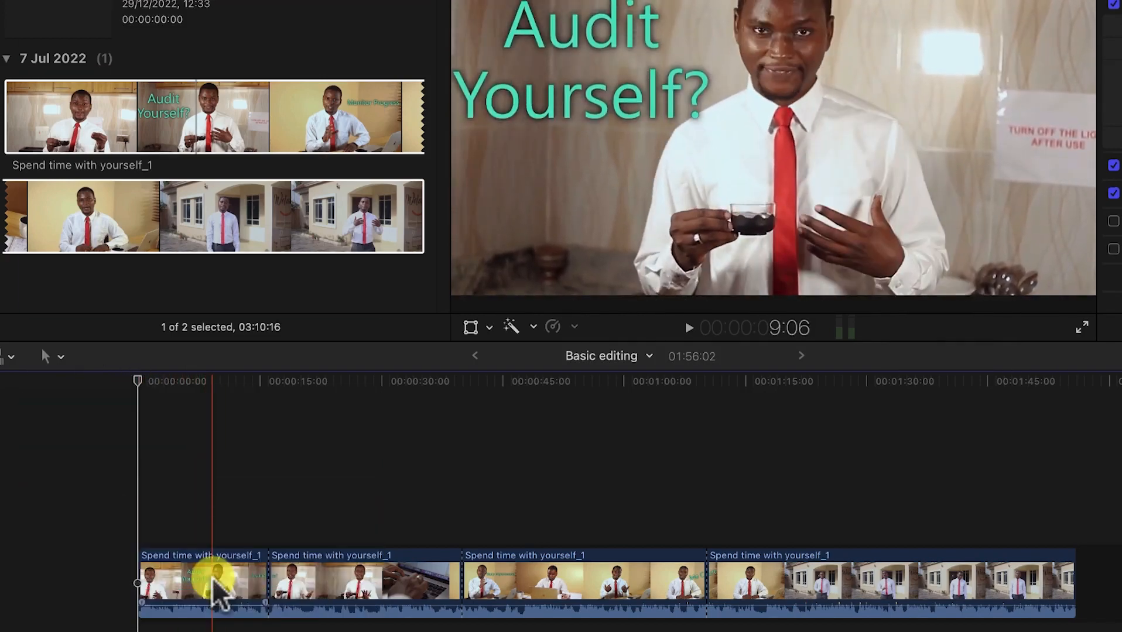
{"action": "left_click", "coordinate": [328, 585]}
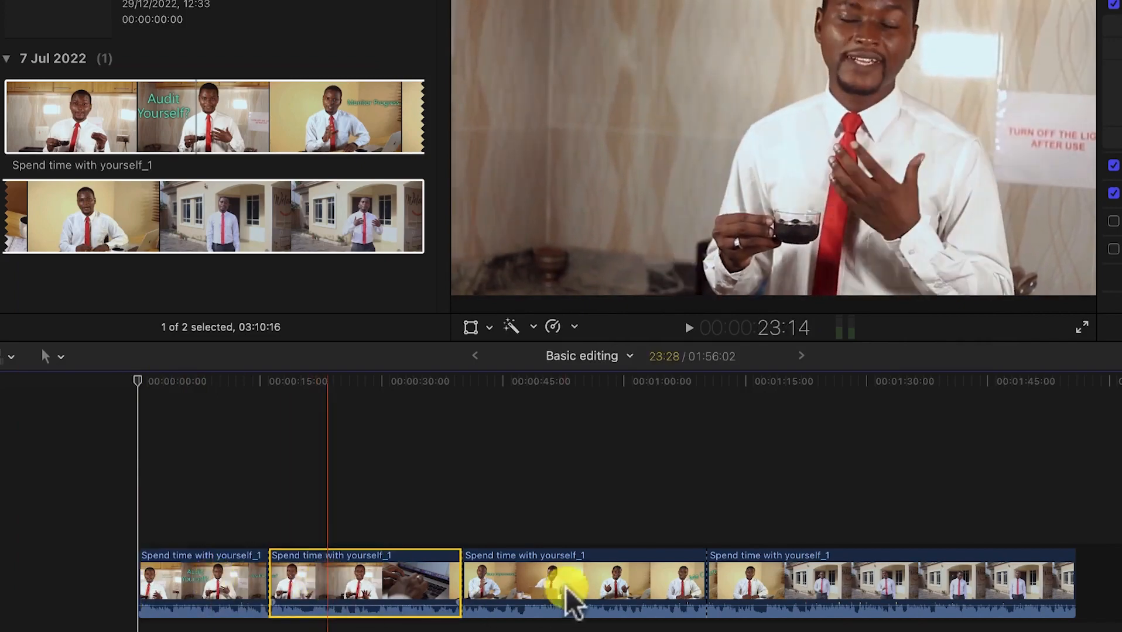
{"action": "left_click", "coordinate": [570, 585]}
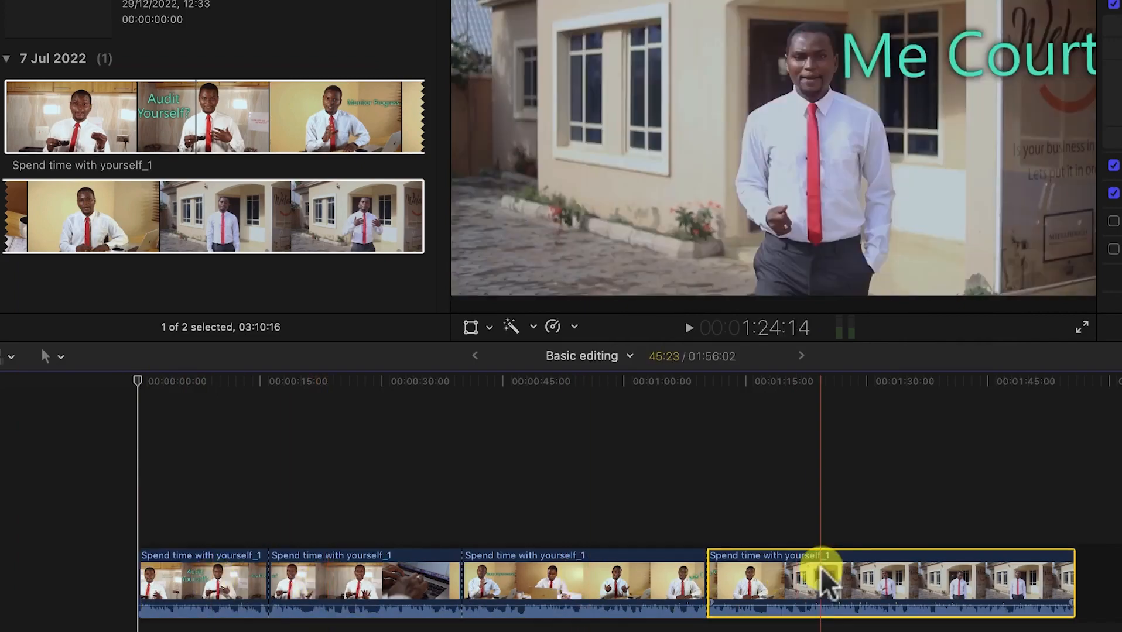
{"action": "left_click", "coordinate": [195, 587]}
{"action": "left_click", "coordinate": [389, 559]}
{"action": "left_click", "coordinate": [624, 589]}
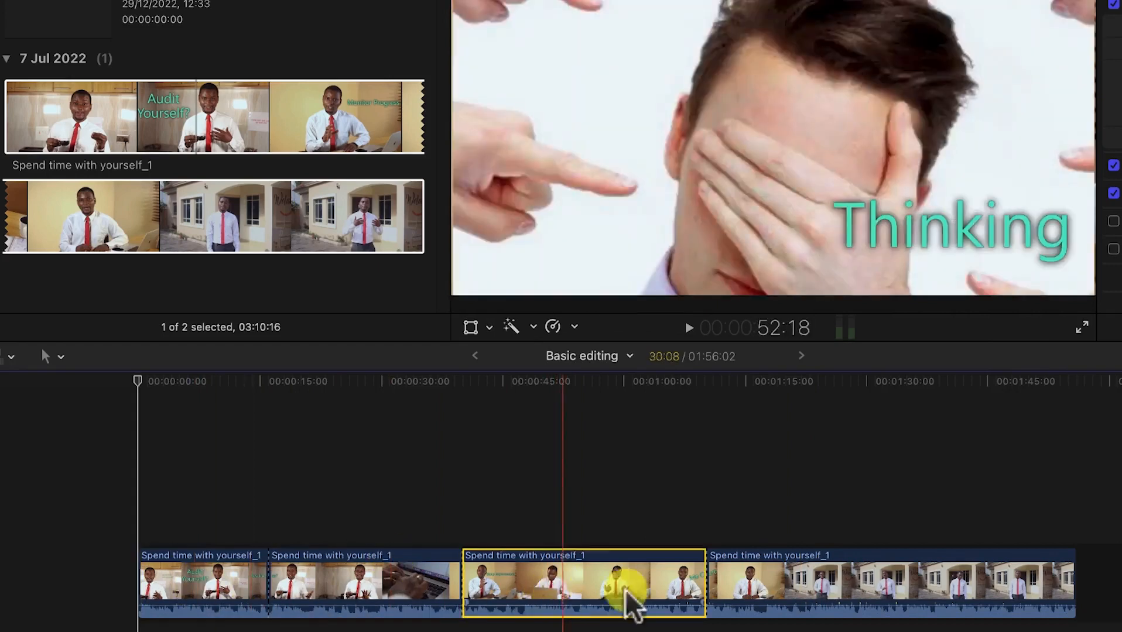
{"action": "left_click", "coordinate": [881, 592]}
{"action": "key", "text": "b"}
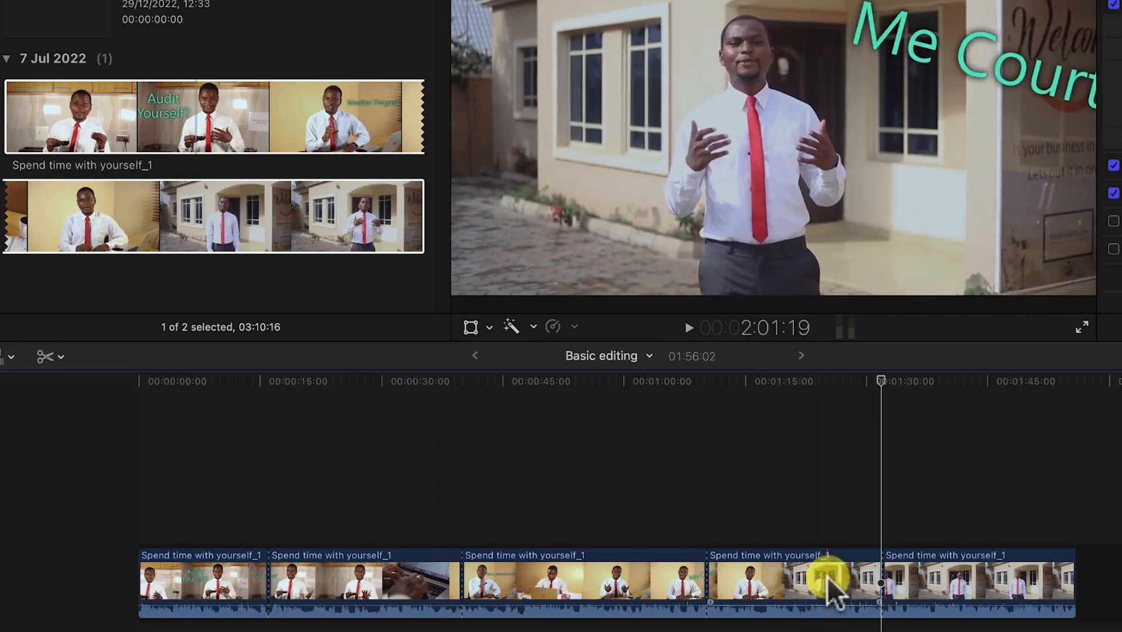
Rearrange the five pieces so the last one comes first and the original second one ends the timeline, and delete the middle piece.
{"action": "key", "text": "a"}
{"action": "left_click", "coordinate": [584, 592]}
{"action": "left_click_drag", "start_coordinate": [583, 585], "coordinate": [913, 588]}
{"action": "left_click_drag", "start_coordinate": [699, 583], "coordinate": [188, 575]}
{"action": "left_click_drag", "start_coordinate": [577, 597], "coordinate": [995, 588]}
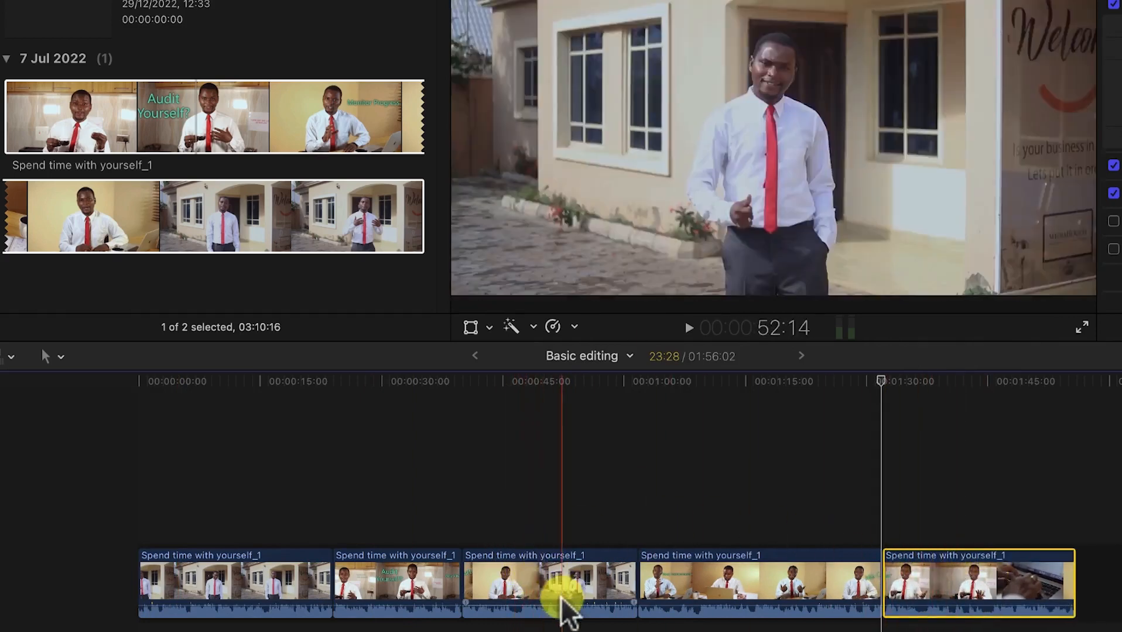
{"action": "left_click", "coordinate": [549, 579]}
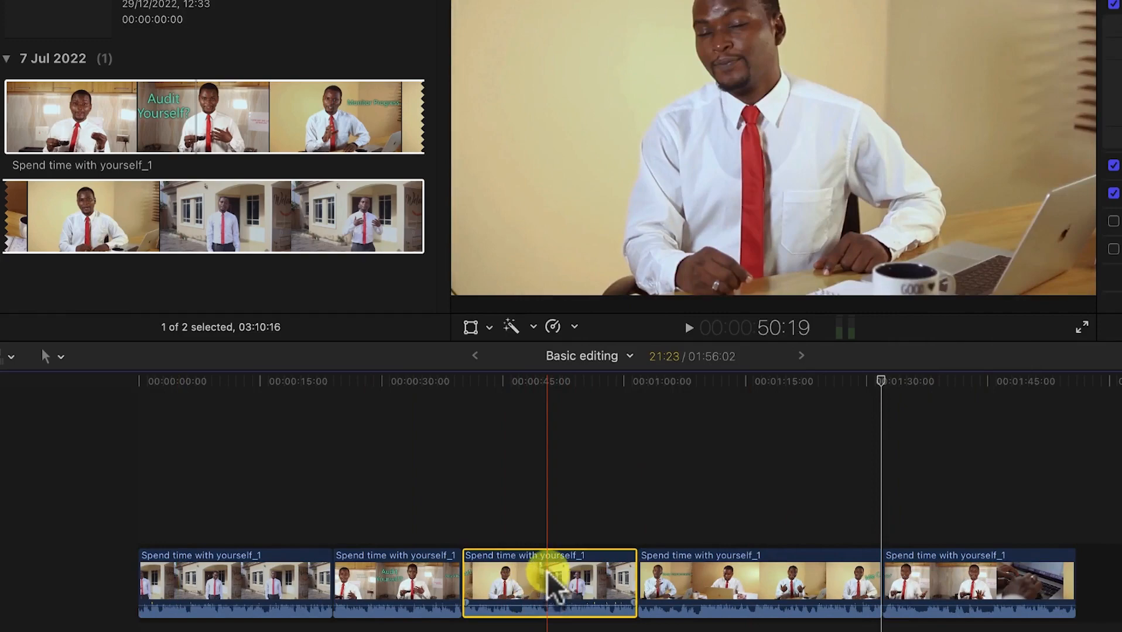
{"action": "key", "text": "Delete"}
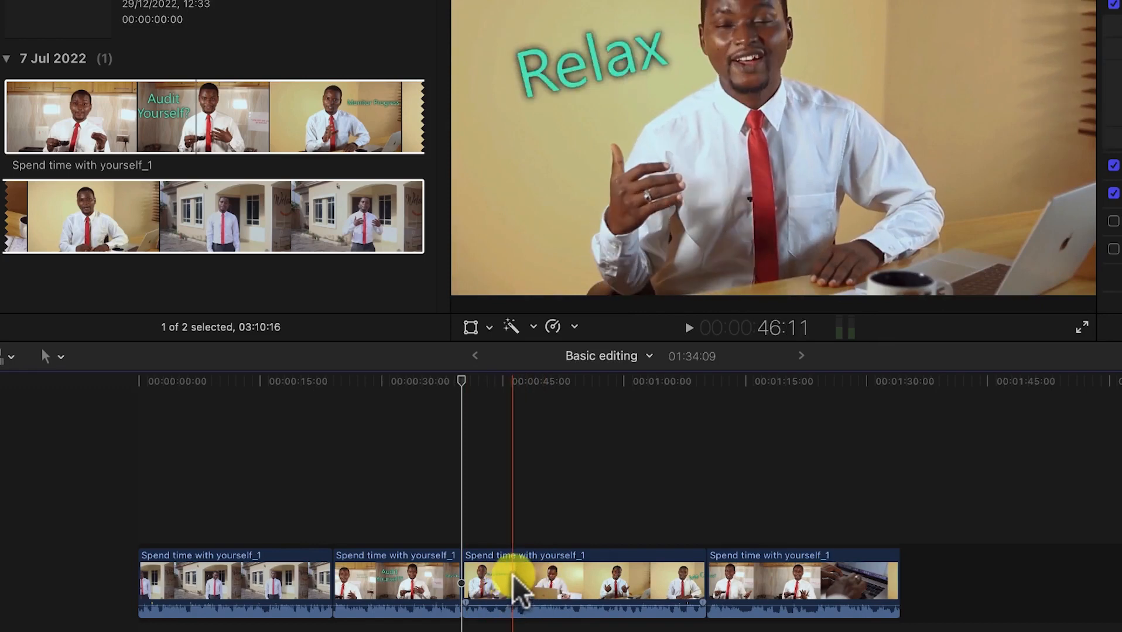
Undo the deletion, the rearranging, all the cuts and the end trim to restore the single clip.
{"action": "key", "text": "super+z"}
{"action": "key", "text": "super+z"}
{"action": "key", "text": "super+z"}
{"action": "key", "text": "super+z"}
{"action": "key", "text": "super+z"}
{"action": "key", "text": "super+z"}
{"action": "key", "text": "super+z"}
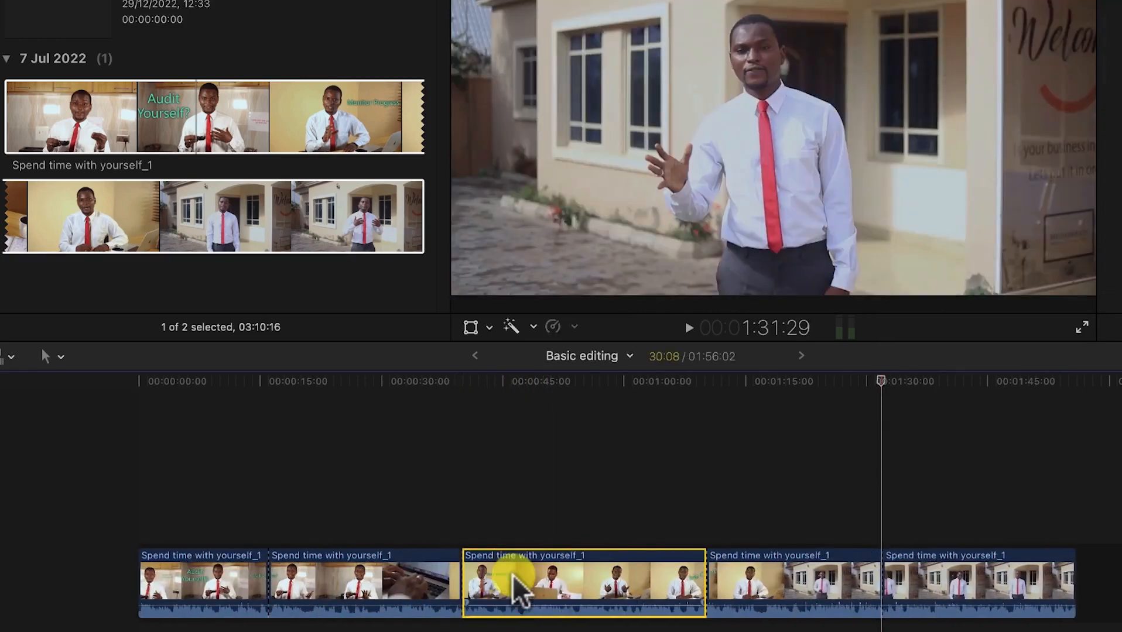
{"action": "key", "text": "super+z"}
{"action": "key", "text": "super+z"}
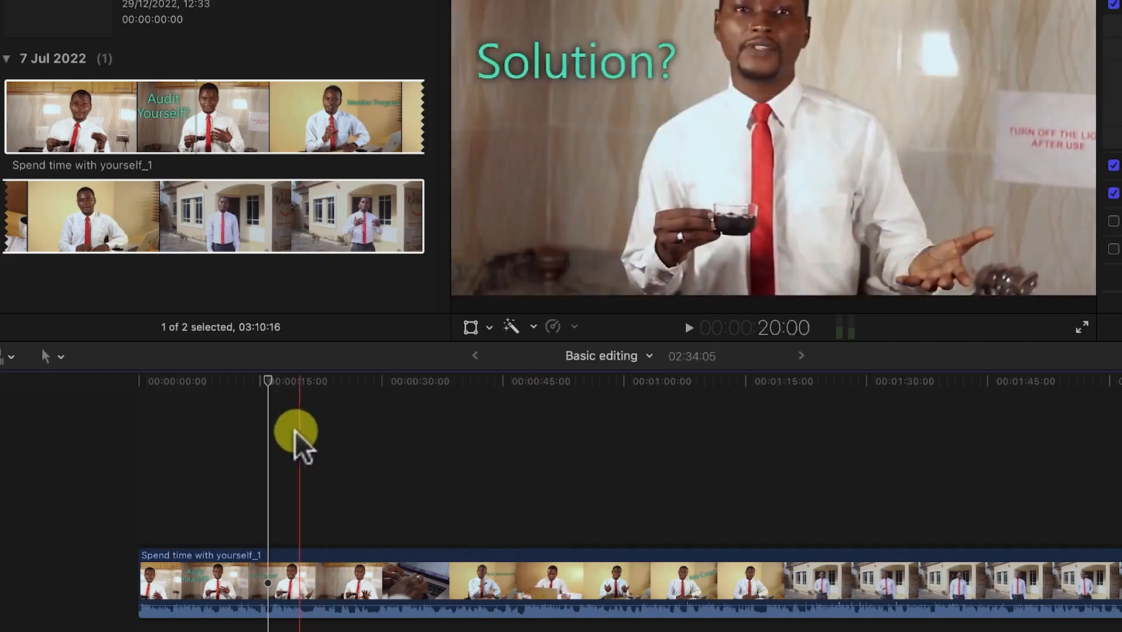
Split the clip at about 50 seconds and select the first piece with the Select tool.
{"action": "left_click_drag", "start_coordinate": [269, 378], "coordinate": [537, 391]}
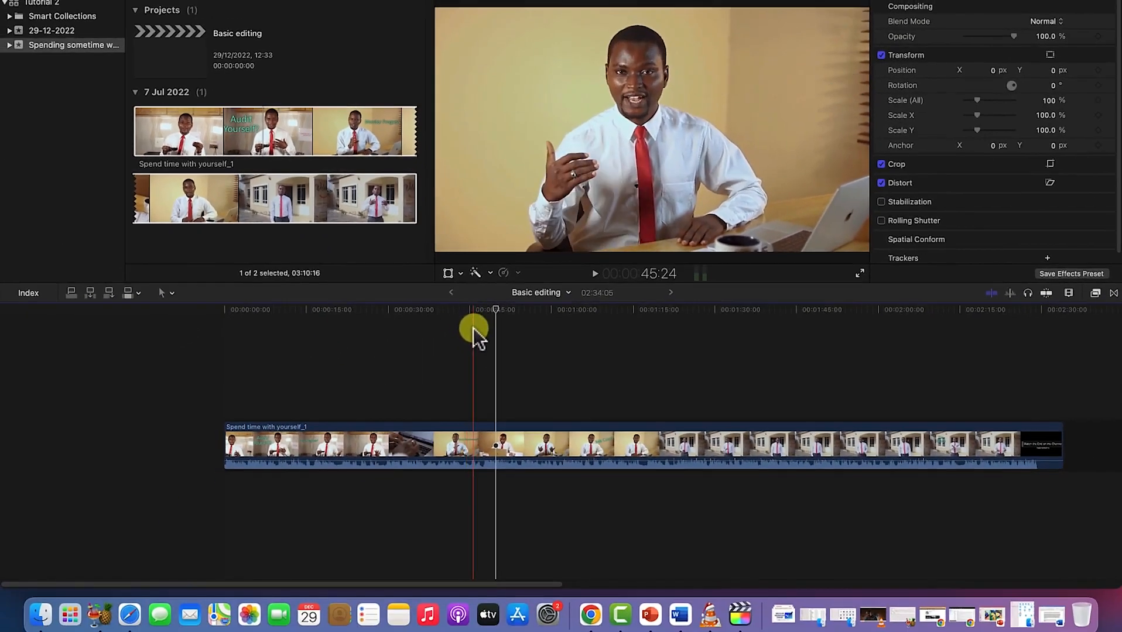
{"action": "key", "text": "b"}
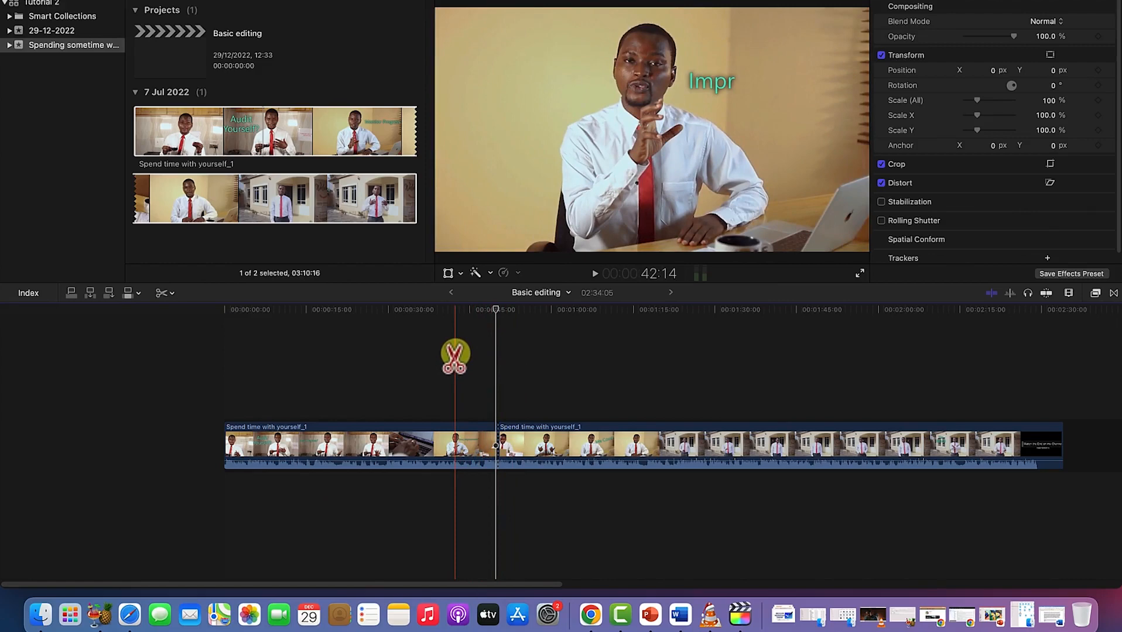
{"action": "key", "text": "a"}
{"action": "left_click", "coordinate": [471, 446]}
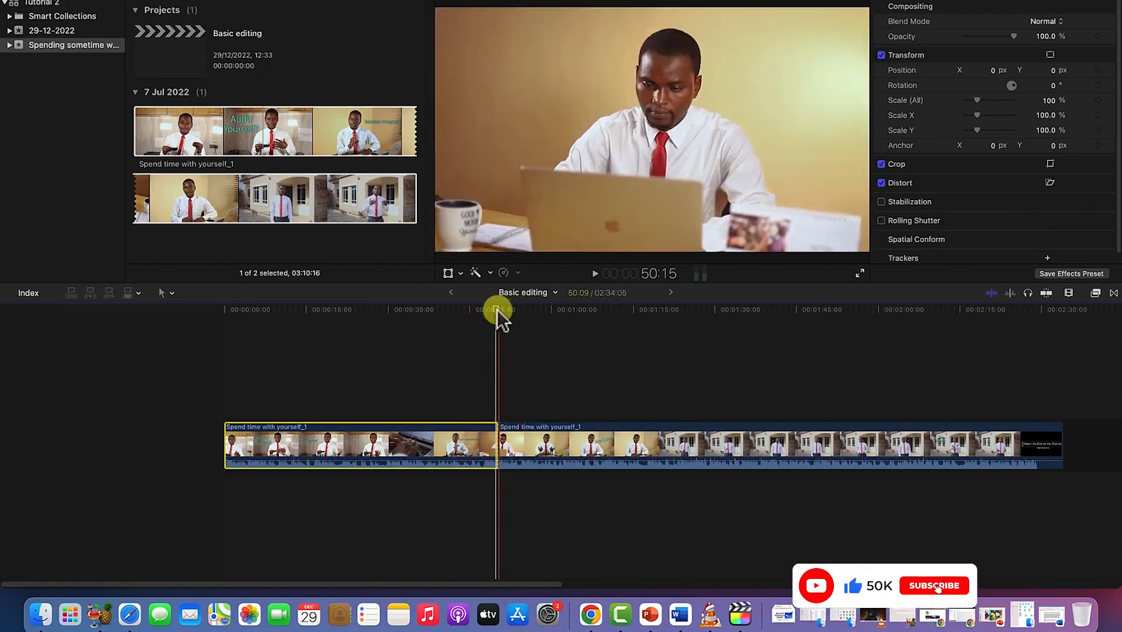
Ripple trim the selected first piece's end to 37:01, its start to leave 18:22, and its end again to leave 9:06.
{"action": "left_click_drag", "start_coordinate": [495, 309], "coordinate": [383, 325]}
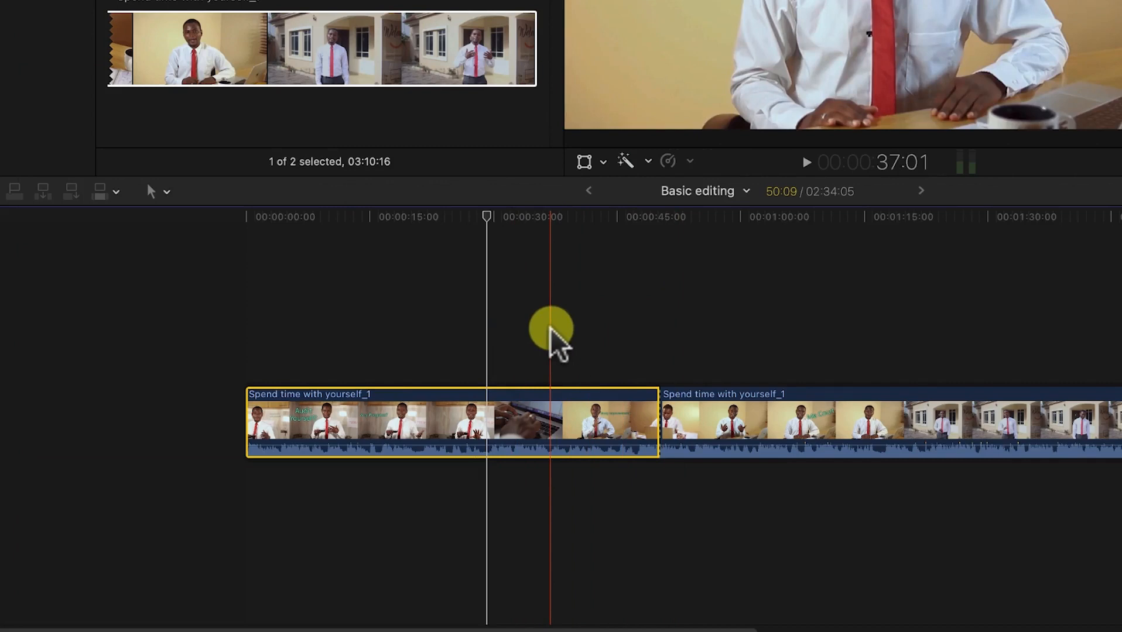
{"action": "key", "text": "alt+bracketright"}
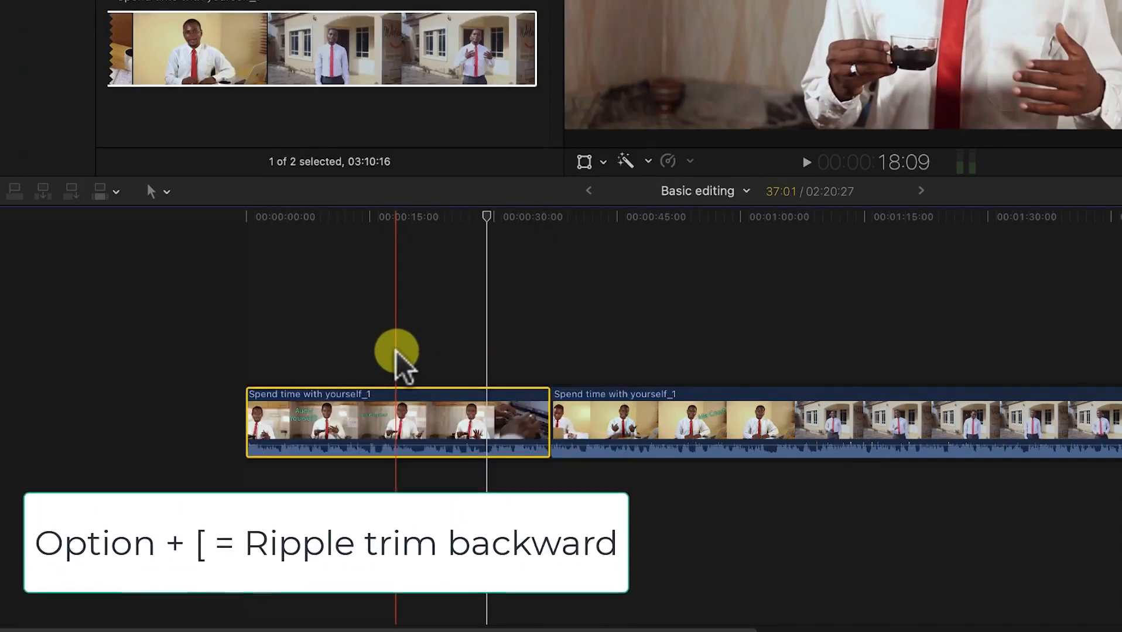
{"action": "key", "text": "alt+bracketleft"}
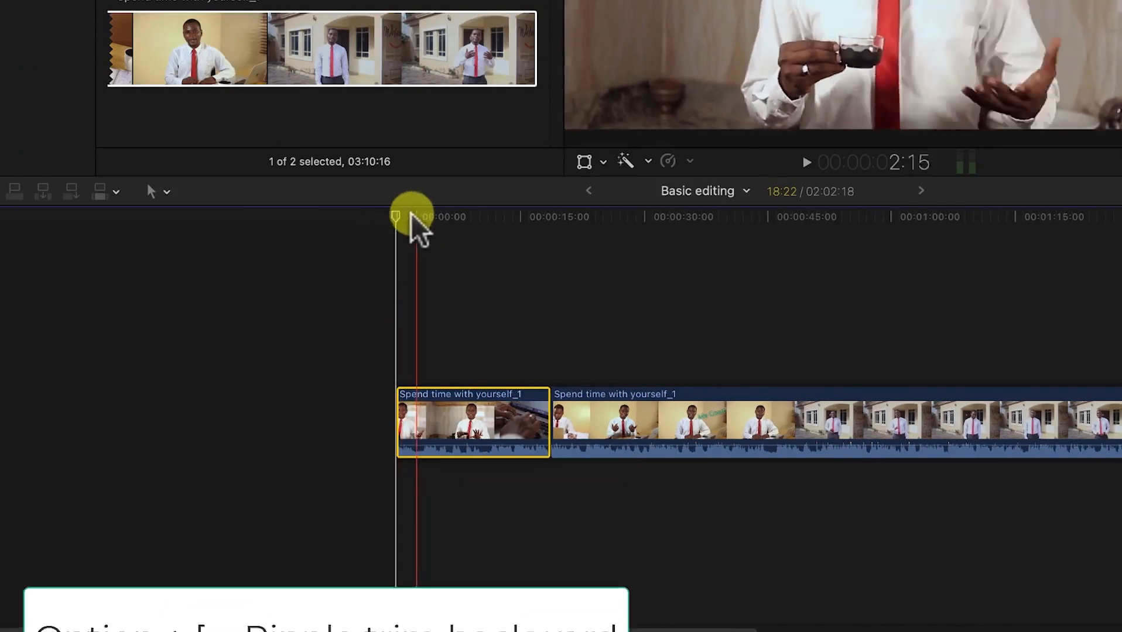
{"action": "left_click_drag", "start_coordinate": [396, 215], "coordinate": [465, 249]}
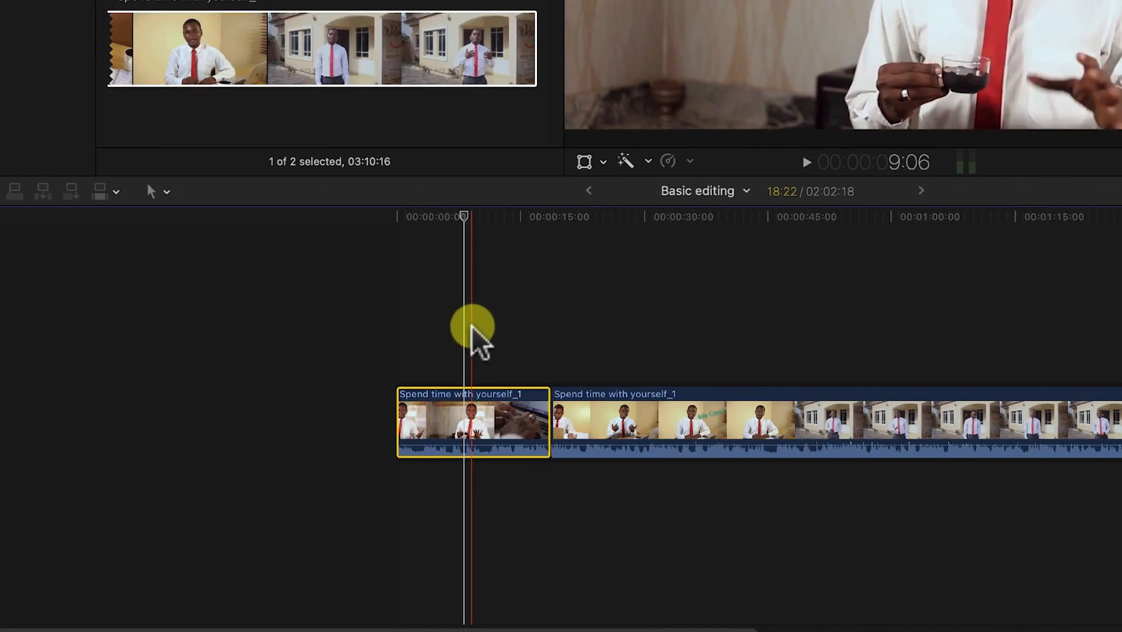
{"action": "key", "text": "alt+bracketright"}
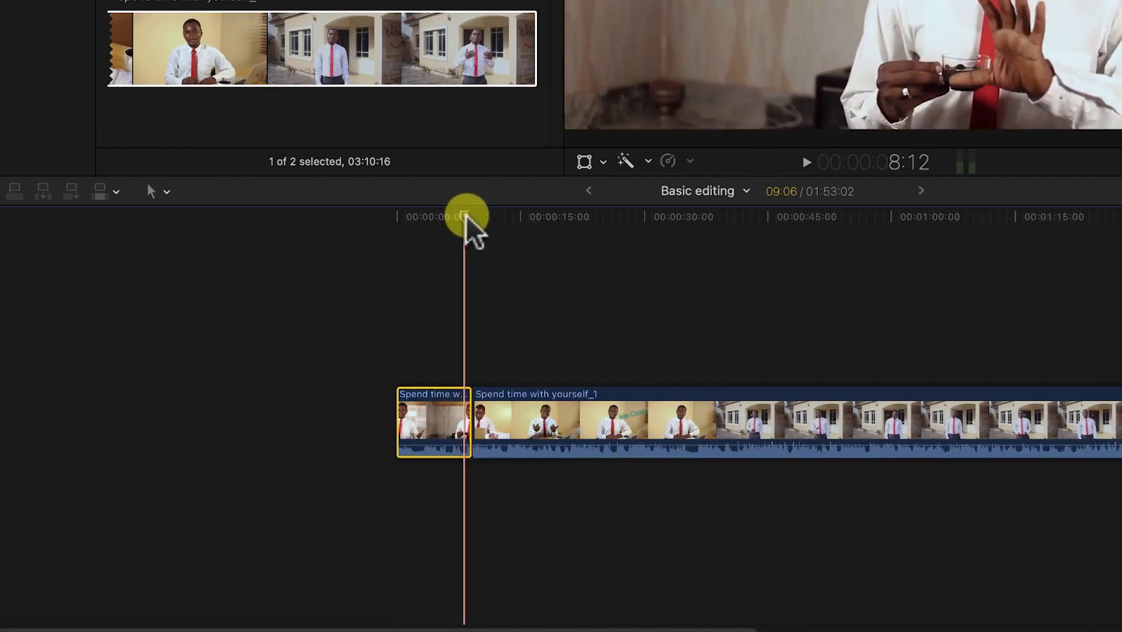
Place the playhead at about 38 seconds, select the second piece, and review the available timeline editing tools.
{"action": "left_click", "coordinate": [511, 226]}
{"action": "left_click_drag", "start_coordinate": [553, 233], "coordinate": [710, 246]}
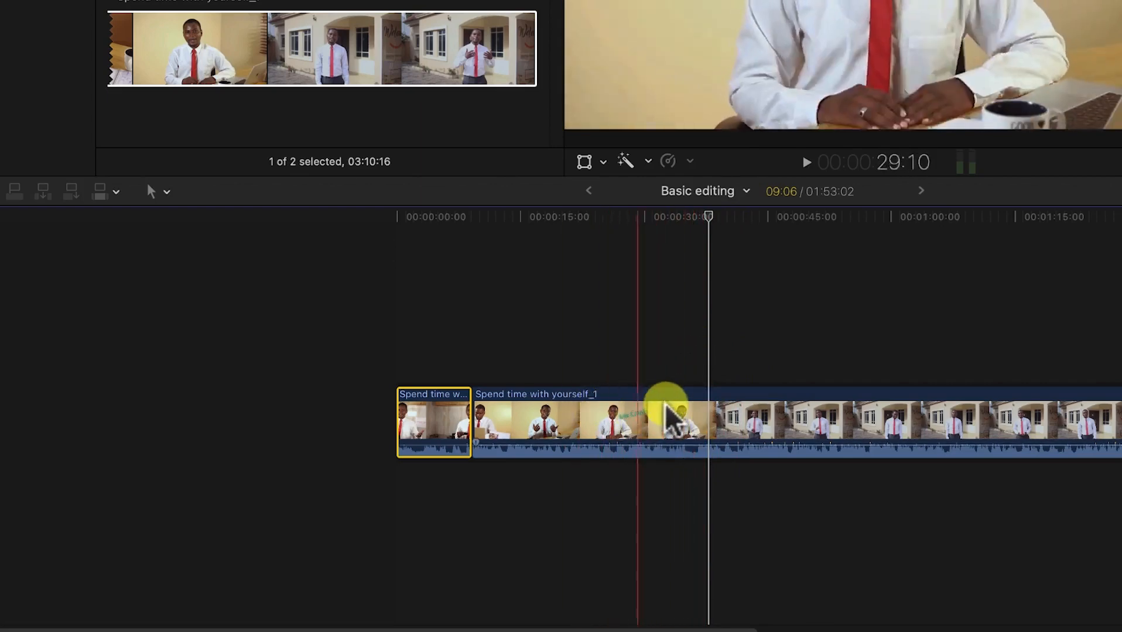
{"action": "left_click", "coordinate": [626, 431]}
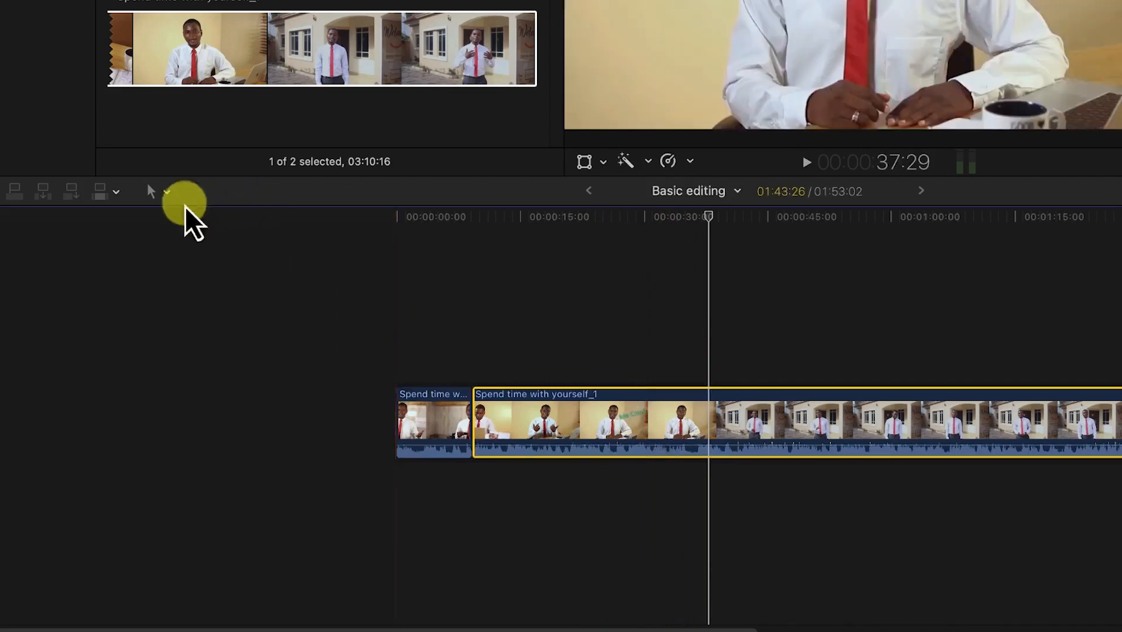
{"action": "left_click", "coordinate": [167, 193]}
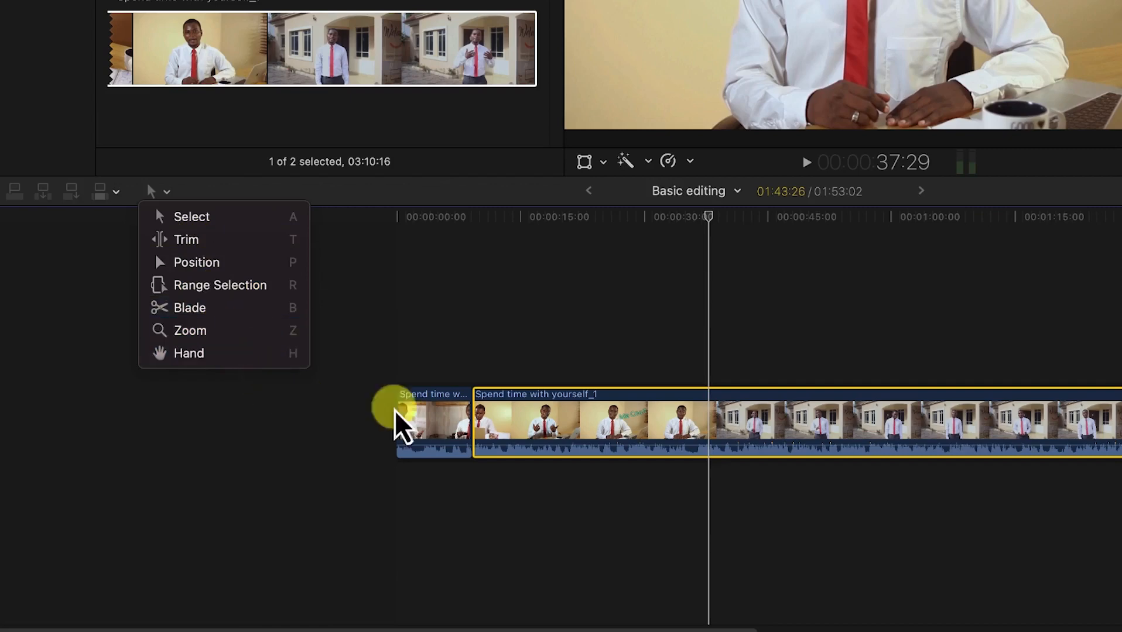
{"action": "left_click", "coordinate": [563, 278]}
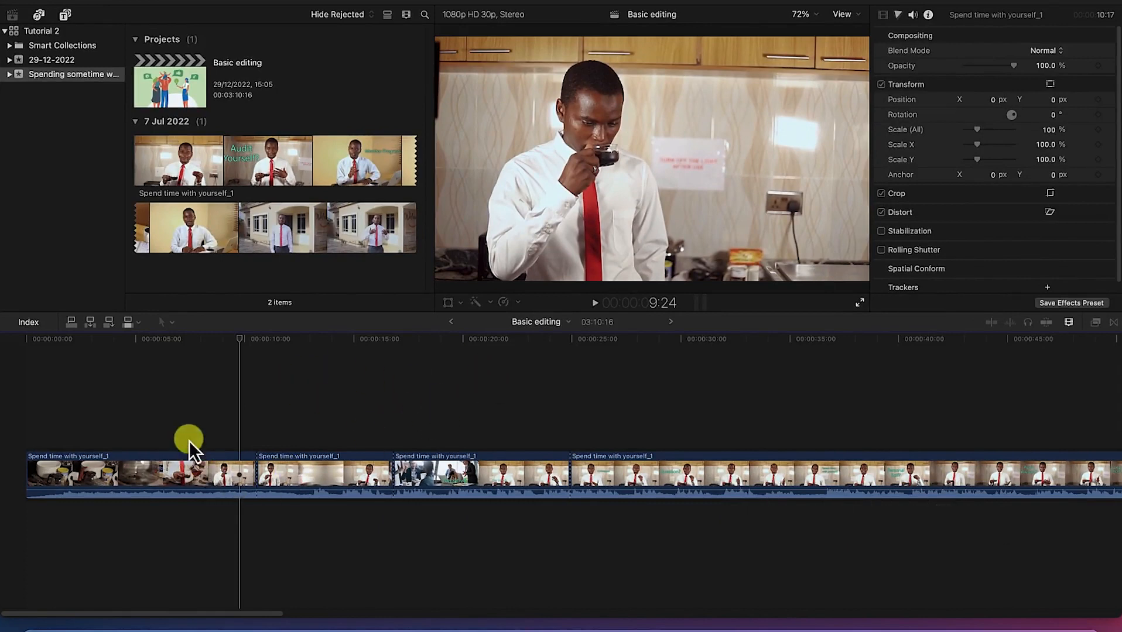
Switch to Finder, review the Images and Videos folders inside B Rolls, and minimize the Finder window.
{"action": "left_click", "coordinate": [281, 449]}
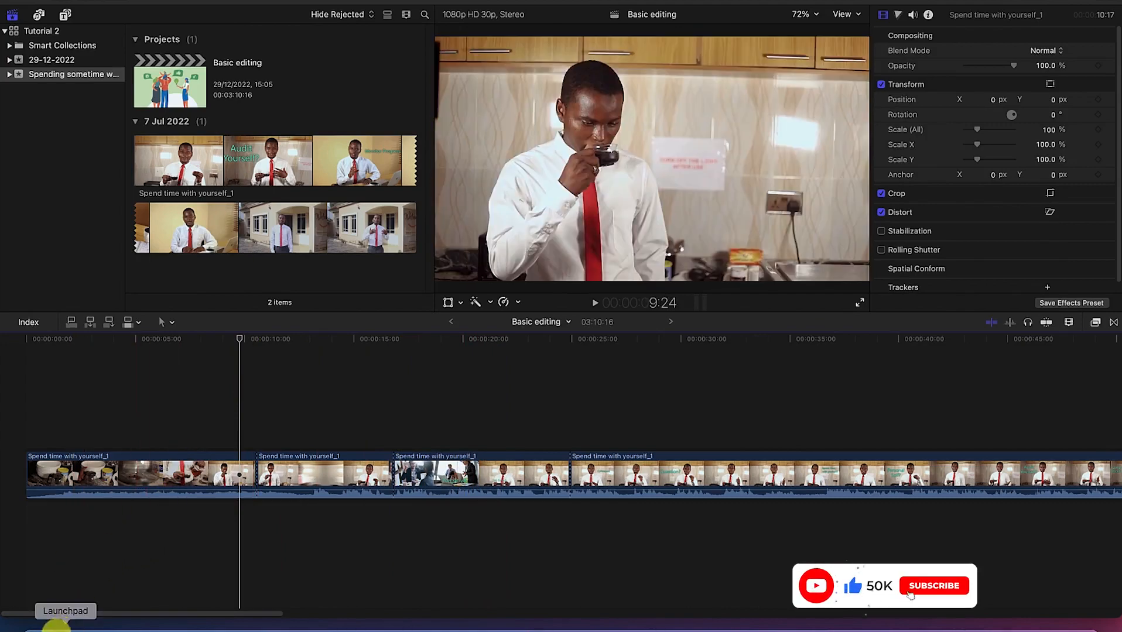
{"action": "left_click", "coordinate": [37, 628]}
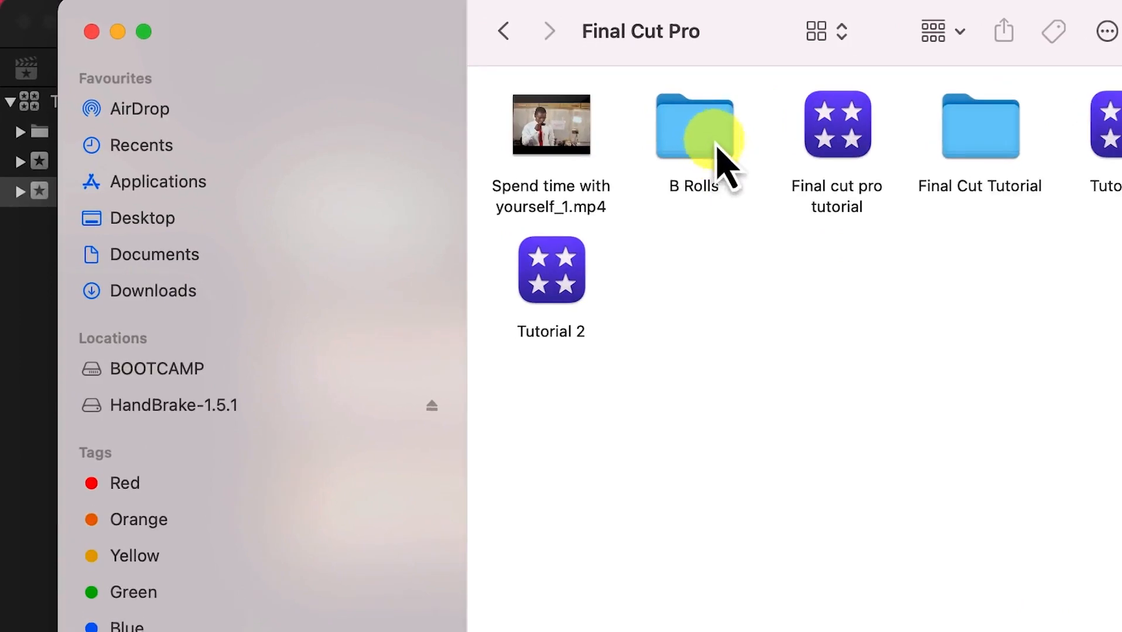
{"action": "double_click", "coordinate": [713, 150]}
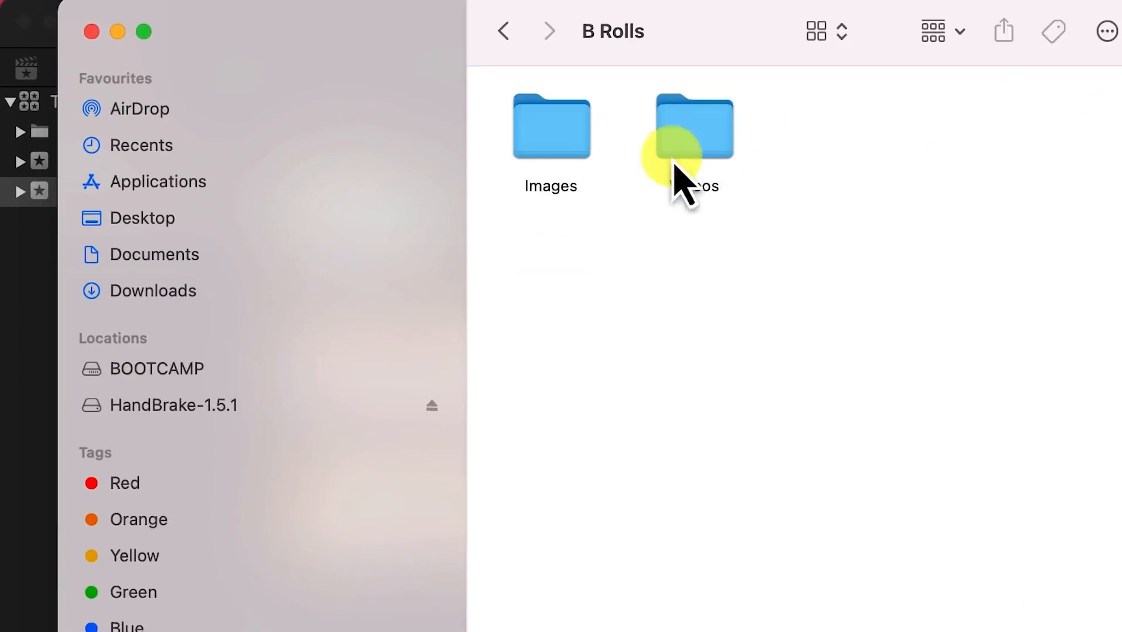
{"action": "double_click", "coordinate": [553, 153]}
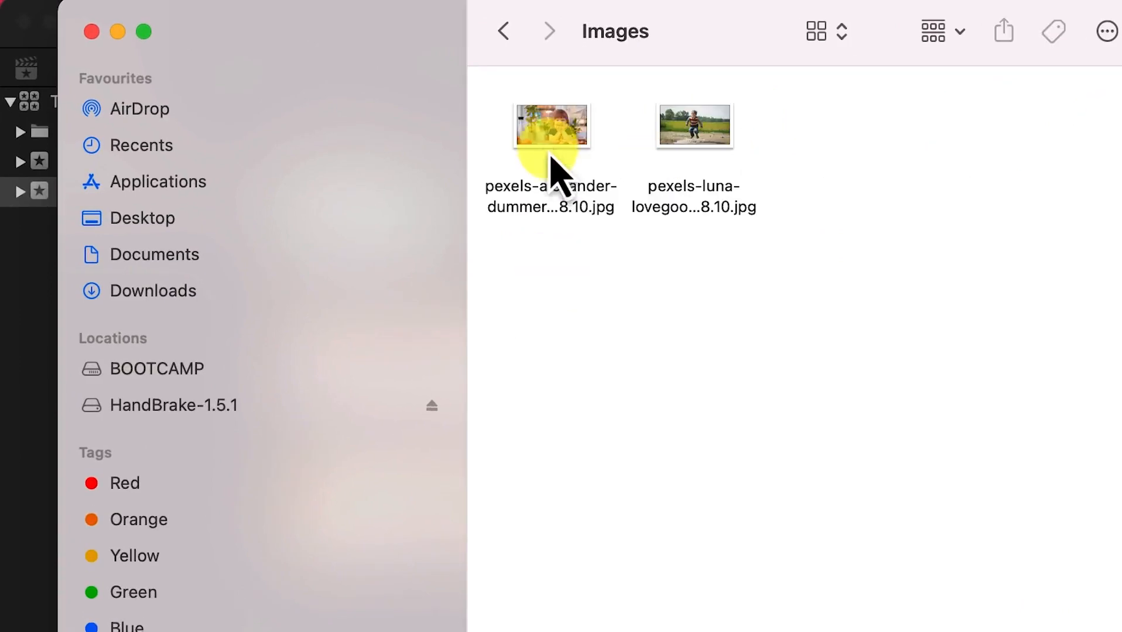
{"action": "left_click", "coordinate": [505, 33]}
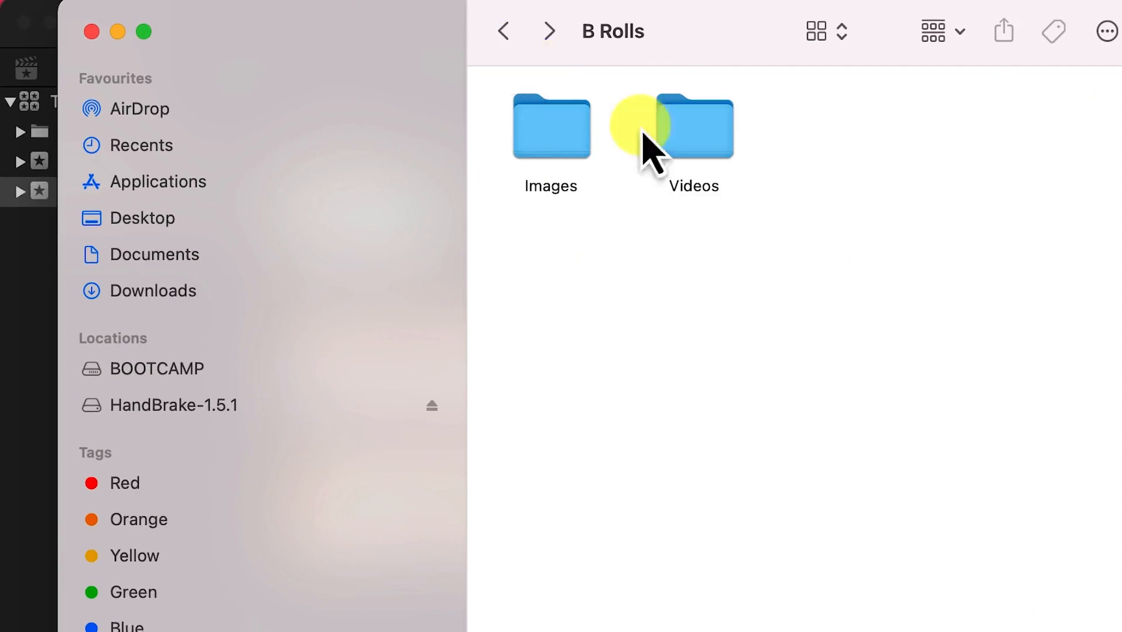
{"action": "double_click", "coordinate": [718, 153]}
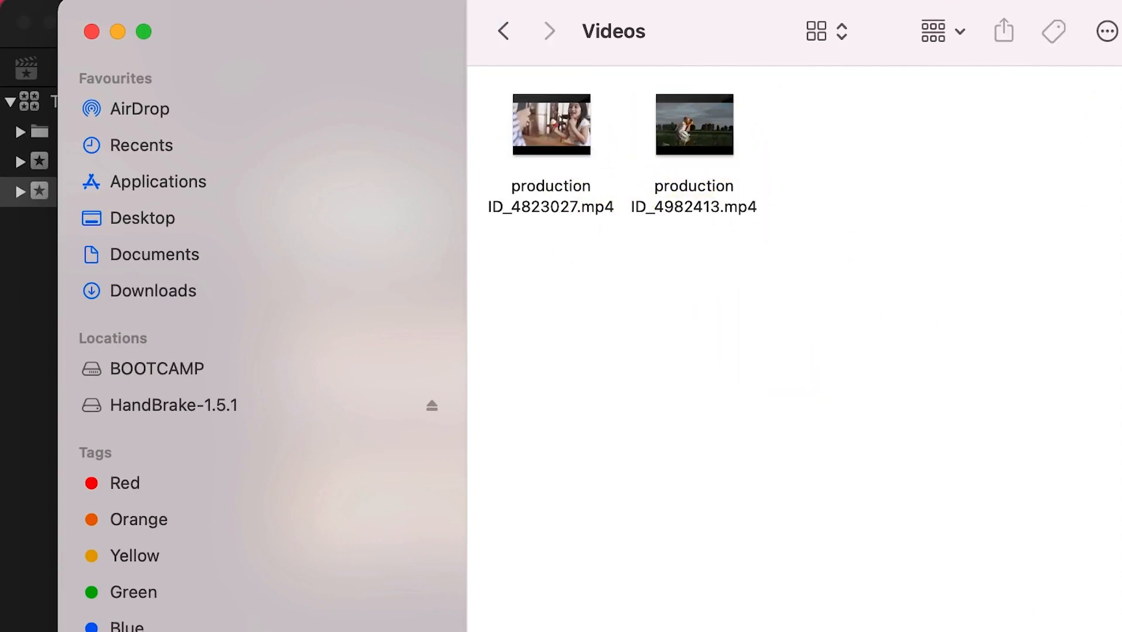
{"action": "left_click", "coordinate": [118, 32]}
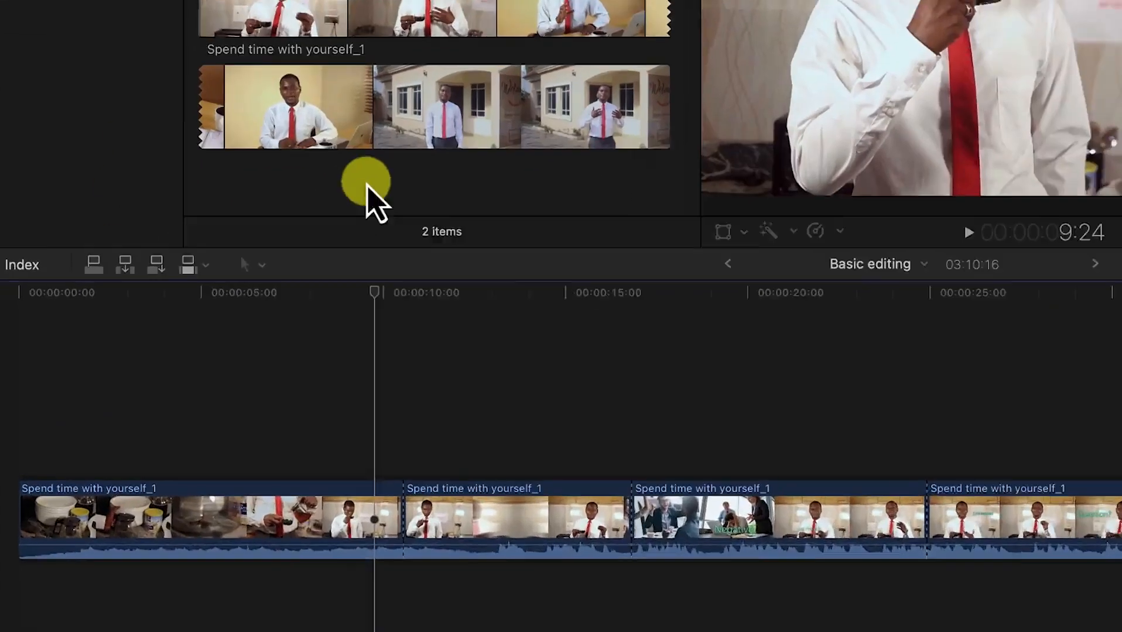
Import the B Rolls folder from YouTube > Final Cut Pro in Documents into the existing event, leaving the files in place.
{"action": "right_click", "coordinate": [236, 273]}
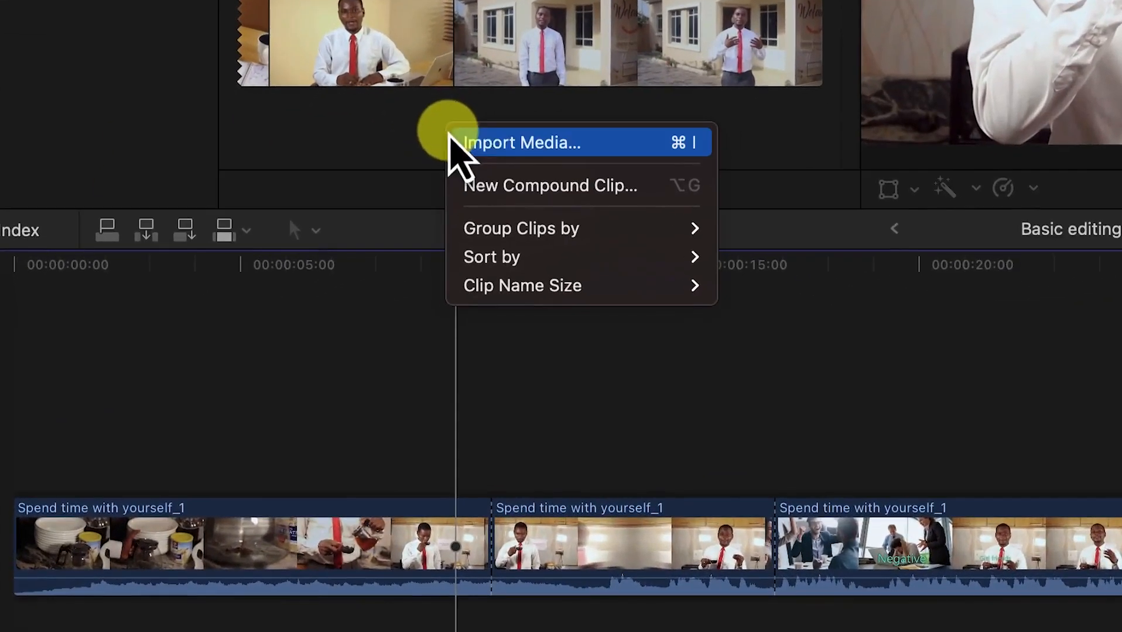
{"action": "left_click", "coordinate": [537, 148]}
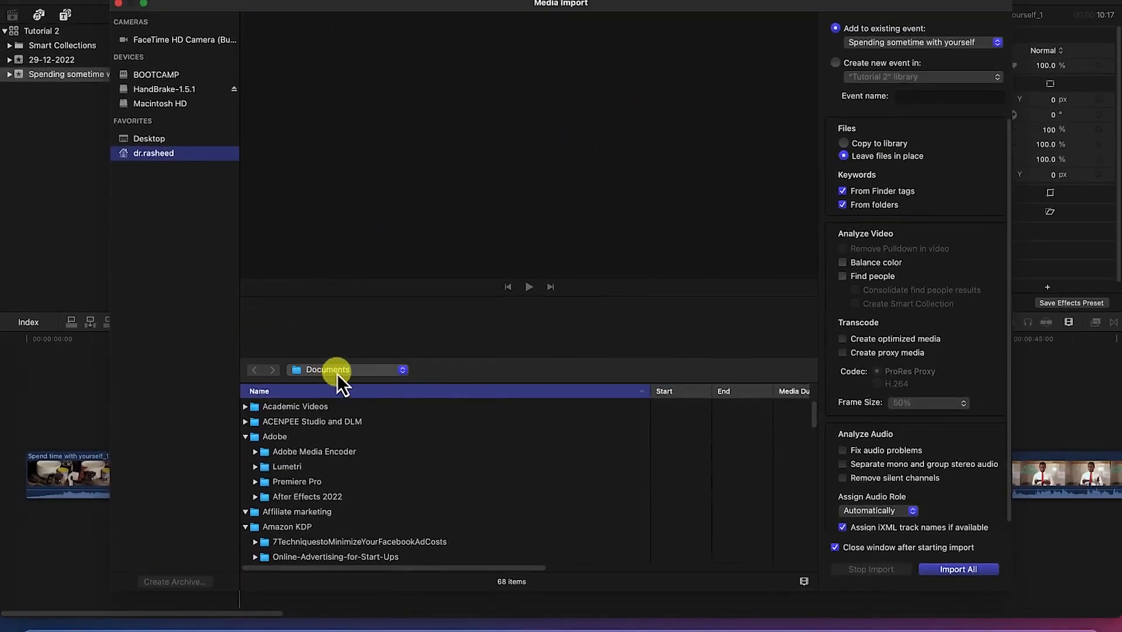
{"action": "scroll", "coordinate": [325, 469], "scroll_direction": "down", "scroll_amount": 10}
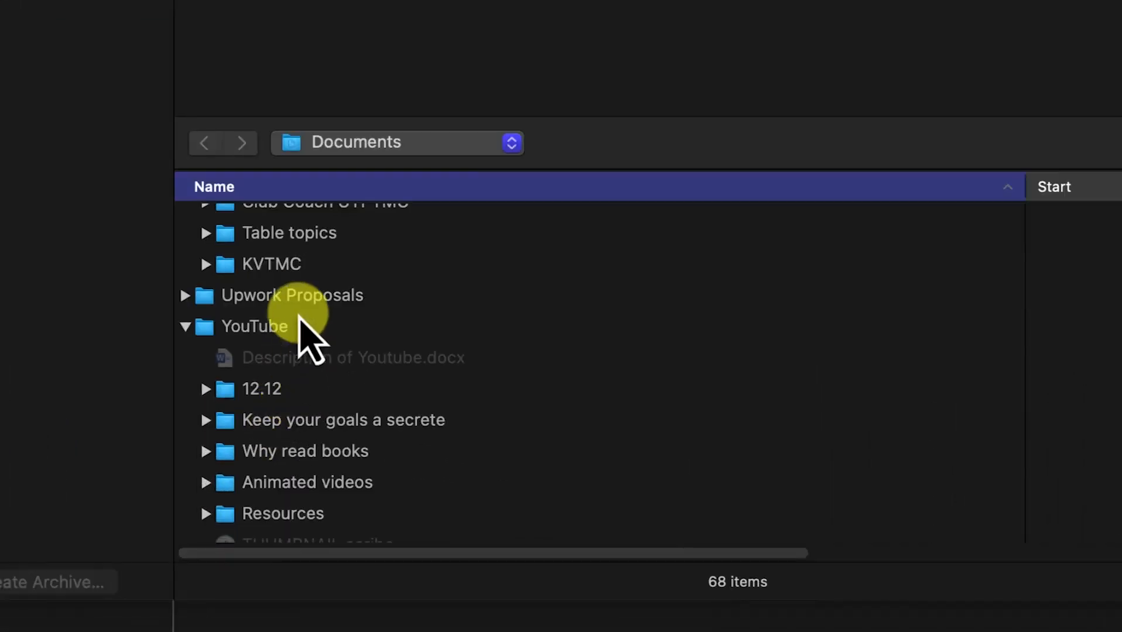
{"action": "scroll", "coordinate": [333, 527], "scroll_direction": "down", "scroll_amount": 3}
{"action": "left_click", "coordinate": [311, 488]}
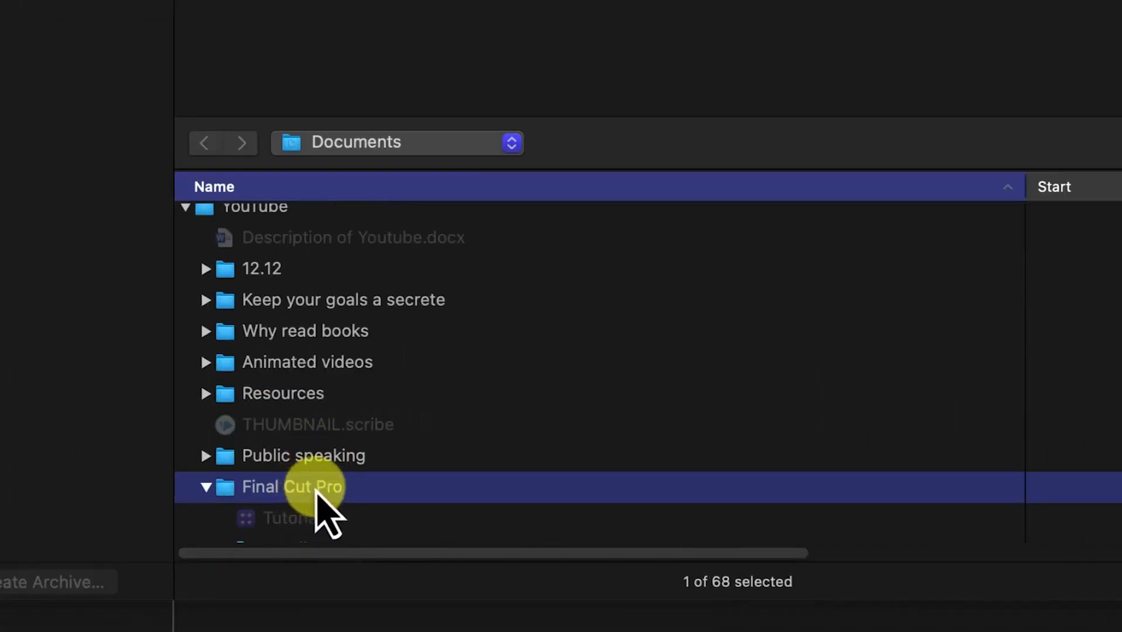
{"action": "scroll", "coordinate": [309, 477], "scroll_direction": "down", "scroll_amount": 3}
{"action": "scroll", "coordinate": [309, 474], "scroll_direction": "down", "scroll_amount": 1}
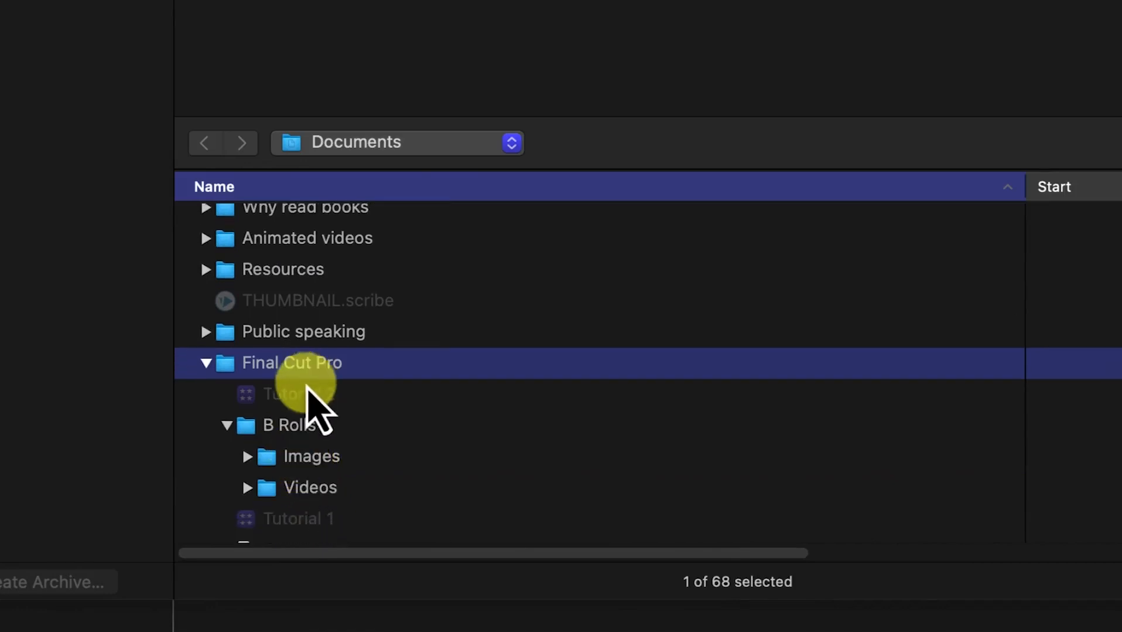
{"action": "left_click", "coordinate": [293, 427]}
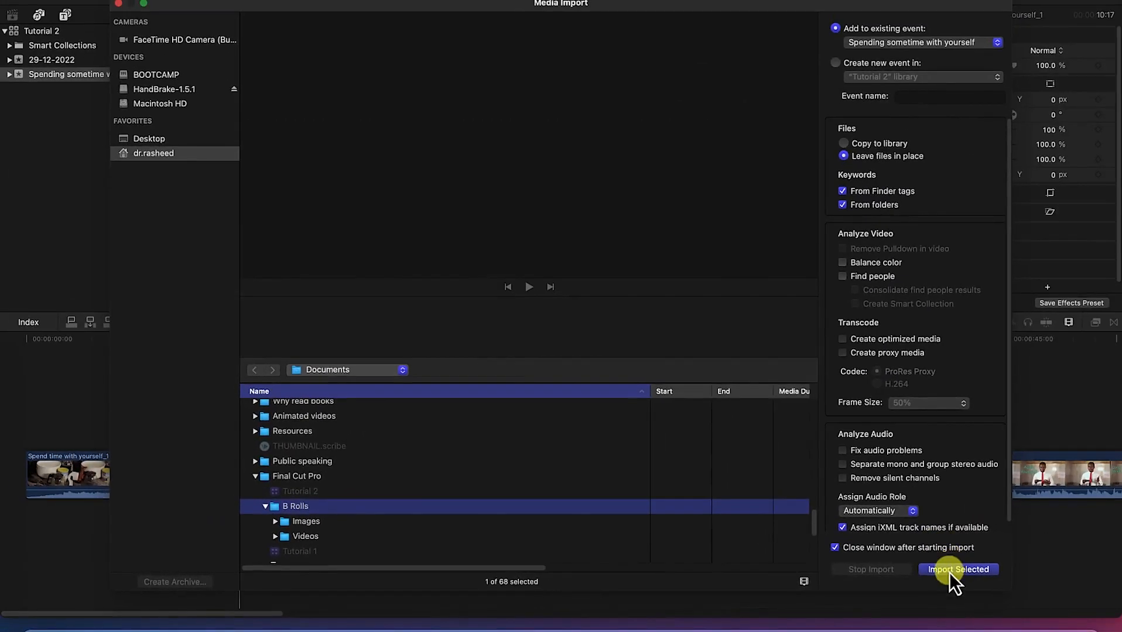
{"action": "left_click", "coordinate": [949, 570]}
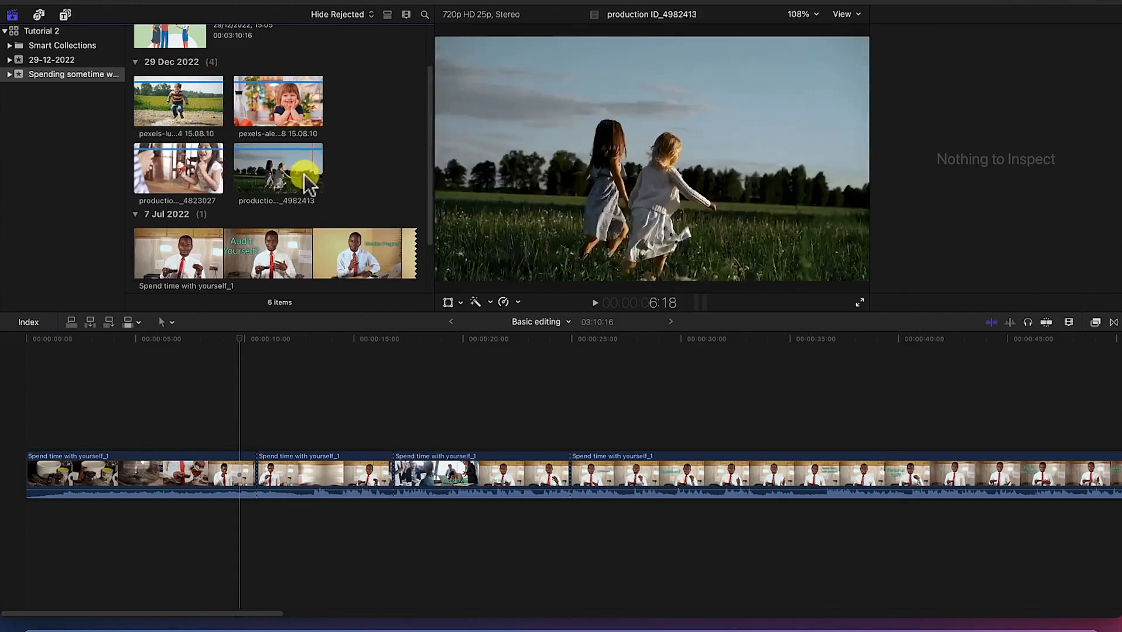
Connect the pexels-alexander-dummer image of the smiling girl above the main track, starting at about 9 seconds.
{"action": "left_click_drag", "start_coordinate": [238, 339], "coordinate": [260, 306]}
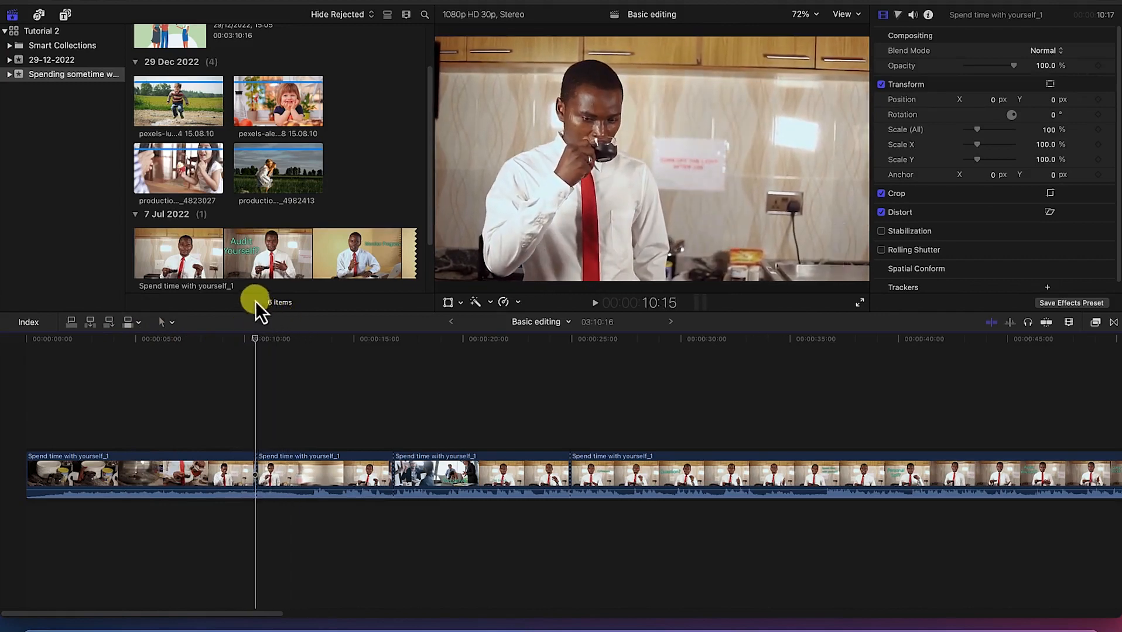
{"action": "left_click", "coordinate": [195, 111]}
{"action": "left_click_drag", "start_coordinate": [278, 94], "coordinate": [214, 426]}
{"action": "left_click", "coordinate": [266, 401]}
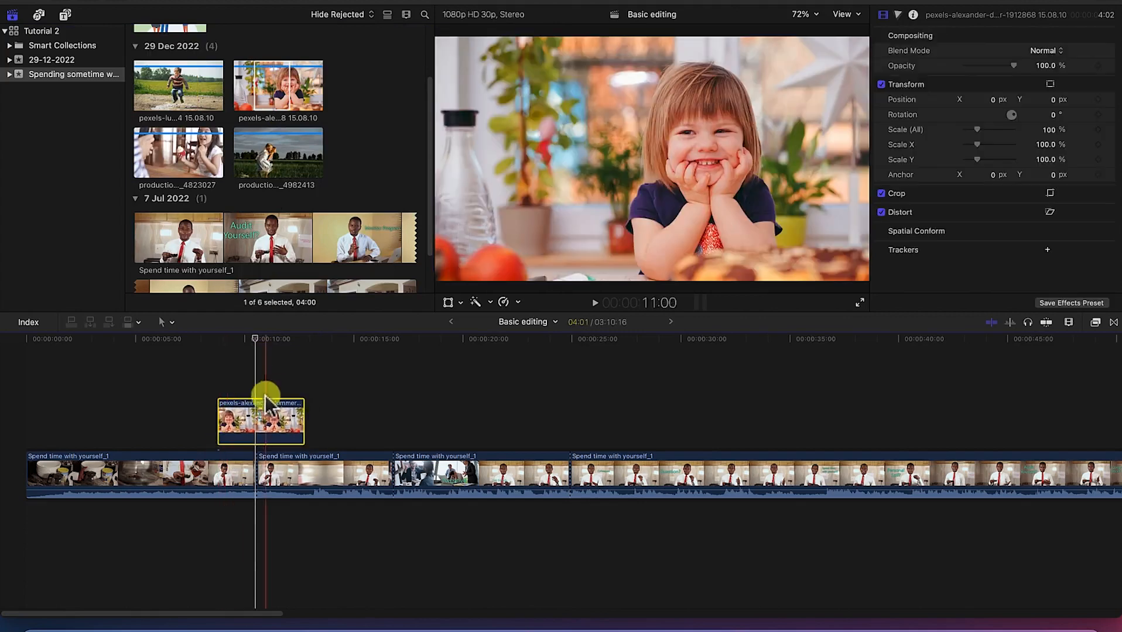
{"action": "mouse_move", "coordinate": [266, 347]}
{"action": "left_mouse_down"}
{"action": "mouse_move", "coordinate": [254, 336]}
{"action": "mouse_move", "coordinate": [209, 339]}
{"action": "mouse_move", "coordinate": [233, 349]}
{"action": "mouse_move", "coordinate": [208, 349]}
{"action": "mouse_move", "coordinate": [263, 362]}
{"action": "left_mouse_up"}
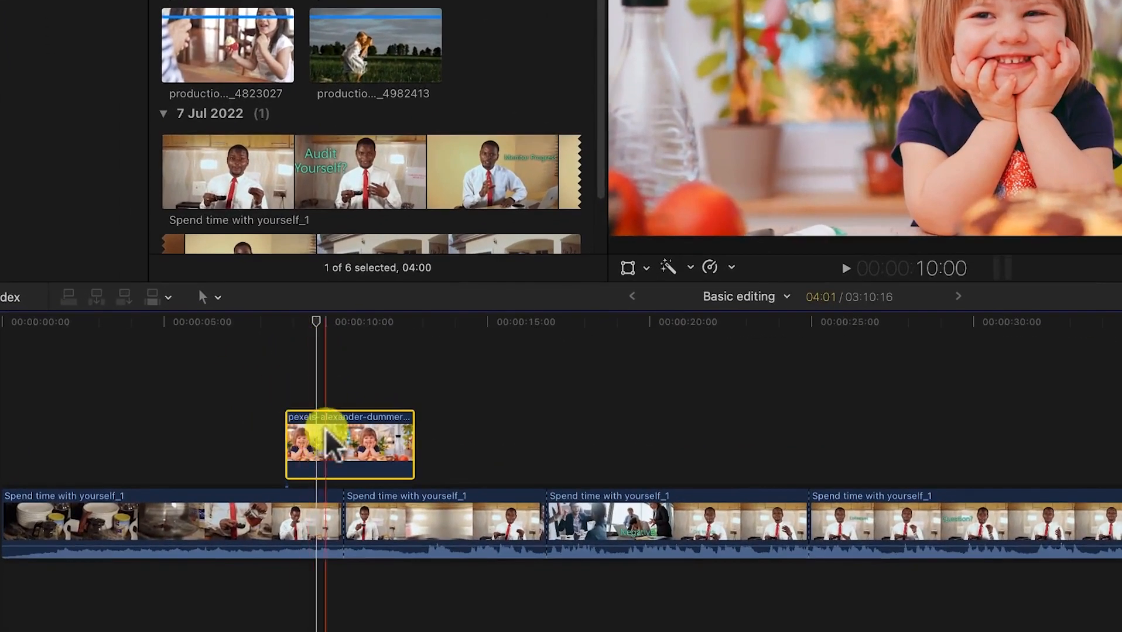
Split the smiling-girl image clip at the playhead with the Blade tool and delete its first piece of about one second.
{"action": "key", "text": "b"}
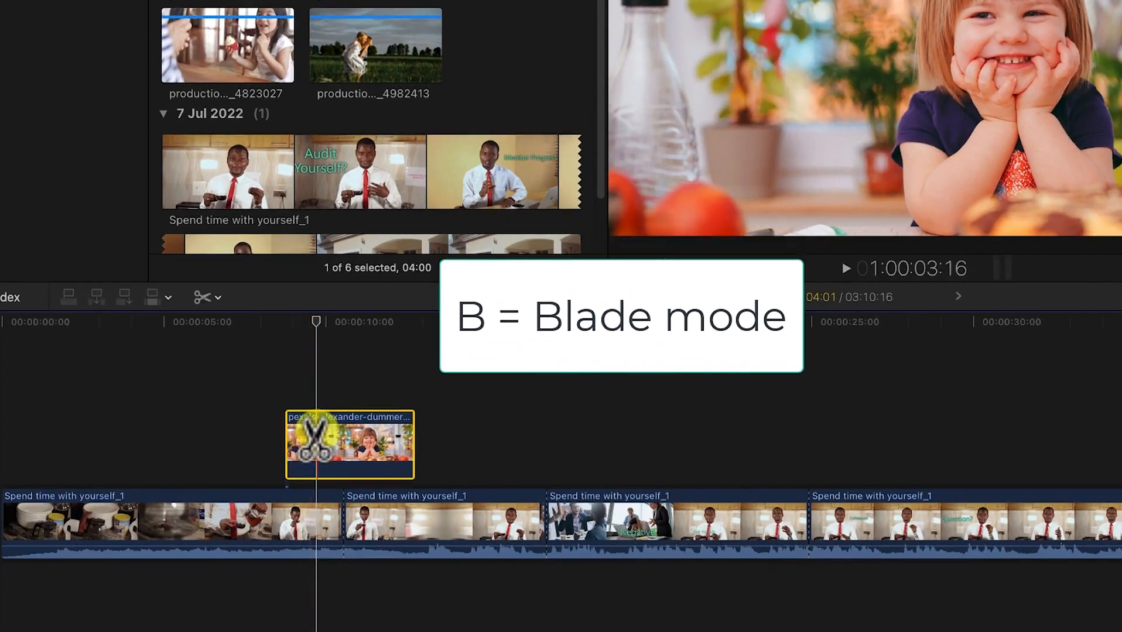
{"action": "left_click", "coordinate": [317, 442]}
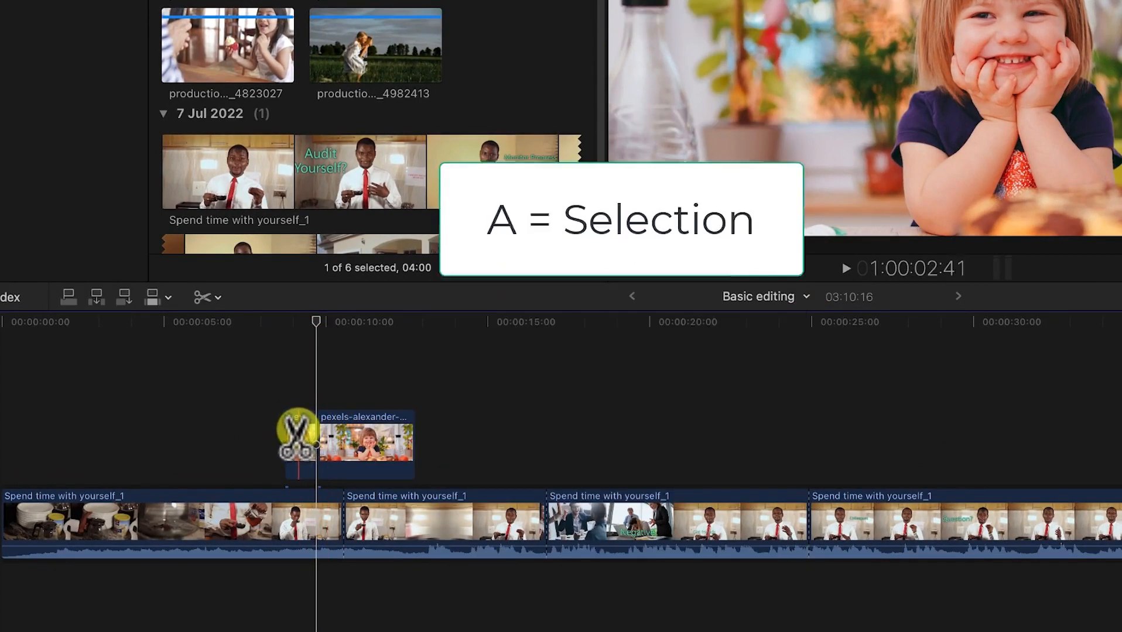
{"action": "key", "text": "a"}
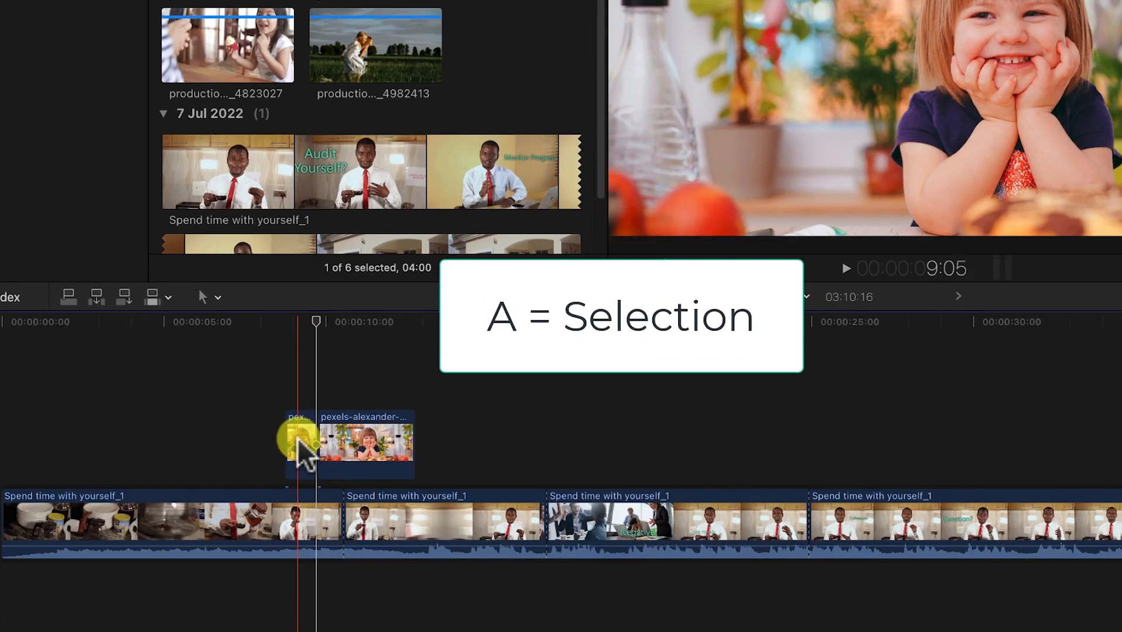
{"action": "left_click", "coordinate": [300, 442]}
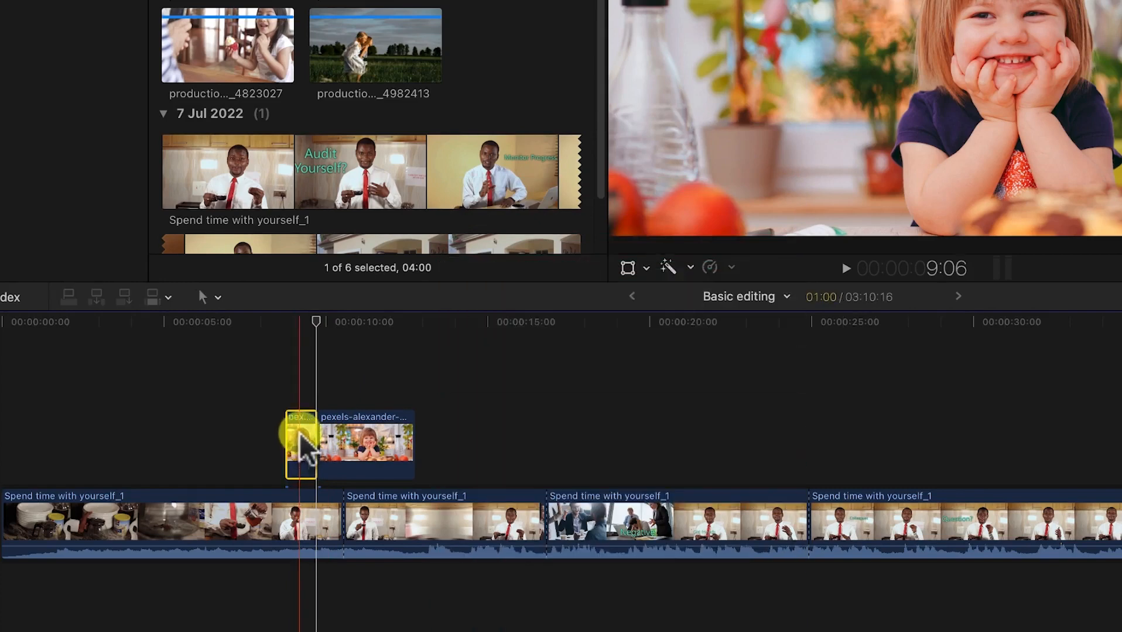
{"action": "key", "text": "Delete"}
Split the smiling-girl clip at about 12 seconds and delete the piece after the cut.
{"action": "left_click_drag", "start_coordinate": [317, 325], "coordinate": [389, 337]}
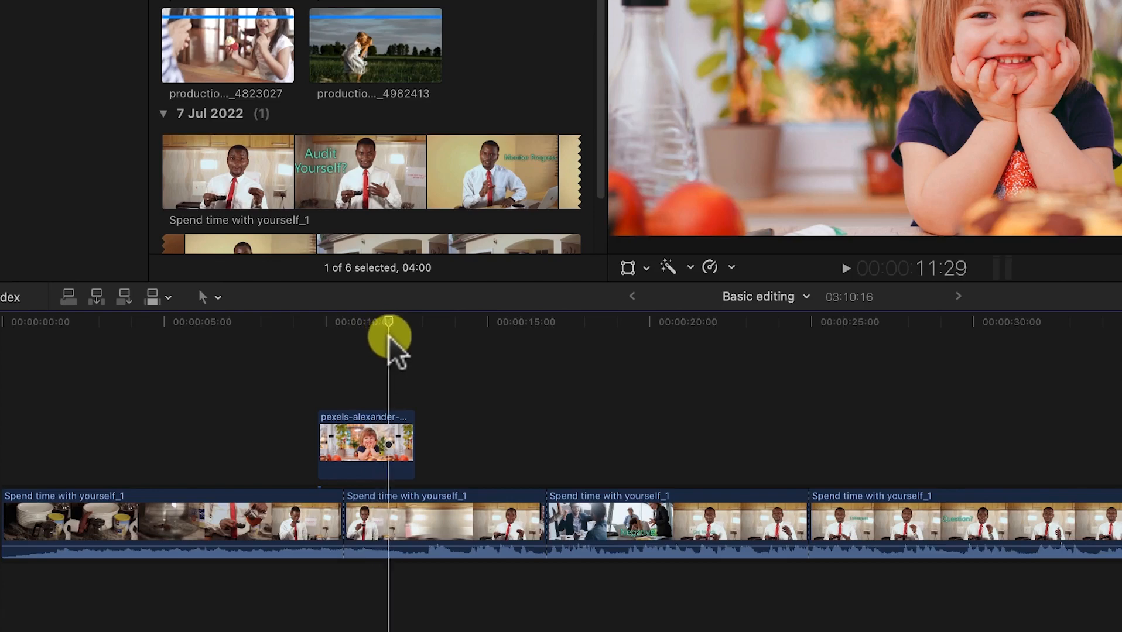
{"action": "key", "text": "b"}
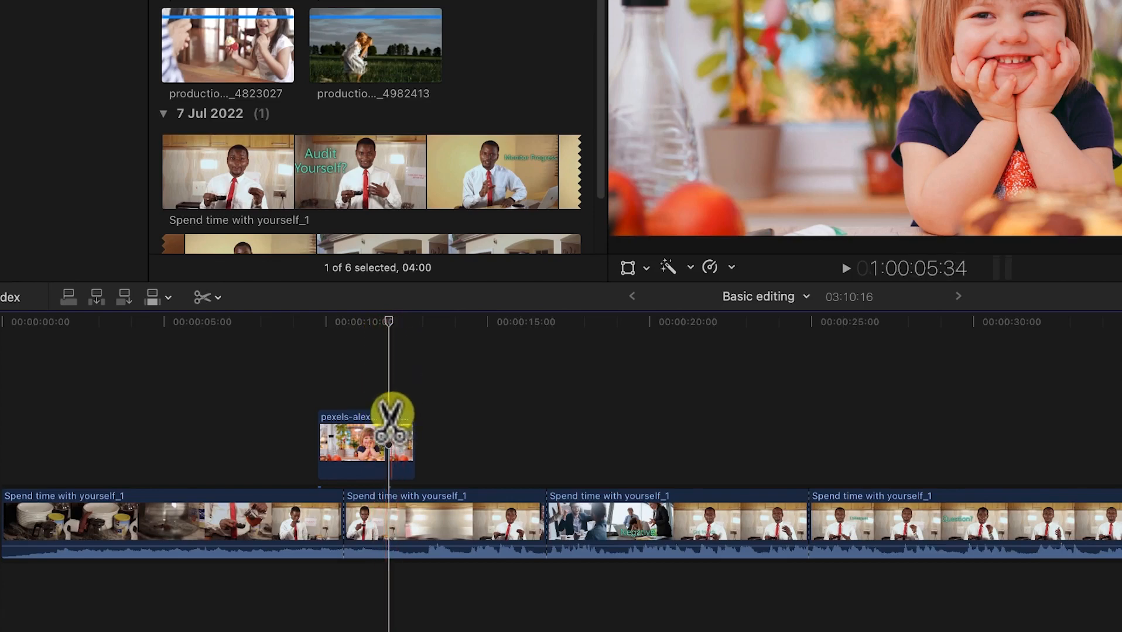
{"action": "left_click", "coordinate": [402, 432]}
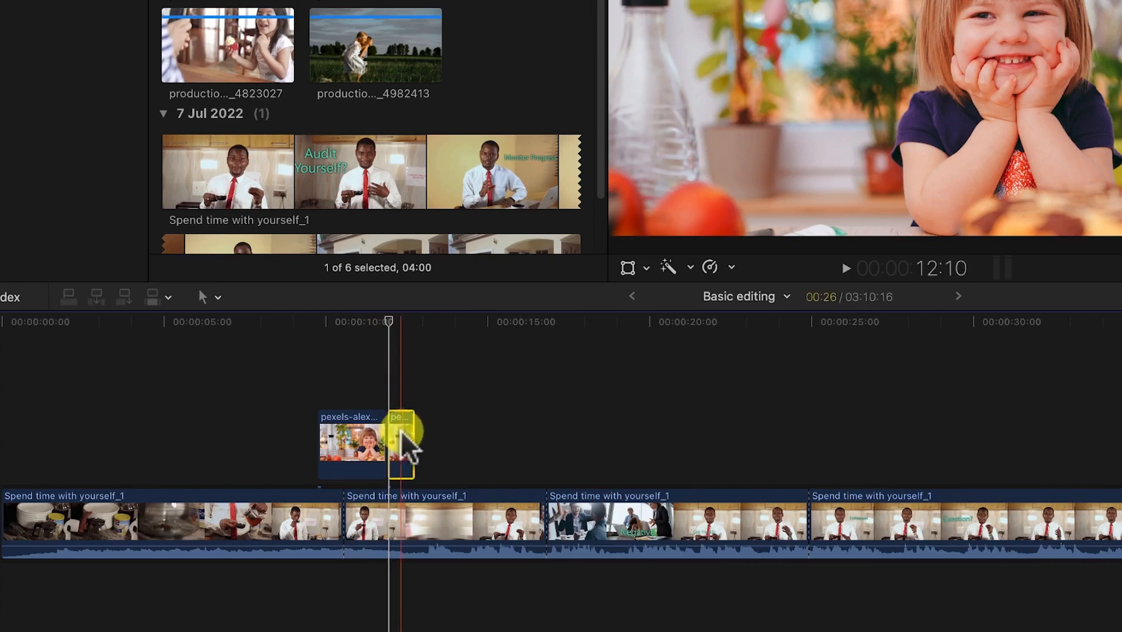
{"action": "key", "text": "Delete"}
Scrub across the trimmed image clip and connect the pexels-luna-lovegood image above the main track at about 13 seconds.
{"action": "left_click_drag", "start_coordinate": [395, 321], "coordinate": [291, 332]}
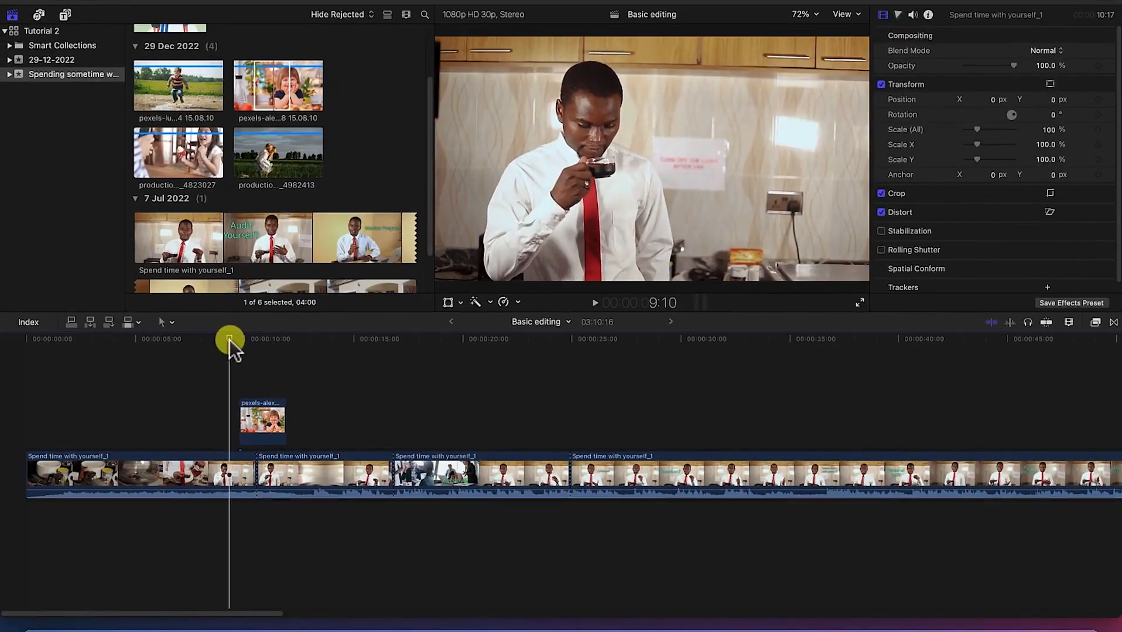
{"action": "left_click_drag", "start_coordinate": [229, 339], "coordinate": [310, 353]}
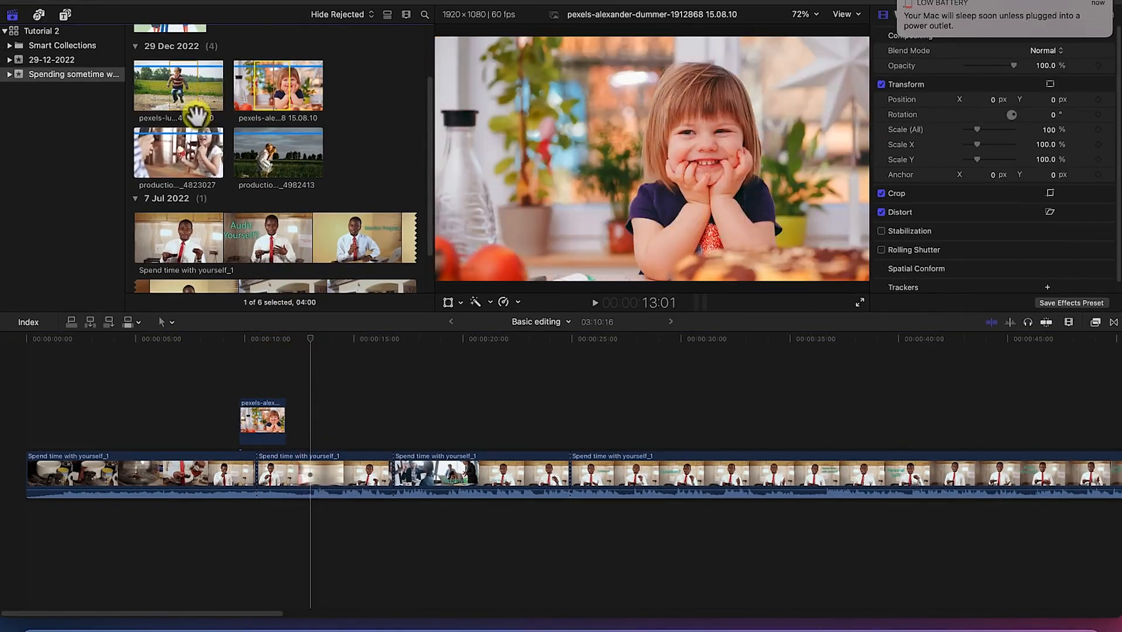
{"action": "left_click", "coordinate": [175, 93]}
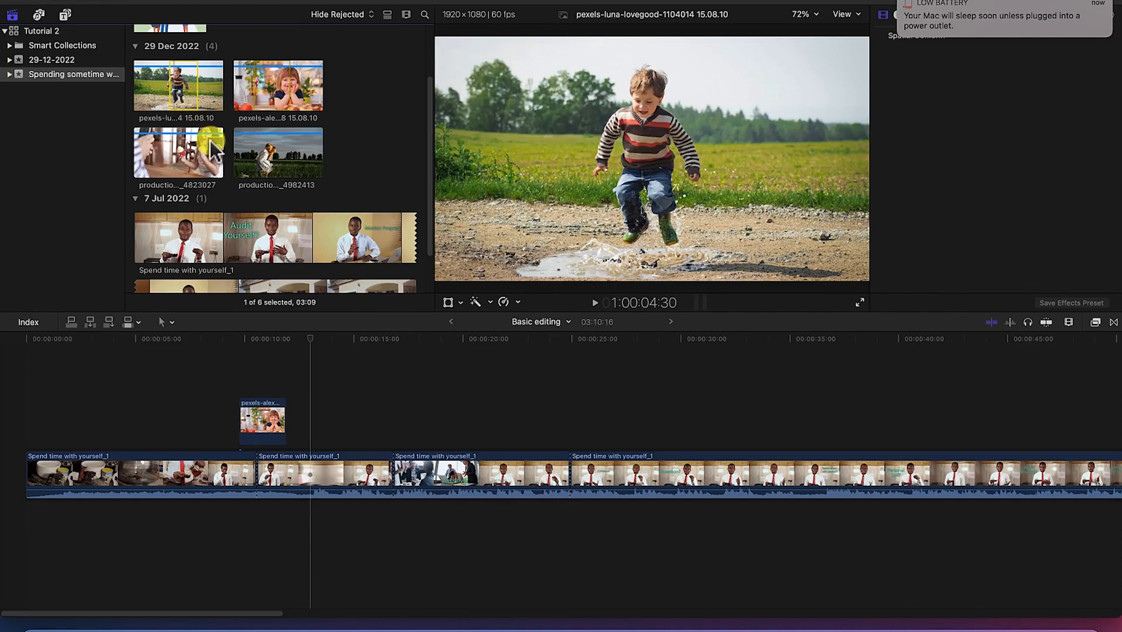
{"action": "left_click_drag", "start_coordinate": [263, 308], "coordinate": [316, 428]}
{"action": "left_click_drag", "start_coordinate": [312, 341], "coordinate": [321, 350]}
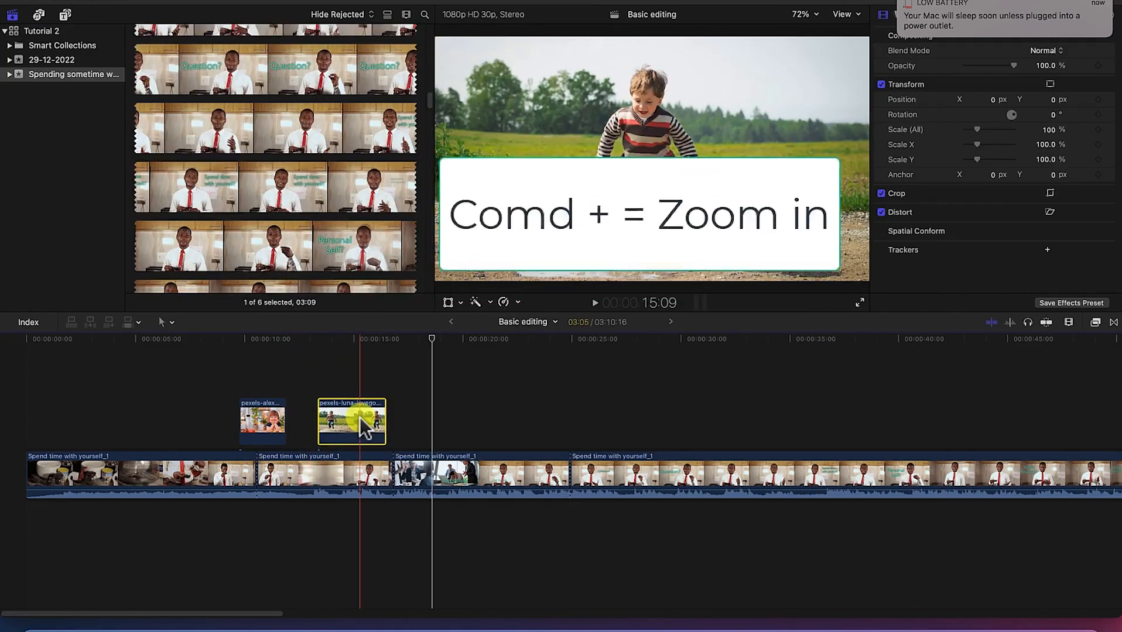
Split the jumping-boy image clip with the Blade tool at about 14 seconds and again near its end at about 16 seconds.
{"action": "key", "text": "super+equal"}
{"action": "key", "text": "super+equal"}
{"action": "key", "text": "super+equal"}
{"action": "key", "text": "super+minus"}
{"action": "key", "text": "super+minus"}
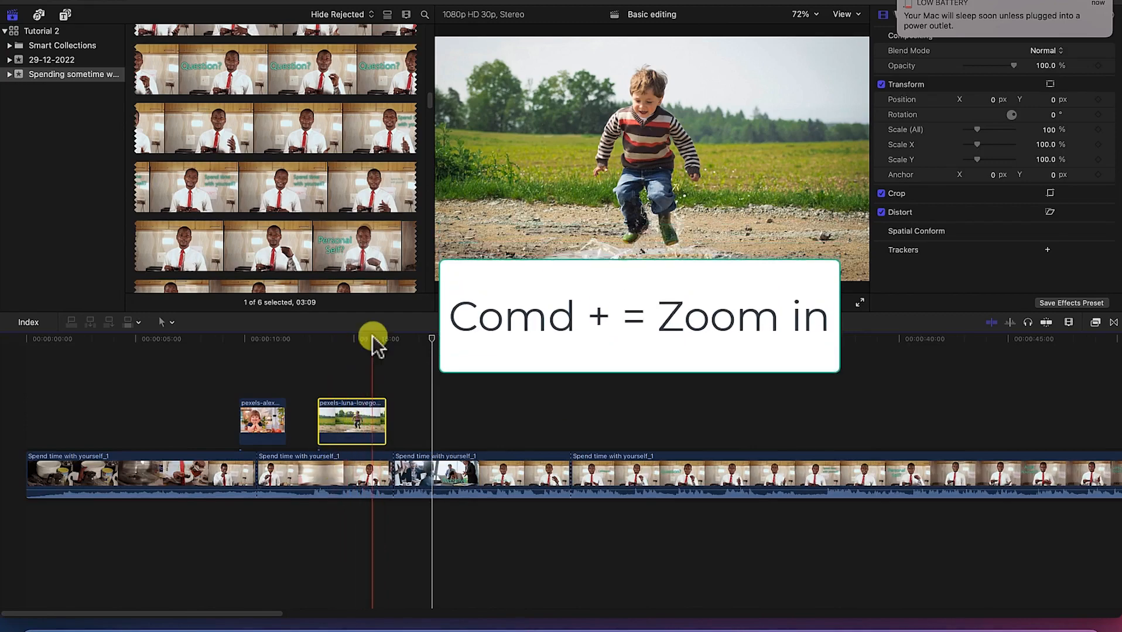
{"action": "left_click_drag", "start_coordinate": [432, 337], "coordinate": [333, 341]}
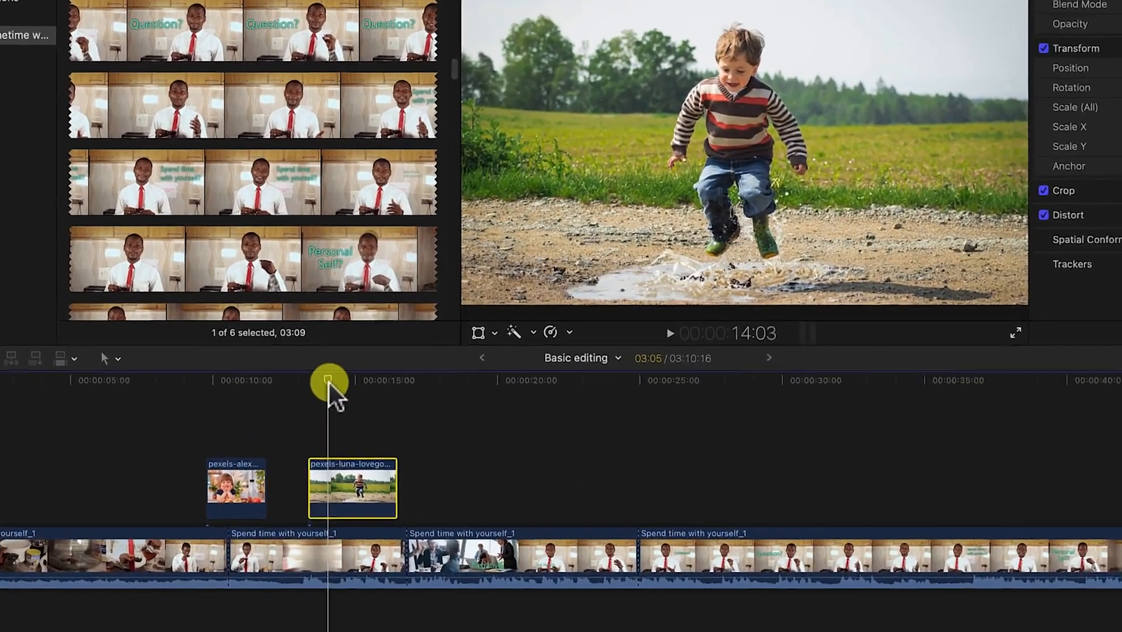
{"action": "left_click_drag", "start_coordinate": [329, 383], "coordinate": [327, 380]}
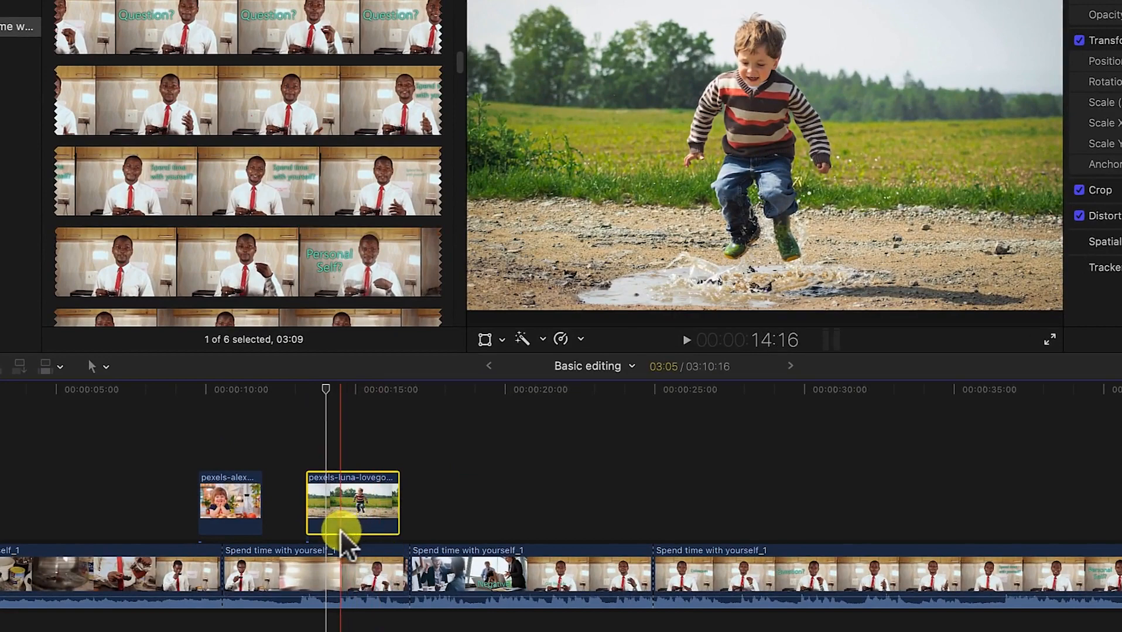
{"action": "left_click", "coordinate": [325, 513]}
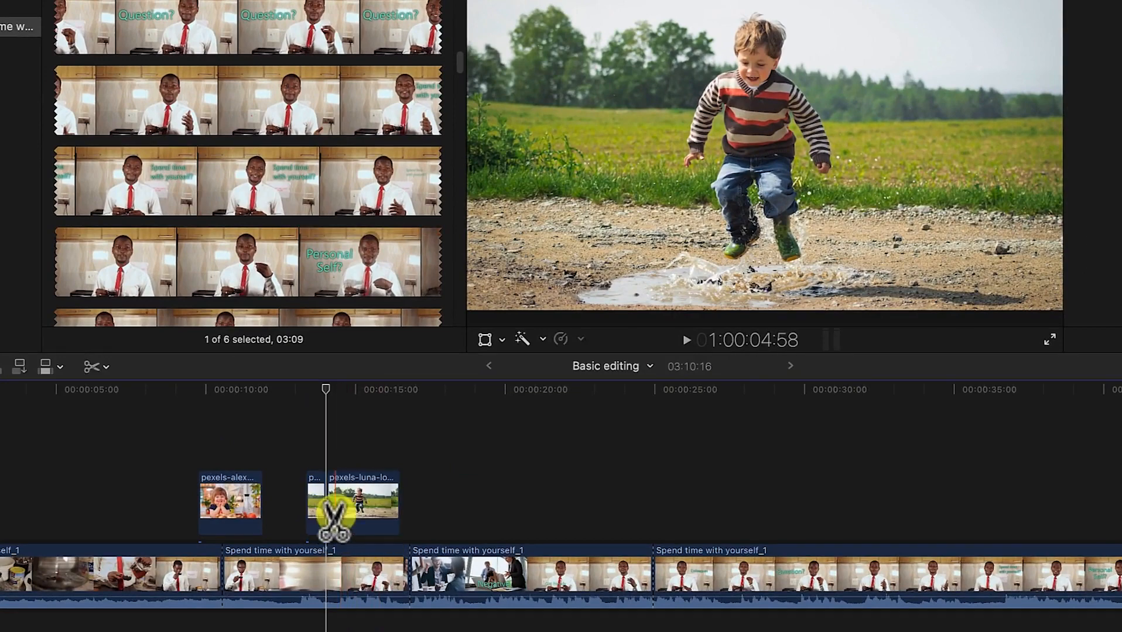
{"action": "left_click", "coordinate": [380, 504]}
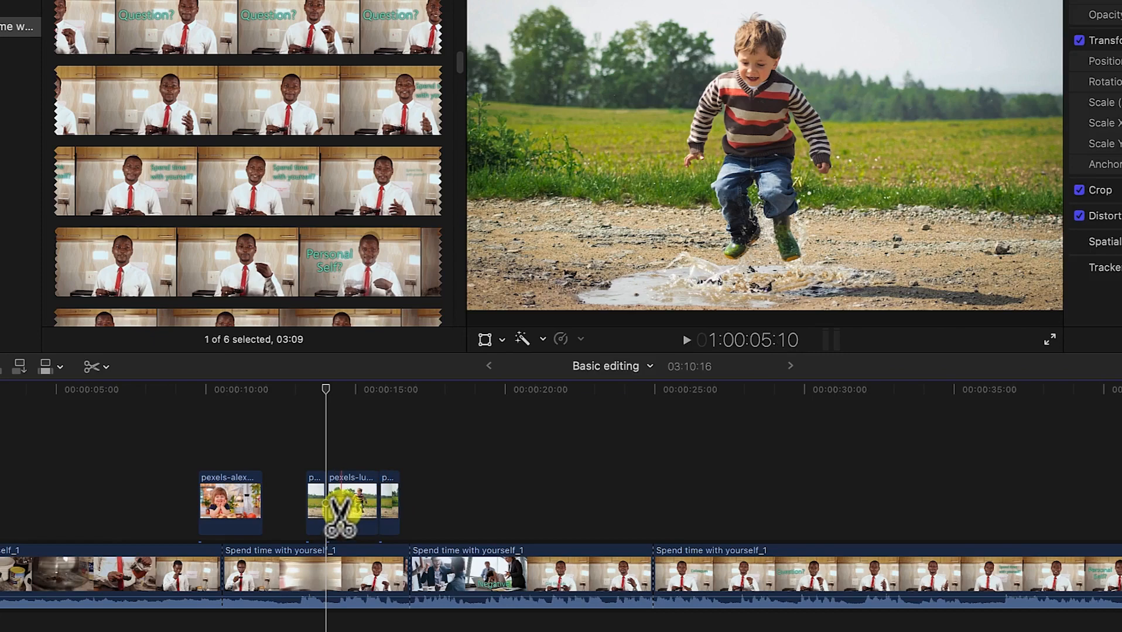
Delete the first and last pieces of the jumping-boy clip, keeping the middle piece.
{"action": "key", "text": "a"}
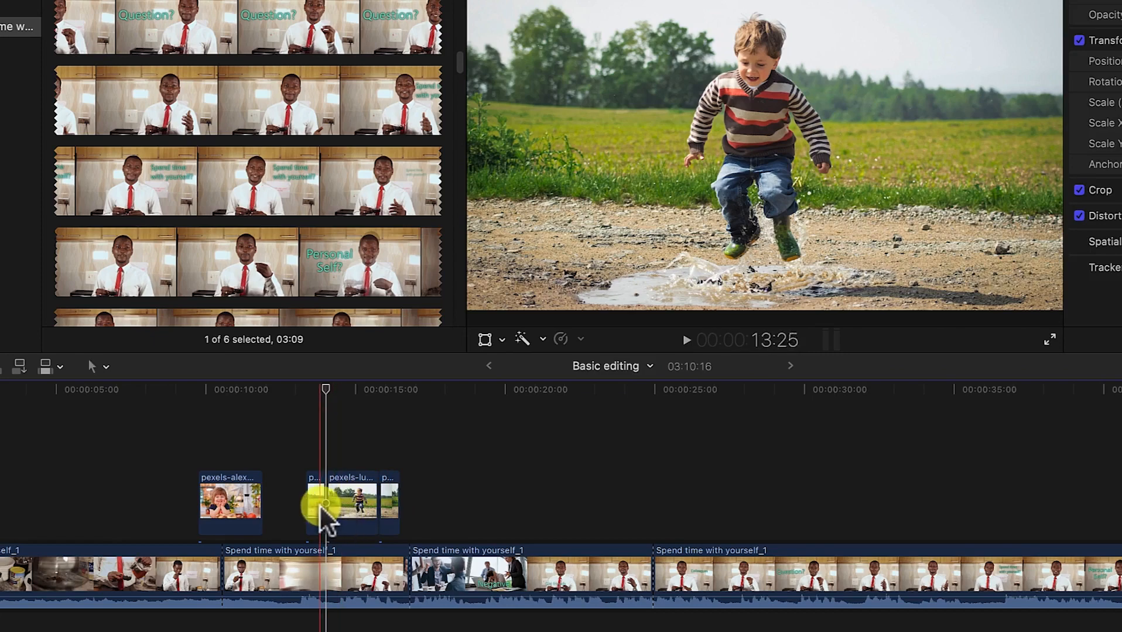
{"action": "left_click", "coordinate": [319, 508]}
{"action": "key", "text": "Delete"}
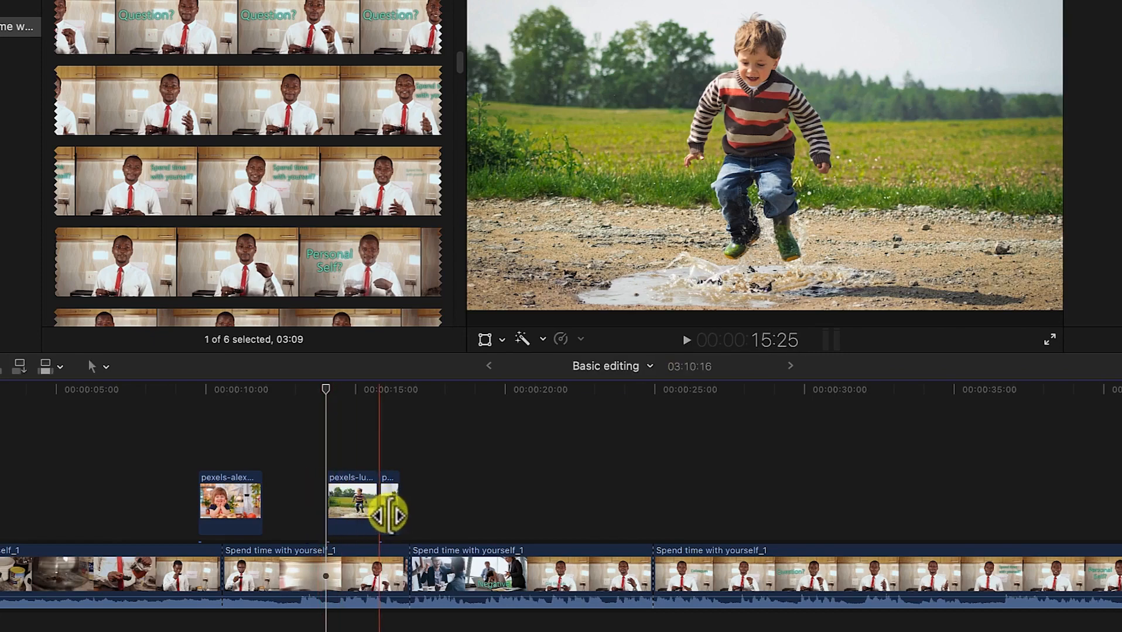
{"action": "key", "text": "Delete"}
Shrink the browser filmstrips and connect the production ID_4823027 video above the main track, starting at about 18.5 seconds.
{"action": "left_click_drag", "start_coordinate": [332, 395], "coordinate": [443, 411]}
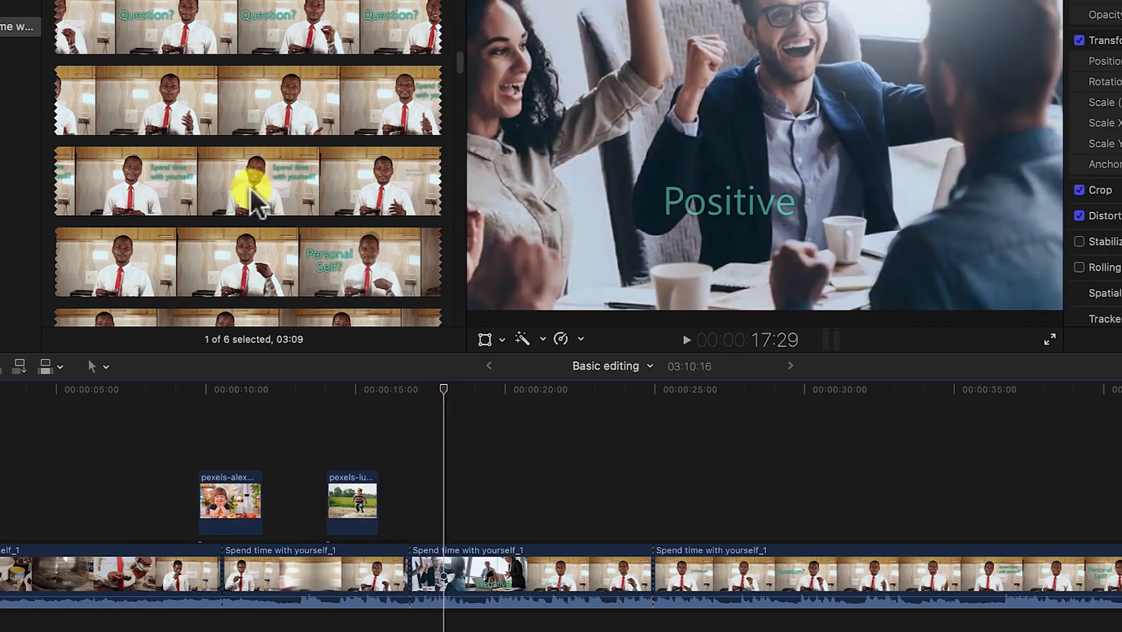
{"action": "left_click", "coordinate": [256, 121]}
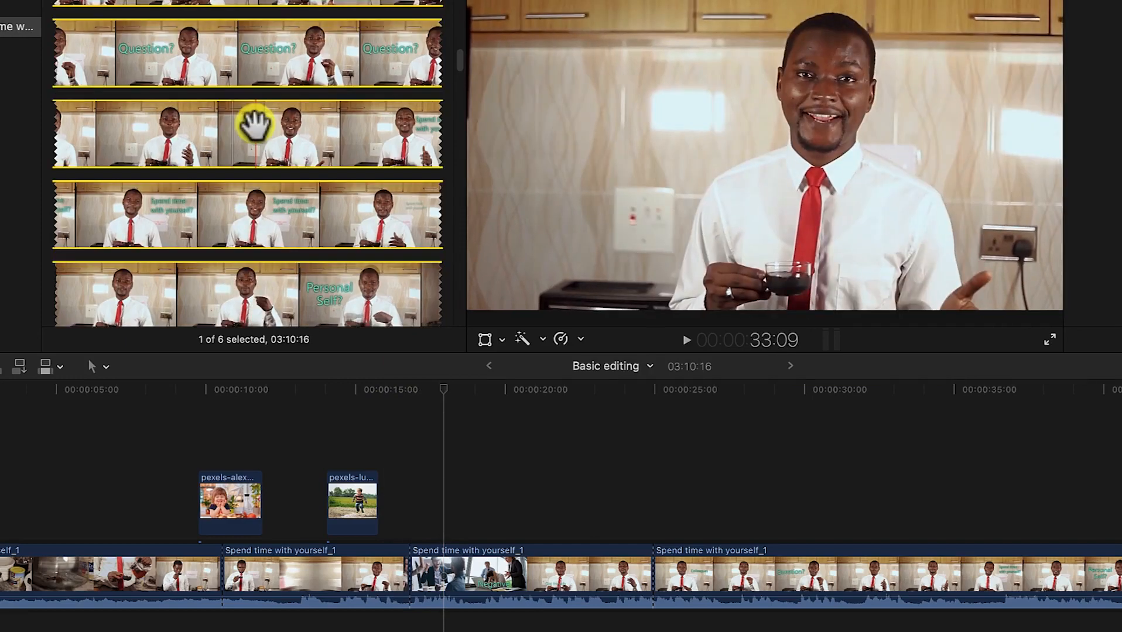
{"action": "key", "text": "super+minus"}
{"action": "key", "text": "super+minus"}
{"action": "key", "text": "super+minus"}
{"action": "key", "text": "super+minus"}
{"action": "key", "text": "super+minus"}
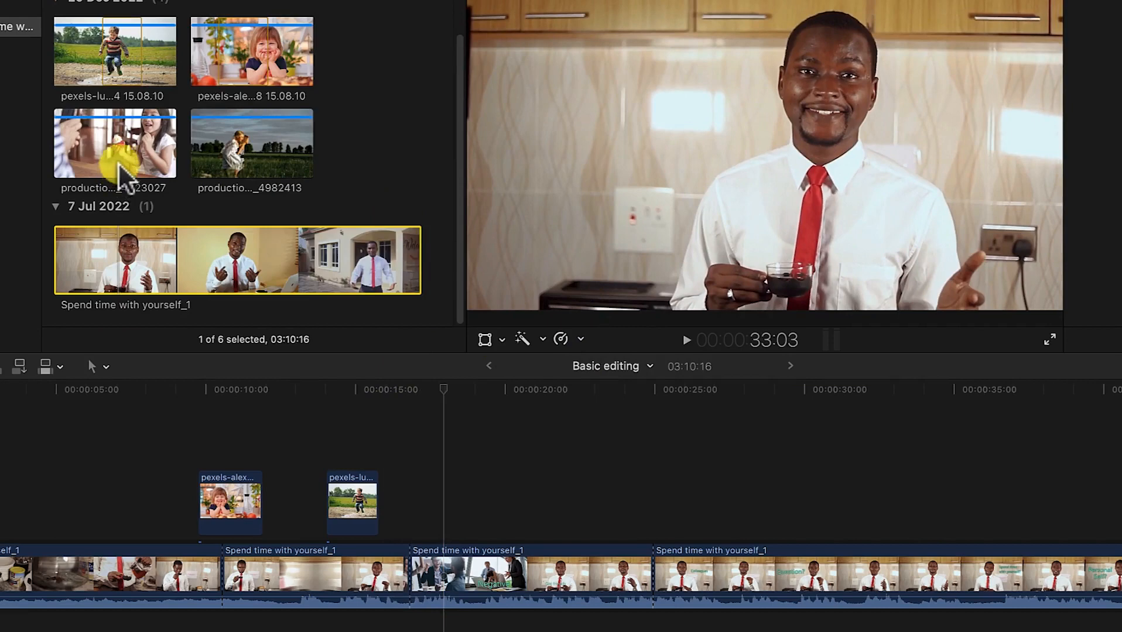
{"action": "left_click_drag", "start_coordinate": [123, 163], "coordinate": [456, 497]}
Split the production ID_4823027 clip at about 21 seconds and delete the piece before the cut.
{"action": "left_click_drag", "start_coordinate": [443, 392], "coordinate": [540, 392]}
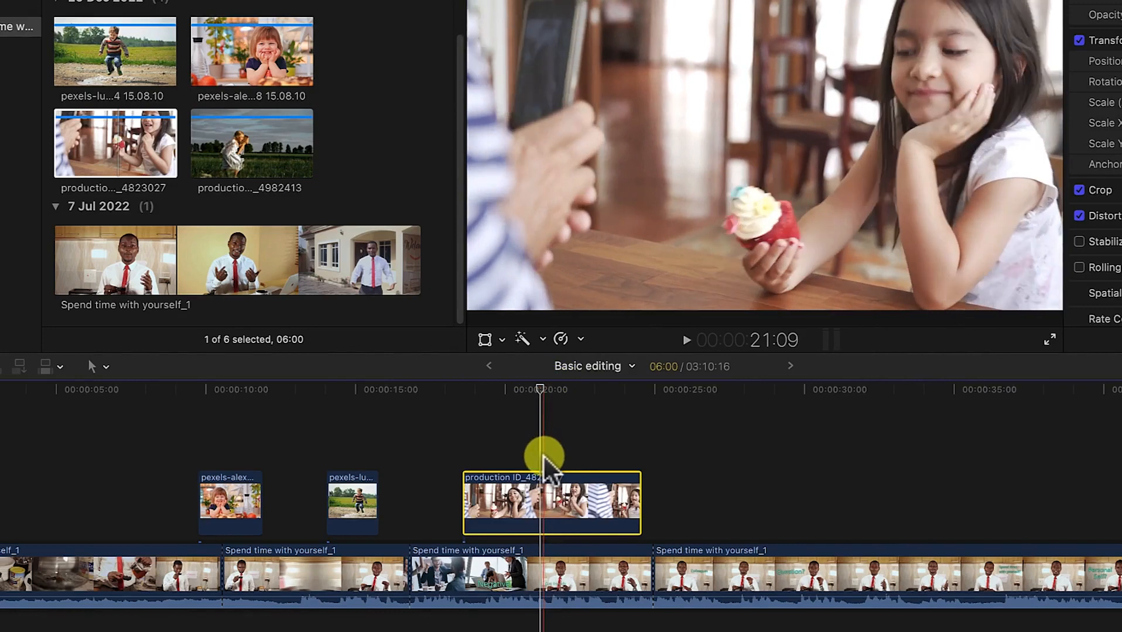
{"action": "left_click", "coordinate": [542, 489]}
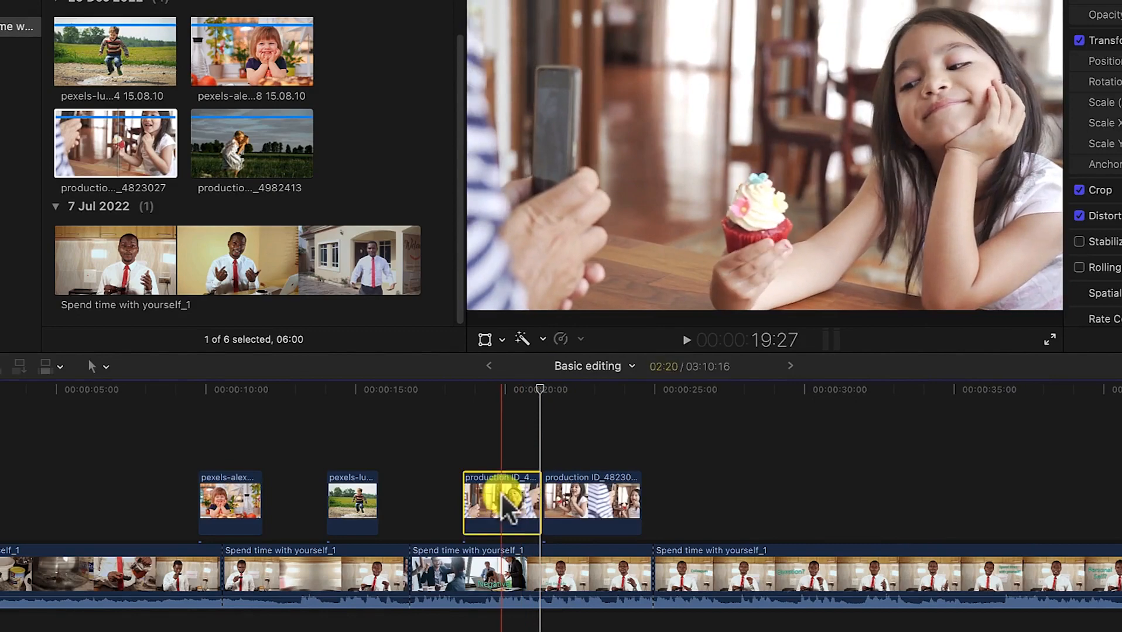
{"action": "key", "text": "Delete"}
Split the production ID_4823027 clip again at about 24 seconds and delete the piece after the cut.
{"action": "left_click", "coordinate": [528, 387]}
{"action": "key", "text": "space"}
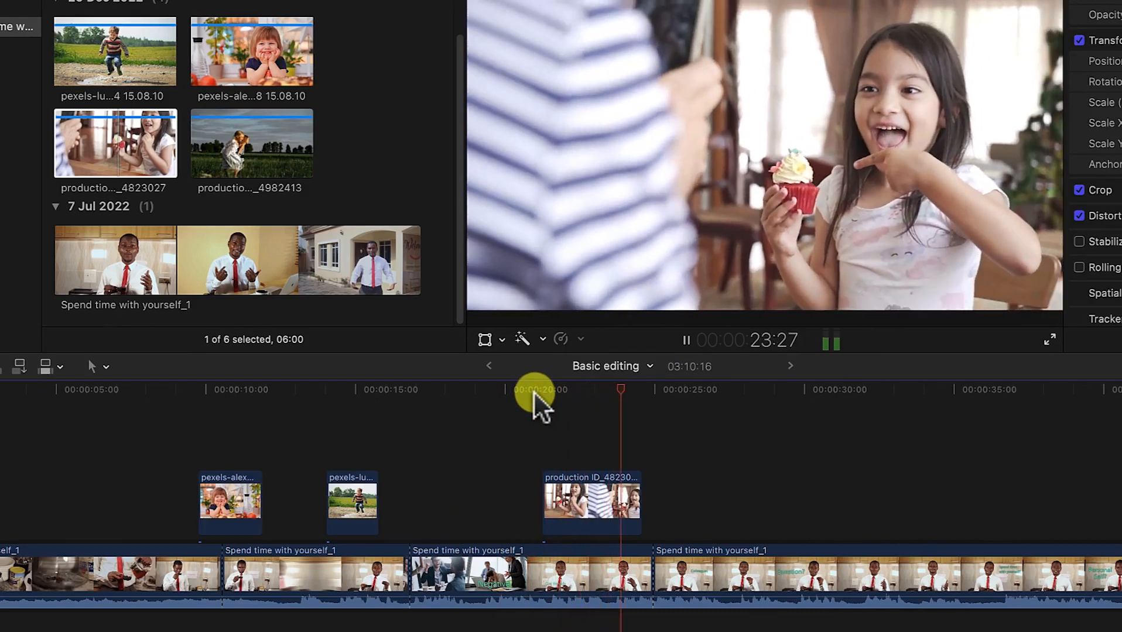
{"action": "key", "text": "space"}
{"action": "left_click_drag", "start_coordinate": [644, 390], "coordinate": [619, 384]}
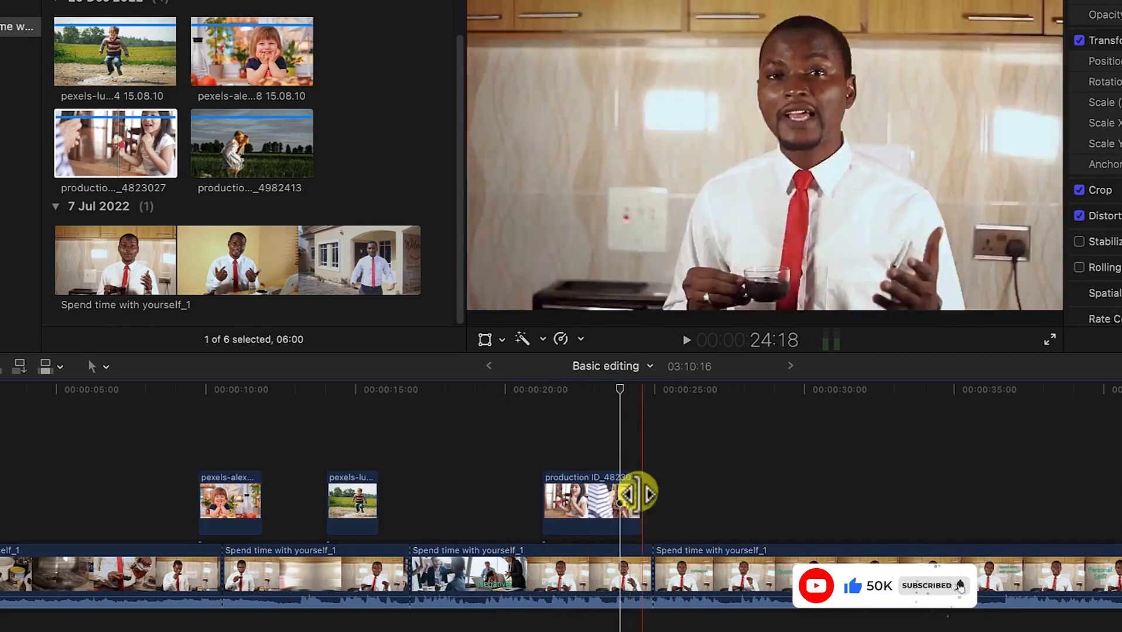
{"action": "key", "text": "b"}
{"action": "left_click", "coordinate": [624, 504]}
{"action": "key", "text": "a"}
{"action": "left_click", "coordinate": [632, 501]}
{"action": "key", "text": "Delete"}
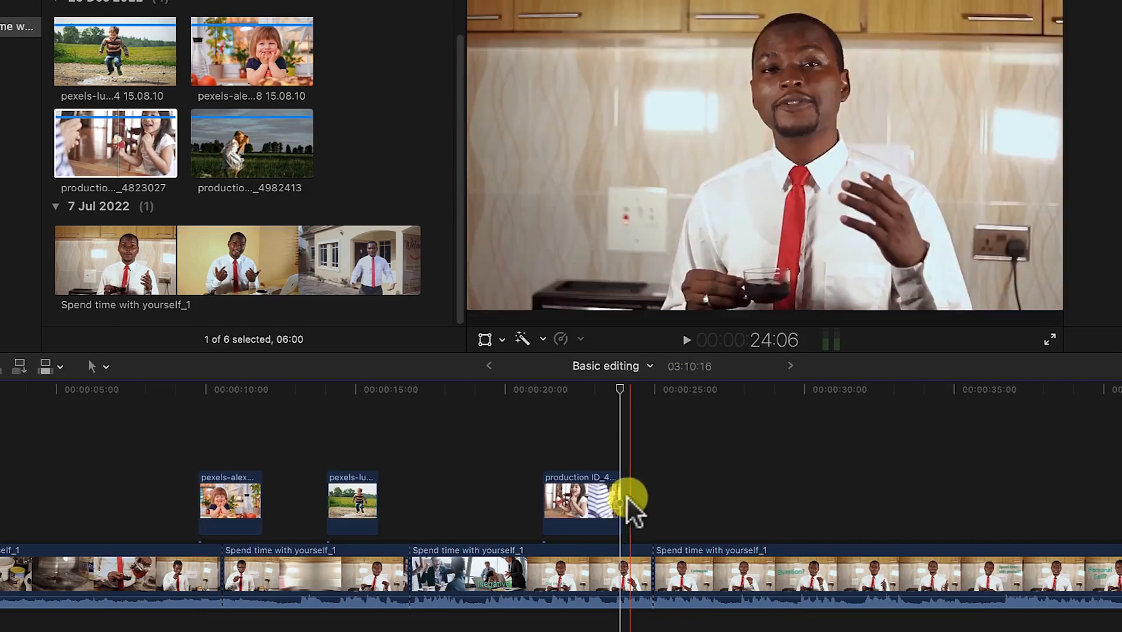
Play back the trimmed production ID_4823027 clip from just before its start to past its end.
{"action": "left_click_drag", "start_coordinate": [622, 386], "coordinate": [539, 397]}
{"action": "key", "text": "space"}
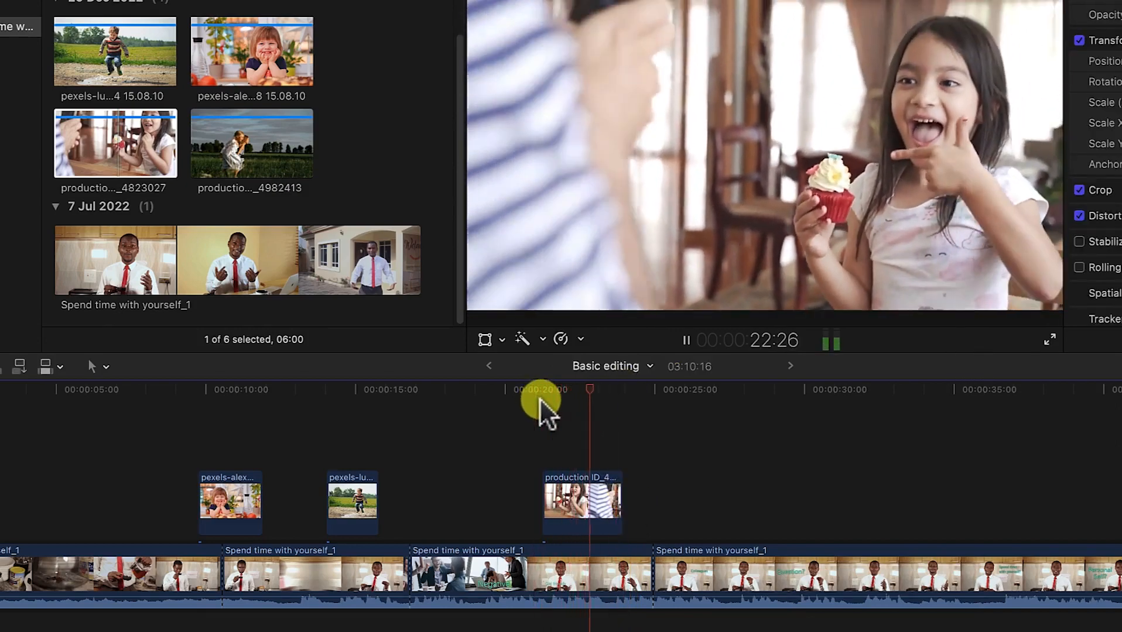
{"action": "key", "text": "space"}
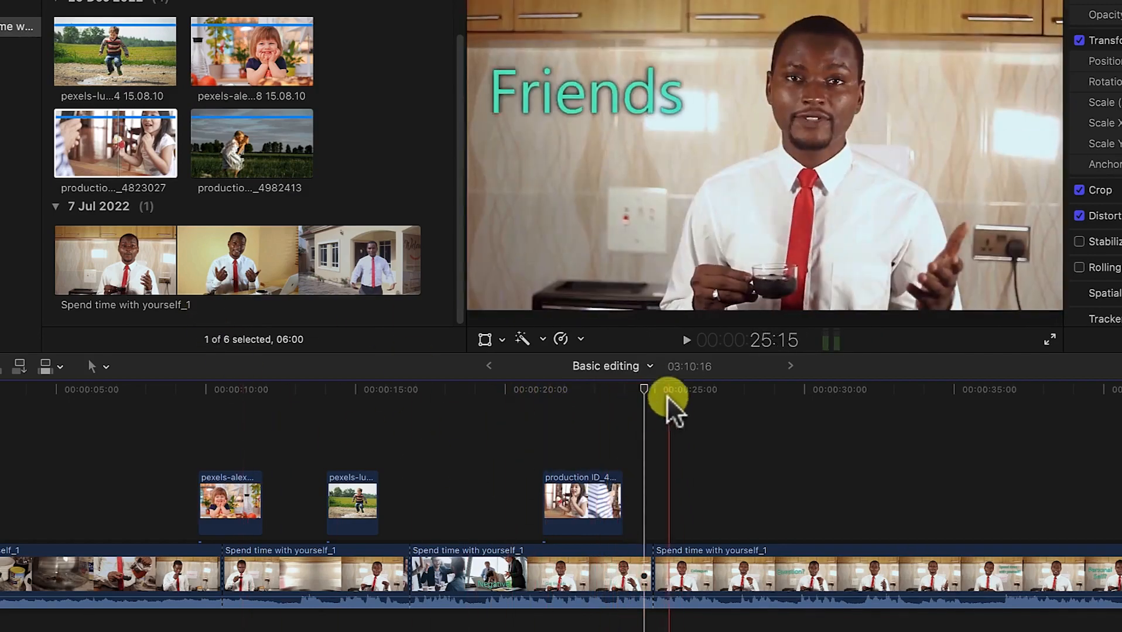
Connect the production ID_4982413 video of the running girls above the main track, starting at about 27 seconds.
{"action": "left_click_drag", "start_coordinate": [654, 394], "coordinate": [750, 390]}
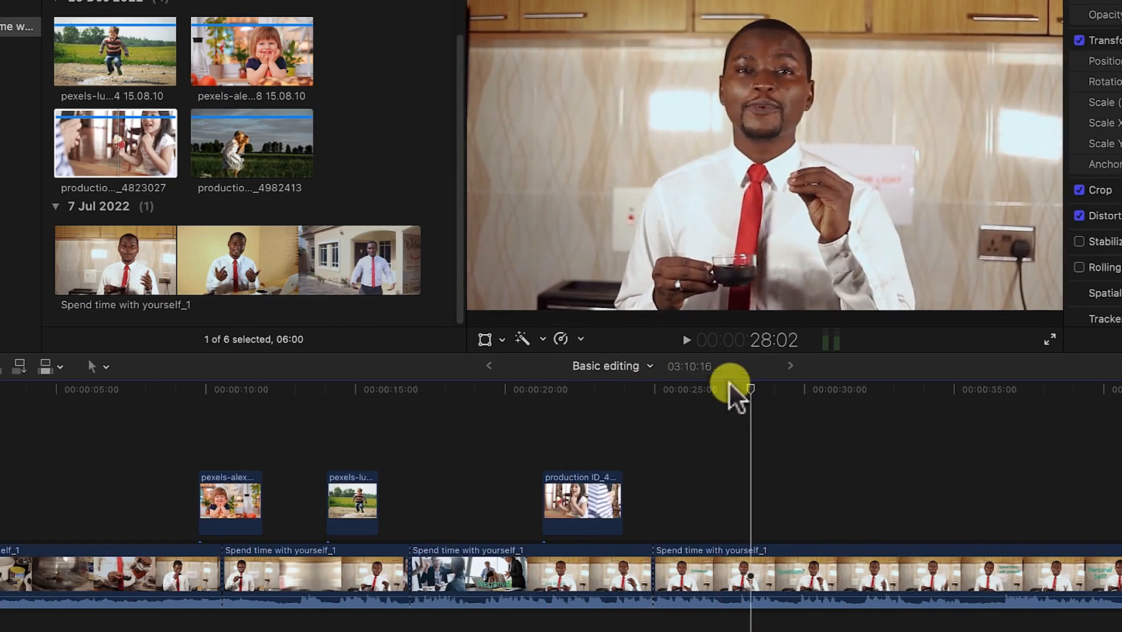
{"action": "left_click", "coordinate": [240, 170]}
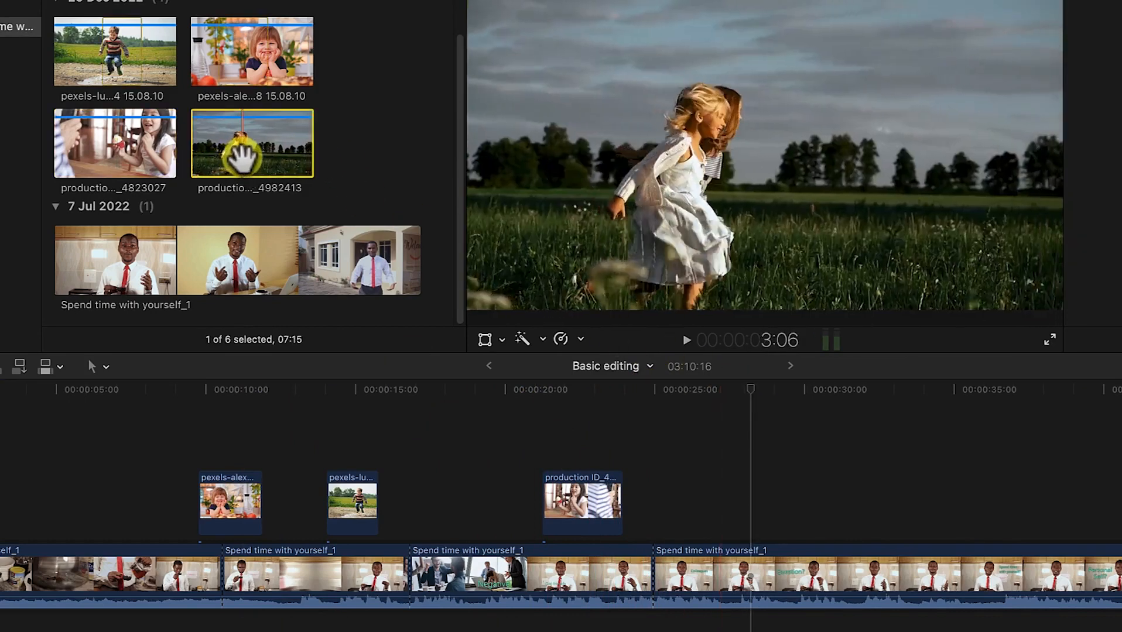
{"action": "left_click_drag", "start_coordinate": [494, 338], "coordinate": [728, 514]}
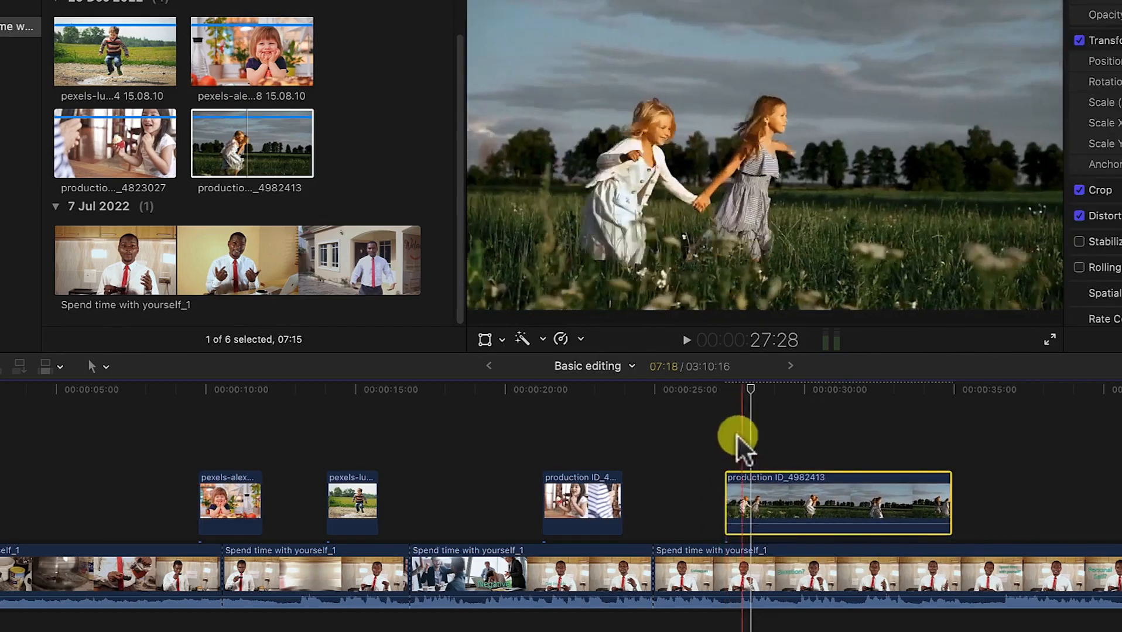
Split the production ID_4982413 clip at about 30 seconds and delete the piece after the cut.
{"action": "left_click_drag", "start_coordinate": [746, 388], "coordinate": [715, 390]}
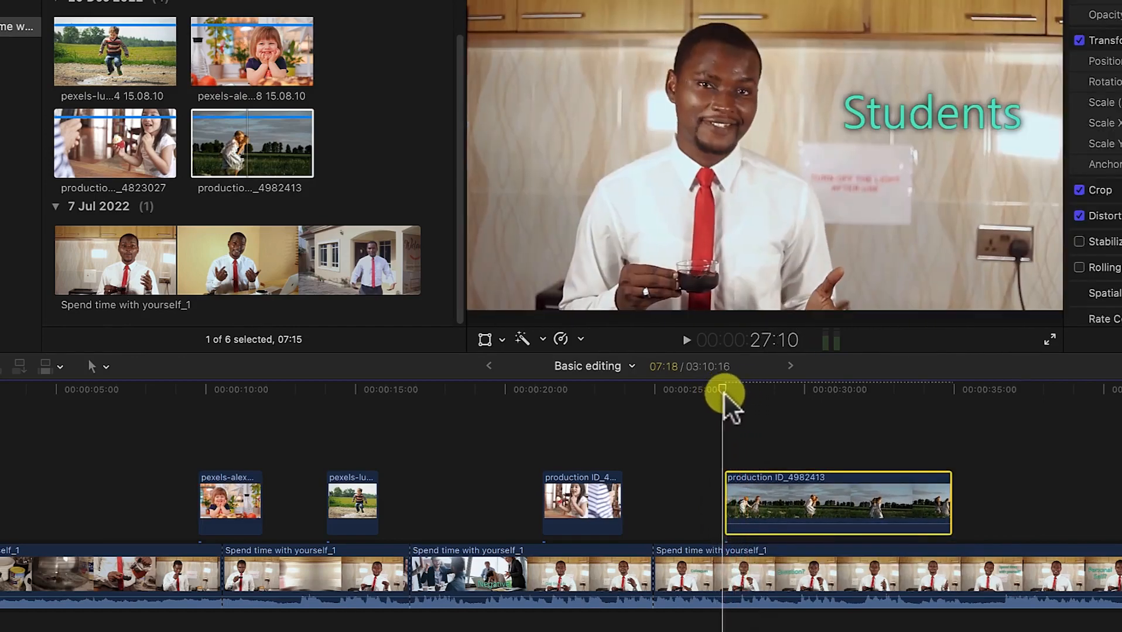
{"action": "key", "text": "space"}
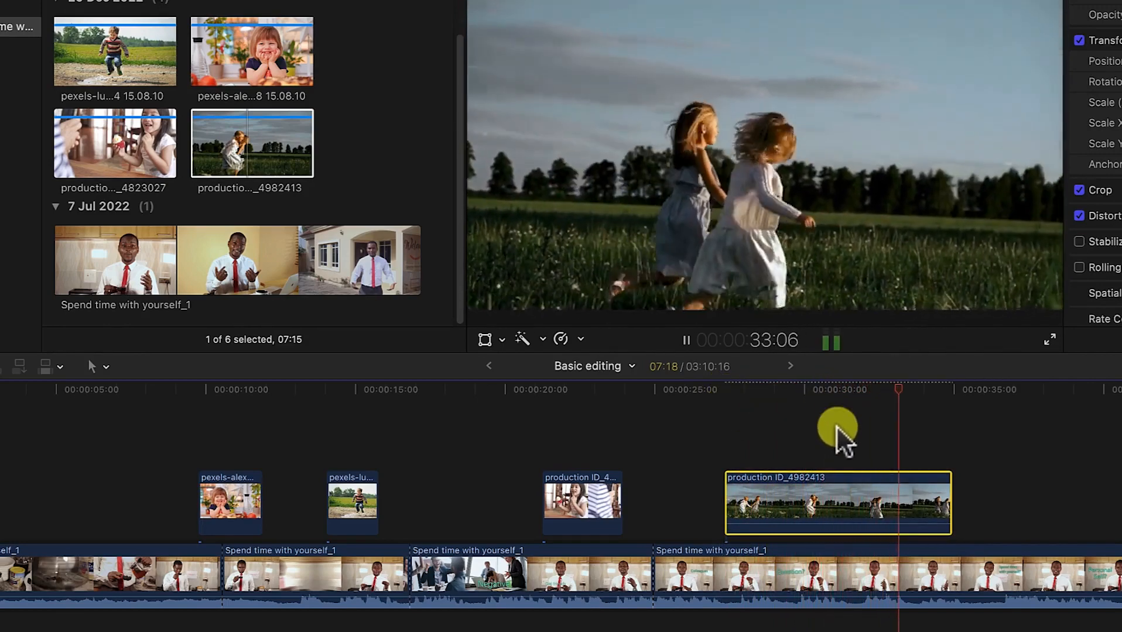
{"action": "key", "text": "space"}
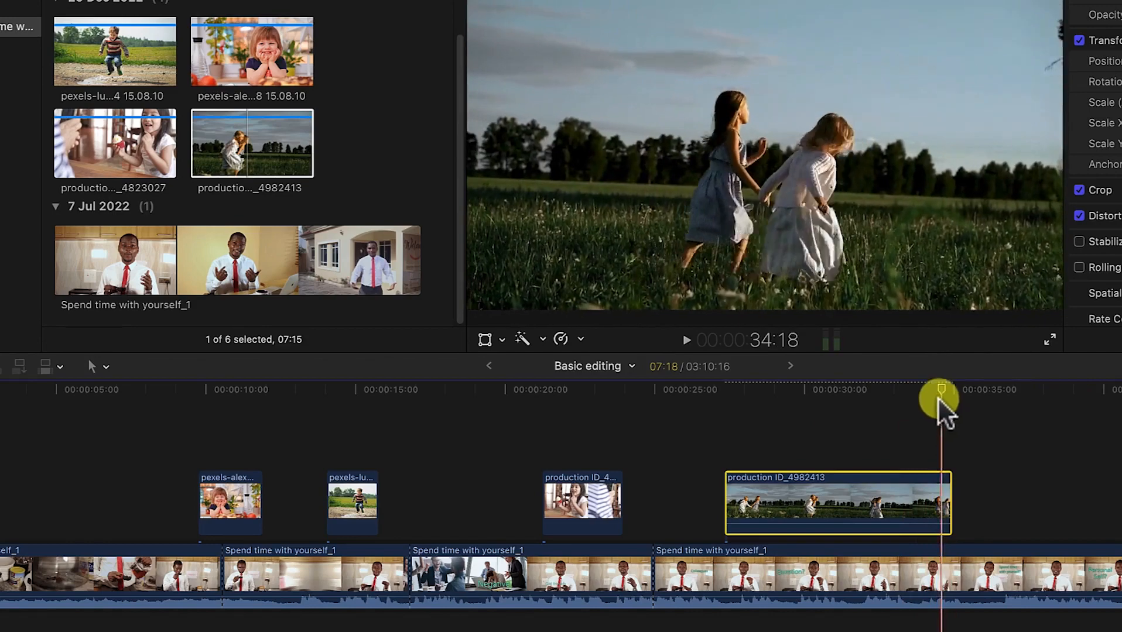
{"action": "left_click_drag", "start_coordinate": [942, 384], "coordinate": [810, 400]}
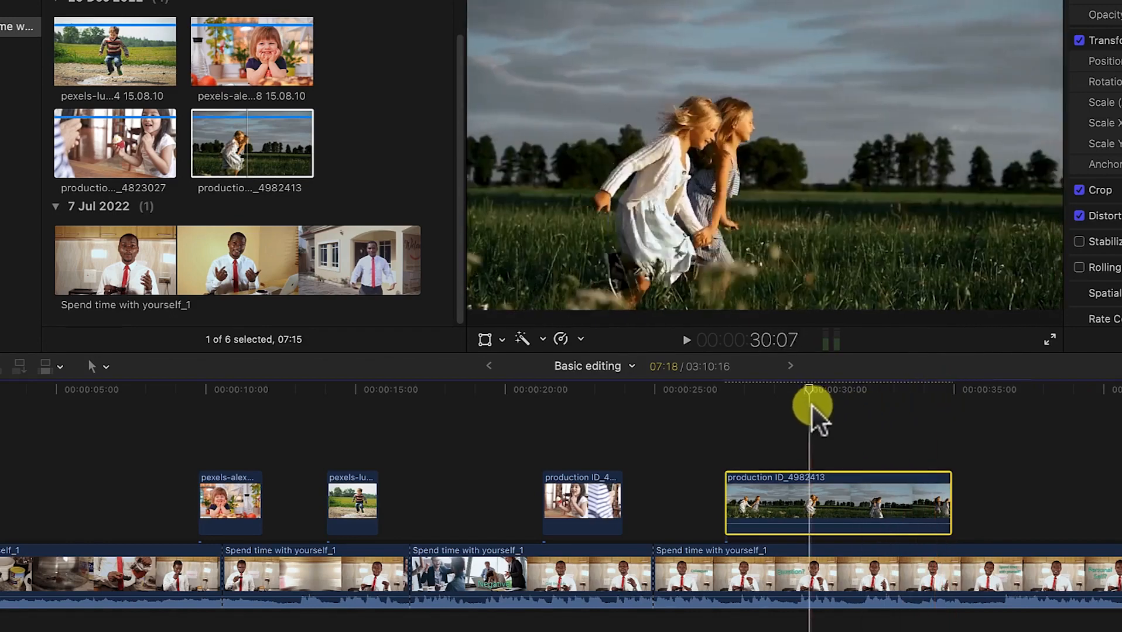
{"action": "left_click", "coordinate": [810, 503]}
{"action": "key", "text": "a"}
{"action": "left_click", "coordinate": [831, 495]}
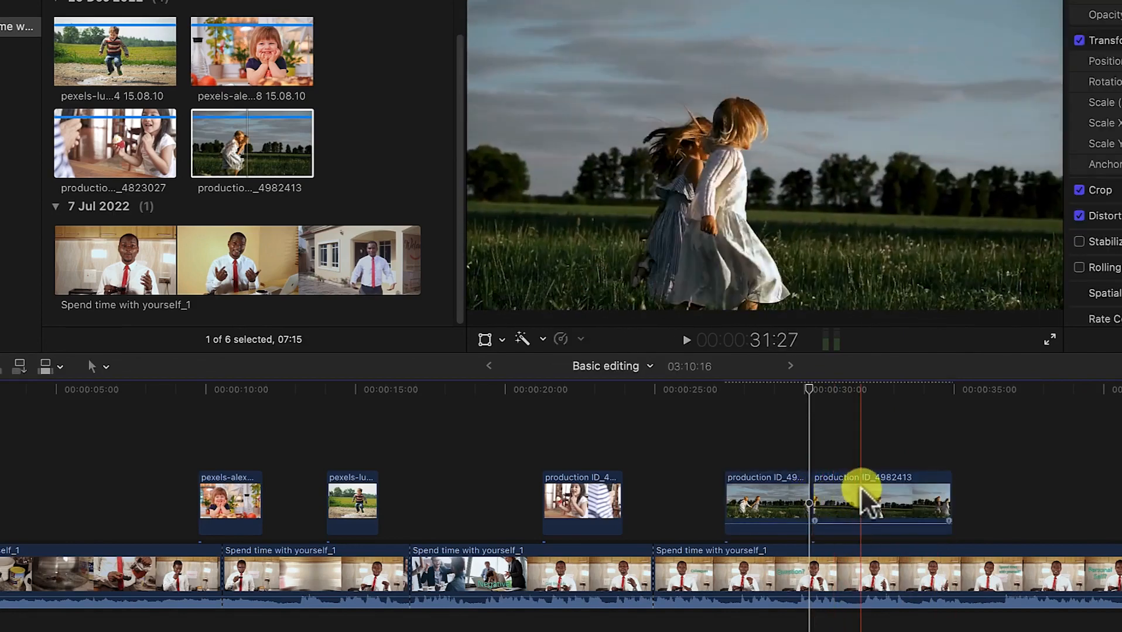
{"action": "key", "text": "Delete"}
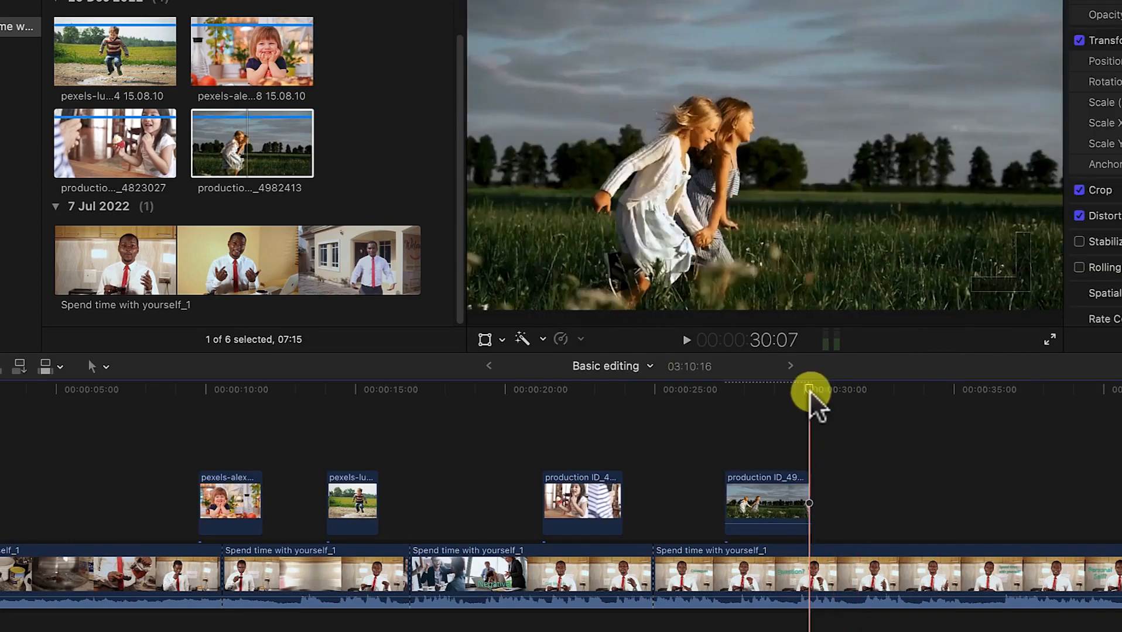
Play back the trimmed production ID_4982413 clip over the main track.
{"action": "left_click", "coordinate": [702, 394]}
{"action": "key", "text": "space"}
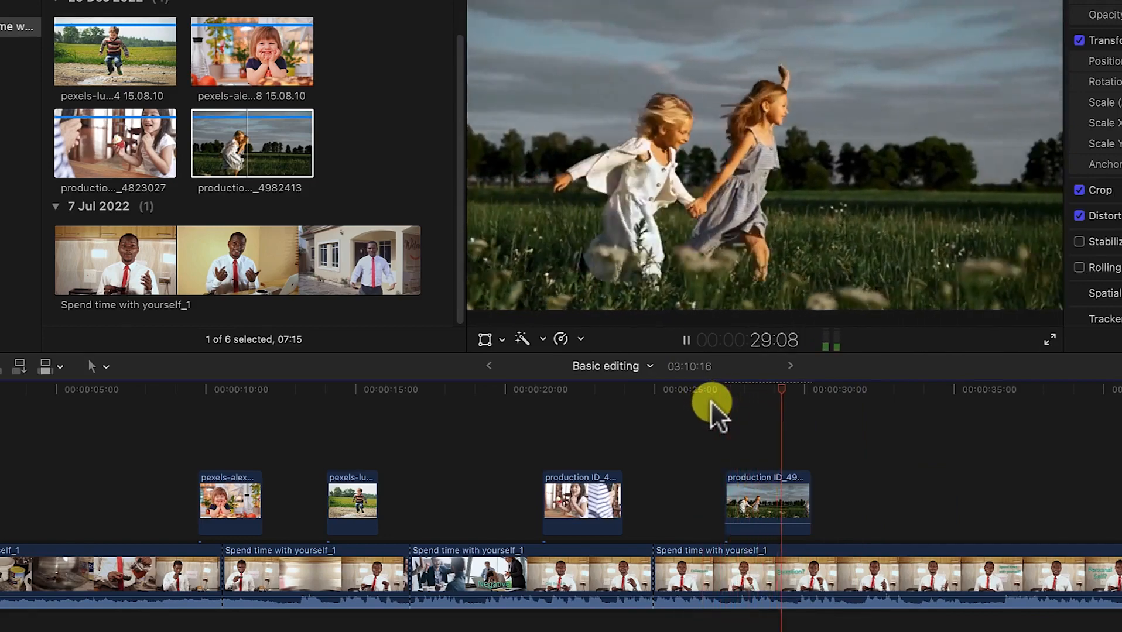
{"action": "key", "text": "space"}
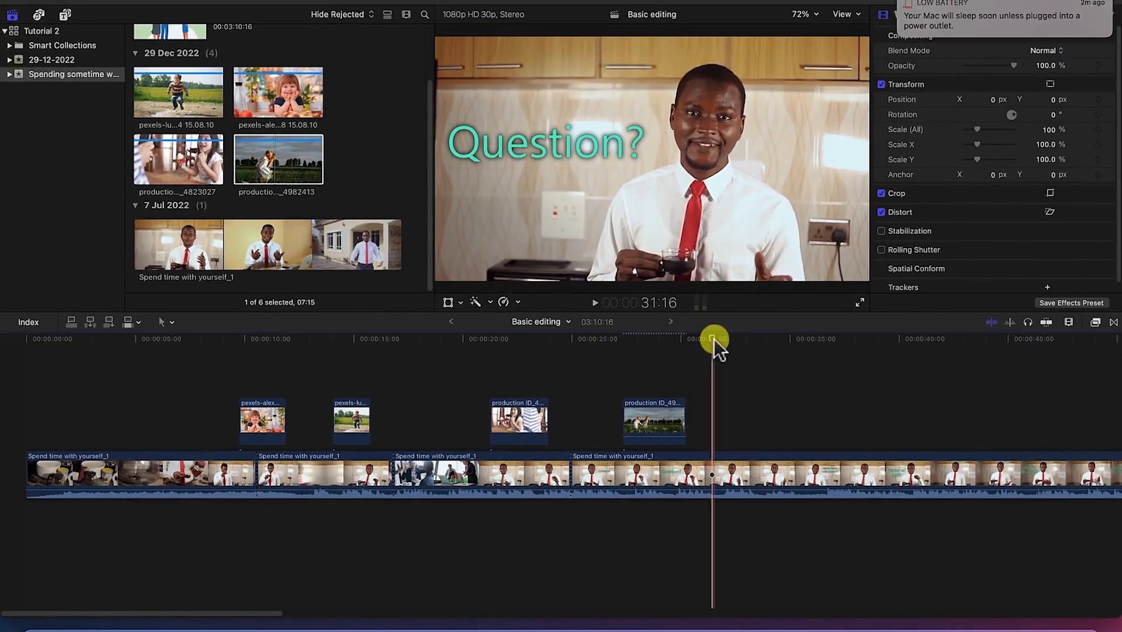
{"action": "left_click_drag", "start_coordinate": [709, 338], "coordinate": [695, 381]}
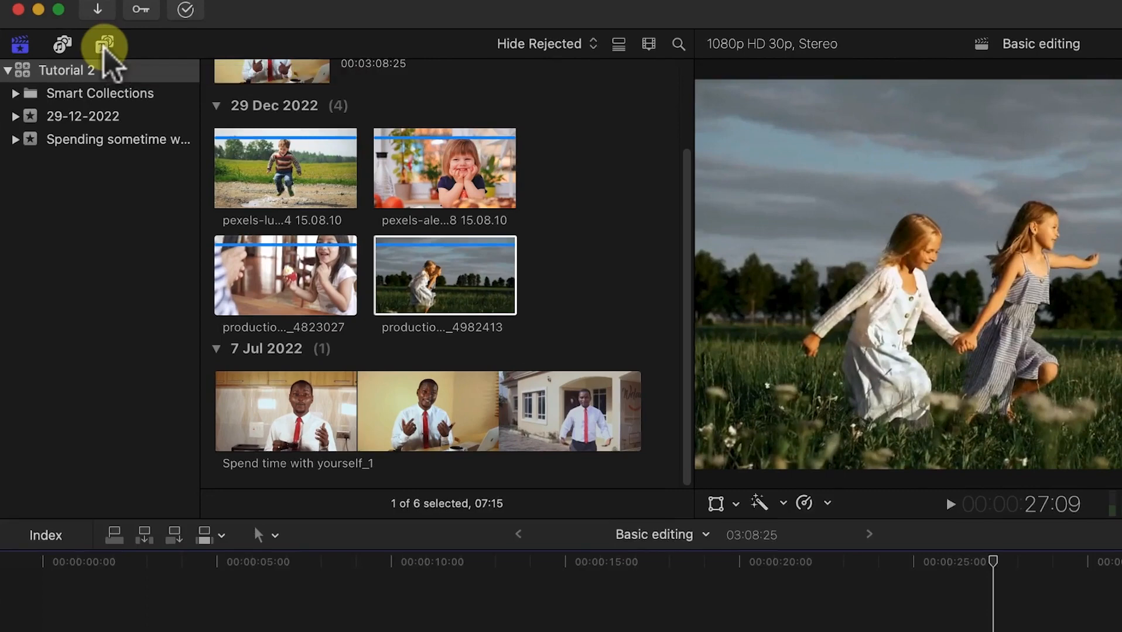
Browse the installed titles in the 3D, 3D Cinematic, 360°, Build In/Out, Bumper/Opener and Credits categories.
{"action": "left_click", "coordinate": [105, 47]}
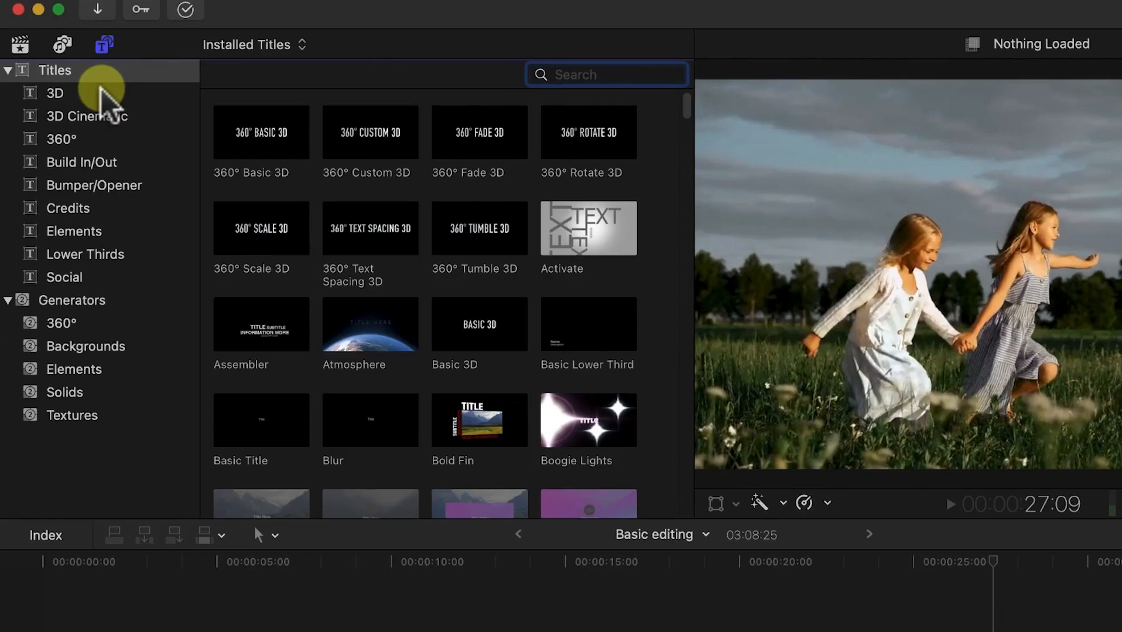
{"action": "left_click", "coordinate": [100, 91]}
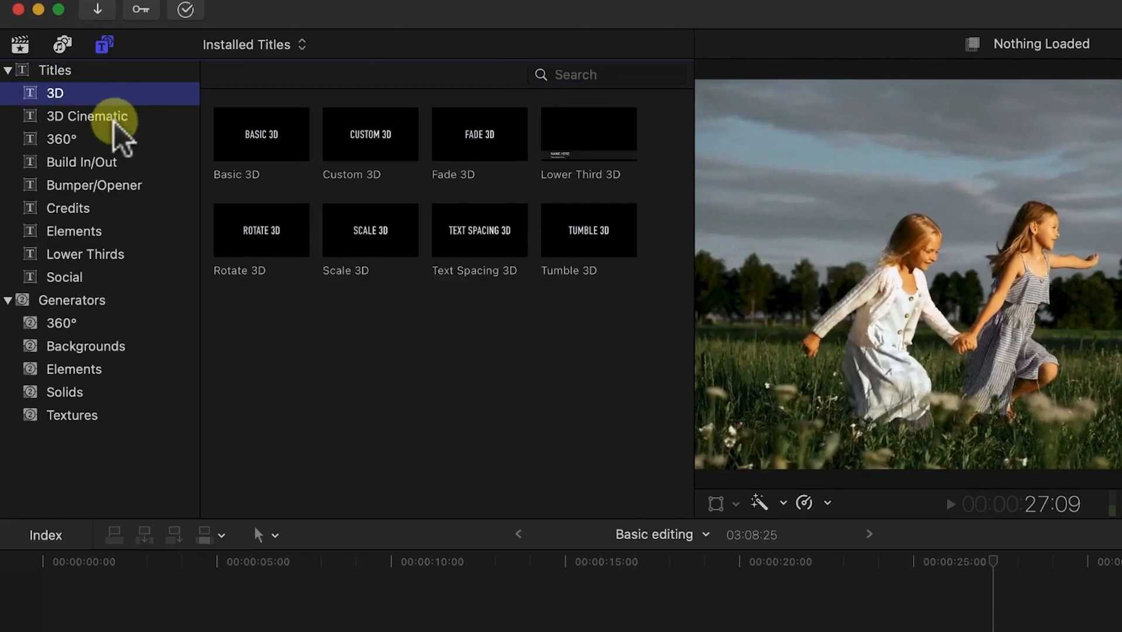
{"action": "left_click", "coordinate": [114, 119]}
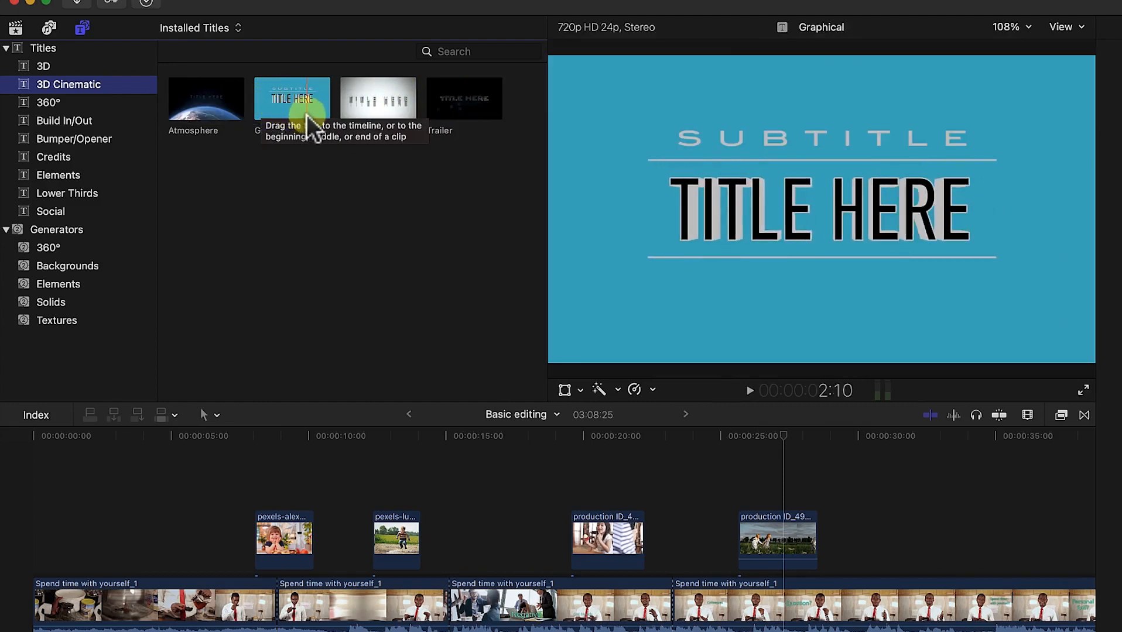
{"action": "left_click", "coordinate": [45, 104]}
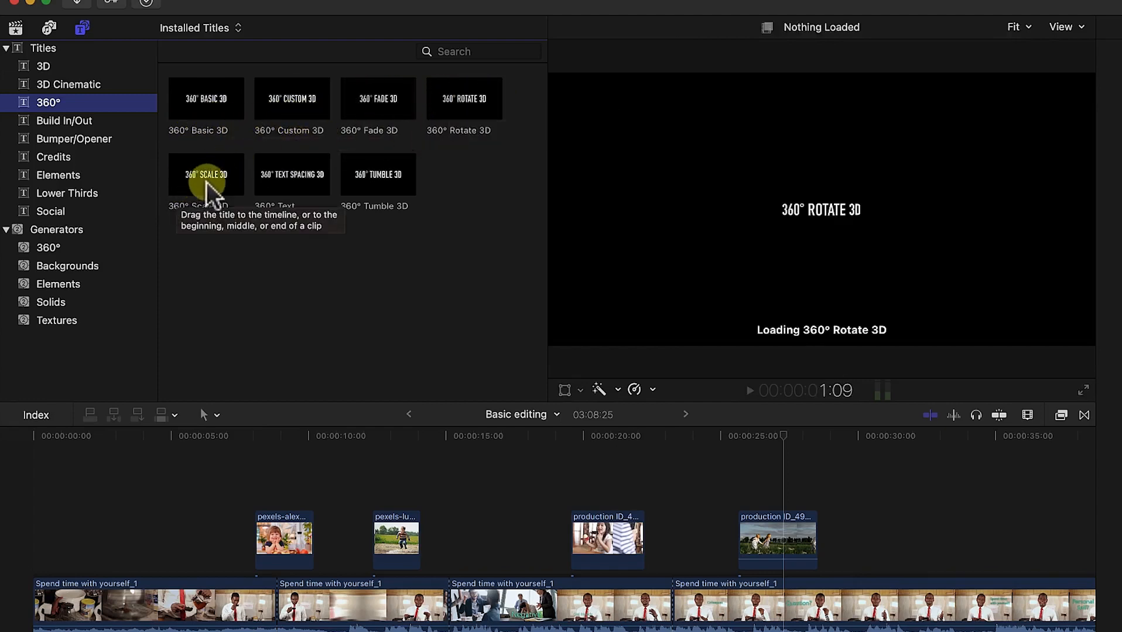
{"action": "left_click", "coordinate": [66, 120]}
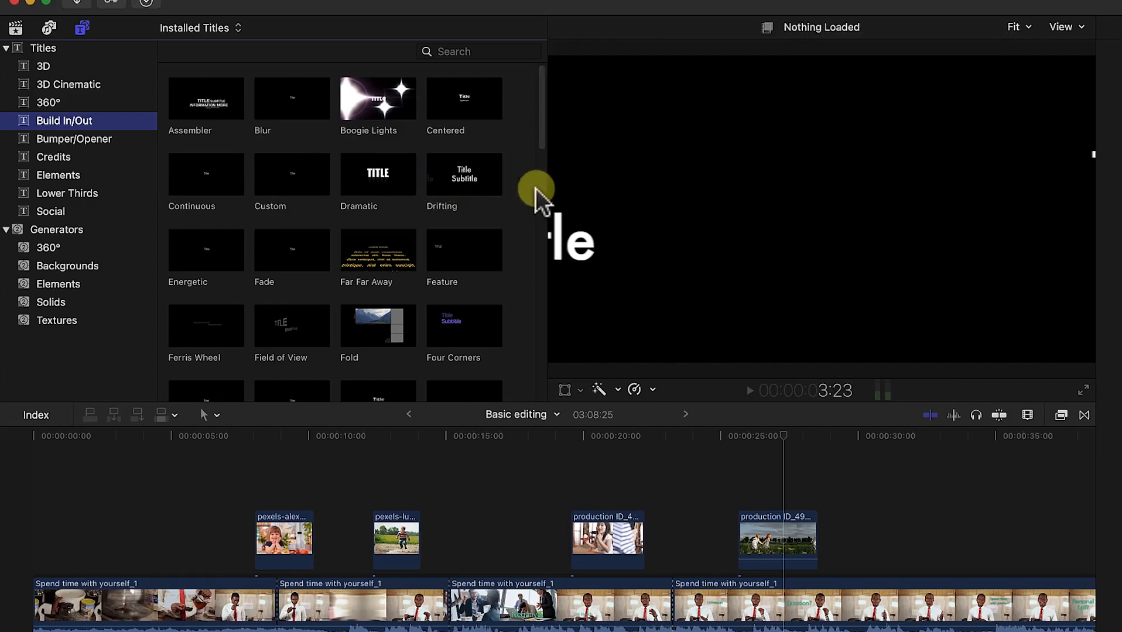
{"action": "left_click", "coordinate": [66, 140]}
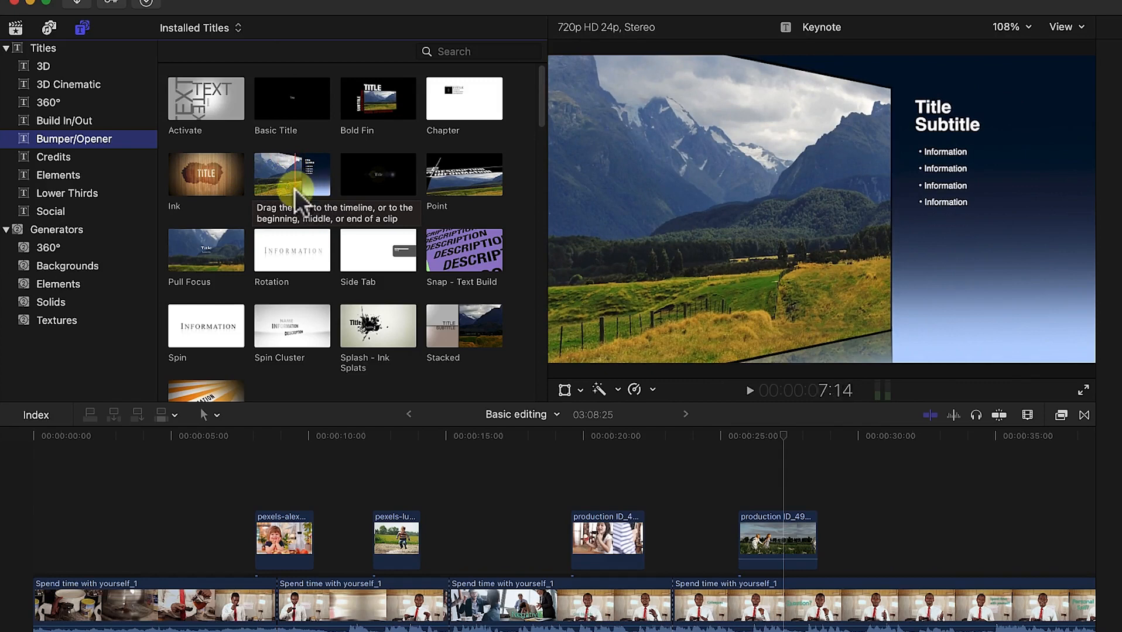
{"action": "left_click", "coordinate": [56, 159]}
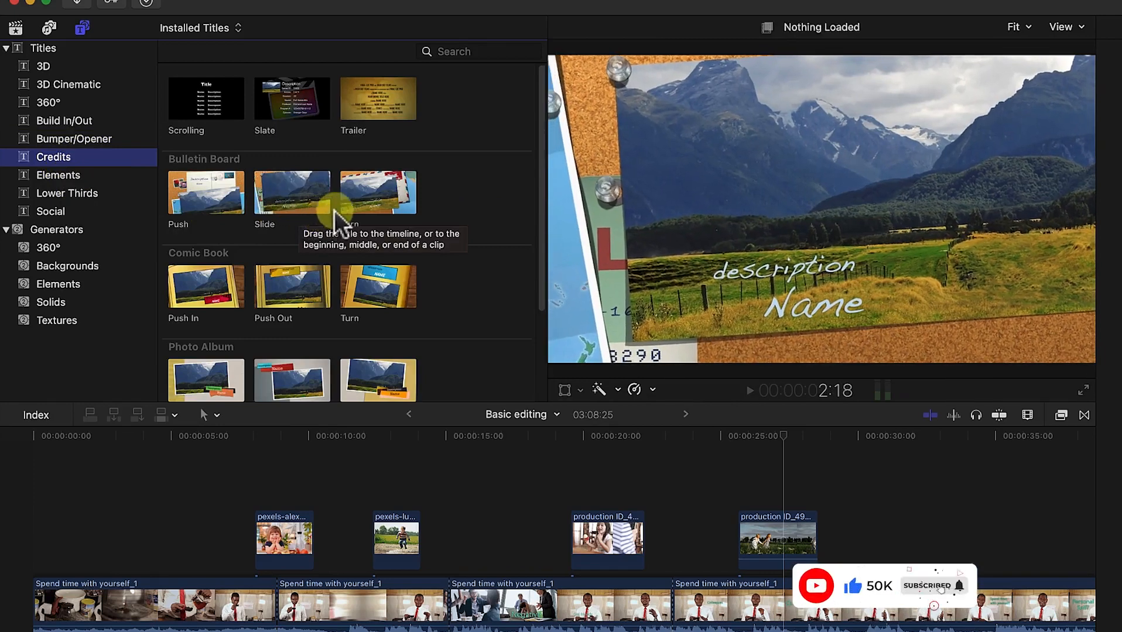
Look through the Lower Thirds titles, including the Boxes and Bulletin Board groups.
{"action": "left_click", "coordinate": [54, 199]}
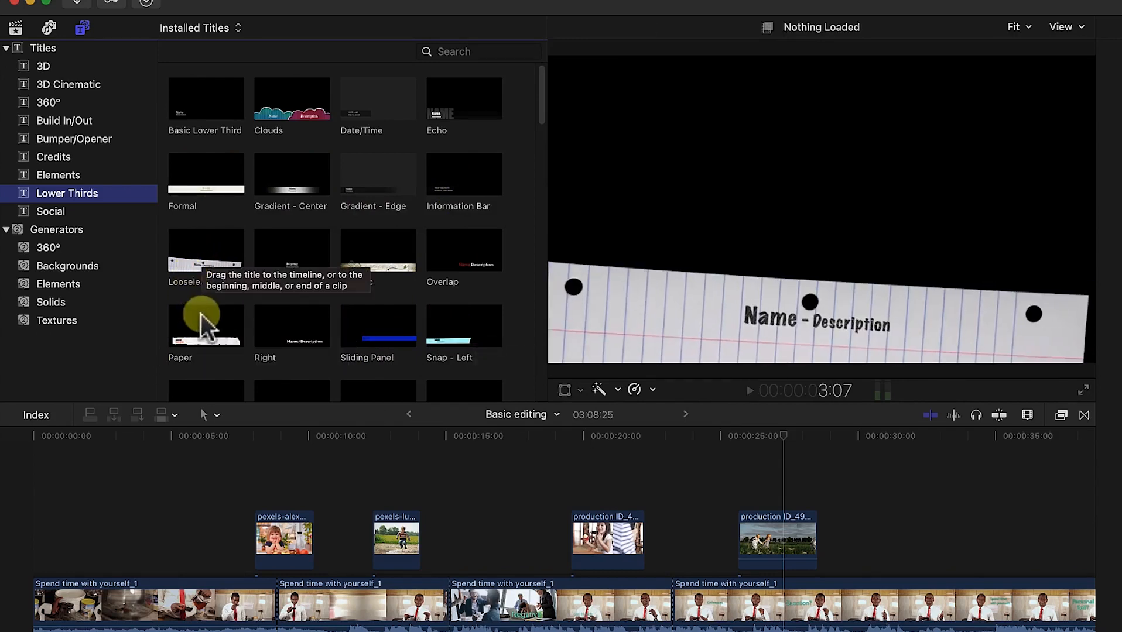
{"action": "scroll", "coordinate": [326, 193], "scroll_direction": "down", "scroll_amount": 5}
{"action": "scroll", "coordinate": [292, 216], "scroll_direction": "down", "scroll_amount": 5}
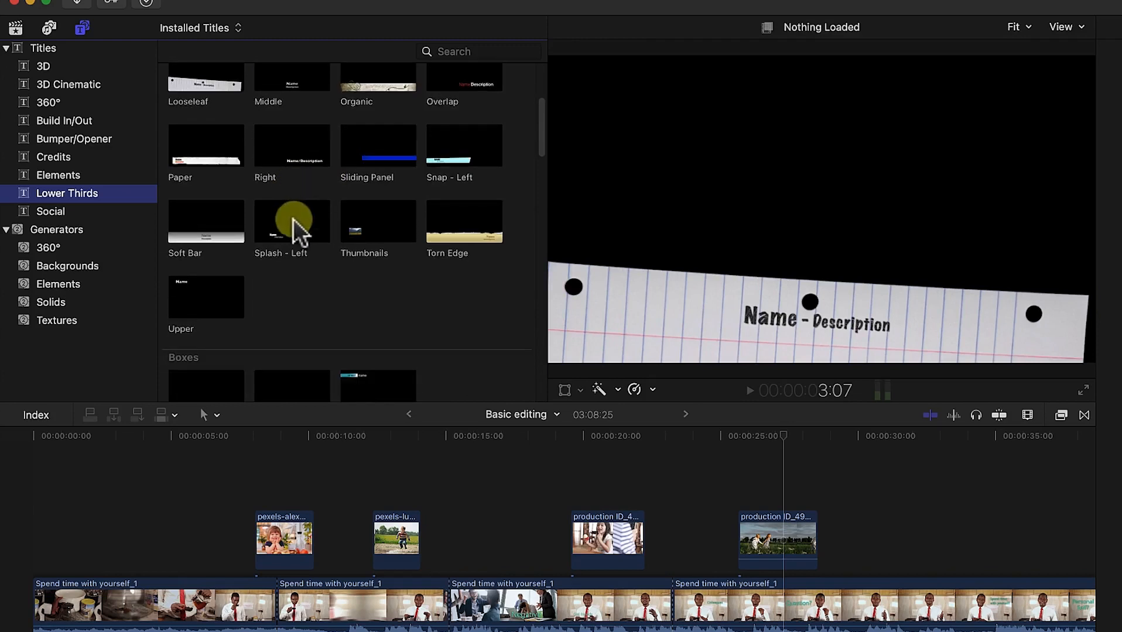
{"action": "scroll", "coordinate": [251, 257], "scroll_direction": "down", "scroll_amount": 1}
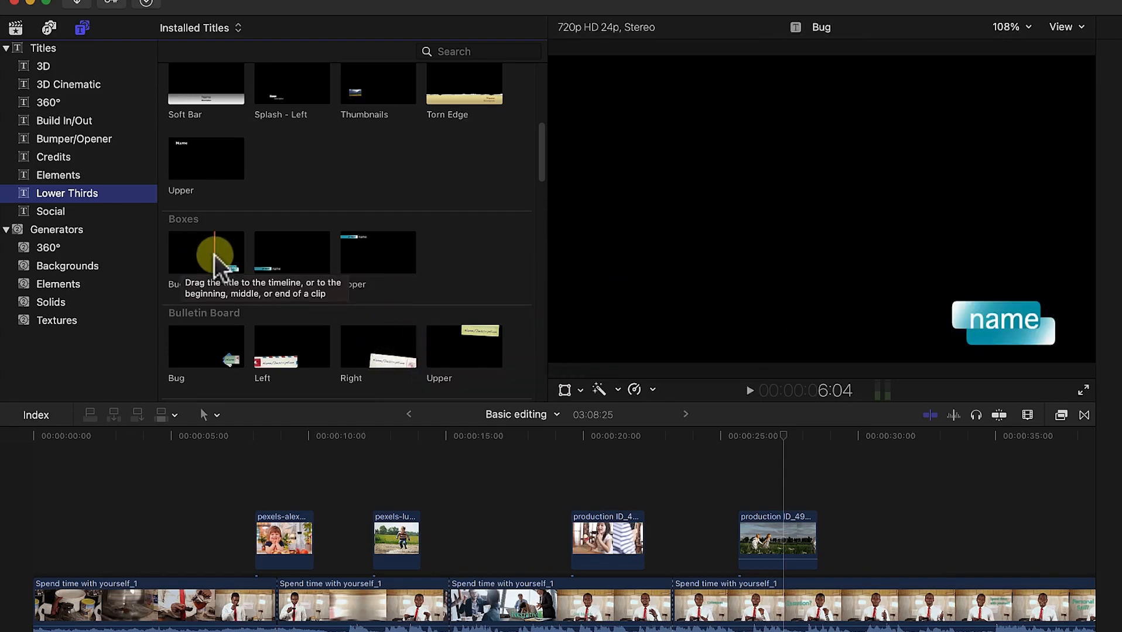
{"action": "scroll", "coordinate": [217, 258], "scroll_direction": "up", "scroll_amount": 3}
{"action": "scroll", "coordinate": [215, 256], "scroll_direction": "up", "scroll_amount": 8}
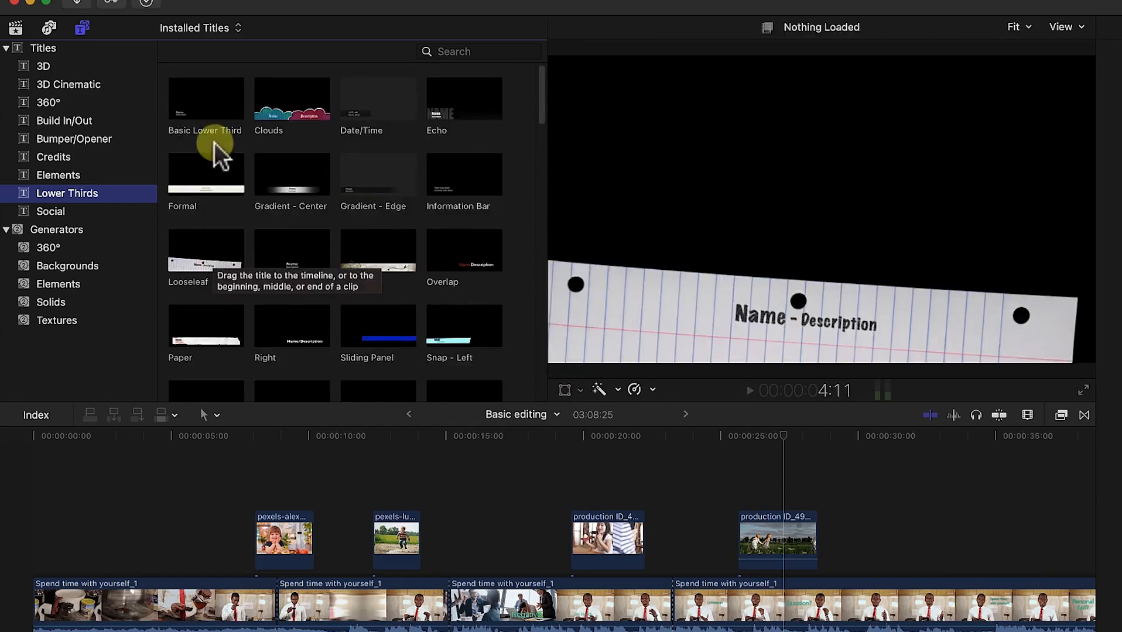
Connect the Basic 3D title above the main track at the very beginning of the timeline.
{"action": "left_click", "coordinate": [48, 51]}
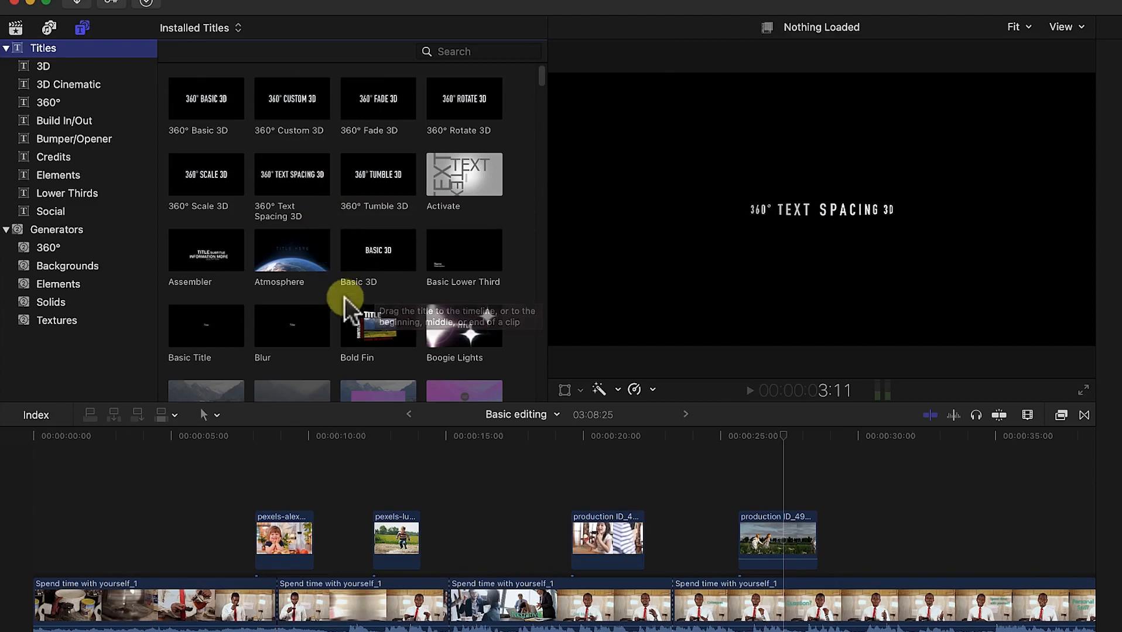
{"action": "left_click", "coordinate": [362, 252]}
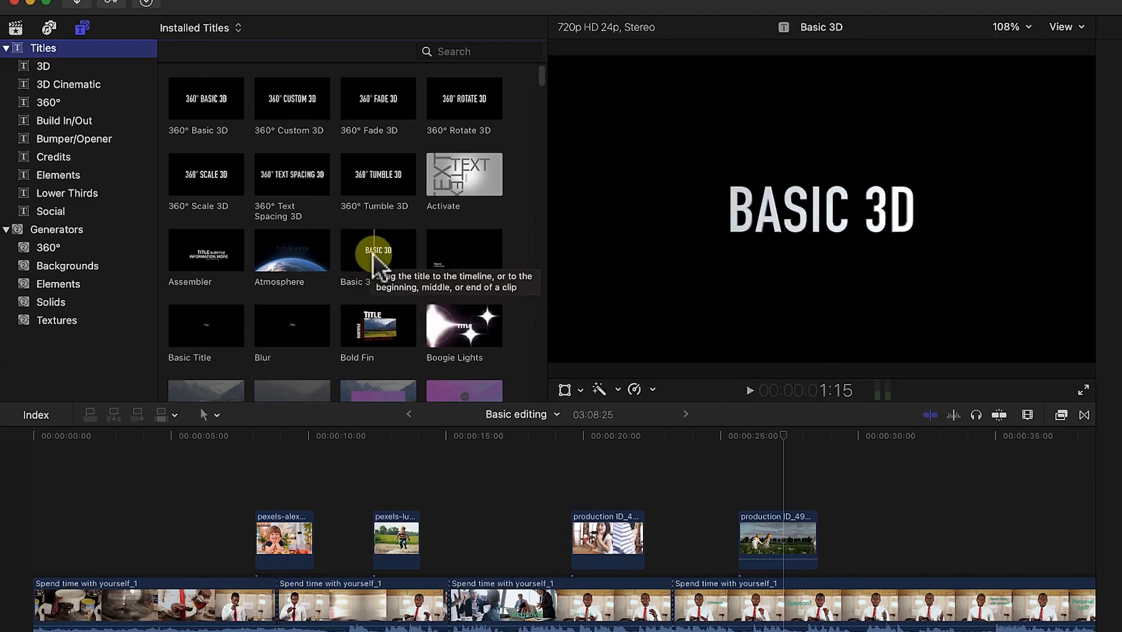
{"action": "left_click_drag", "start_coordinate": [372, 251], "coordinate": [23, 579]}
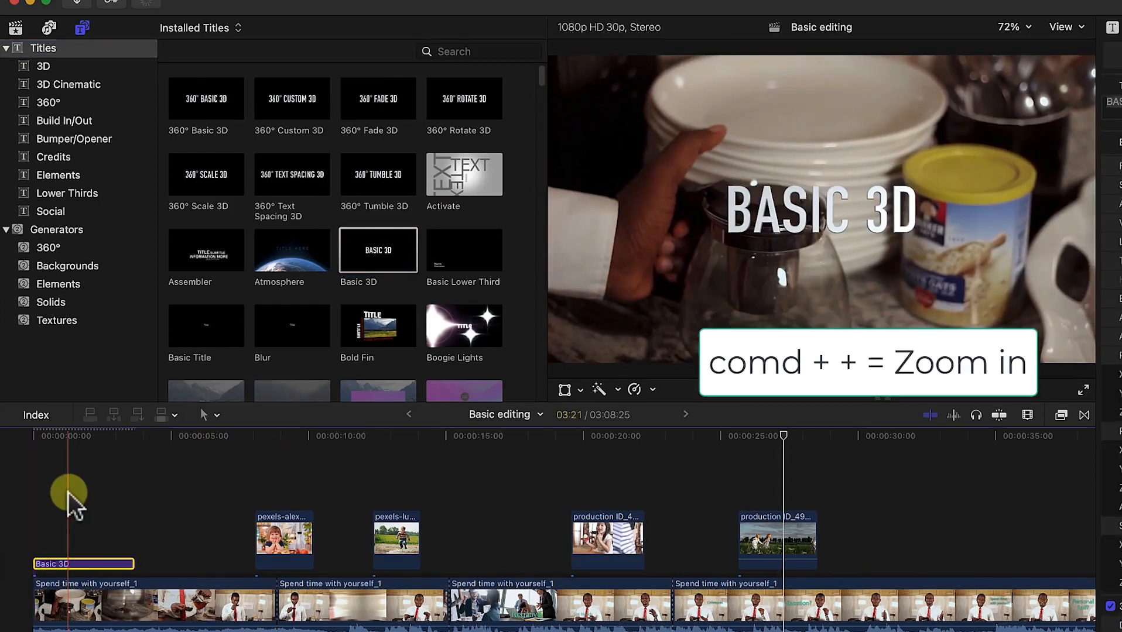
Extend the end of the Basic 3D title to about 6 seconds and trim its start to about 2 seconds.
{"action": "key", "text": "super+equal"}
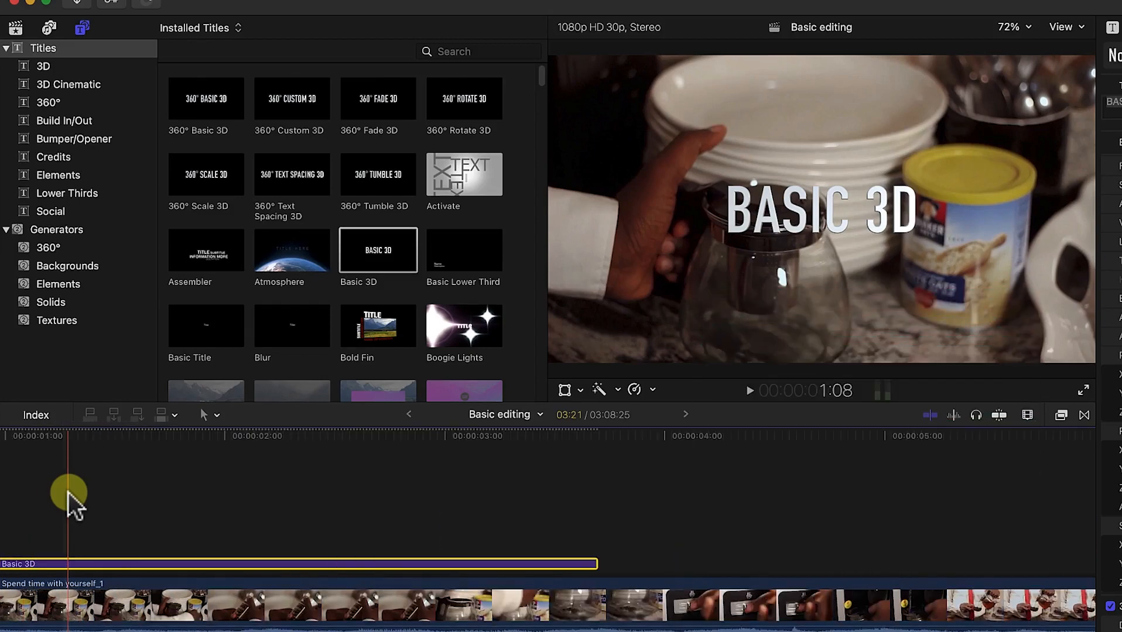
{"action": "key", "text": "super+minus"}
{"action": "key", "text": "super+minus"}
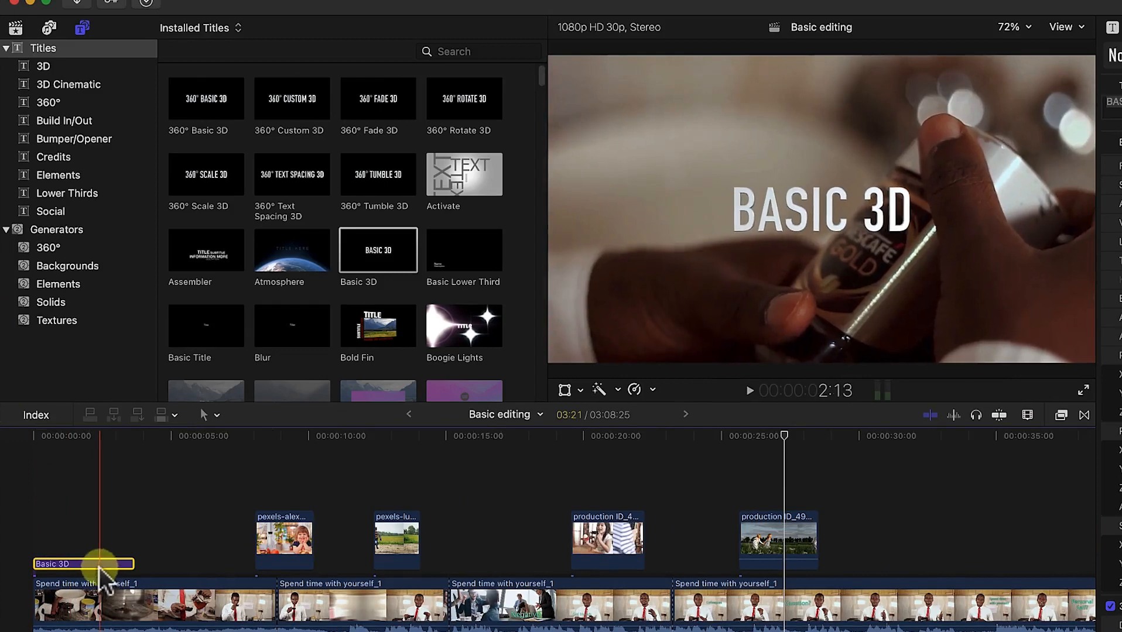
{"action": "left_click_drag", "start_coordinate": [132, 565], "coordinate": [201, 564]}
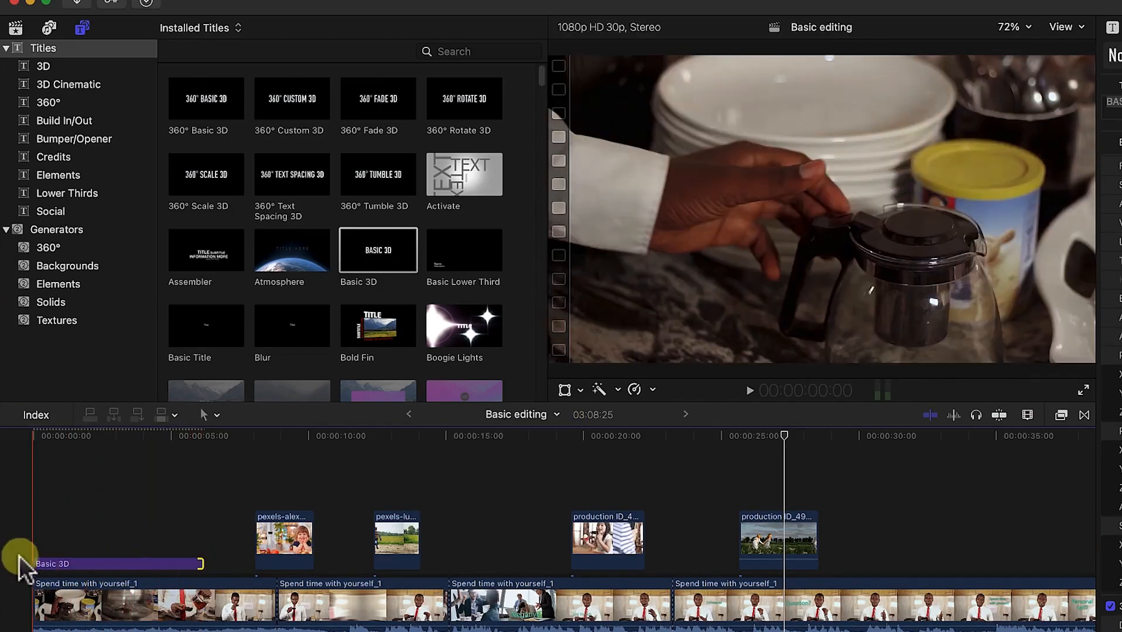
{"action": "left_click_drag", "start_coordinate": [33, 562], "coordinate": [86, 557]}
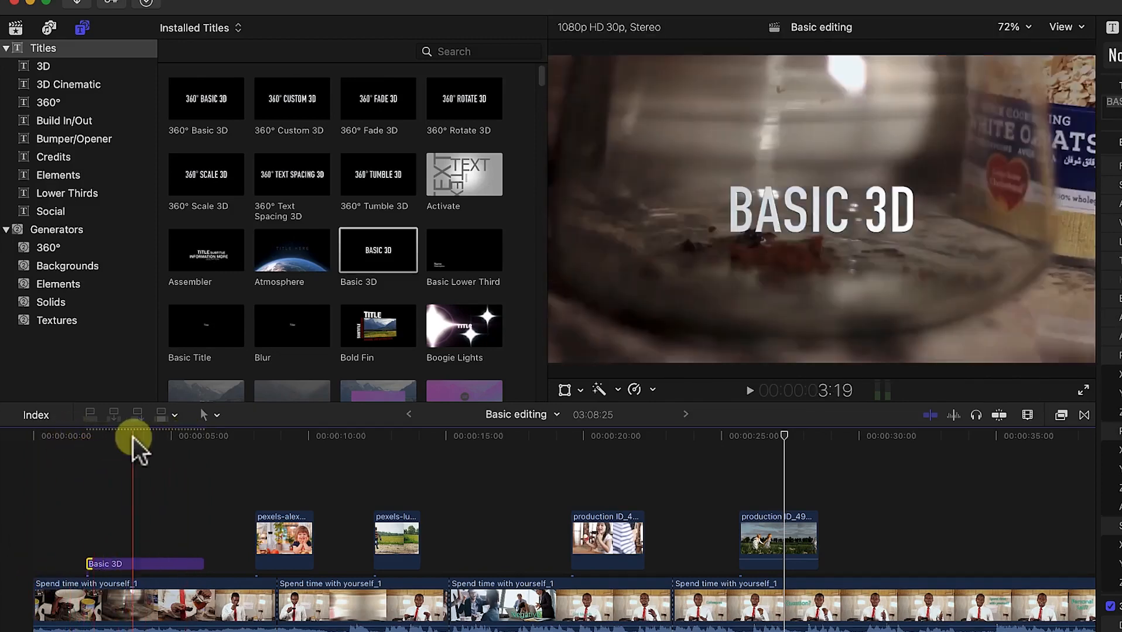
Select the Basic 3D title in the timeline, collapse its Basic, 3D Text and Material settings, and view the available 2D text styles.
{"action": "left_click", "coordinate": [159, 563]}
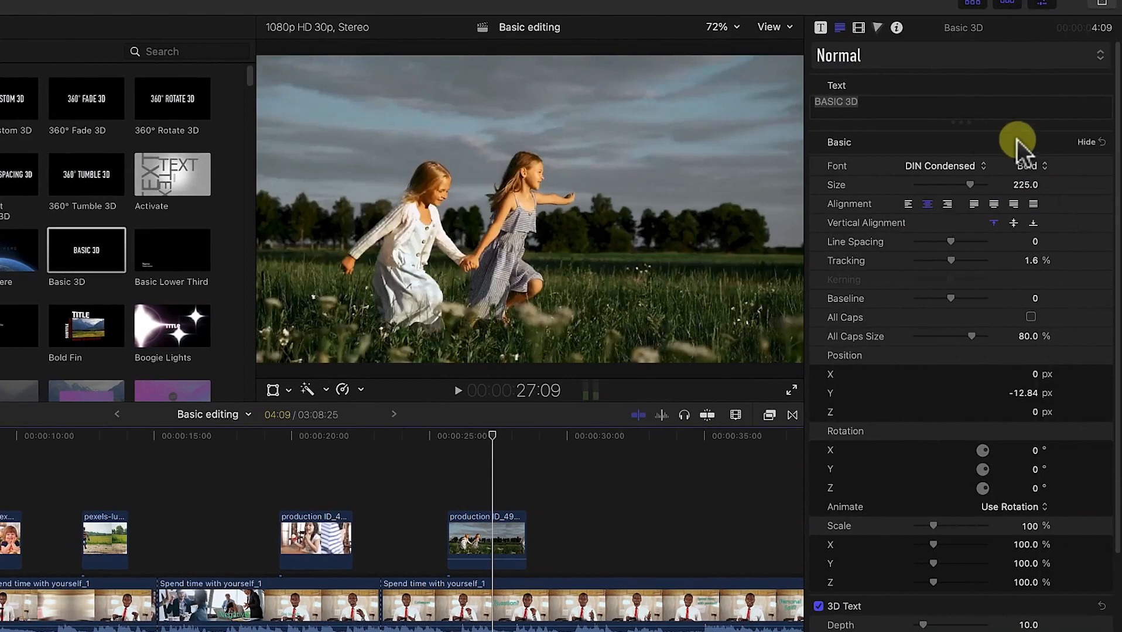
{"action": "left_click", "coordinate": [1090, 142]}
{"action": "left_click", "coordinate": [1086, 166]}
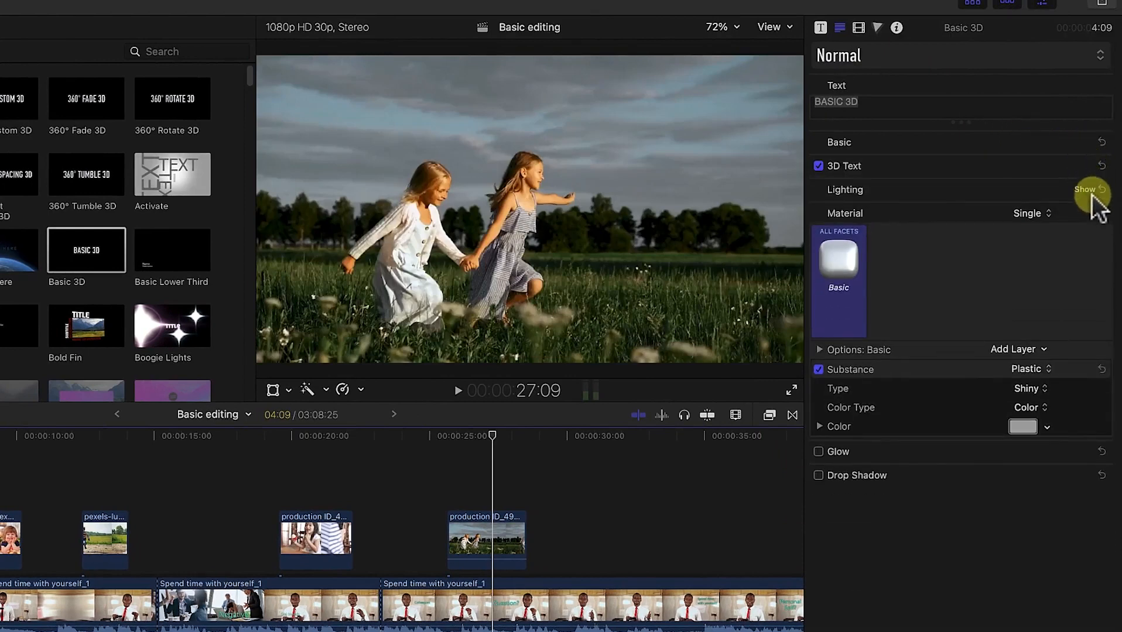
{"action": "left_click", "coordinate": [1087, 214]}
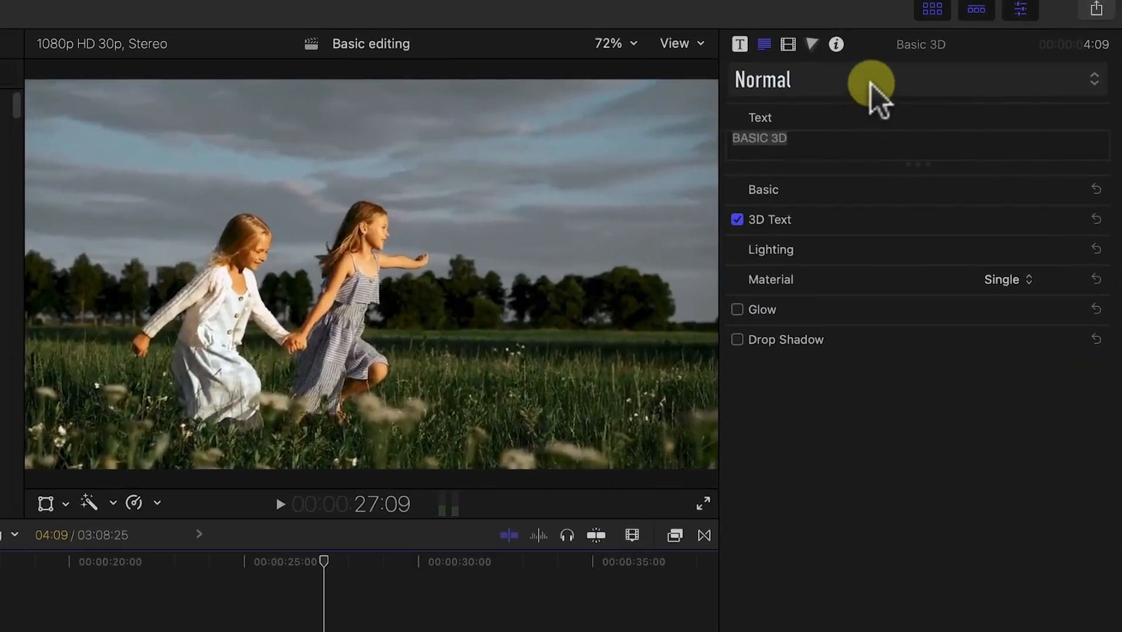
{"action": "left_click", "coordinate": [880, 86]}
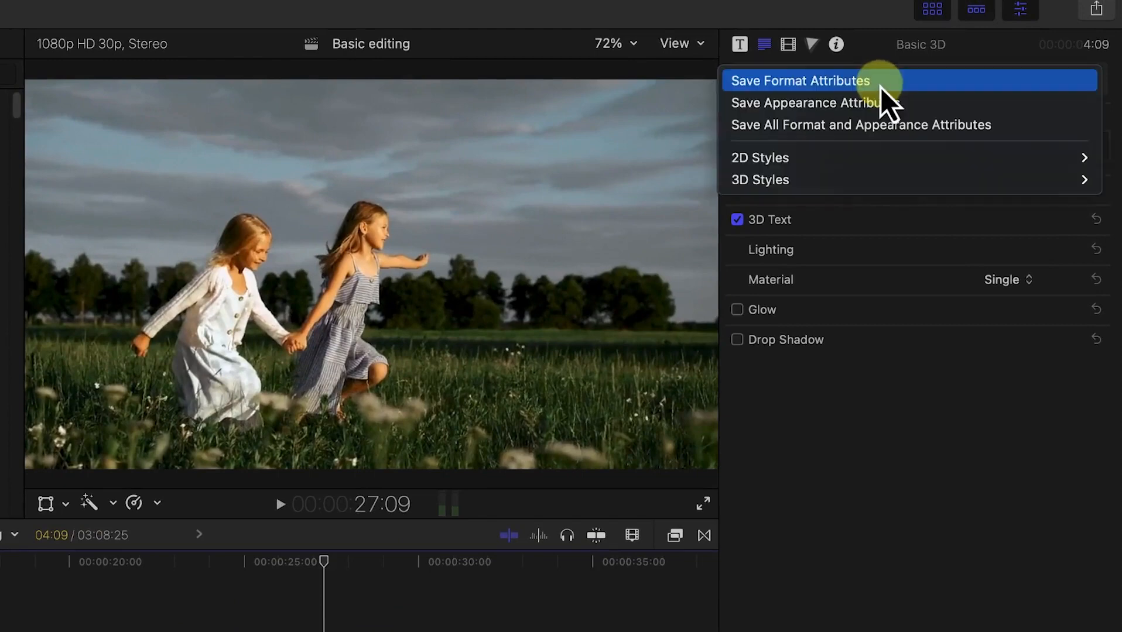
{"action": "mouse_move", "coordinate": [882, 158]}
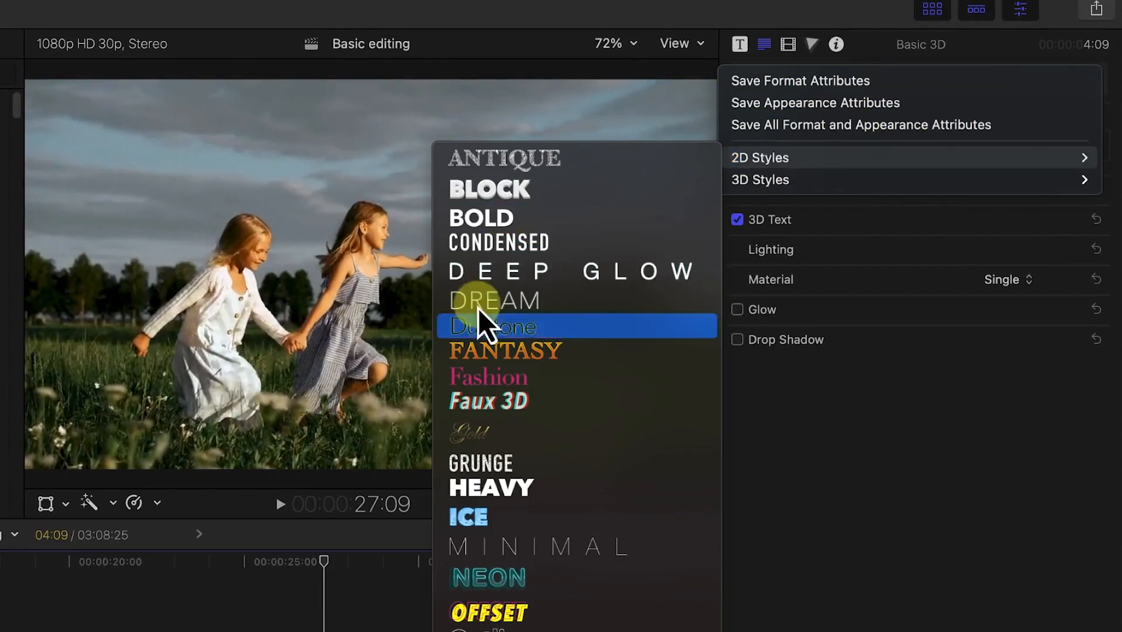
{"action": "left_click", "coordinate": [323, 565]}
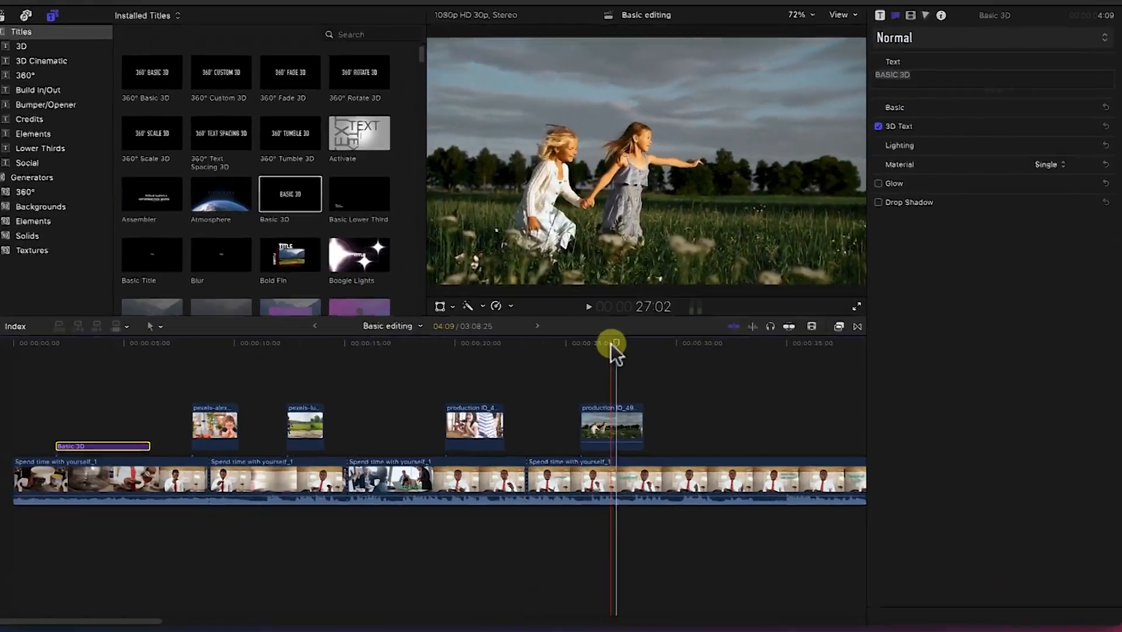
Move the playhead onto the title at about 3 seconds and replace its text with "Welcome to My Channel".
{"action": "left_click_drag", "start_coordinate": [611, 344], "coordinate": [84, 343]}
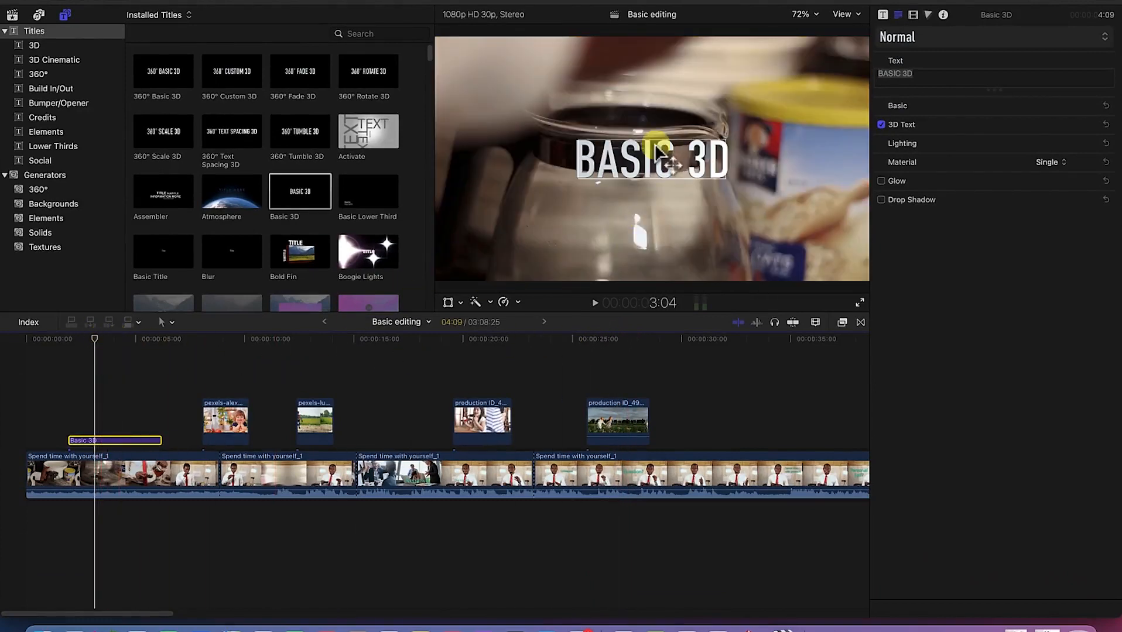
{"action": "left_click", "coordinate": [929, 76]}
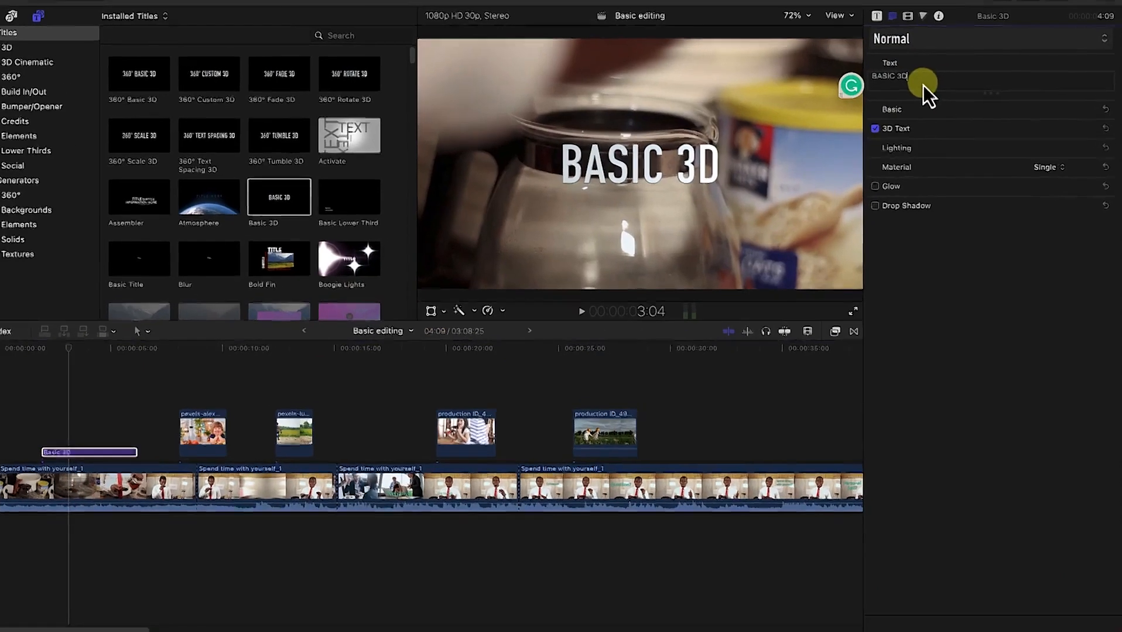
{"action": "key", "text": "BackSpace"}
{"action": "key", "text": "BackSpace"}
{"action": "key", "text": "BackSpace"}
{"action": "key", "text": "BackSpace"}
{"action": "key", "text": "BackSpace"}
{"action": "key", "text": "BackSpace"}
{"action": "key", "text": "BackSpace"}
{"action": "type", "text": "Welcome to My Channel"}
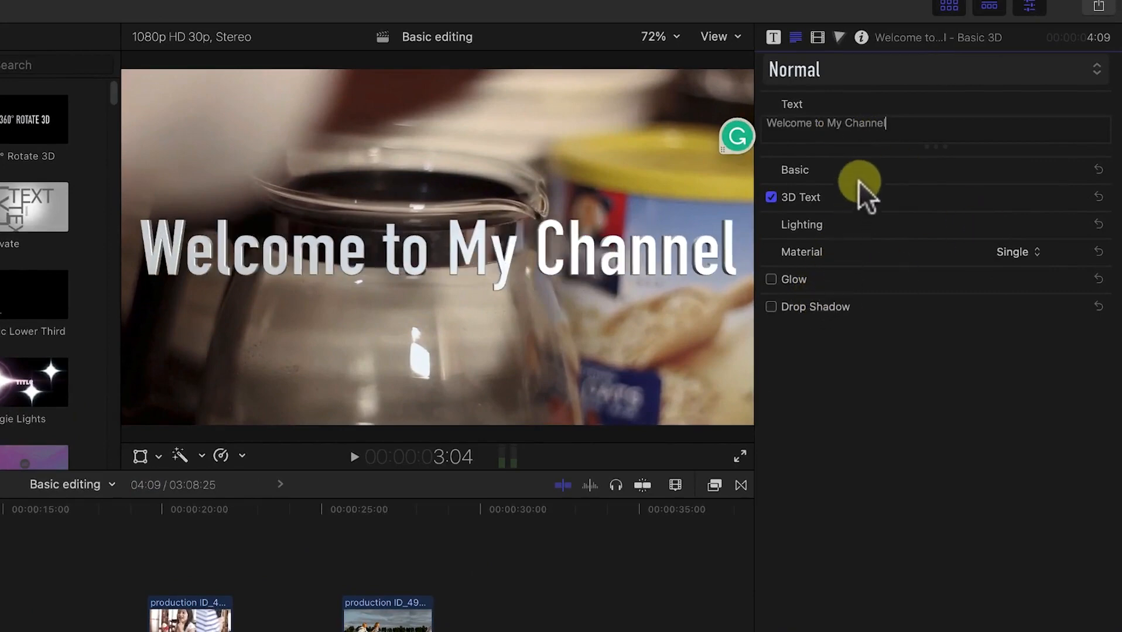
Try the 2D text styles Bold, Offset and Condensed on the title.
{"action": "left_click", "coordinate": [877, 81]}
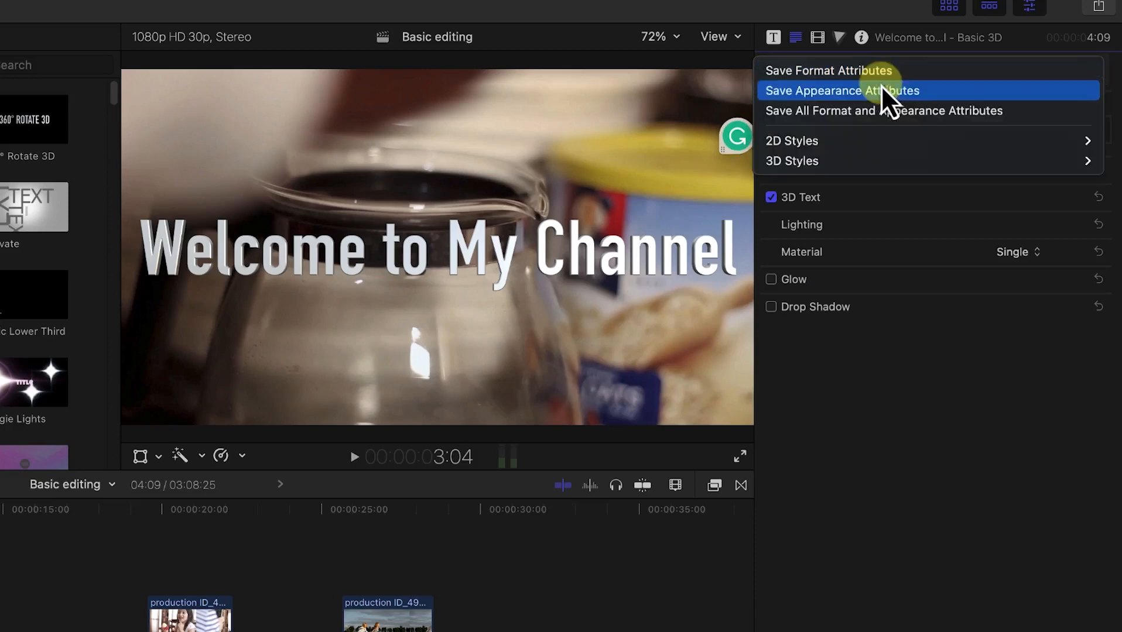
{"action": "mouse_move", "coordinate": [883, 142]}
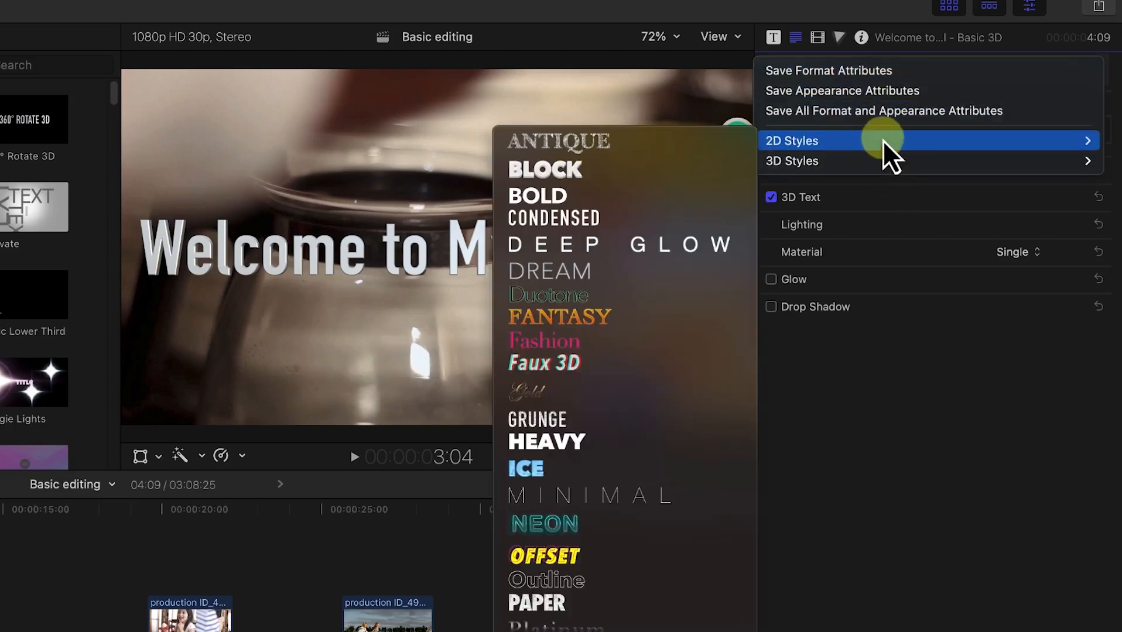
{"action": "left_click", "coordinate": [590, 192]}
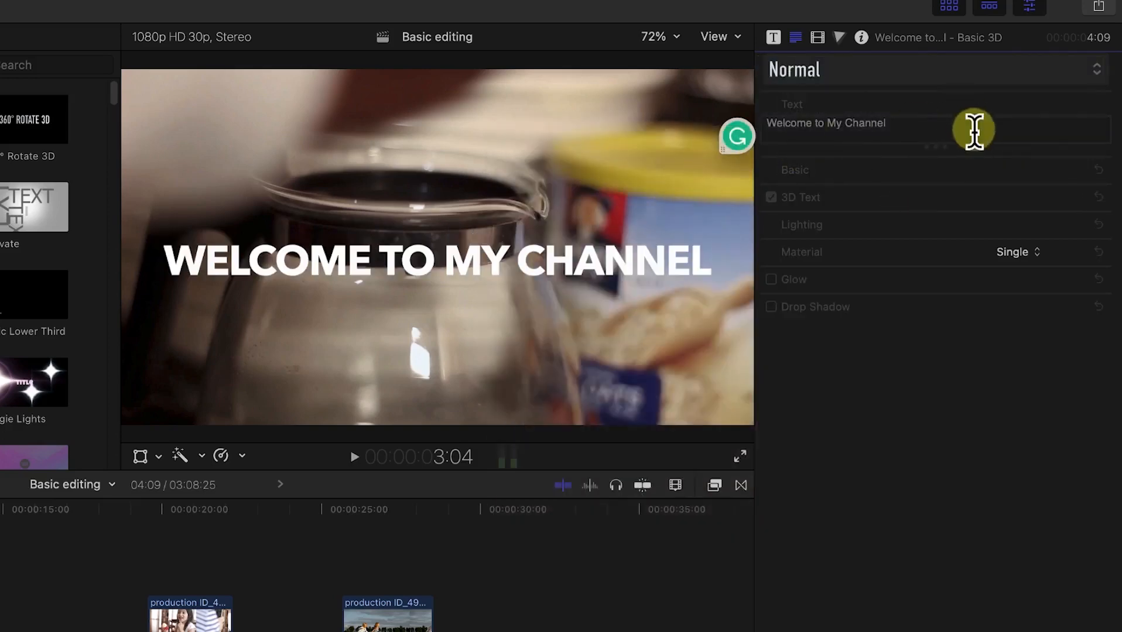
{"action": "left_click", "coordinate": [956, 77]}
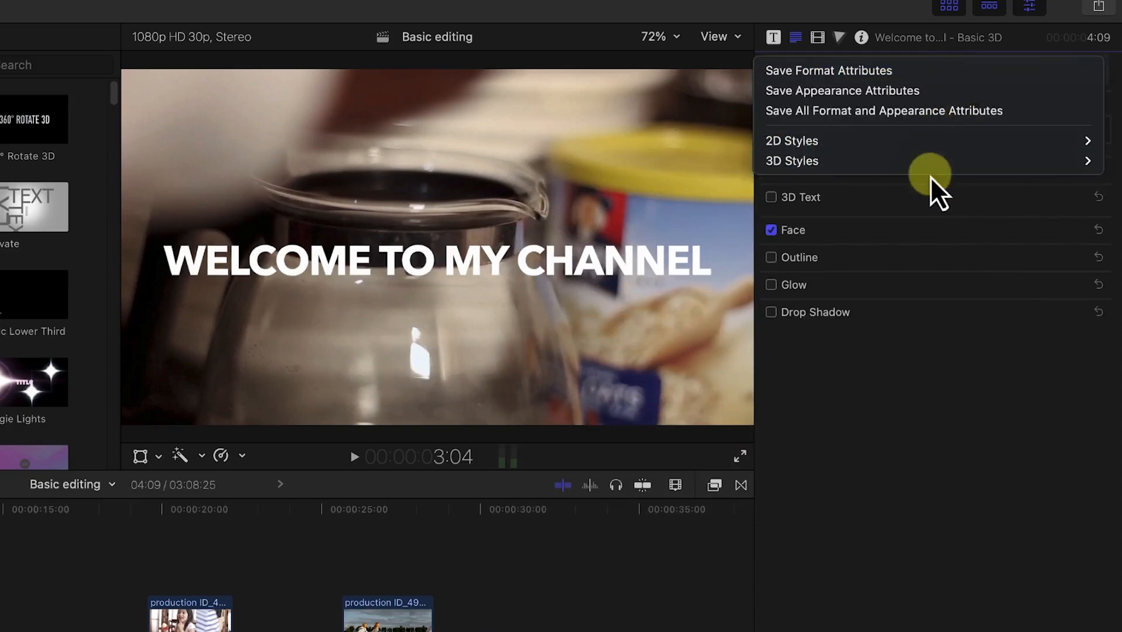
{"action": "mouse_move", "coordinate": [866, 144]}
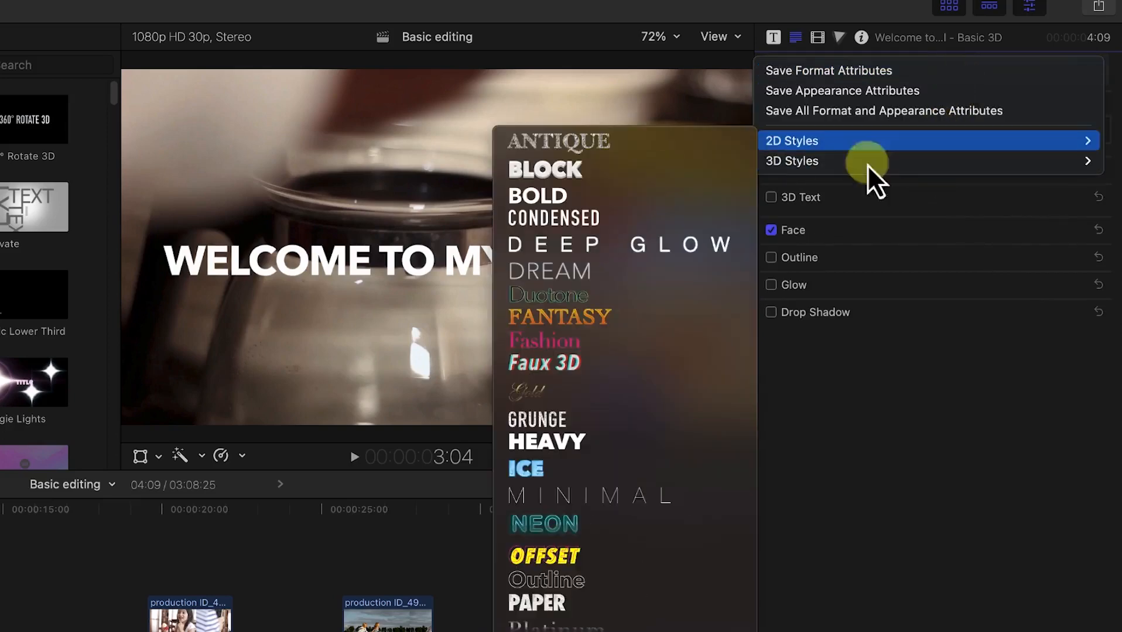
{"action": "left_click", "coordinate": [547, 555]}
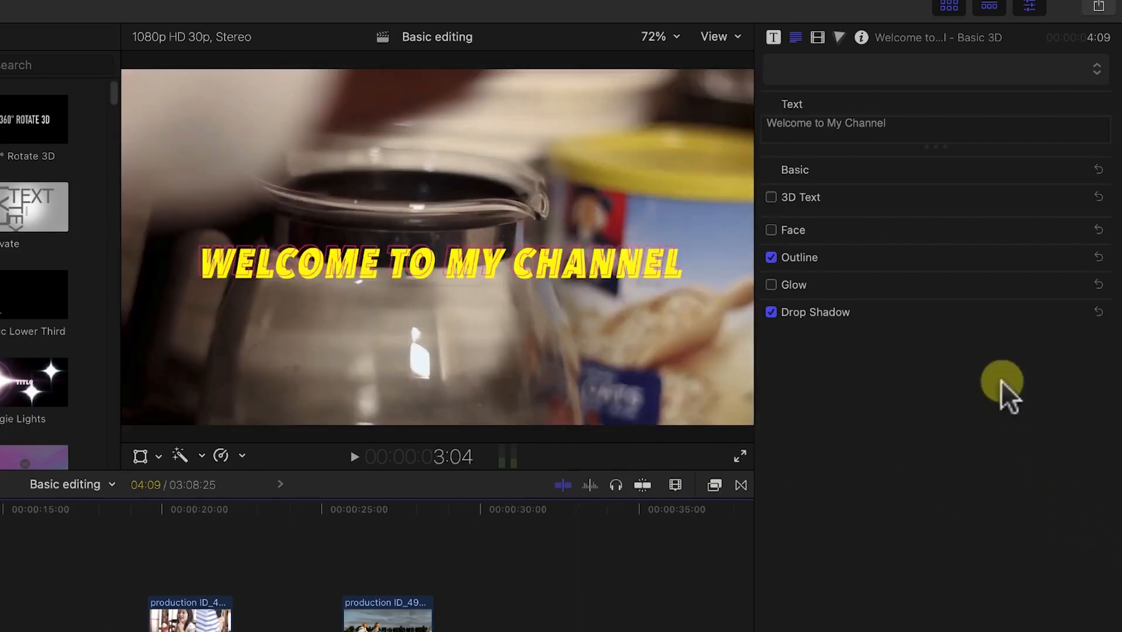
{"action": "left_click", "coordinate": [921, 73]}
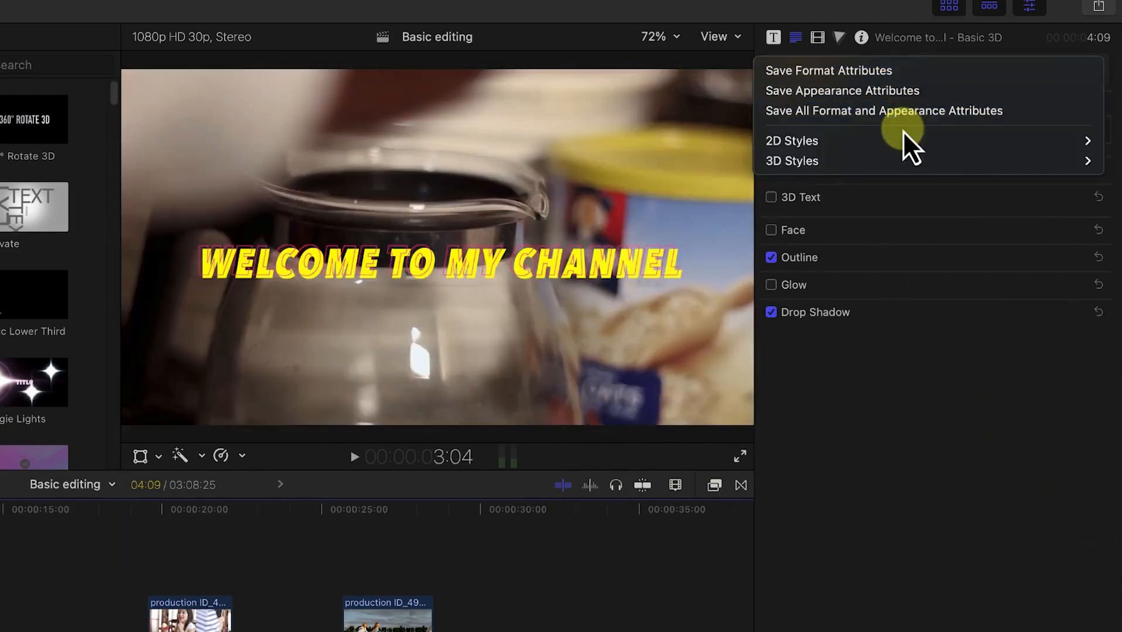
{"action": "mouse_move", "coordinate": [902, 140]}
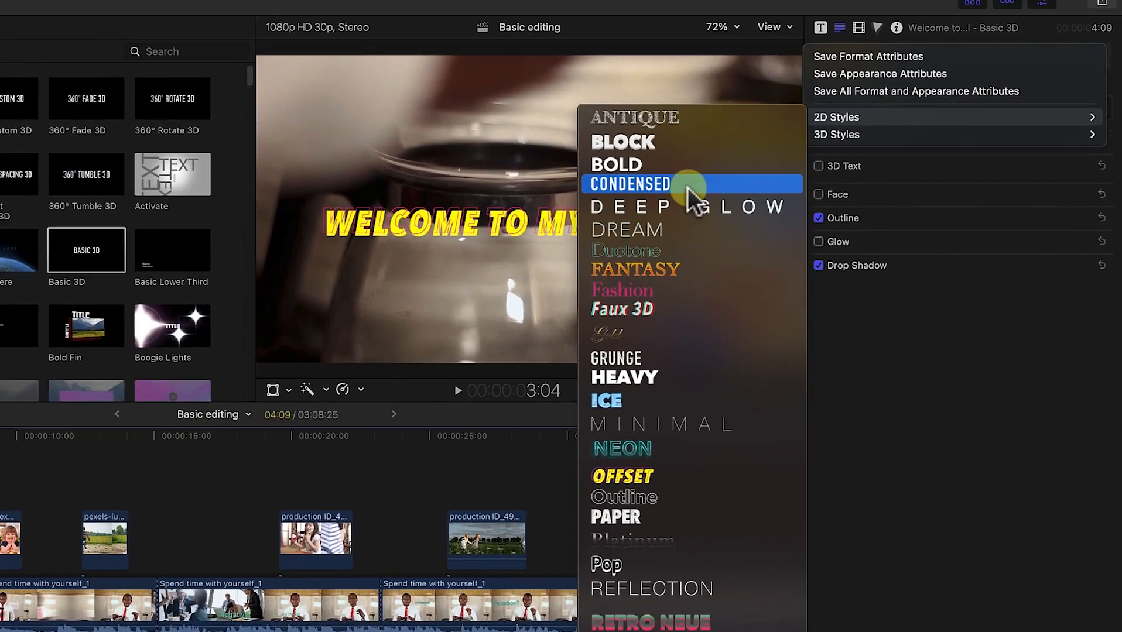
{"action": "left_click", "coordinate": [688, 187]}
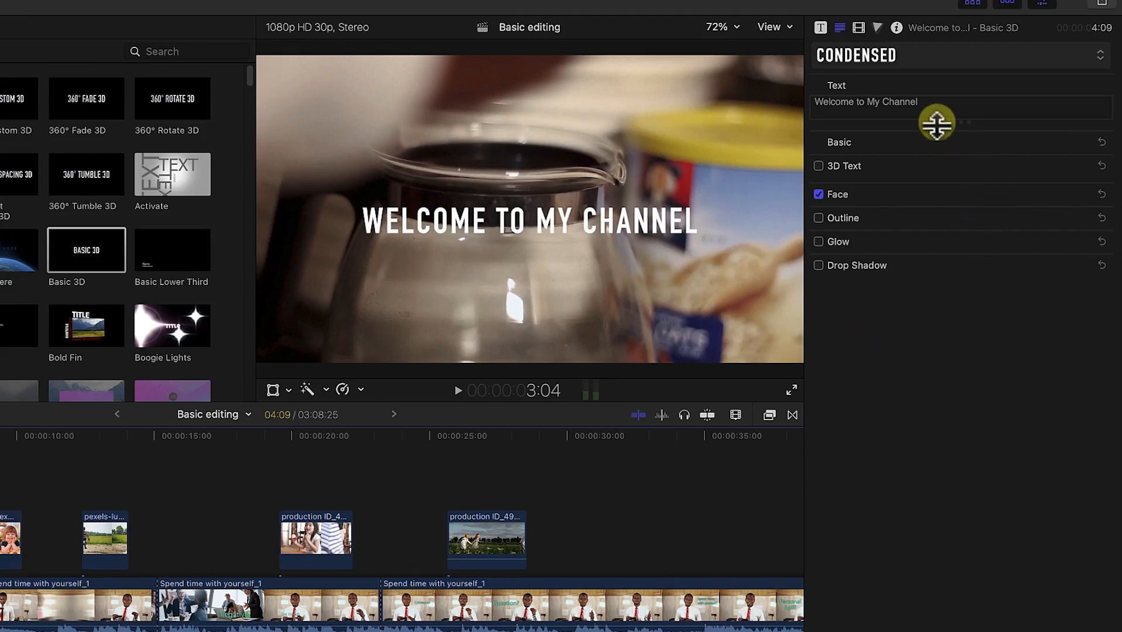
Try the 3D text styles Glossy Green and Basic 3D on the title.
{"action": "left_click", "coordinate": [945, 60]}
{"action": "mouse_move", "coordinate": [917, 141]}
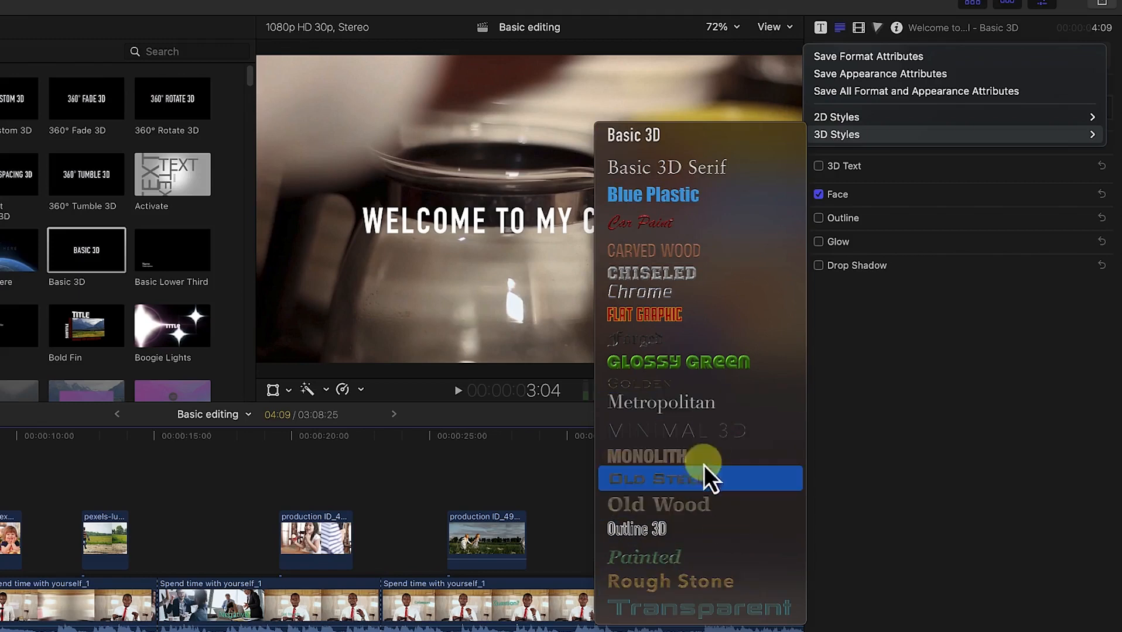
{"action": "left_click", "coordinate": [710, 372]}
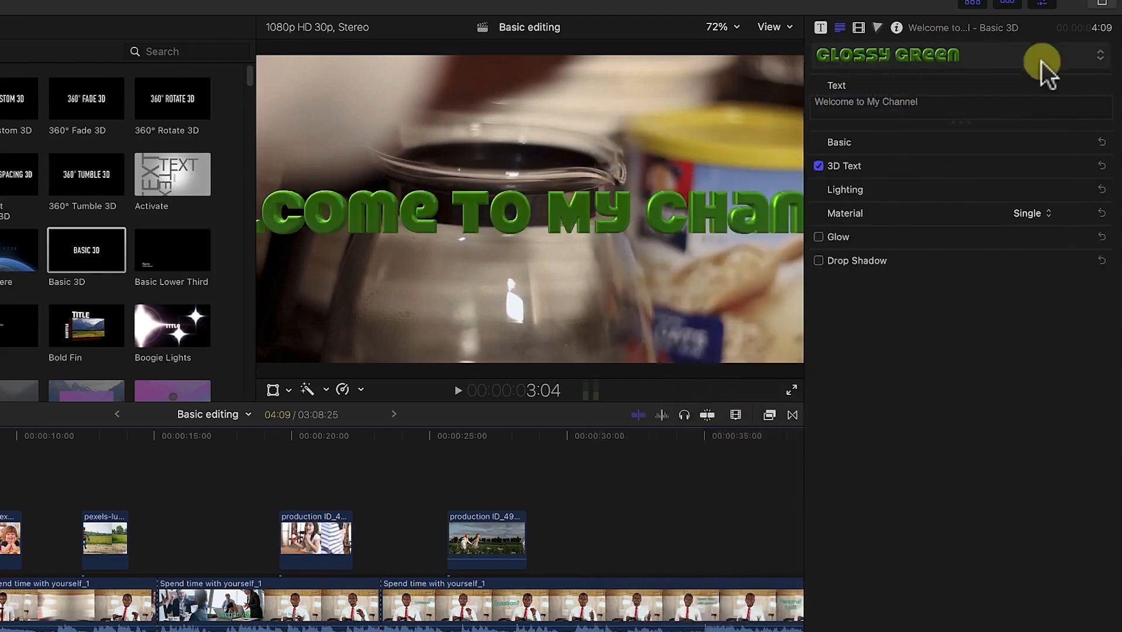
{"action": "left_click", "coordinate": [1072, 61]}
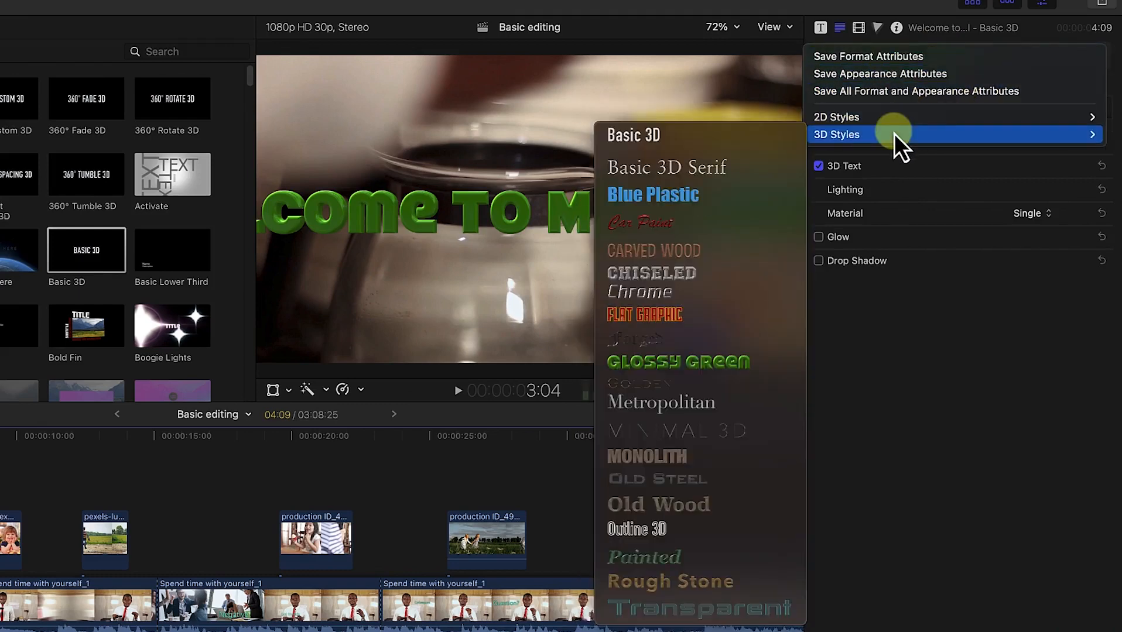
{"action": "left_click", "coordinate": [724, 130]}
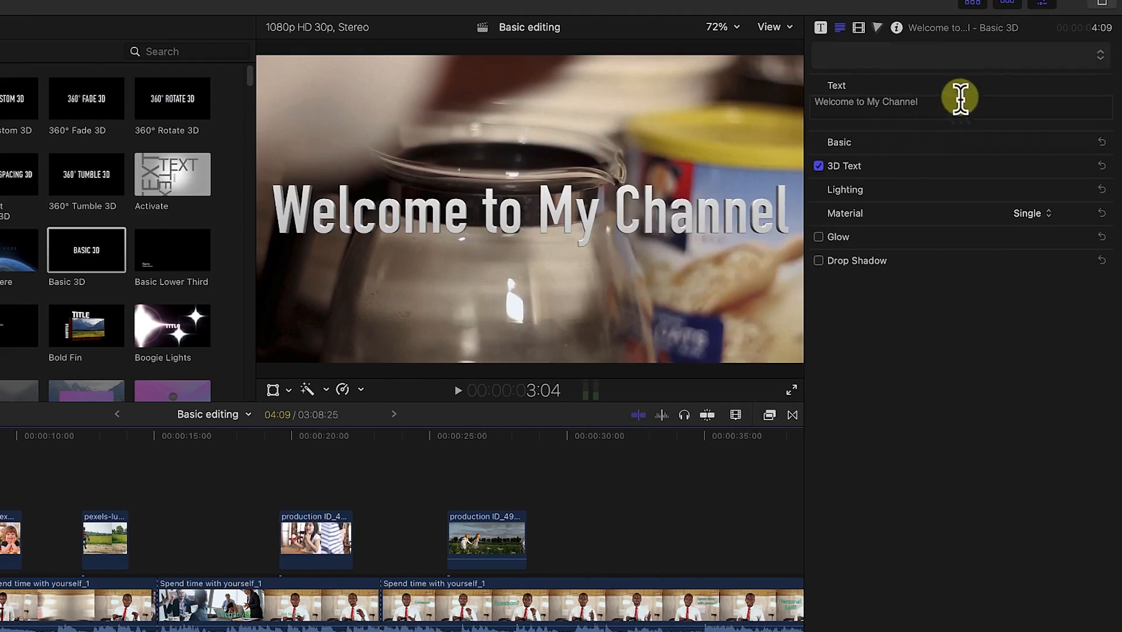
Apply the Condensed 2D style to the title and expand its Basic text settings.
{"action": "left_click", "coordinate": [971, 58]}
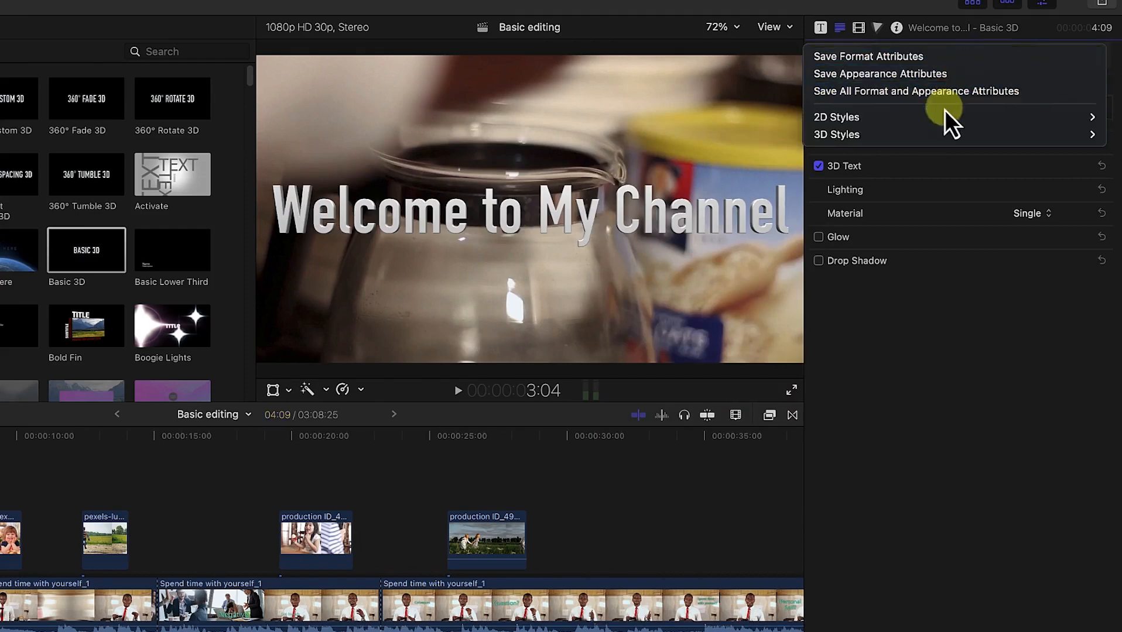
{"action": "mouse_move", "coordinate": [940, 120]}
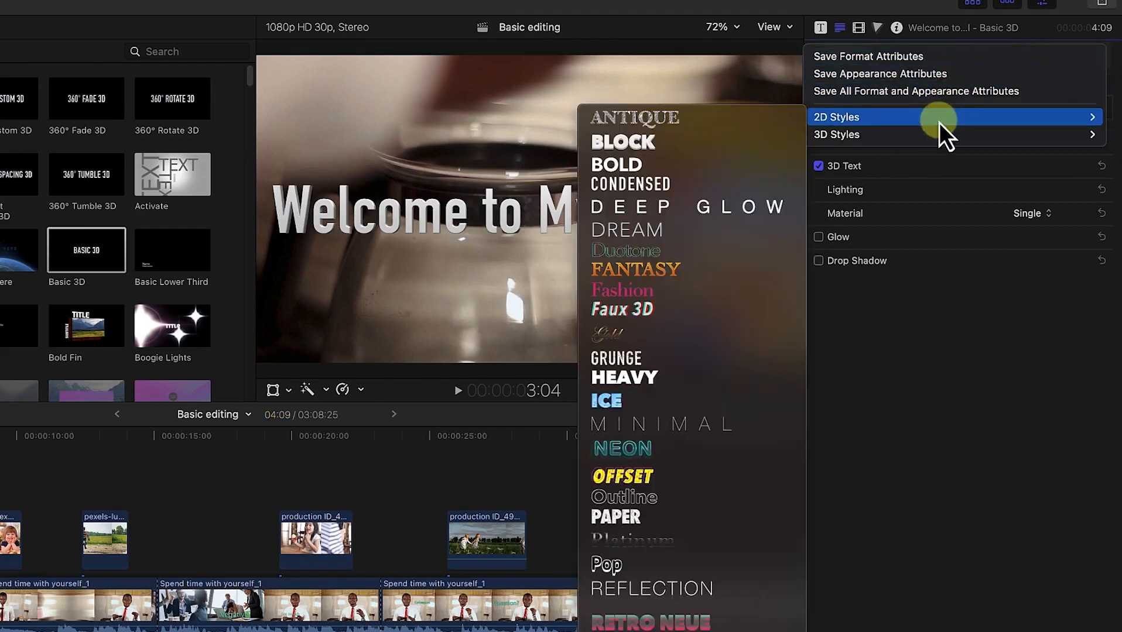
{"action": "left_click", "coordinate": [682, 183]}
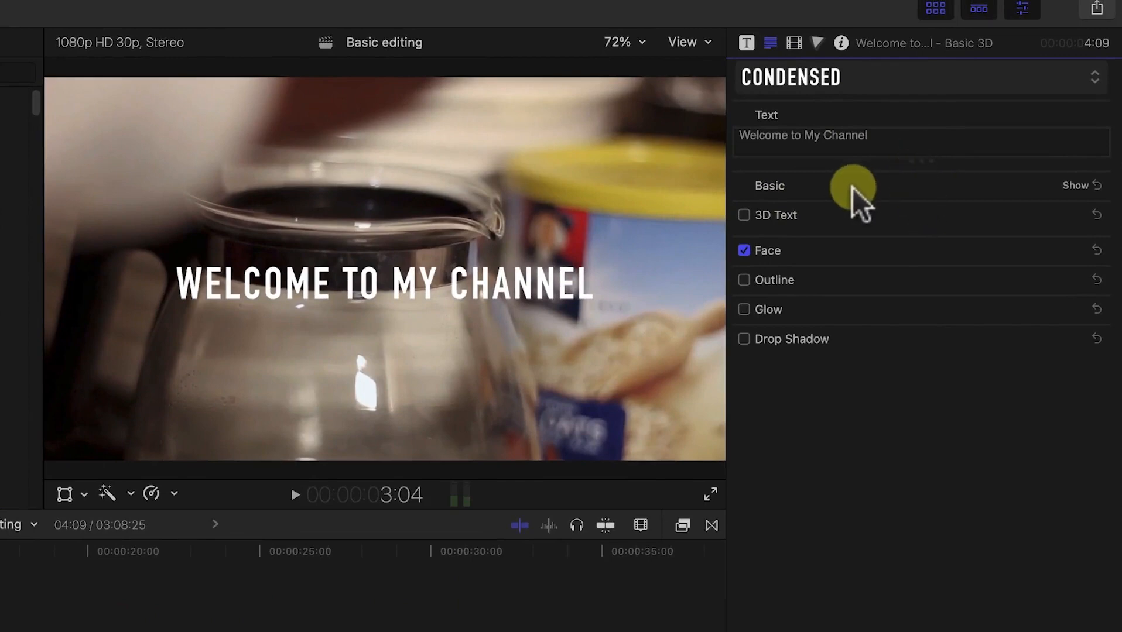
{"action": "left_click", "coordinate": [1076, 187]}
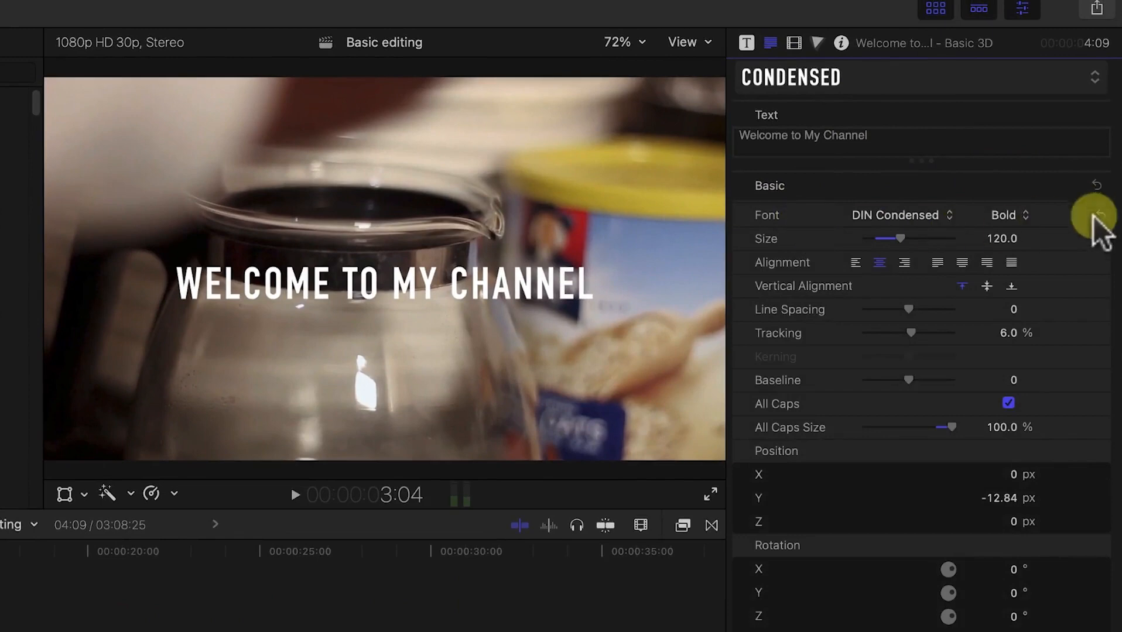
Try the Gaz Transport font on the title at size 147.
{"action": "left_click", "coordinate": [906, 215]}
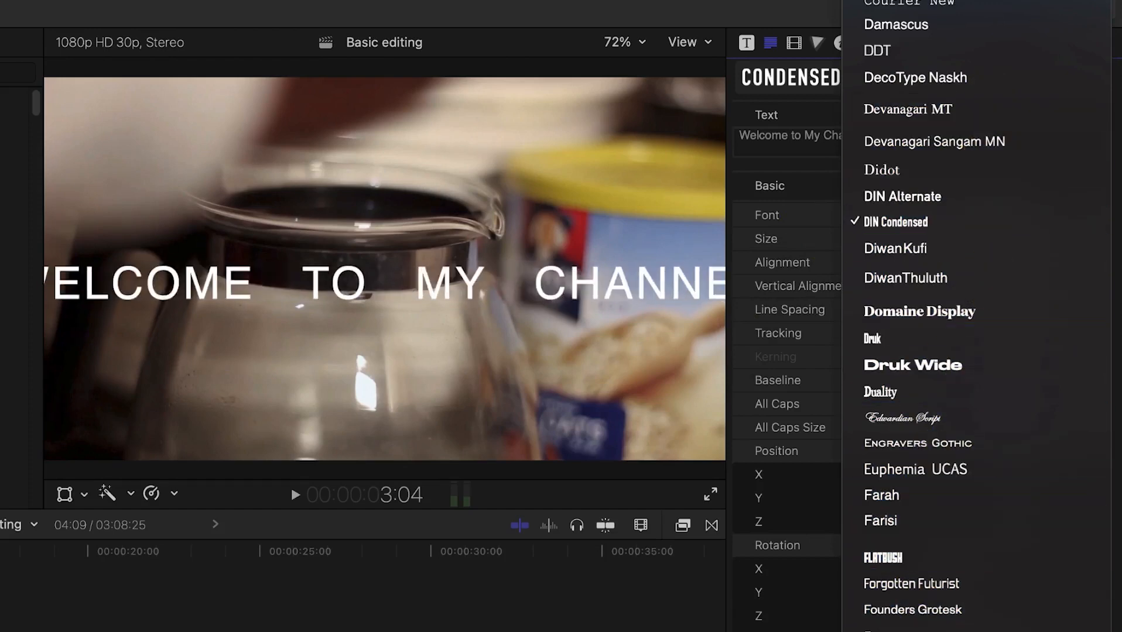
{"action": "left_click", "coordinate": [882, 631]}
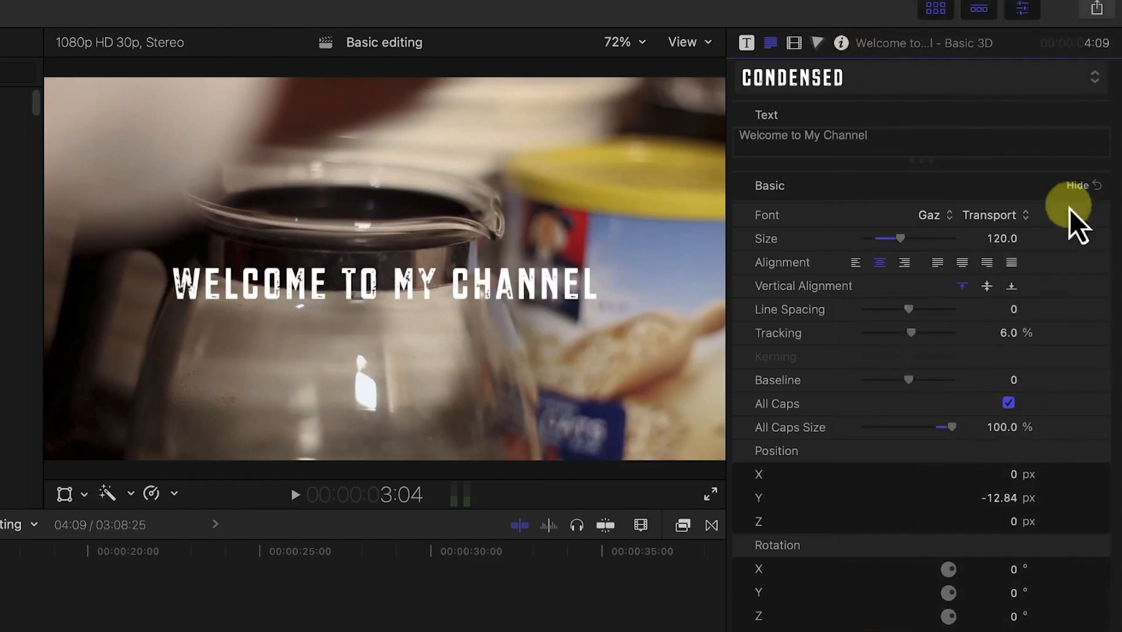
{"action": "left_click_drag", "start_coordinate": [896, 247], "coordinate": [924, 249]}
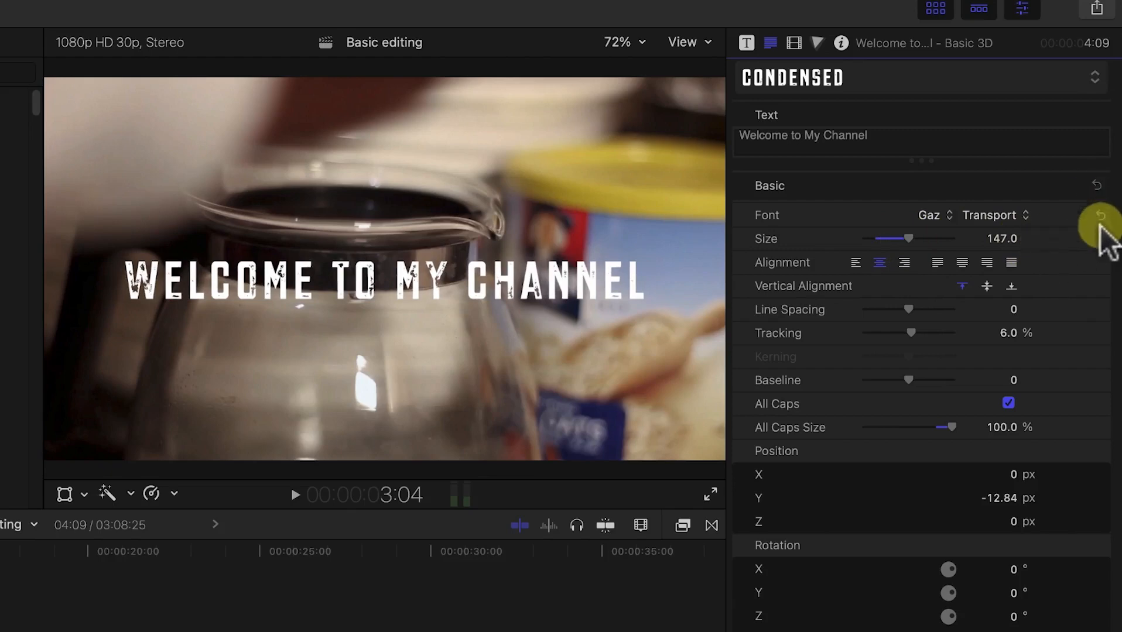
Reset all of the title's Basic text settings to their defaults and set the text size to 174.
{"action": "mouse_move", "coordinate": [1098, 193]}
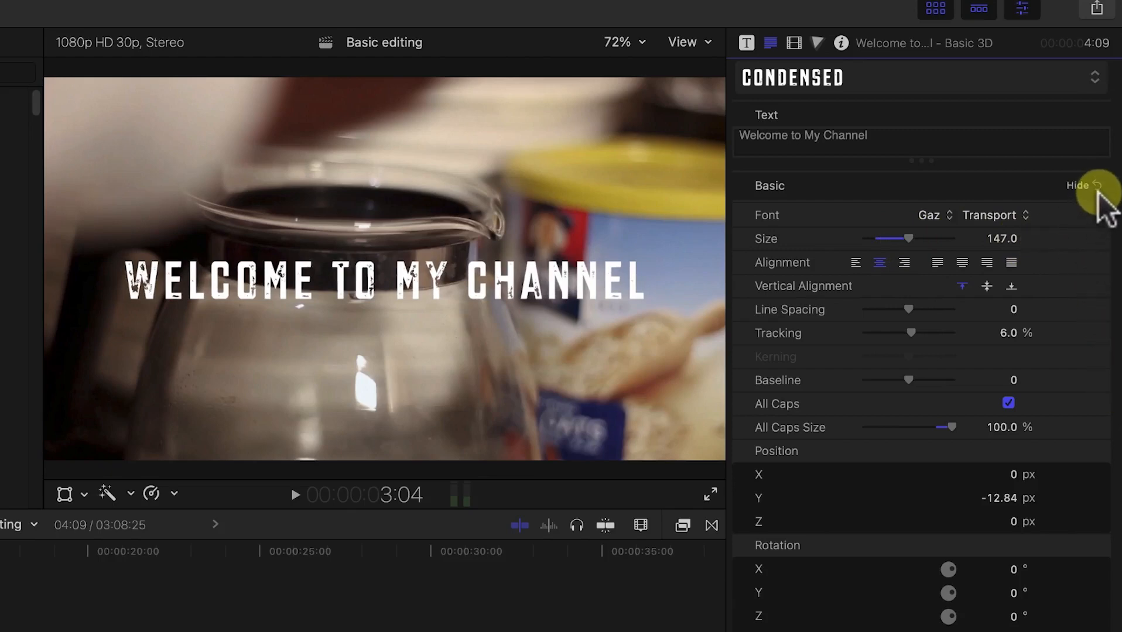
{"action": "left_click", "coordinate": [1099, 194]}
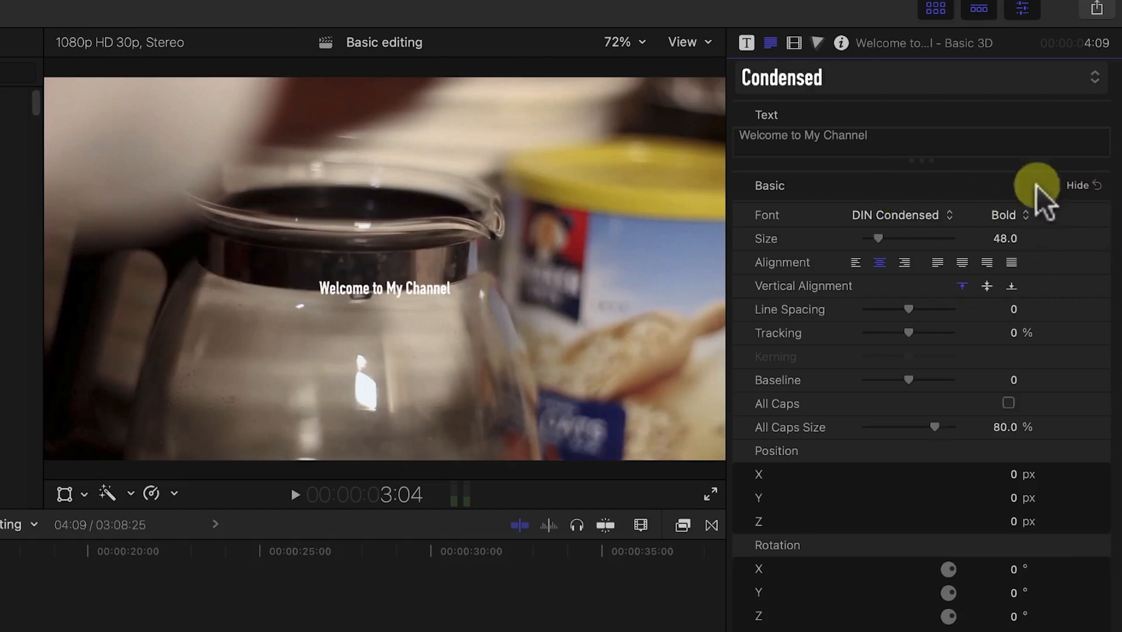
{"action": "mouse_move", "coordinate": [899, 241]}
{"action": "left_mouse_down"}
{"action": "mouse_move", "coordinate": [921, 258]}
{"action": "mouse_move", "coordinate": [900, 253]}
{"action": "left_mouse_up"}
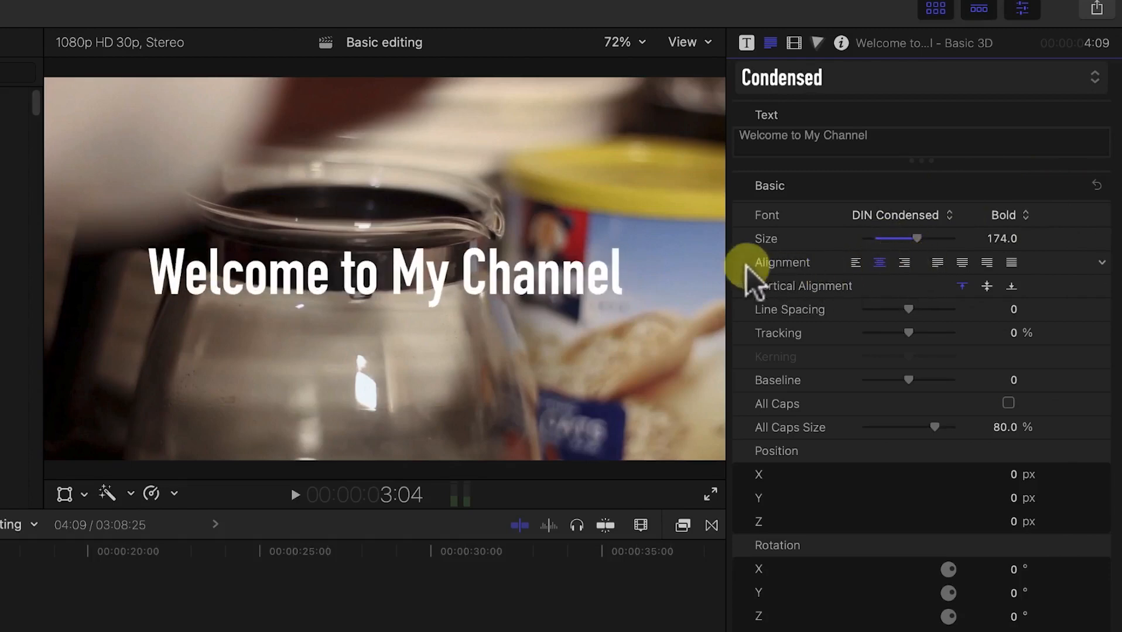
Try left and right alignment on the title text and return it to centre alignment.
{"action": "left_click", "coordinate": [854, 261]}
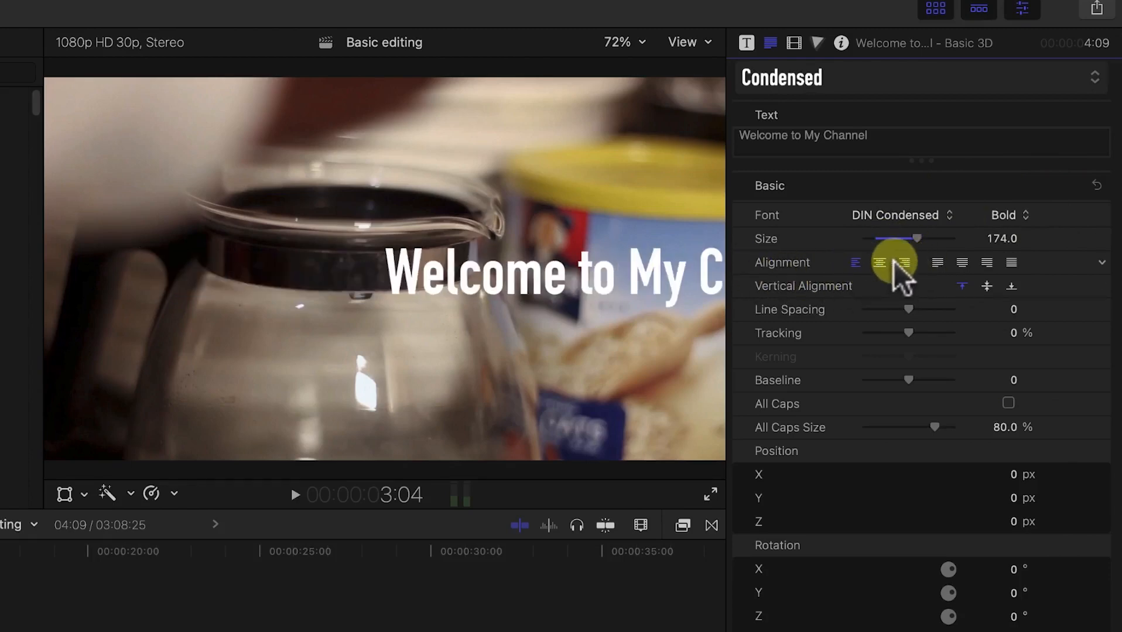
{"action": "left_click", "coordinate": [880, 263]}
{"action": "left_click", "coordinate": [906, 262]}
{"action": "left_click", "coordinate": [880, 263]}
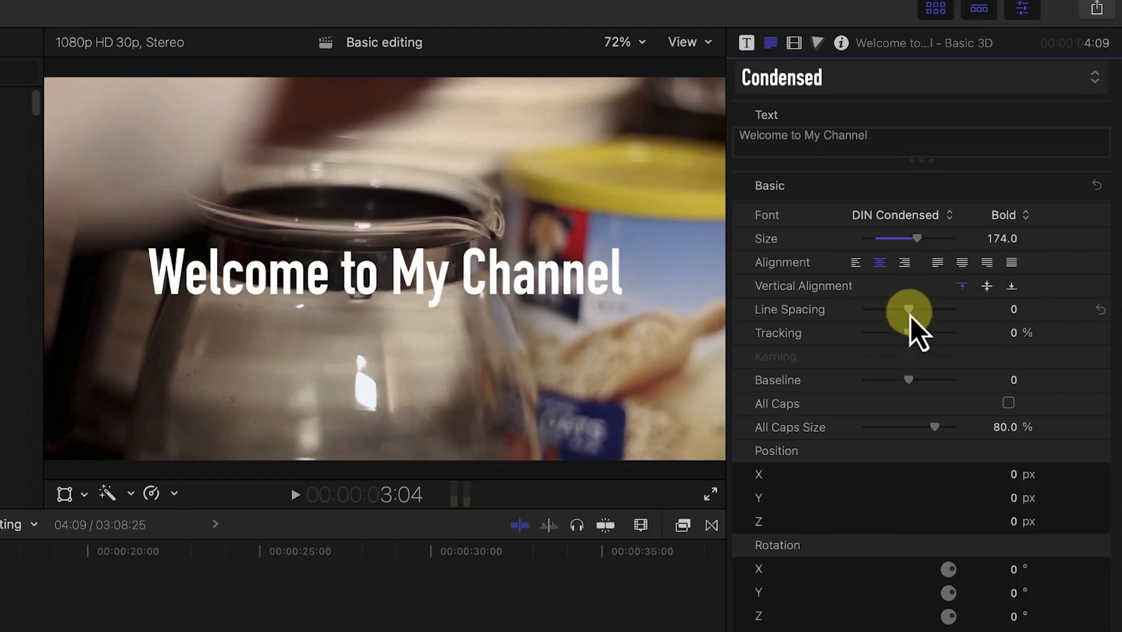
Set the title's line spacing to 11.
{"action": "mouse_move", "coordinate": [908, 315]}
{"action": "left_mouse_down"}
{"action": "mouse_move", "coordinate": [900, 304]}
{"action": "mouse_move", "coordinate": [913, 311]}
{"action": "left_mouse_up"}
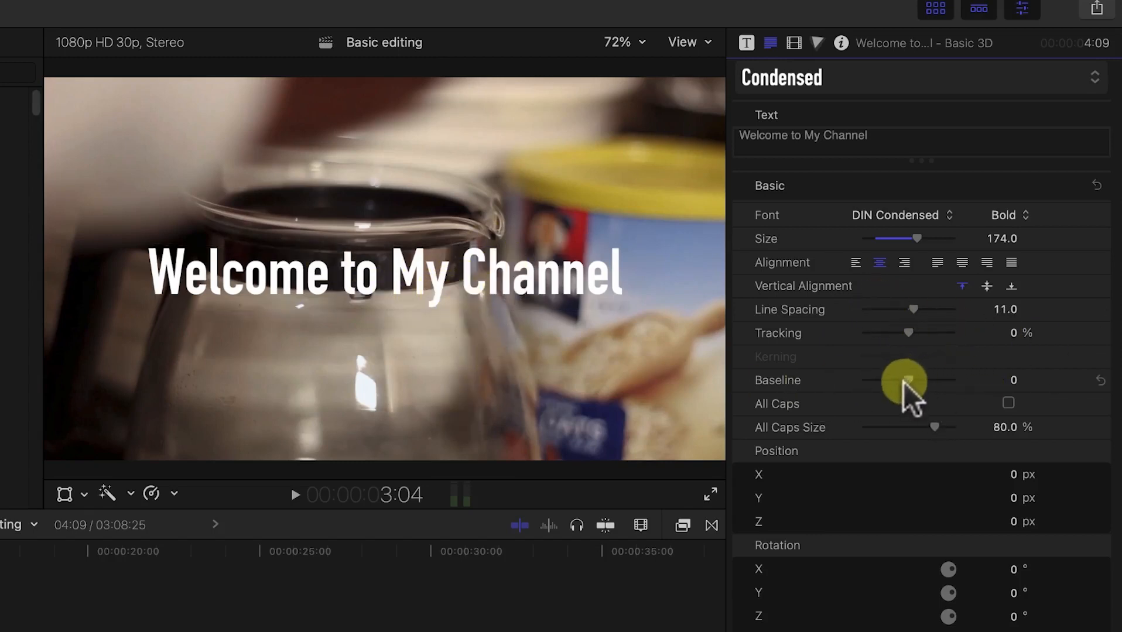
Try a baseline shift and All Caps on the title, restoring both settings.
{"action": "mouse_move", "coordinate": [908, 381]}
{"action": "left_mouse_down"}
{"action": "mouse_move", "coordinate": [953, 393]}
{"action": "mouse_move", "coordinate": [862, 389]}
{"action": "mouse_move", "coordinate": [910, 389]}
{"action": "left_mouse_up"}
{"action": "left_click", "coordinate": [1101, 383]}
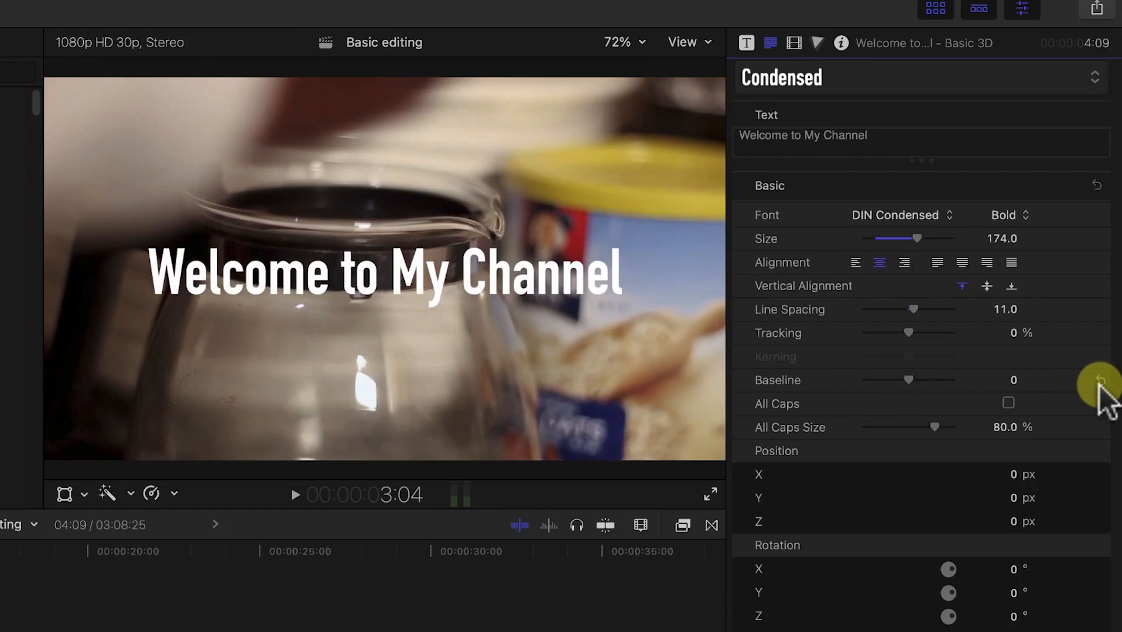
{"action": "left_click", "coordinate": [1008, 404]}
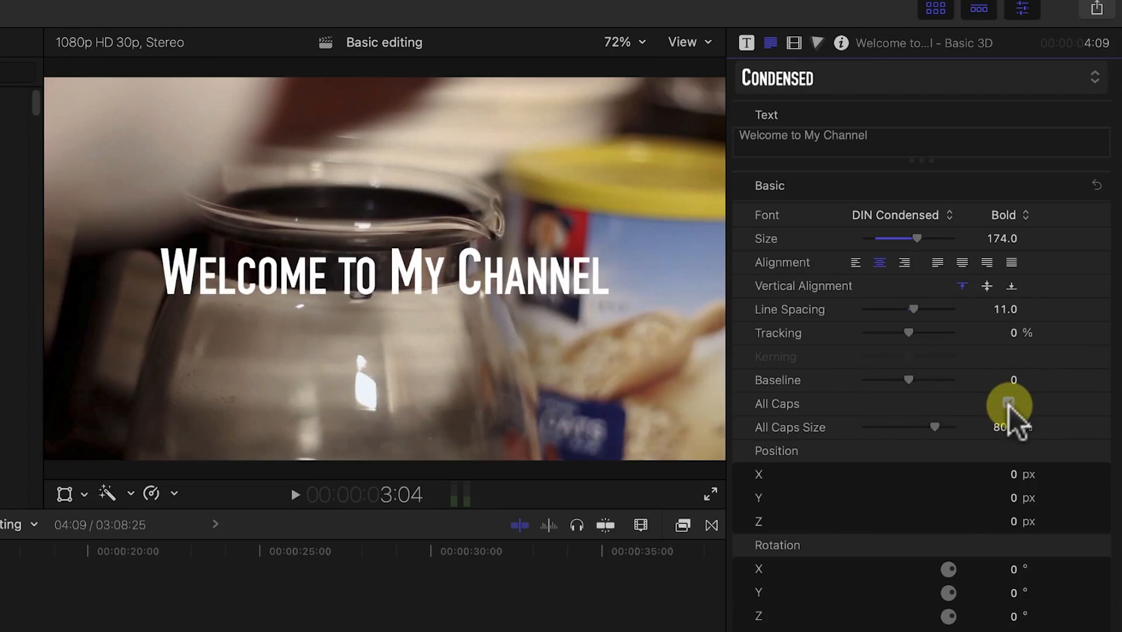
{"action": "left_click", "coordinate": [1008, 404]}
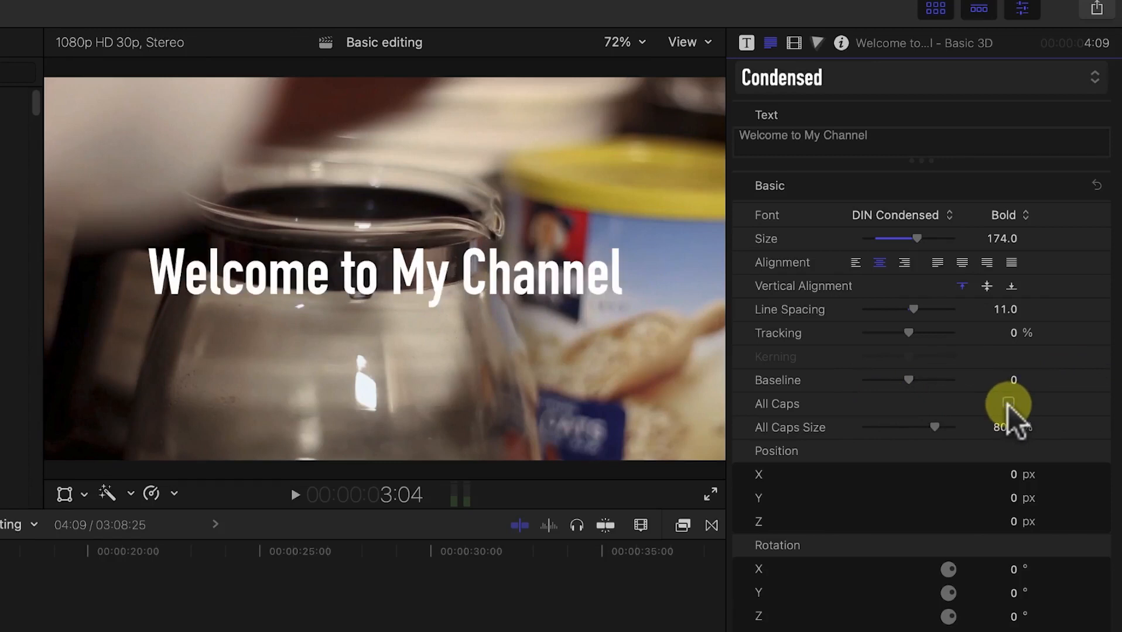
Turn on All Caps for the title and set the All Caps Size to 79.54%.
{"action": "left_click", "coordinate": [936, 429]}
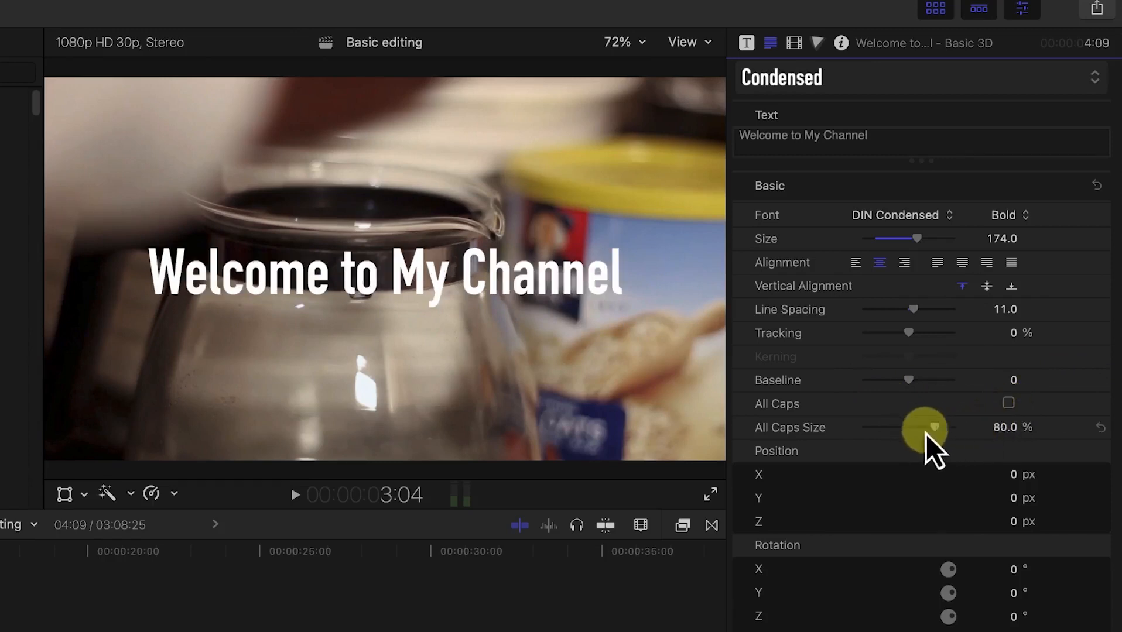
{"action": "left_click", "coordinate": [1008, 404]}
{"action": "left_click", "coordinate": [940, 427]}
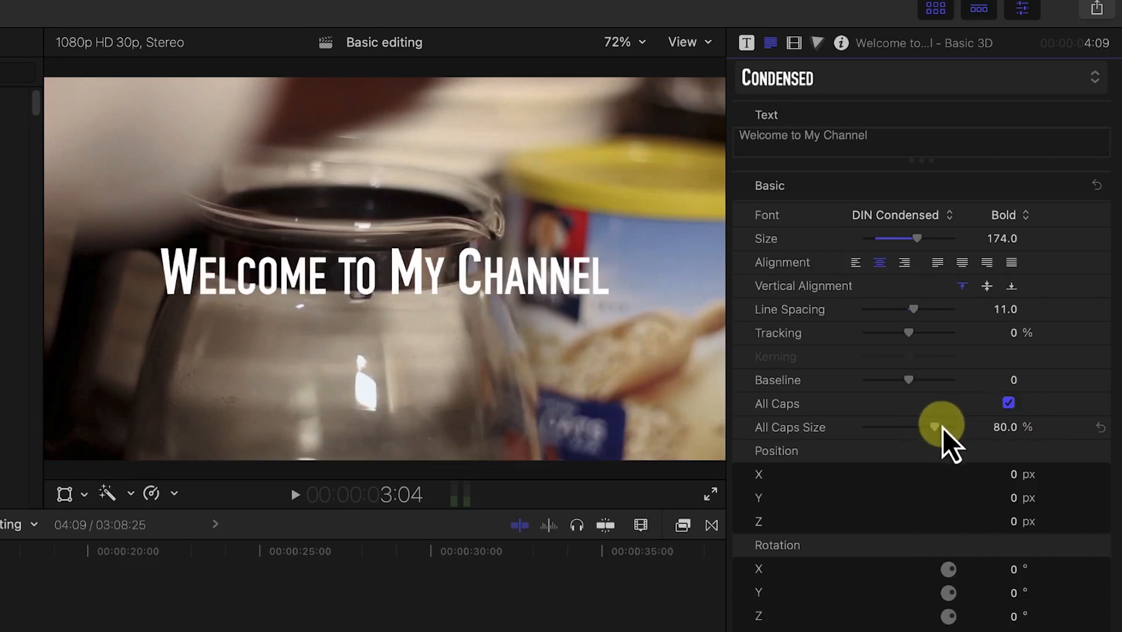
{"action": "mouse_move", "coordinate": [933, 430]}
{"action": "left_mouse_down"}
{"action": "mouse_move", "coordinate": [903, 422]}
{"action": "mouse_move", "coordinate": [932, 429]}
{"action": "left_mouse_up"}
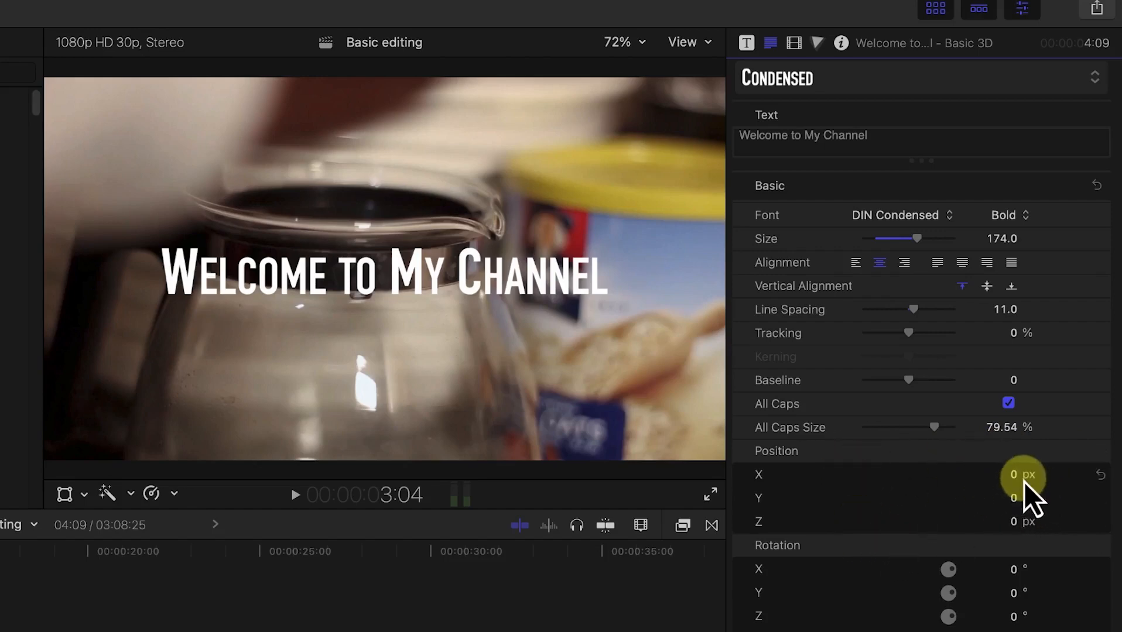
Try moving the title to X -88 px, Y -47 px and Z 2.74 px, resetting all three position values.
{"action": "left_click_drag", "start_coordinate": [1017, 479], "coordinate": [1036, 587]}
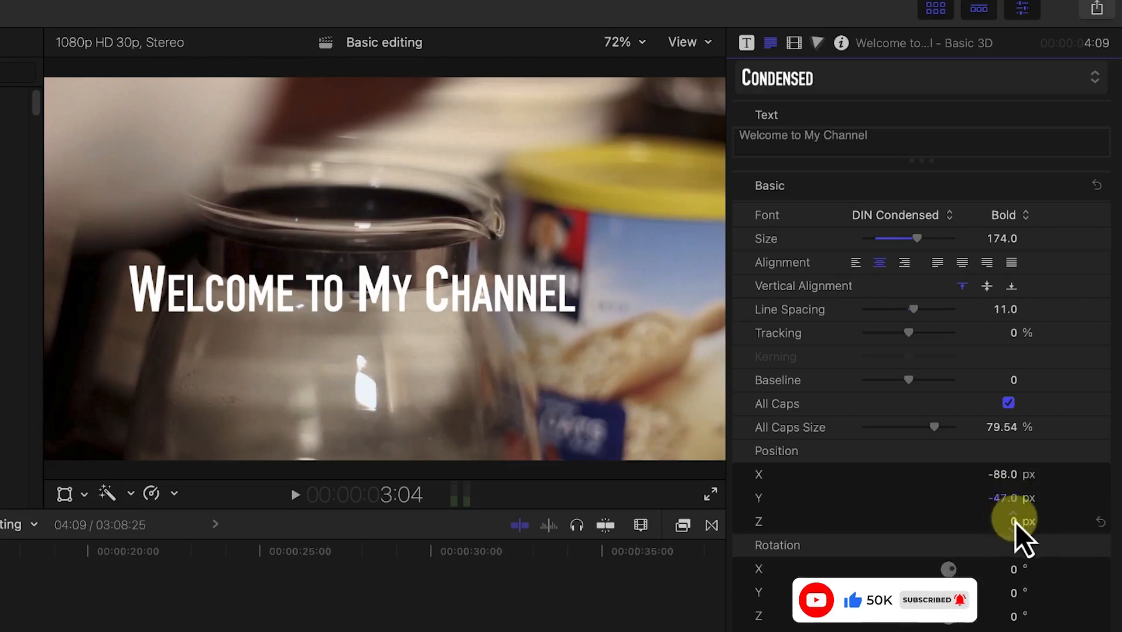
{"action": "left_click_drag", "start_coordinate": [1017, 523], "coordinate": [1103, 489]}
{"action": "left_click", "coordinate": [1102, 476]}
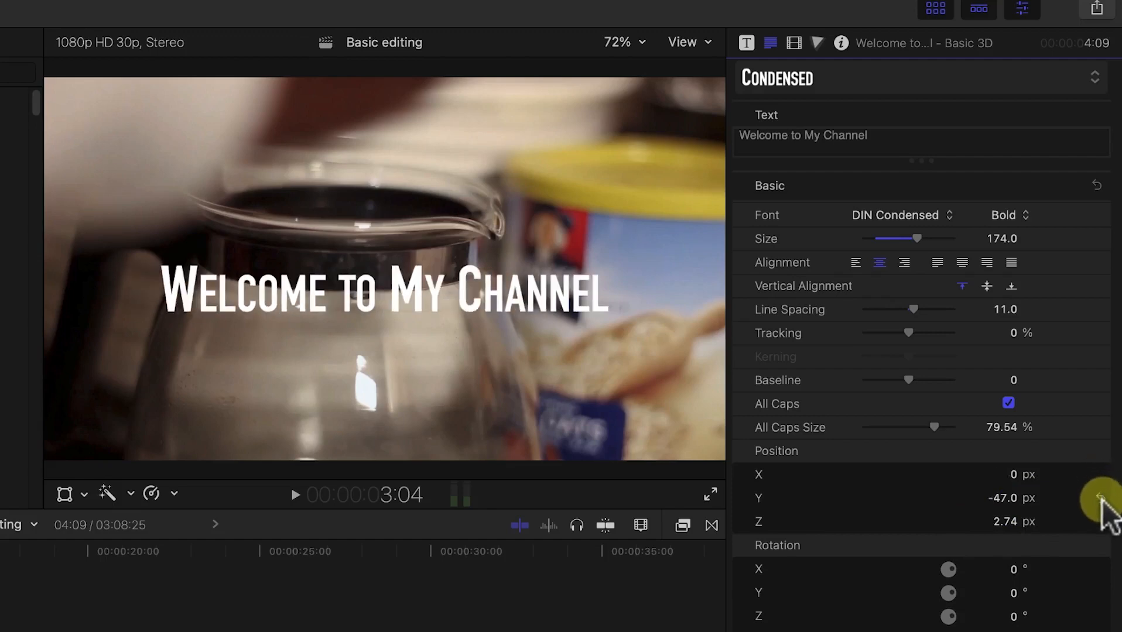
{"action": "left_click", "coordinate": [1103, 501]}
{"action": "left_click", "coordinate": [1101, 522]}
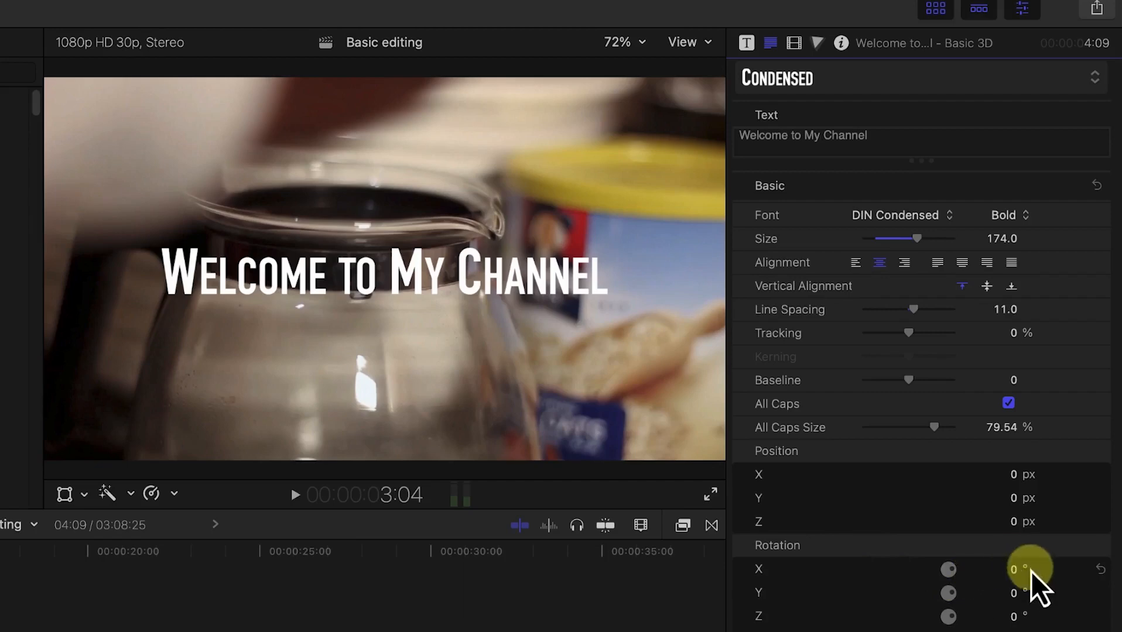
Set the title's rotation to X 1.7°, Y 3.0°, Z 1.3° and its scale to X 110.01%, Y 109.25%, Z 135.9%.
{"action": "left_click", "coordinate": [1014, 568]}
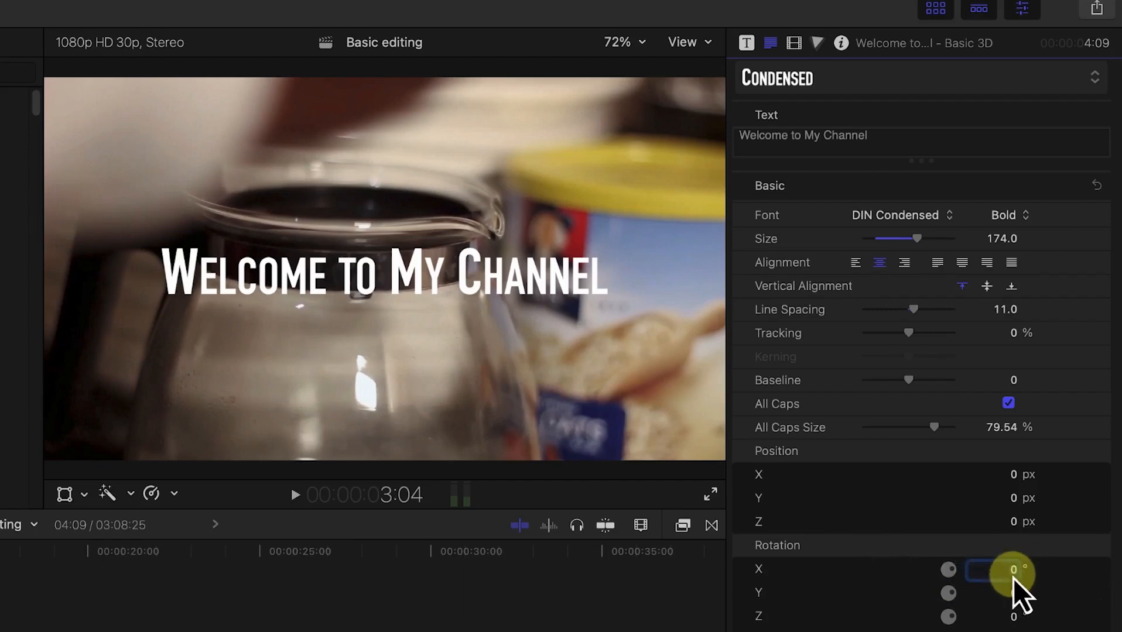
{"action": "left_click_drag", "start_coordinate": [1010, 570], "coordinate": [1011, 568]}
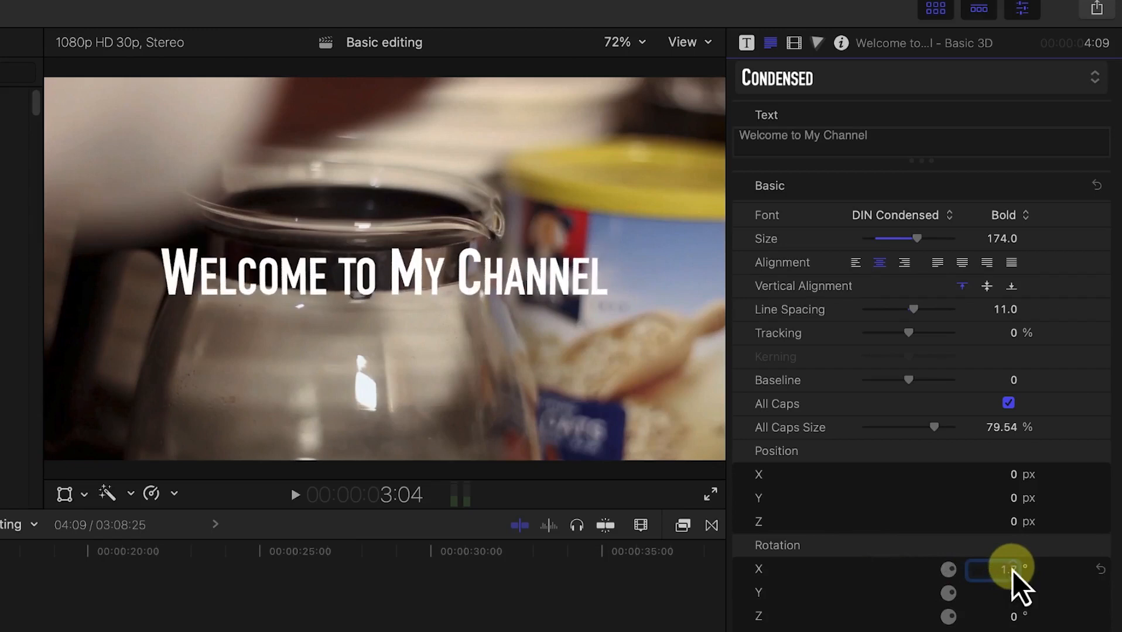
{"action": "left_click_drag", "start_coordinate": [1009, 594], "coordinate": [1009, 593]}
{"action": "left_click", "coordinate": [1008, 619]}
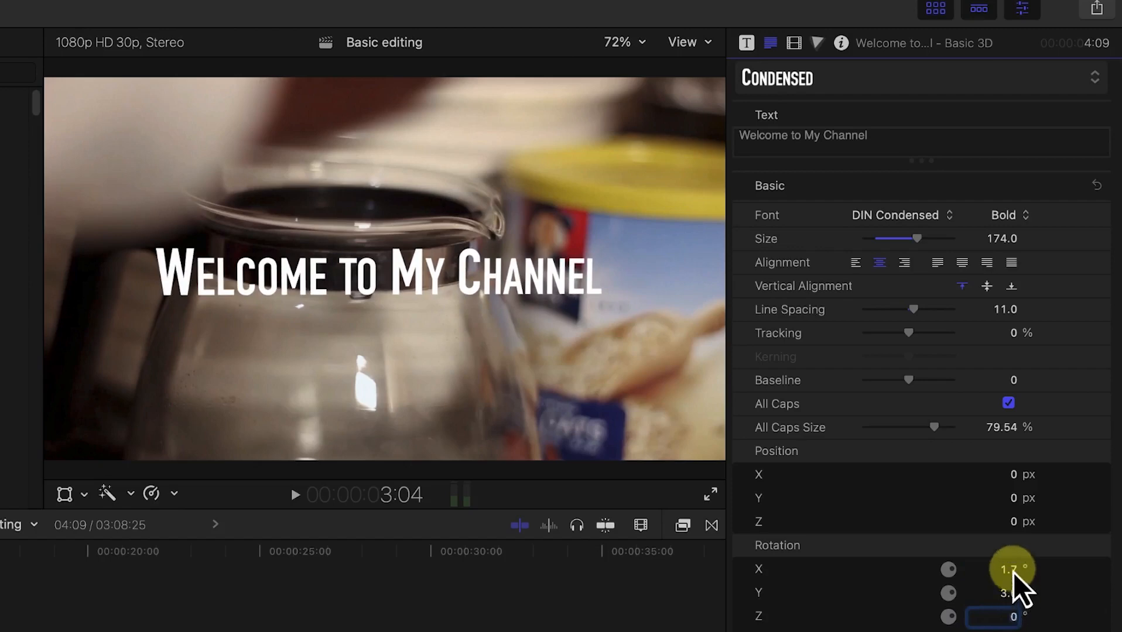
{"action": "left_click_drag", "start_coordinate": [1014, 614], "coordinate": [1016, 618]}
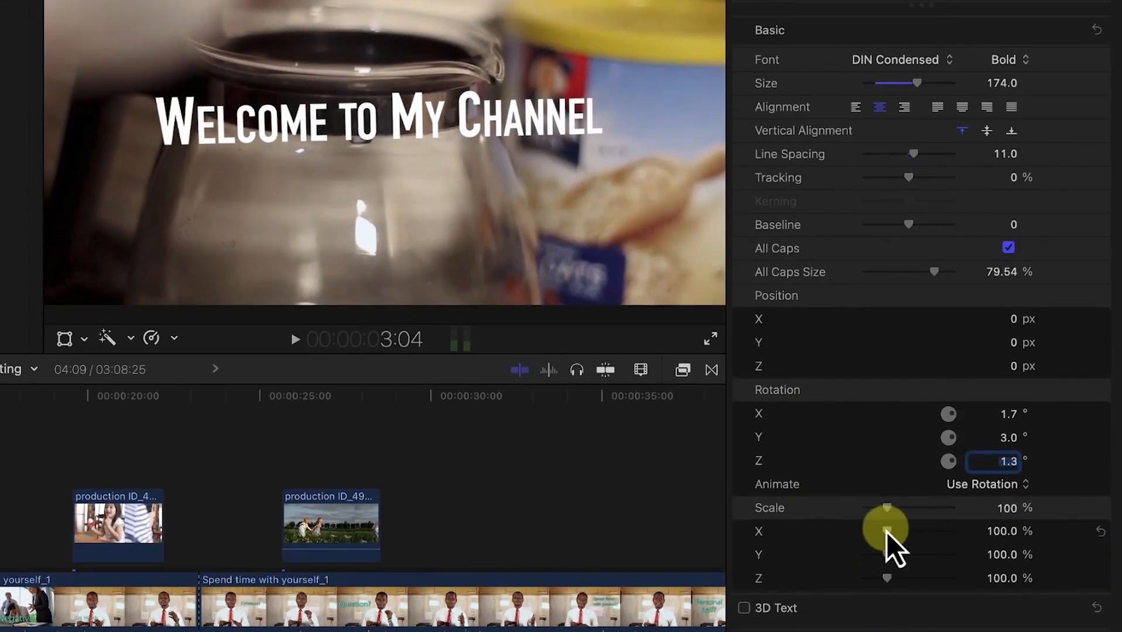
{"action": "left_click_drag", "start_coordinate": [886, 532], "coordinate": [896, 585]}
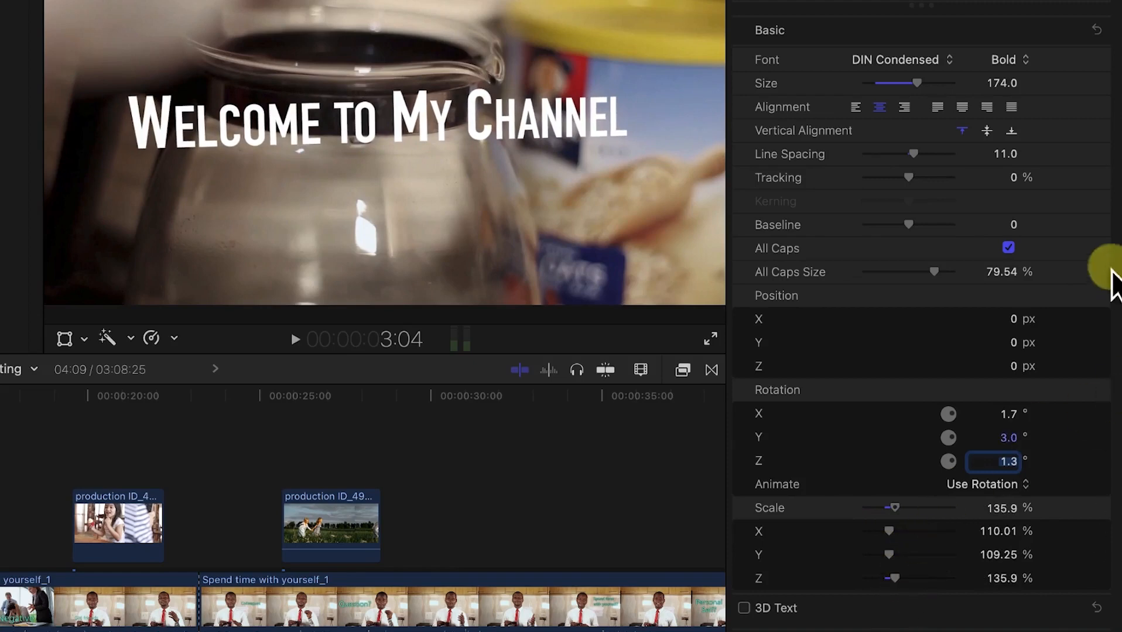
{"action": "left_click", "coordinate": [1074, 30]}
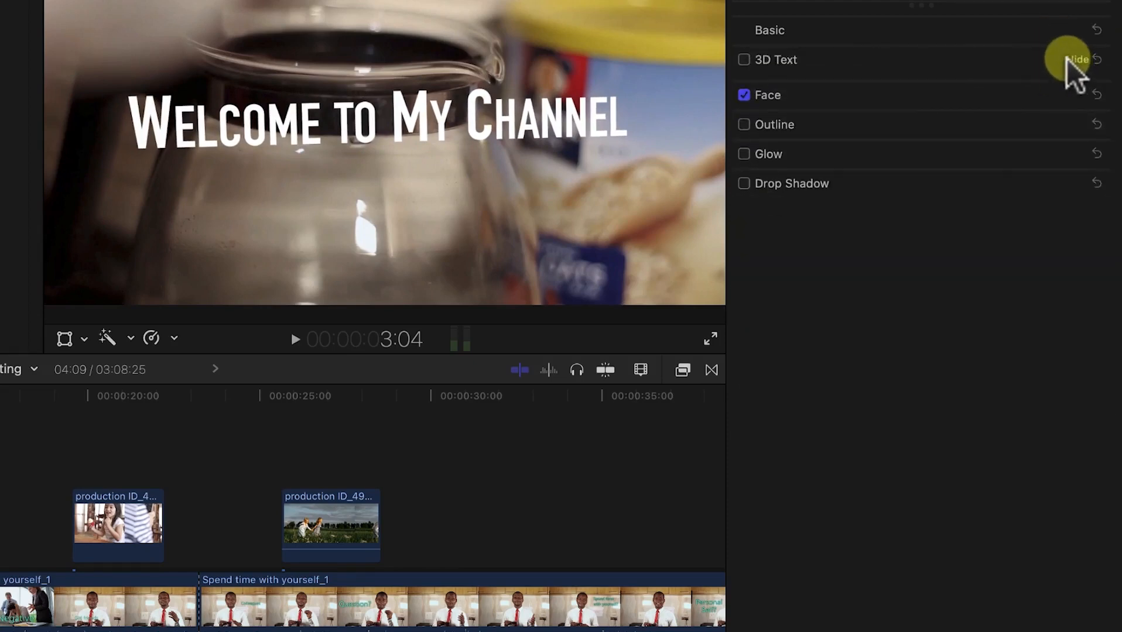
Turn on 3D Text for the title with depth 0, centered depth direction and weight 0.55.
{"action": "left_click", "coordinate": [1071, 59]}
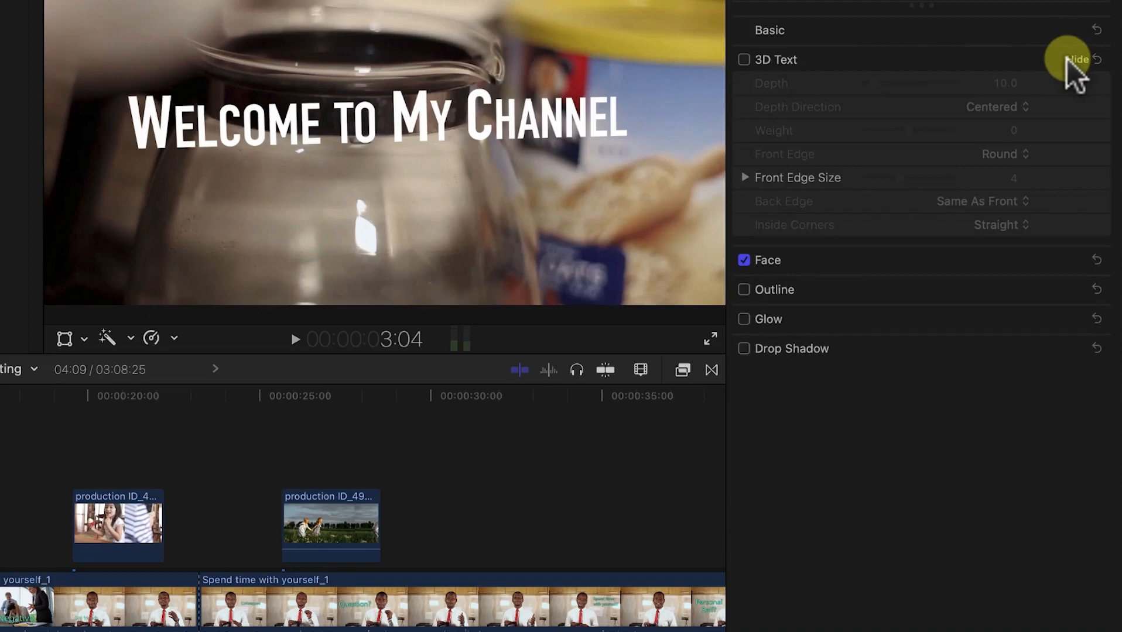
{"action": "left_click", "coordinate": [744, 60]}
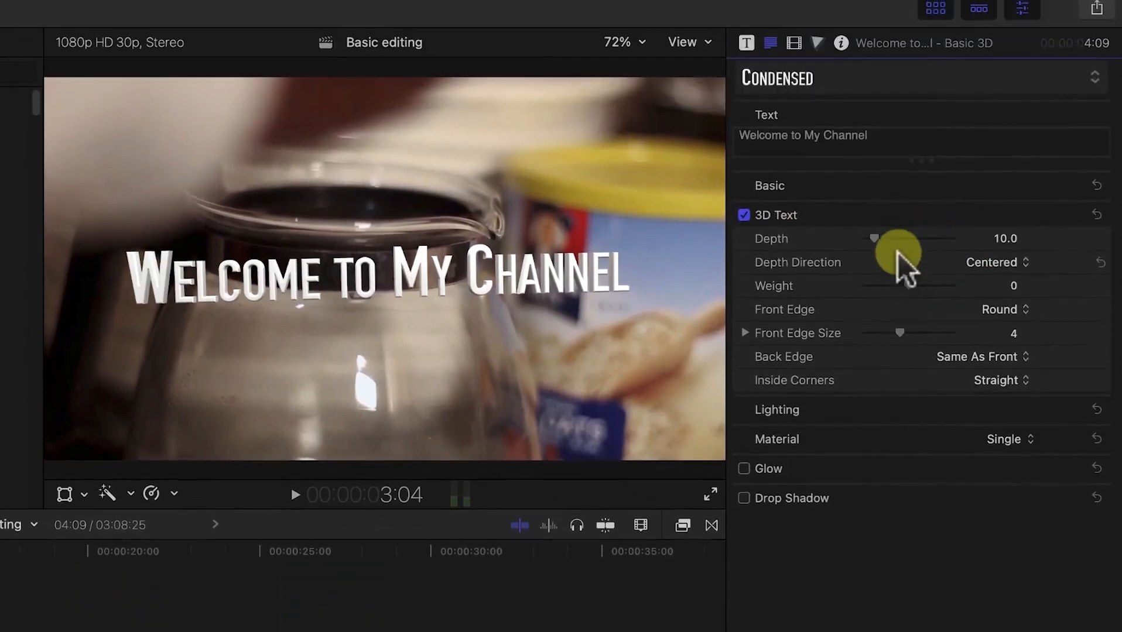
{"action": "mouse_move", "coordinate": [874, 241]}
{"action": "left_mouse_down"}
{"action": "mouse_move", "coordinate": [907, 246]}
{"action": "mouse_move", "coordinate": [862, 241]}
{"action": "left_mouse_up"}
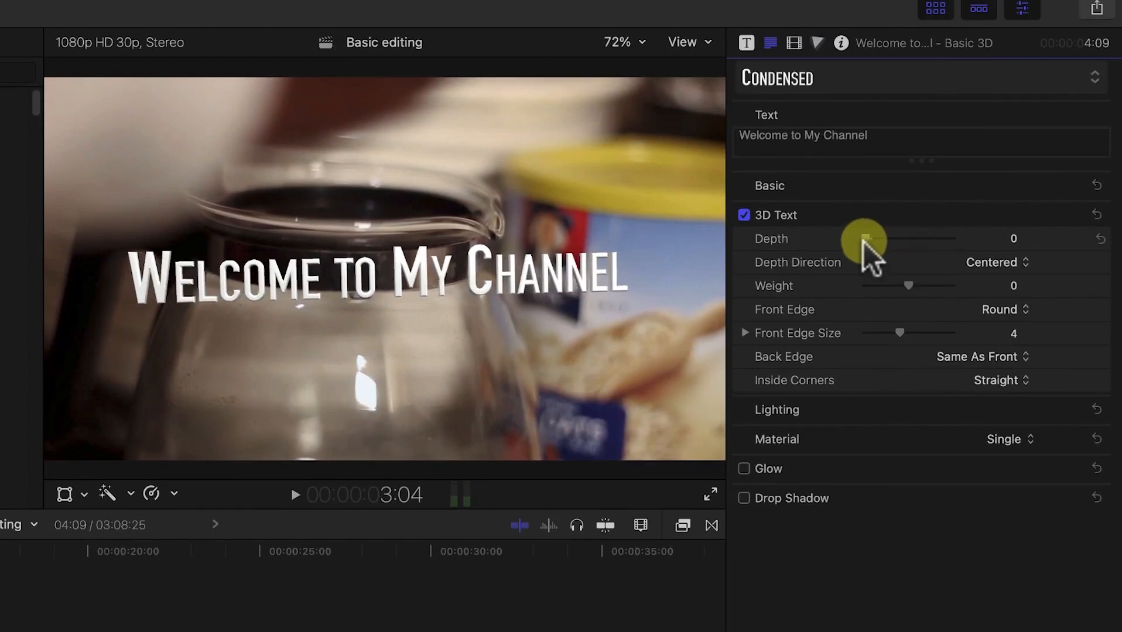
{"action": "left_click", "coordinate": [986, 264]}
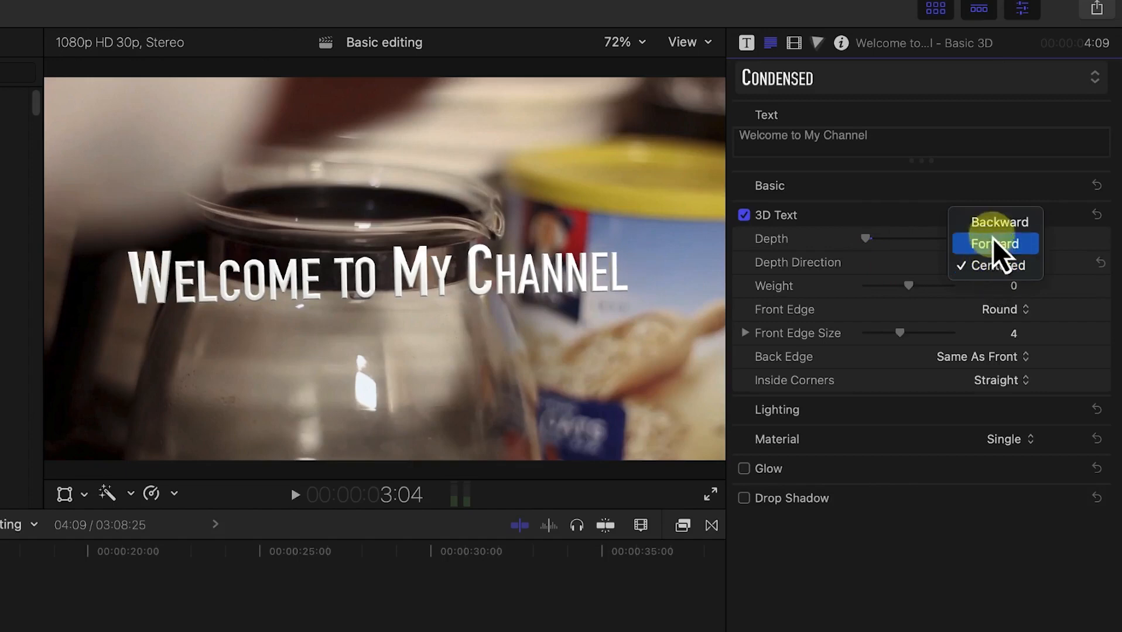
{"action": "left_click", "coordinate": [1087, 293]}
{"action": "left_click_drag", "start_coordinate": [912, 284], "coordinate": [918, 317]}
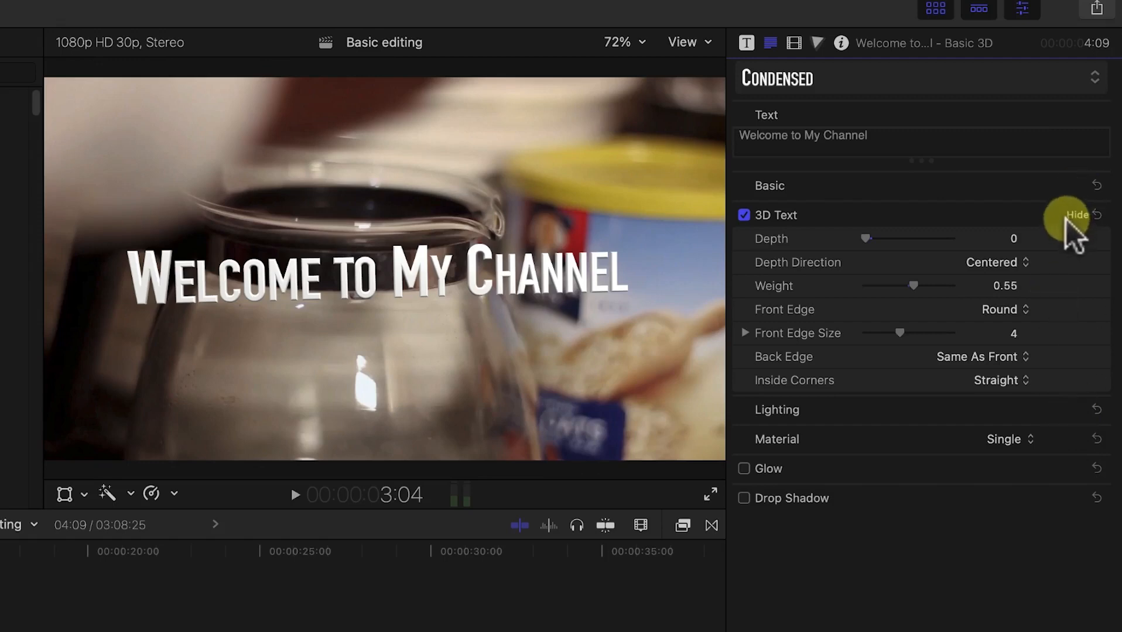
{"action": "left_click", "coordinate": [1074, 215]}
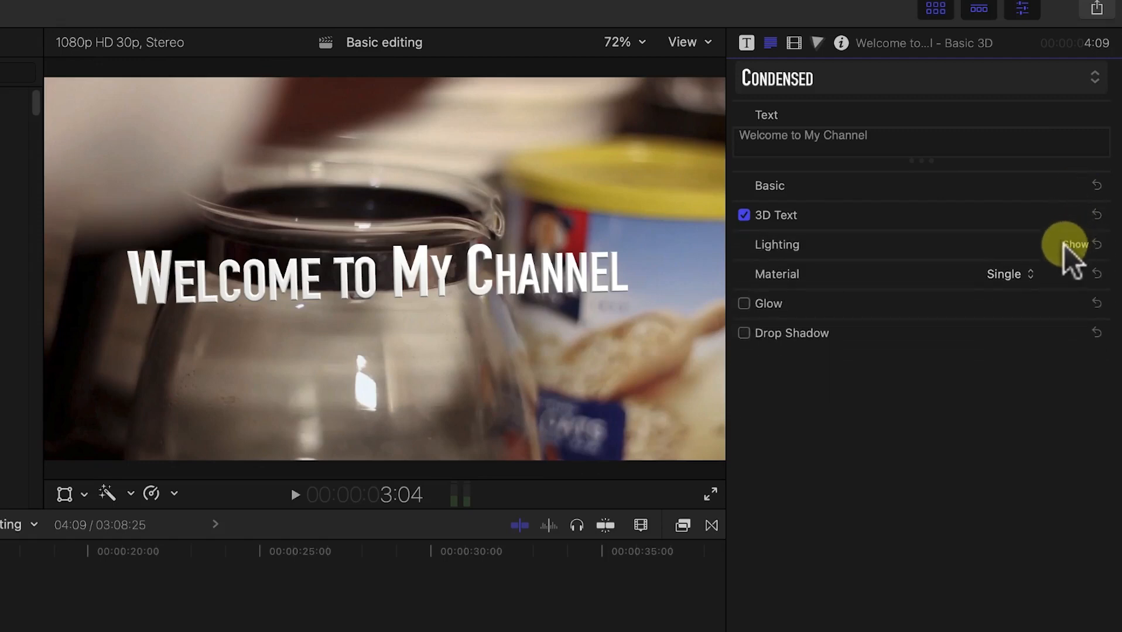
Try adjusting the 3D title's lighting intensity and browse the lighting styles, keeping Standard at 100%.
{"action": "left_click", "coordinate": [1075, 245]}
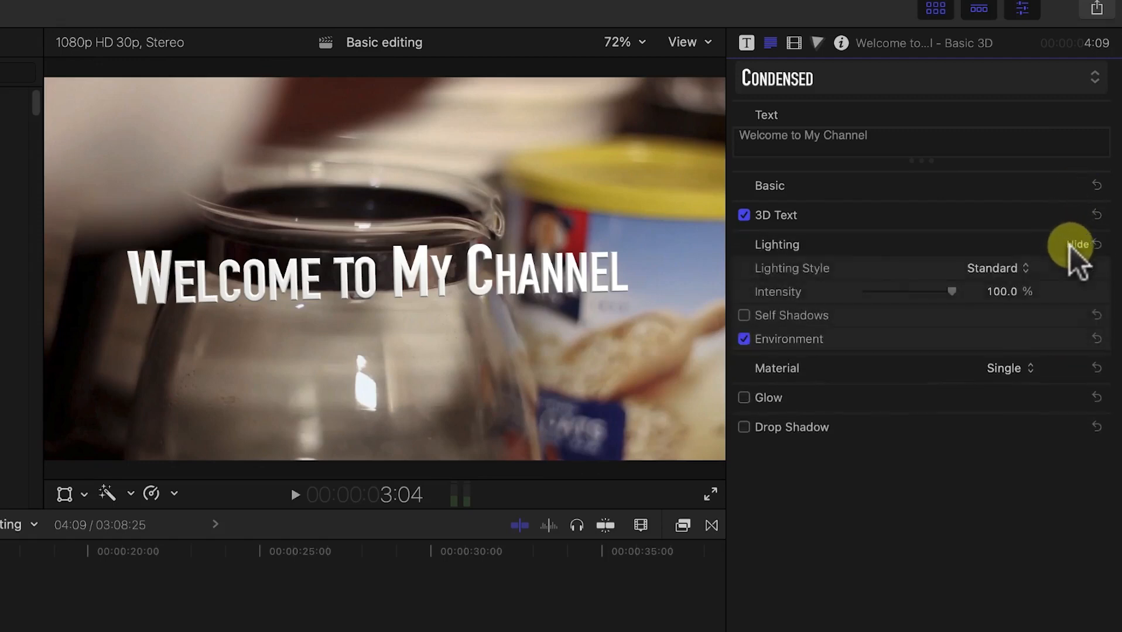
{"action": "left_click_drag", "start_coordinate": [953, 291], "coordinate": [990, 275]}
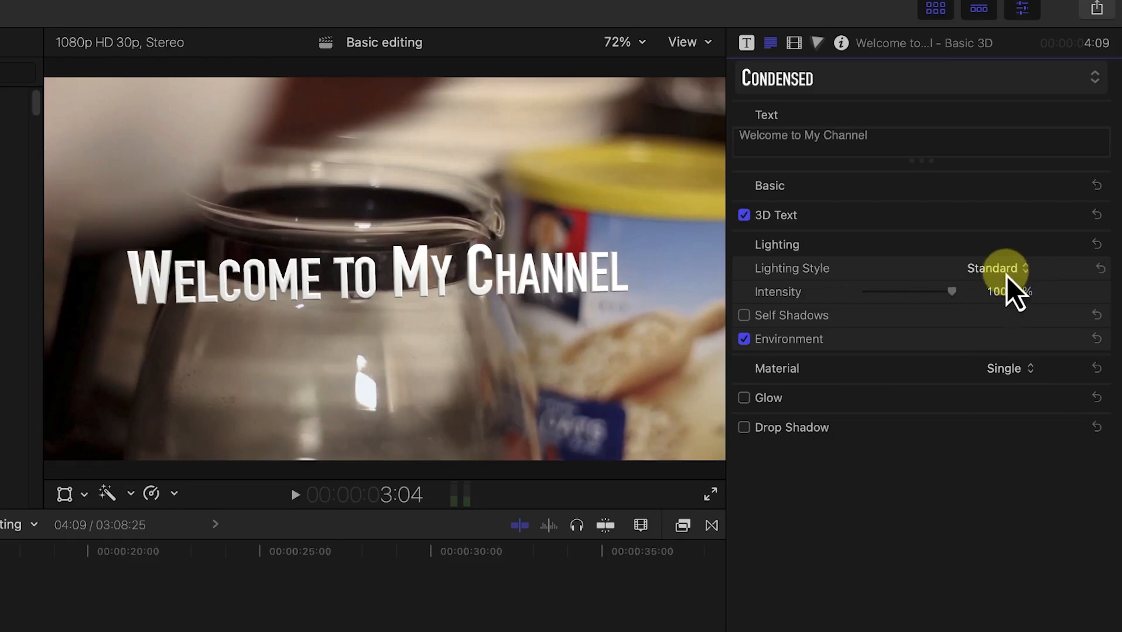
{"action": "left_click", "coordinate": [1003, 272]}
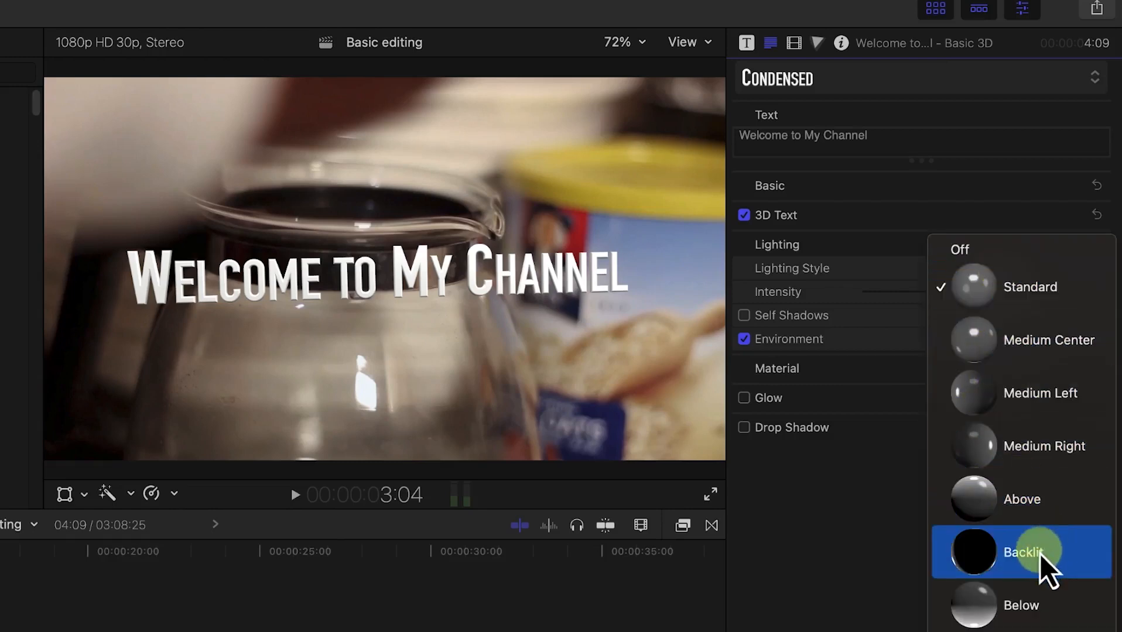
{"action": "left_click", "coordinate": [874, 527]}
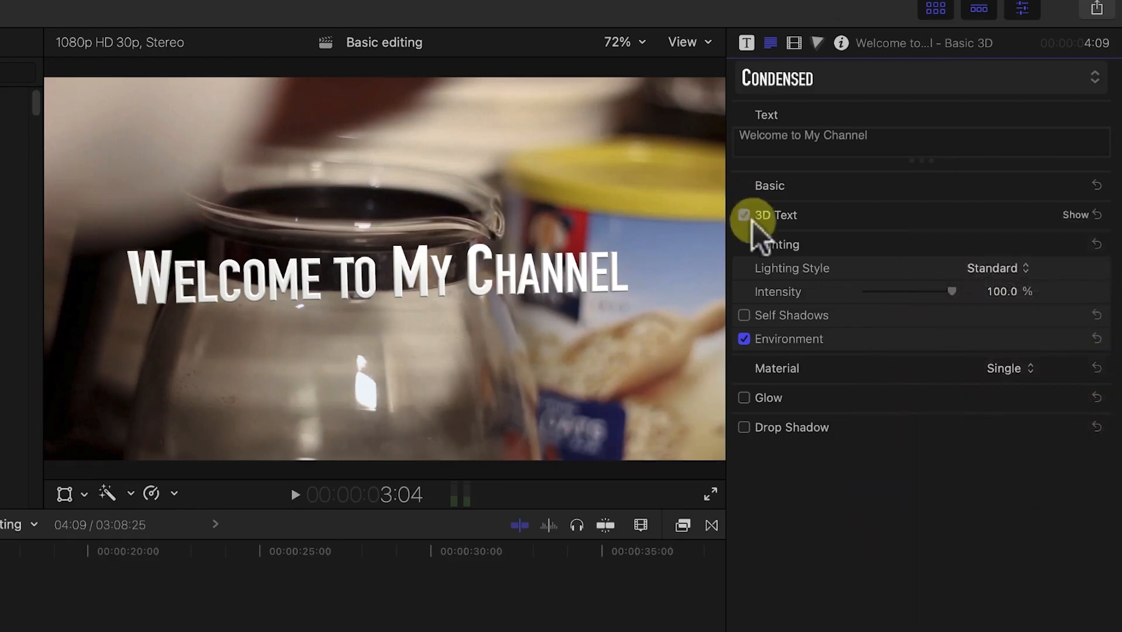
Turn on Self Shadows for the 3D title with 100% opacity and a softness of 79.
{"action": "left_click", "coordinate": [745, 316]}
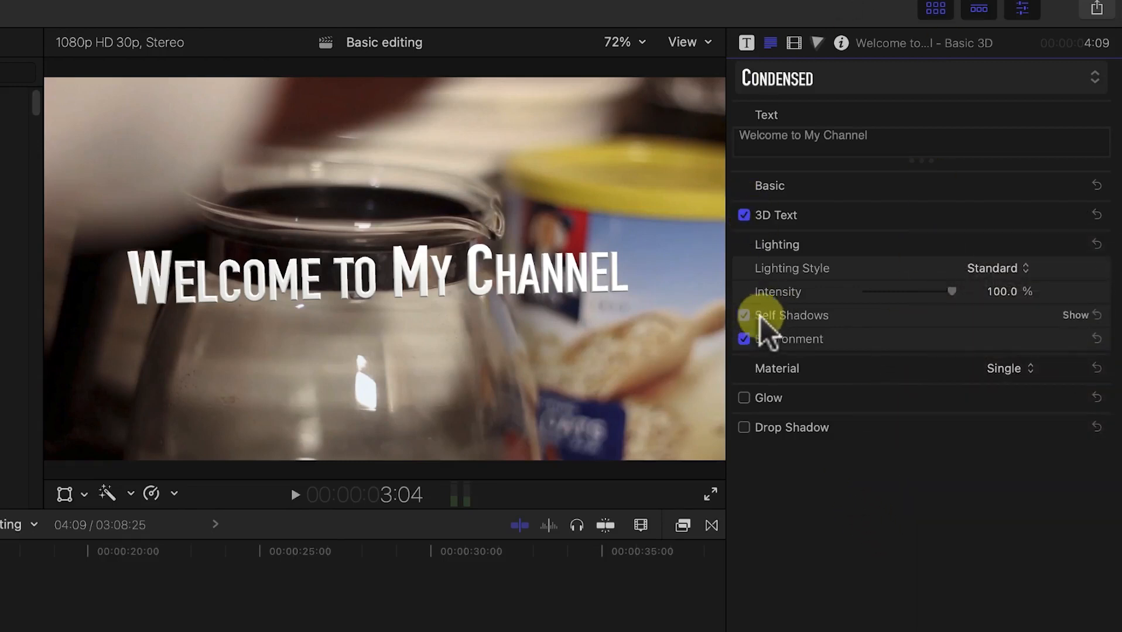
{"action": "left_click", "coordinate": [1075, 316]}
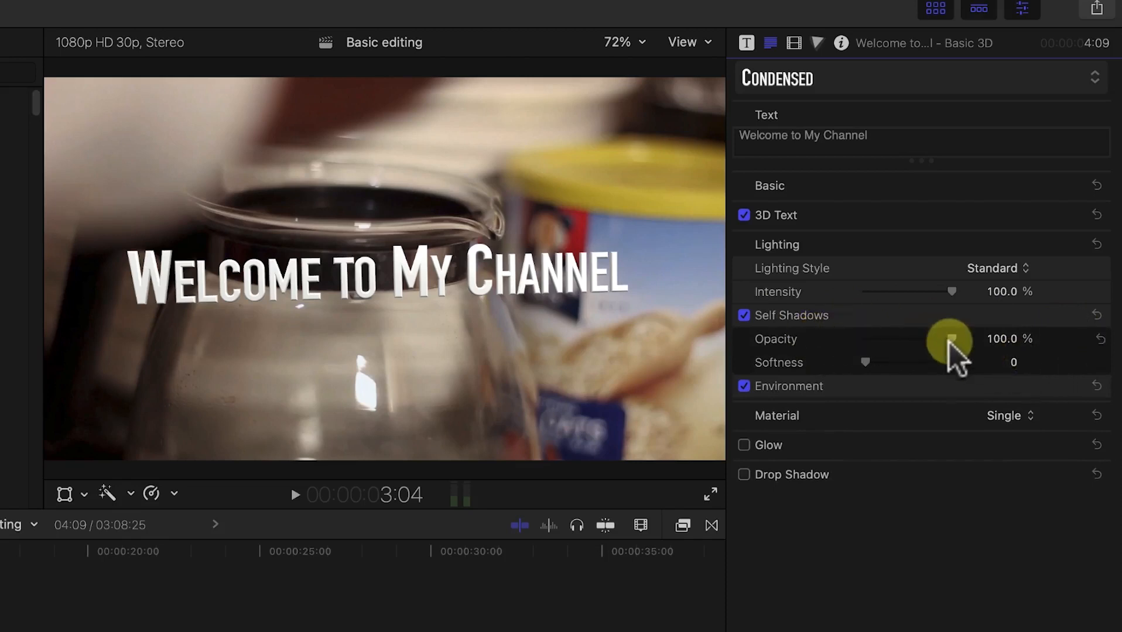
{"action": "left_click_drag", "start_coordinate": [952, 340], "coordinate": [987, 347]}
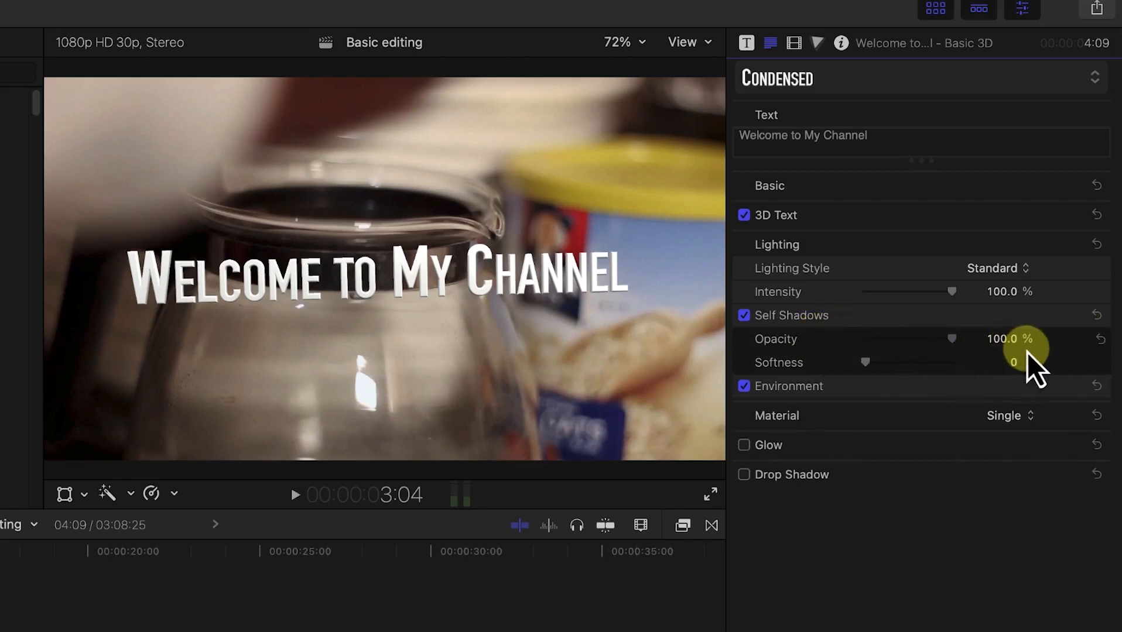
{"action": "left_click_drag", "start_coordinate": [865, 363], "coordinate": [936, 367]}
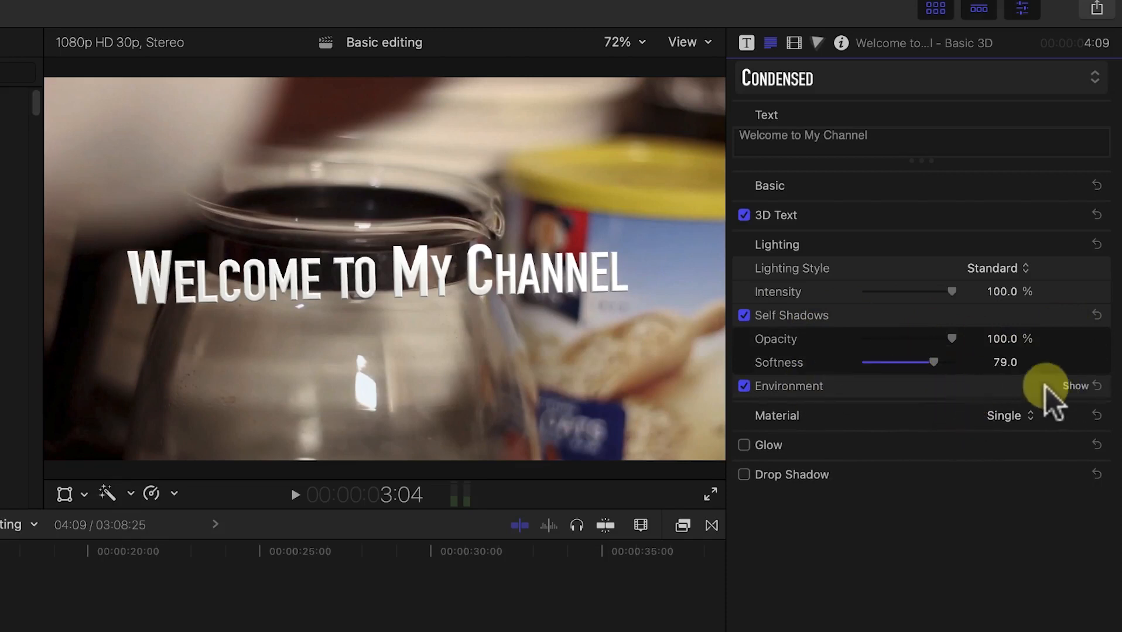
Look over the 3D title's Environment settings, collapse them, and show its Material settings.
{"action": "left_click", "coordinate": [1071, 386]}
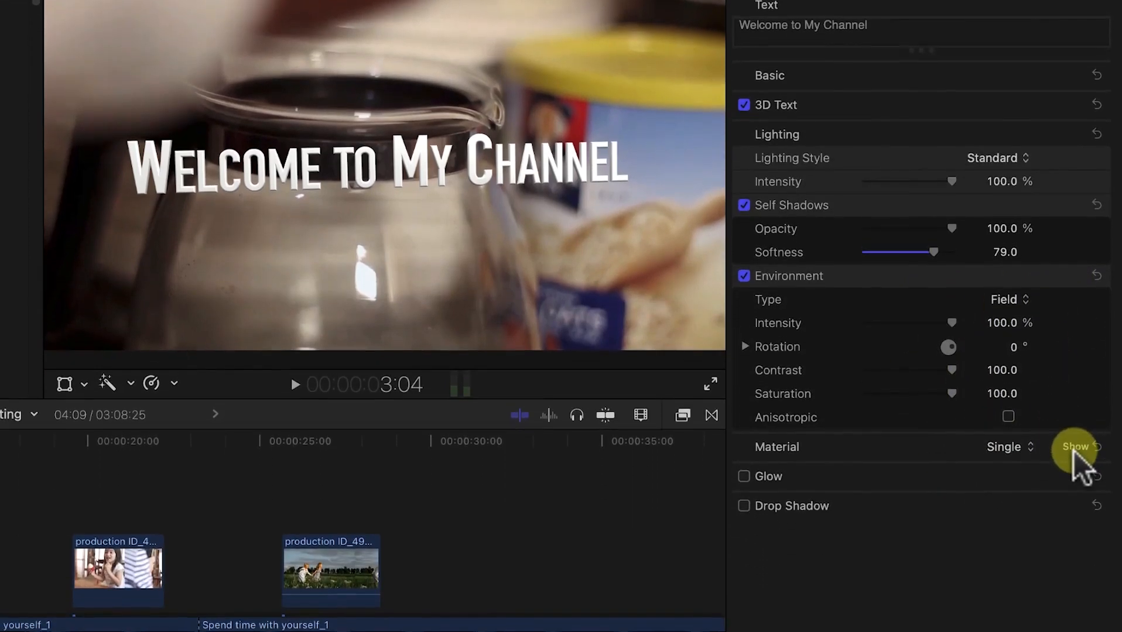
{"action": "left_click", "coordinate": [1076, 557]}
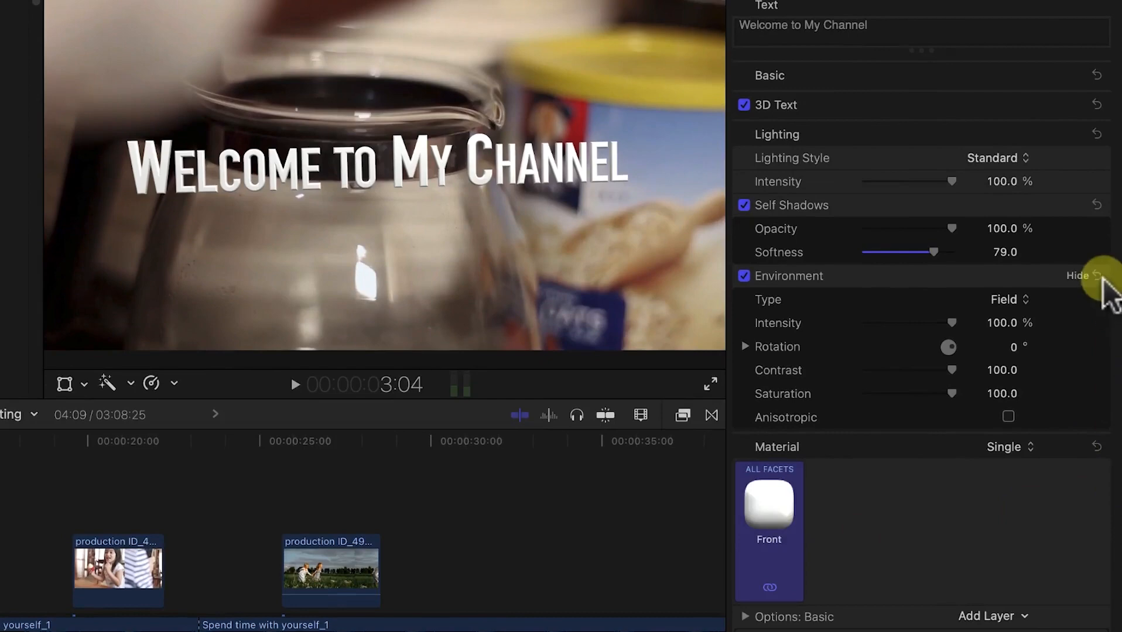
{"action": "left_click", "coordinate": [1086, 274]}
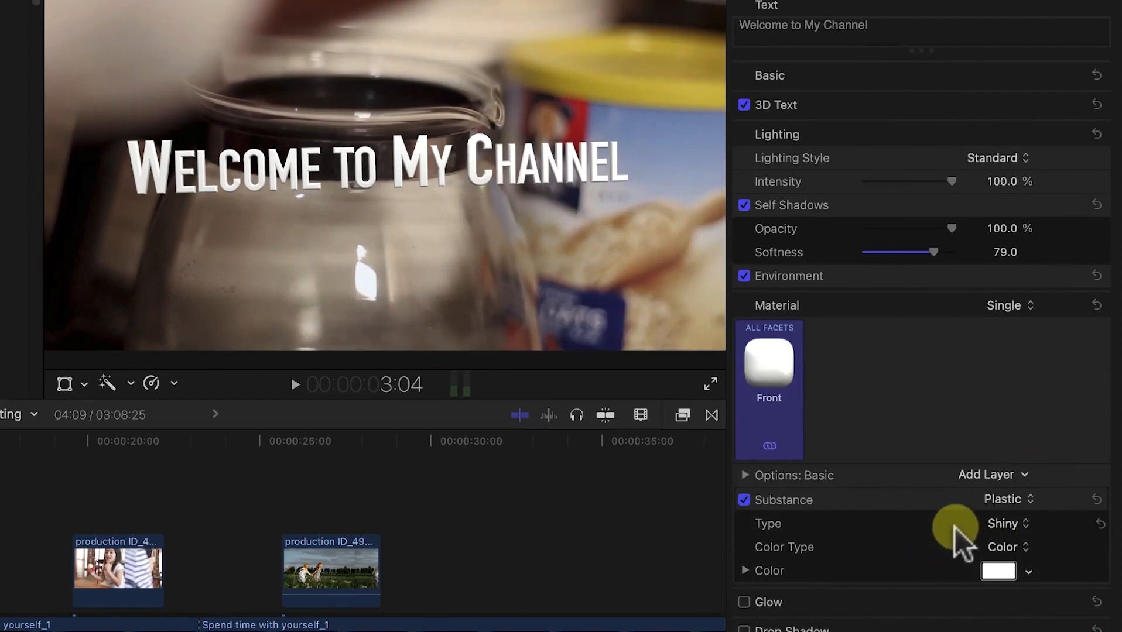
Try the Textured type for the title's plastic substance and return it to Shiny.
{"action": "left_click", "coordinate": [1008, 525]}
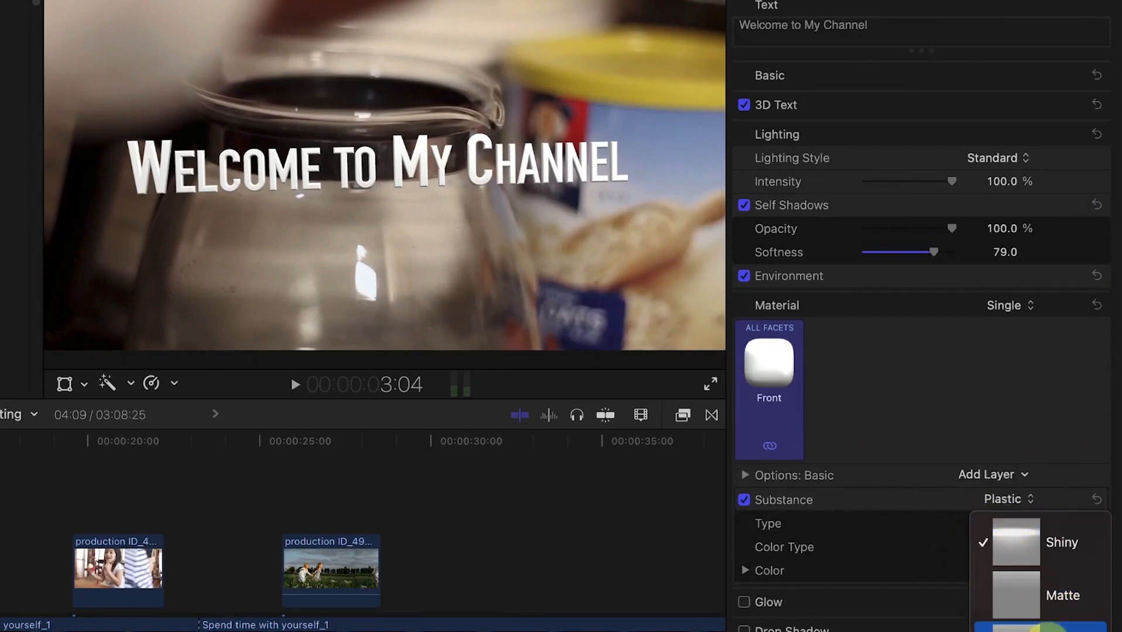
{"action": "left_click", "coordinate": [1044, 628]}
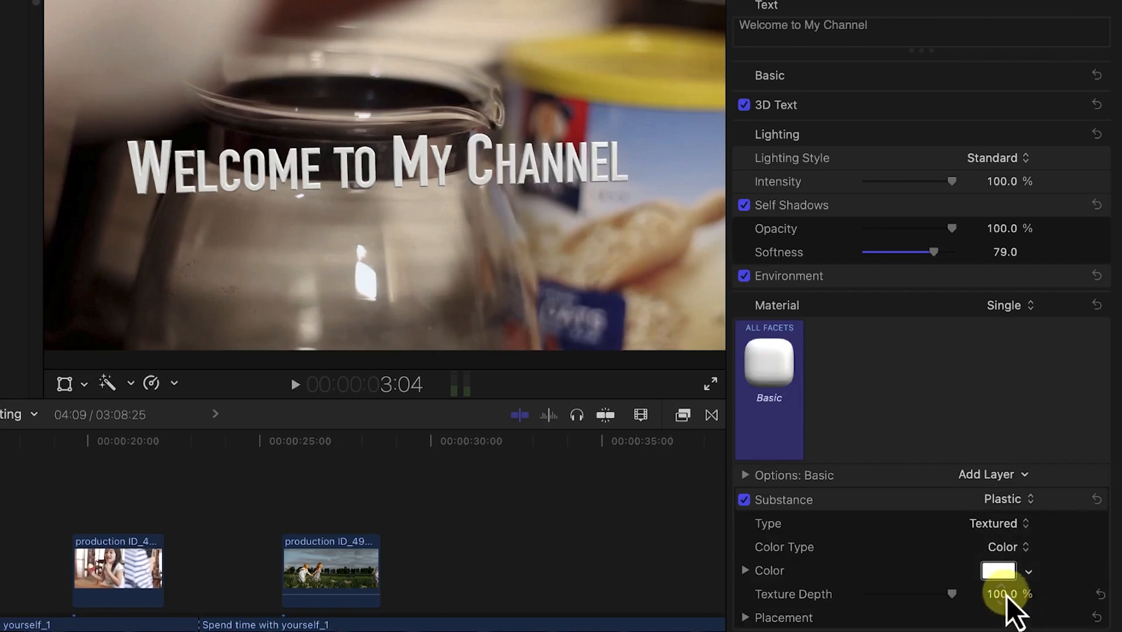
{"action": "left_click", "coordinate": [1010, 529]}
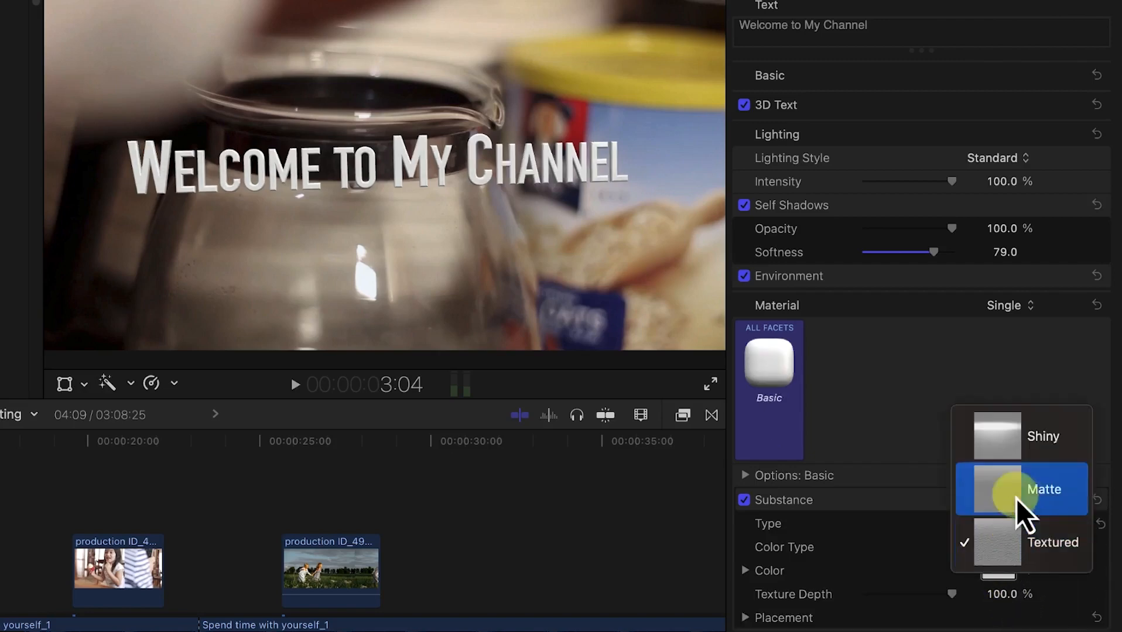
{"action": "left_click", "coordinate": [1013, 445]}
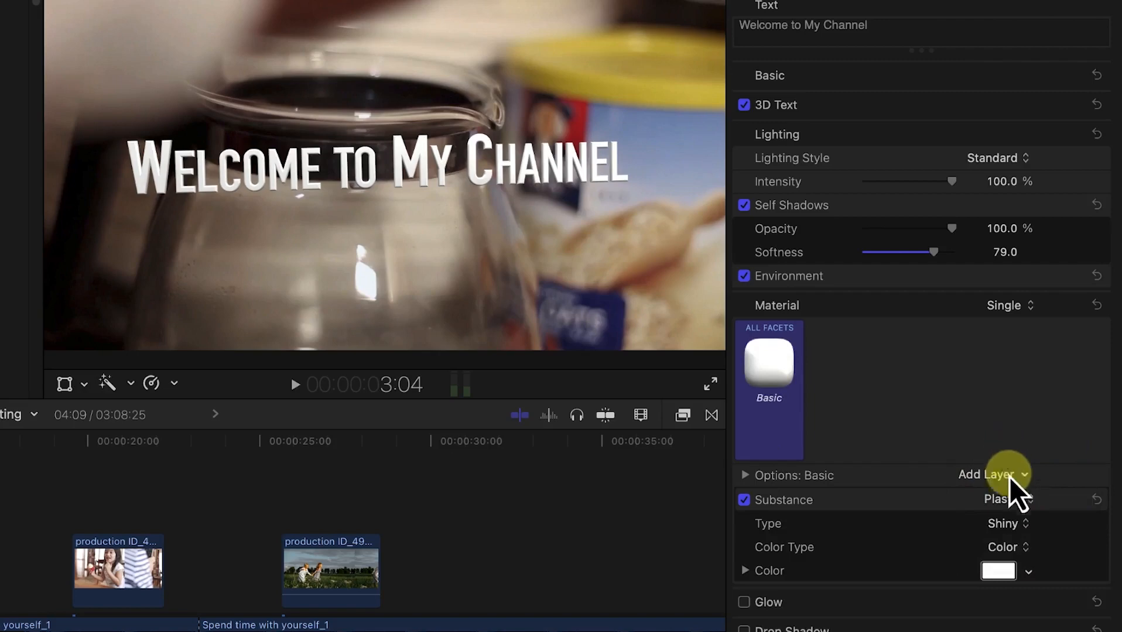
Set the colour of the title's plastic substance to a saturated magenta pink.
{"action": "left_click", "coordinate": [997, 569]}
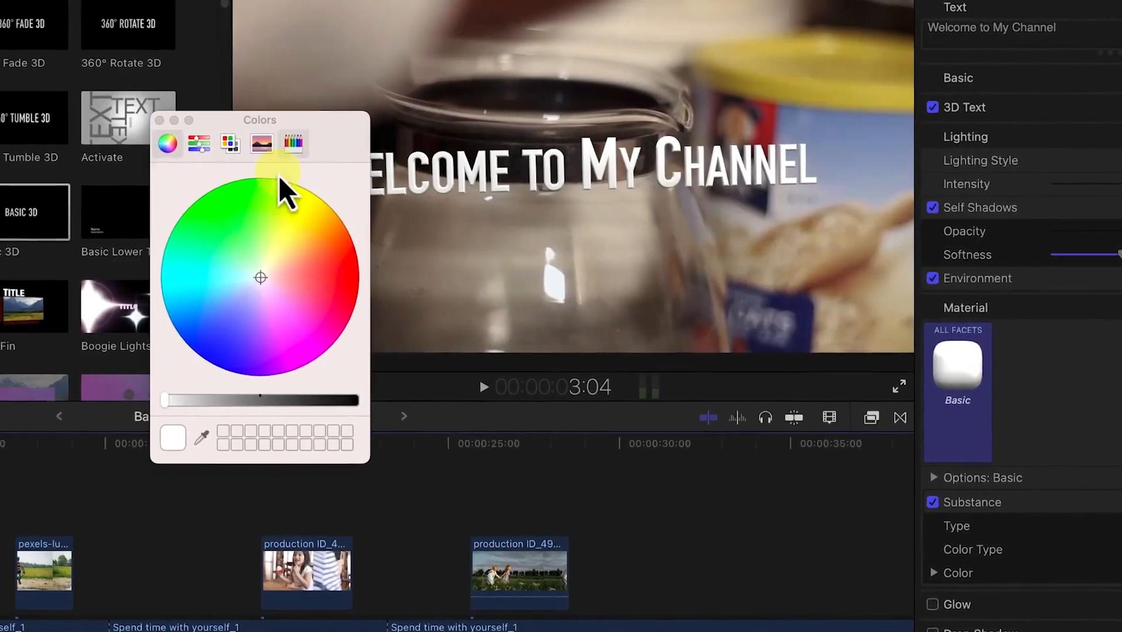
{"action": "left_click_drag", "start_coordinate": [252, 288], "coordinate": [218, 238]}
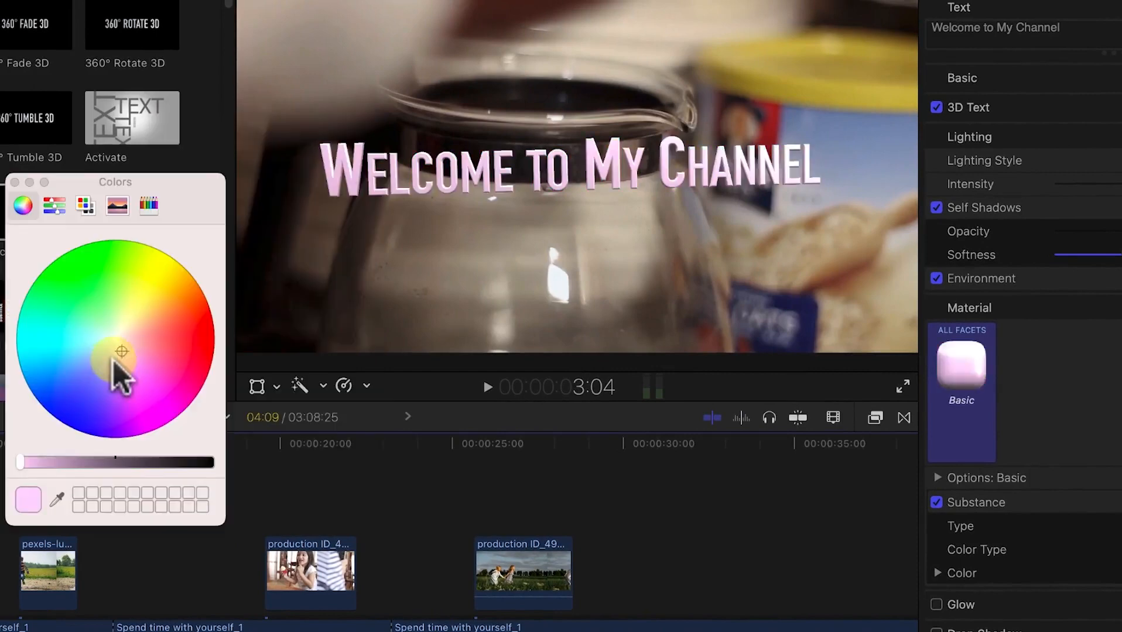
{"action": "left_click_drag", "start_coordinate": [113, 362], "coordinate": [175, 404]}
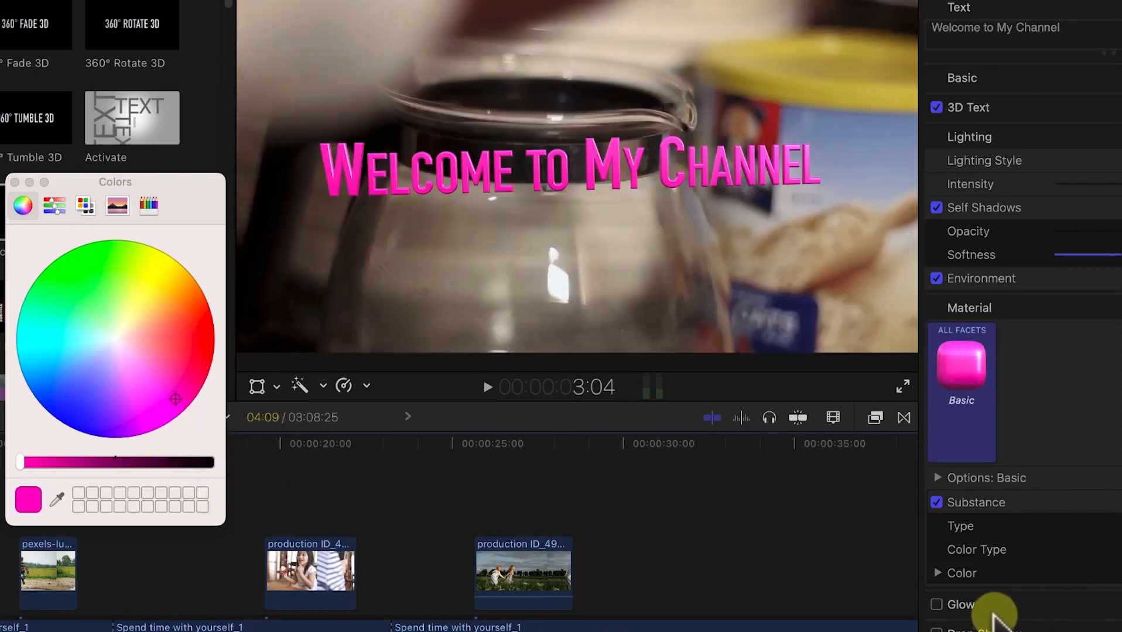
Turn on Glow for the title, try a green colour and other glow values, and reset its settings to the yellow default.
{"action": "left_click", "coordinate": [937, 604]}
{"action": "left_click", "coordinate": [1077, 514]}
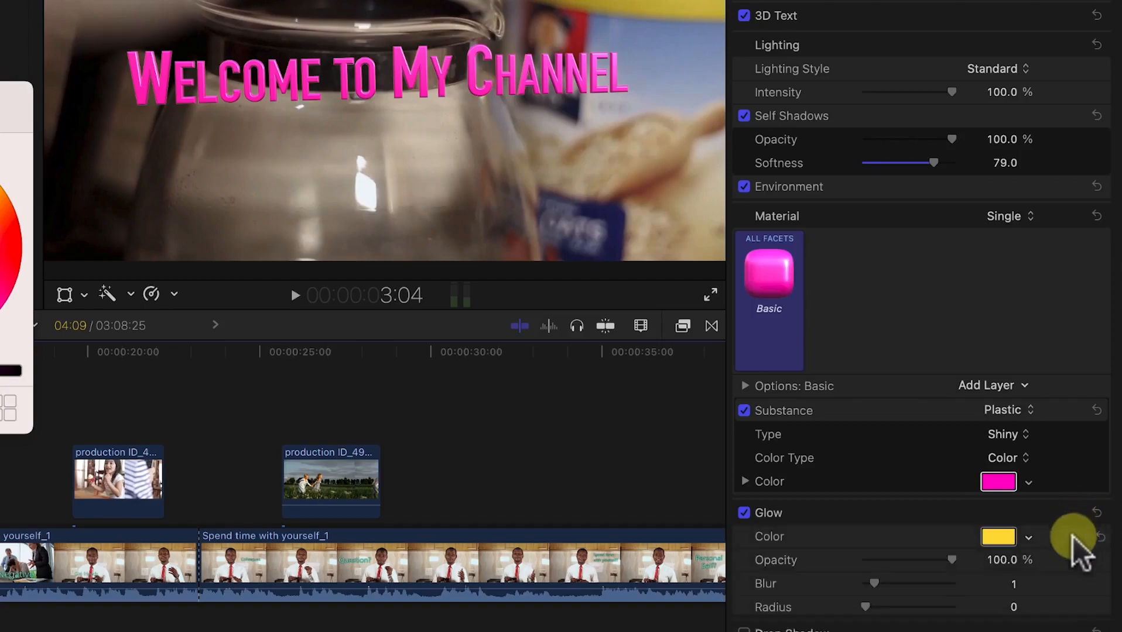
{"action": "left_click", "coordinate": [1005, 537]}
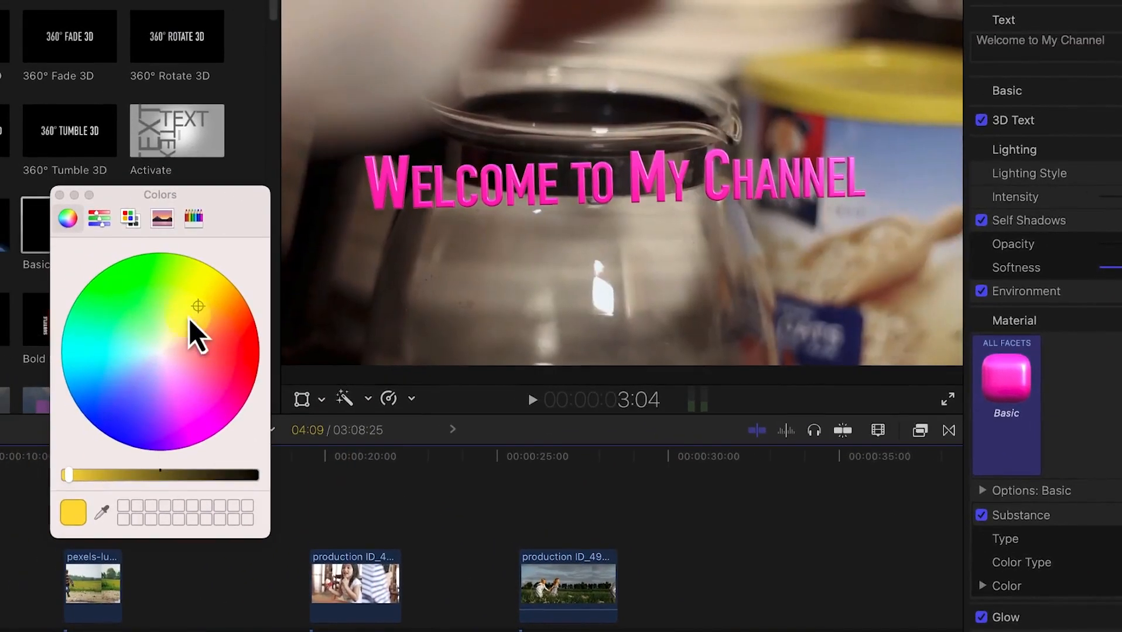
{"action": "left_click_drag", "start_coordinate": [195, 310], "coordinate": [126, 299]}
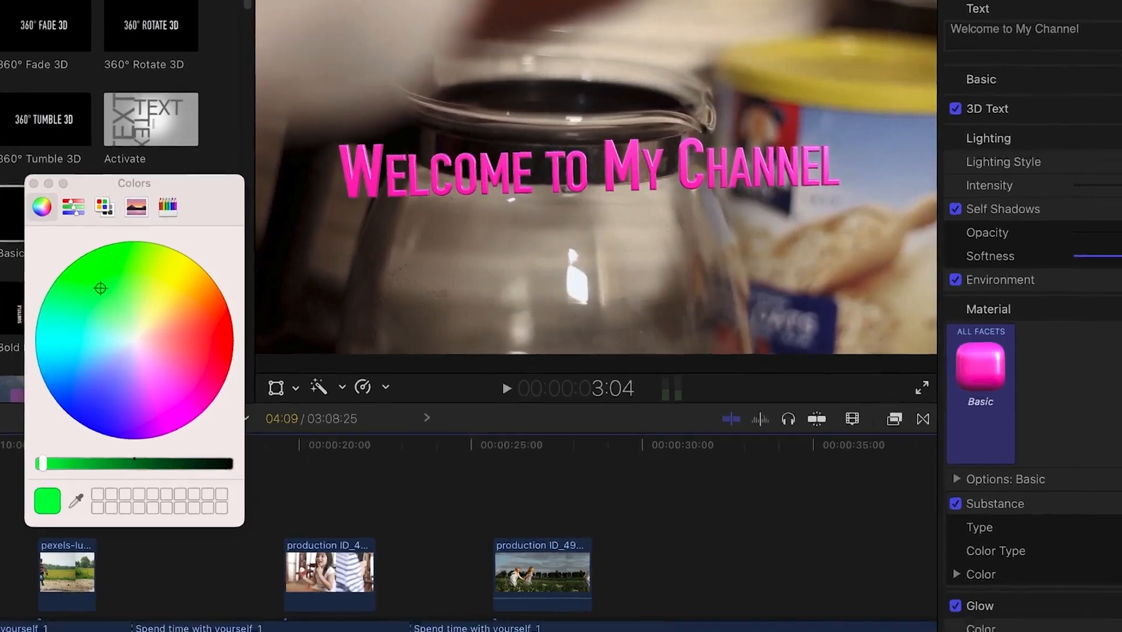
{"action": "left_click_drag", "start_coordinate": [919, 576], "coordinate": [963, 577]}
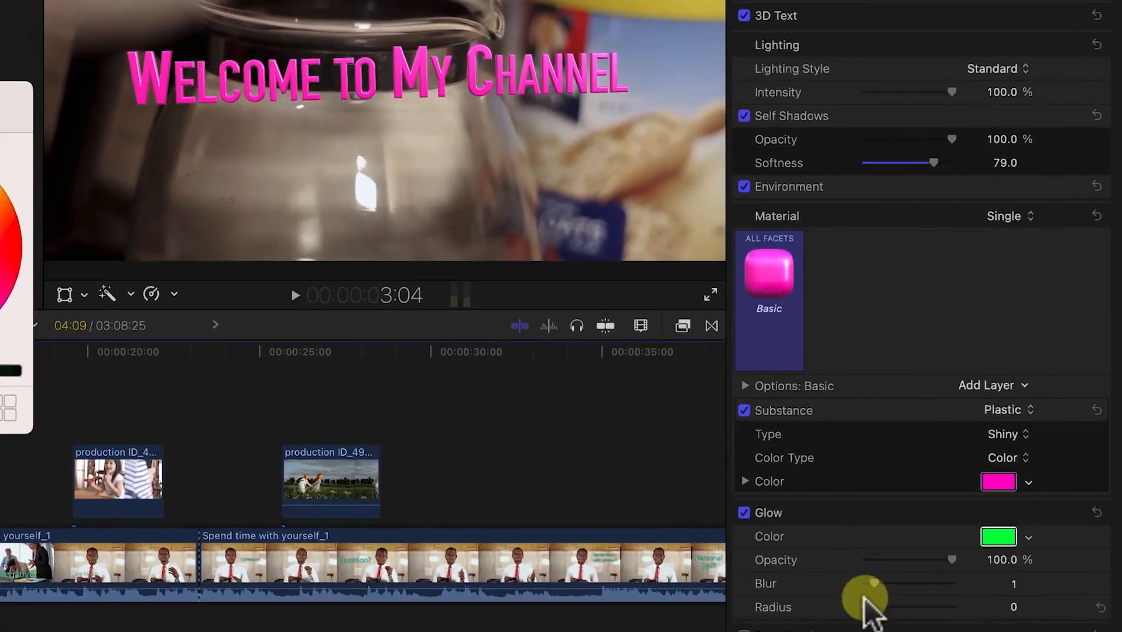
{"action": "left_click_drag", "start_coordinate": [866, 609], "coordinate": [937, 584]}
{"action": "left_click", "coordinate": [1096, 512]}
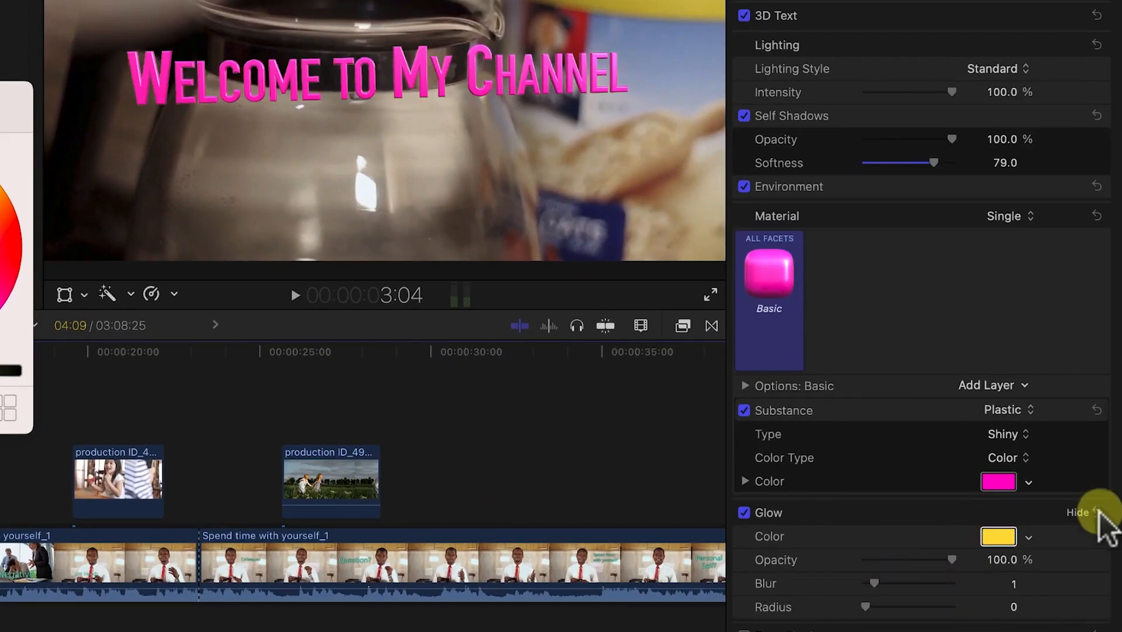
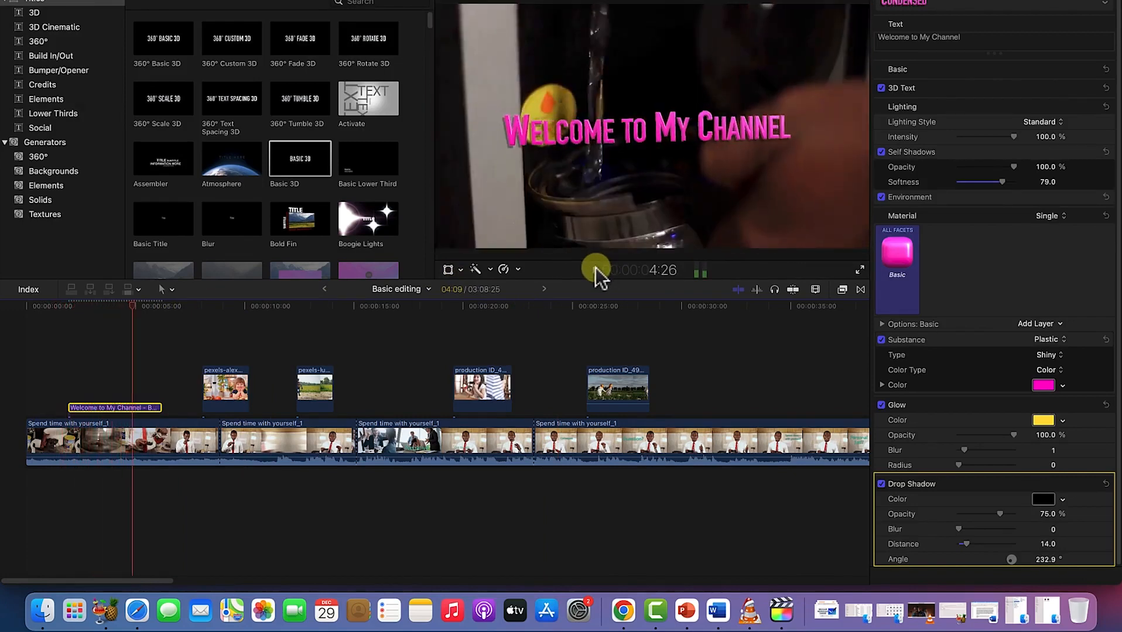
Play back the styled title and look through the Build In/Out, Elements, Social and Credits title categories.
{"action": "left_click", "coordinate": [593, 271]}
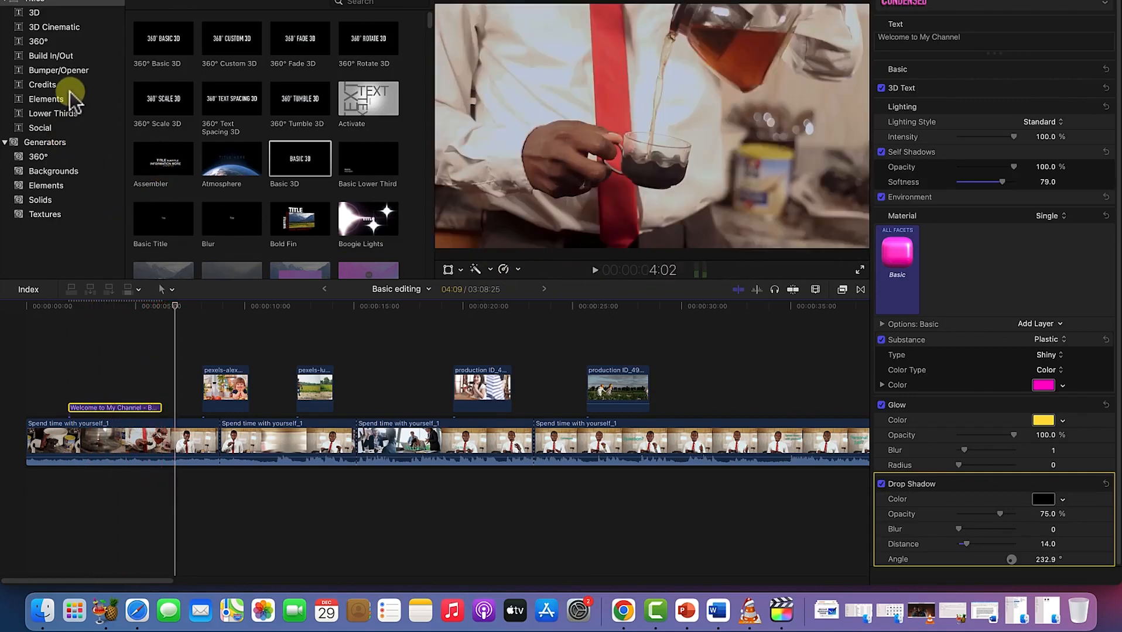
{"action": "left_click", "coordinate": [59, 71]}
{"action": "left_click", "coordinate": [50, 55]}
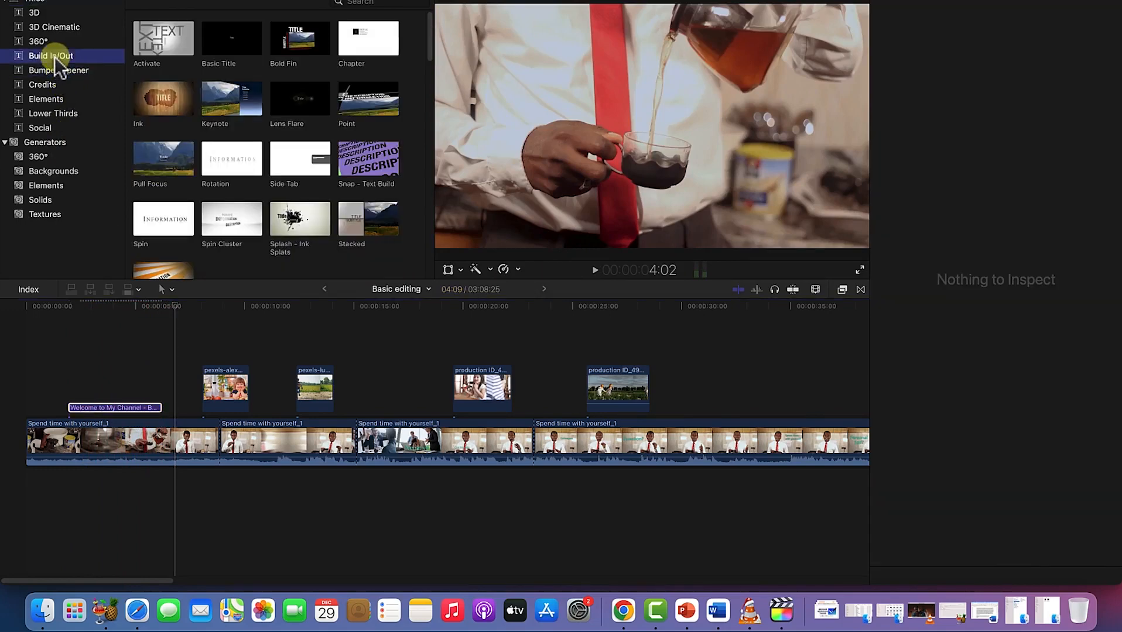
{"action": "left_click", "coordinate": [41, 85]}
{"action": "left_click", "coordinate": [46, 99]}
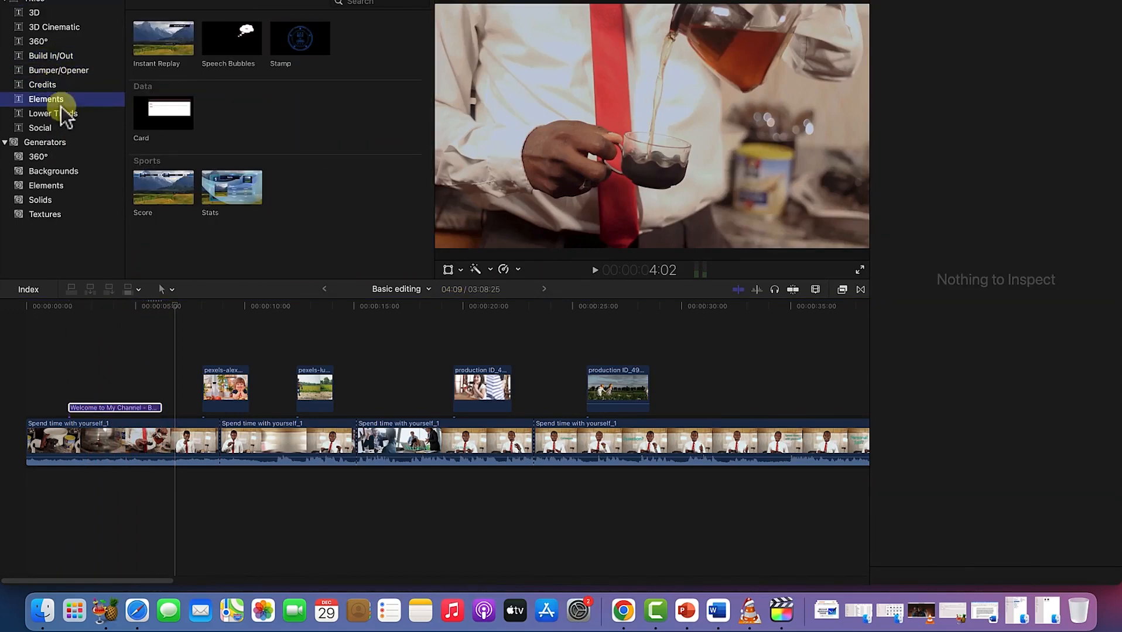
{"action": "left_click", "coordinate": [59, 127]}
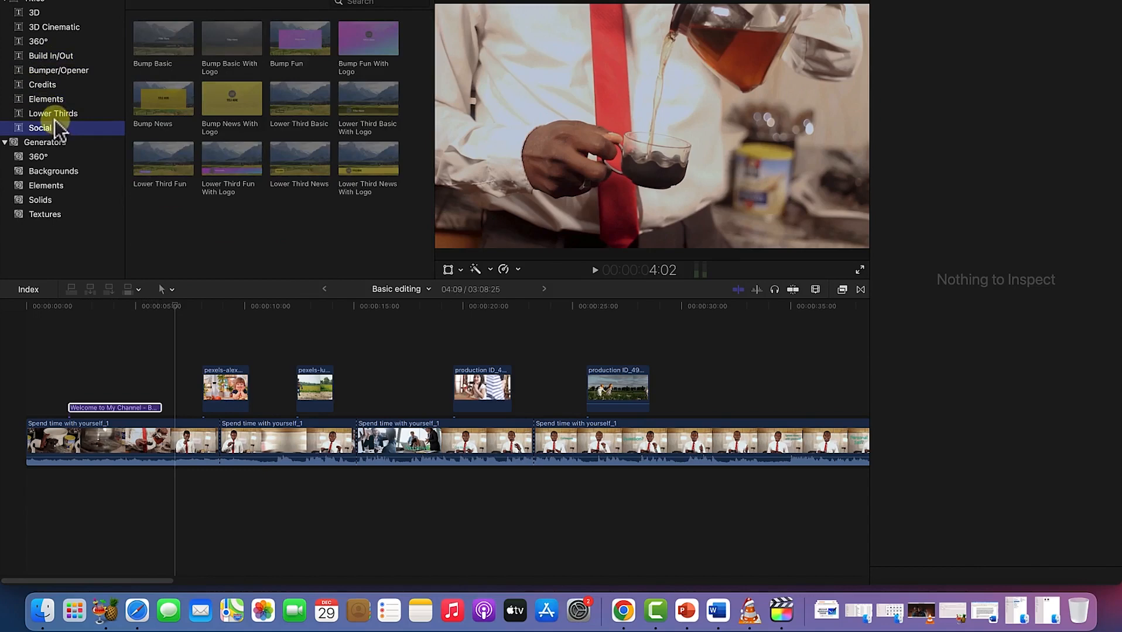
{"action": "left_click", "coordinate": [57, 86]}
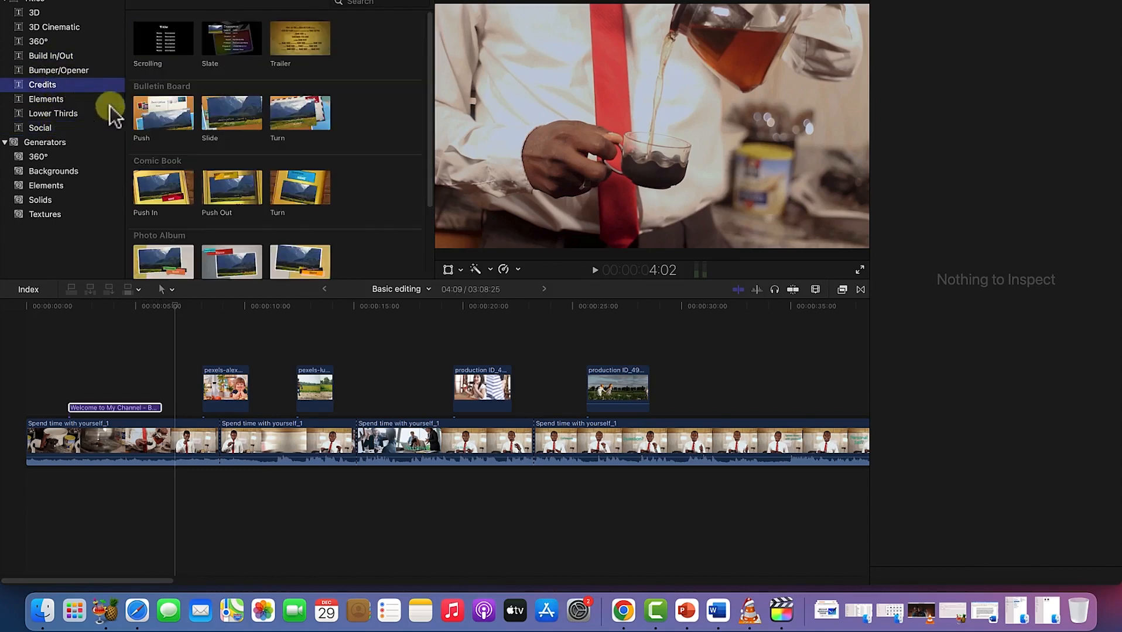
{"action": "left_click_drag", "start_coordinate": [177, 305], "coordinate": [118, 298]}
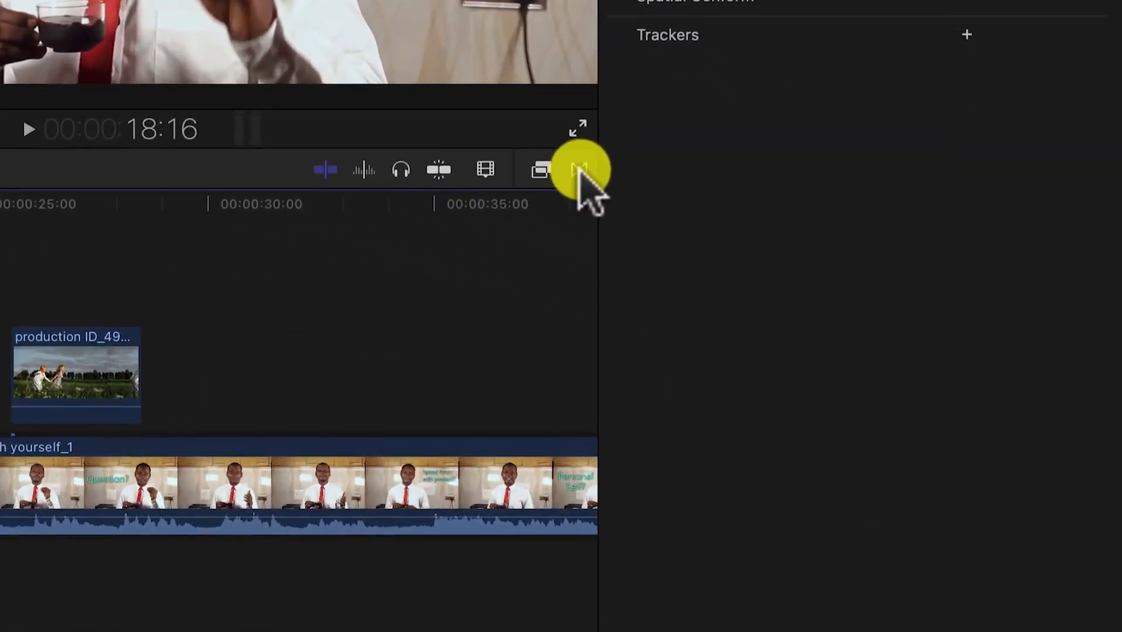
Open the Transitions browser, look through the 360°, Blurs, Dissolves and Lights categories, and show all transitions again.
{"action": "left_click", "coordinate": [580, 170]}
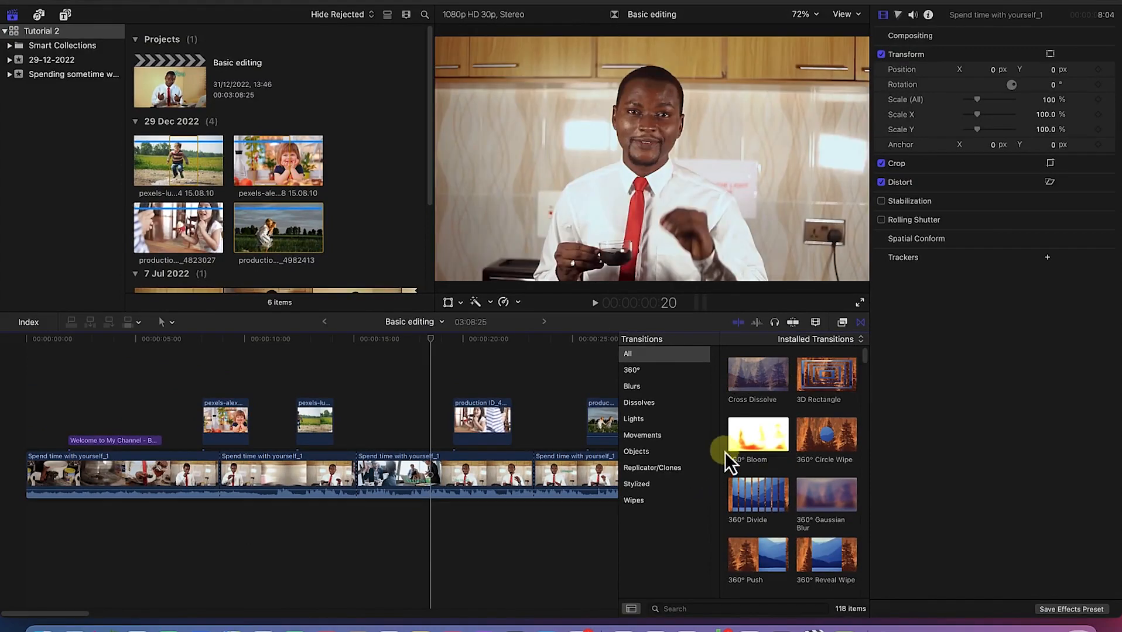
{"action": "left_click", "coordinate": [651, 370]}
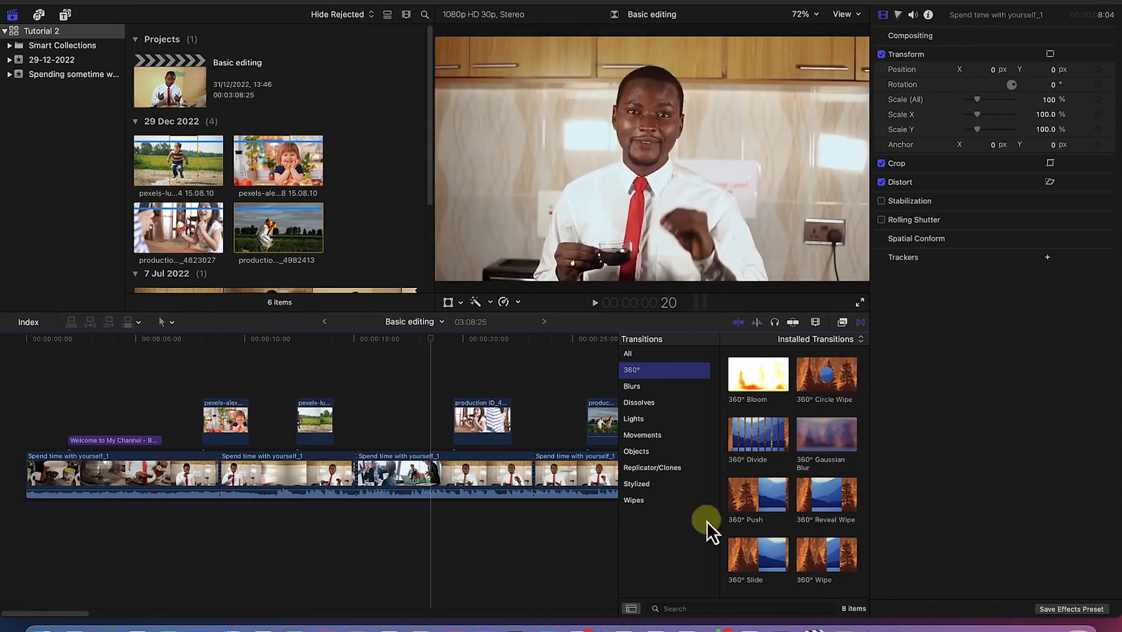
{"action": "left_click", "coordinate": [647, 386]}
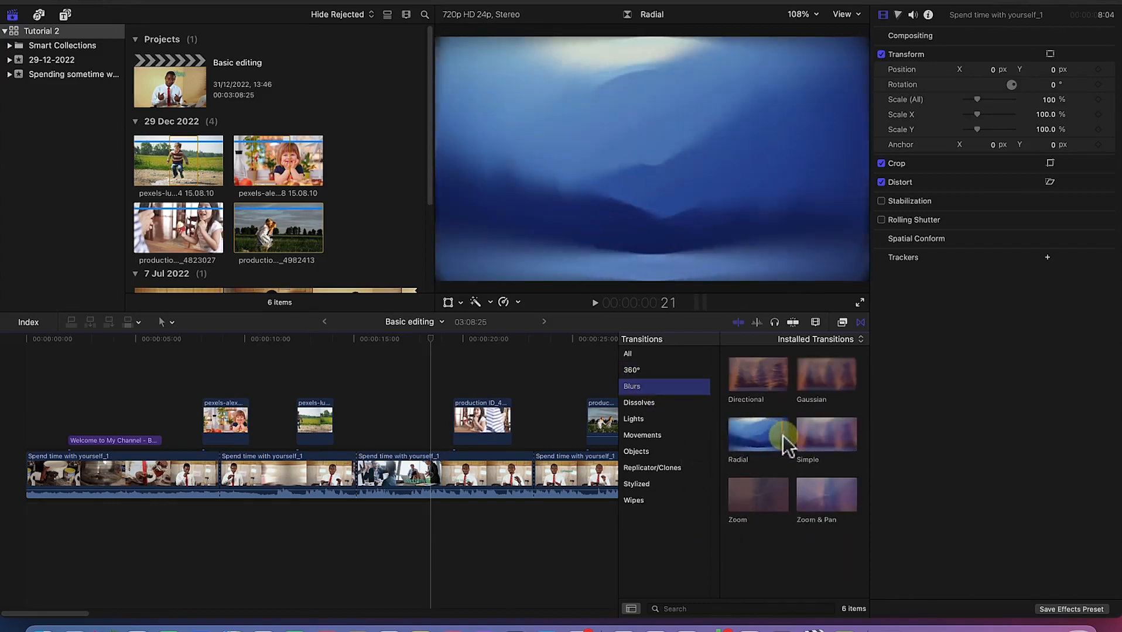
{"action": "left_click", "coordinate": [649, 406]}
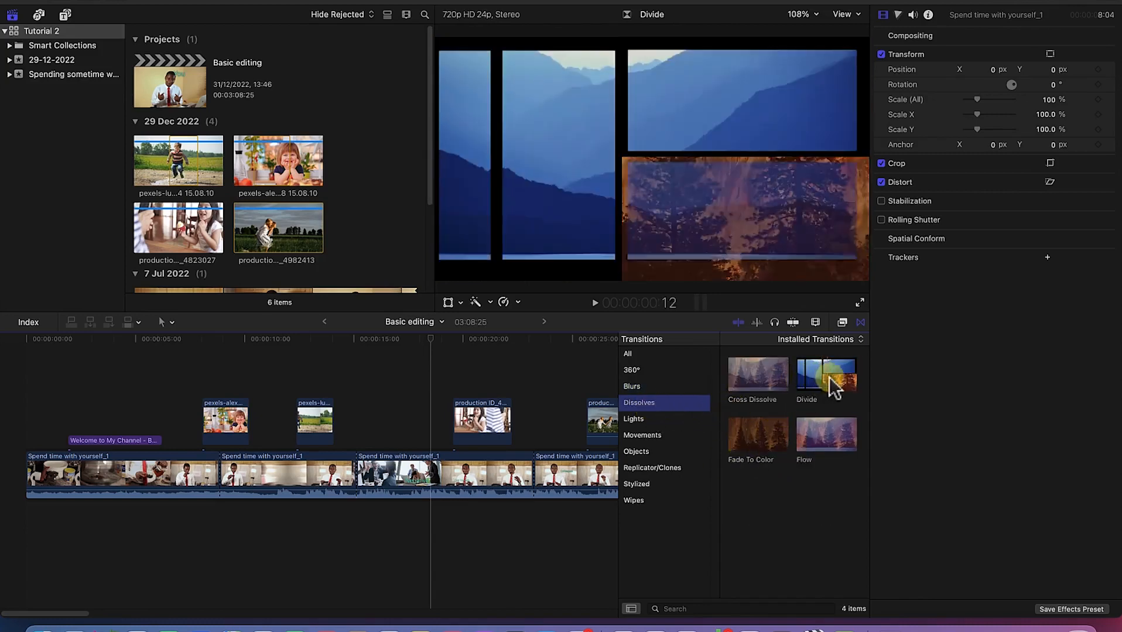
{"action": "left_click", "coordinate": [630, 420]}
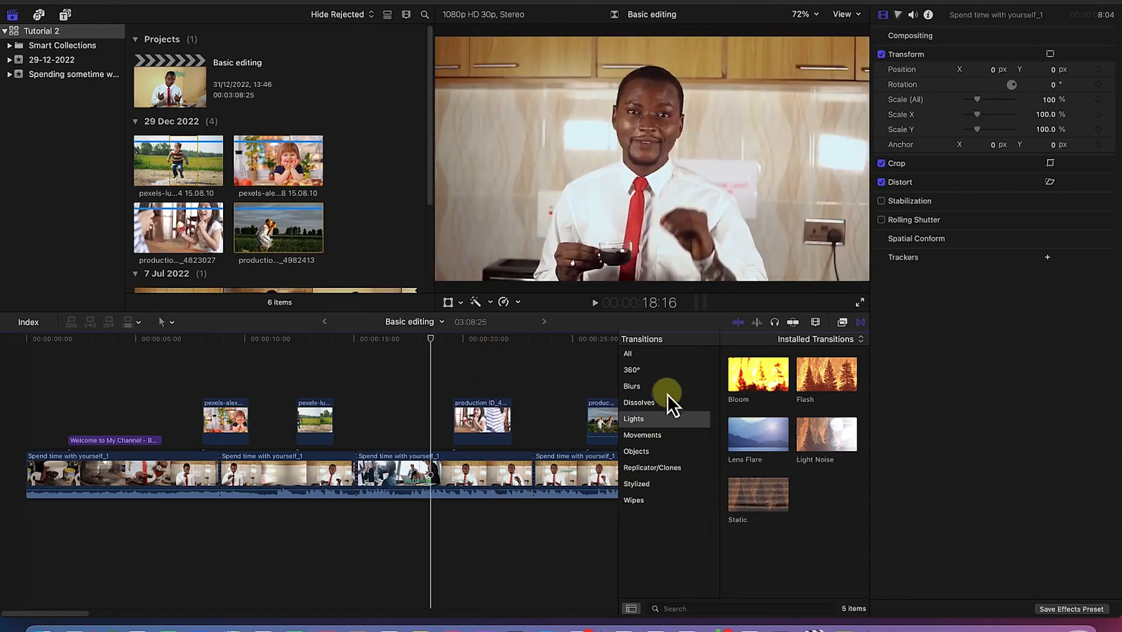
{"action": "left_click", "coordinate": [650, 353]}
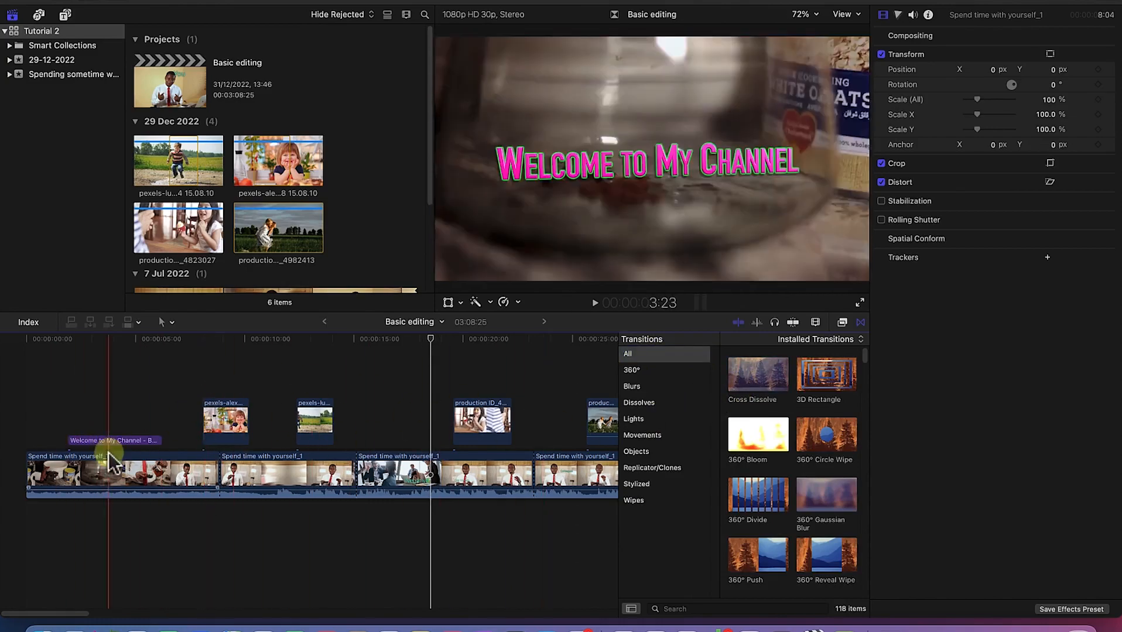
Add Cross Dissolve transitions to both ends of the Welcome to My Channel title and adjust the opening one to 26 frames.
{"action": "left_click_drag", "start_coordinate": [748, 385], "coordinate": [78, 440]}
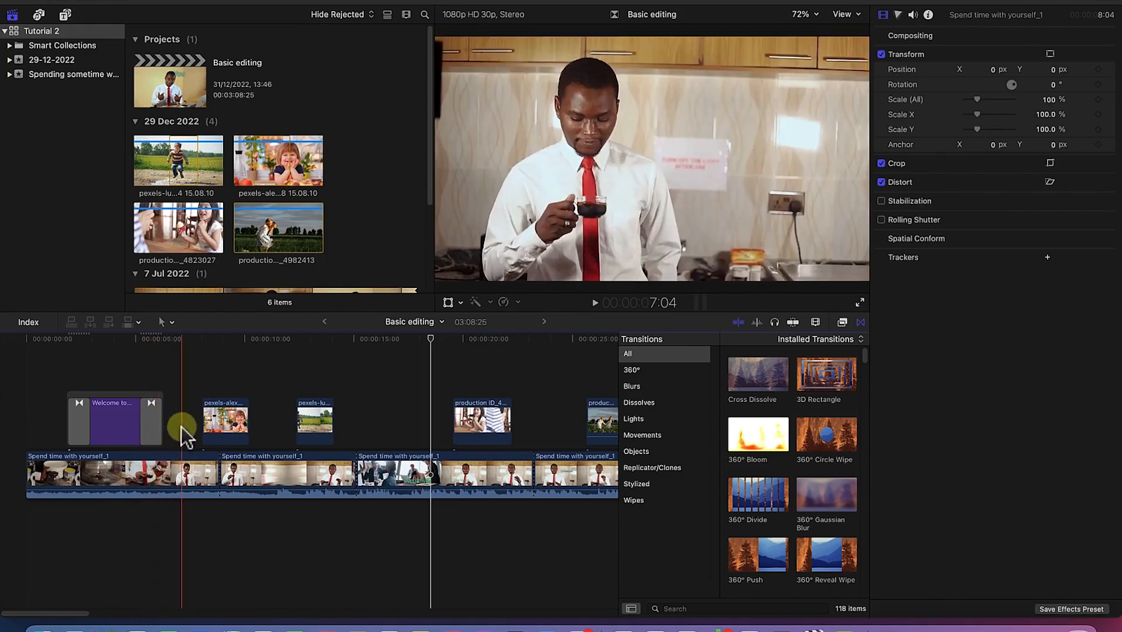
{"action": "left_click", "coordinate": [81, 426]}
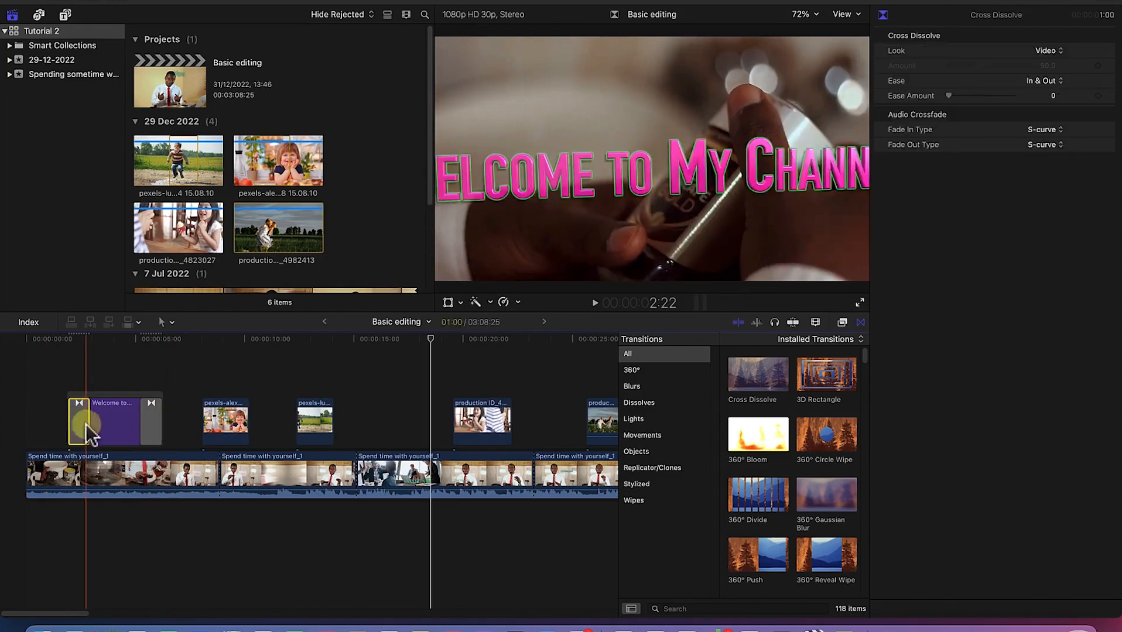
{"action": "left_click_drag", "start_coordinate": [86, 428], "coordinate": [116, 431]}
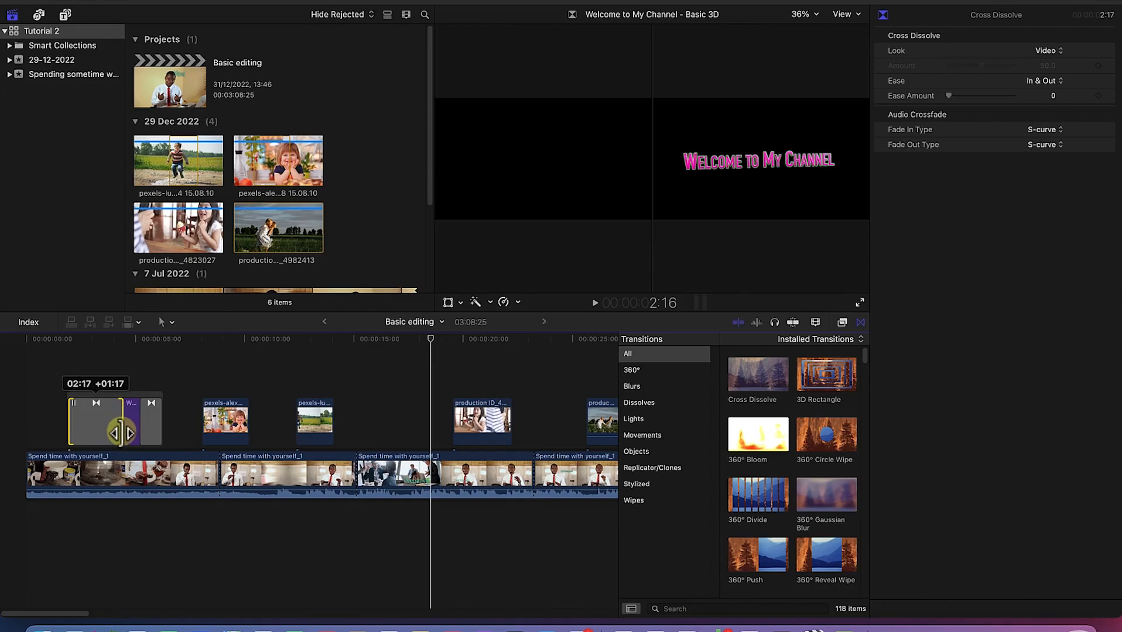
{"action": "left_click_drag", "start_coordinate": [120, 435], "coordinate": [121, 434]}
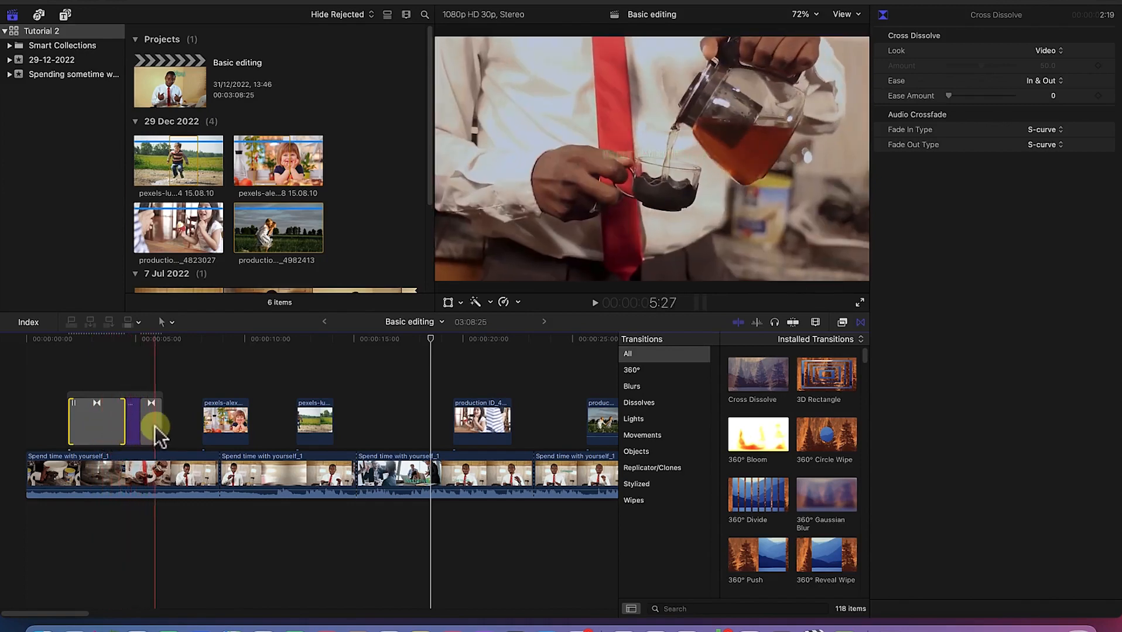
{"action": "left_click_drag", "start_coordinate": [124, 421], "coordinate": [120, 422]}
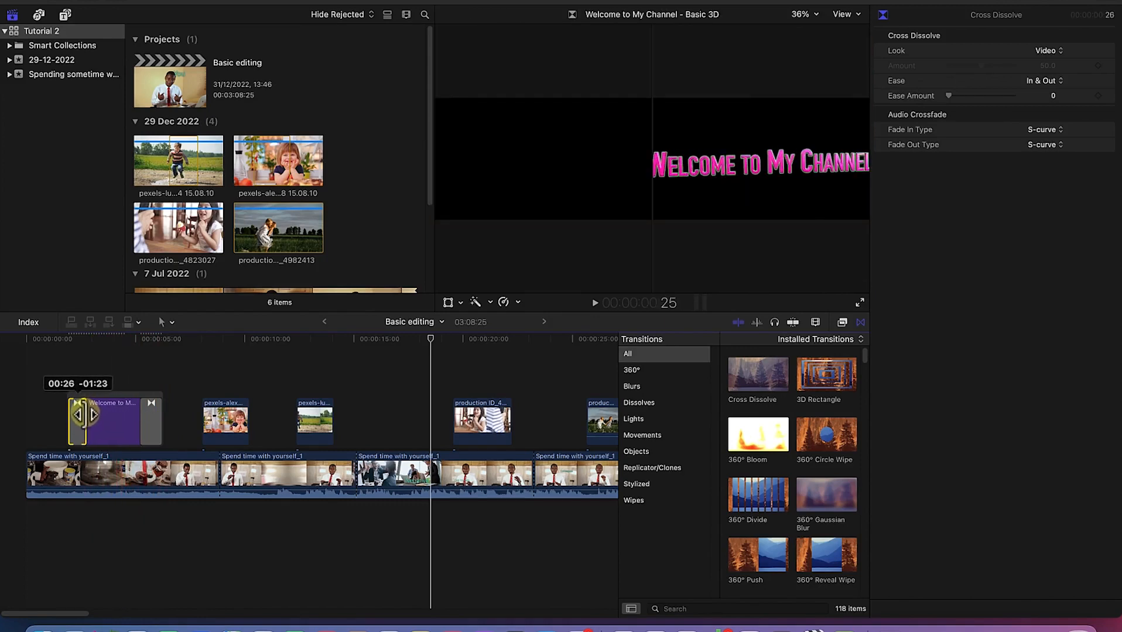
{"action": "left_click_drag", "start_coordinate": [82, 415], "coordinate": [80, 415]}
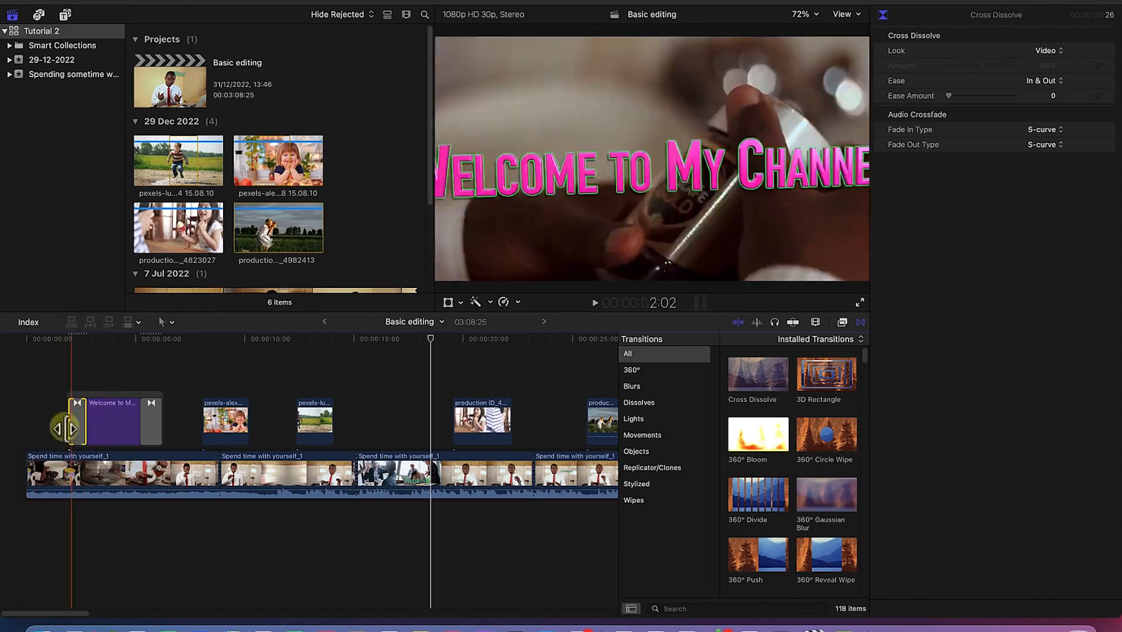
Slightly shorten the Cross Dissolve at the end of the title and select the one at its start.
{"action": "left_click", "coordinate": [154, 419]}
{"action": "left_click_drag", "start_coordinate": [143, 421], "coordinate": [150, 422]}
{"action": "left_click", "coordinate": [81, 422]}
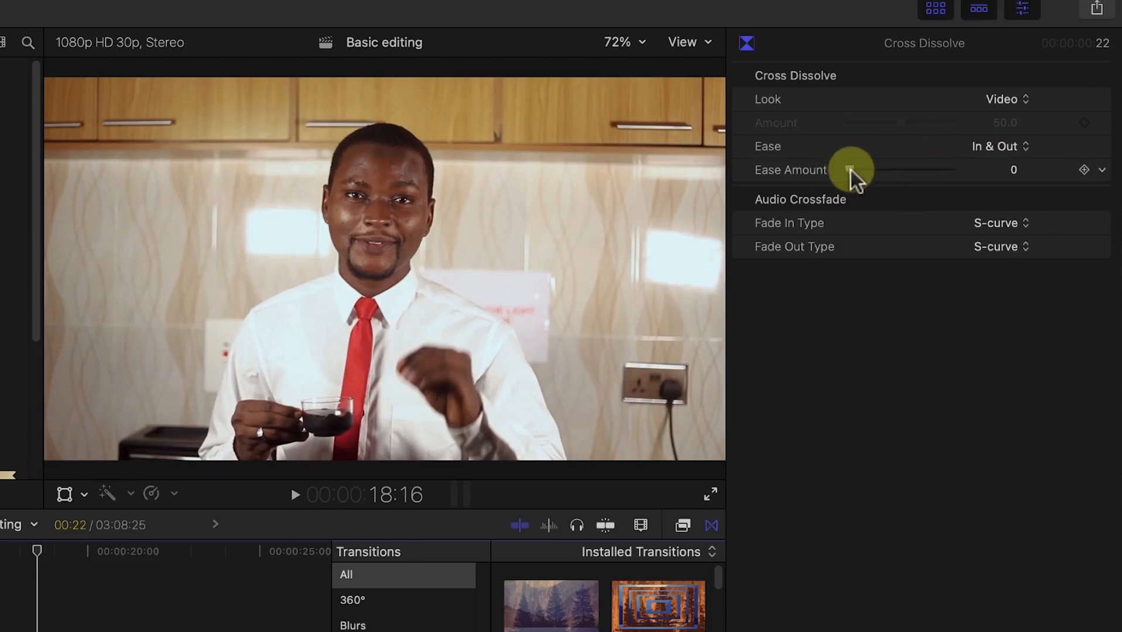
Look through the opening Cross Dissolve's ease amount setting and its audio fade-in type options.
{"action": "mouse_move", "coordinate": [852, 170]}
{"action": "left_mouse_down"}
{"action": "mouse_move", "coordinate": [870, 176]}
{"action": "mouse_move", "coordinate": [852, 186]}
{"action": "left_mouse_up"}
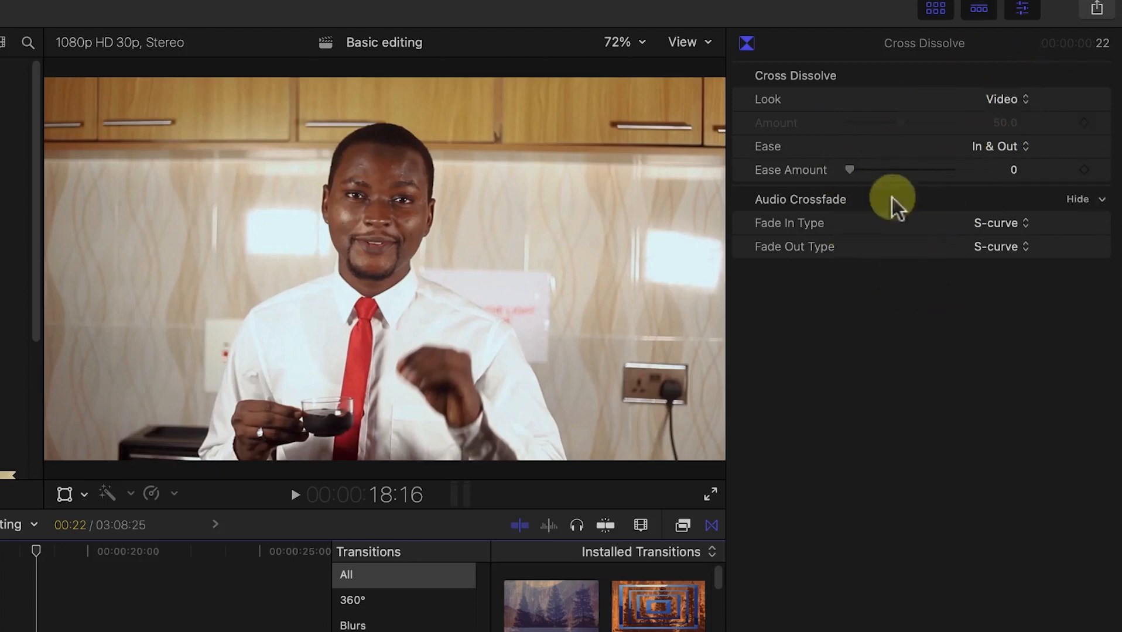
{"action": "left_click", "coordinate": [1007, 229]}
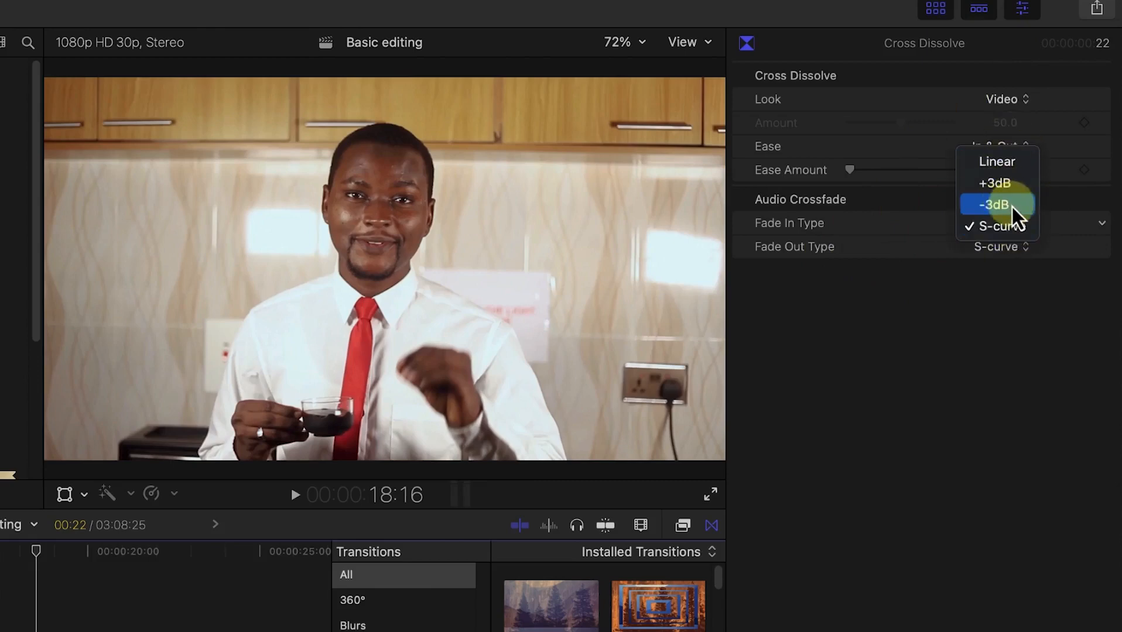
{"action": "left_click", "coordinate": [857, 398]}
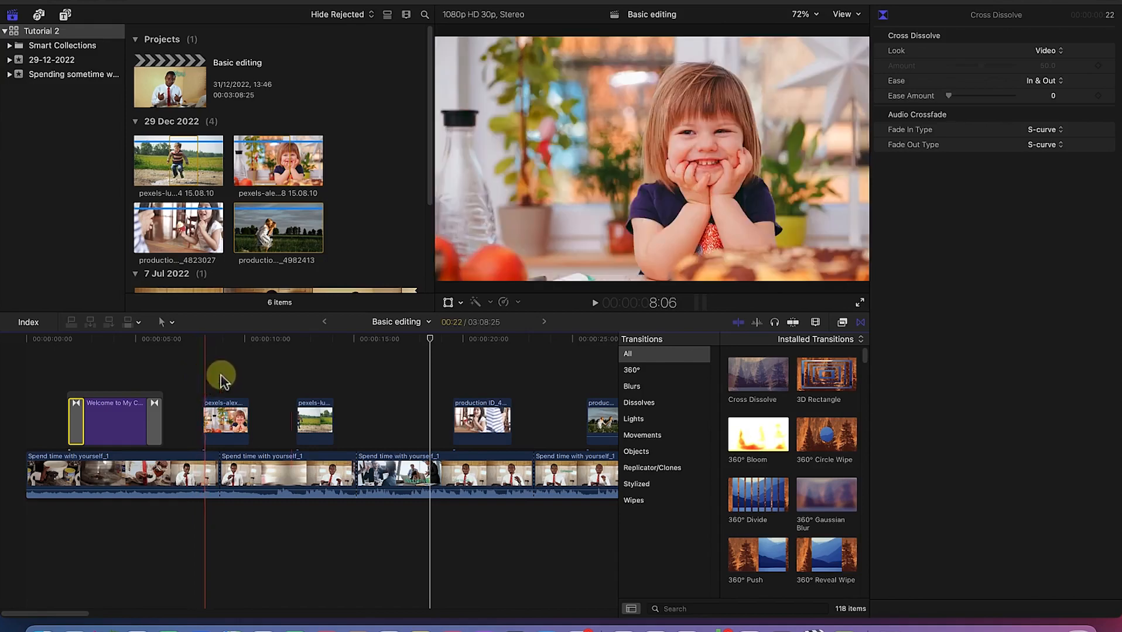
Find the Diagonal transition among the Wipes and apply it to both ends of the smiling girl B-roll clip.
{"action": "scroll", "coordinate": [825, 495], "scroll_direction": "down", "scroll_amount": 3}
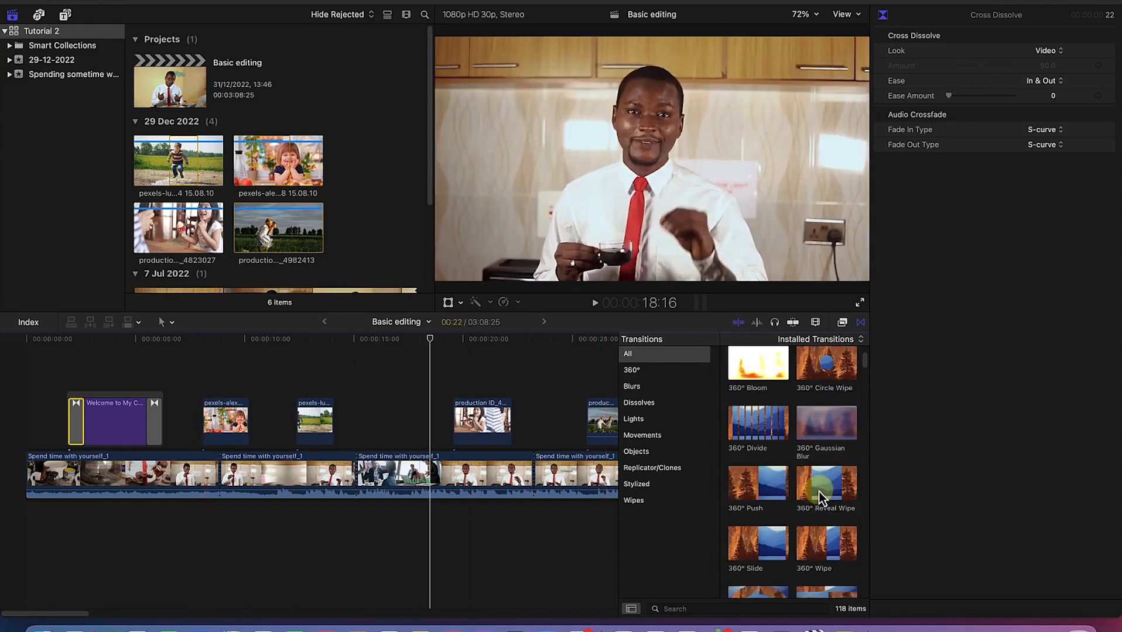
{"action": "left_click", "coordinate": [662, 502]}
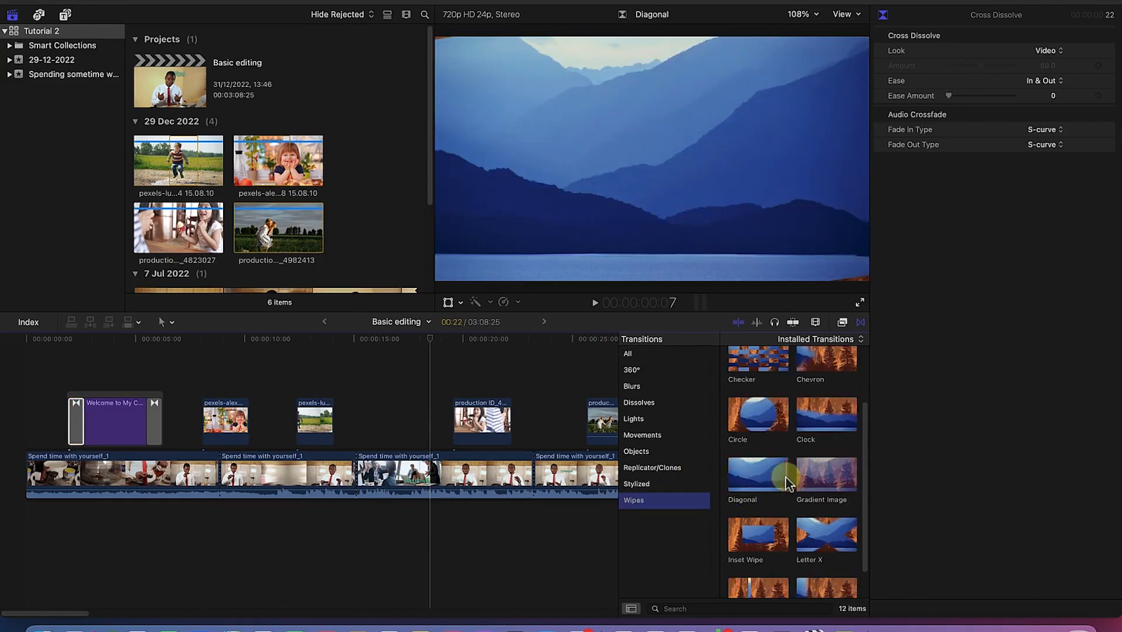
{"action": "left_click_drag", "start_coordinate": [776, 483], "coordinate": [228, 421]}
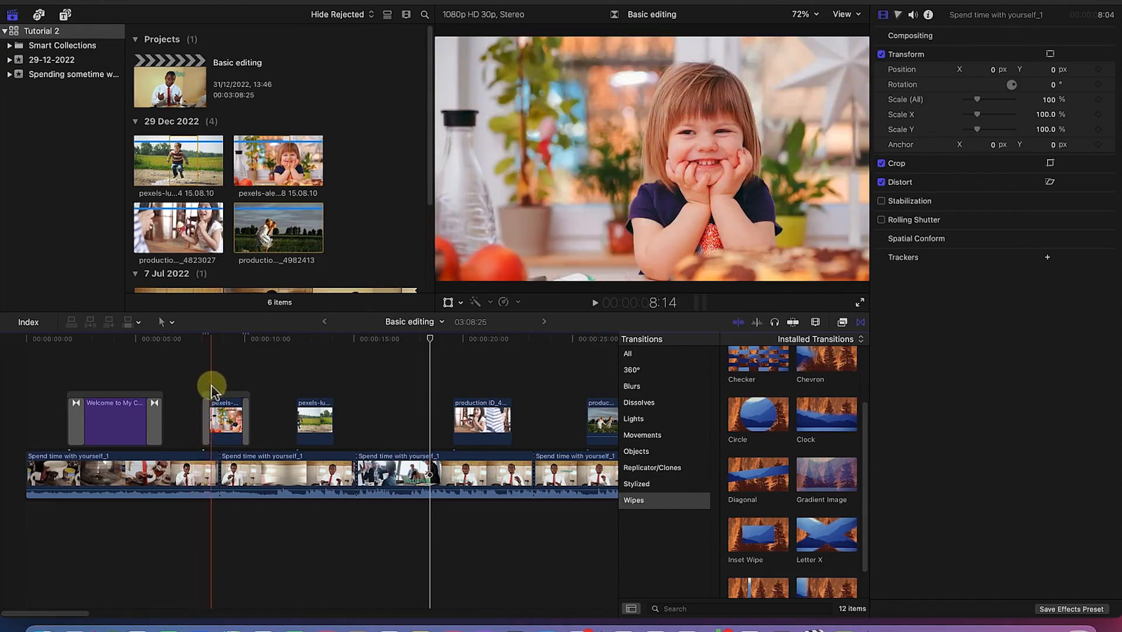
Select the Diagonal transition at the start of the girl clip and review its direction options, keeping Right Slant.
{"action": "left_click", "coordinate": [239, 399]}
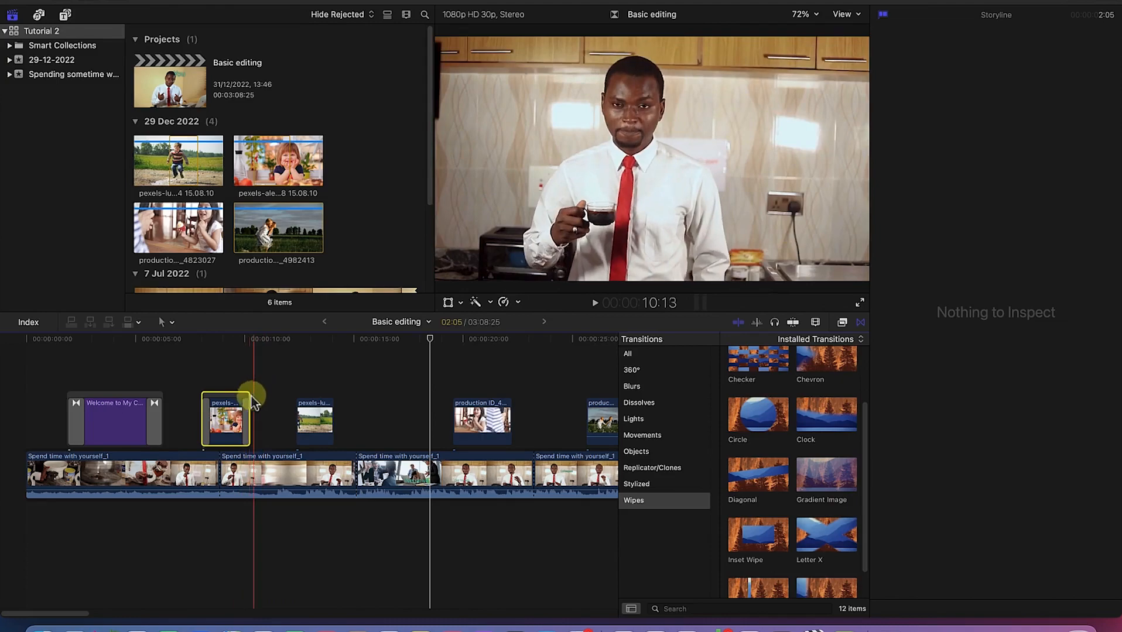
{"action": "left_click", "coordinate": [206, 424]}
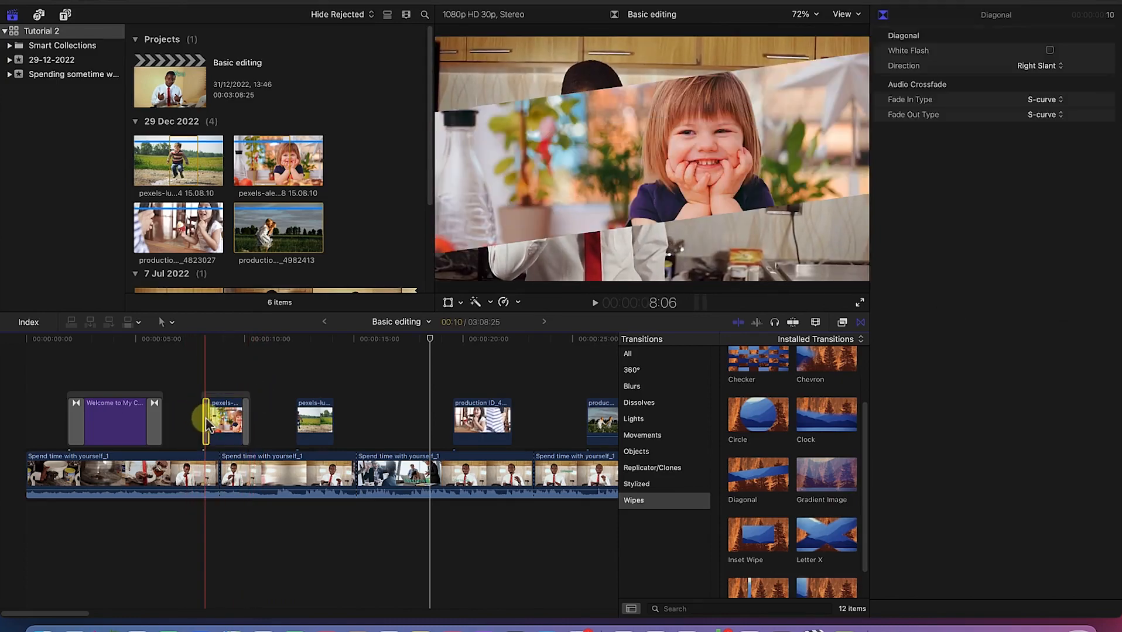
{"action": "left_click", "coordinate": [206, 424]}
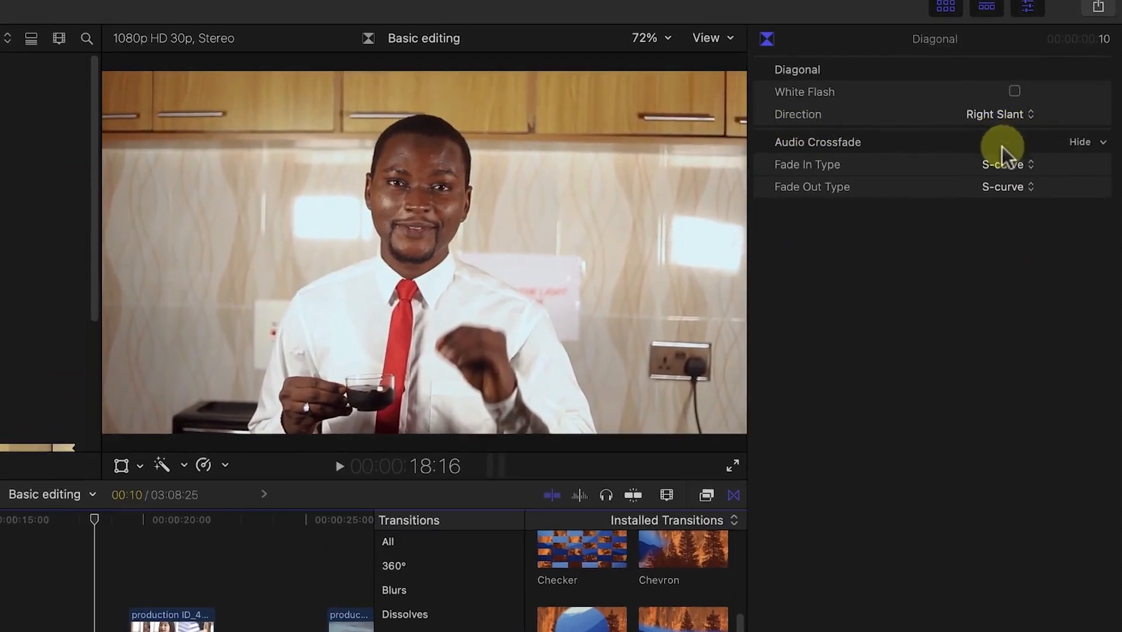
{"action": "left_click", "coordinate": [1013, 117]}
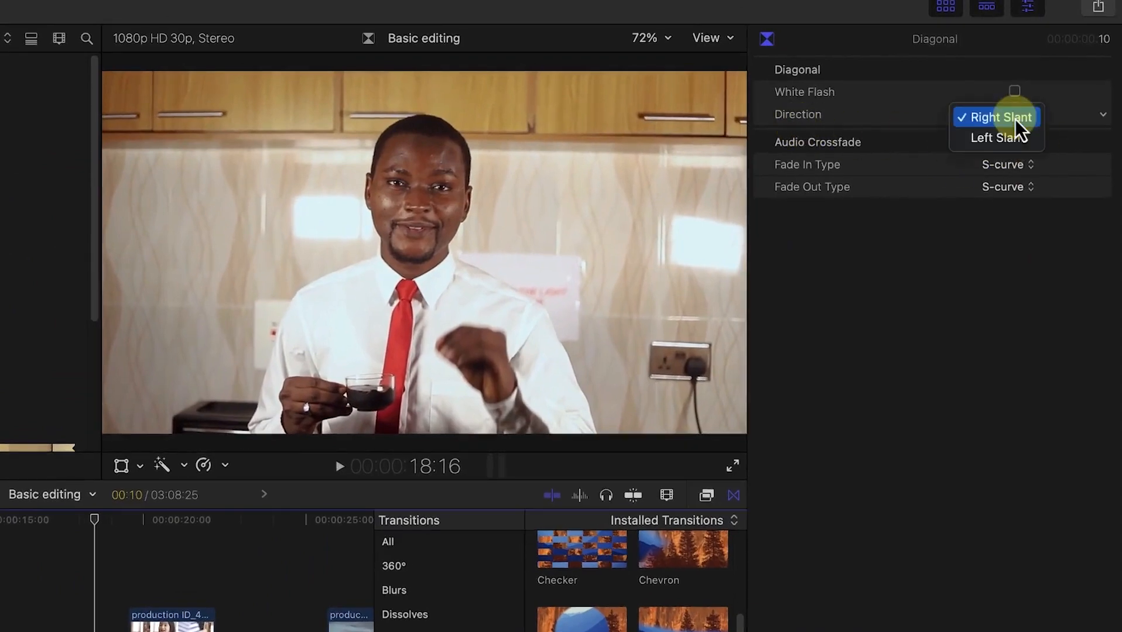
{"action": "left_click", "coordinate": [1015, 119]}
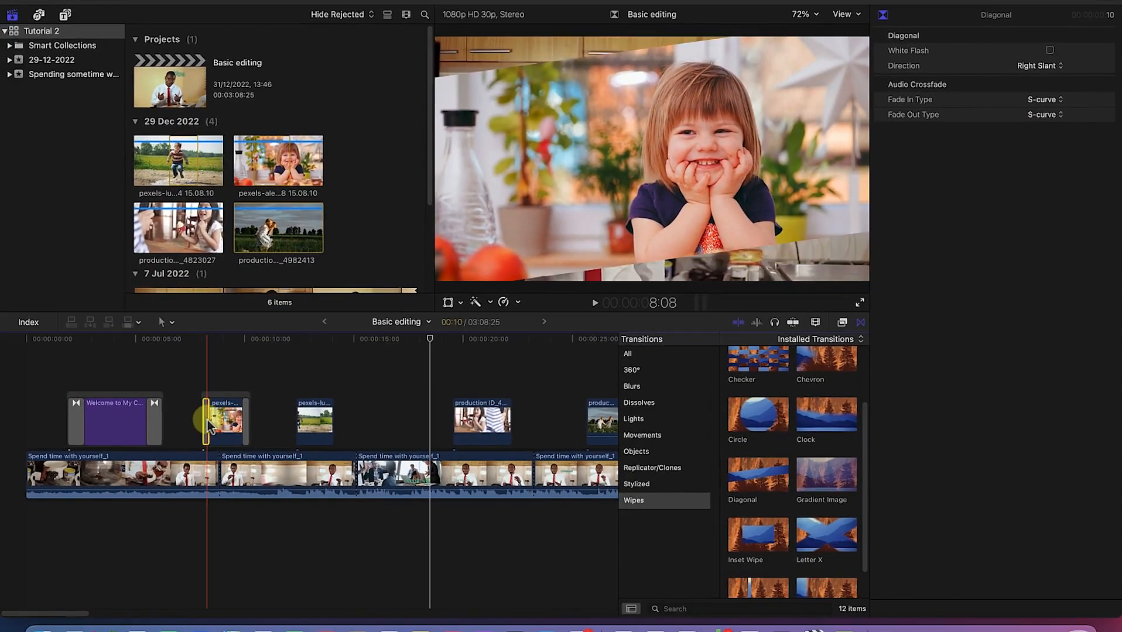
Adjust the opening Diagonal transition to 13 frames and delete the Diagonal transition at the end of the girl clip.
{"action": "left_click_drag", "start_coordinate": [208, 424], "coordinate": [218, 427]}
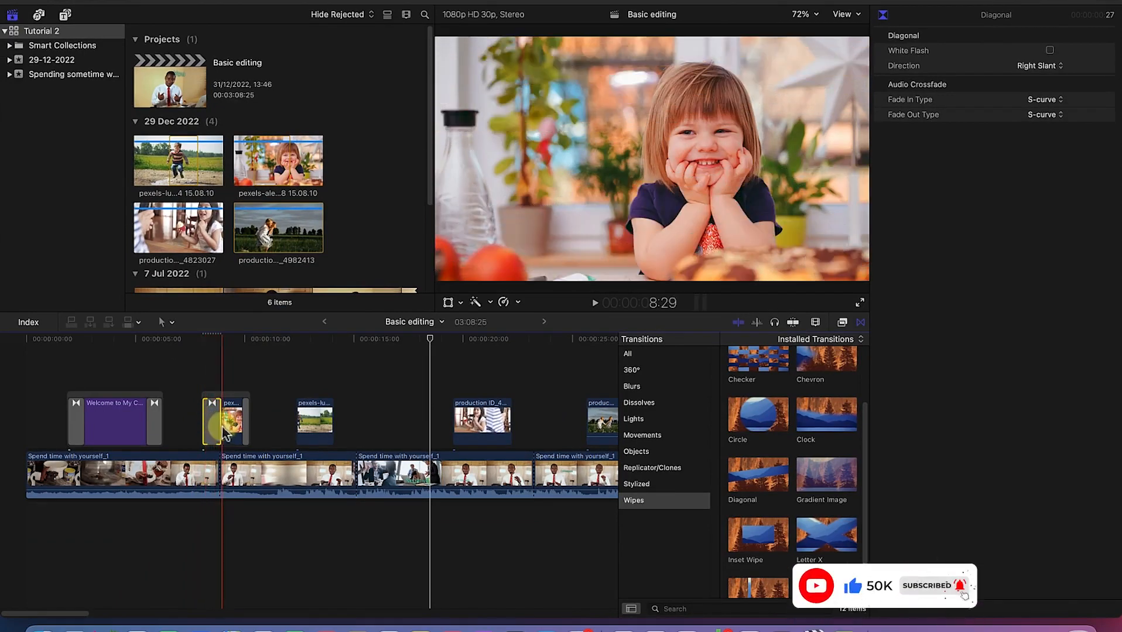
{"action": "left_click_drag", "start_coordinate": [208, 422], "coordinate": [212, 422]}
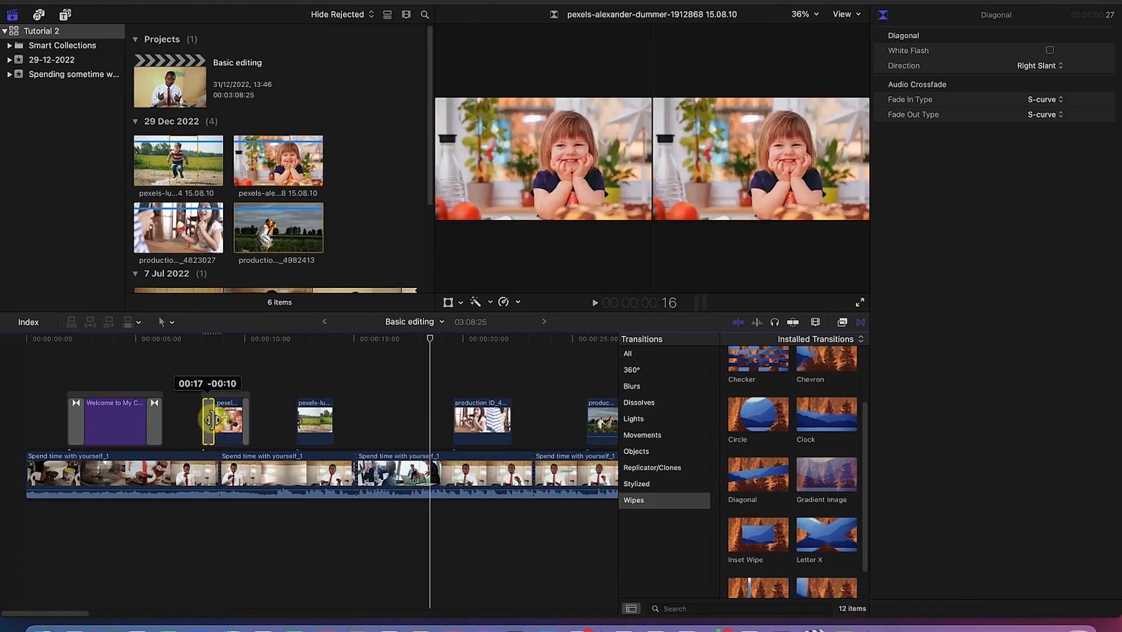
{"action": "left_click_drag", "start_coordinate": [208, 419], "coordinate": [208, 421]}
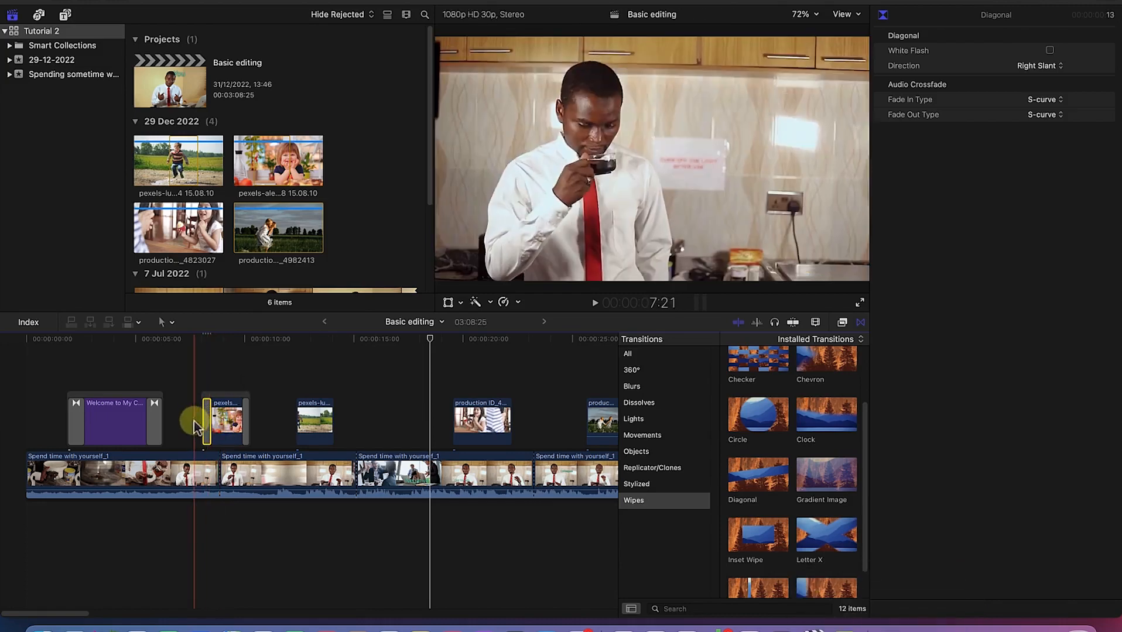
{"action": "left_click", "coordinate": [246, 427]}
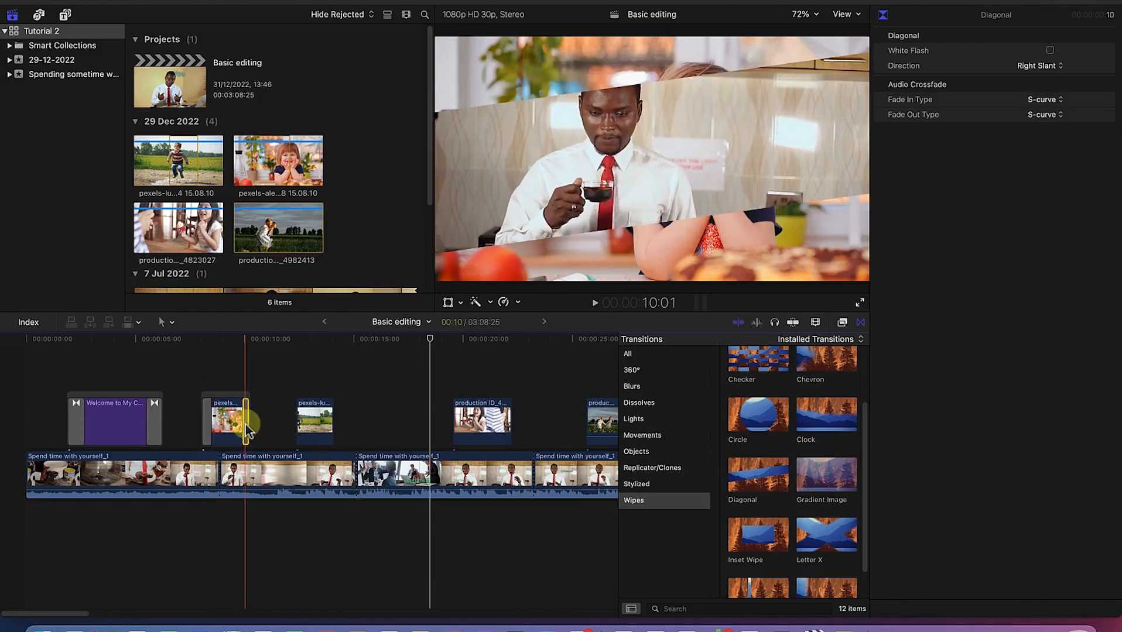
{"action": "key", "text": "Delete"}
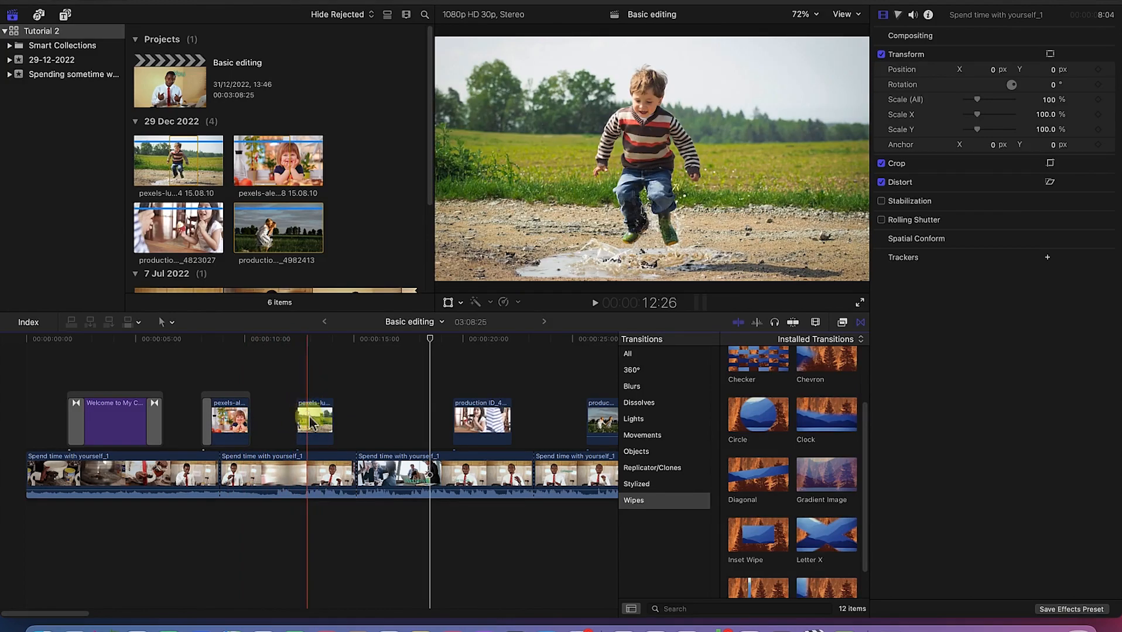
Apply the Circle wipe to both ends of the jumping boy clip and shorten the closing one to 10 frames.
{"action": "left_click_drag", "start_coordinate": [759, 417], "coordinate": [320, 428]}
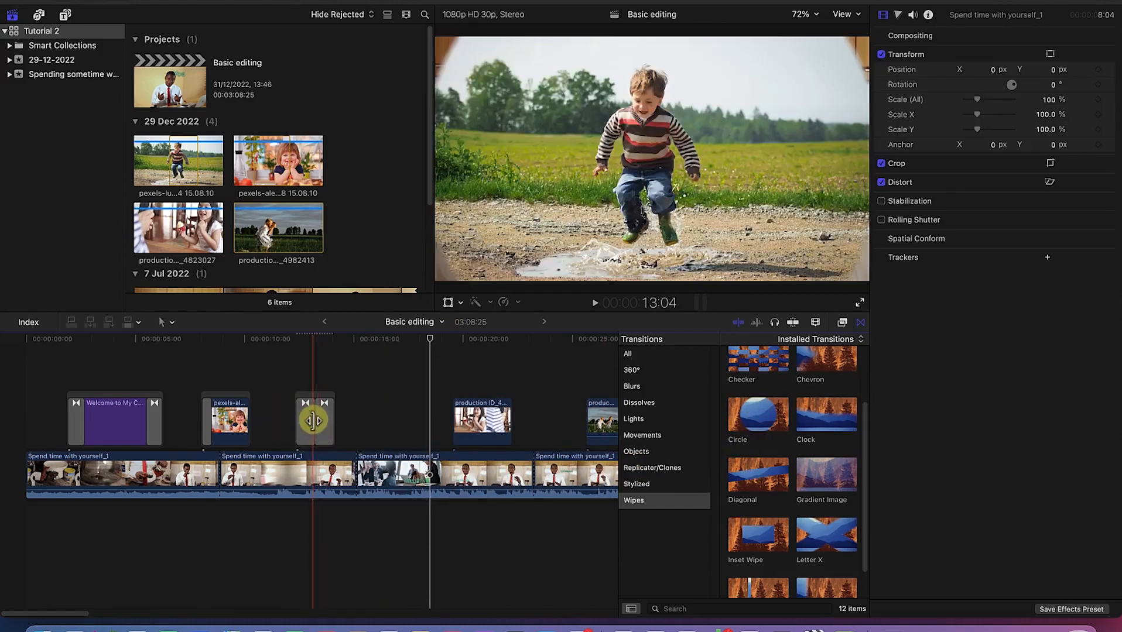
{"action": "left_click", "coordinate": [311, 422]}
{"action": "left_click_drag", "start_coordinate": [311, 422], "coordinate": [330, 432]}
Play back the timeline from just before the jumping boy clip to check its Circle transitions.
{"action": "left_click", "coordinate": [431, 339]}
{"action": "left_click_drag", "start_coordinate": [431, 341], "coordinate": [288, 347]}
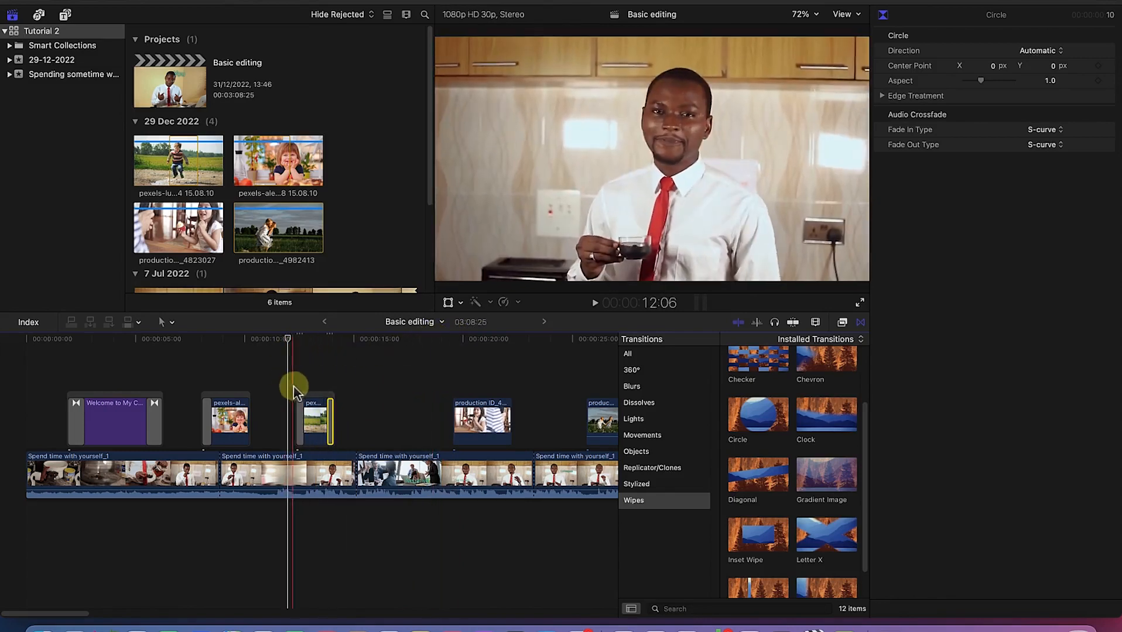
{"action": "key", "text": "space"}
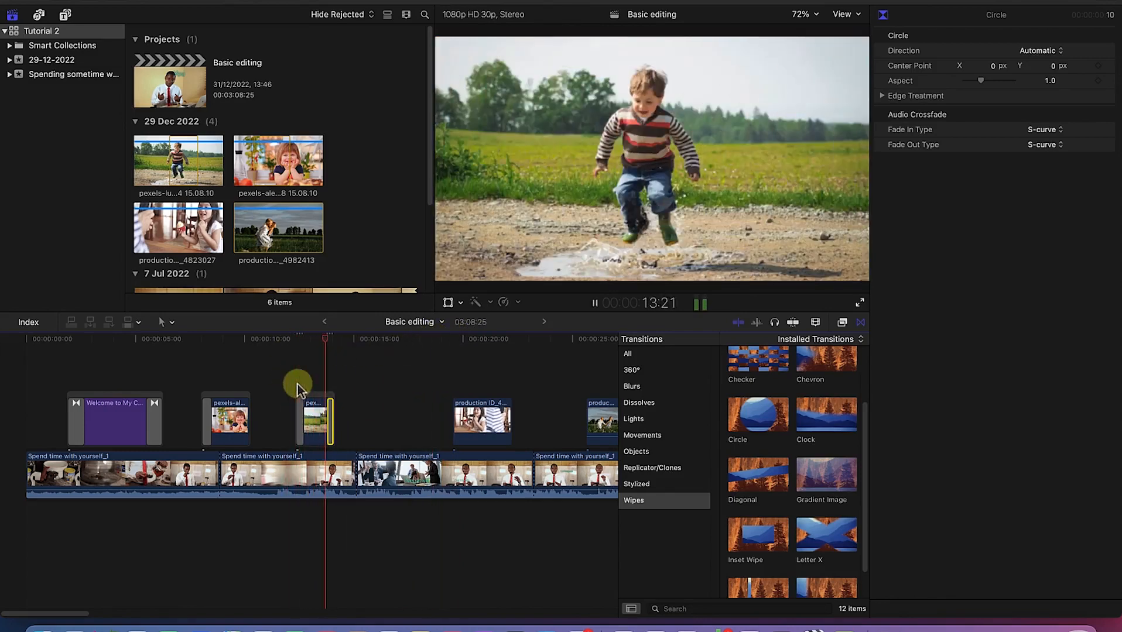
{"action": "key", "text": "space"}
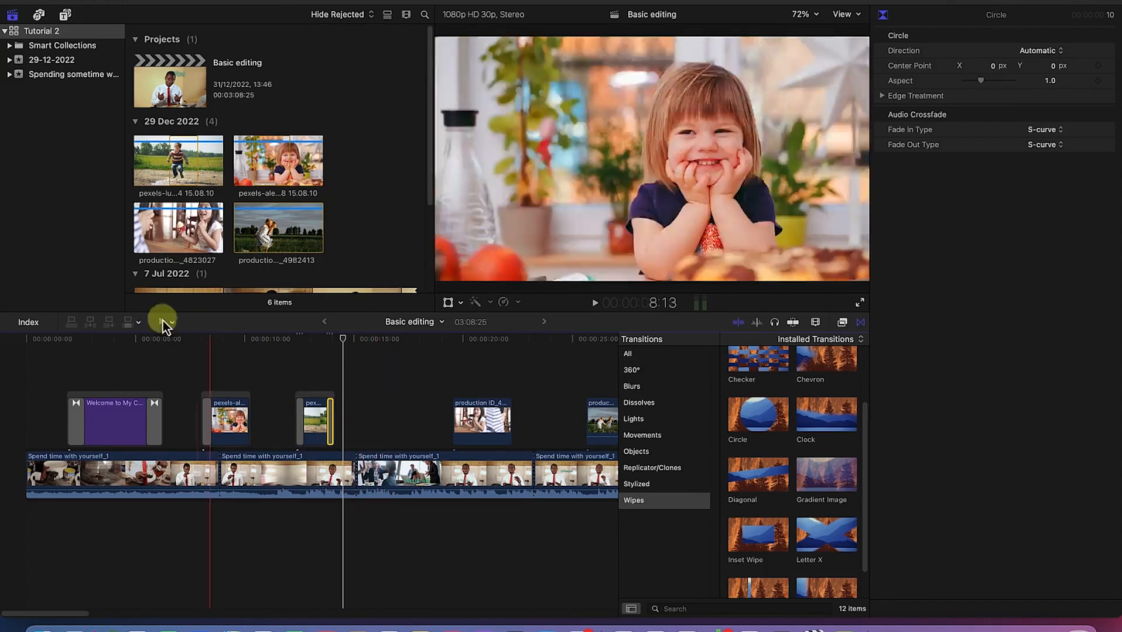
Blade the second Spend time with yourself_1 segment at about 11:18, between the girl and boy clips, and review the cut.
{"action": "left_click", "coordinate": [396, 469]}
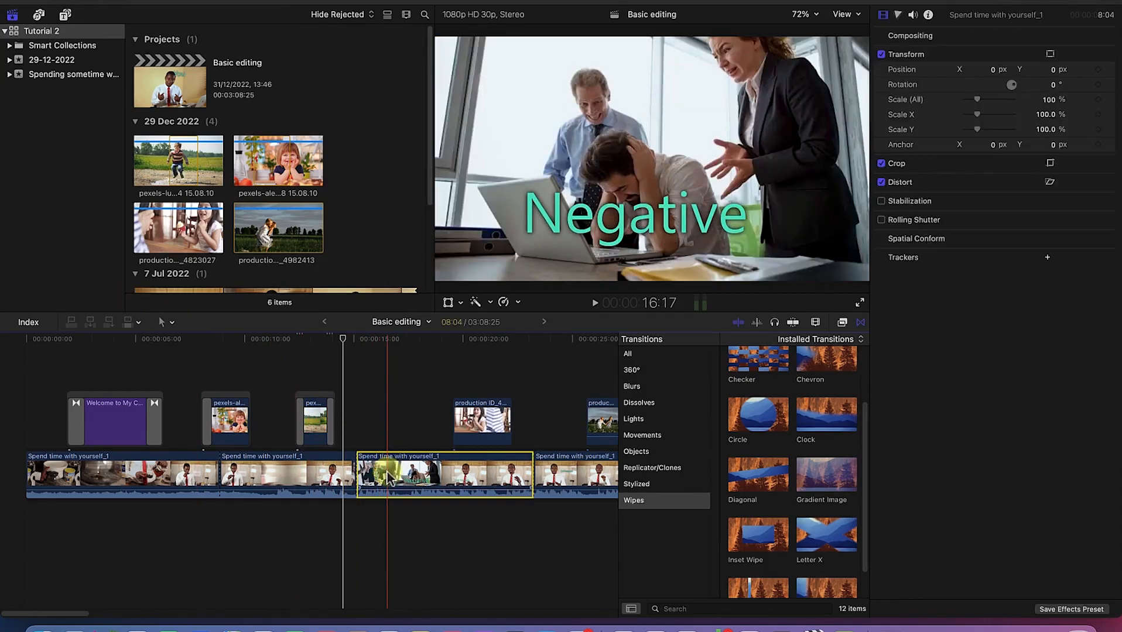
{"action": "left_click", "coordinate": [301, 471]}
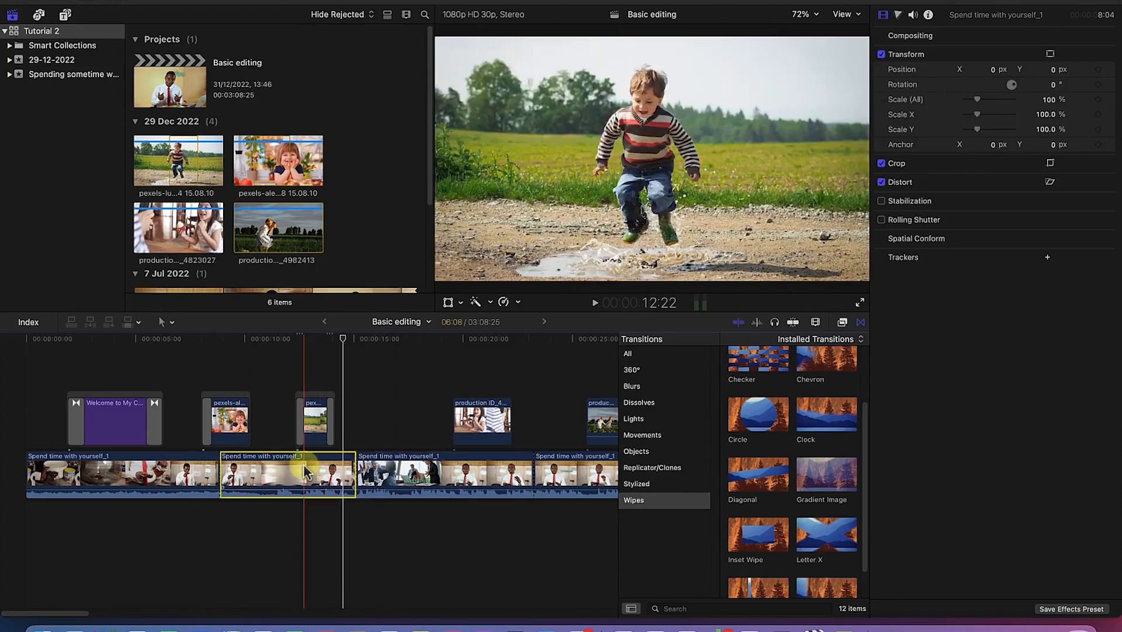
{"action": "left_click_drag", "start_coordinate": [345, 339], "coordinate": [280, 331]}
{"action": "key", "text": "b"}
{"action": "left_click", "coordinate": [278, 480]}
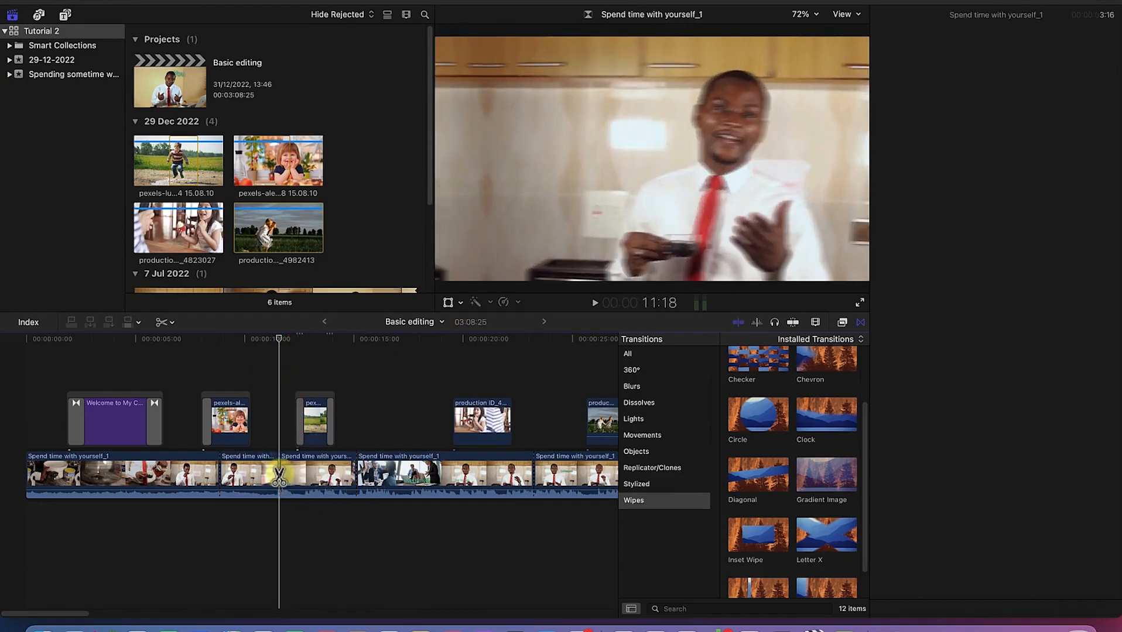
{"action": "mouse_move", "coordinate": [281, 328]}
{"action": "left_mouse_down"}
{"action": "mouse_move", "coordinate": [268, 336]}
{"action": "mouse_move", "coordinate": [294, 347]}
{"action": "mouse_move", "coordinate": [273, 328]}
{"action": "mouse_move", "coordinate": [286, 341]}
{"action": "left_mouse_up"}
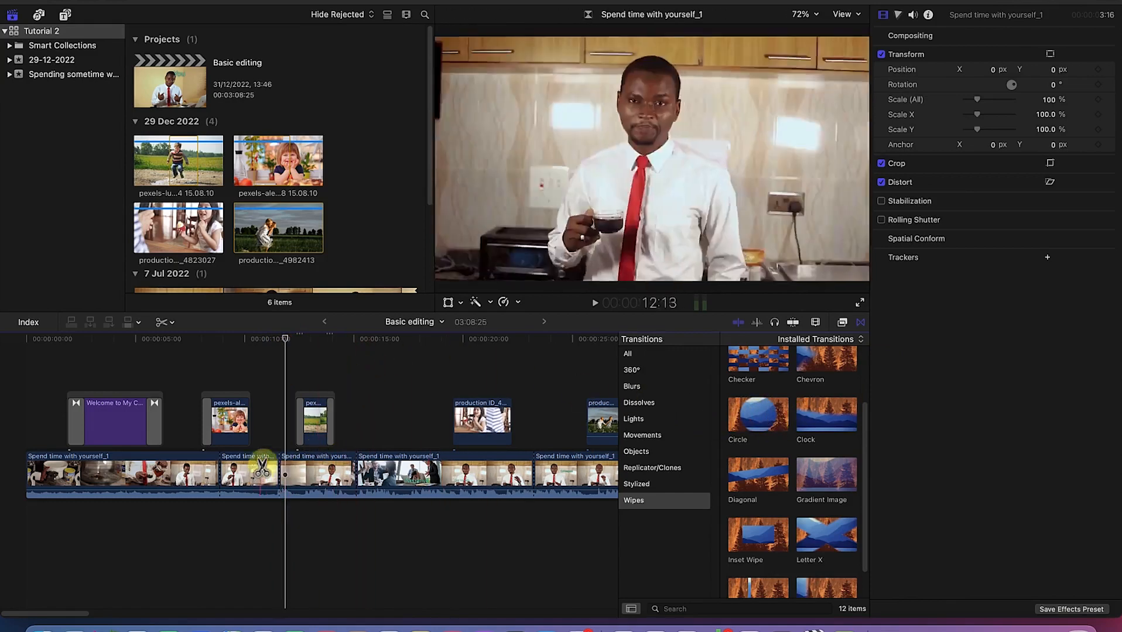
{"action": "left_click_drag", "start_coordinate": [306, 342], "coordinate": [276, 337]}
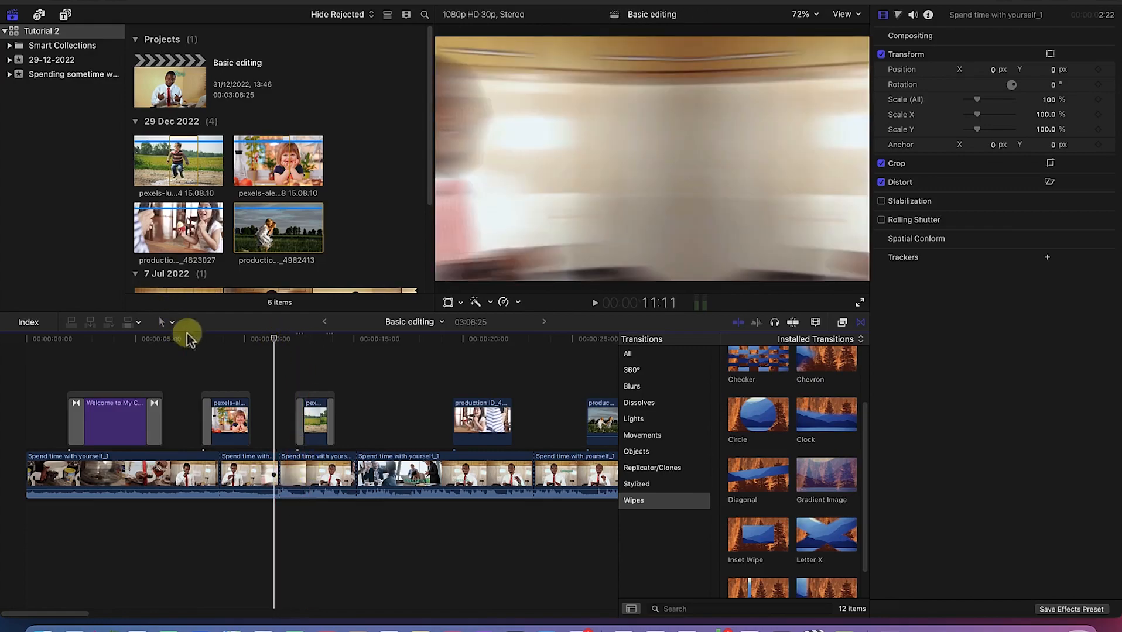
Show the Transform settings of the segment right after the new cut and increase its overall scale.
{"action": "left_click", "coordinate": [307, 479]}
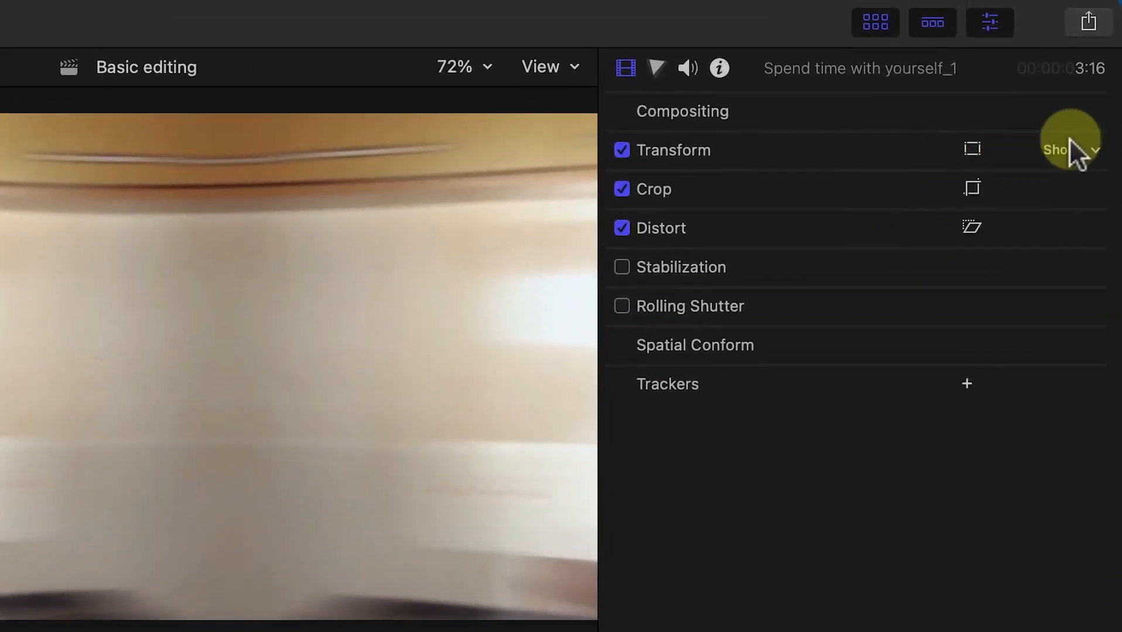
{"action": "left_click", "coordinate": [1059, 150]}
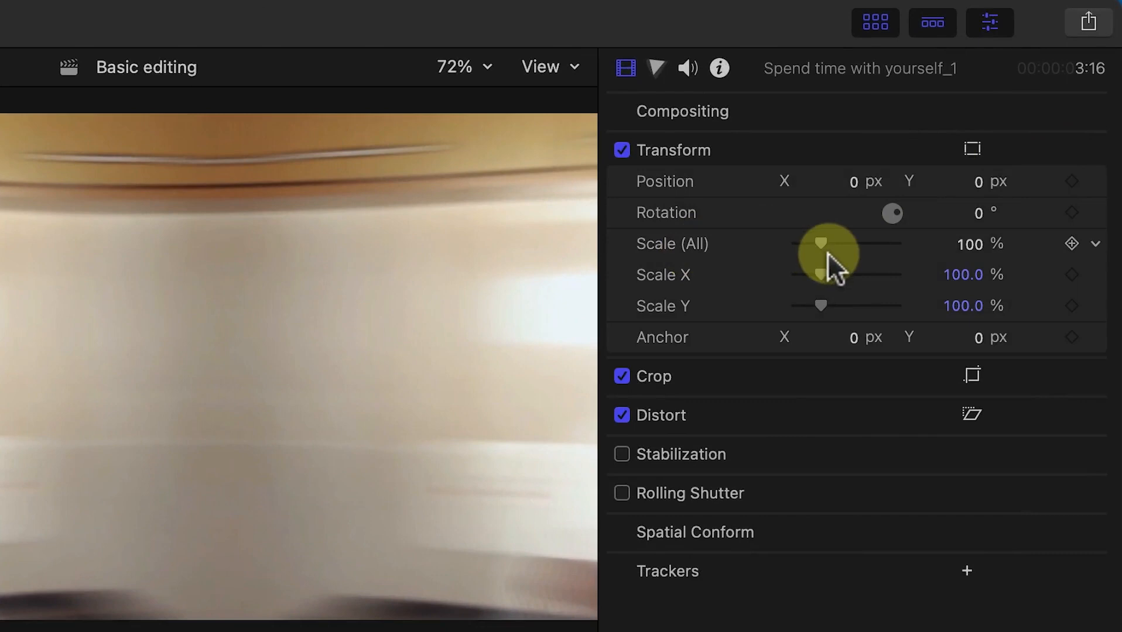
{"action": "left_click_drag", "start_coordinate": [824, 242], "coordinate": [825, 244]}
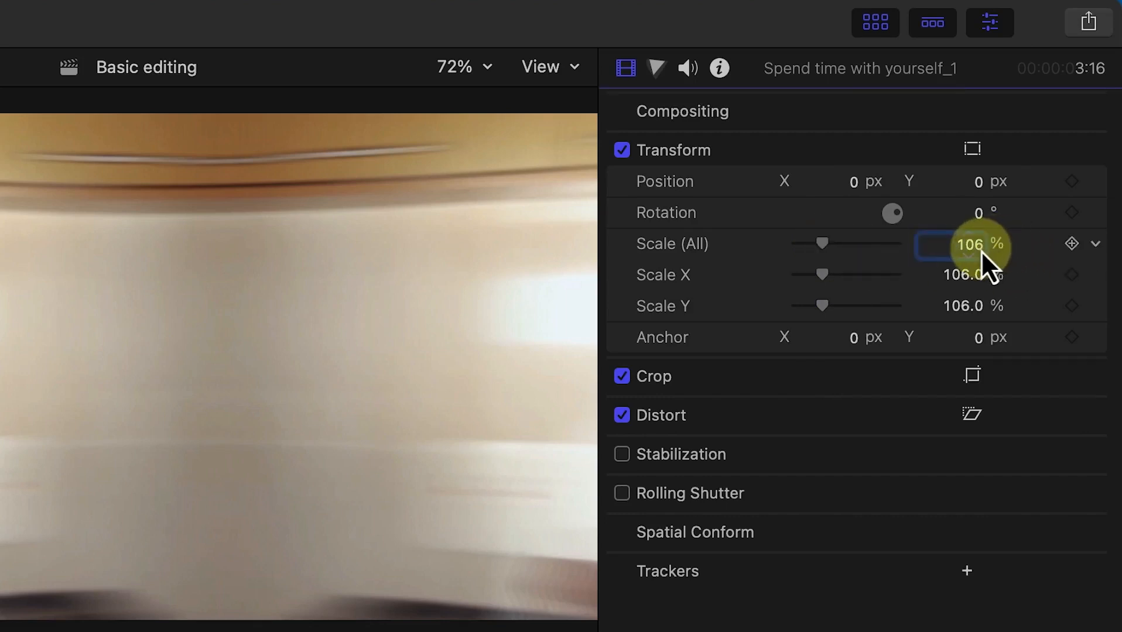
{"action": "type", "text": "10"}
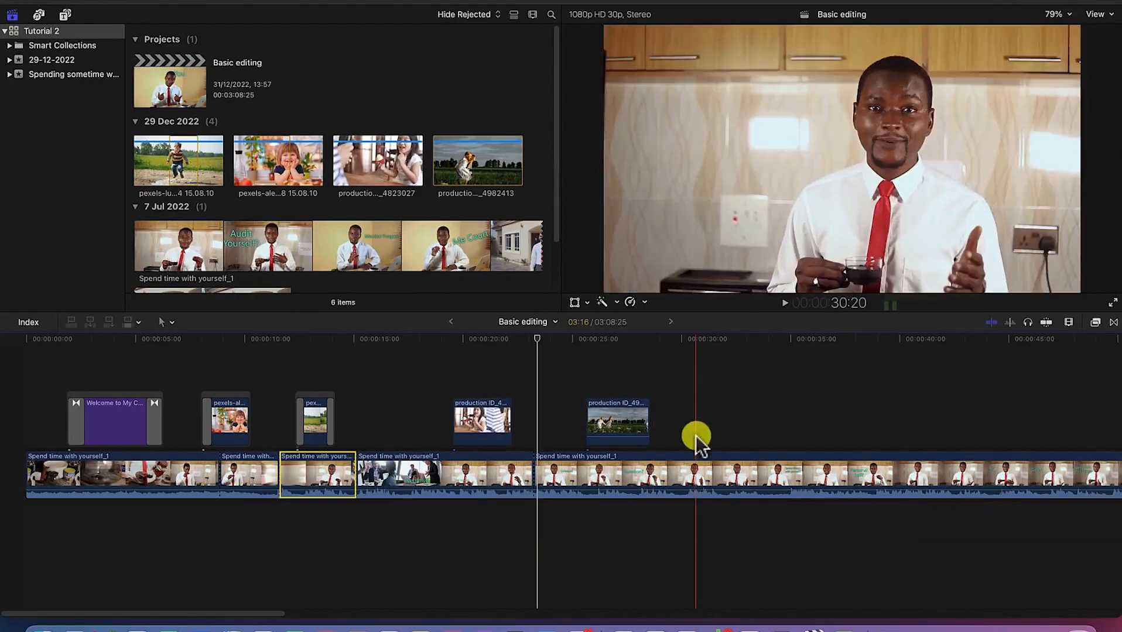
Select the long last segment of the main storyline and look through its retiming options, including Slow, Fast, Rewind and Speed Ramp.
{"action": "left_click", "coordinate": [705, 480]}
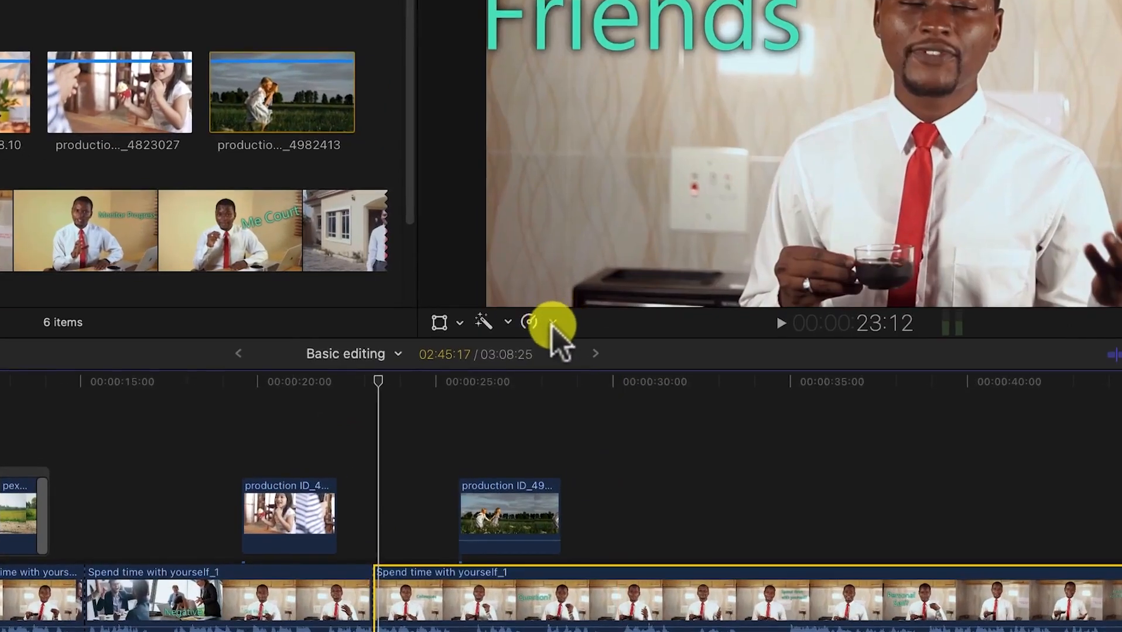
{"action": "left_click", "coordinate": [552, 323]}
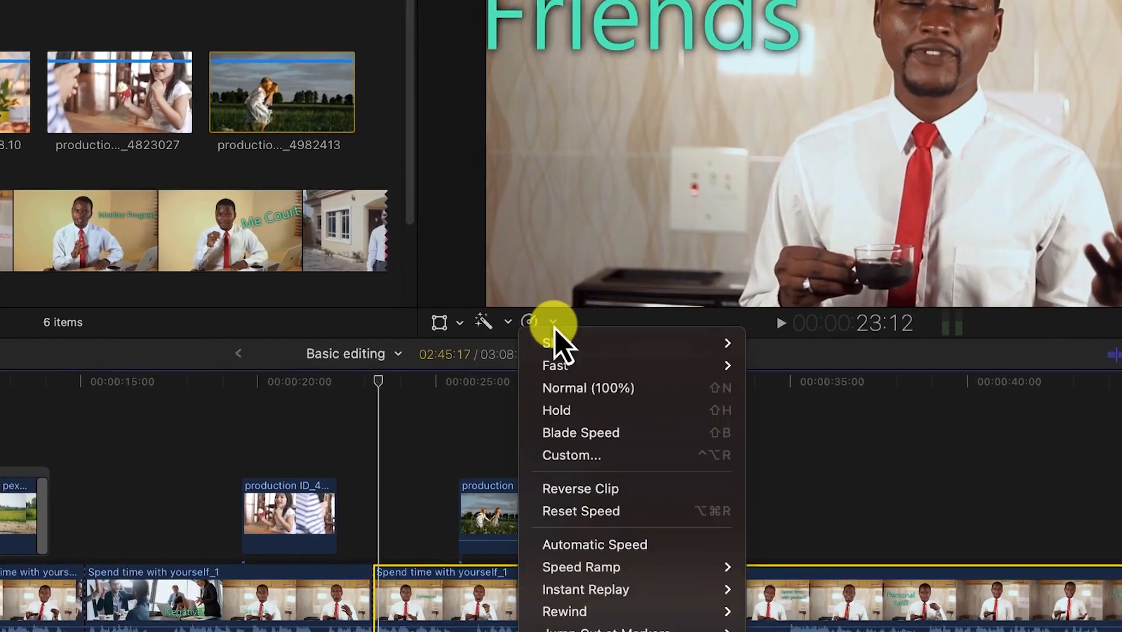
{"action": "mouse_move", "coordinate": [567, 350]}
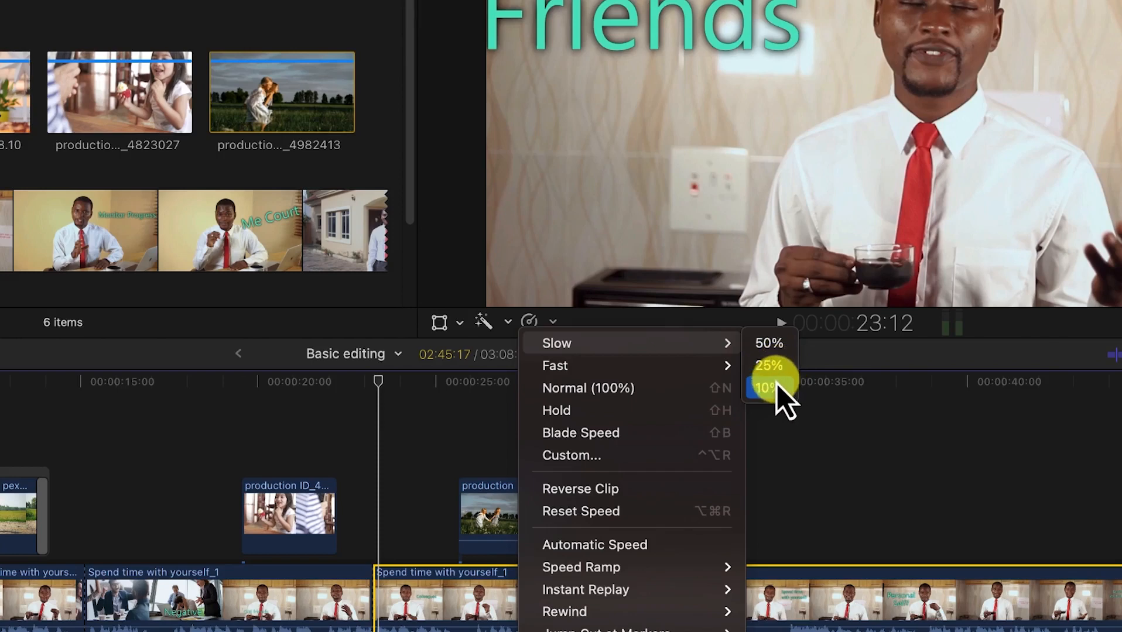
{"action": "mouse_move", "coordinate": [710, 367]}
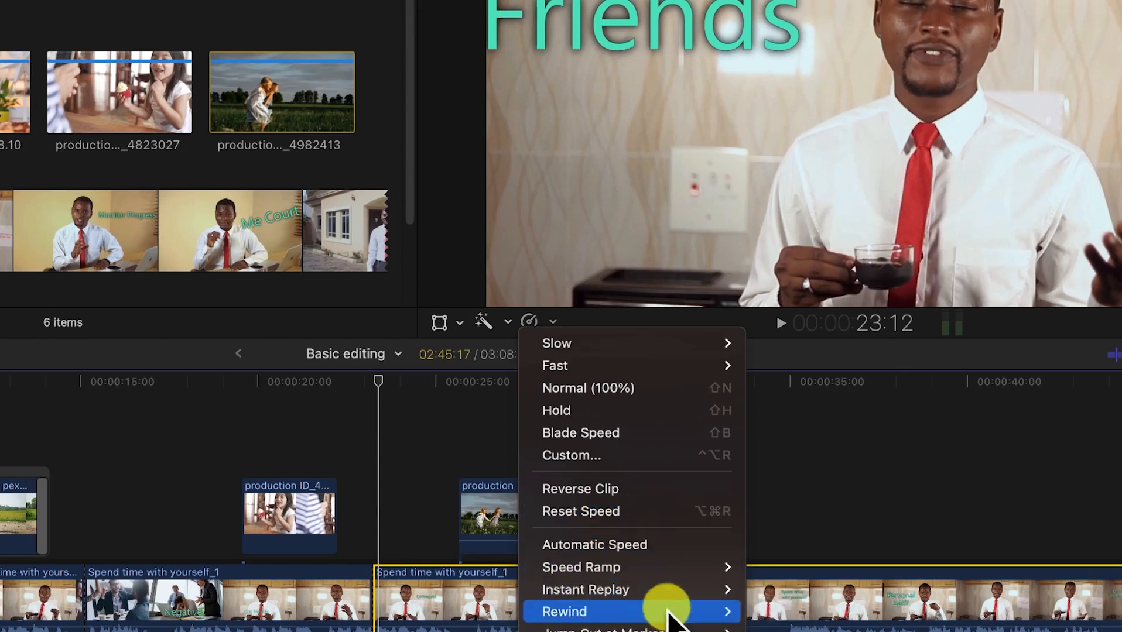
{"action": "mouse_move", "coordinate": [672, 571]}
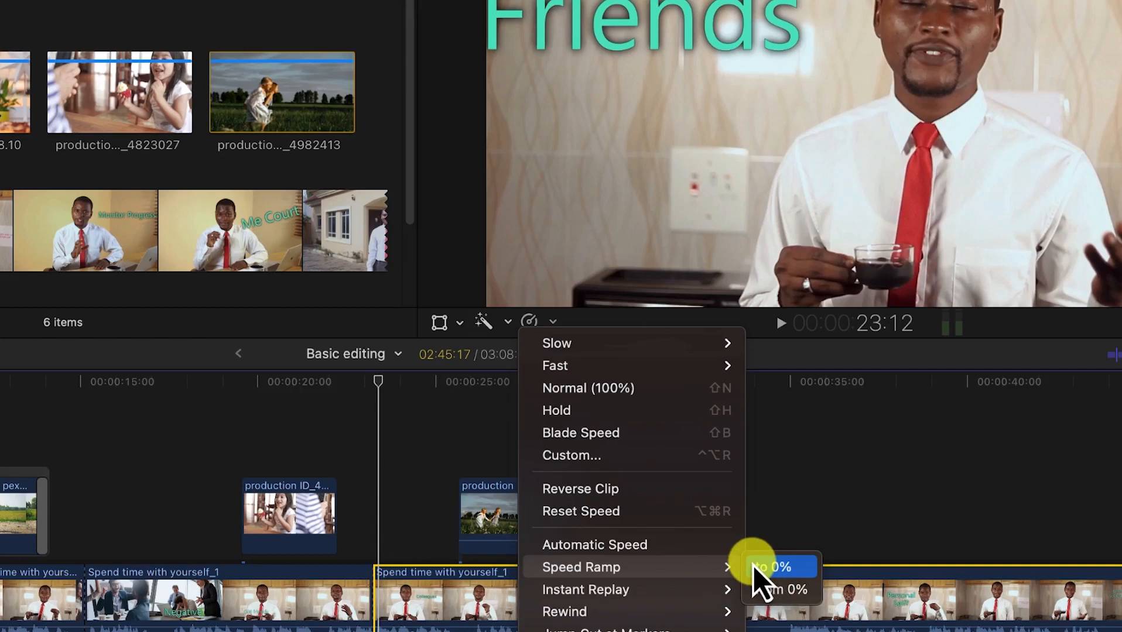
Slow the selected Spend time with yourself_1 clip to 50% speed and play it back from its start.
{"action": "mouse_move", "coordinate": [692, 597]}
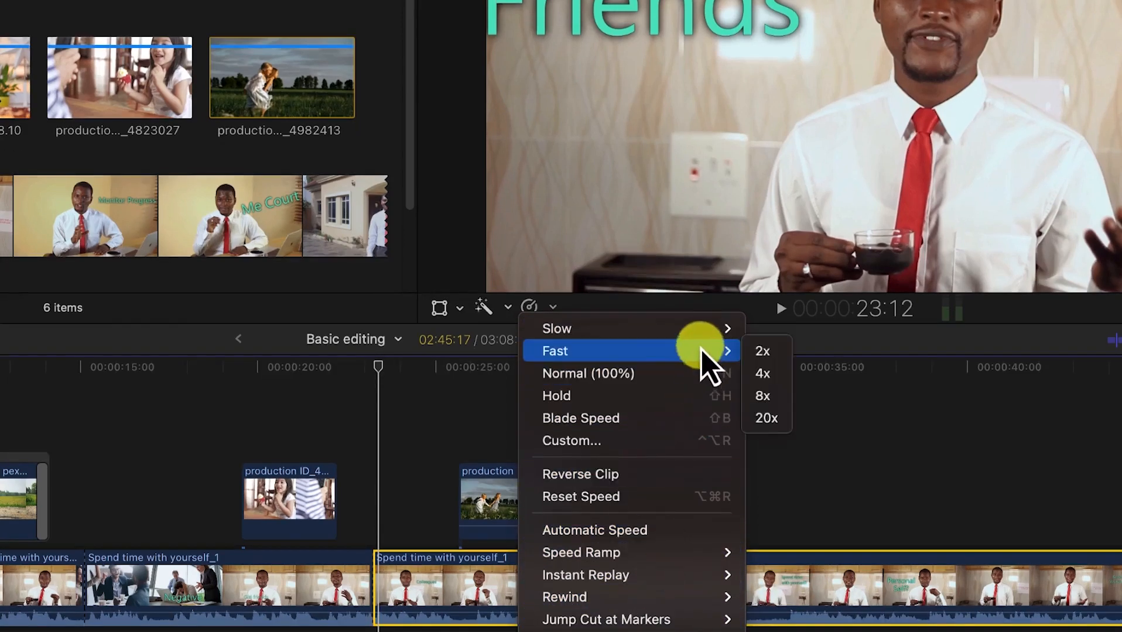
{"action": "mouse_move", "coordinate": [697, 349]}
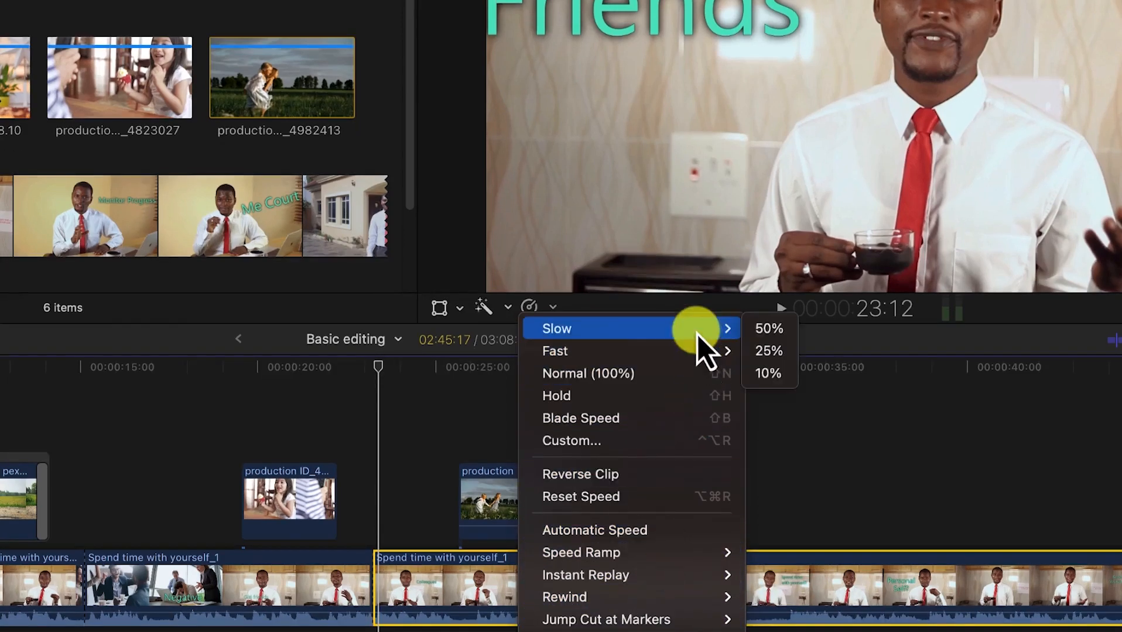
{"action": "left_click", "coordinate": [770, 334]}
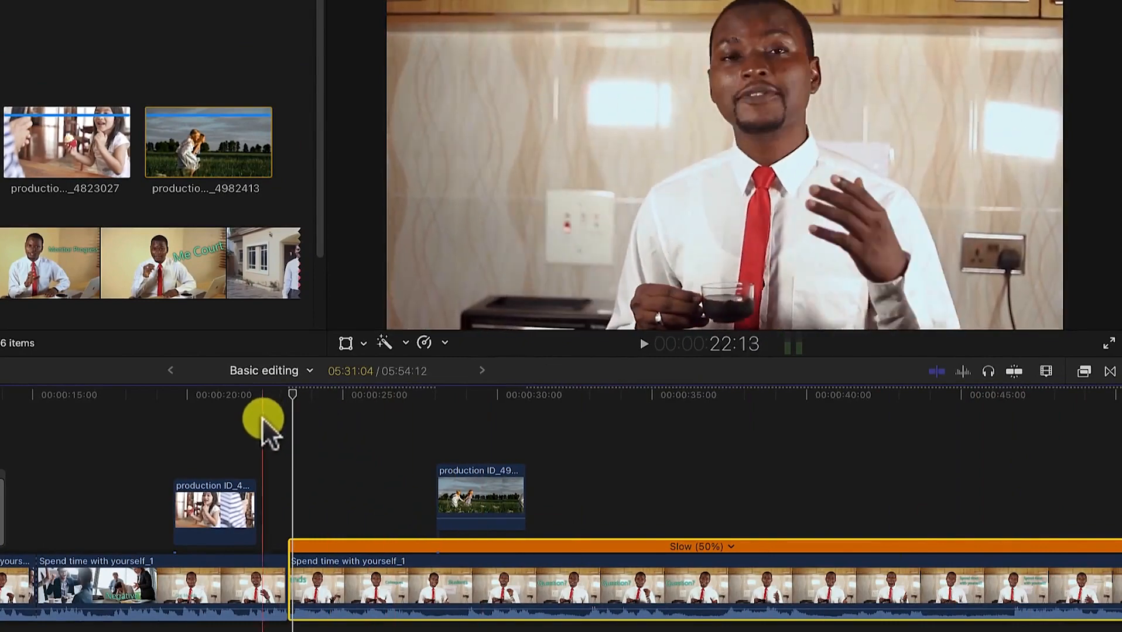
{"action": "left_click", "coordinate": [297, 396]}
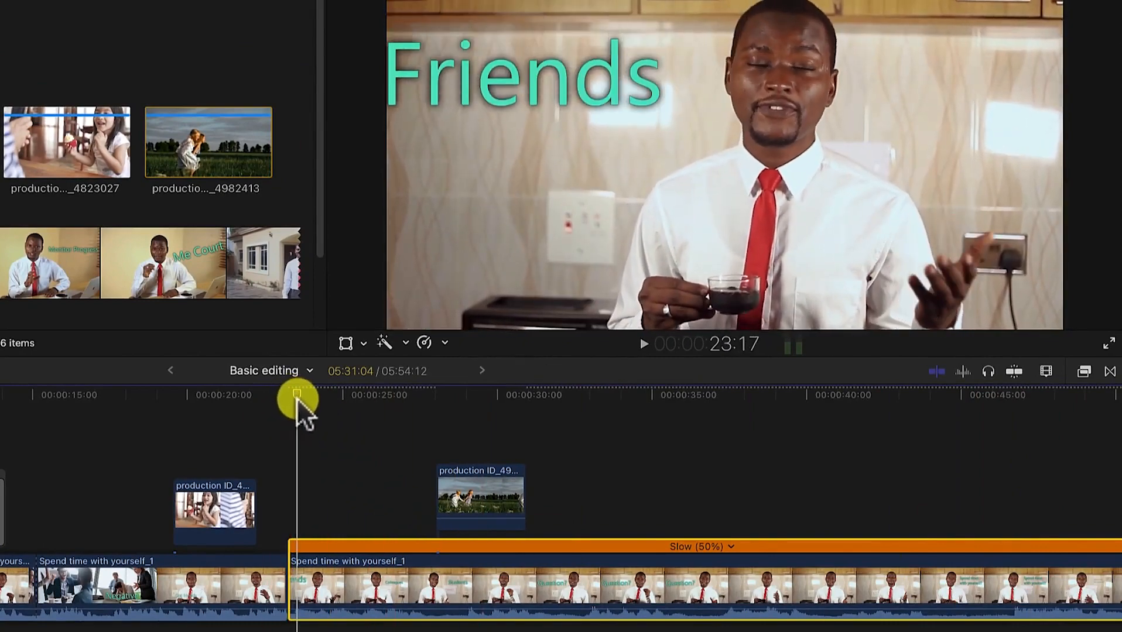
{"action": "key", "text": "space"}
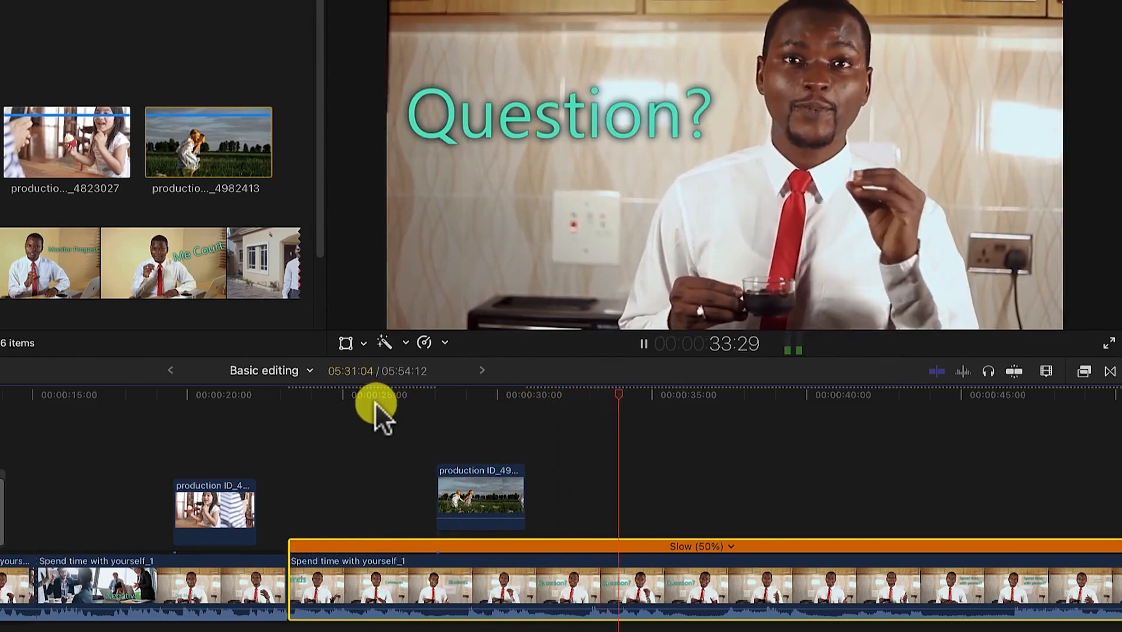
{"action": "left_click", "coordinate": [371, 405]}
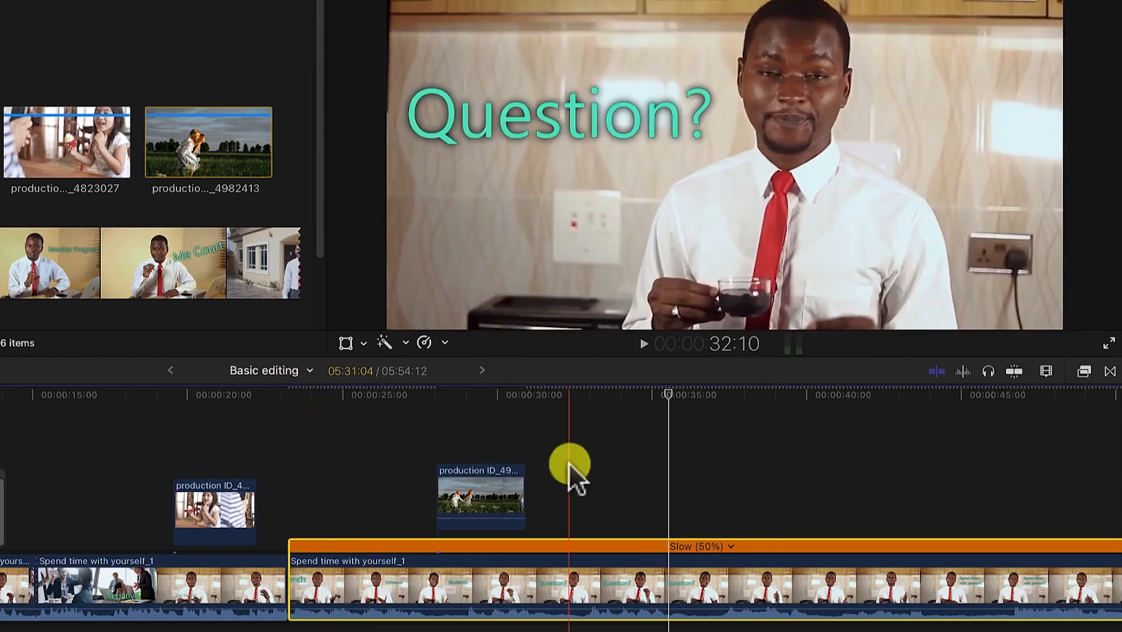
Split the slowed clip at about 36 seconds and stretch its first part to 37% speed.
{"action": "key", "text": "b"}
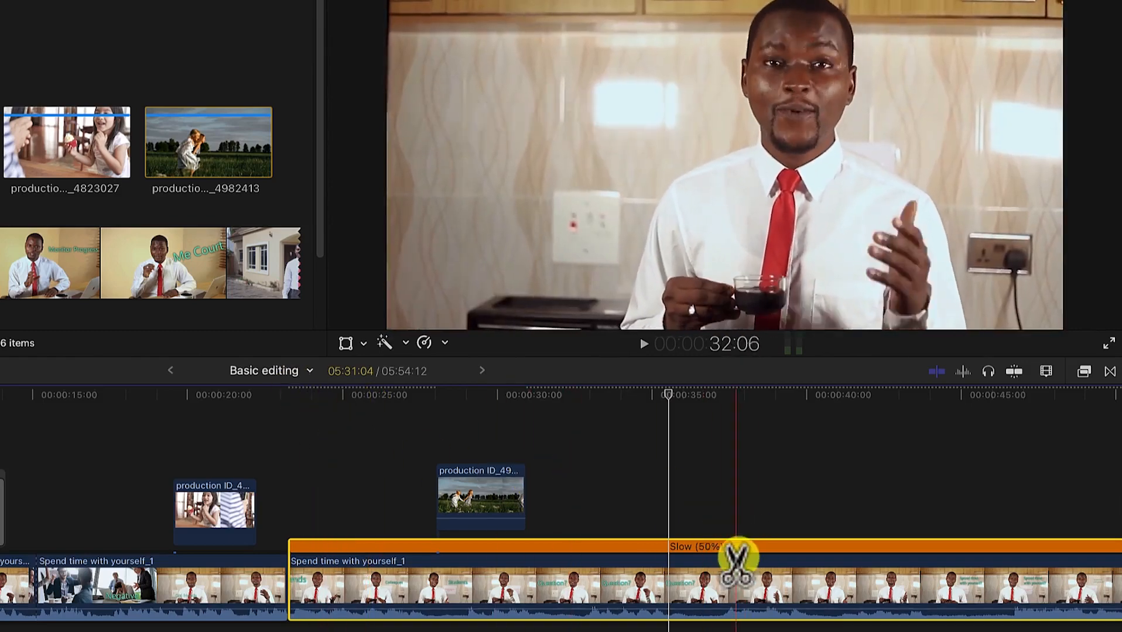
{"action": "left_click", "coordinate": [697, 560]}
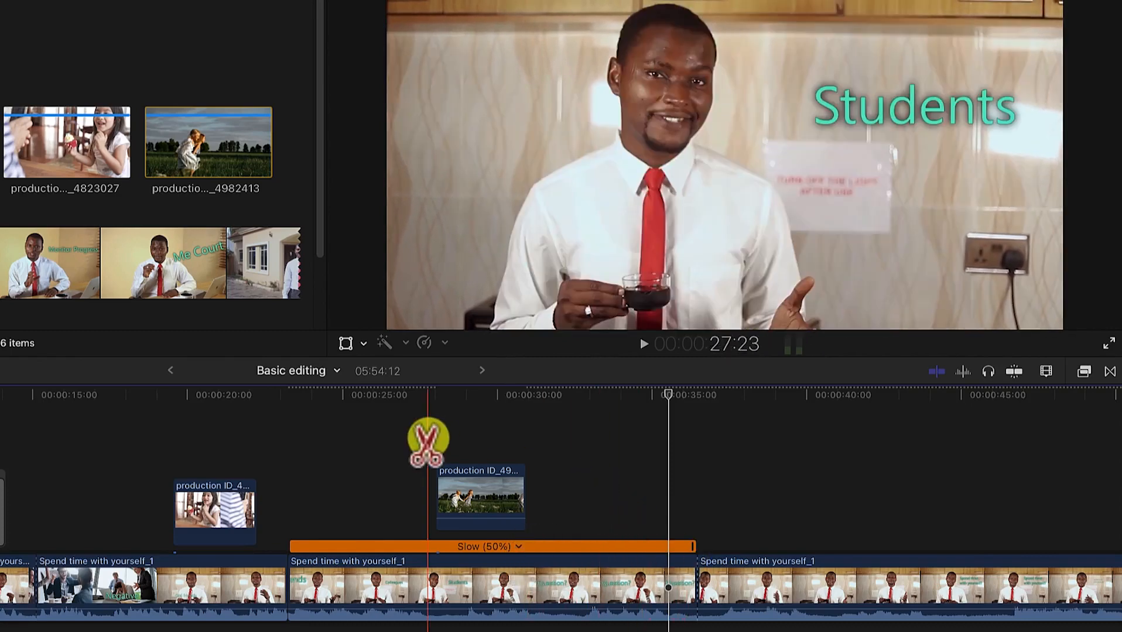
{"action": "key", "text": "a"}
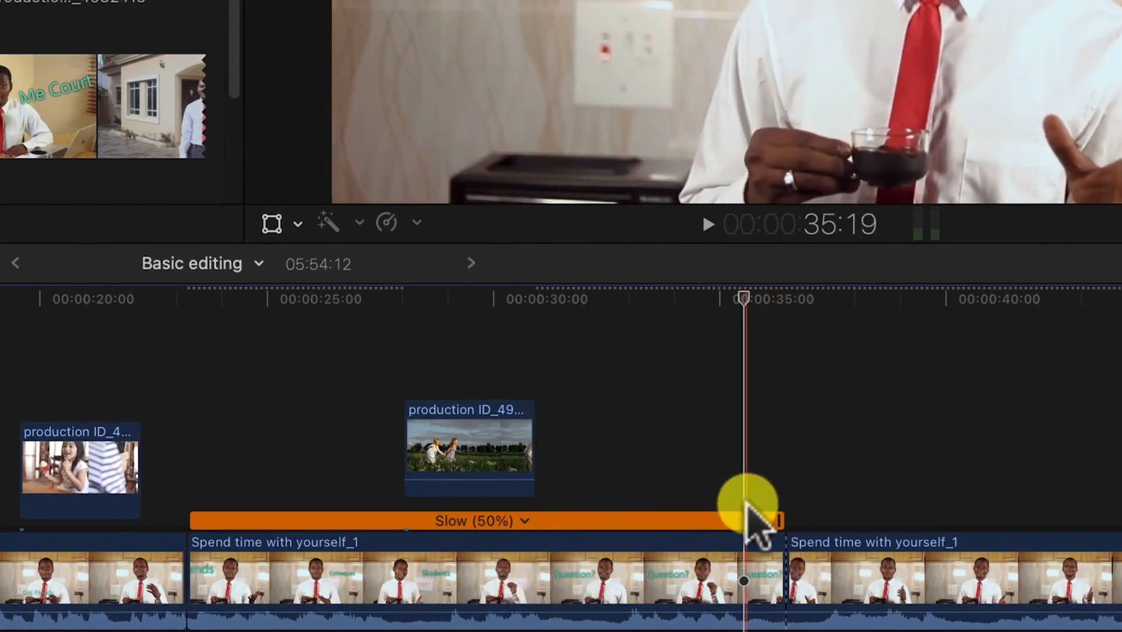
{"action": "left_click_drag", "start_coordinate": [778, 518], "coordinate": [997, 512]}
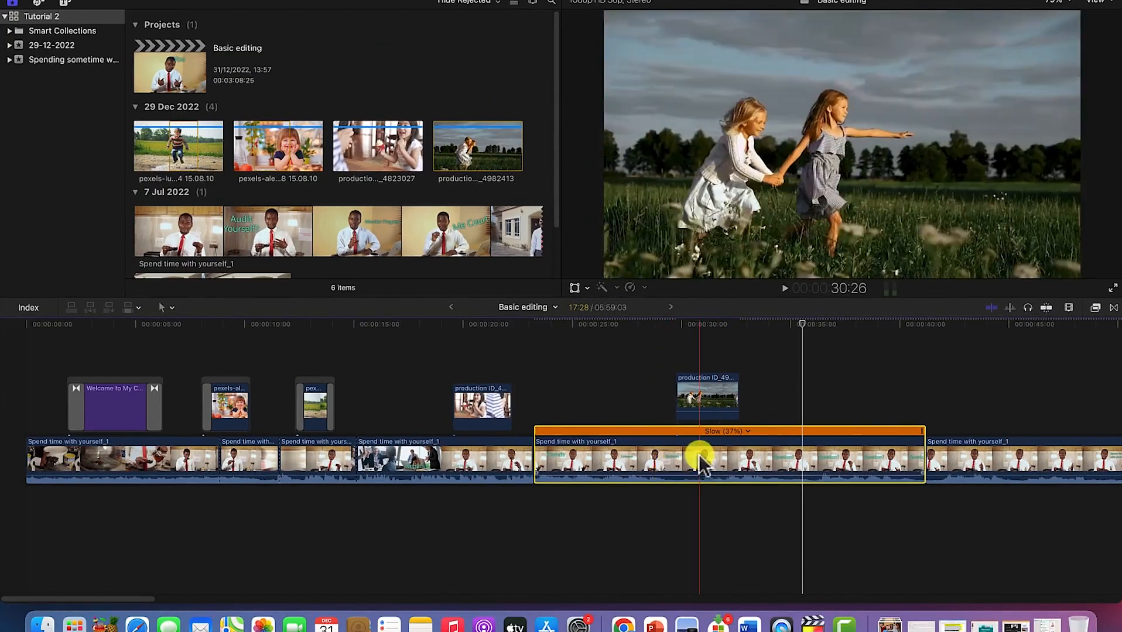
{"action": "left_click", "coordinate": [1013, 471]}
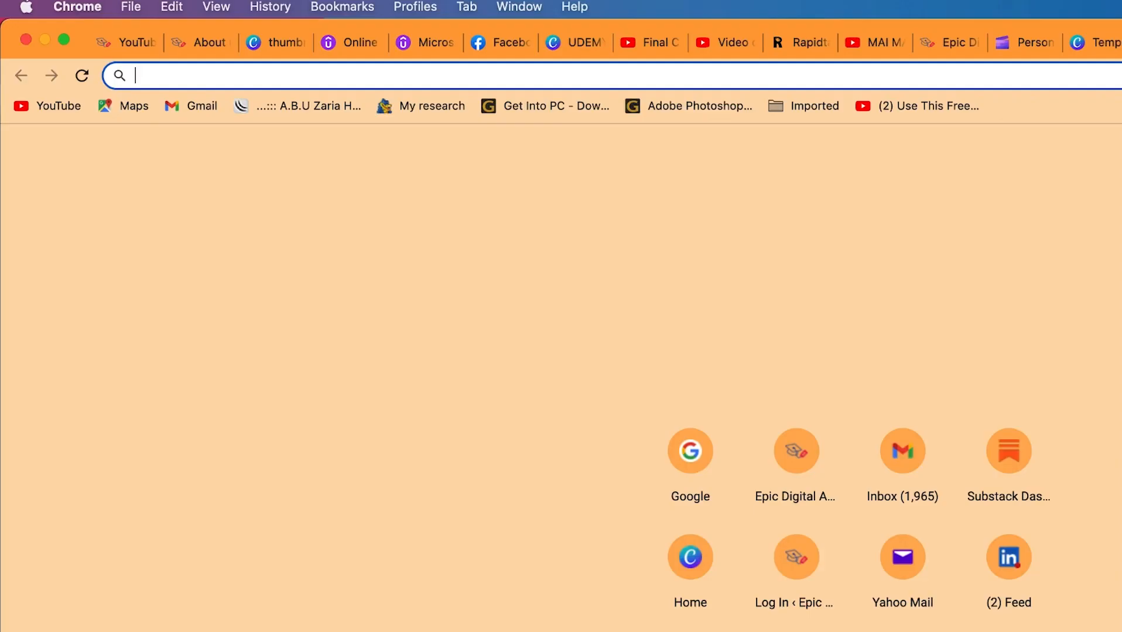
In Chrome, open pixabay.com and search its Music category for "background".
{"action": "type", "text": "pix"}
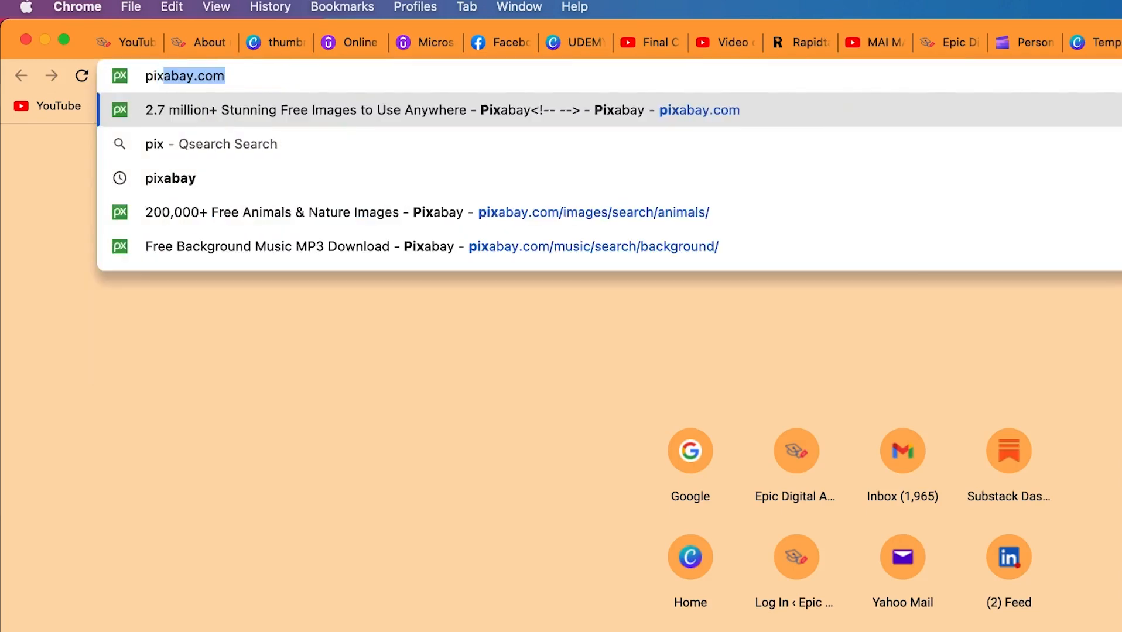
{"action": "key", "text": "Return"}
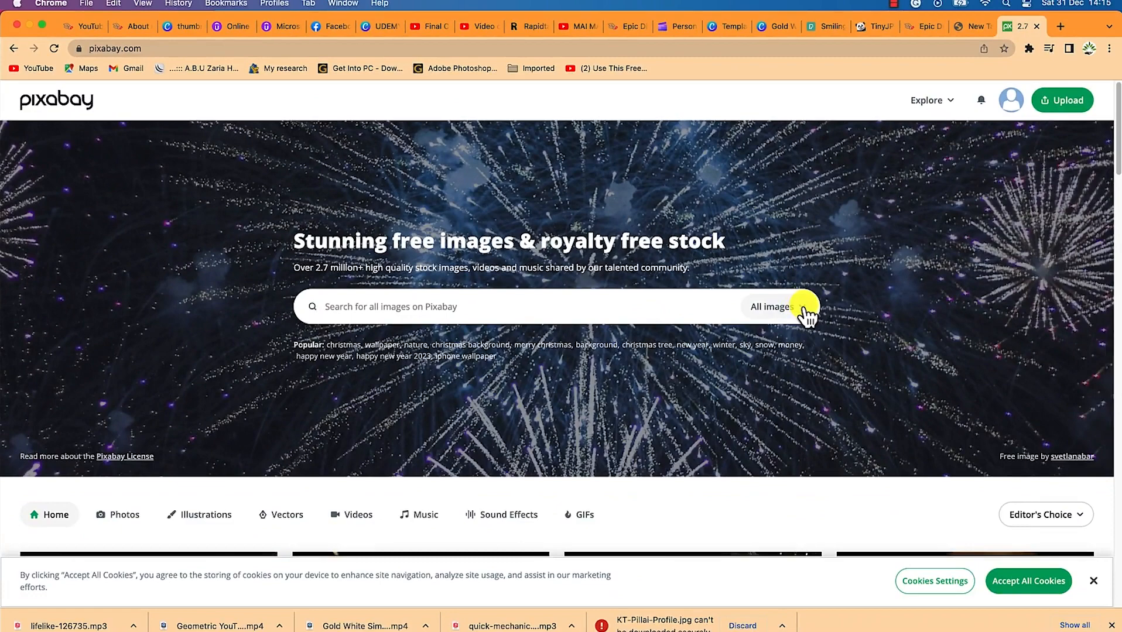
{"action": "left_click", "coordinate": [805, 309]}
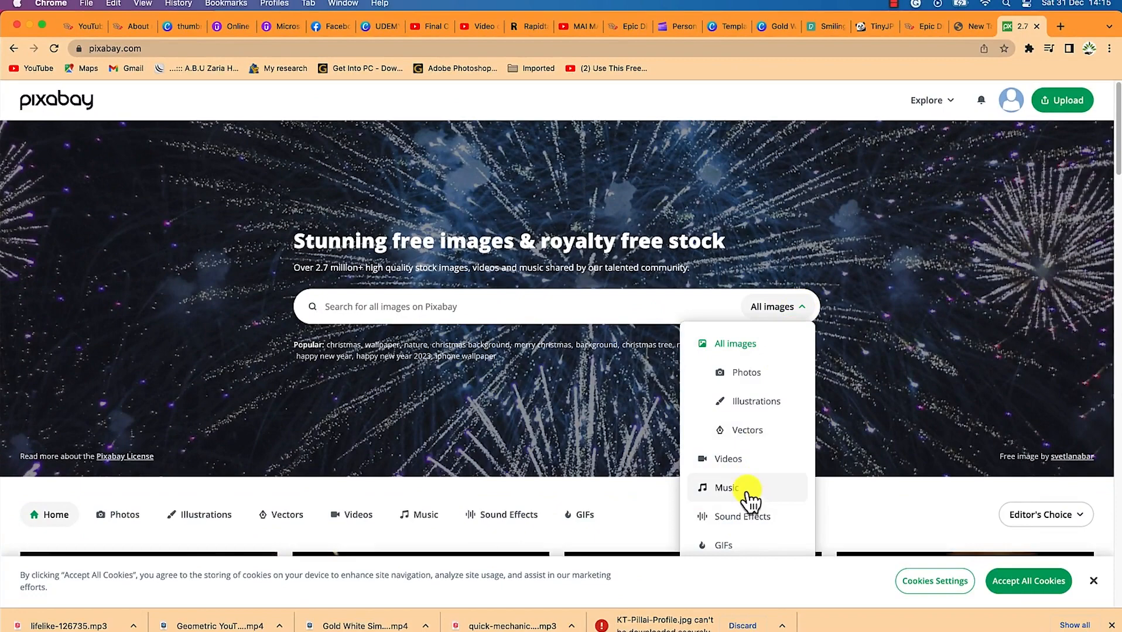
{"action": "left_click", "coordinate": [727, 488]}
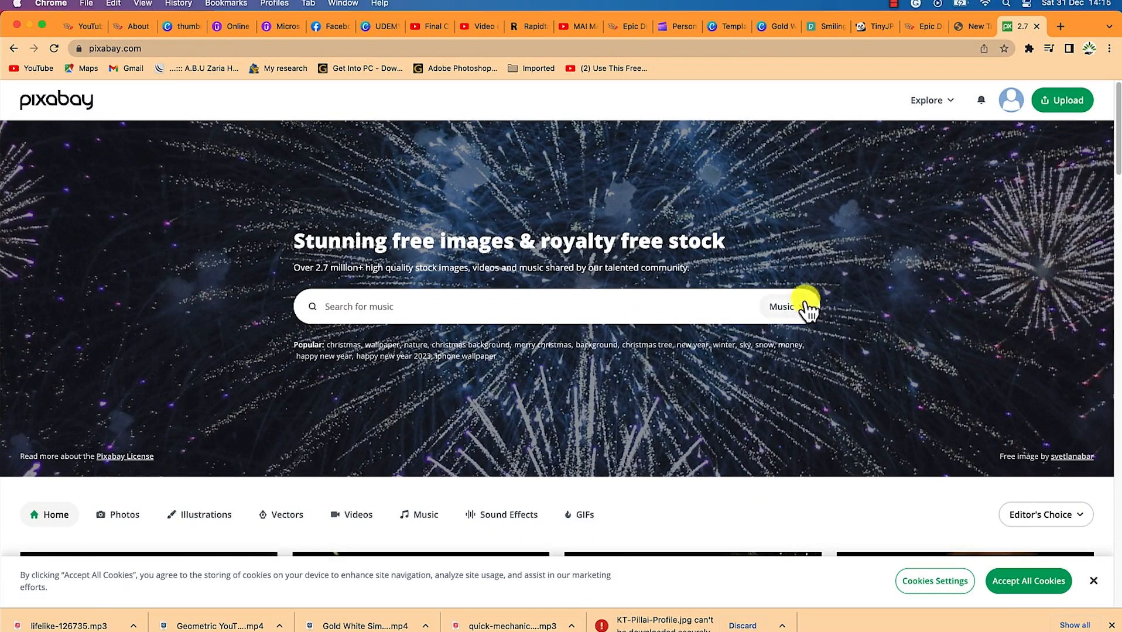
{"action": "left_click", "coordinate": [522, 303]}
{"action": "type", "text": "ba"}
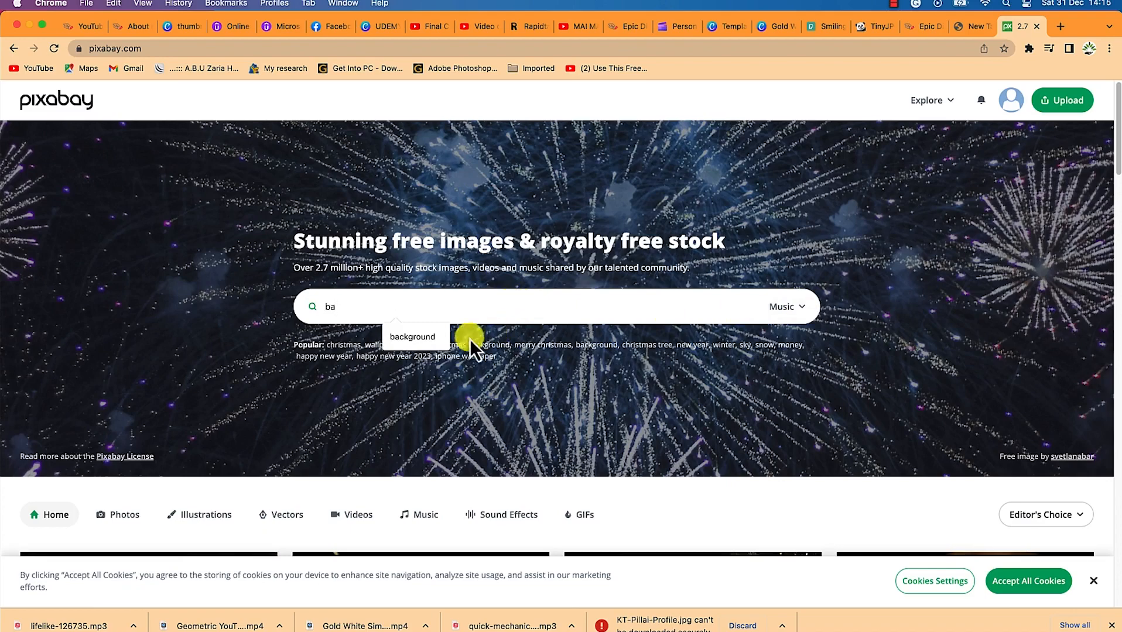
{"action": "left_click", "coordinate": [417, 338]}
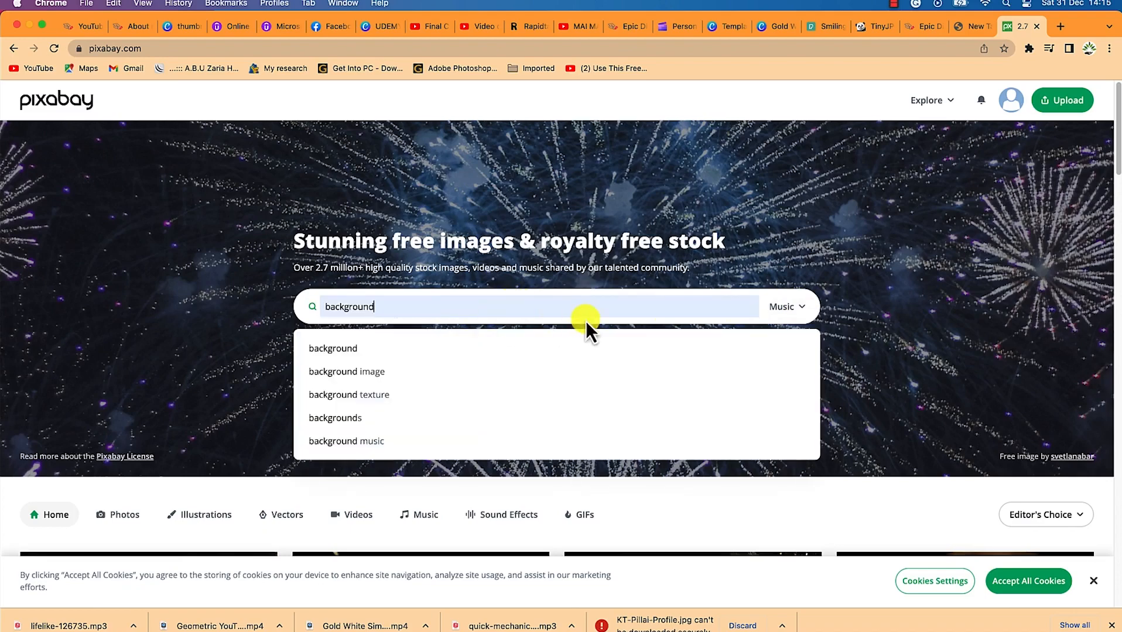
{"action": "key", "text": "Return"}
Stop the preview of the Lifelike track, download the track, and dismiss the thank-you dialog.
{"action": "scroll", "coordinate": [419, 388], "scroll_direction": "down", "scroll_amount": 15}
{"action": "scroll", "coordinate": [419, 387], "scroll_direction": "up", "scroll_amount": 12}
{"action": "scroll", "coordinate": [419, 387], "scroll_direction": "up", "scroll_amount": 3}
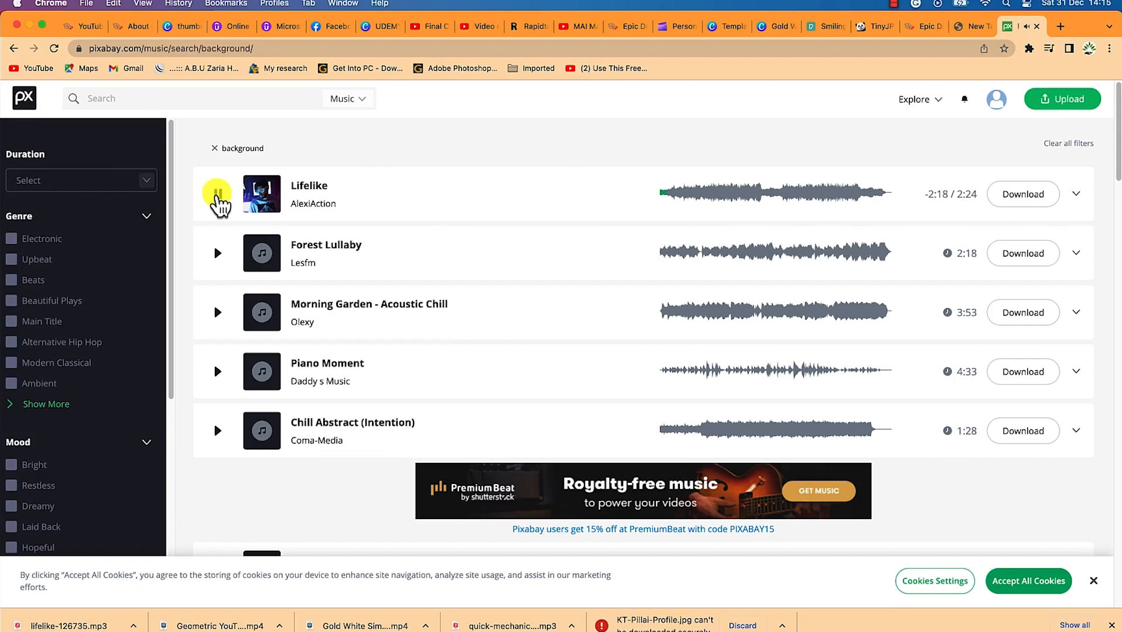
{"action": "left_click", "coordinate": [217, 196]}
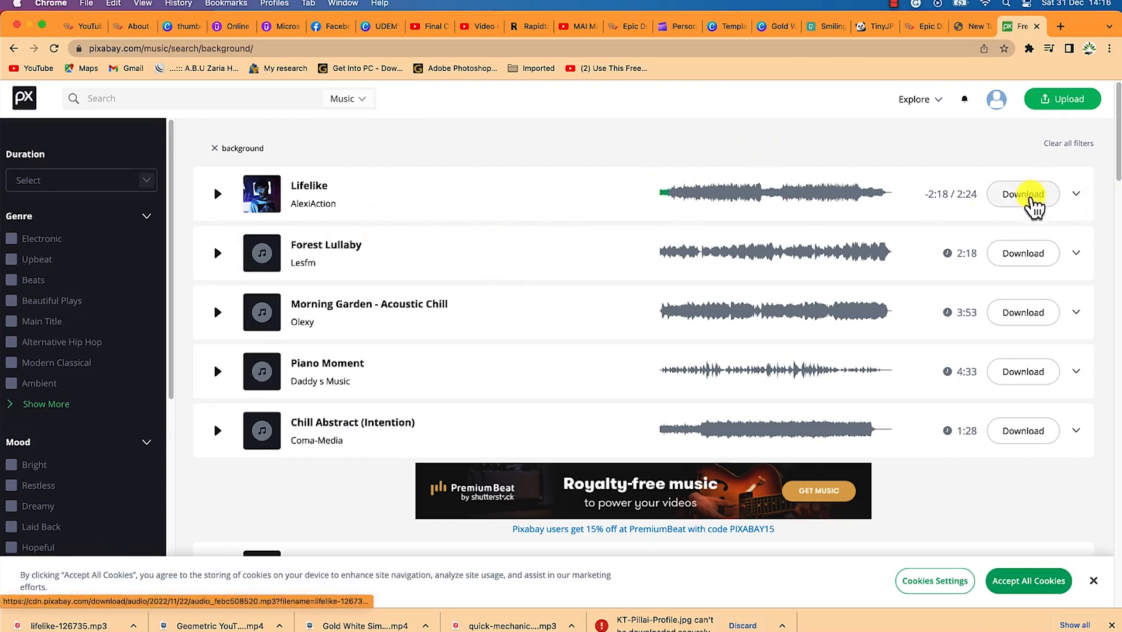
{"action": "left_click", "coordinate": [1030, 197]}
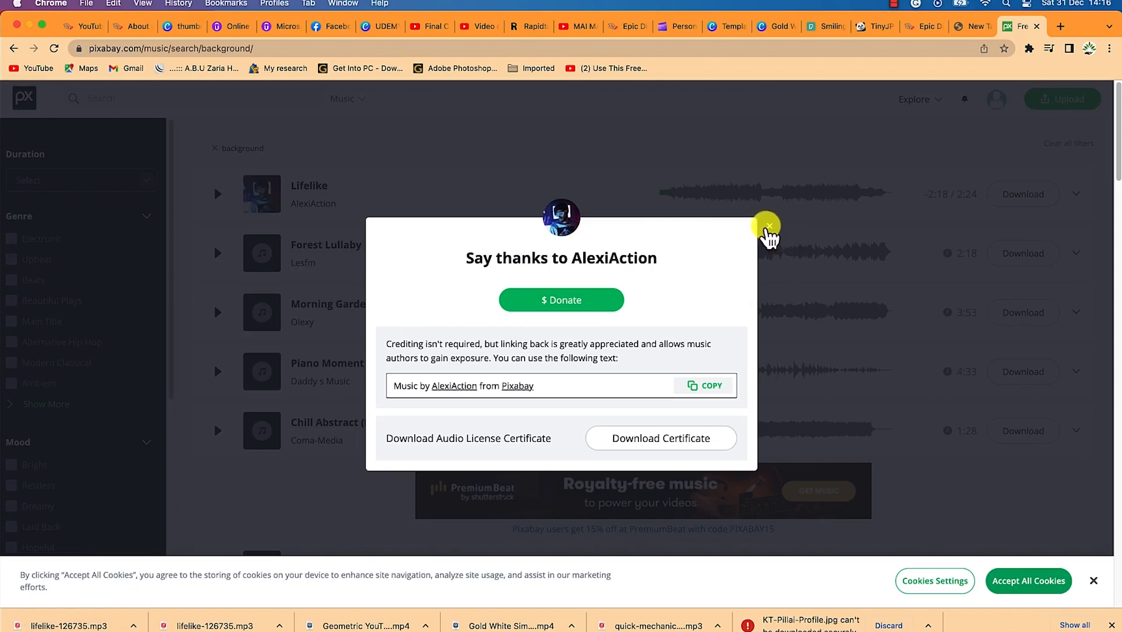
{"action": "left_click", "coordinate": [765, 226]}
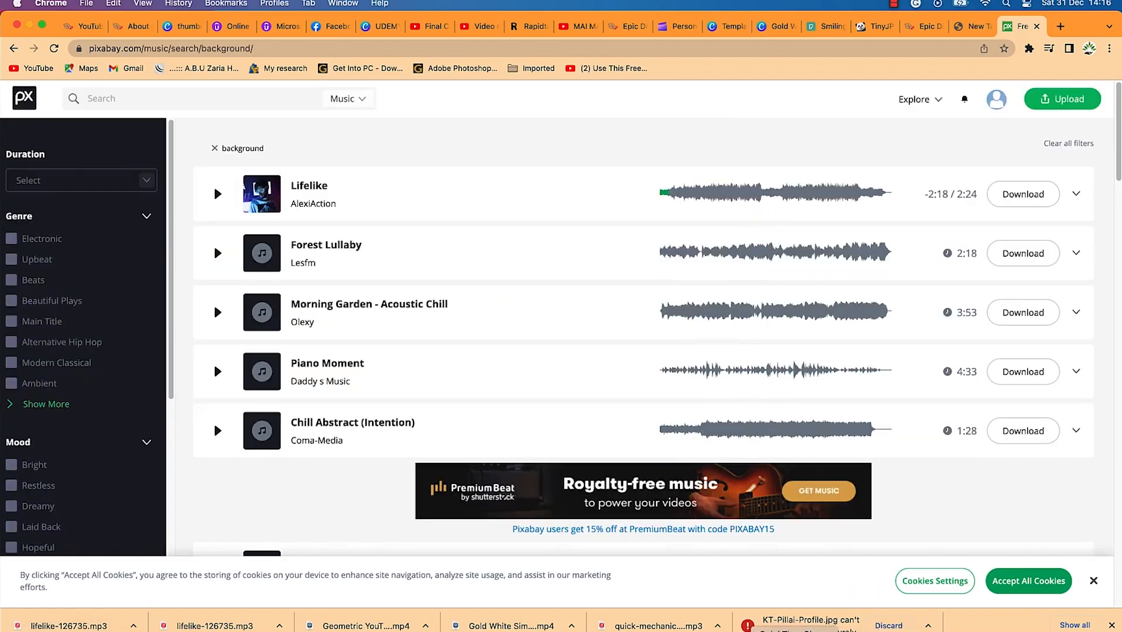
Switch to Final Cut Pro and open the Media Import window.
{"action": "left_click", "coordinate": [827, 631]}
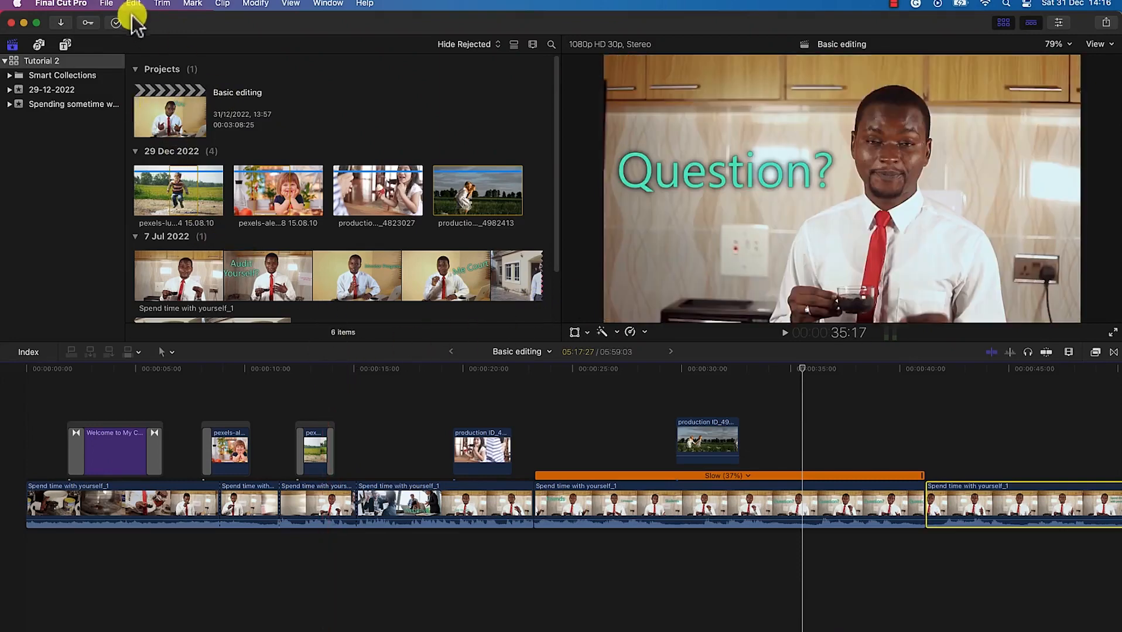
{"action": "left_click", "coordinate": [110, 5]}
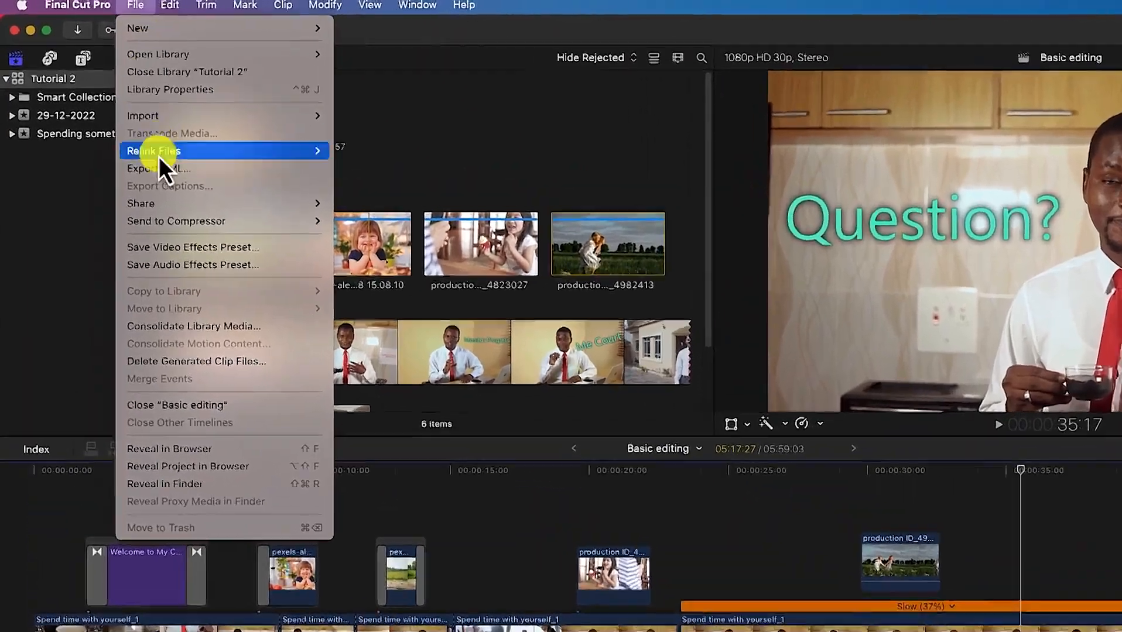
{"action": "mouse_move", "coordinate": [131, 166]}
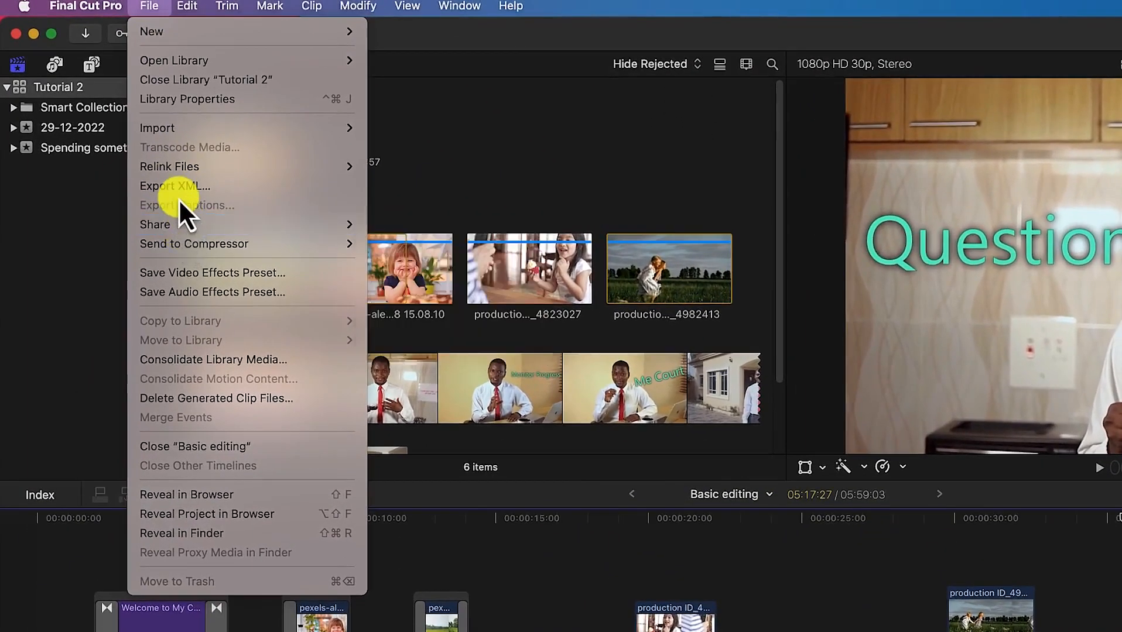
{"action": "mouse_move", "coordinate": [193, 128]}
{"action": "left_click", "coordinate": [446, 137]}
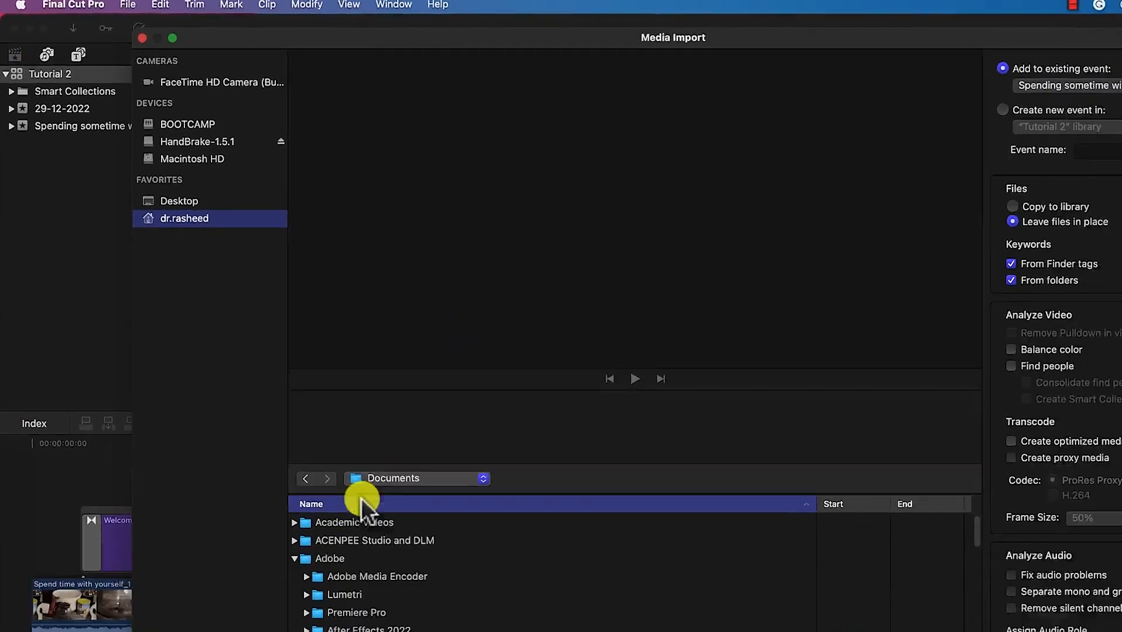
Import lifelike-126735.mp3 from the Music subfolder of the Final Cut Pro folder in Documents into the existing event, leaving files in place.
{"action": "scroll", "coordinate": [305, 550], "scroll_direction": "down", "scroll_amount": 10}
{"action": "scroll", "coordinate": [310, 561], "scroll_direction": "down", "scroll_amount": 1}
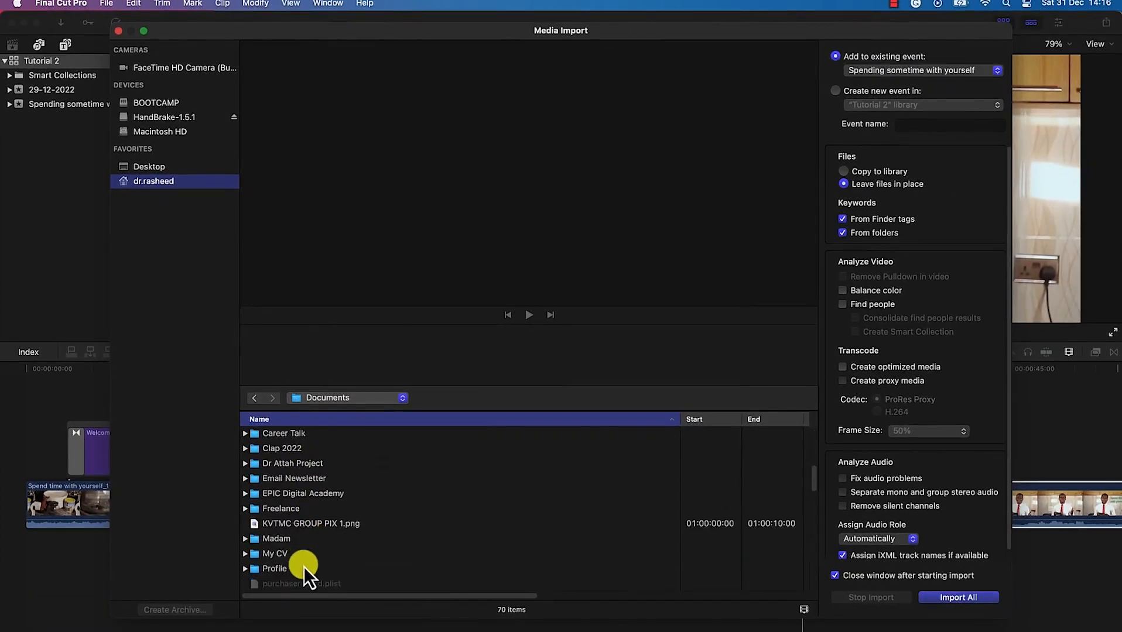
{"action": "scroll", "coordinate": [304, 515], "scroll_direction": "down", "scroll_amount": 15}
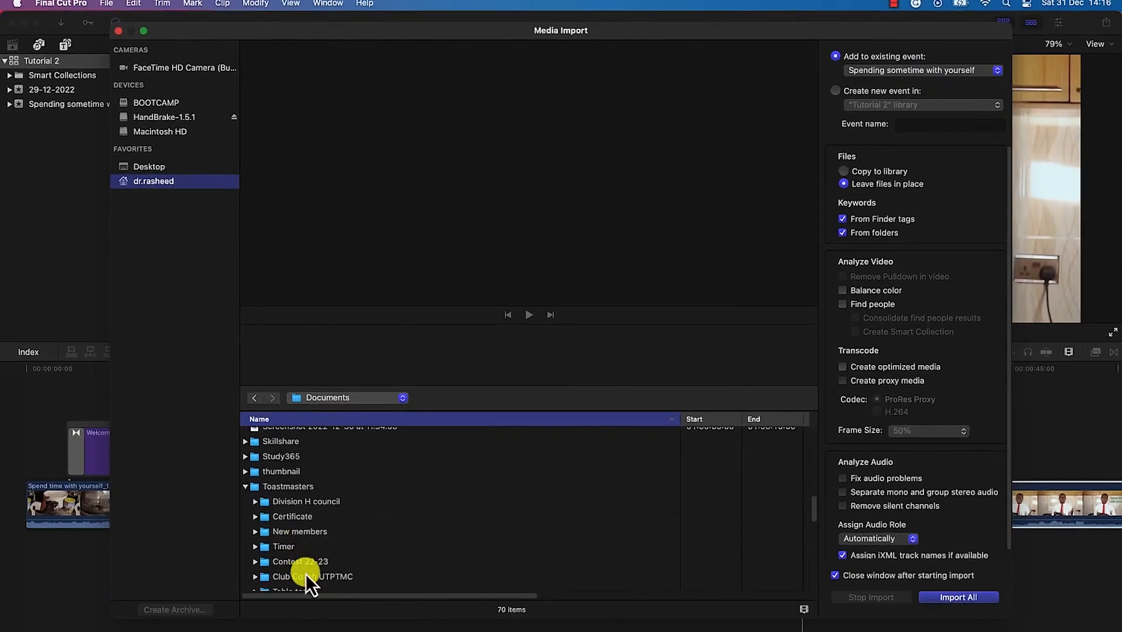
{"action": "scroll", "coordinate": [302, 557], "scroll_direction": "down", "scroll_amount": 7}
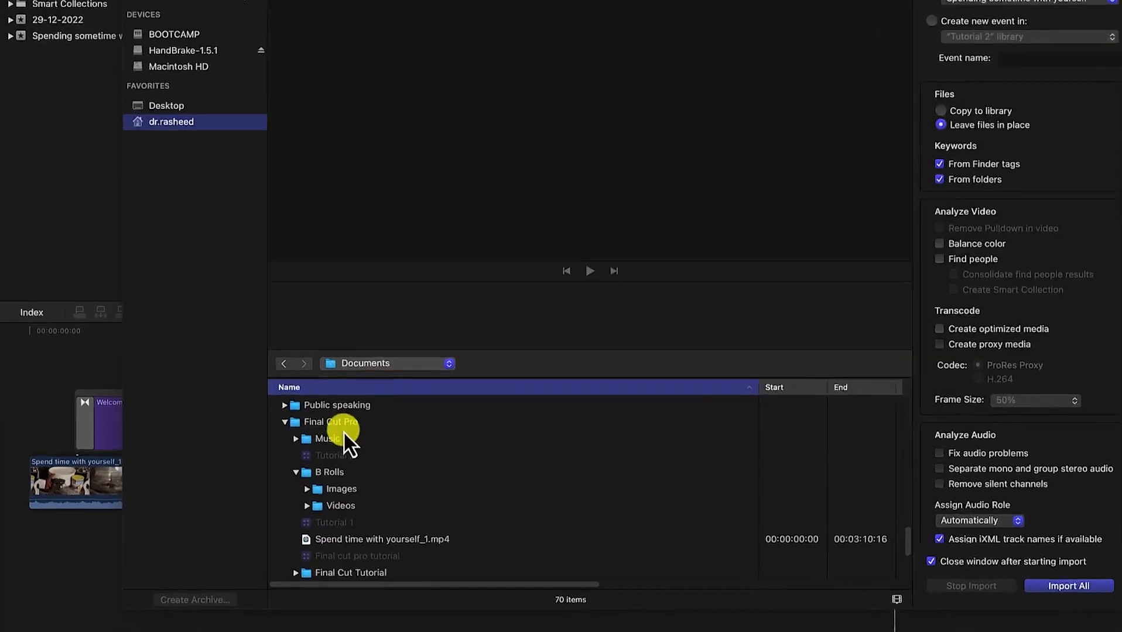
{"action": "left_click", "coordinate": [336, 422]}
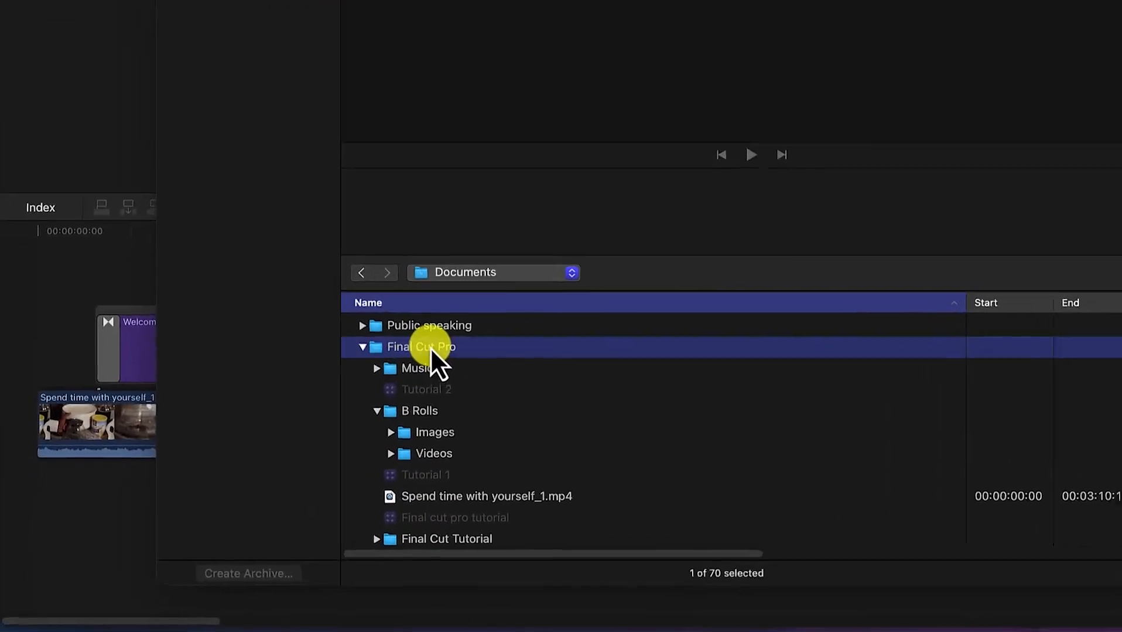
{"action": "left_click", "coordinate": [339, 439]}
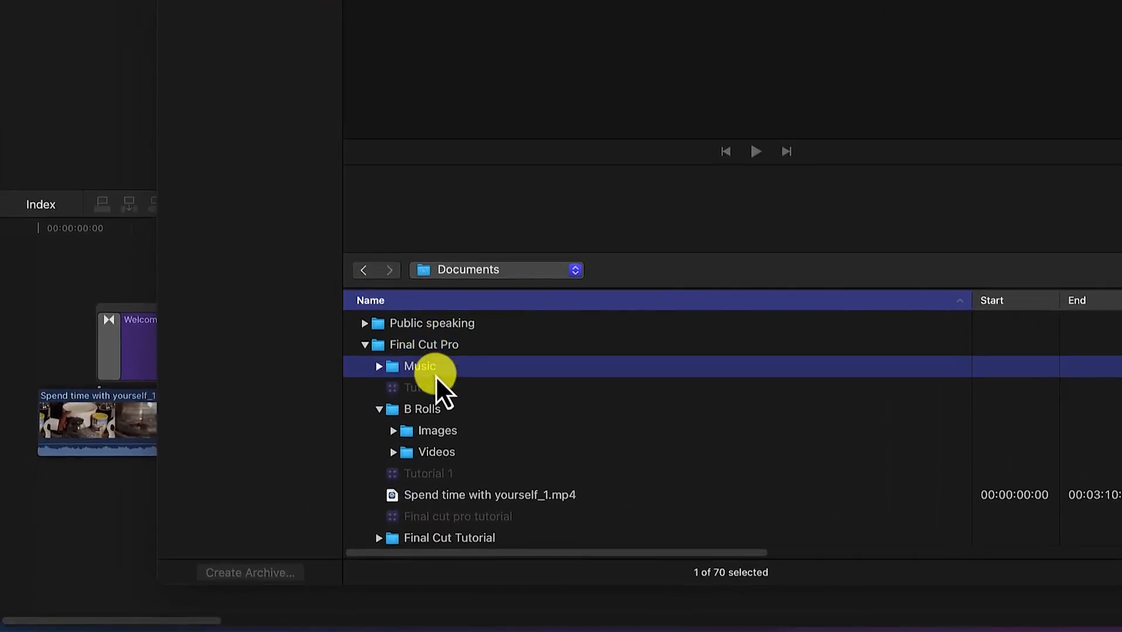
{"action": "left_click", "coordinate": [379, 366]}
{"action": "left_click", "coordinate": [441, 388]}
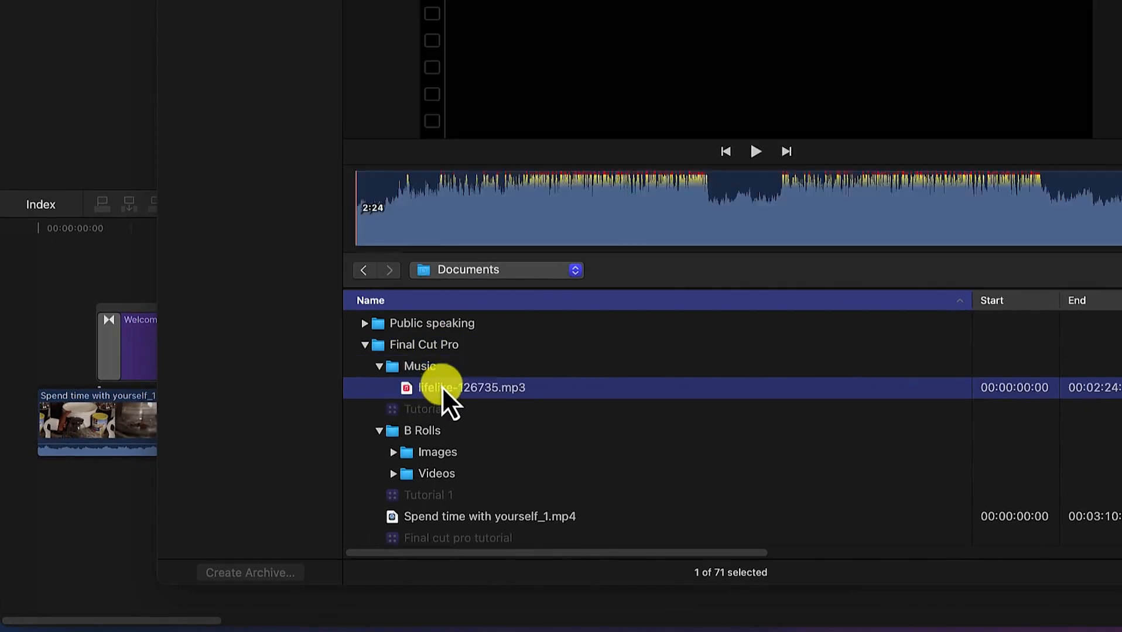
{"action": "right_click", "coordinate": [446, 389]}
{"action": "left_click", "coordinate": [686, 398]}
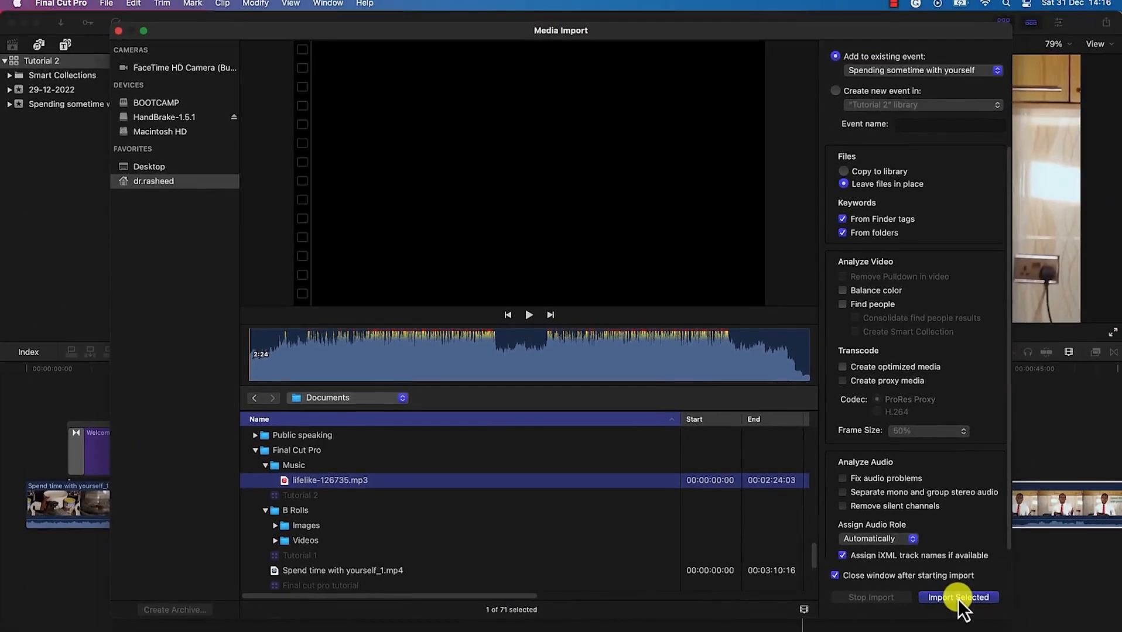
{"action": "left_click", "coordinate": [958, 599]}
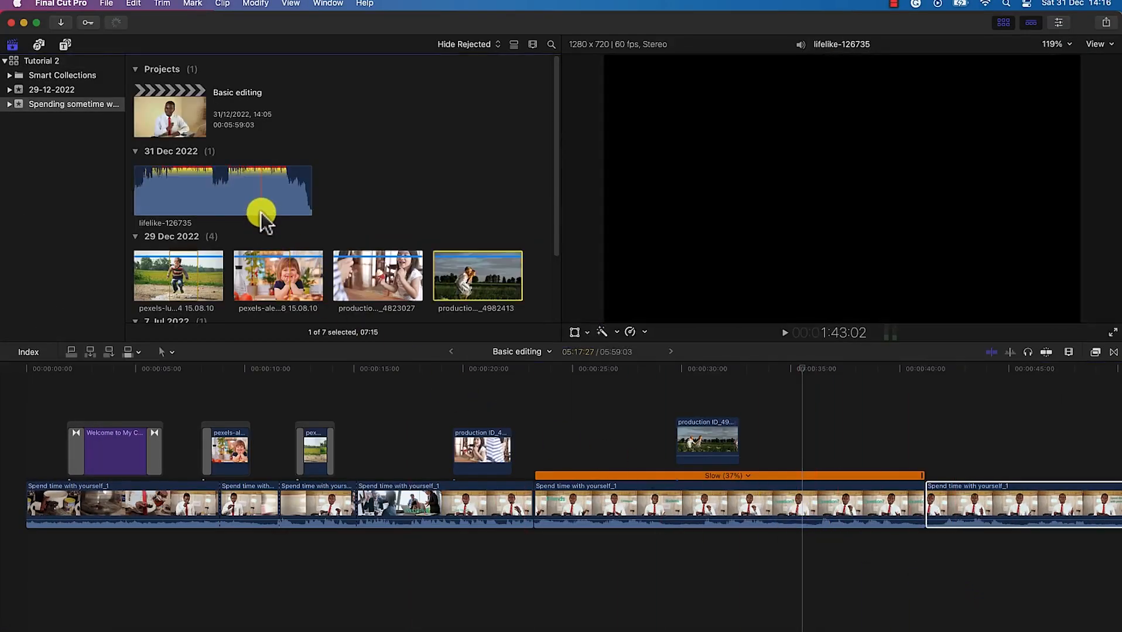
Add the lifelike-126735 music clip beneath the main video clips, starting at the beginning of the timeline.
{"action": "left_click", "coordinate": [237, 197]}
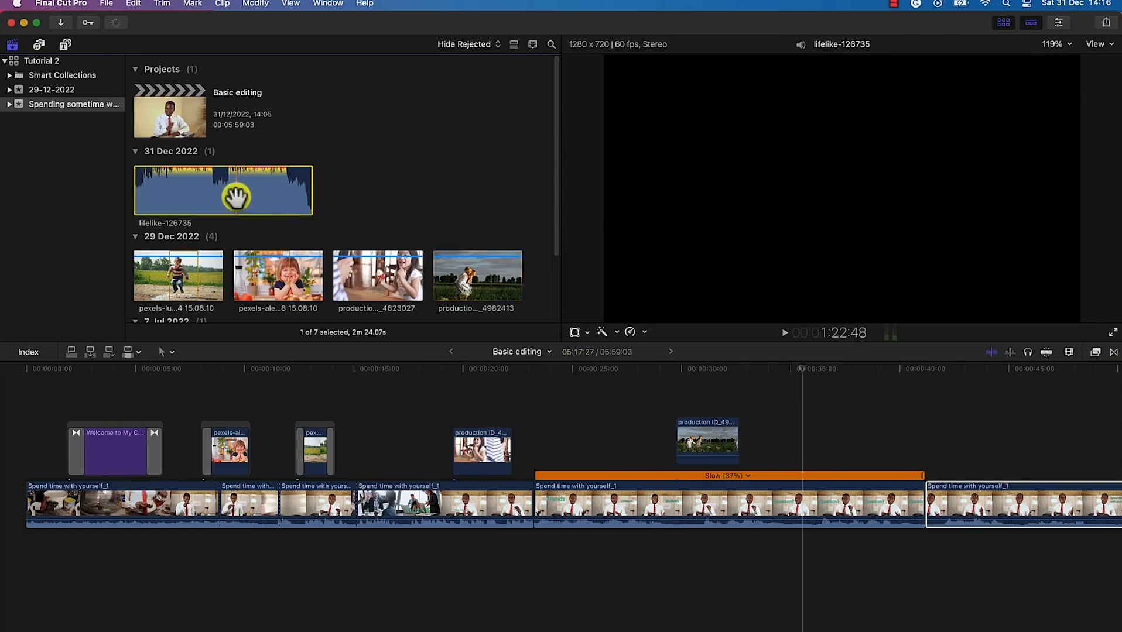
{"action": "left_click_drag", "start_coordinate": [237, 198], "coordinate": [9, 538]}
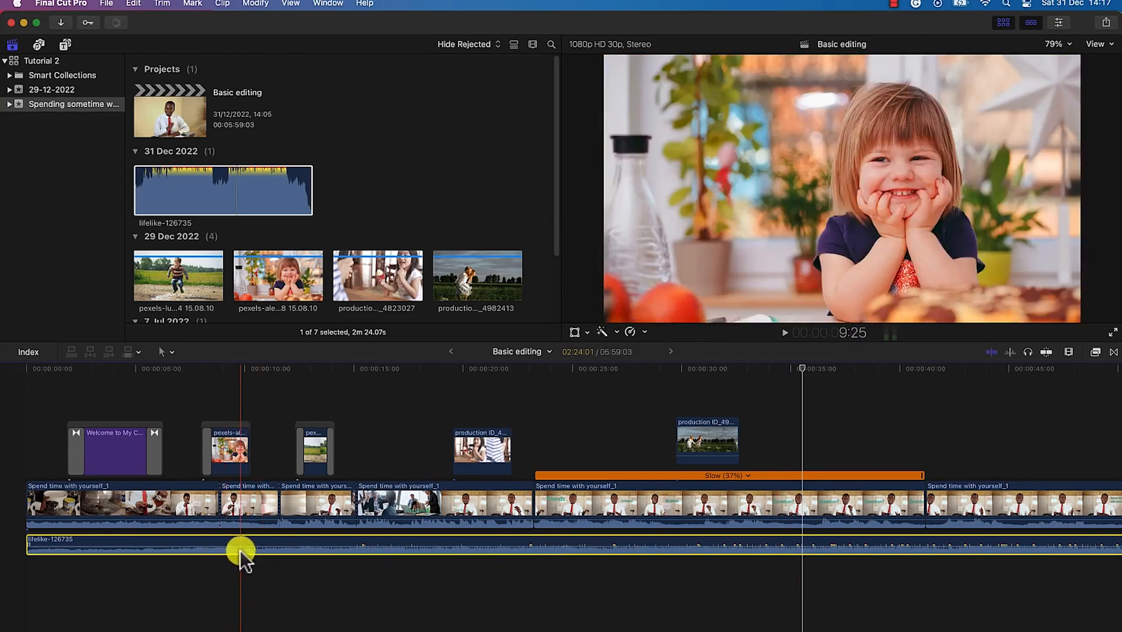
Try raising the lifelike-126735 clip's volume to 12 dB on the timeline and bringing it back down.
{"action": "mouse_move", "coordinate": [246, 548]}
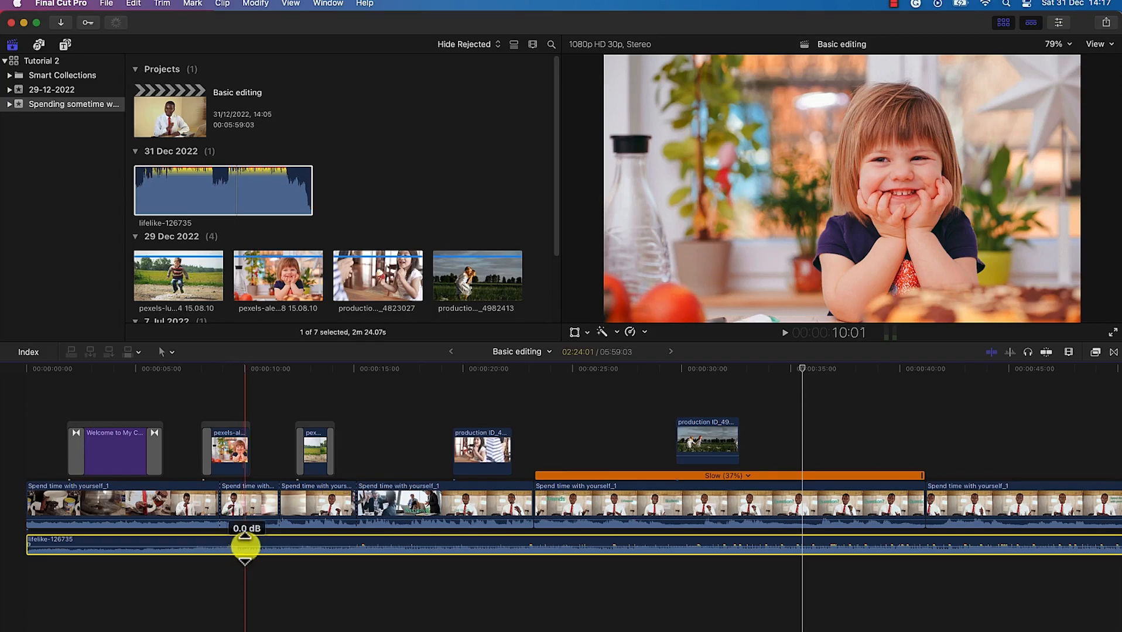
{"action": "left_click_drag", "start_coordinate": [246, 548], "coordinate": [249, 548]}
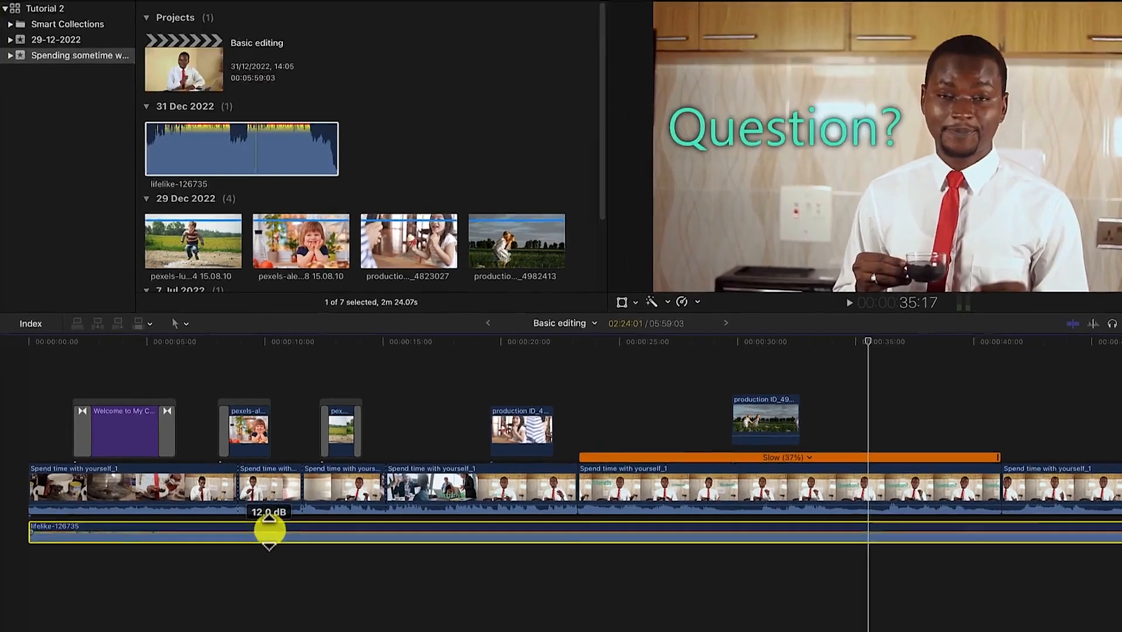
{"action": "left_click_drag", "start_coordinate": [351, 486], "coordinate": [368, 477]}
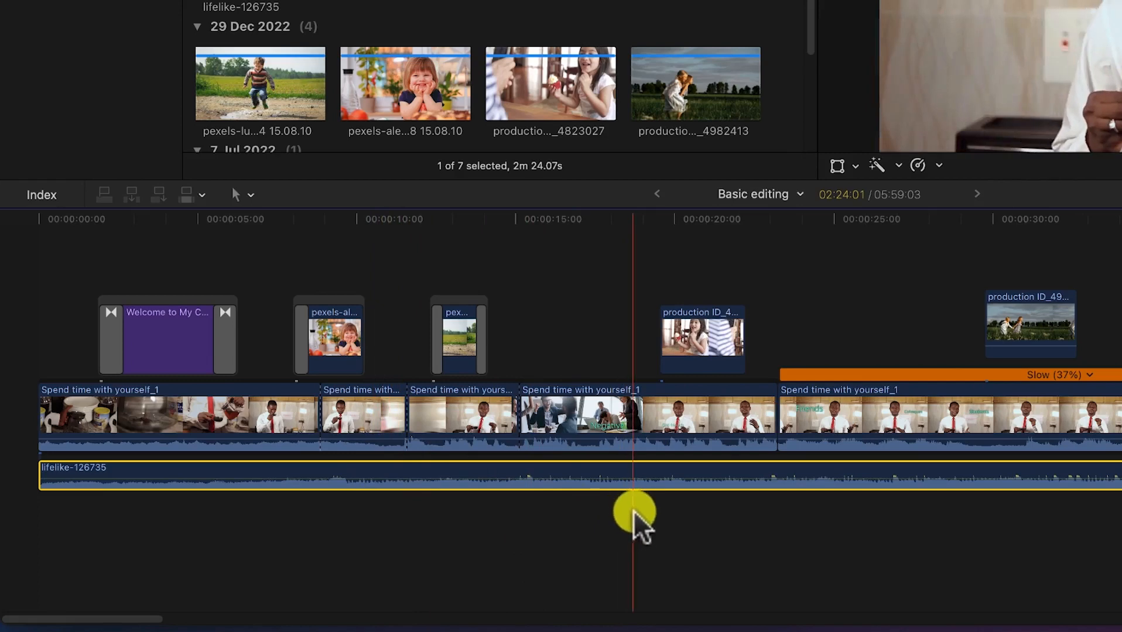
Add a second copy of the lifelike-126735 music directly after the first music clip on the timeline.
{"action": "key", "text": "super+minus"}
{"action": "key", "text": "super+minus"}
{"action": "key", "text": "super+minus"}
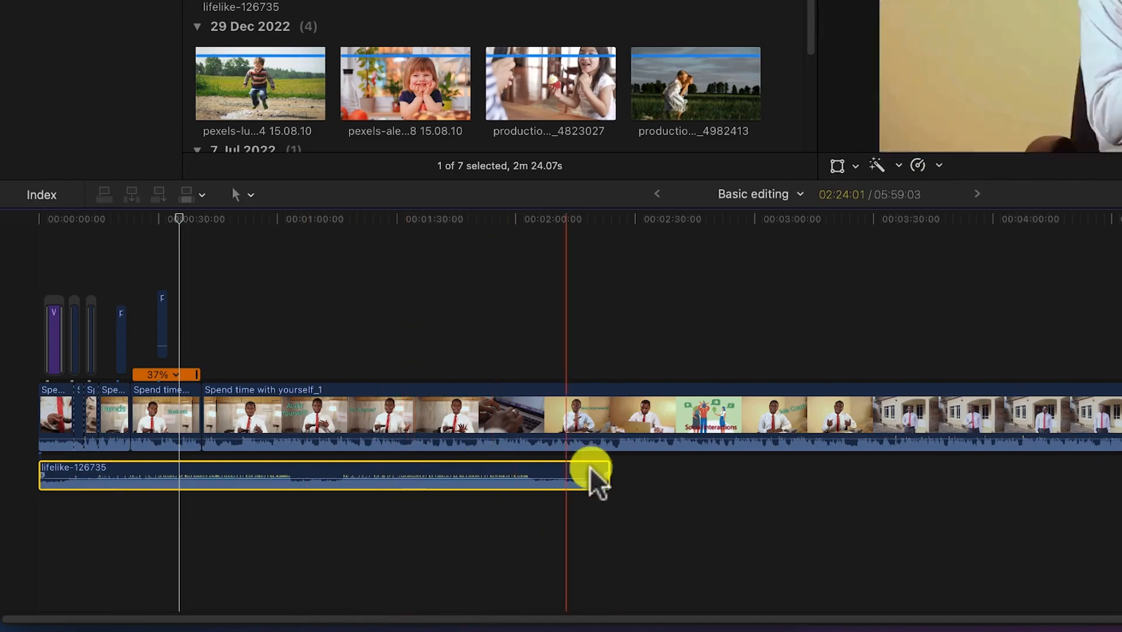
{"action": "left_click_drag", "start_coordinate": [515, 483], "coordinate": [356, 29]}
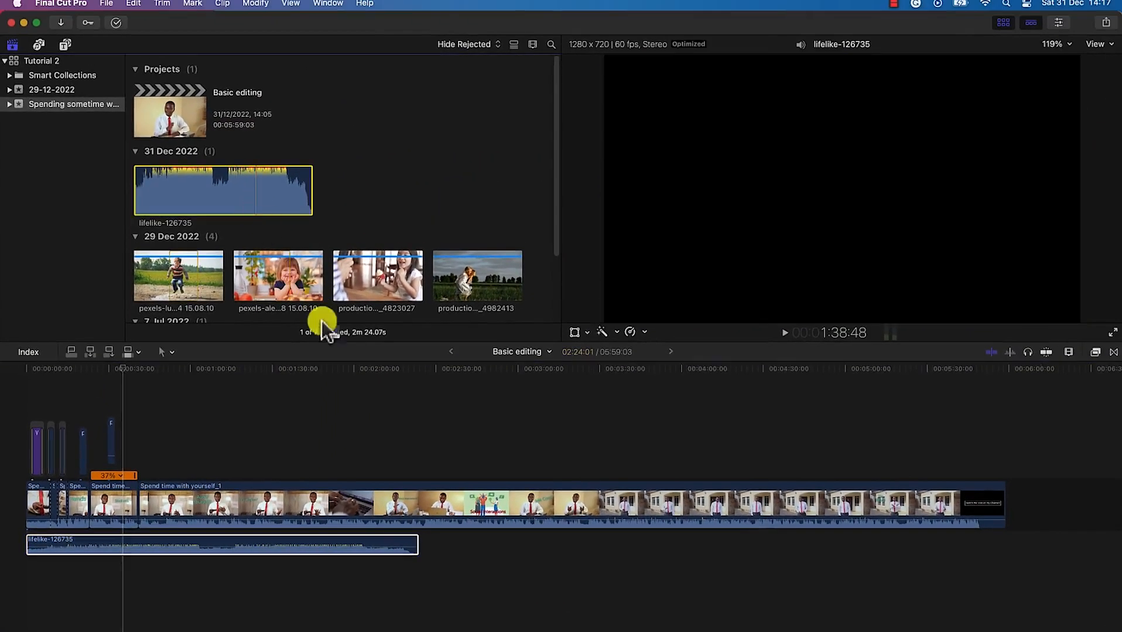
{"action": "left_click_drag", "start_coordinate": [322, 320], "coordinate": [428, 555]}
{"action": "left_click", "coordinate": [586, 567]}
{"action": "left_click_drag", "start_coordinate": [237, 175], "coordinate": [459, 538]}
{"action": "left_click_drag", "start_coordinate": [521, 551], "coordinate": [477, 548]}
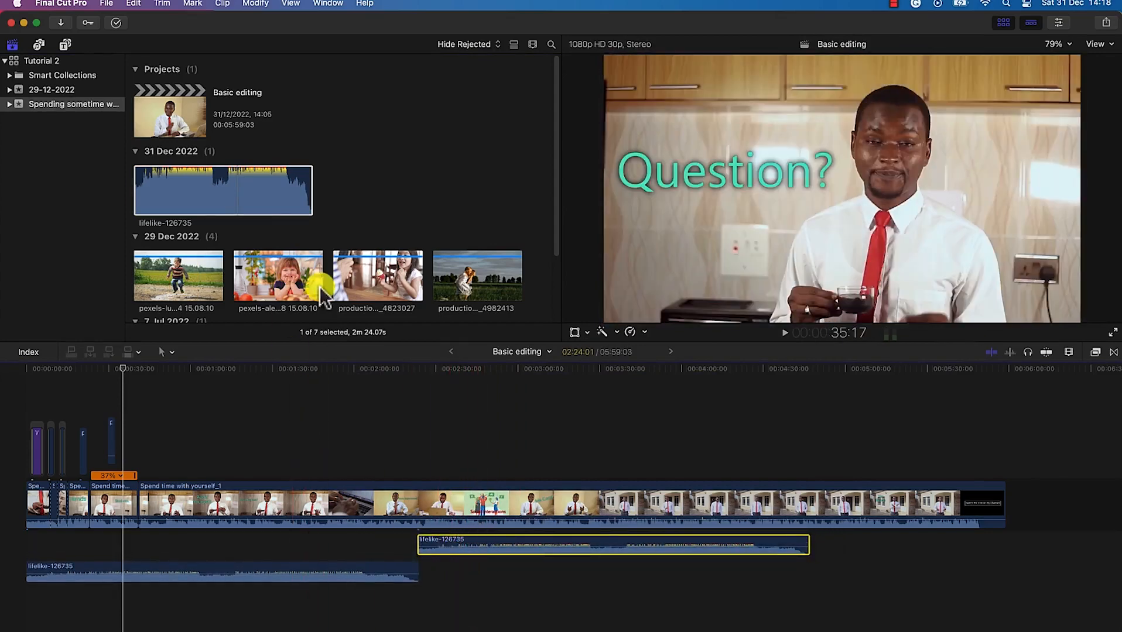
Append a third copy of lifelike-126735 after the second and trim its end to match the end of the video.
{"action": "left_click", "coordinate": [206, 180]}
{"action": "left_click_drag", "start_coordinate": [256, 230], "coordinate": [868, 540]}
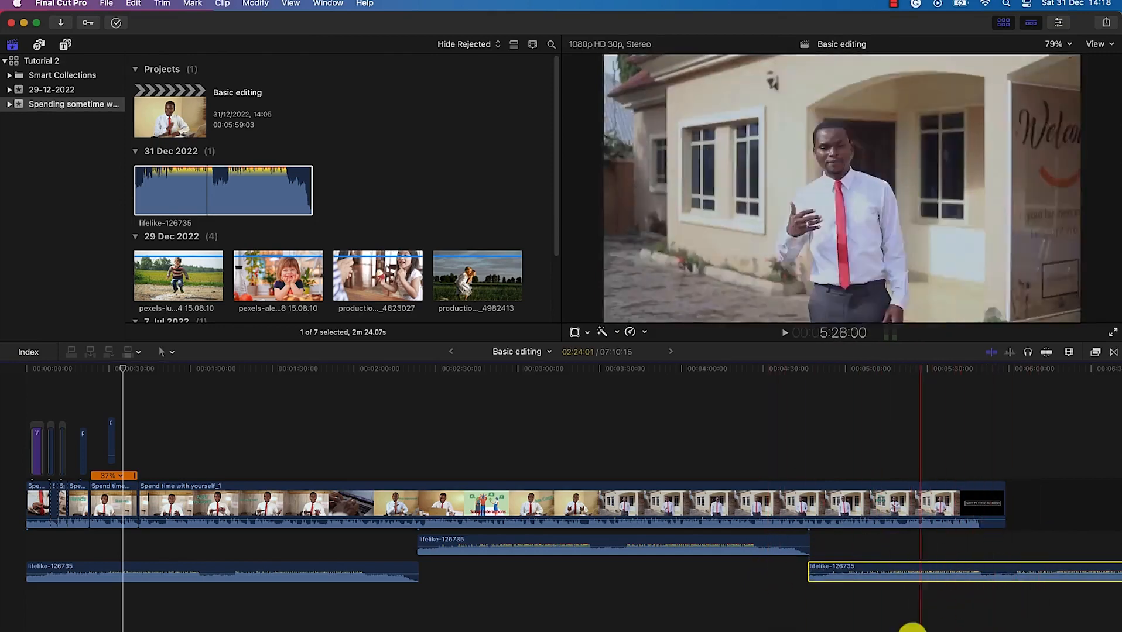
{"action": "scroll", "coordinate": [743, 629], "scroll_direction": "right", "scroll_amount": 5}
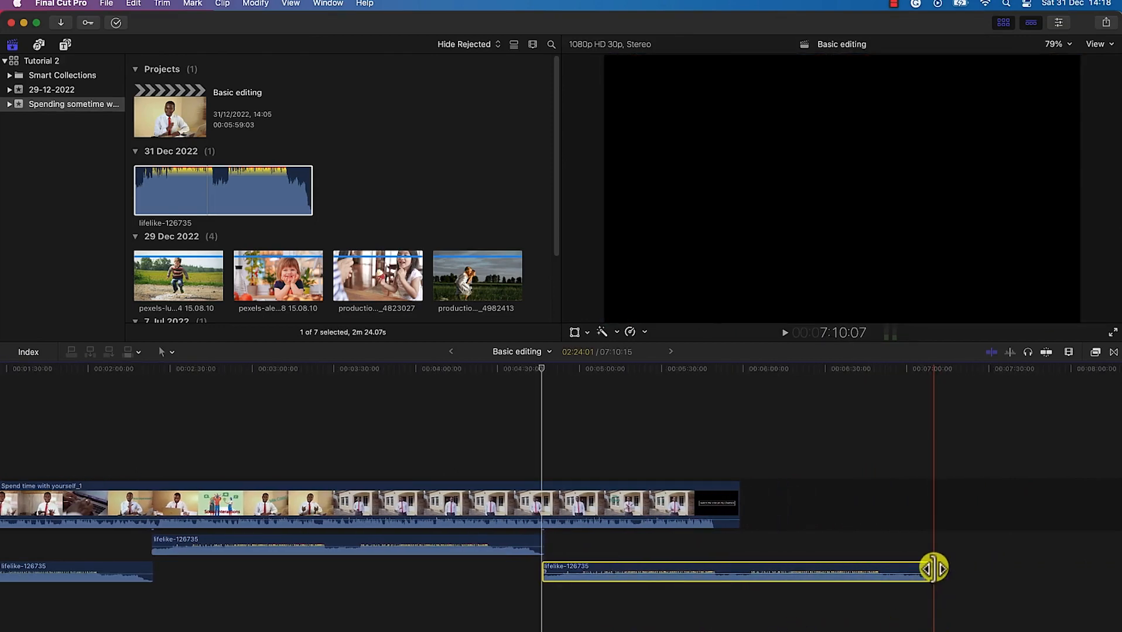
{"action": "left_click_drag", "start_coordinate": [934, 569], "coordinate": [742, 581]}
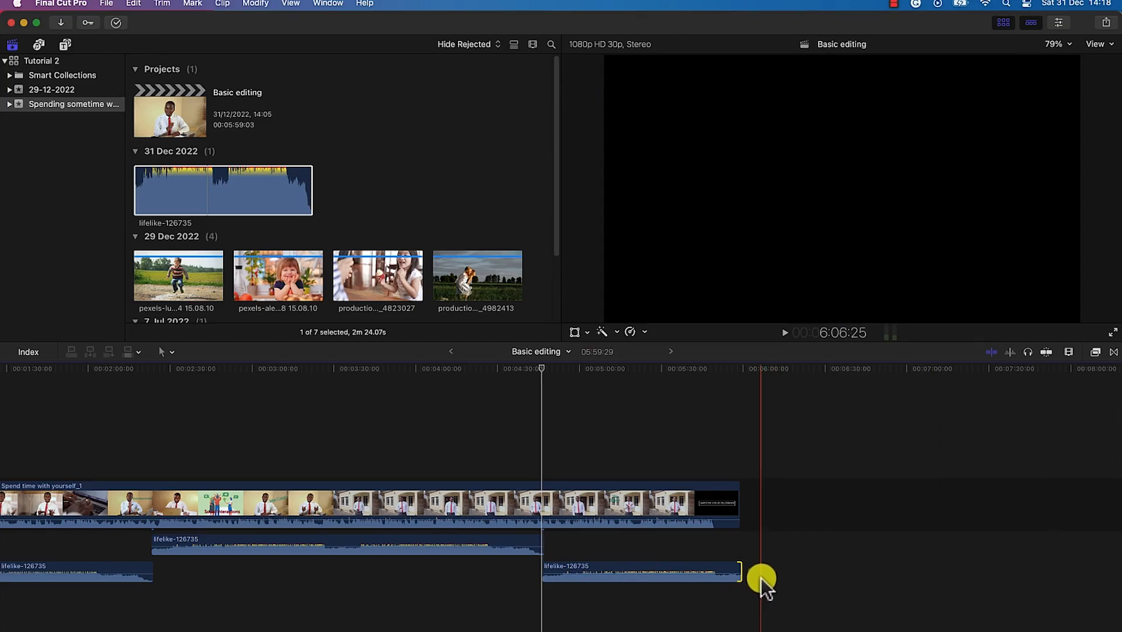
{"action": "left_click", "coordinate": [743, 572]}
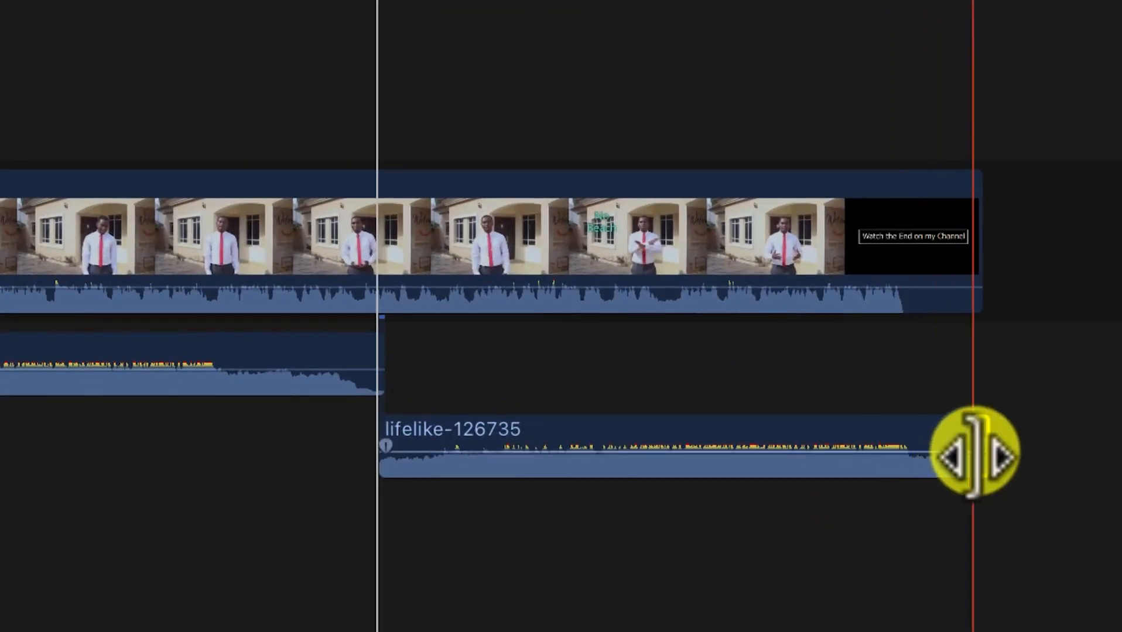
Apply a fade-out to the end of the last music clip and a fade-in to the start of the first one.
{"action": "mouse_move", "coordinate": [975, 450]}
{"action": "left_mouse_down"}
{"action": "mouse_move", "coordinate": [854, 483]}
{"action": "mouse_move", "coordinate": [869, 461]}
{"action": "mouse_move", "coordinate": [817, 509]}
{"action": "mouse_move", "coordinate": [803, 550]}
{"action": "mouse_move", "coordinate": [806, 502]}
{"action": "mouse_move", "coordinate": [896, 502]}
{"action": "mouse_move", "coordinate": [837, 511]}
{"action": "mouse_move", "coordinate": [839, 521]}
{"action": "mouse_move", "coordinate": [934, 514]}
{"action": "mouse_move", "coordinate": [879, 510]}
{"action": "mouse_move", "coordinate": [846, 530]}
{"action": "left_mouse_up"}
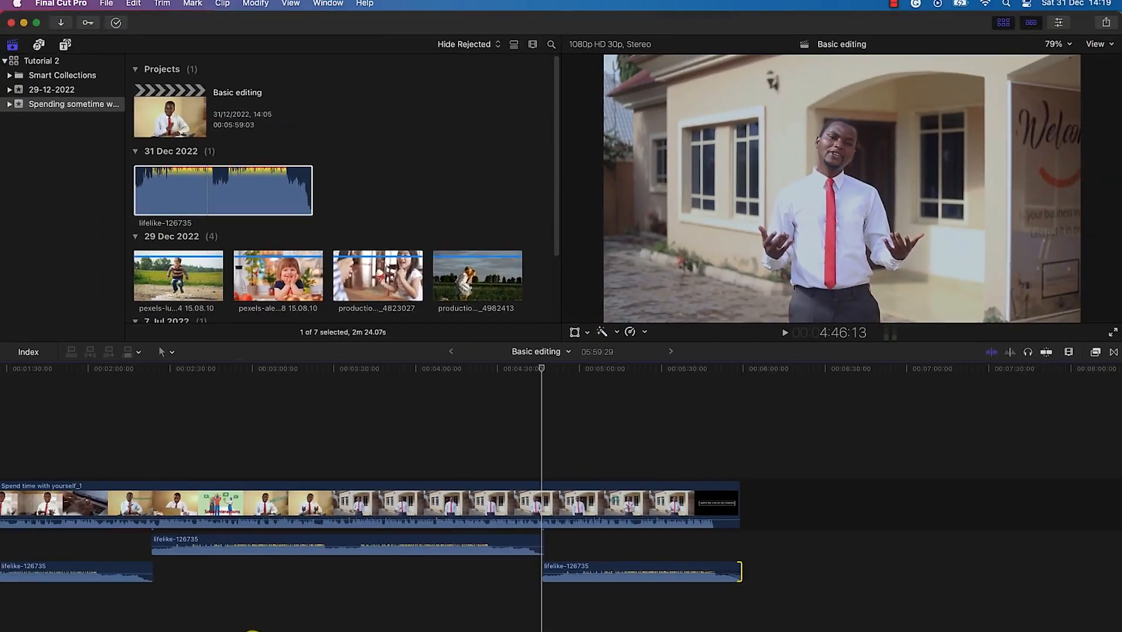
{"action": "scroll", "coordinate": [251, 629], "scroll_direction": "left", "scroll_amount": 5}
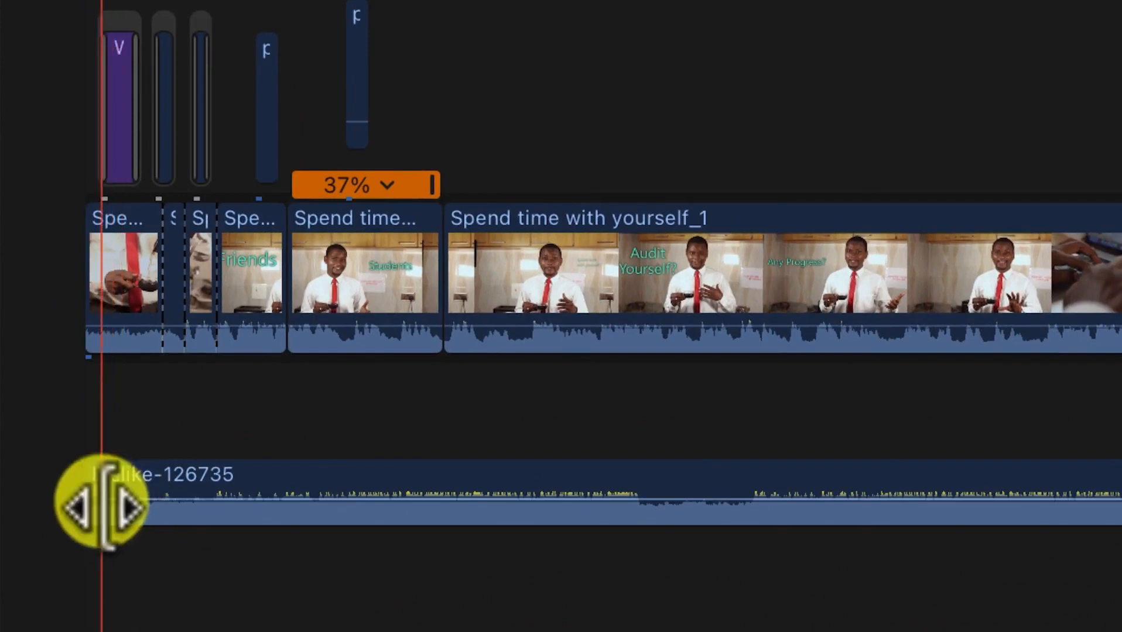
{"action": "left_click_drag", "start_coordinate": [93, 502], "coordinate": [233, 556]}
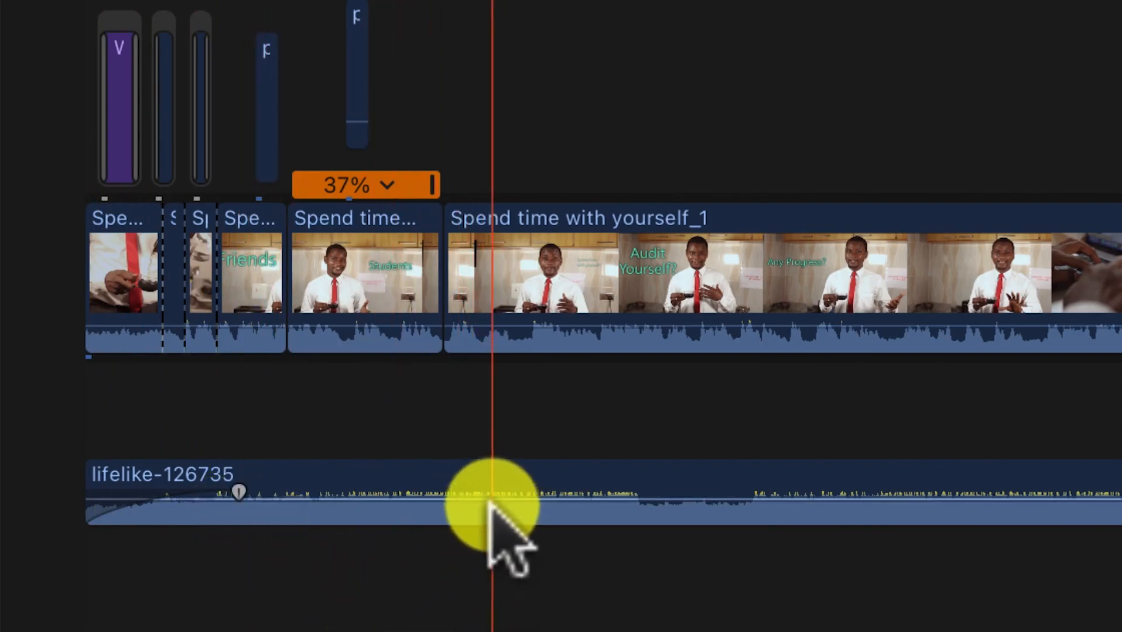
Show the first music clip's settings in the inspector, try a volume of -15.1 dB, and return it to about 0 dB.
{"action": "left_click", "coordinate": [495, 509]}
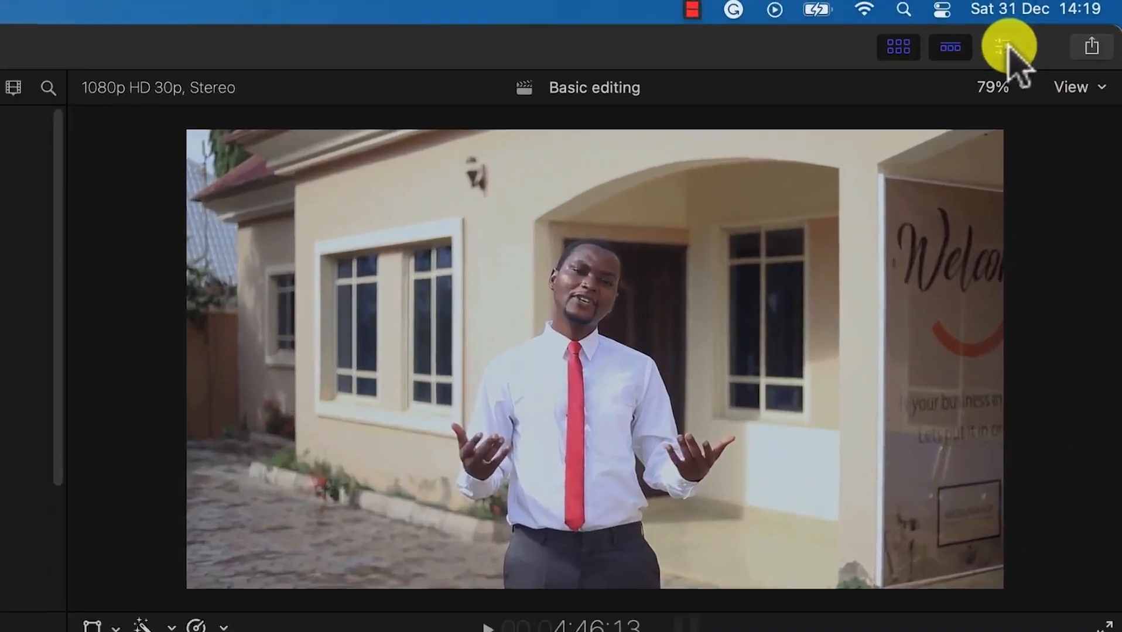
{"action": "left_click", "coordinate": [1053, 25]}
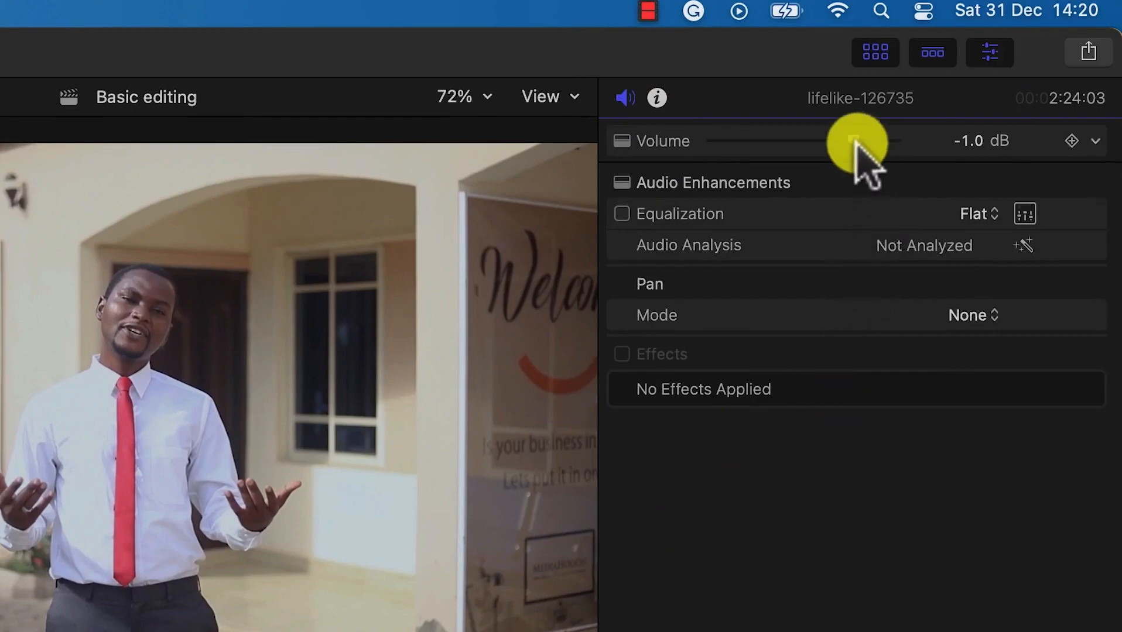
{"action": "left_click_drag", "start_coordinate": [843, 139], "coordinate": [806, 130]}
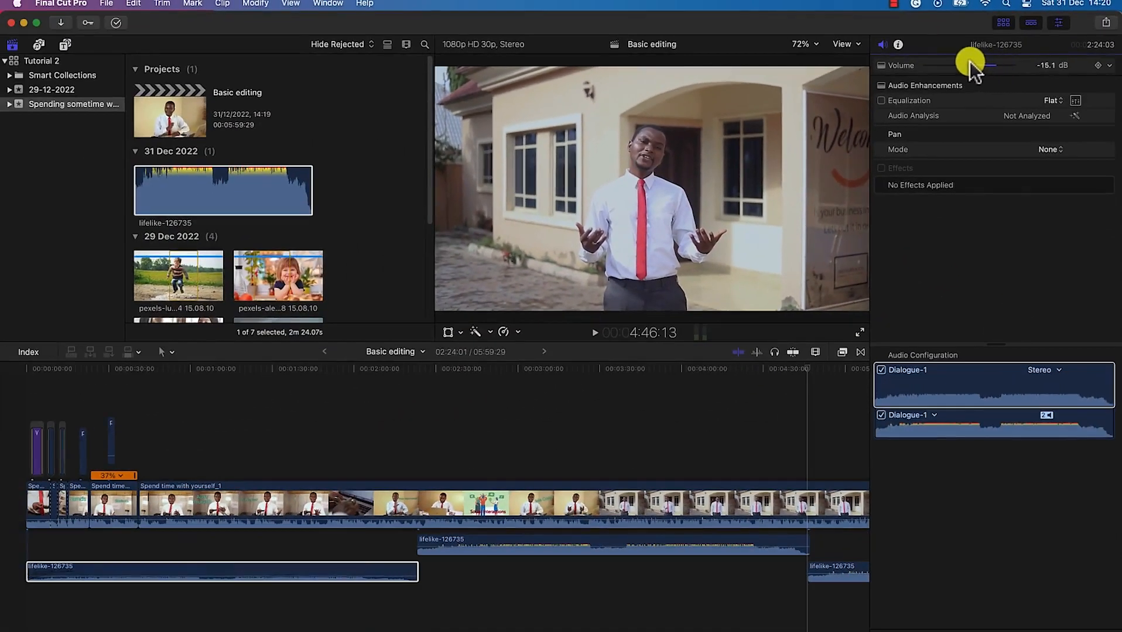
{"action": "left_click_drag", "start_coordinate": [970, 60], "coordinate": [994, 78]}
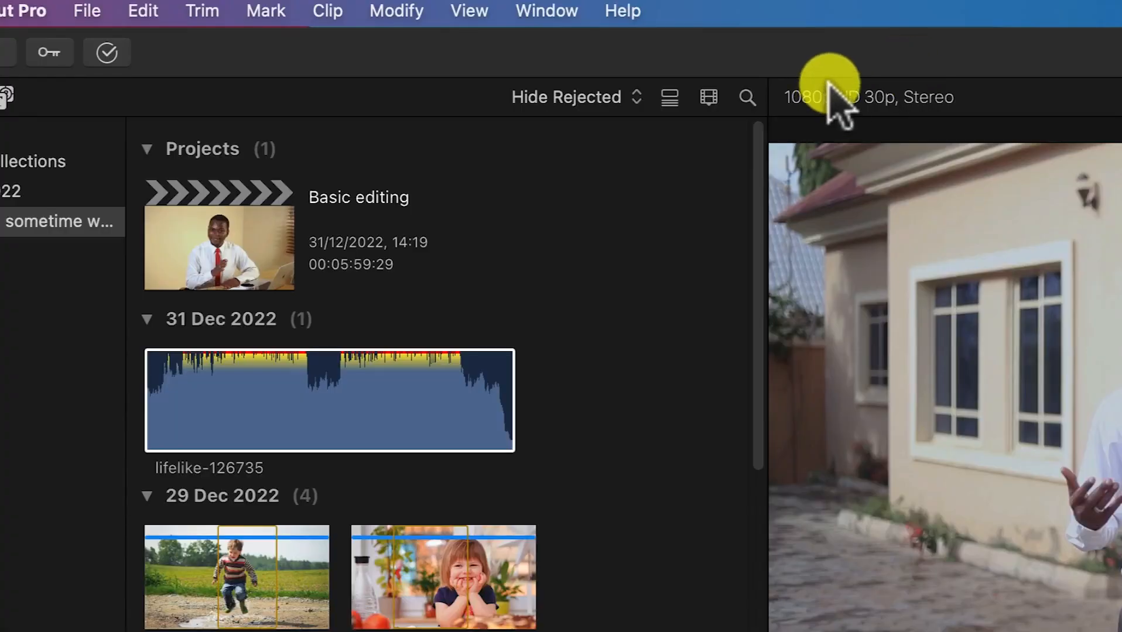
Show the Audio Meters in the workspace.
{"action": "left_click", "coordinate": [550, 13]}
{"action": "mouse_move", "coordinate": [713, 250]}
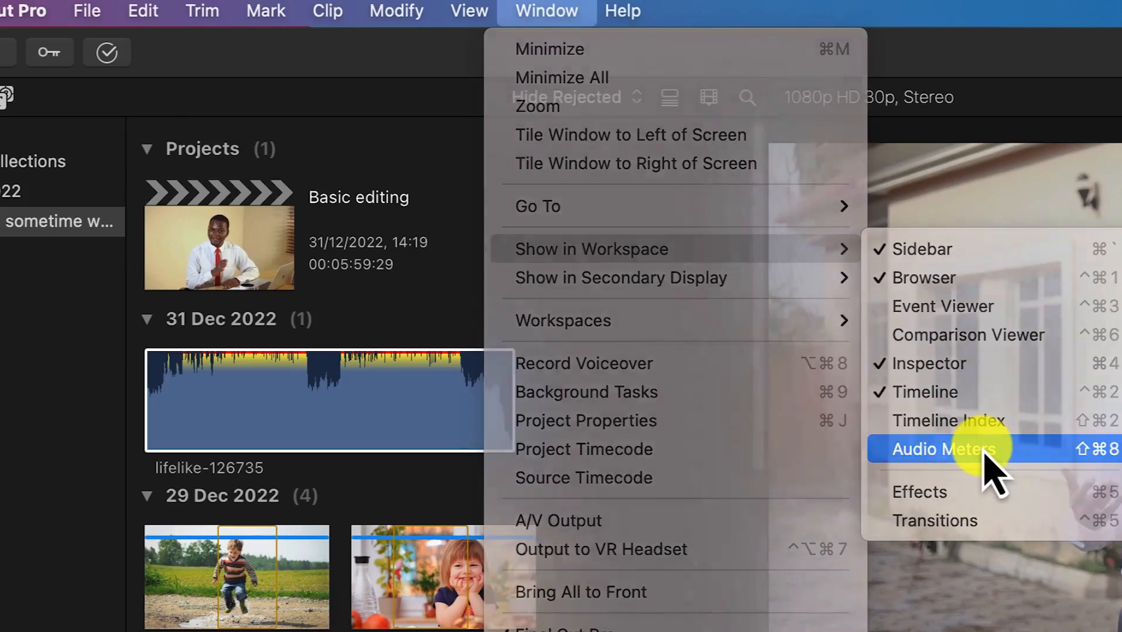
{"action": "left_click", "coordinate": [985, 455]}
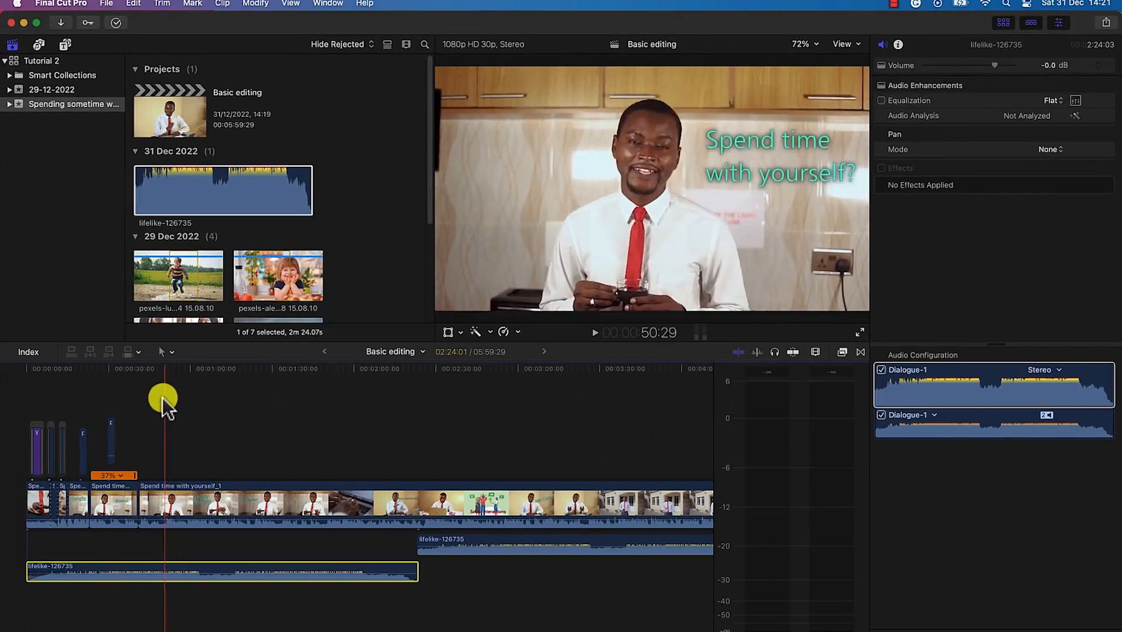
Play the project from about 50 seconds to check the audio levels, and lower the first music clip's volume to -12 dB.
{"action": "left_click", "coordinate": [160, 399]}
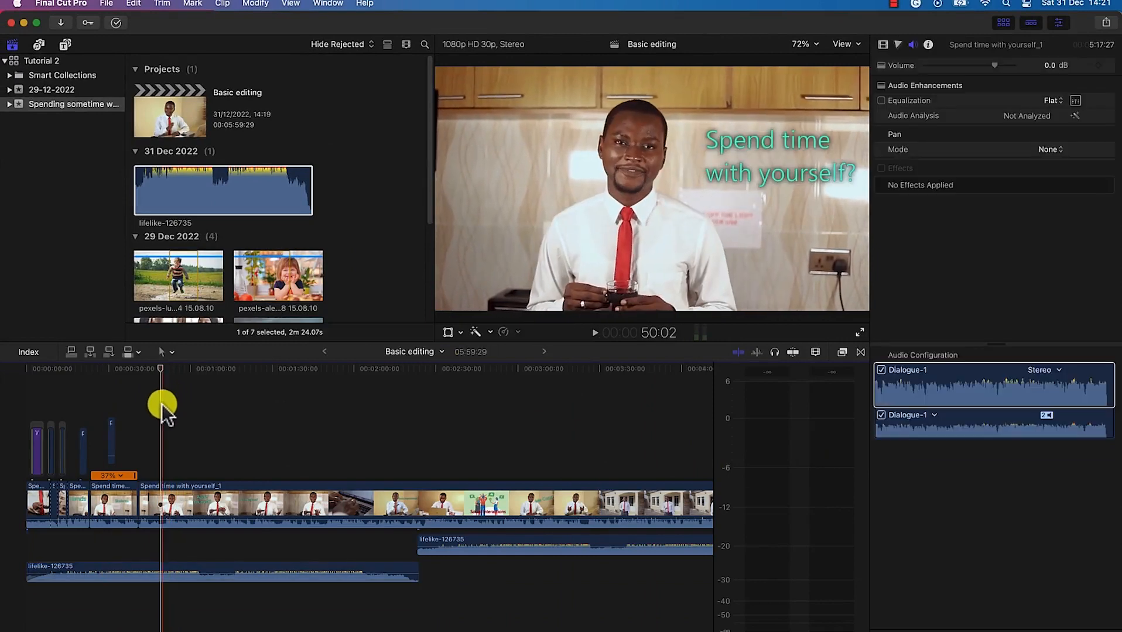
{"action": "key", "text": "space"}
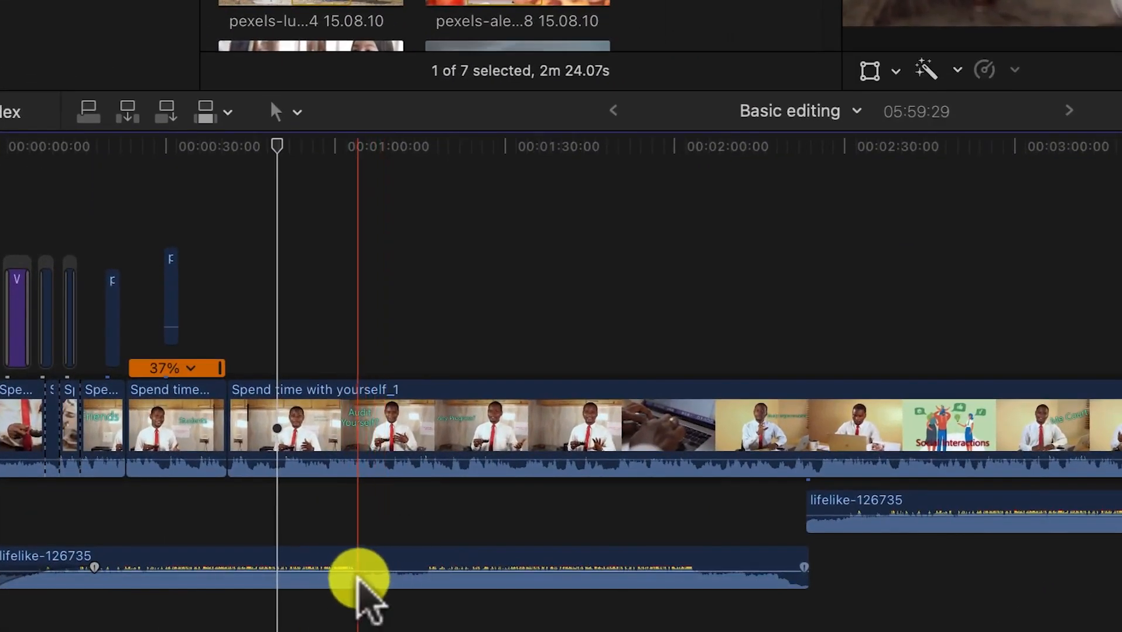
{"action": "left_click_drag", "start_coordinate": [366, 569], "coordinate": [363, 580]}
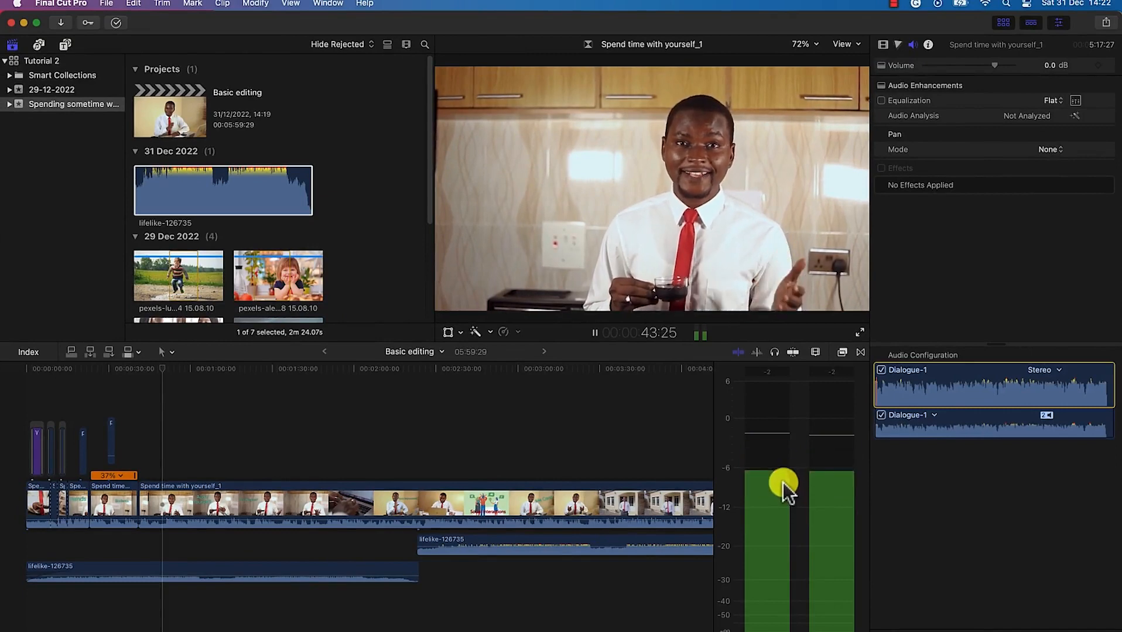
{"action": "key", "text": "space"}
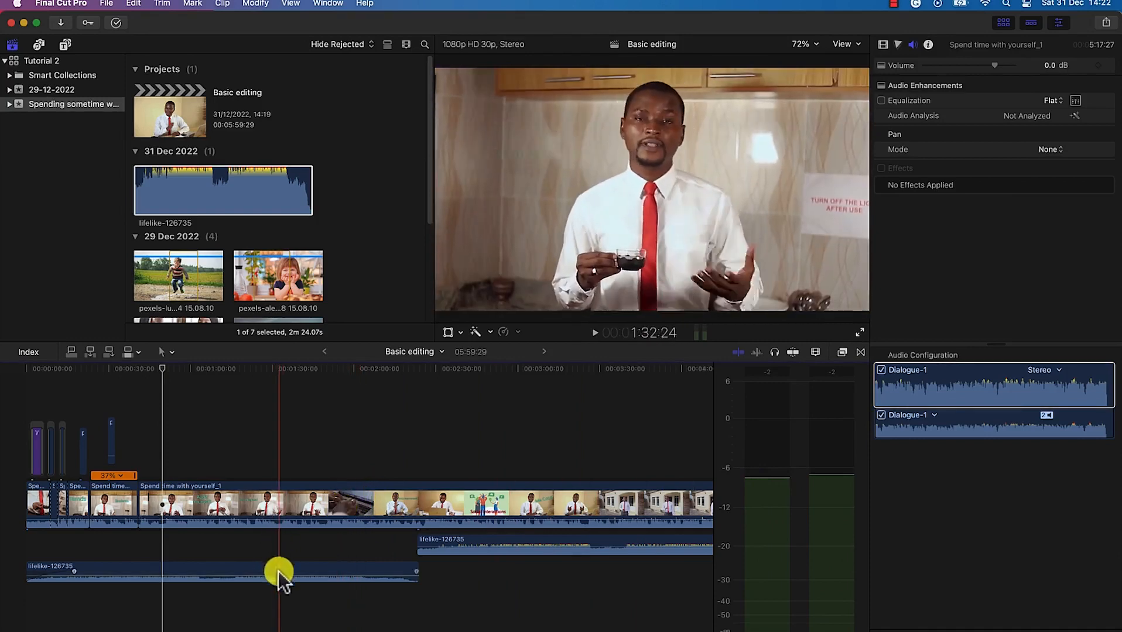
Split the first music clip with the Blade tool at about 0:50 and 1:27, and raise the middle segment's volume to 12 dB.
{"action": "left_click", "coordinate": [297, 506]}
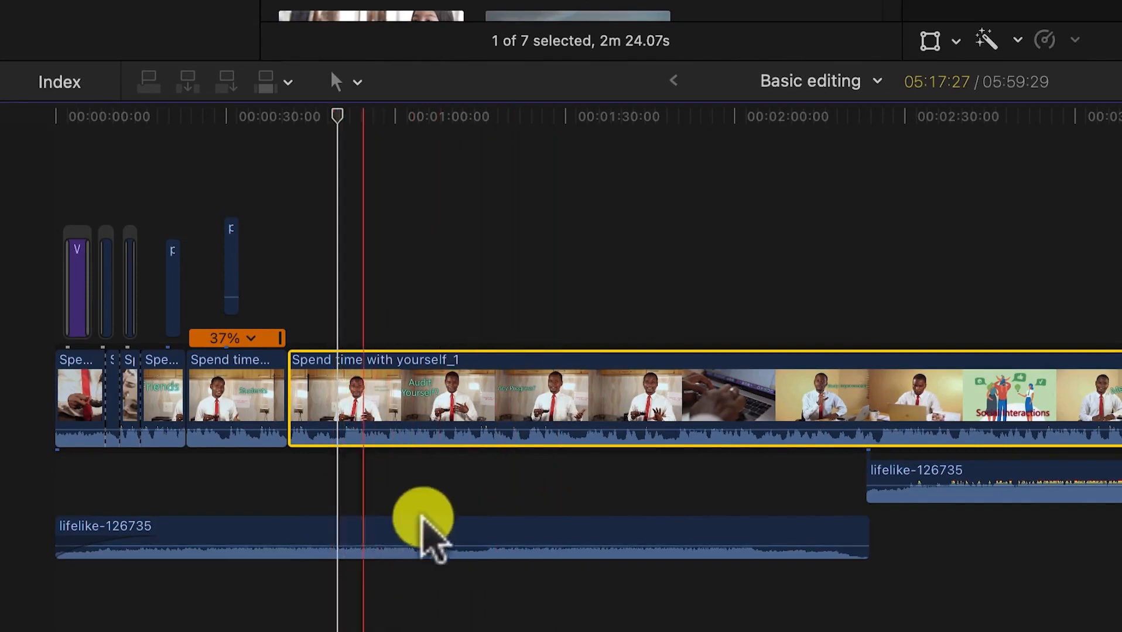
{"action": "left_click", "coordinate": [342, 533]}
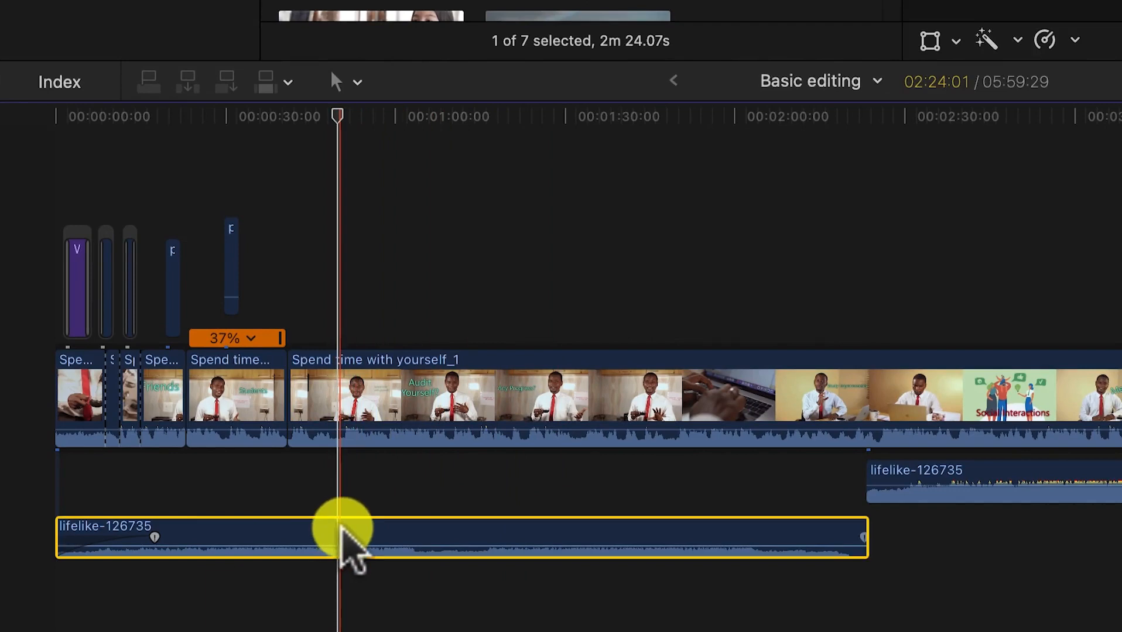
{"action": "key", "text": "b"}
{"action": "left_click", "coordinate": [343, 538]}
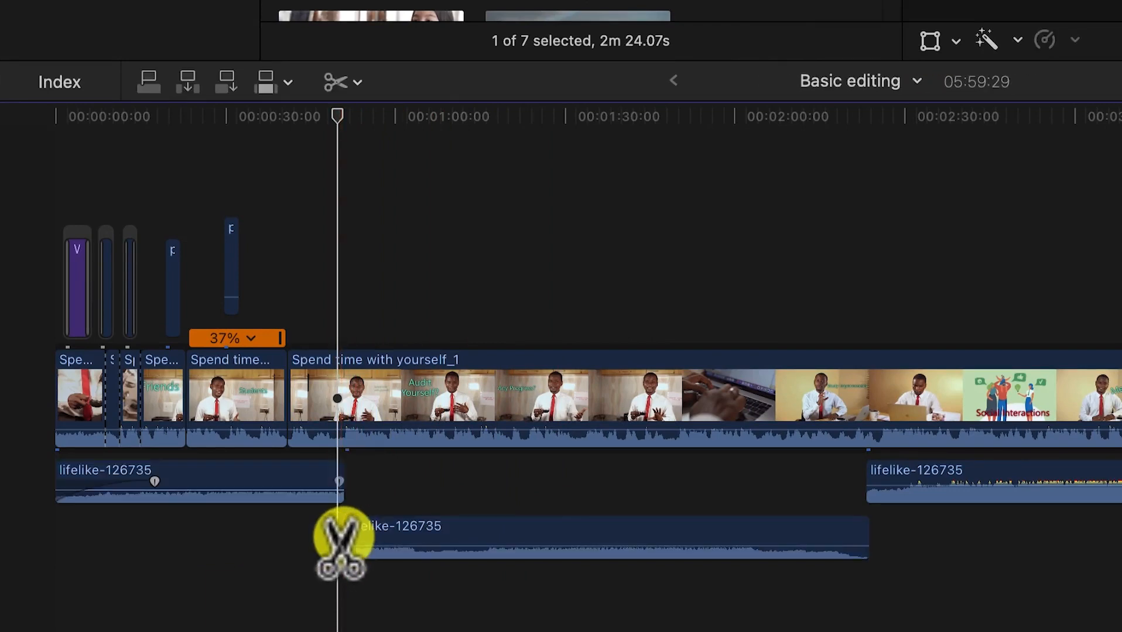
{"action": "left_click", "coordinate": [544, 544]}
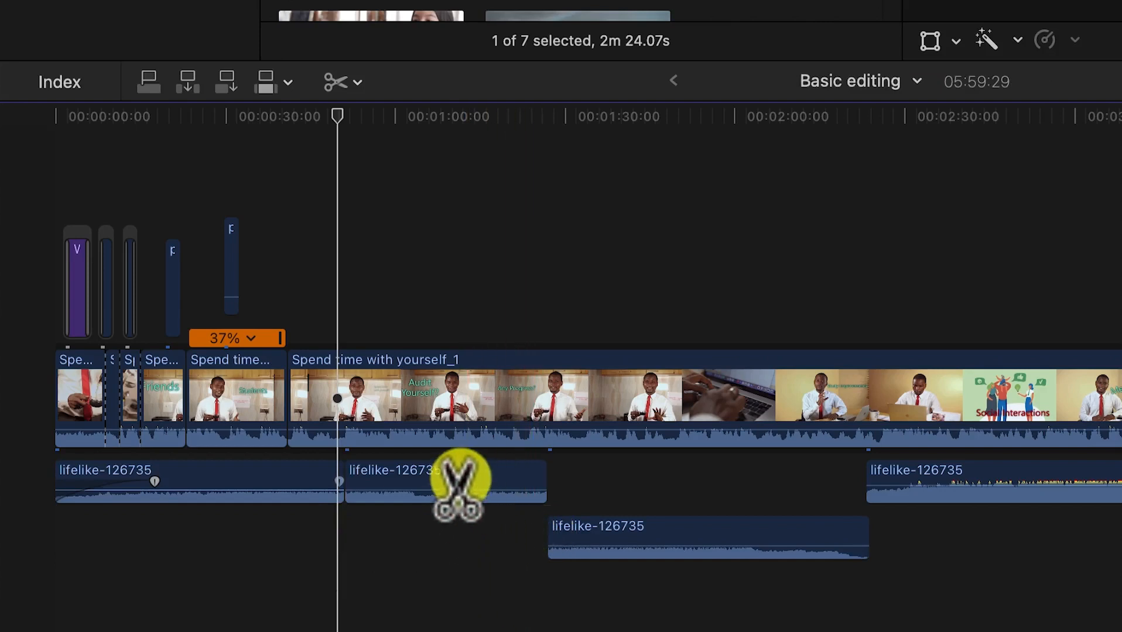
{"action": "left_click_drag", "start_coordinate": [461, 490], "coordinate": [463, 477]}
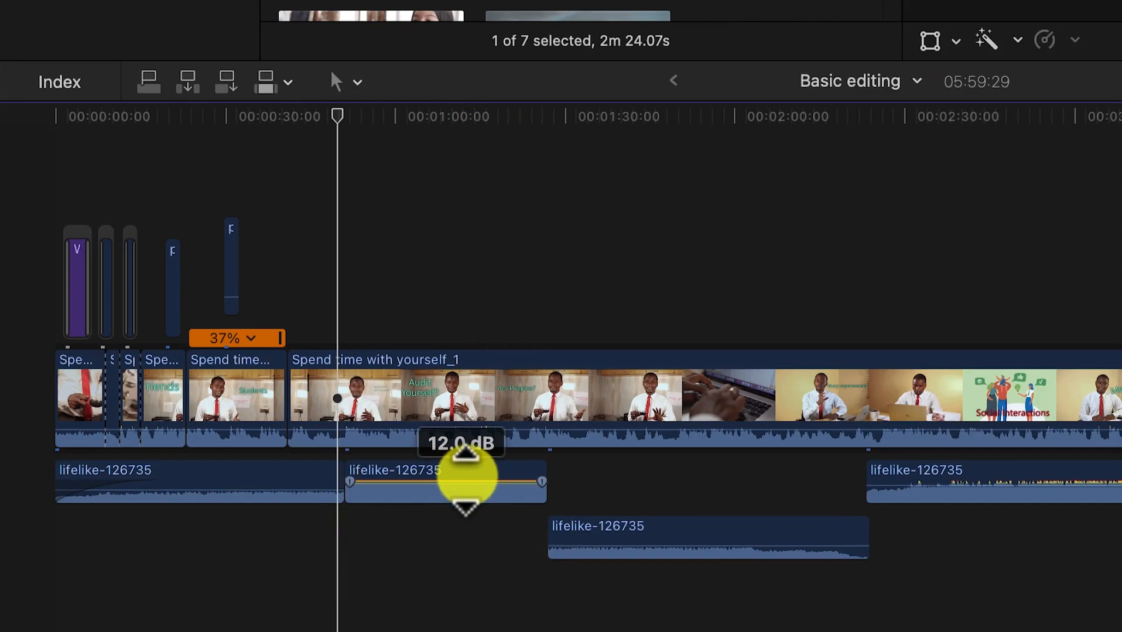
{"action": "mouse_move", "coordinate": [464, 485]}
{"action": "left_mouse_down"}
{"action": "mouse_move", "coordinate": [461, 476]}
{"action": "mouse_move", "coordinate": [470, 495]}
{"action": "mouse_move", "coordinate": [463, 483]}
{"action": "mouse_move", "coordinate": [473, 483]}
{"action": "left_mouse_up"}
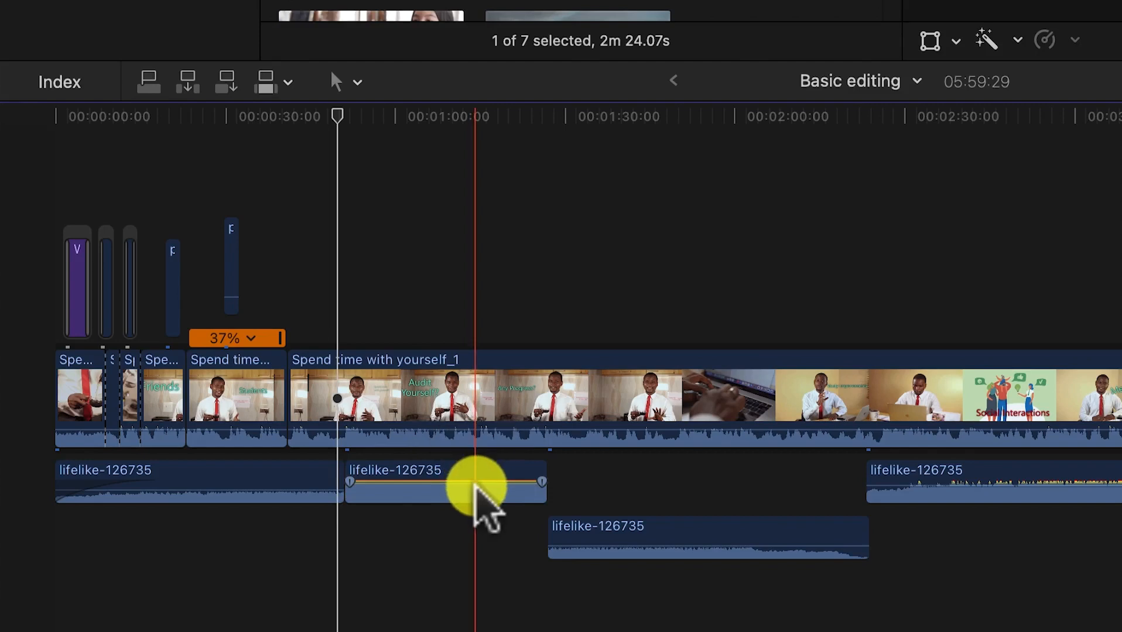
Undo the middle segment's volume change and both cuts in the first music clip.
{"action": "key", "text": "super+z"}
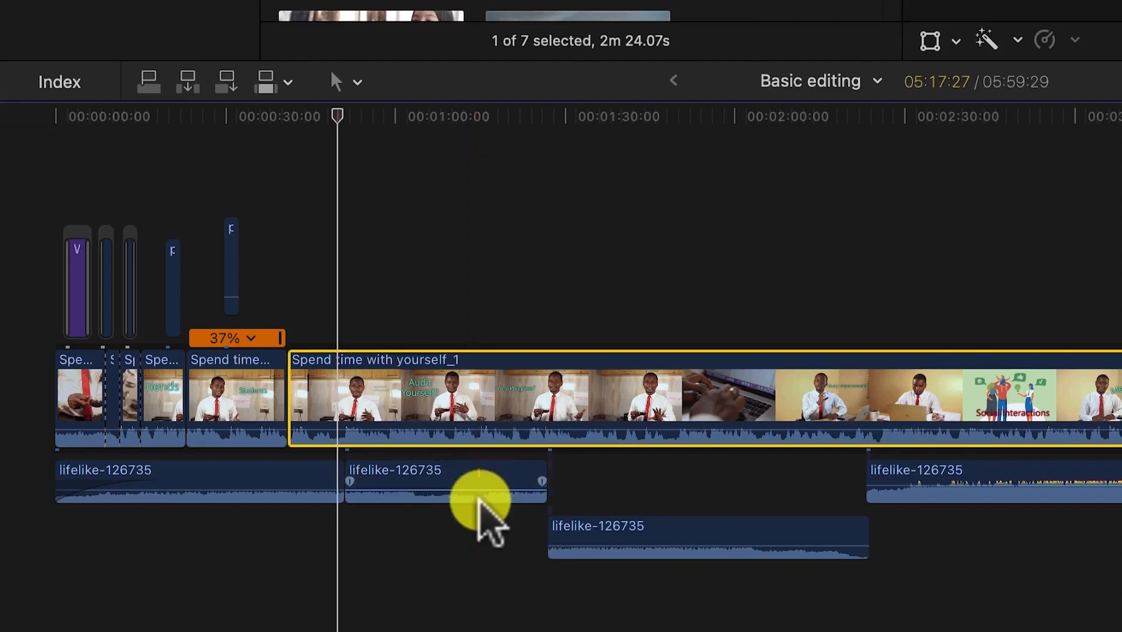
{"action": "key", "text": "super+z"}
{"action": "key", "text": "super+z"}
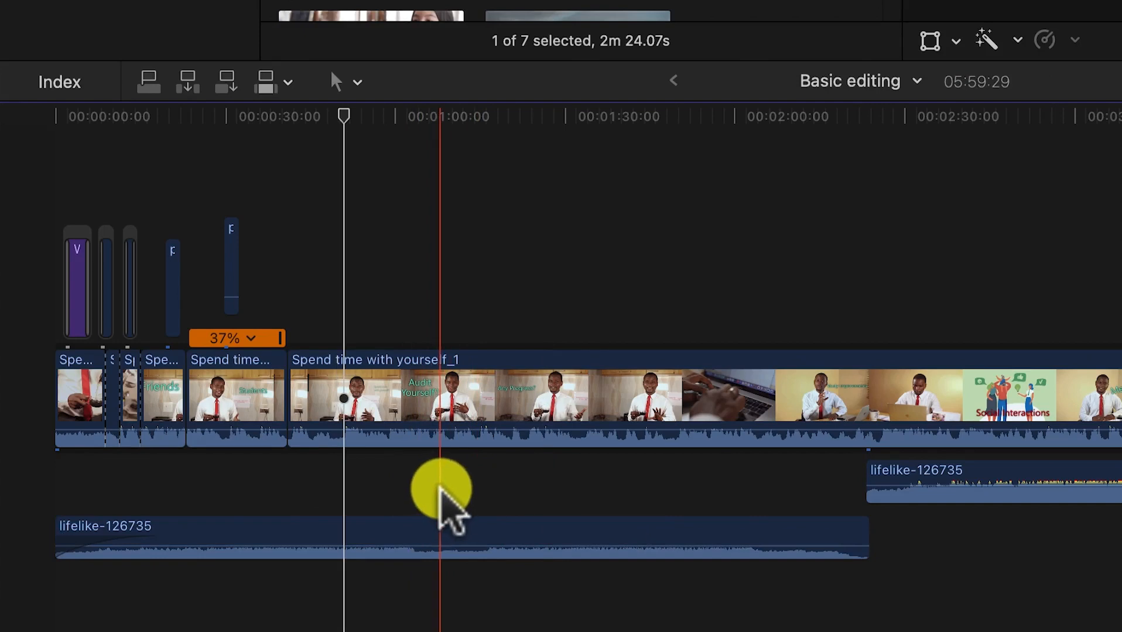
Range-select about 1:03 of the first music clip from about 0:30, raise it to 12 dB, and adjust the two inner volume keyframes.
{"action": "key", "text": "b"}
{"action": "left_click_drag", "start_coordinate": [304, 509], "coordinate": [503, 528]}
{"action": "left_click_drag", "start_coordinate": [575, 534], "coordinate": [586, 536]}
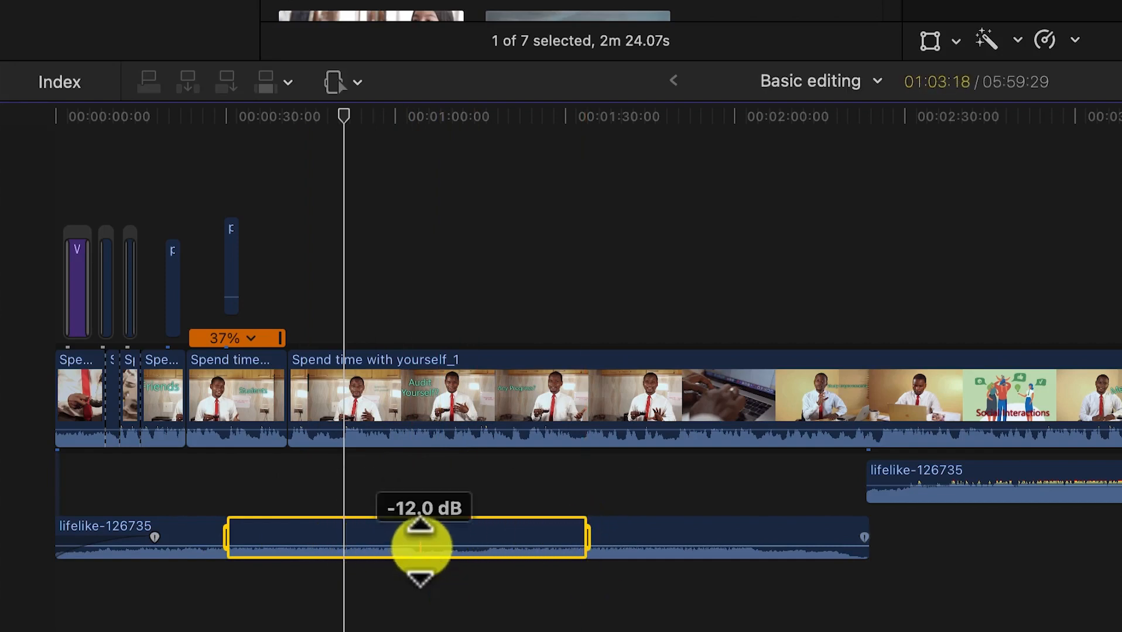
{"action": "left_click_drag", "start_coordinate": [420, 547], "coordinate": [421, 531]}
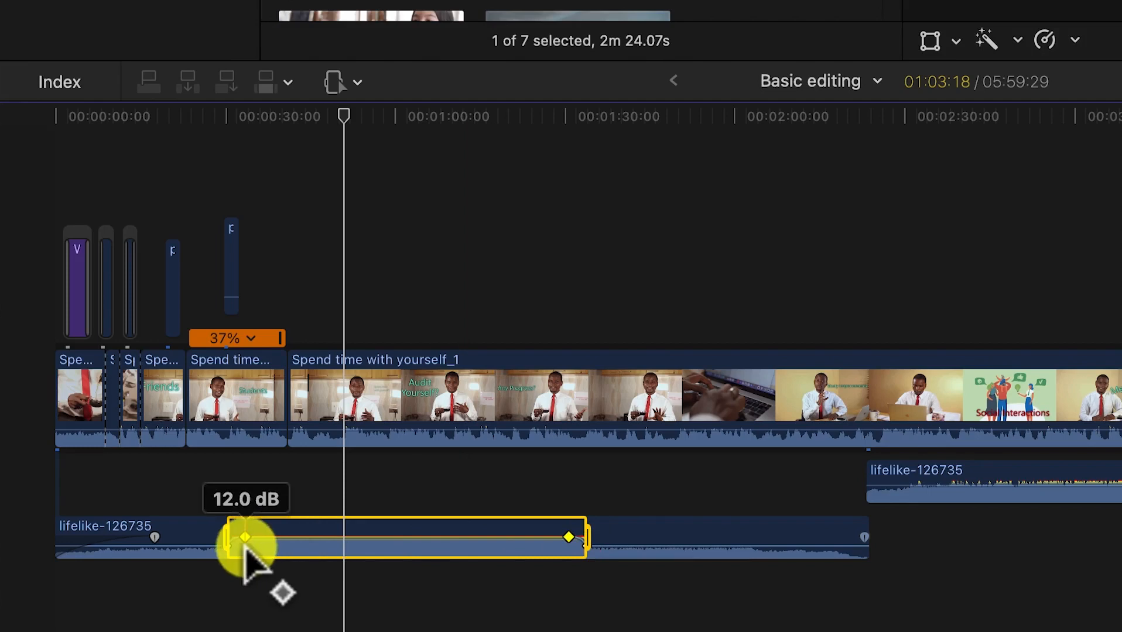
{"action": "mouse_move", "coordinate": [246, 539]}
{"action": "left_mouse_down"}
{"action": "mouse_move", "coordinate": [268, 543]}
{"action": "mouse_move", "coordinate": [256, 540]}
{"action": "left_mouse_up"}
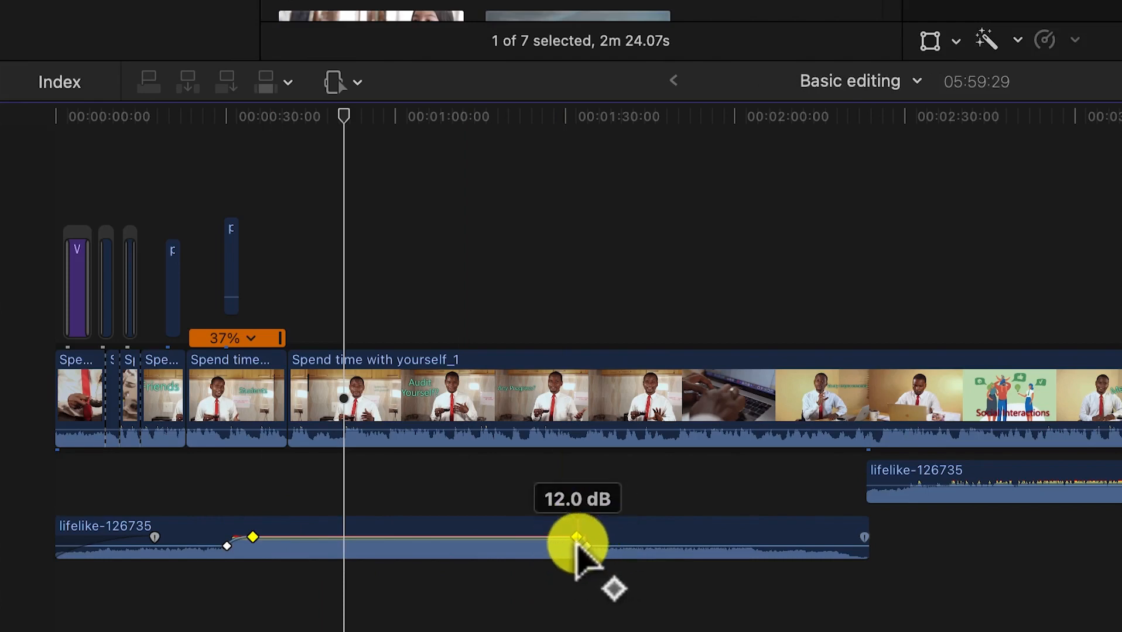
{"action": "left_click_drag", "start_coordinate": [574, 535], "coordinate": [571, 537]}
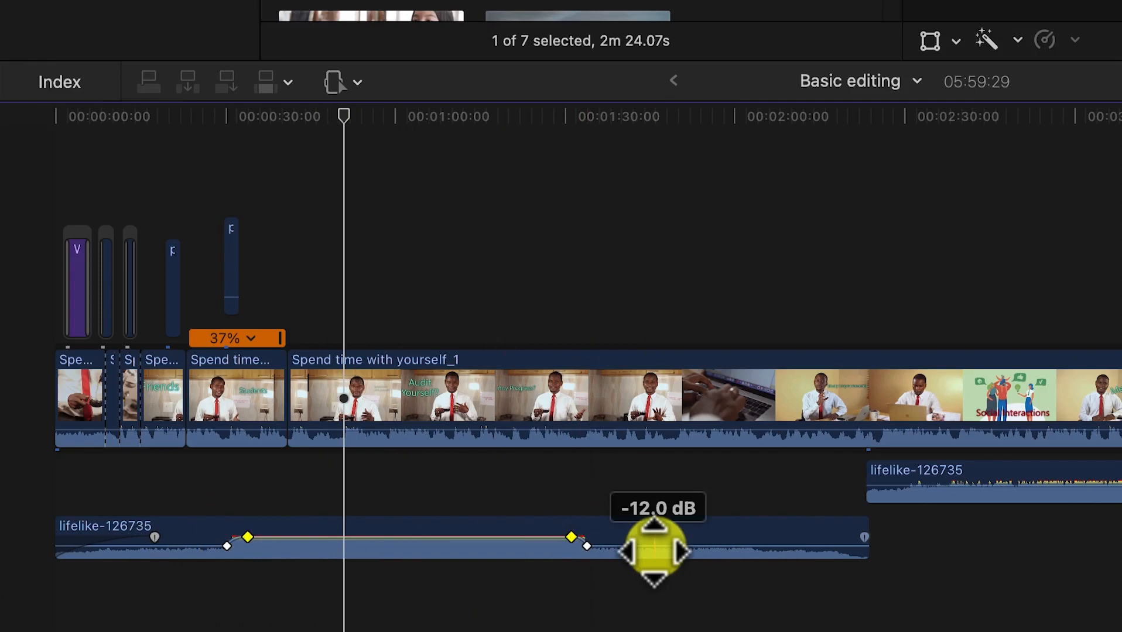
Range-select about 24 seconds of the first music clip starting around 1:48 and raise the volume of that section.
{"action": "left_click_drag", "start_coordinate": [652, 548], "coordinate": [726, 544]}
{"action": "key", "text": "super+z"}
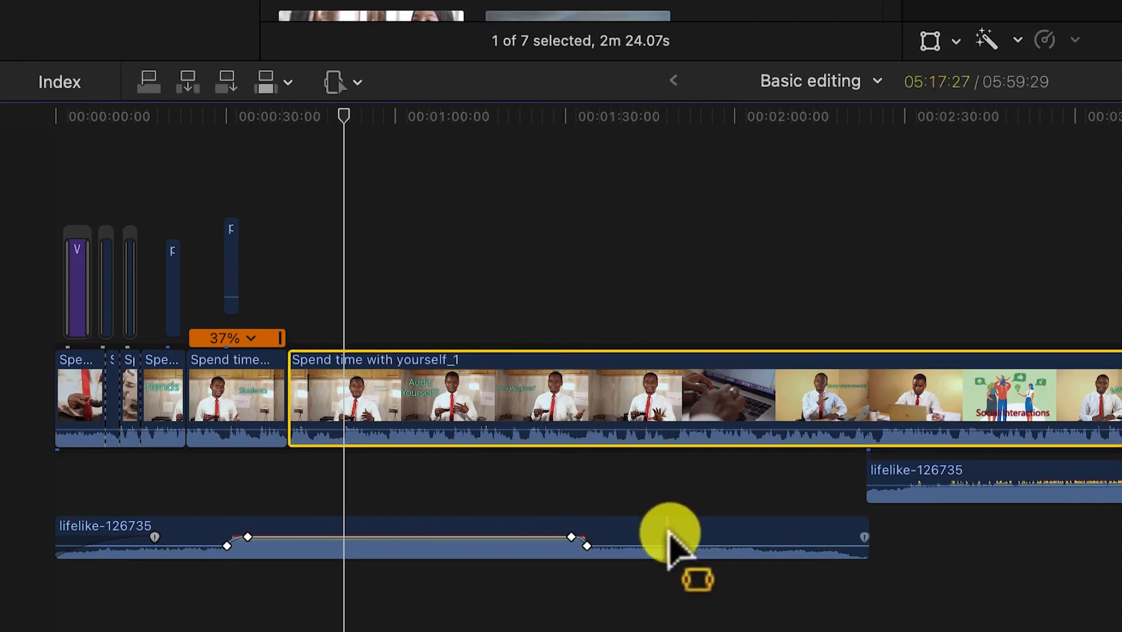
{"action": "left_click_drag", "start_coordinate": [669, 537], "coordinate": [808, 536]}
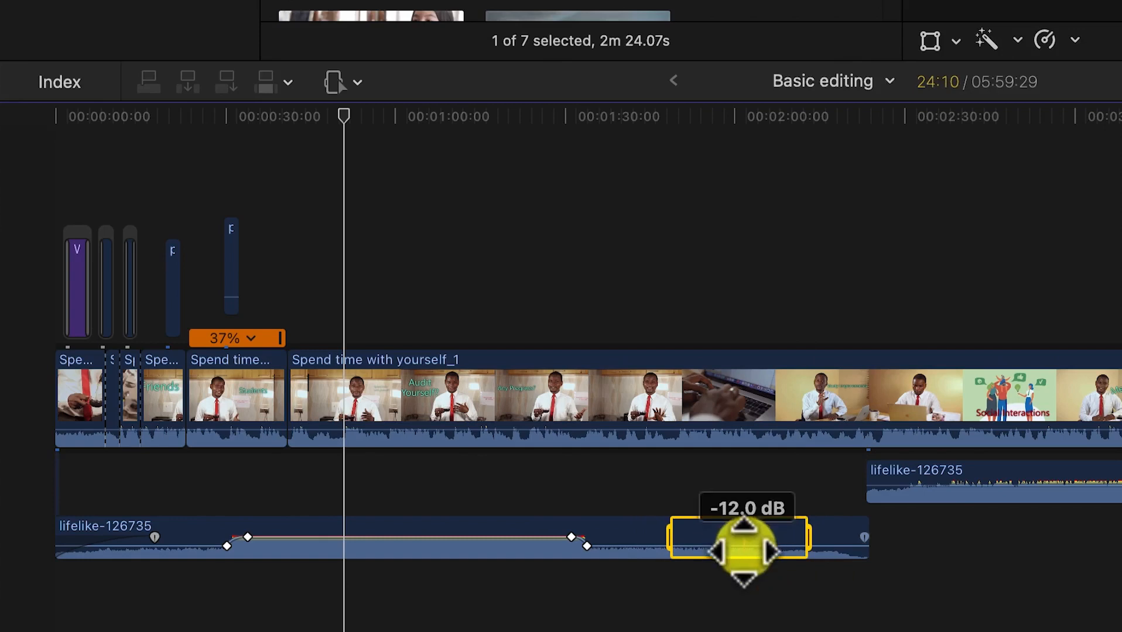
{"action": "left_click_drag", "start_coordinate": [743, 551], "coordinate": [743, 535]}
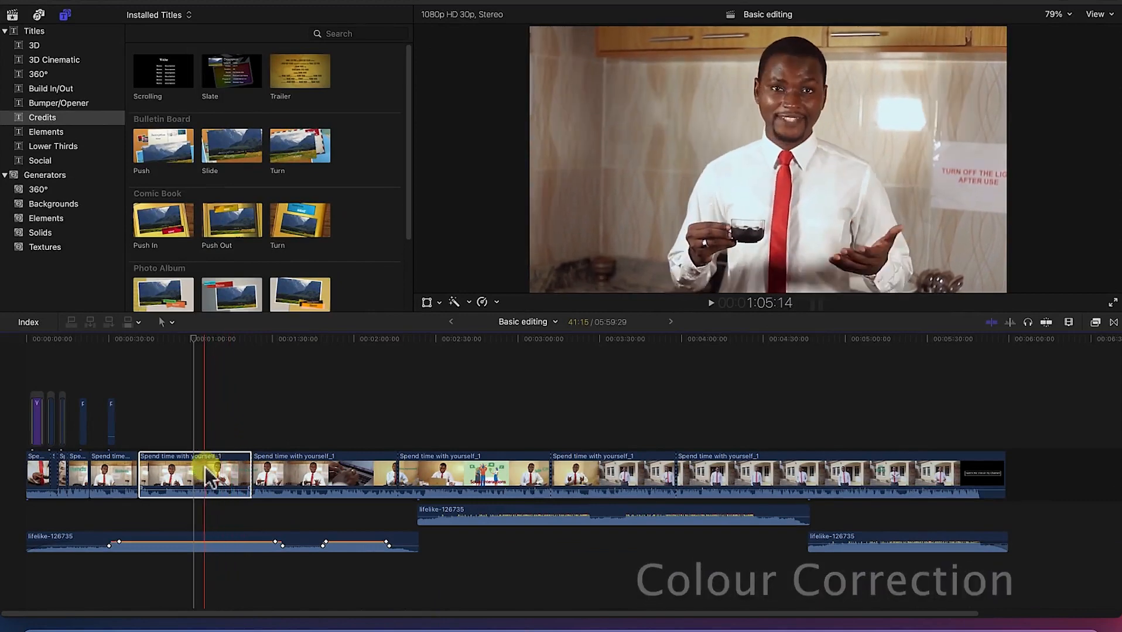
{"action": "left_click", "coordinate": [360, 489]}
{"action": "left_click", "coordinate": [431, 479]}
{"action": "left_click", "coordinate": [578, 486]}
{"action": "left_click", "coordinate": [729, 492]}
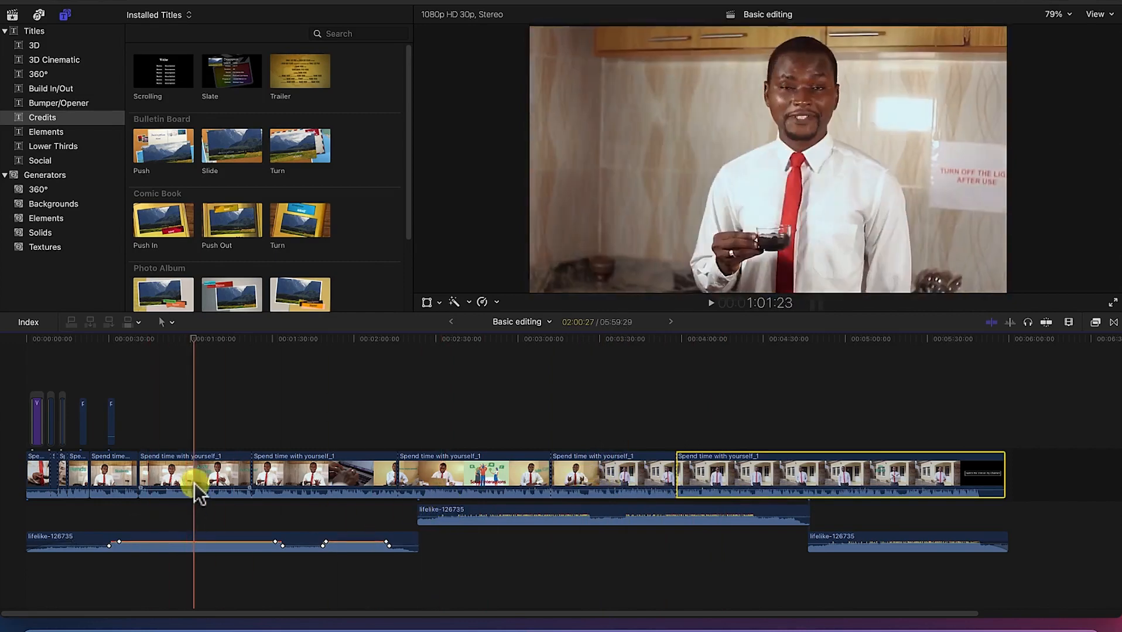
Apply Balance Color to the Spend time with yourself_1 clip at about 1:01 on the timeline.
{"action": "left_click", "coordinate": [186, 479]}
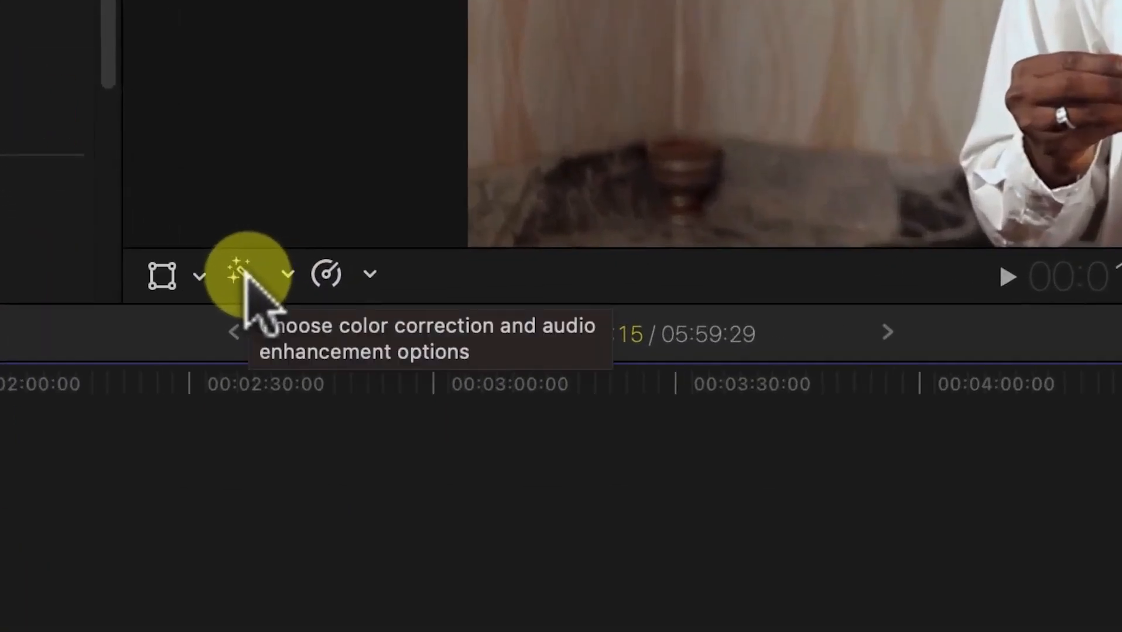
{"action": "left_click", "coordinate": [288, 275]}
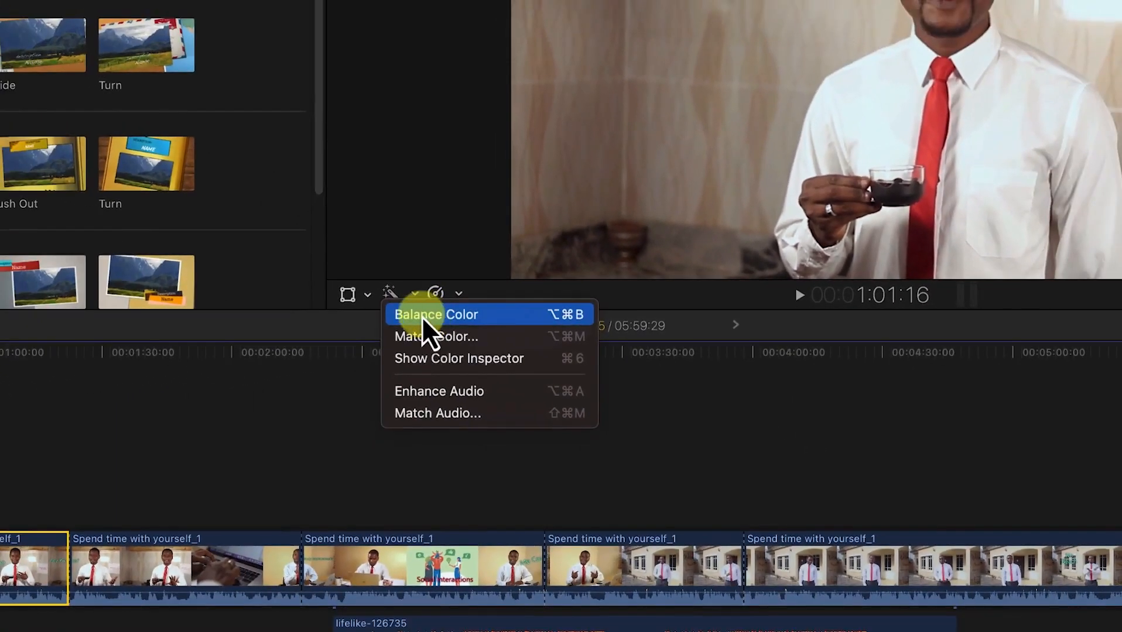
{"action": "left_click", "coordinate": [421, 315]}
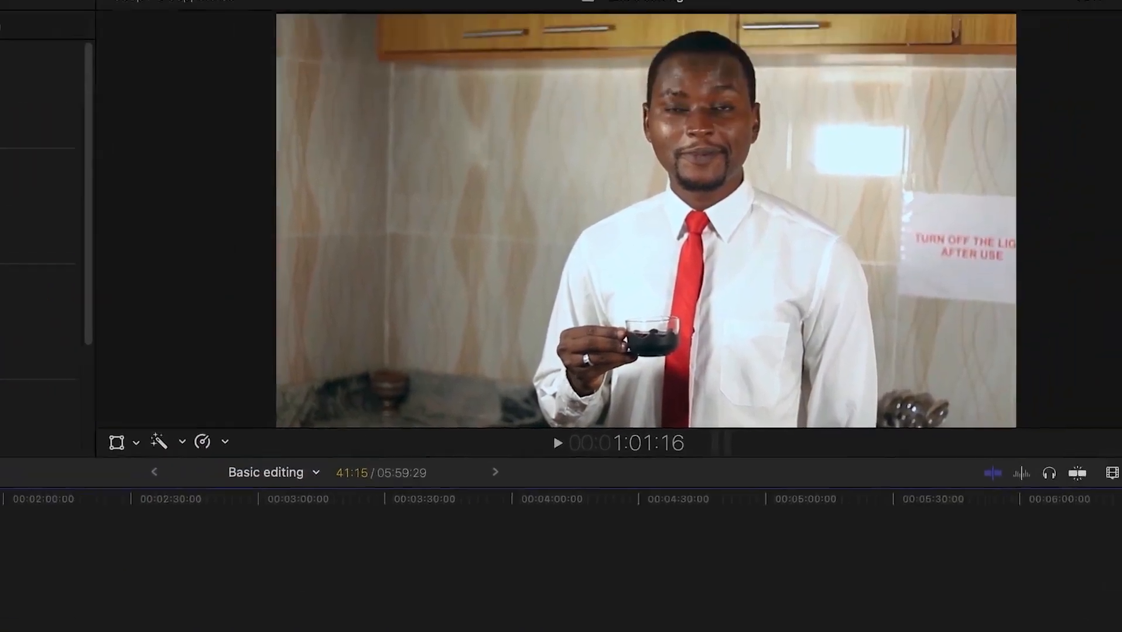
Open the clip's inspector and toggle the Balance Color effect off and on to compare the picture, leaving it enabled.
{"action": "left_click", "coordinate": [1032, 10]}
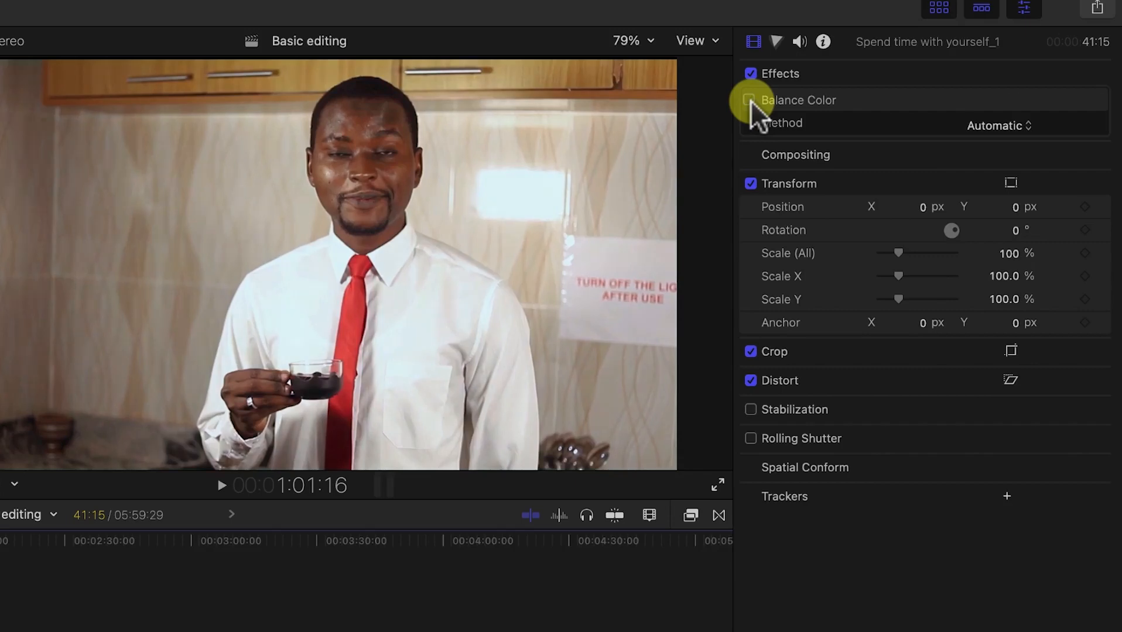
{"action": "left_click", "coordinate": [750, 100]}
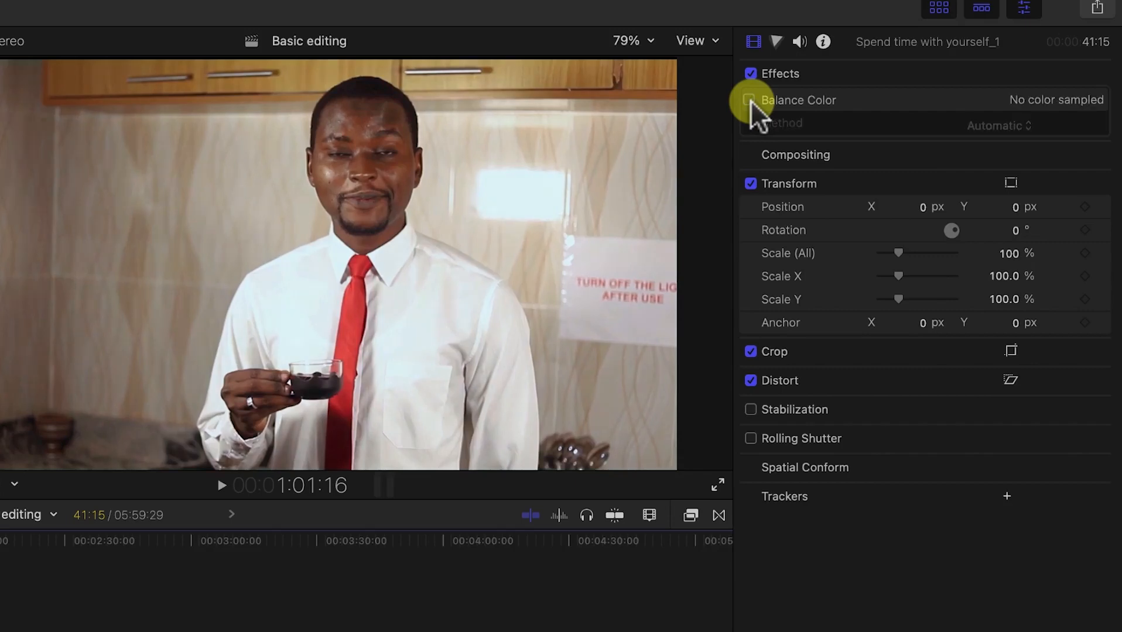
{"action": "left_click", "coordinate": [750, 100]}
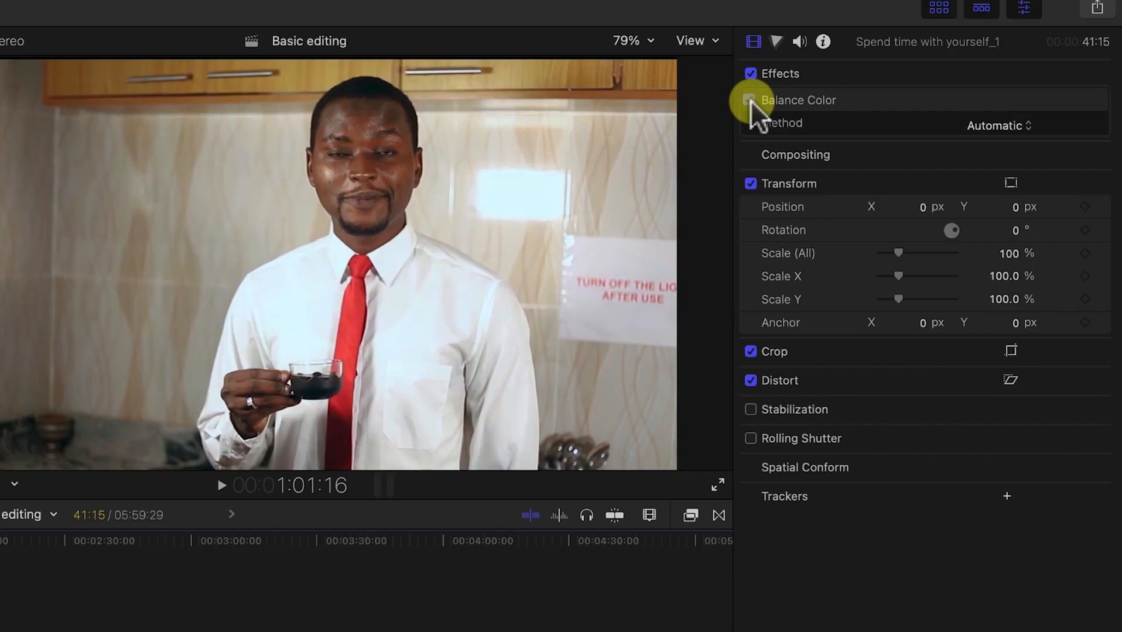
{"action": "left_click", "coordinate": [750, 100]}
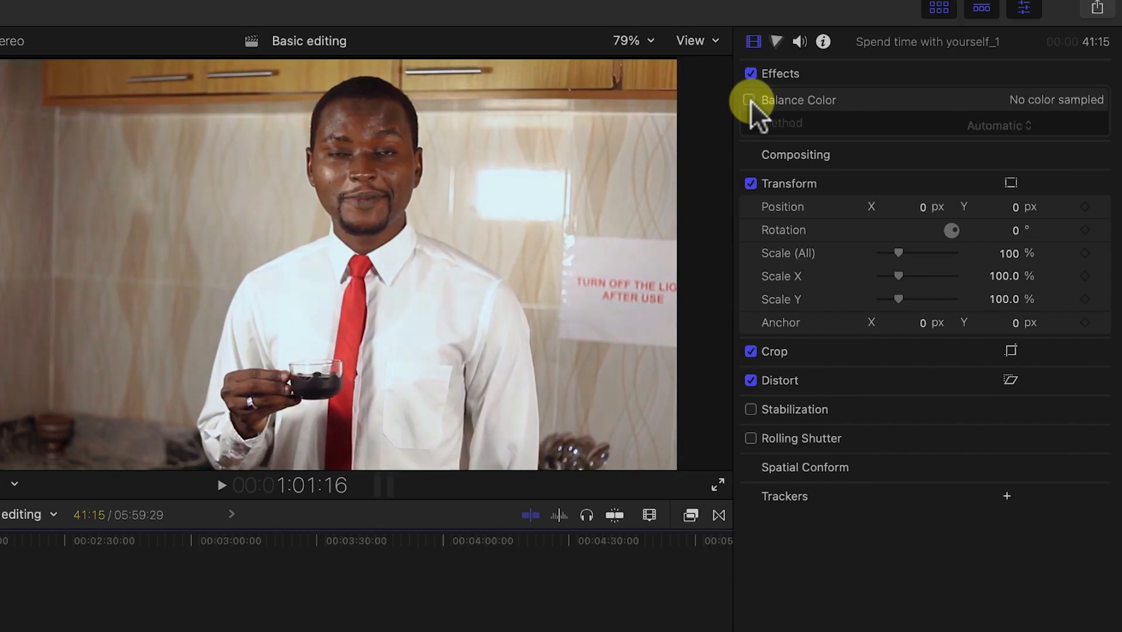
{"action": "left_click", "coordinate": [750, 100]}
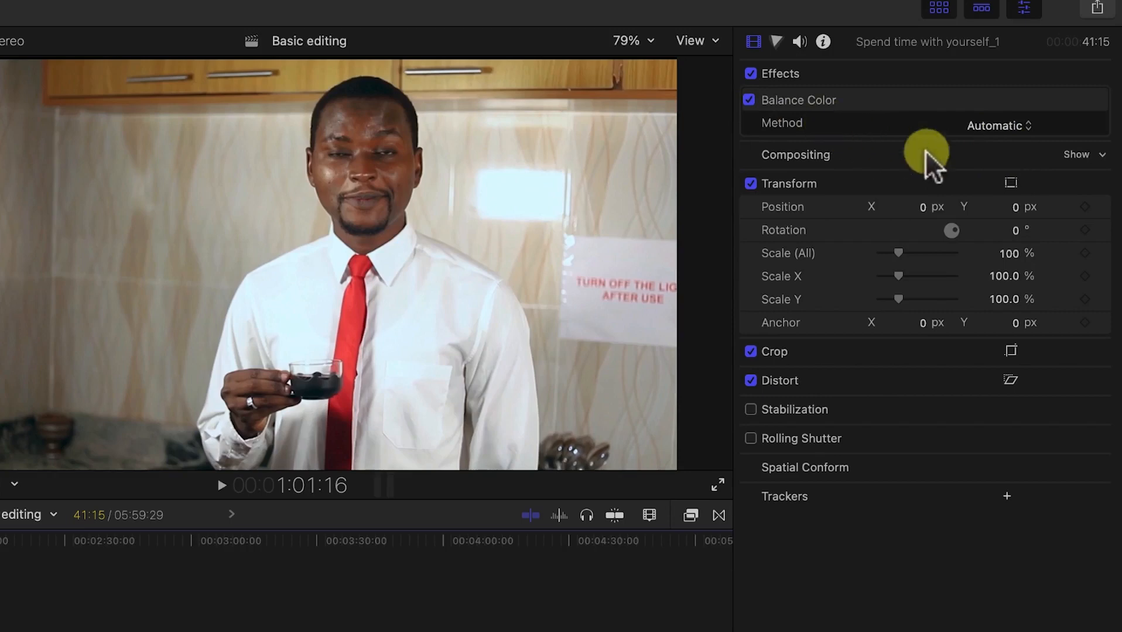
Set the Balance Color method to White Balance and sample the man's white shirt as the pure white reference.
{"action": "left_click", "coordinate": [1034, 125]}
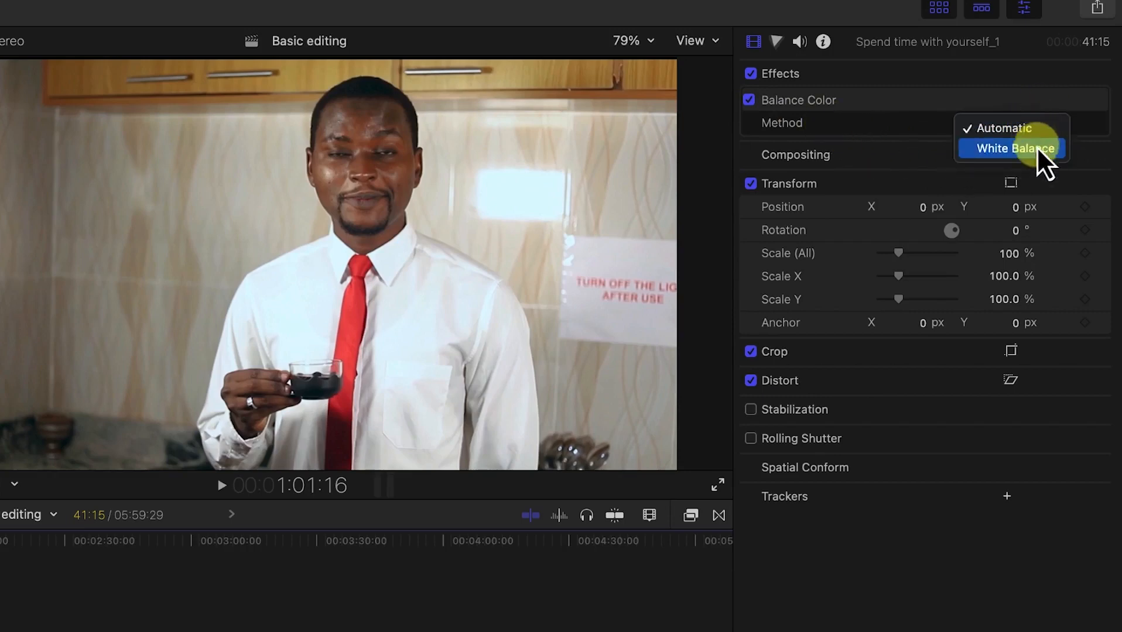
{"action": "left_click", "coordinate": [1033, 150]}
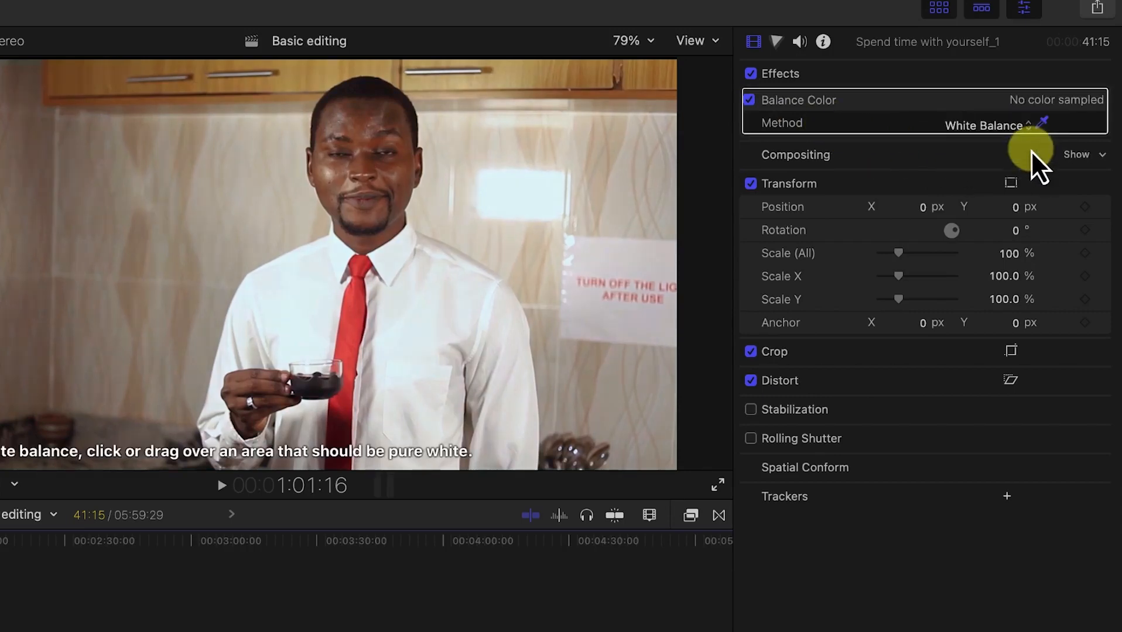
{"action": "left_click", "coordinate": [1048, 124]}
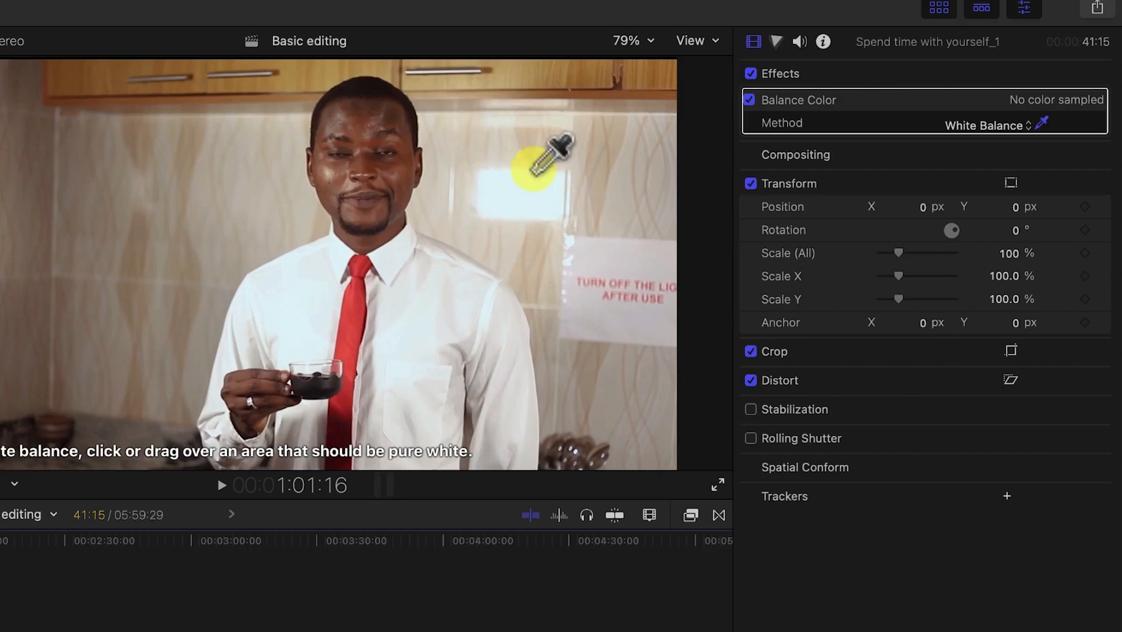
{"action": "left_click", "coordinate": [309, 318]}
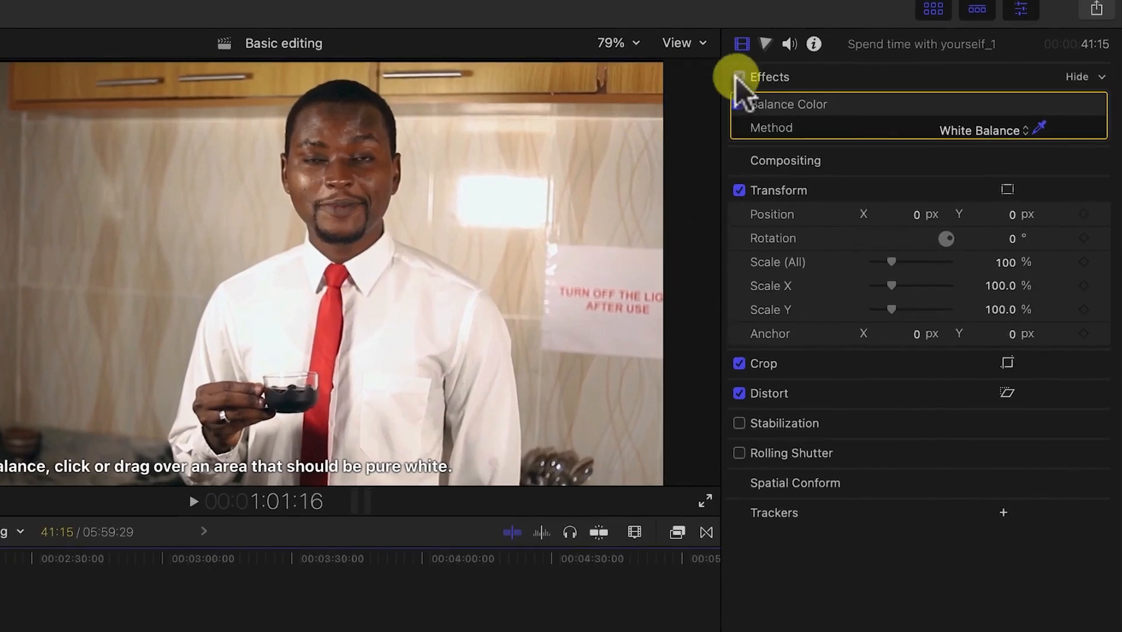
Adjust the clip's Color Board exposure to Global -8%, Shadows 8% and Midtones -7%, and raise the Highlights slightly.
{"action": "left_click", "coordinate": [766, 44]}
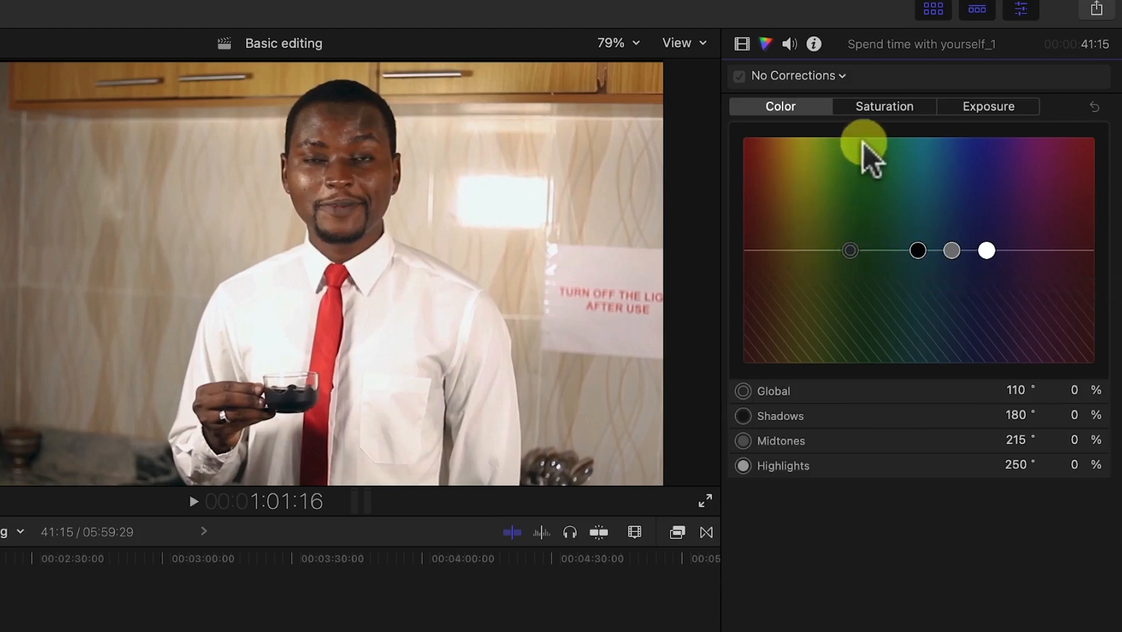
{"action": "left_click", "coordinate": [898, 112]}
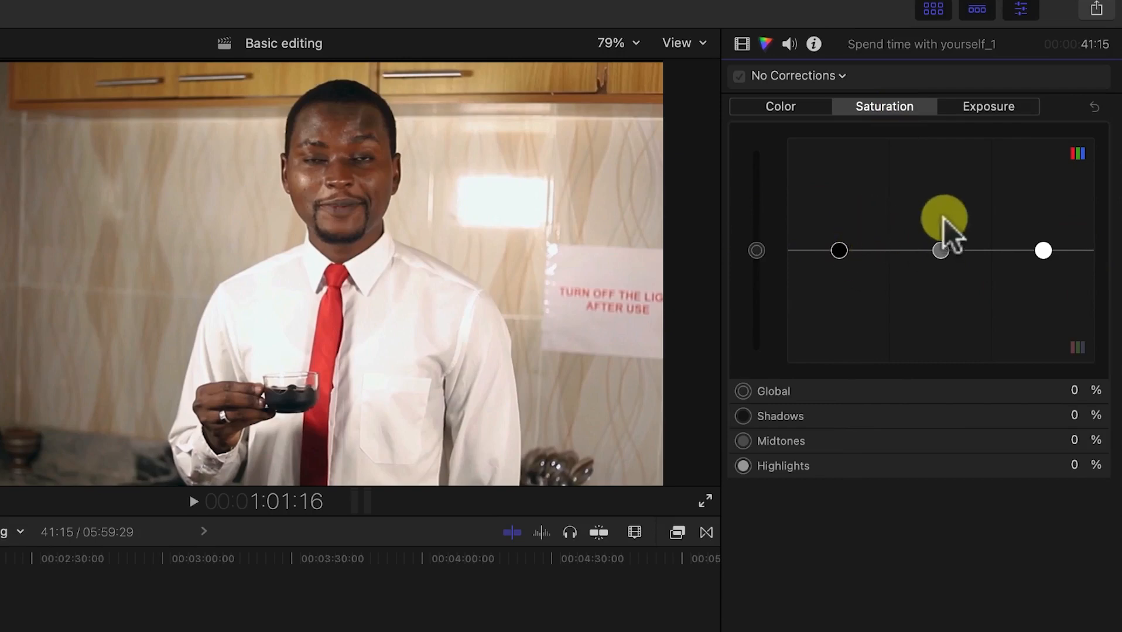
{"action": "left_click", "coordinate": [999, 109]}
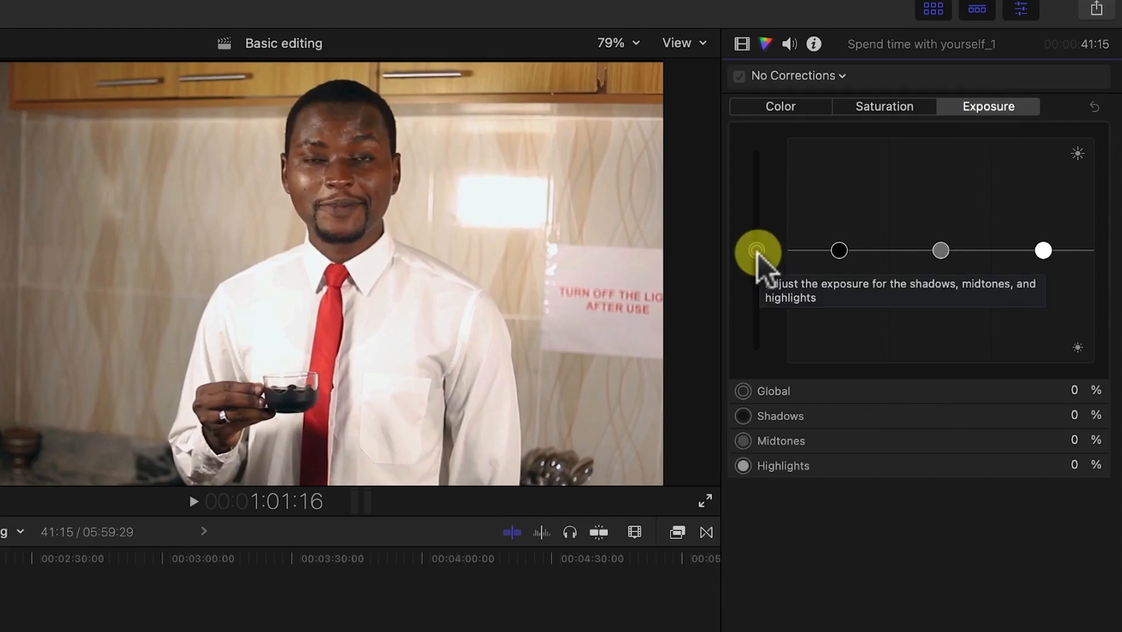
{"action": "mouse_move", "coordinate": [756, 251]}
{"action": "left_mouse_down"}
{"action": "mouse_move", "coordinate": [761, 186]}
{"action": "mouse_move", "coordinate": [775, 292]}
{"action": "mouse_move", "coordinate": [763, 260]}
{"action": "left_mouse_up"}
{"action": "left_click", "coordinate": [839, 251]}
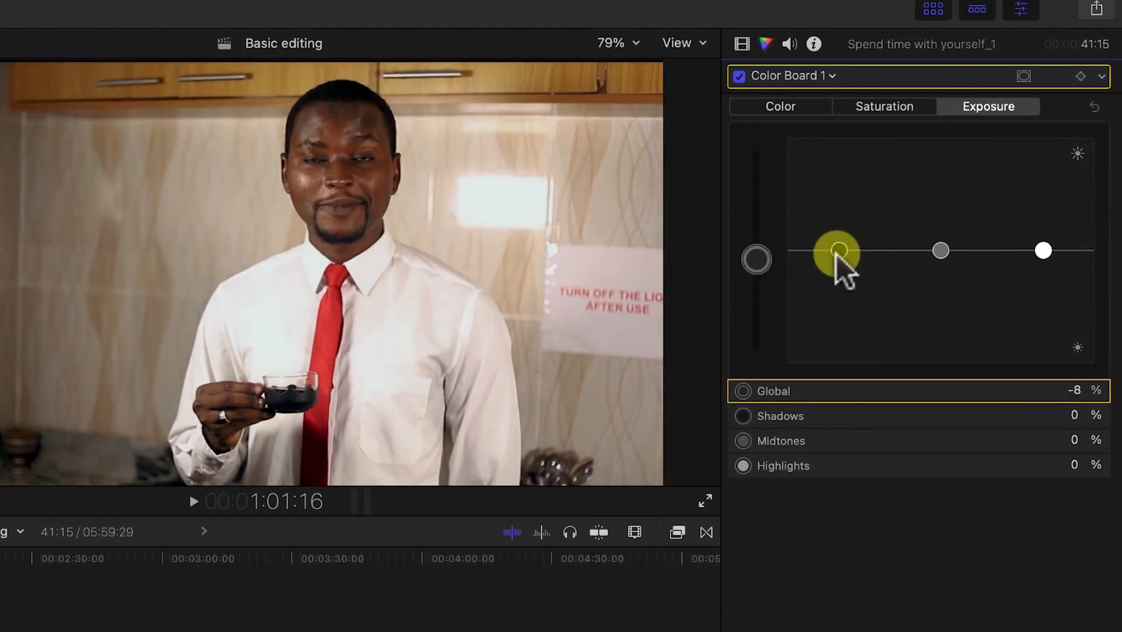
{"action": "mouse_move", "coordinate": [835, 254]}
{"action": "left_mouse_down"}
{"action": "mouse_move", "coordinate": [833, 226]}
{"action": "mouse_move", "coordinate": [837, 244]}
{"action": "left_mouse_up"}
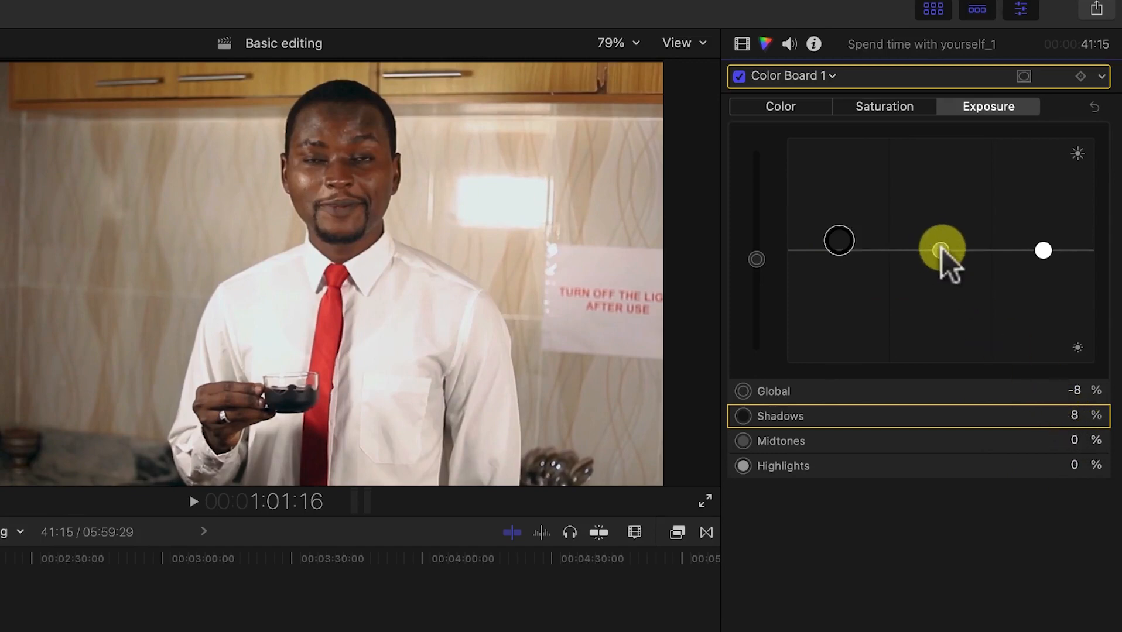
{"action": "mouse_move", "coordinate": [941, 250]}
{"action": "left_mouse_down"}
{"action": "mouse_move", "coordinate": [934, 218]}
{"action": "mouse_move", "coordinate": [942, 257]}
{"action": "left_mouse_up"}
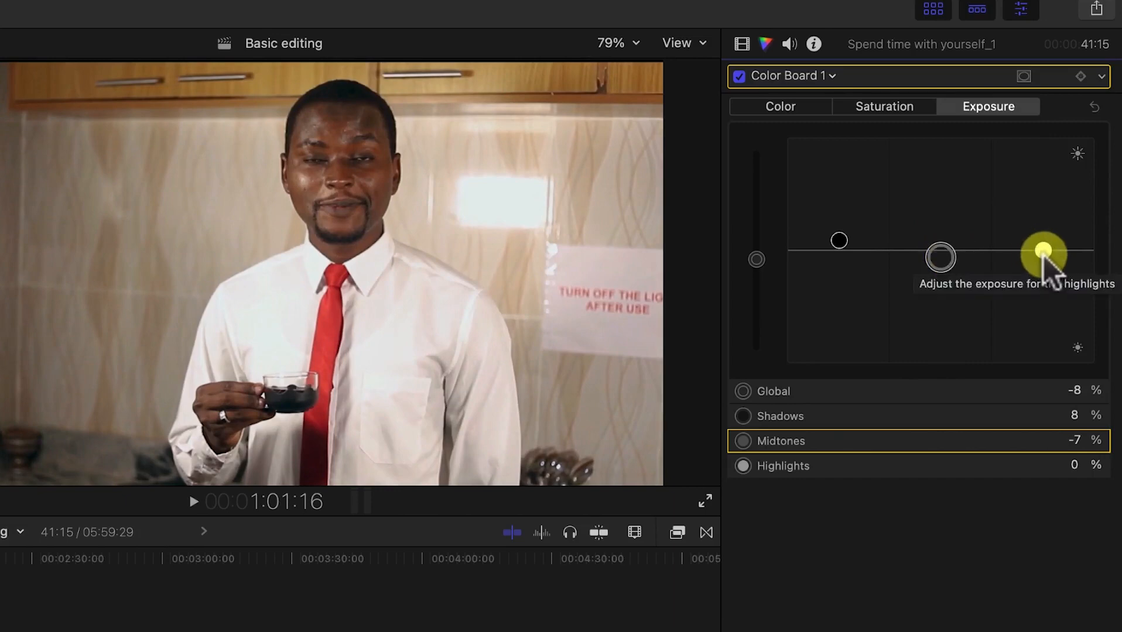
{"action": "mouse_move", "coordinate": [1044, 252]}
{"action": "left_mouse_down"}
{"action": "mouse_move", "coordinate": [1035, 227]}
{"action": "mouse_move", "coordinate": [1040, 241]}
{"action": "left_mouse_up"}
{"action": "left_click", "coordinate": [563, 463]}
{"action": "key", "text": "space"}
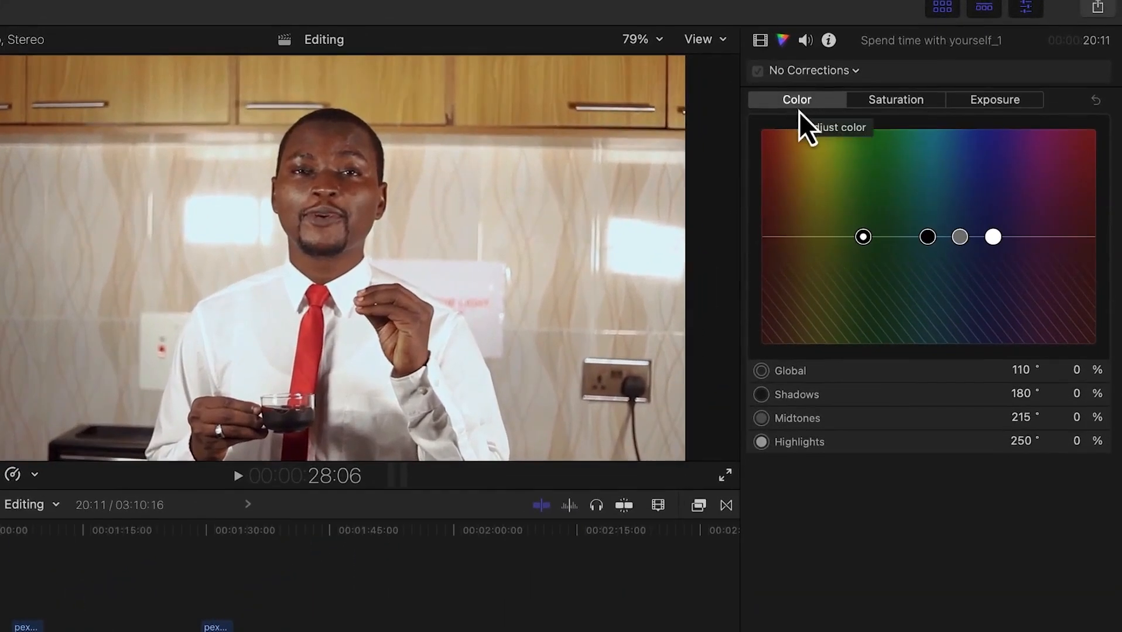
In the Editing project, set the clip's Color Board colour to Global 93° at 5% and Shadows 171° at 6%.
{"action": "left_click", "coordinate": [864, 238]}
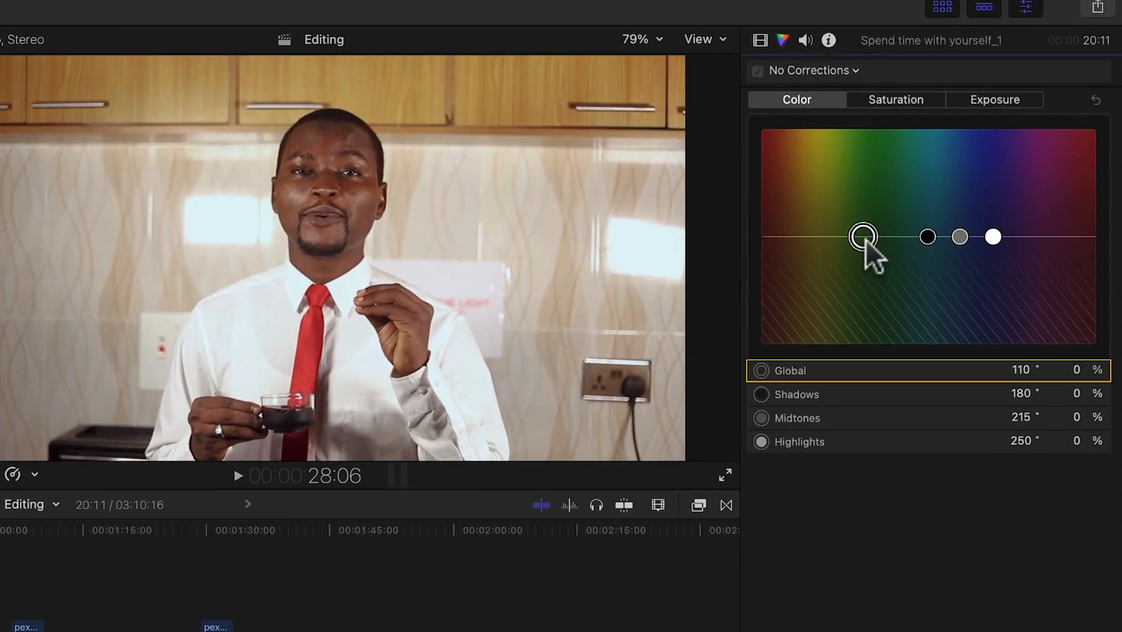
{"action": "mouse_move", "coordinate": [865, 240]}
{"action": "left_mouse_down"}
{"action": "mouse_move", "coordinate": [818, 194]}
{"action": "mouse_move", "coordinate": [880, 307]}
{"action": "mouse_move", "coordinate": [866, 287]}
{"action": "mouse_move", "coordinate": [877, 302]}
{"action": "mouse_move", "coordinate": [870, 335]}
{"action": "mouse_move", "coordinate": [821, 312]}
{"action": "mouse_move", "coordinate": [830, 245]}
{"action": "mouse_move", "coordinate": [813, 165]}
{"action": "mouse_move", "coordinate": [839, 140]}
{"action": "mouse_move", "coordinate": [846, 200]}
{"action": "mouse_move", "coordinate": [797, 215]}
{"action": "mouse_move", "coordinate": [831, 240]}
{"action": "mouse_move", "coordinate": [849, 315]}
{"action": "mouse_move", "coordinate": [808, 230]}
{"action": "mouse_move", "coordinate": [830, 215]}
{"action": "mouse_move", "coordinate": [851, 234]}
{"action": "left_mouse_up"}
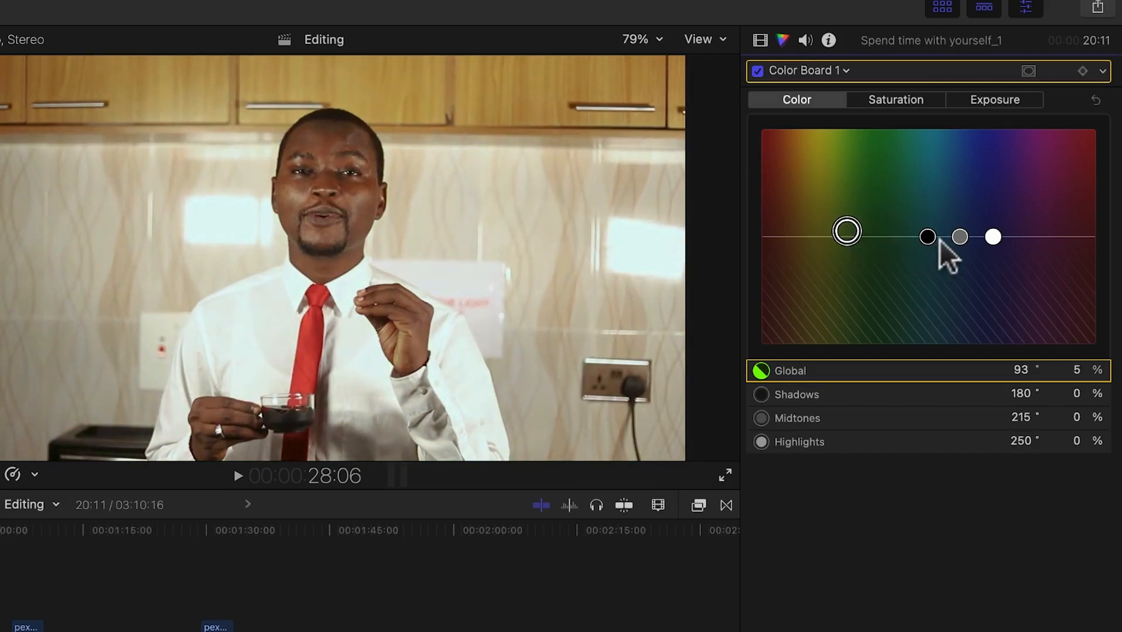
{"action": "mouse_move", "coordinate": [935, 238]}
{"action": "left_mouse_down"}
{"action": "mouse_move", "coordinate": [926, 227]}
{"action": "mouse_move", "coordinate": [924, 244]}
{"action": "mouse_move", "coordinate": [925, 231]}
{"action": "left_mouse_up"}
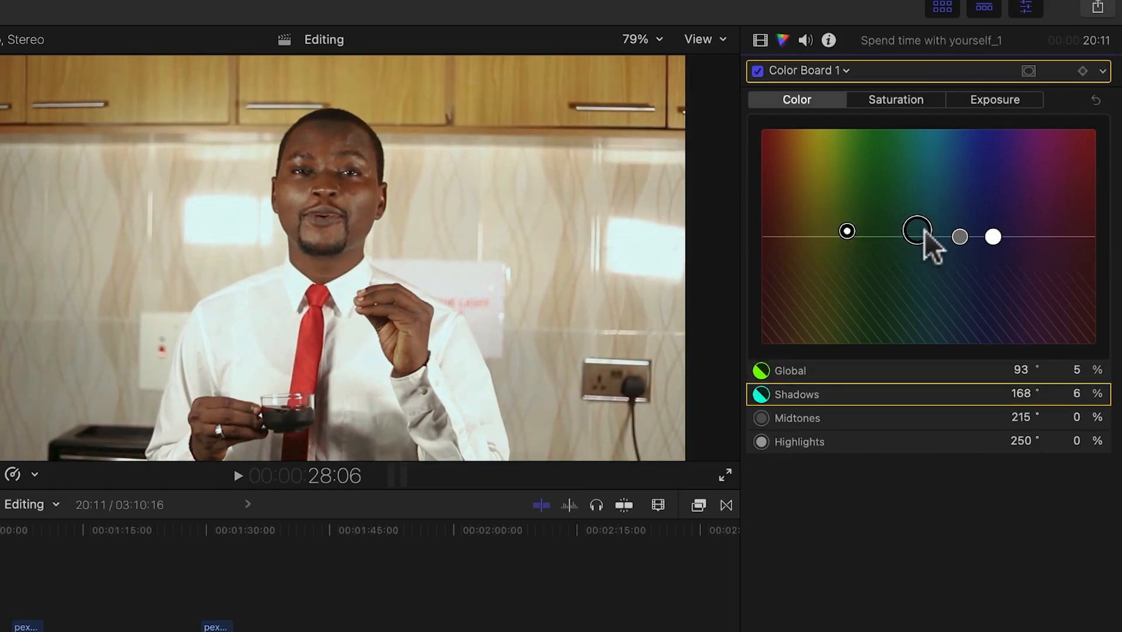
{"action": "left_click_drag", "start_coordinate": [926, 230], "coordinate": [926, 230]}
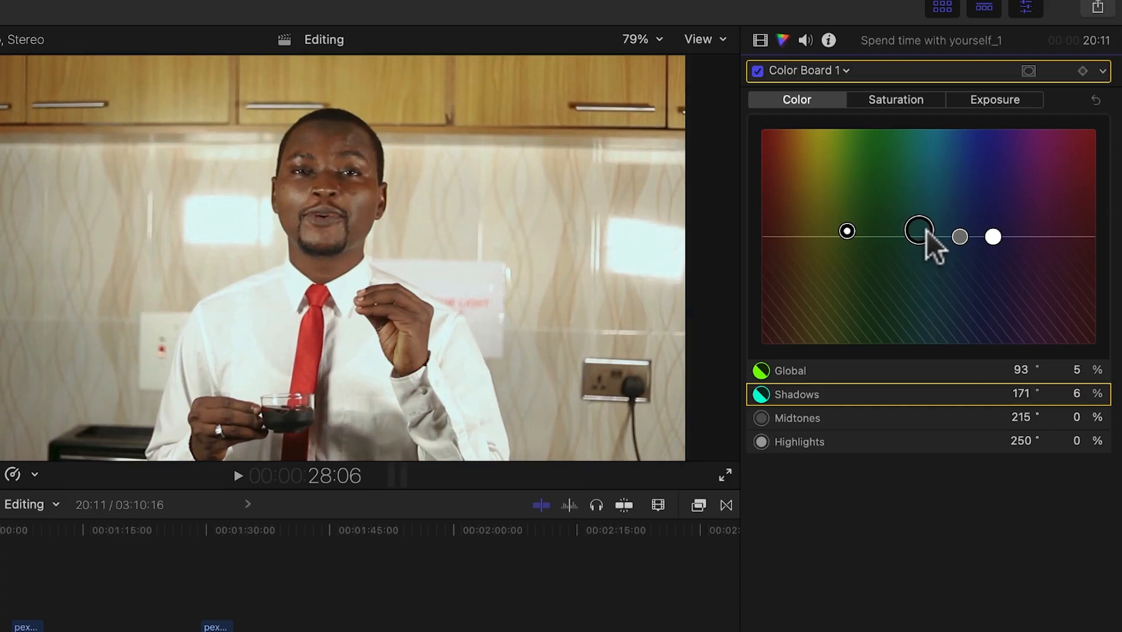
Set the Color Board colour for Midtones to 218° at 12% and for Highlights to 258° at 9%.
{"action": "left_click", "coordinate": [960, 236]}
{"action": "mouse_move", "coordinate": [961, 234]}
{"action": "left_mouse_down"}
{"action": "mouse_move", "coordinate": [961, 192]}
{"action": "mouse_move", "coordinate": [965, 222]}
{"action": "left_mouse_up"}
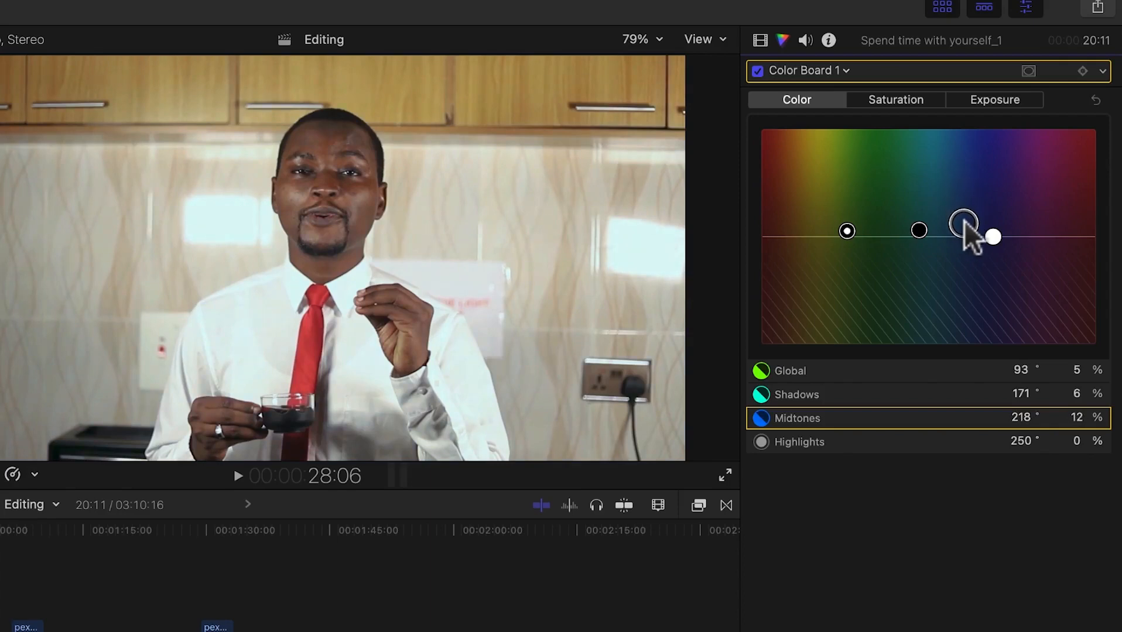
{"action": "left_click", "coordinate": [994, 237]}
{"action": "mouse_move", "coordinate": [995, 237]}
{"action": "left_mouse_down"}
{"action": "mouse_move", "coordinate": [1001, 255]}
{"action": "mouse_move", "coordinate": [1002, 226]}
{"action": "left_mouse_up"}
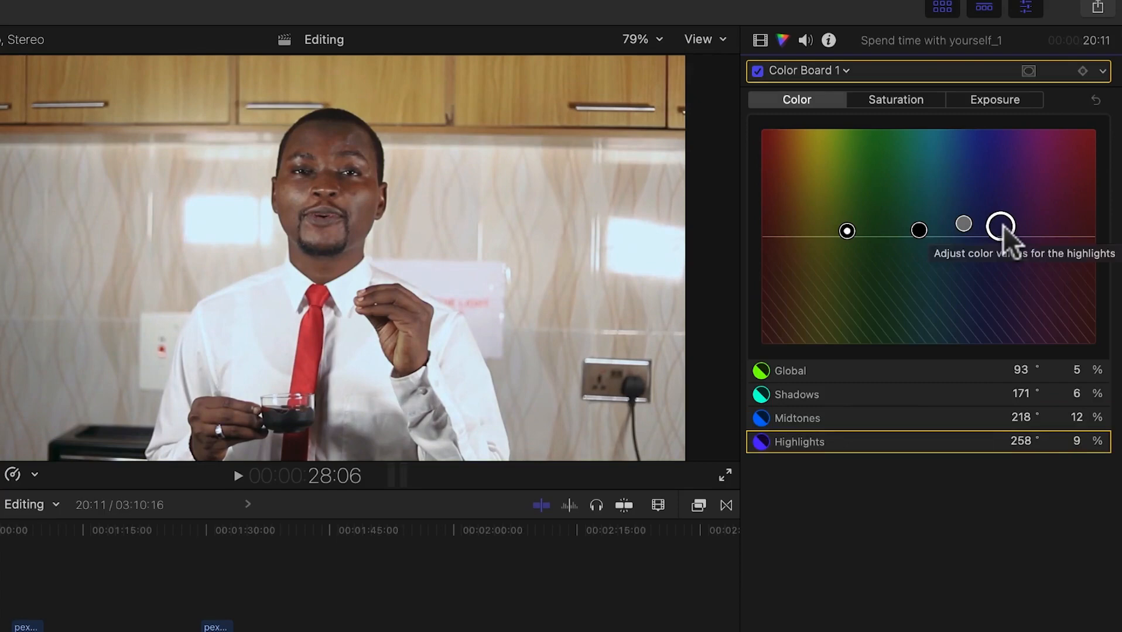
Test Global saturation at 100% and -100%, and settle on -9% for Global and 20% for Shadows.
{"action": "left_click", "coordinate": [902, 100]}
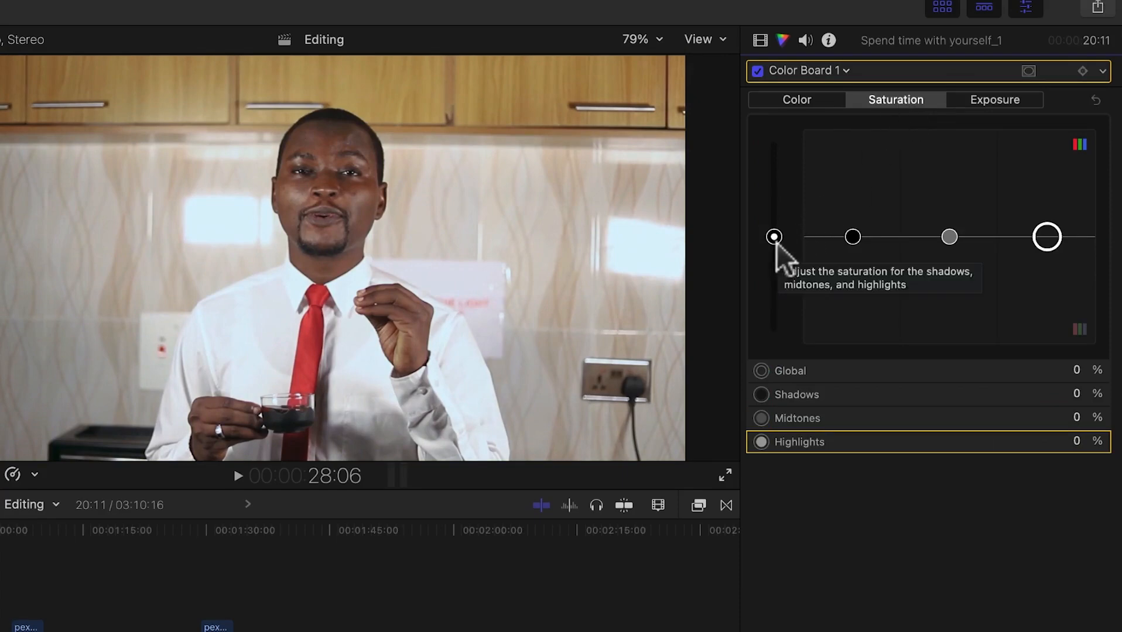
{"action": "left_click_drag", "start_coordinate": [773, 235], "coordinate": [768, 123]}
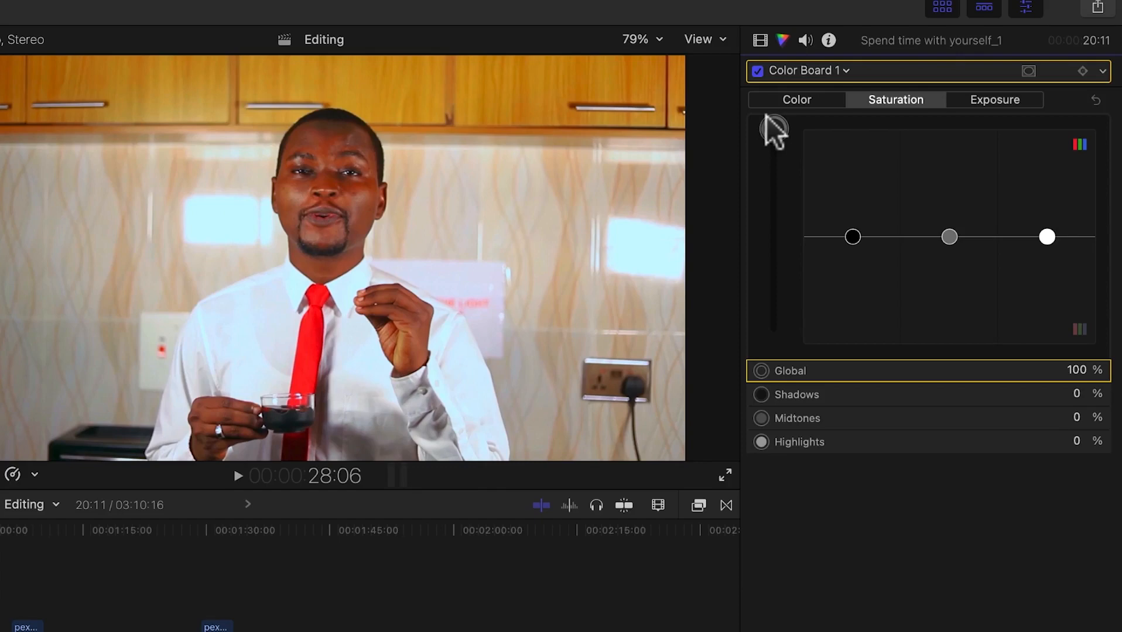
{"action": "left_click_drag", "start_coordinate": [766, 118], "coordinate": [790, 341]}
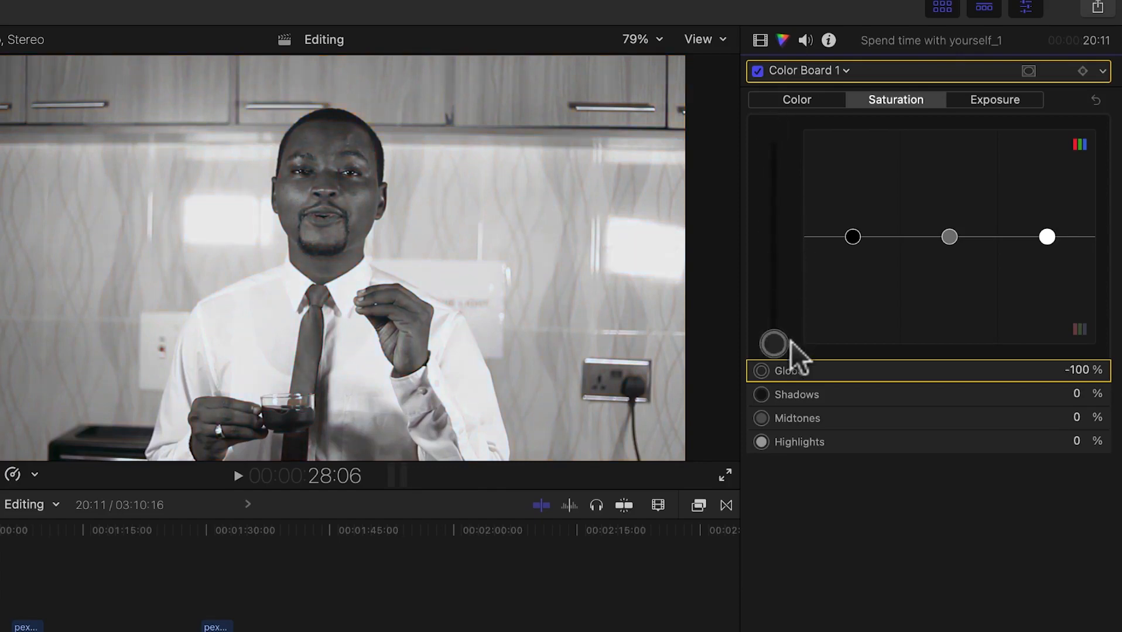
{"action": "left_click_drag", "start_coordinate": [791, 341], "coordinate": [781, 242]}
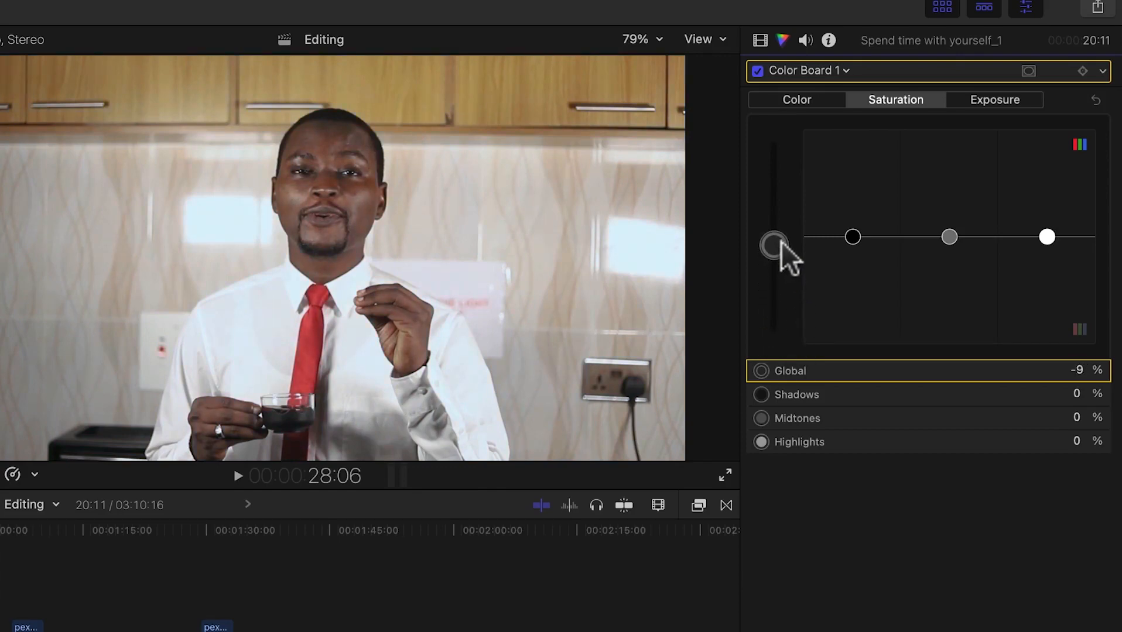
{"action": "left_click", "coordinate": [852, 236]}
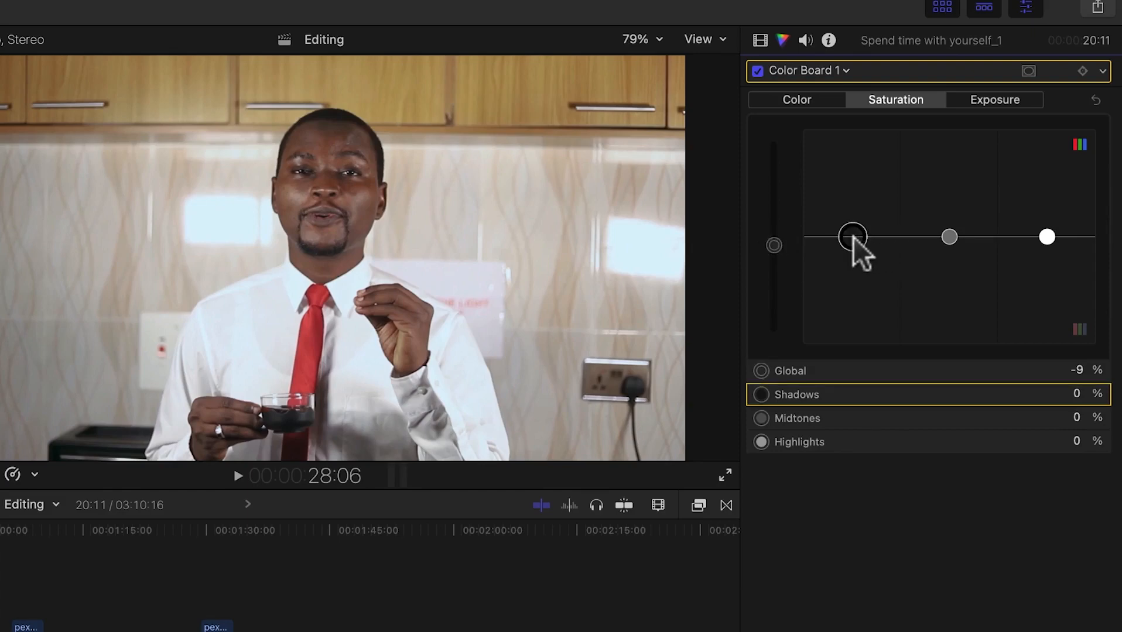
{"action": "left_click_drag", "start_coordinate": [853, 229], "coordinate": [854, 217]}
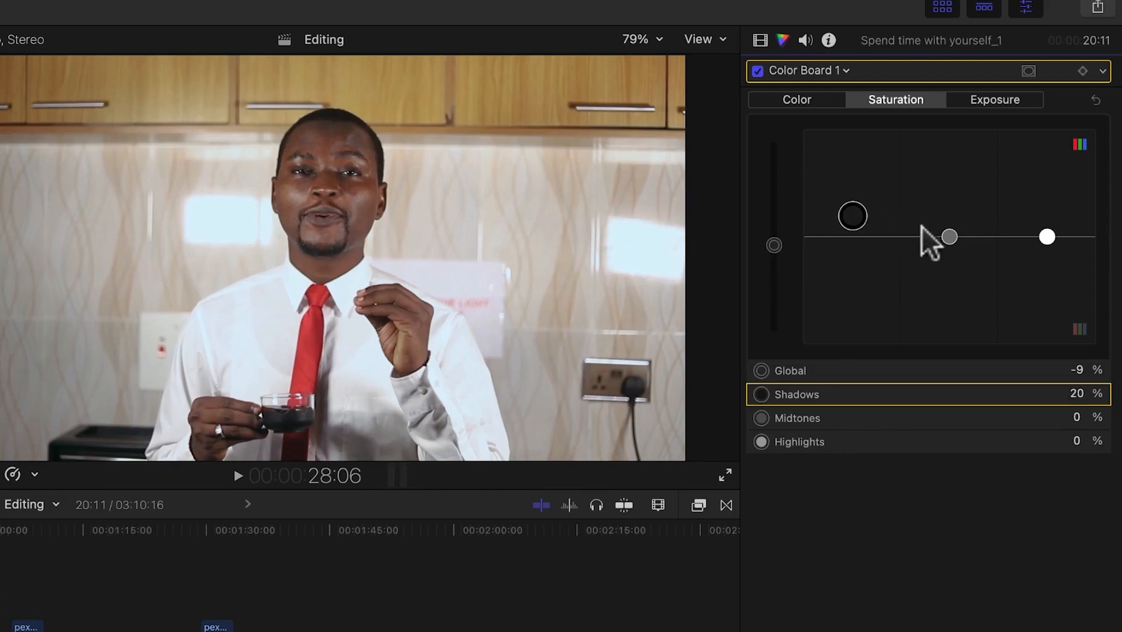
Raise the clip's Color Board saturation to 37% for Midtones and 37% for Highlights.
{"action": "left_click_drag", "start_coordinate": [949, 237], "coordinate": [957, 198]}
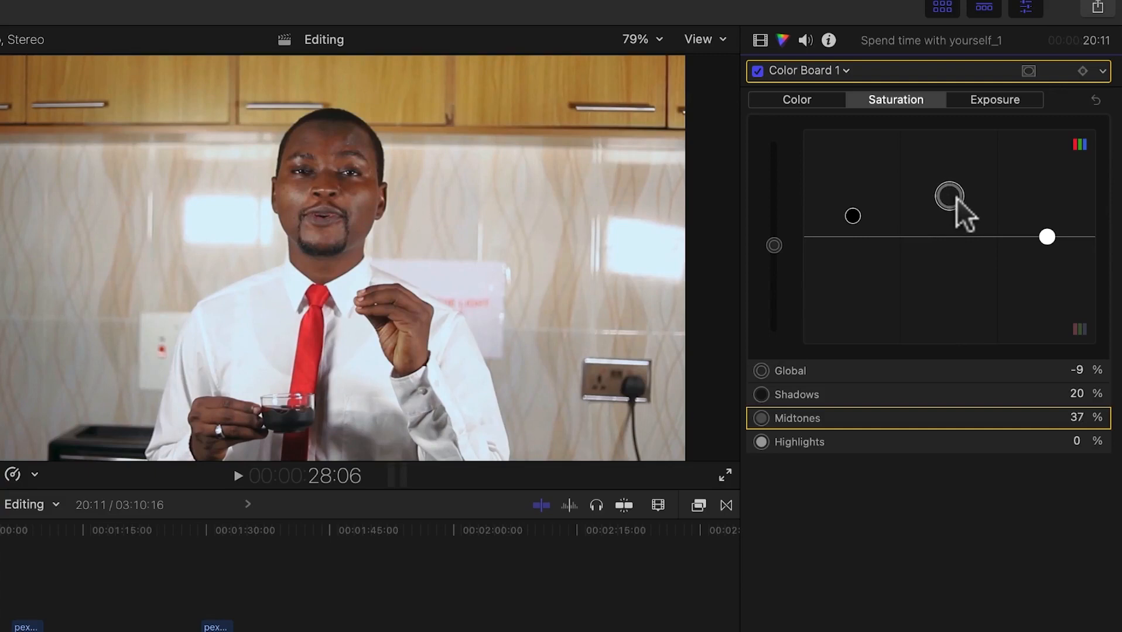
{"action": "left_click", "coordinate": [1049, 239]}
{"action": "left_click_drag", "start_coordinate": [1050, 240], "coordinate": [1038, 200]}
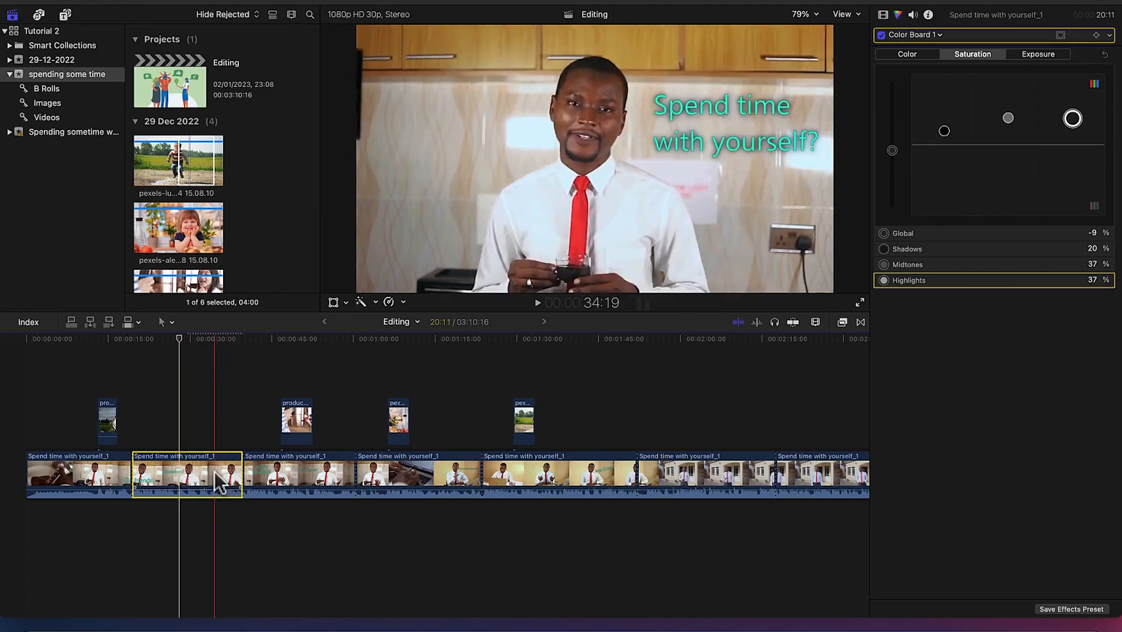
Copy the colour-corrected second clip of the primary storyline so its attributes can be reused.
{"action": "left_click", "coordinate": [300, 480]}
{"action": "left_click", "coordinate": [392, 471]}
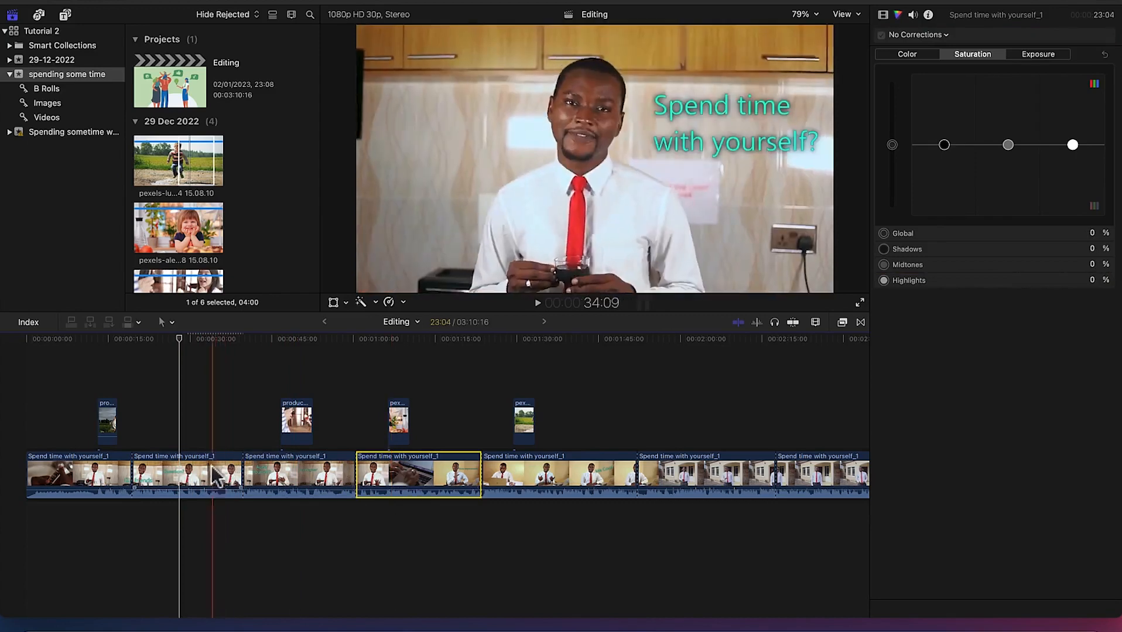
{"action": "left_click", "coordinate": [203, 471]}
{"action": "right_click", "coordinate": [206, 480]}
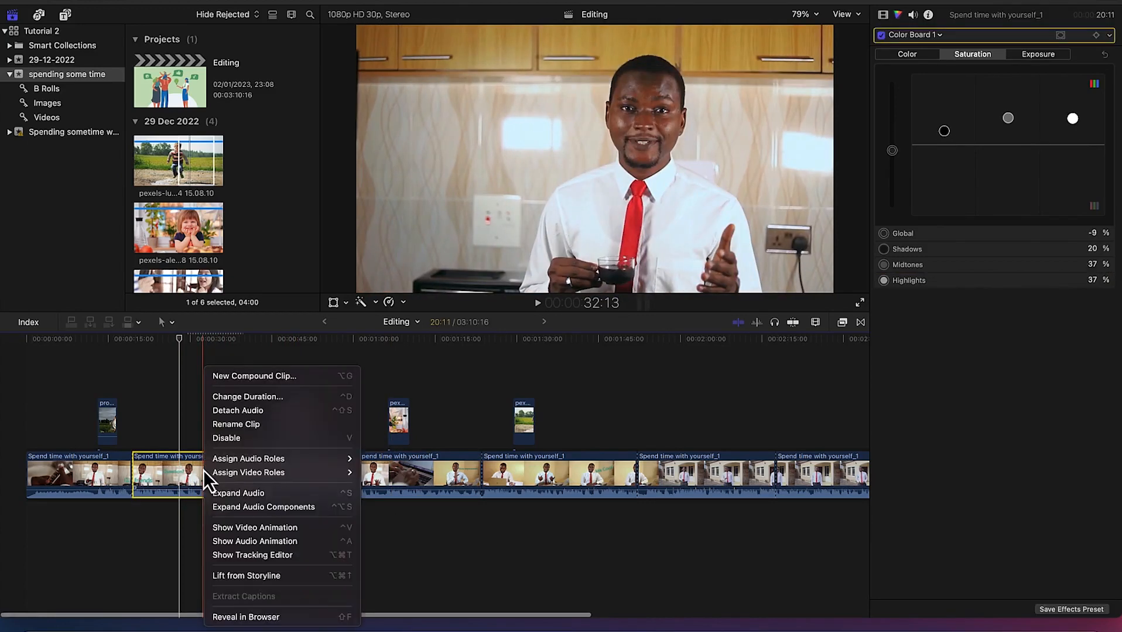
{"action": "left_click", "coordinate": [193, 482]}
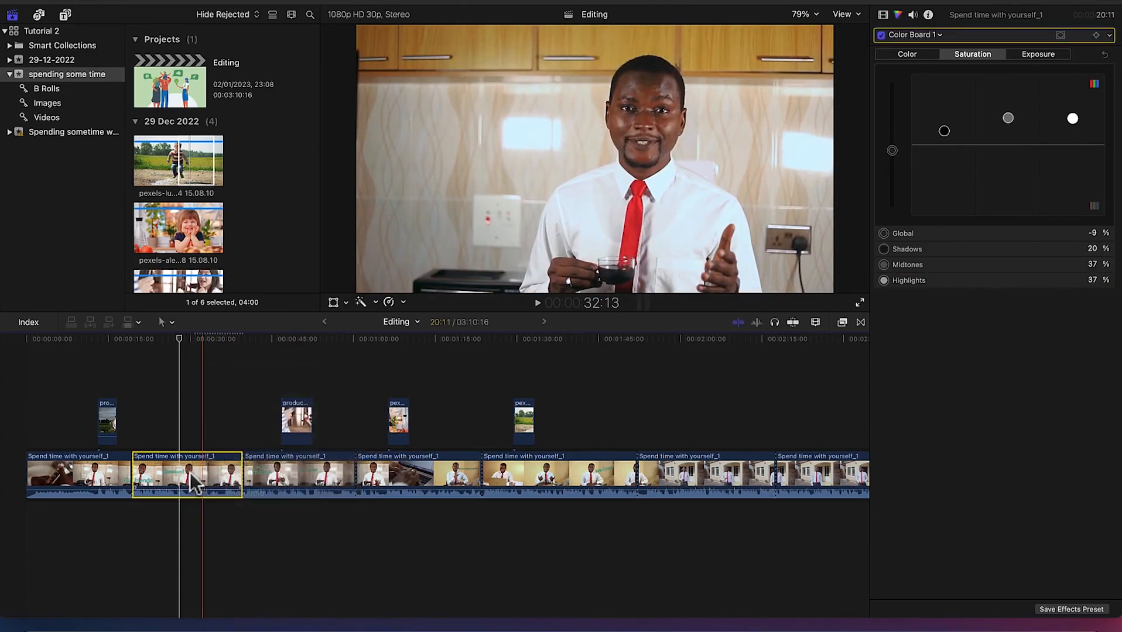
{"action": "left_click", "coordinate": [130, 1]}
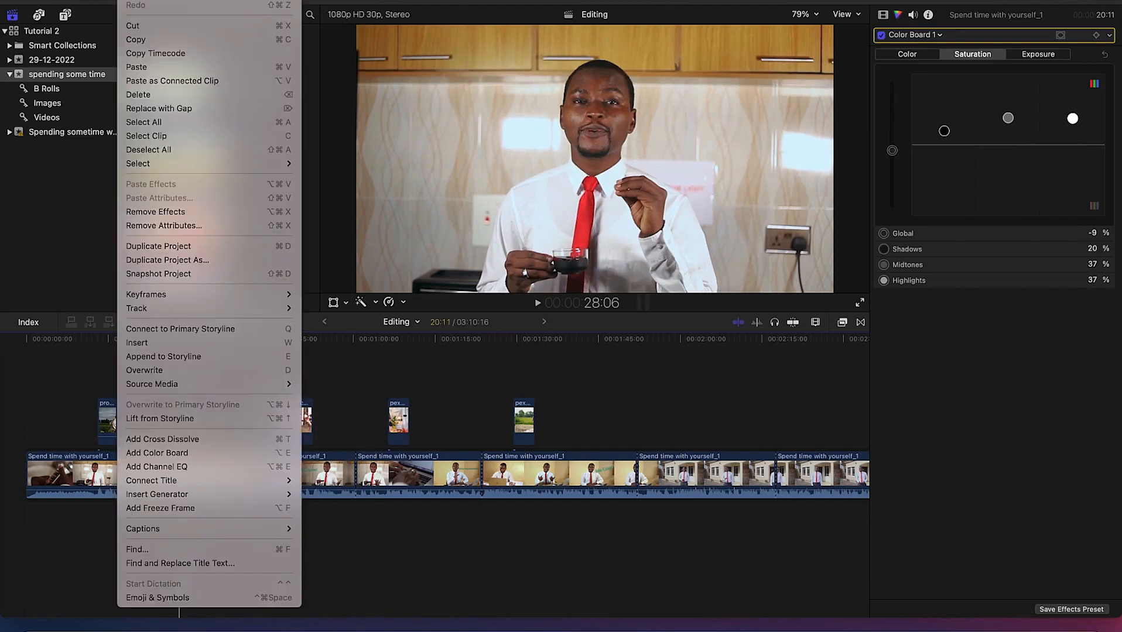
{"action": "left_click", "coordinate": [167, 40]}
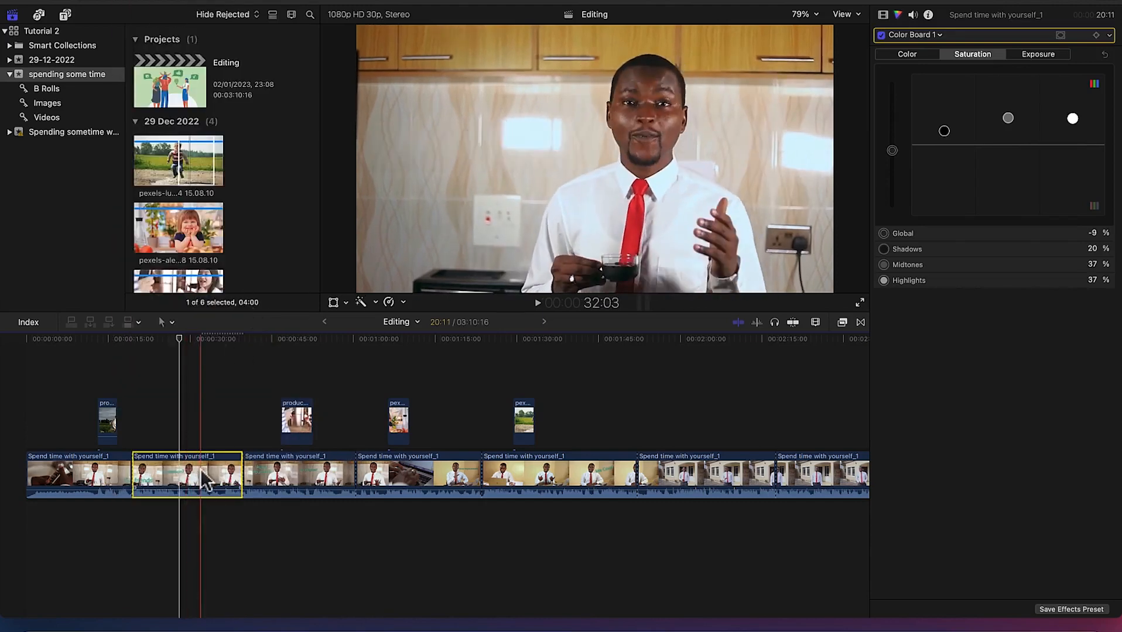
Select the third through seventh clips of the primary storyline and paste only the Color Board 1 effect attribute onto them.
{"action": "left_click", "coordinate": [890, 485]}
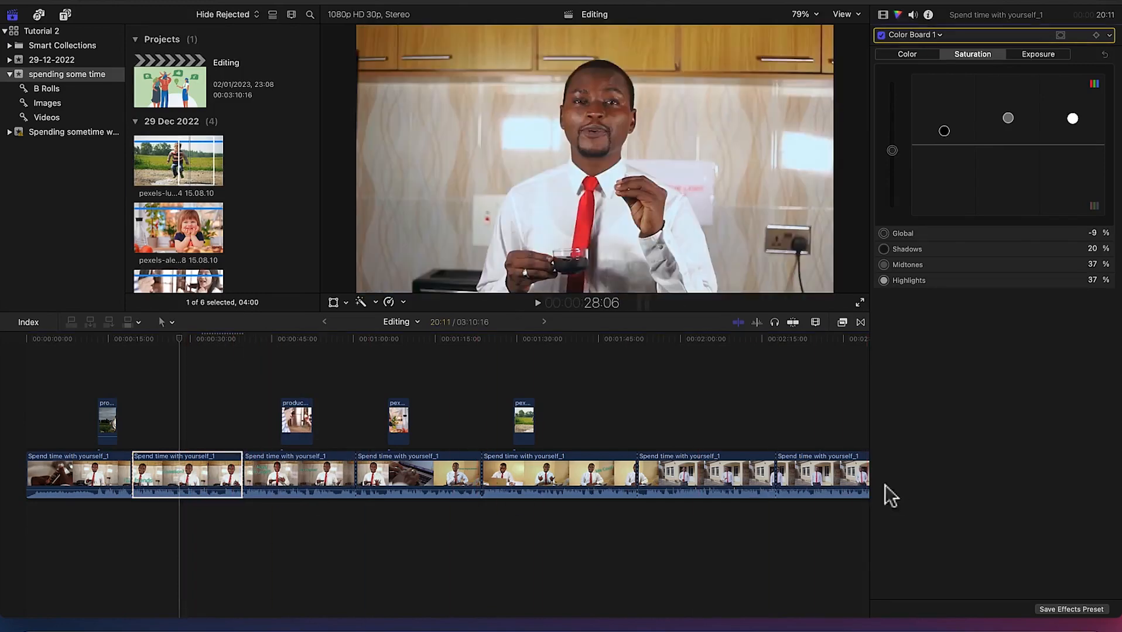
{"action": "left_click", "coordinate": [688, 444]}
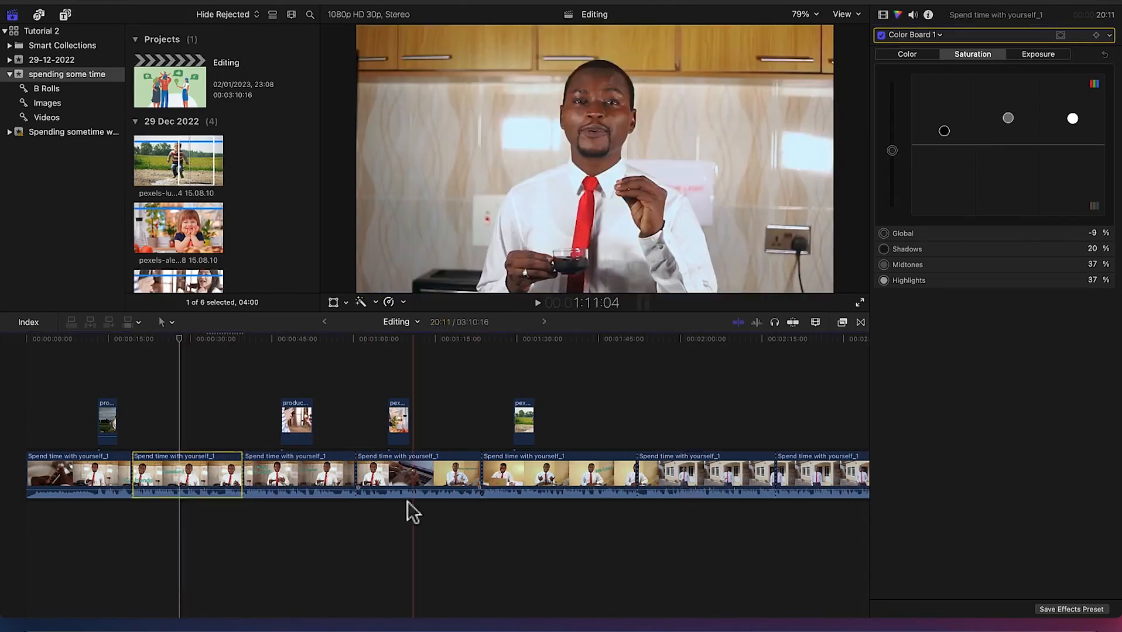
{"action": "left_click", "coordinate": [302, 480]}
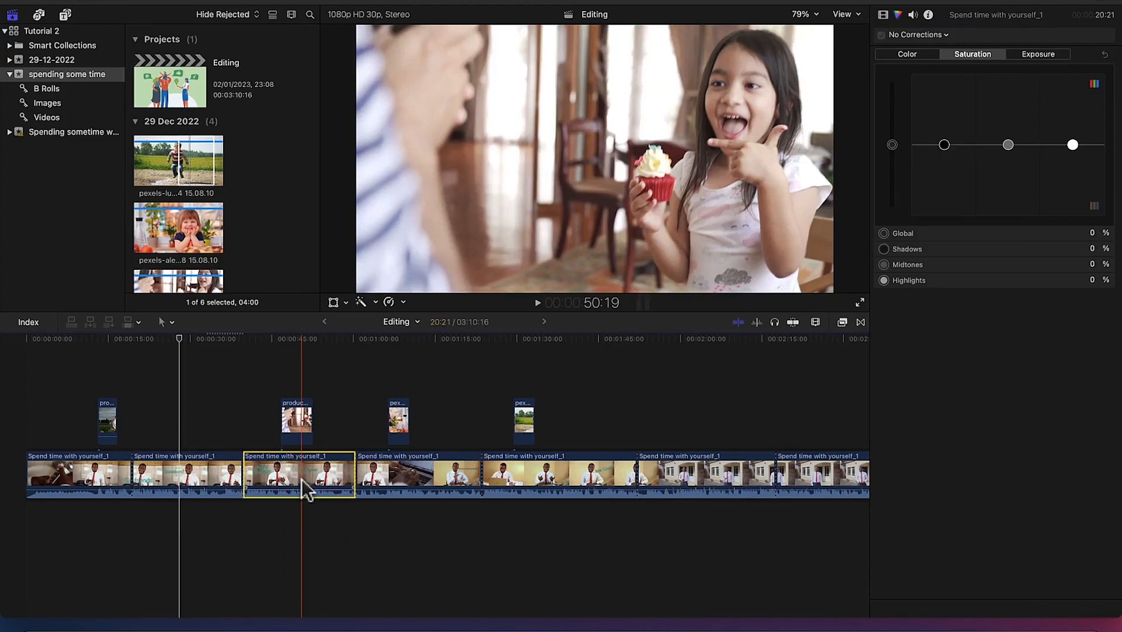
{"action": "left_click", "coordinate": [416, 477], "text": "super"}
{"action": "left_click", "coordinate": [533, 477], "text": "super"}
{"action": "left_click", "coordinate": [692, 483], "text": "super"}
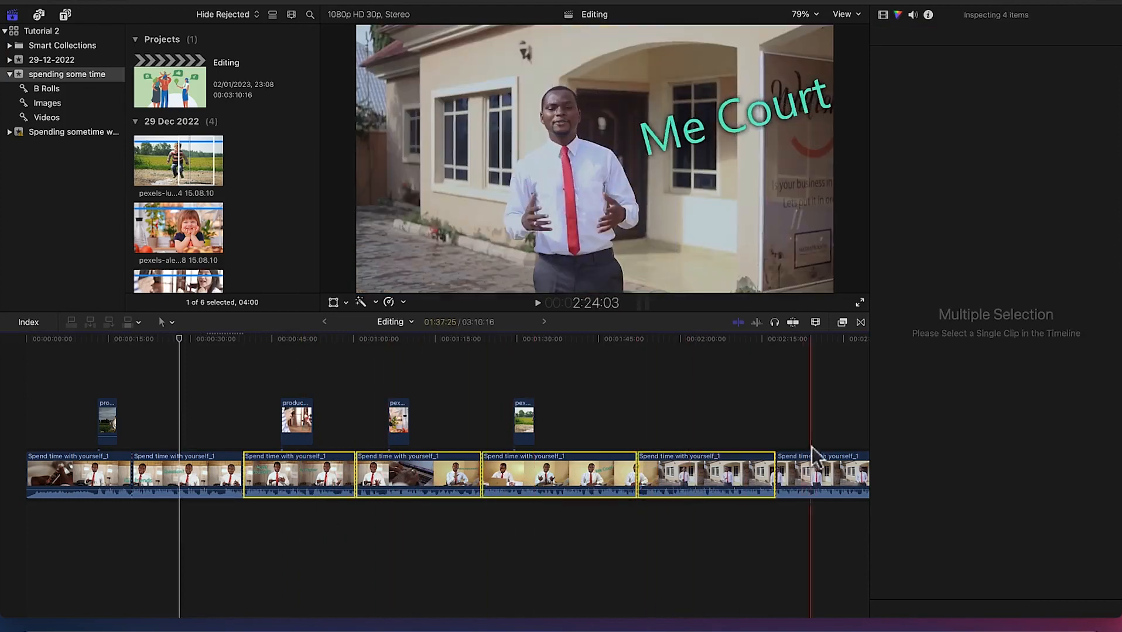
{"action": "left_click", "coordinate": [818, 471], "text": "super"}
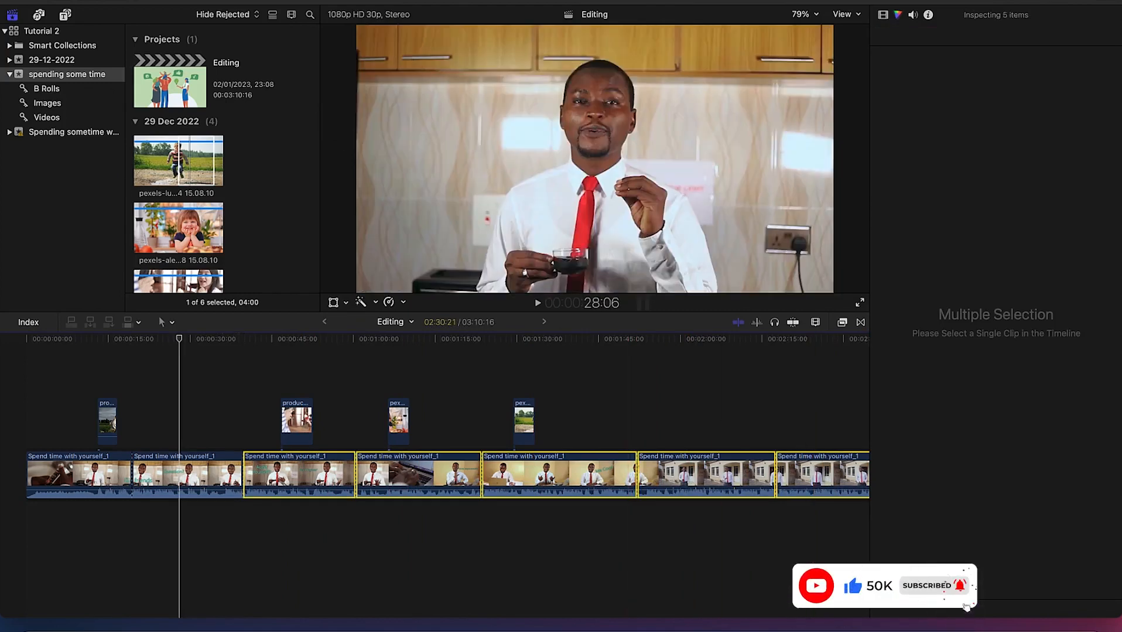
{"action": "left_click", "coordinate": [132, 1]}
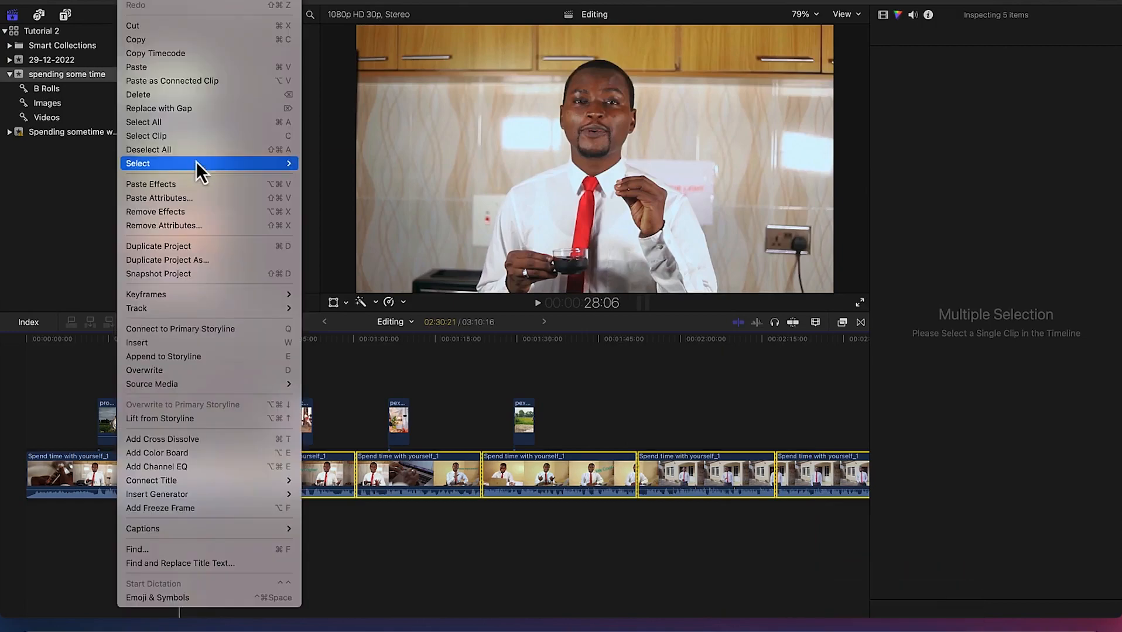
{"action": "left_click", "coordinate": [194, 199]}
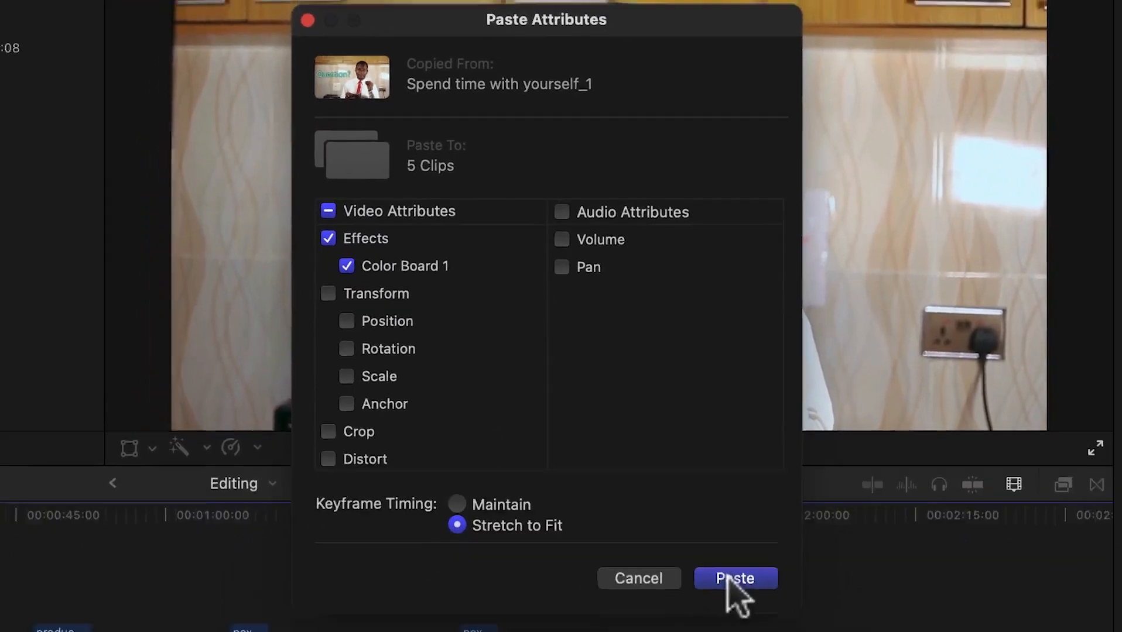
{"action": "left_click", "coordinate": [757, 630]}
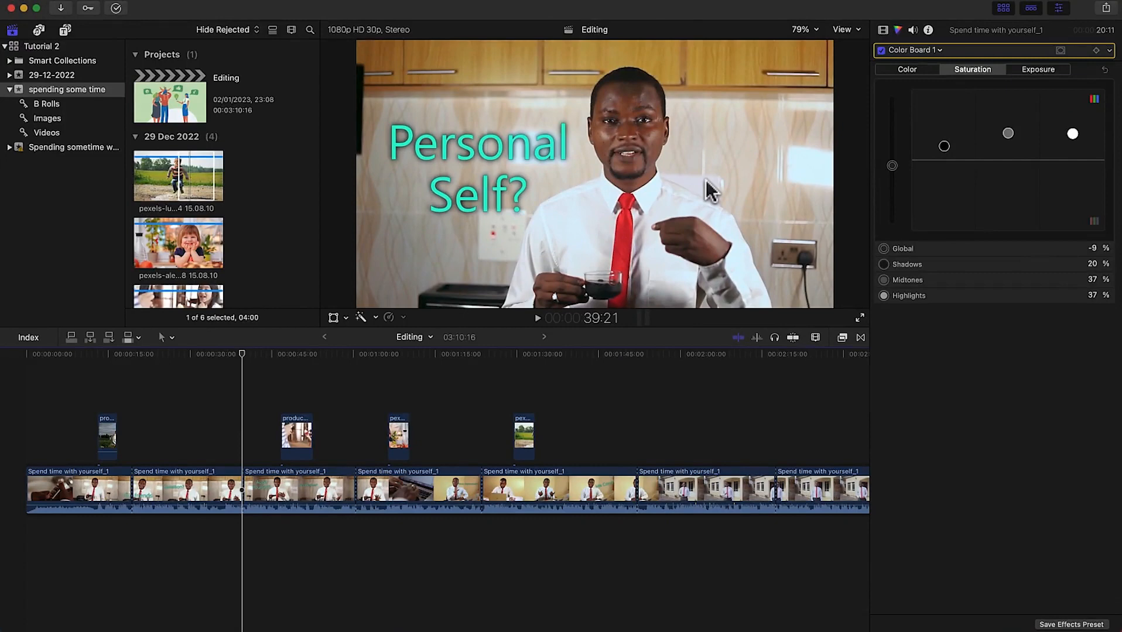
Hide the inspector and start sharing the Editing project with the Export File (default) destination.
{"action": "key", "text": "super+4"}
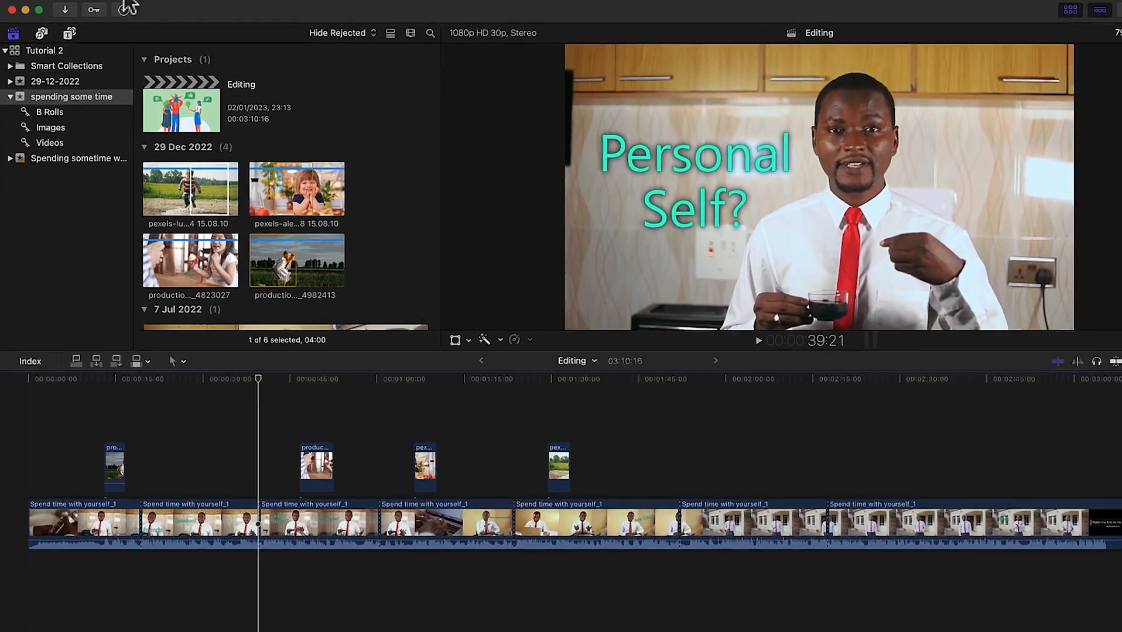
{"action": "left_click", "coordinate": [109, 5]}
{"action": "mouse_move", "coordinate": [240, 234]}
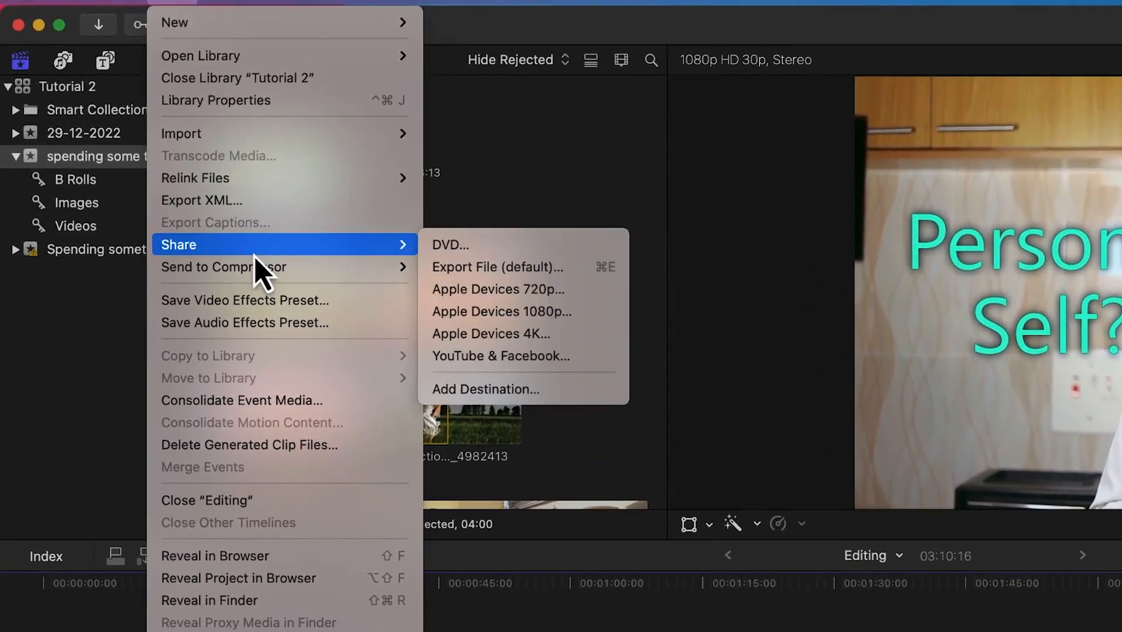
{"action": "left_click", "coordinate": [512, 273]}
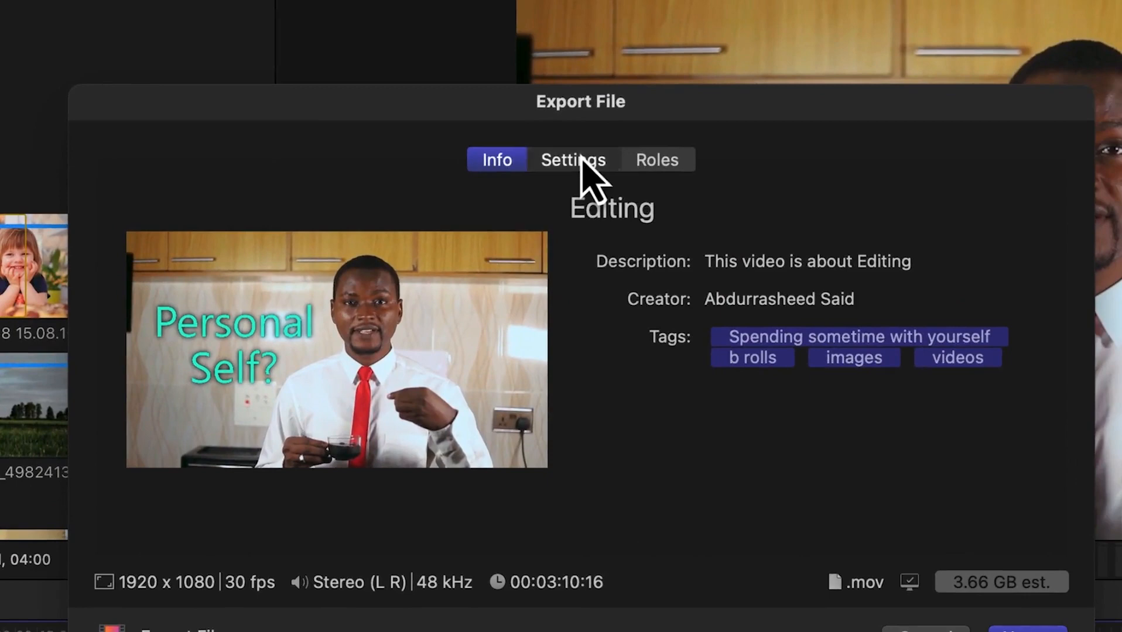
In the export settings, keep the format as Video and Audio and set the video codec to H.264.
{"action": "left_click", "coordinate": [741, 188]}
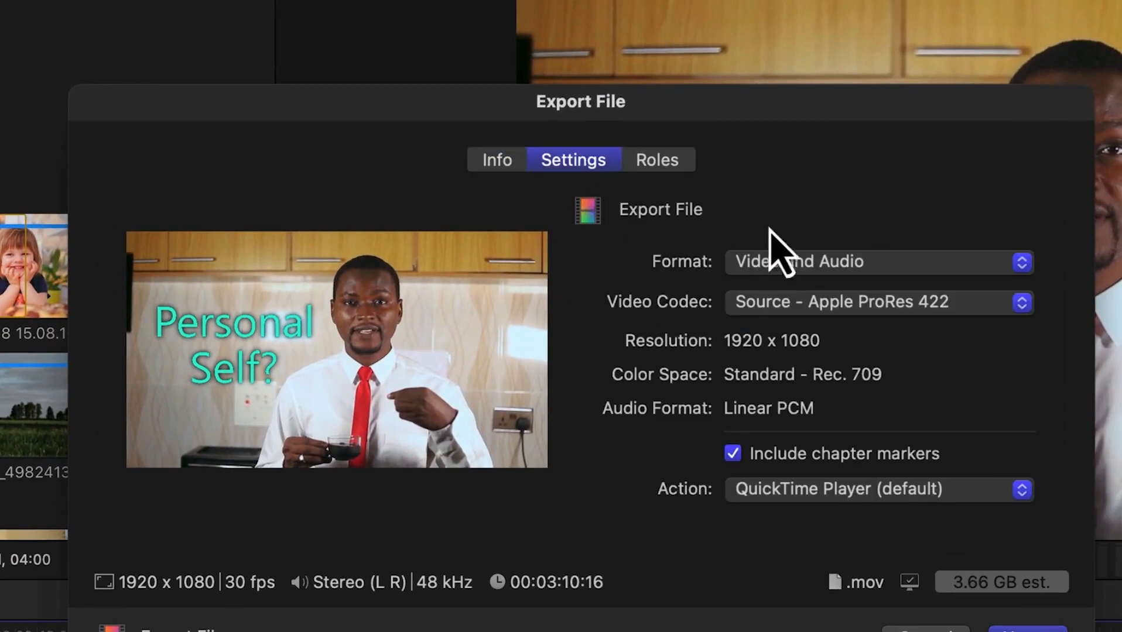
{"action": "left_click", "coordinate": [808, 269]}
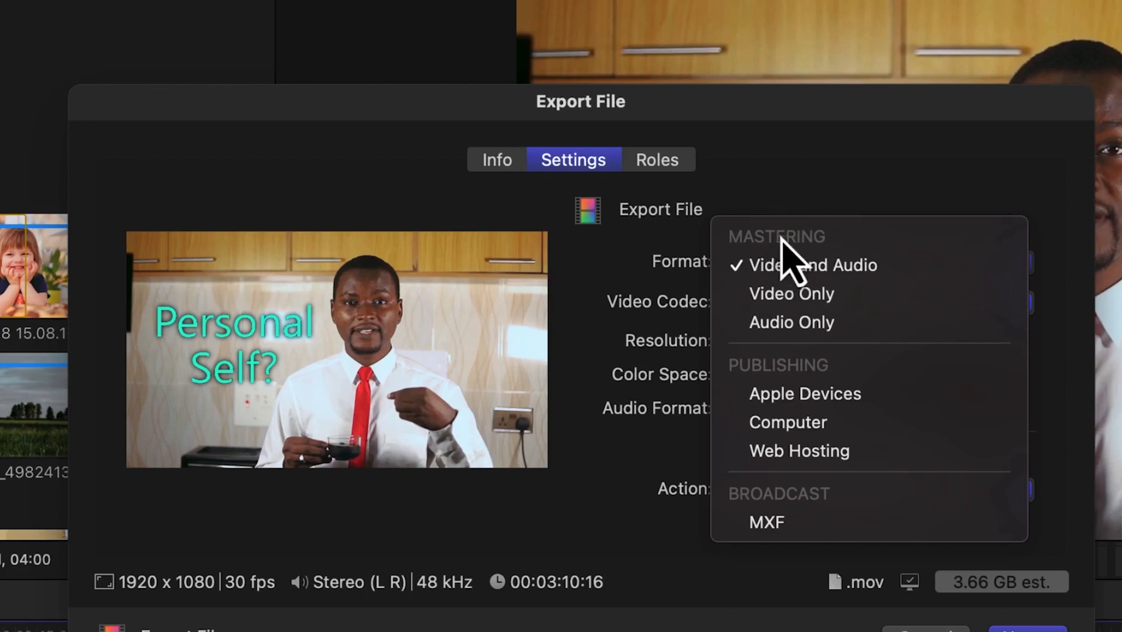
{"action": "left_click", "coordinate": [837, 270]}
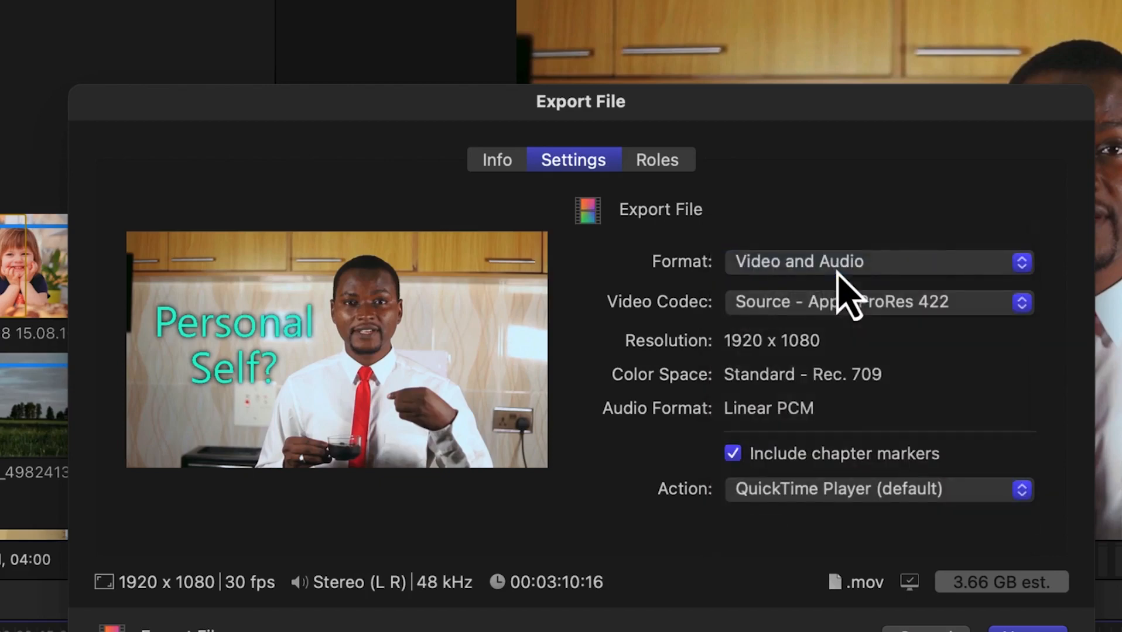
{"action": "left_click", "coordinate": [946, 310]}
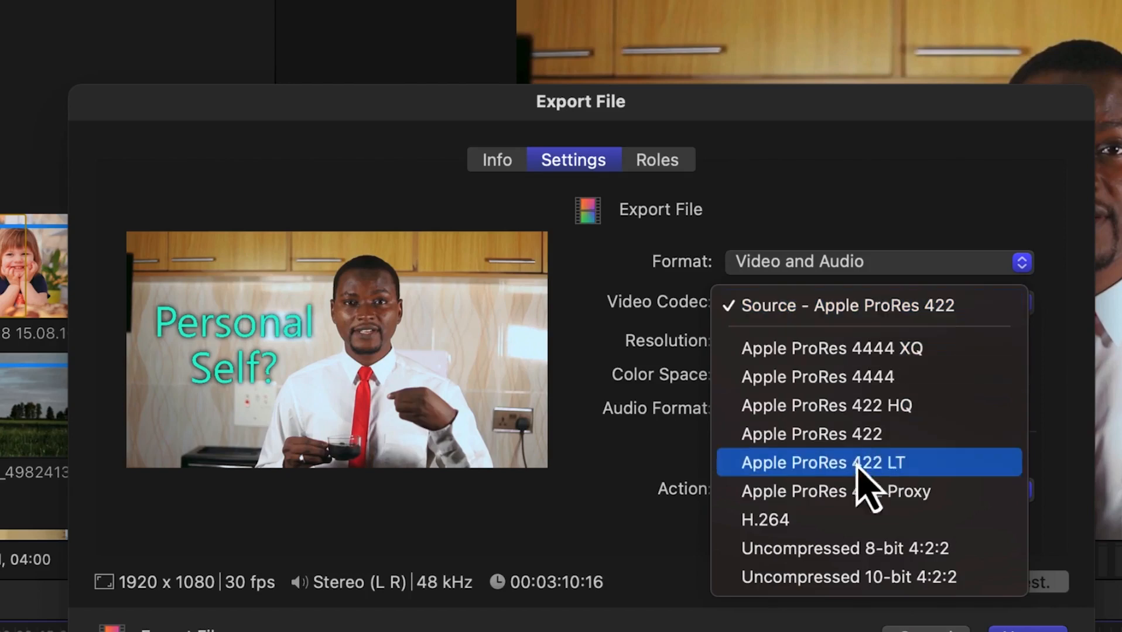
{"action": "left_click", "coordinate": [796, 527]}
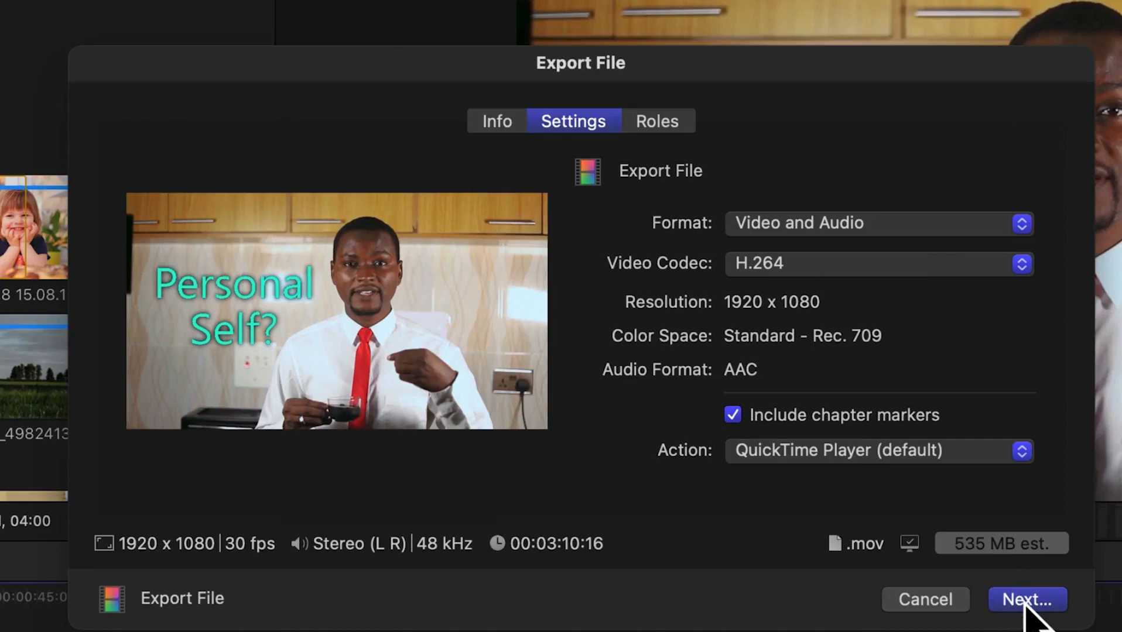
Proceed to saving the export and name the file "Spending some time with yourself".
{"action": "left_click", "coordinate": [1025, 601]}
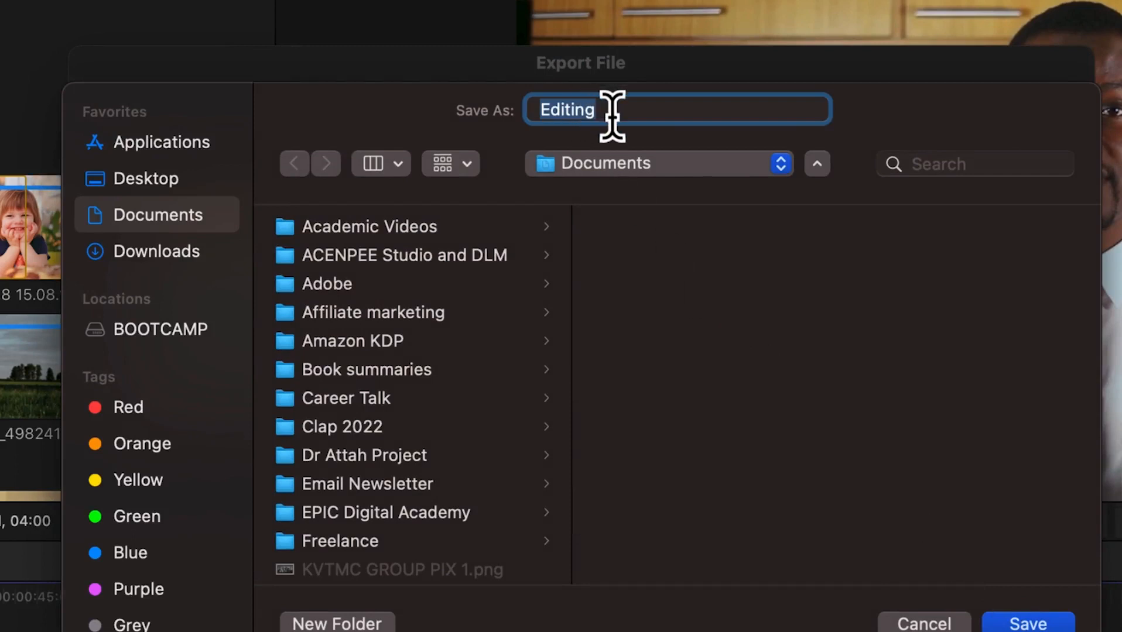
{"action": "type", "text": "Se"}
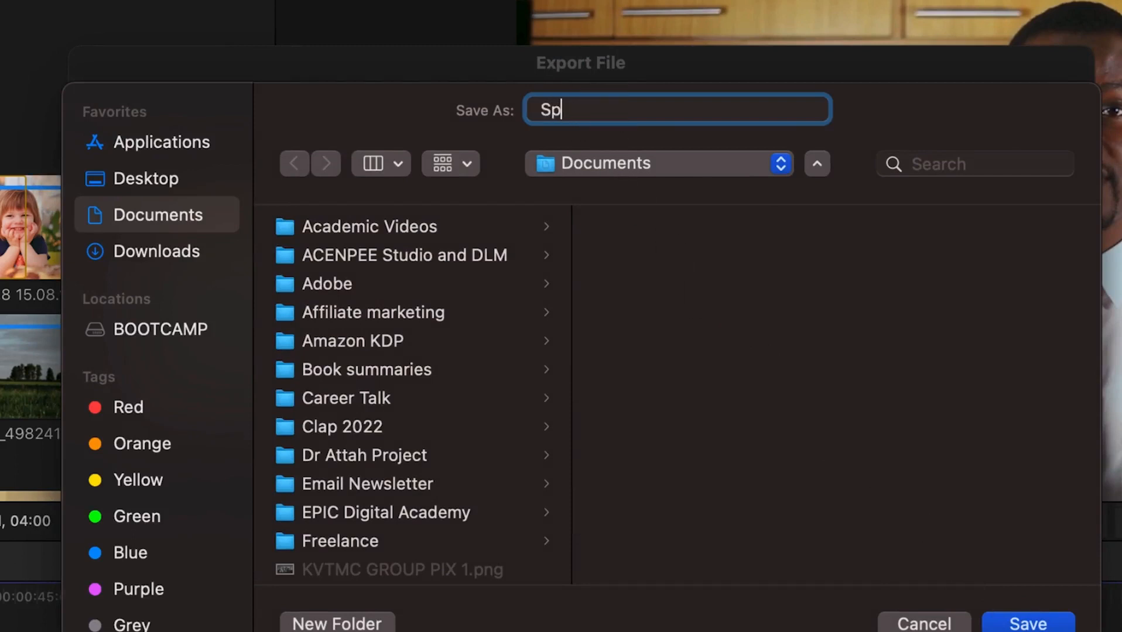
{"action": "type", "text": "ending some time"}
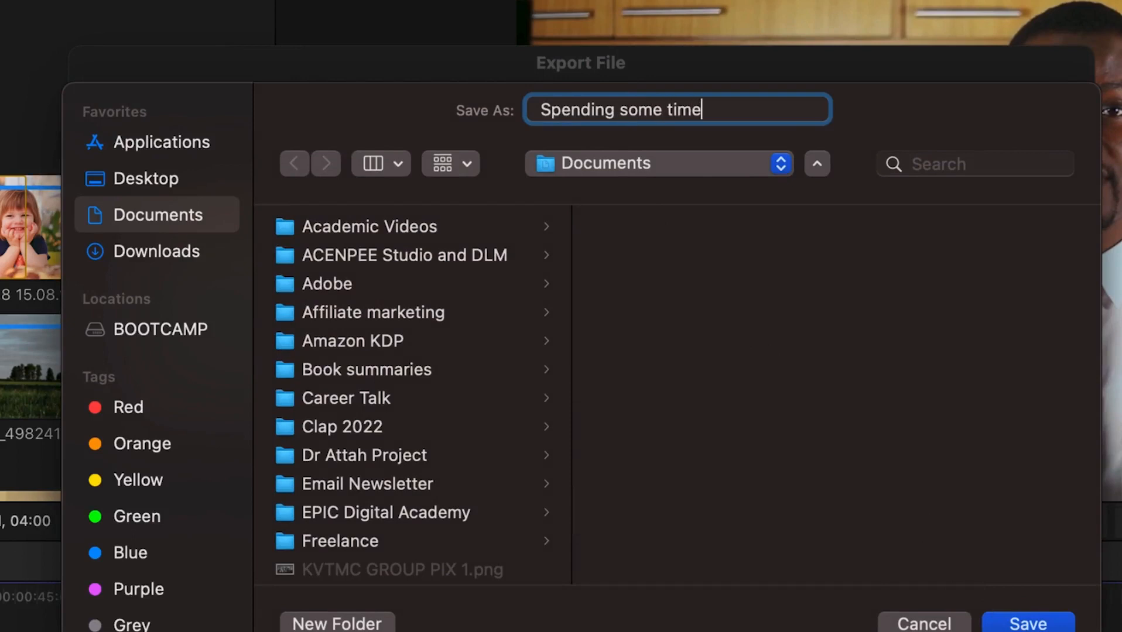
{"action": "type", "text": " with yoursr"}
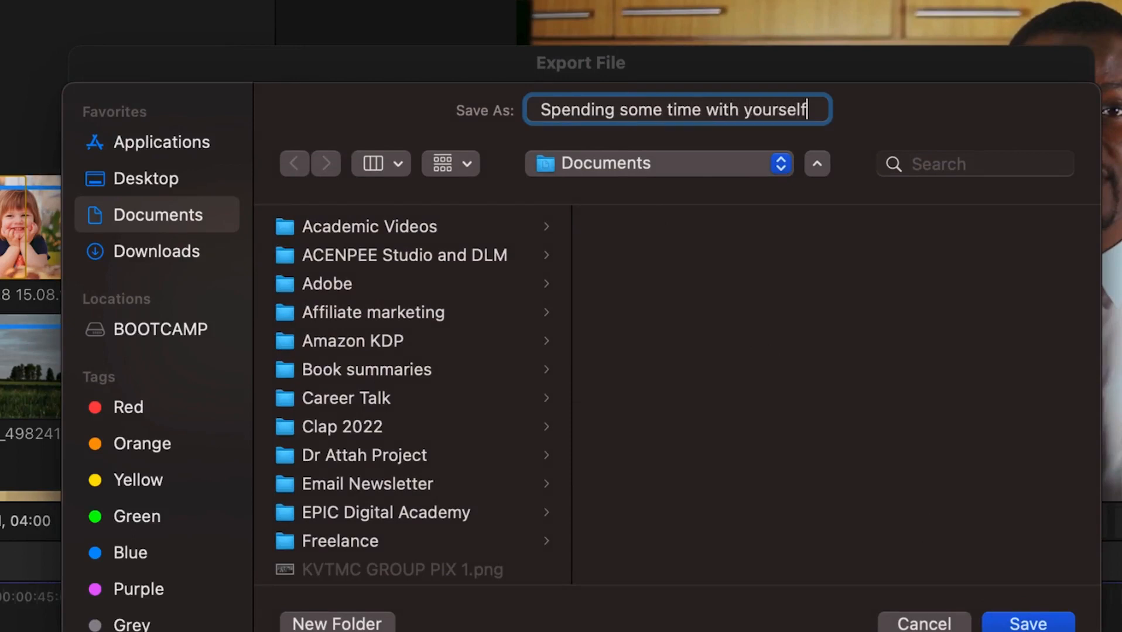
Create a folder named "Final cut export" inside the YouTube folder in Documents as the save location.
{"action": "left_click", "coordinate": [681, 168]}
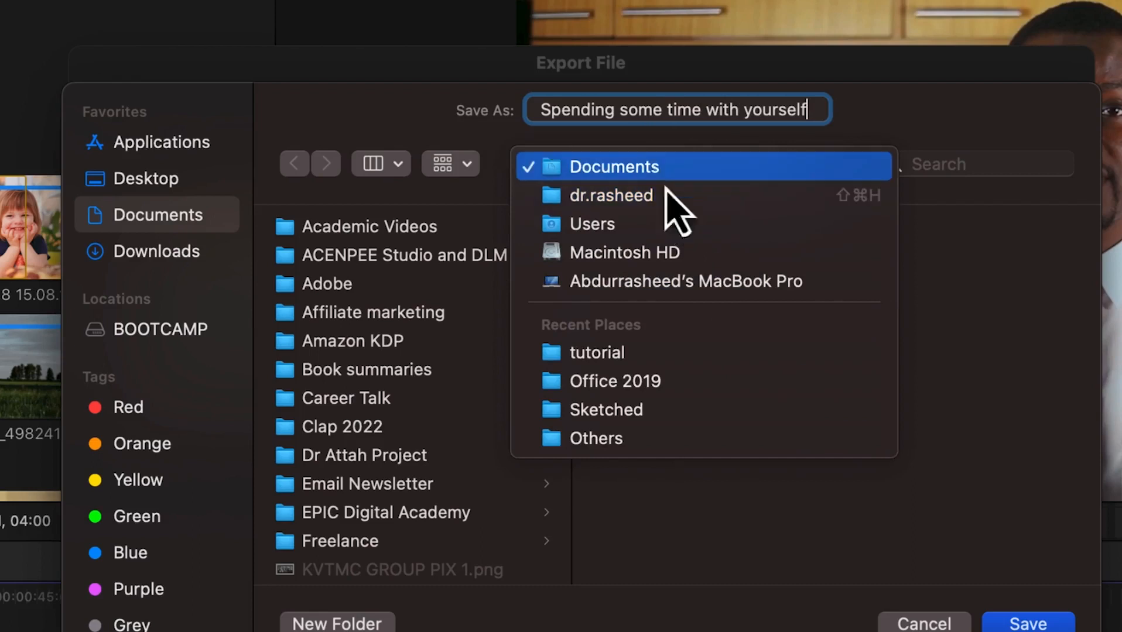
{"action": "left_click", "coordinate": [656, 169]}
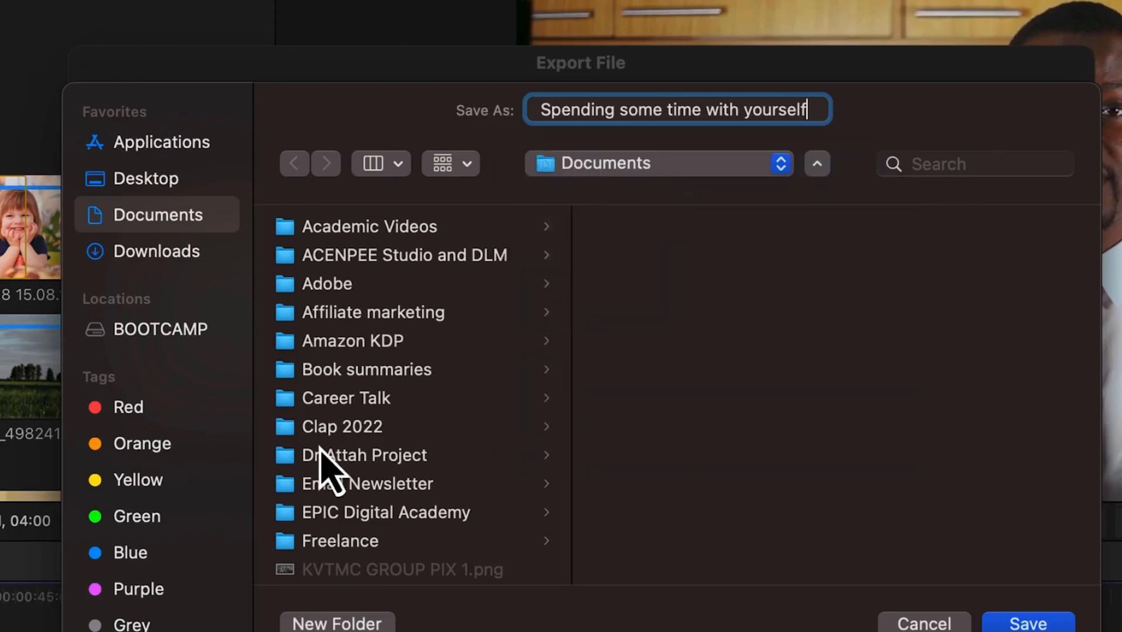
{"action": "scroll", "coordinate": [322, 454], "scroll_direction": "down", "scroll_amount": 3}
{"action": "scroll", "coordinate": [322, 463], "scroll_direction": "down", "scroll_amount": 5}
{"action": "left_click", "coordinate": [358, 561]}
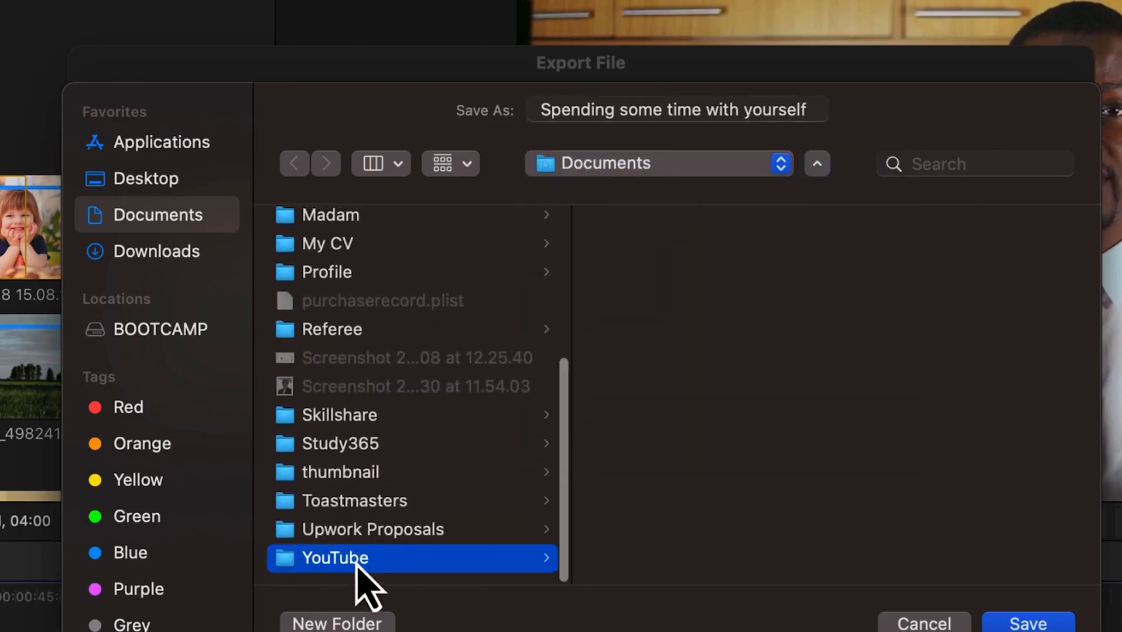
{"action": "left_click", "coordinate": [380, 624]}
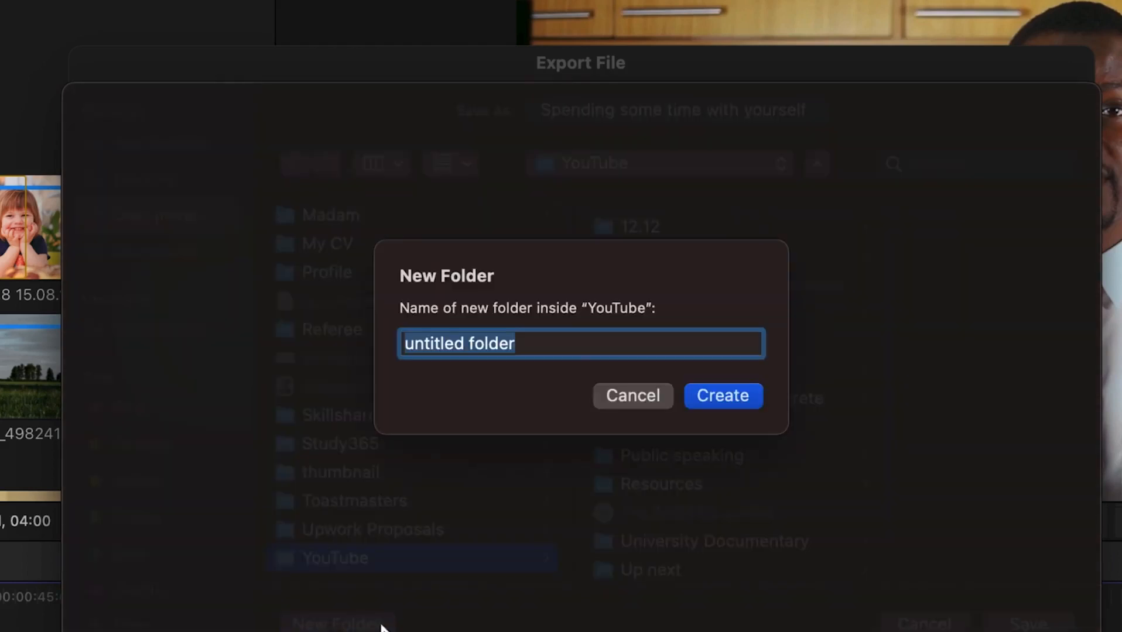
{"action": "type", "text": "Final cut export"}
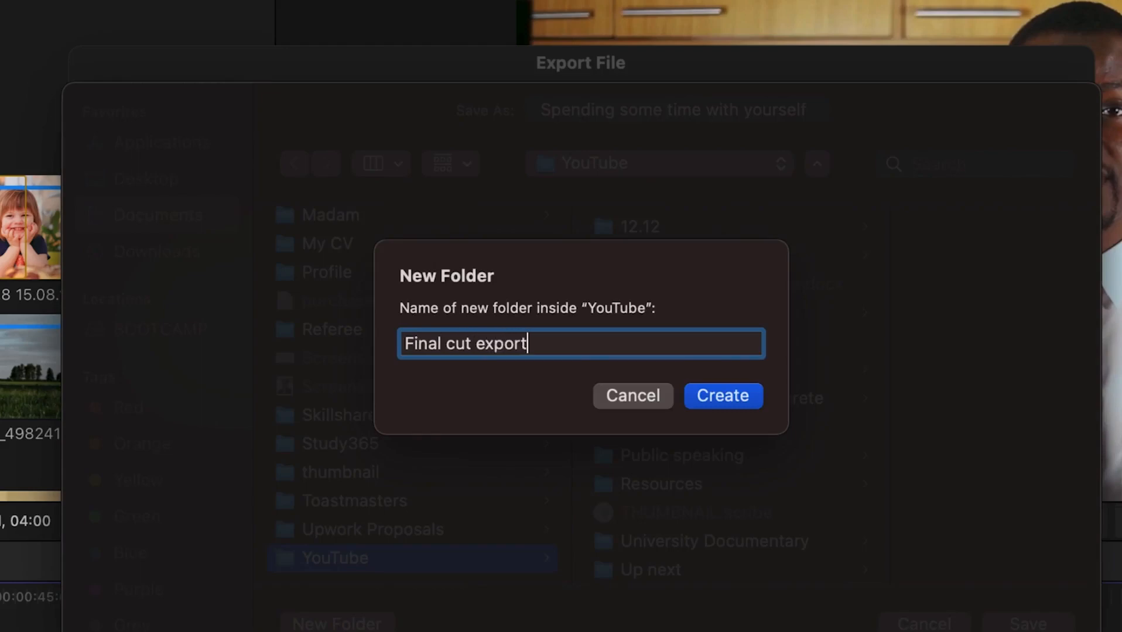
{"action": "key", "text": "Return"}
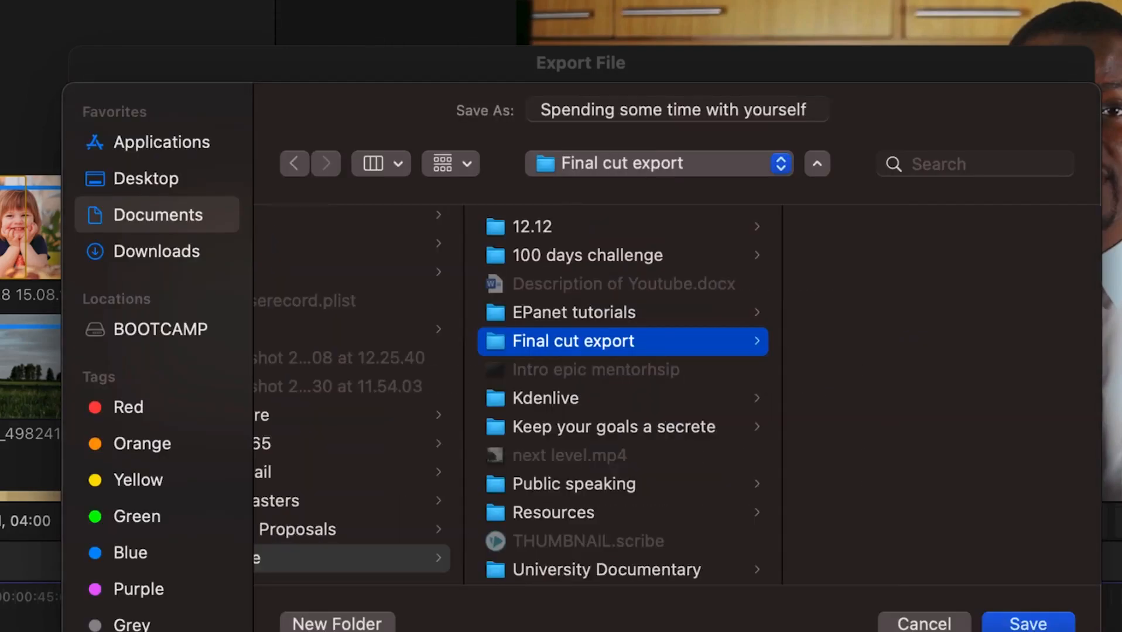
Save the export in the chosen folder and view its progress in Background Tasks.
{"action": "left_click", "coordinate": [1029, 624]}
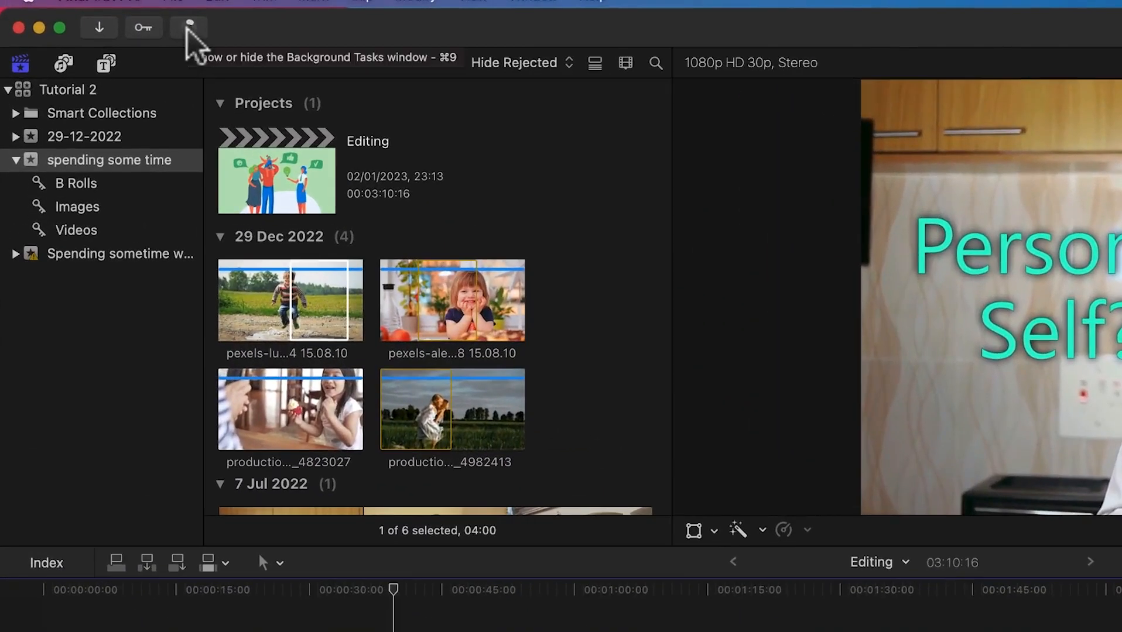
{"action": "left_click", "coordinate": [188, 28]}
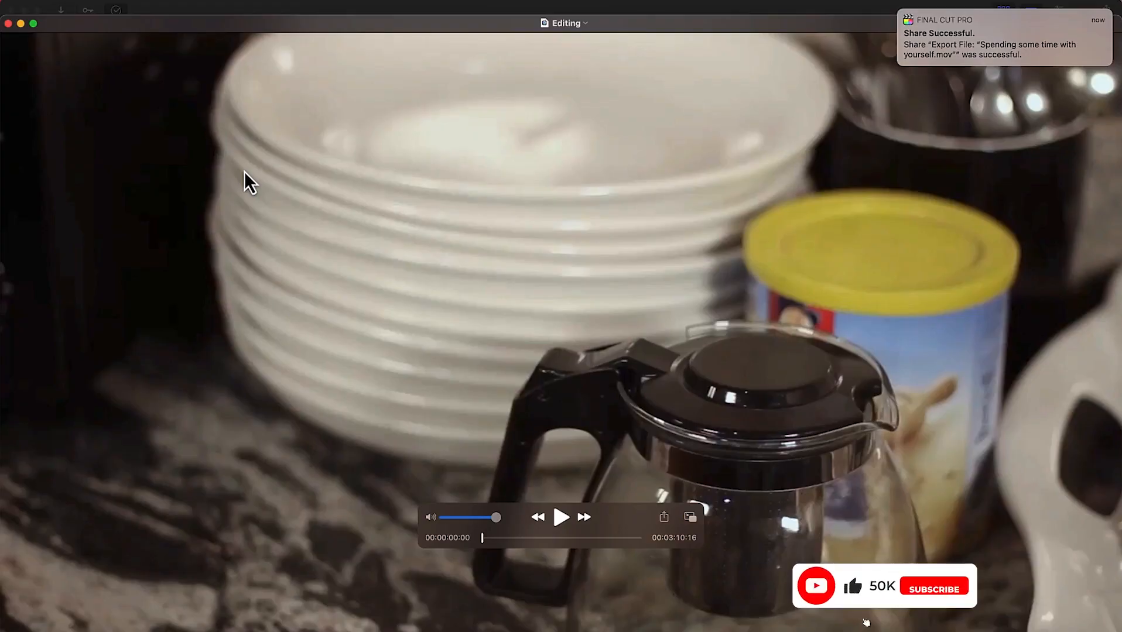
Play a few seconds of the exported video to check it, minimise the player, and close the Background Tasks window.
{"action": "left_click", "coordinate": [561, 518]}
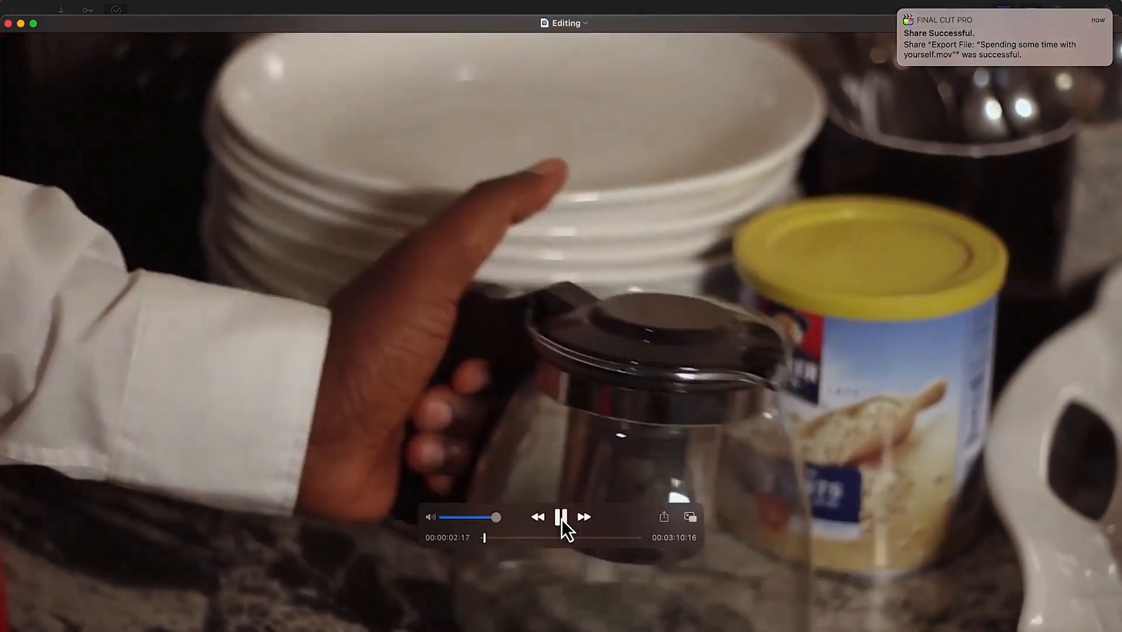
{"action": "left_click", "coordinate": [561, 518]}
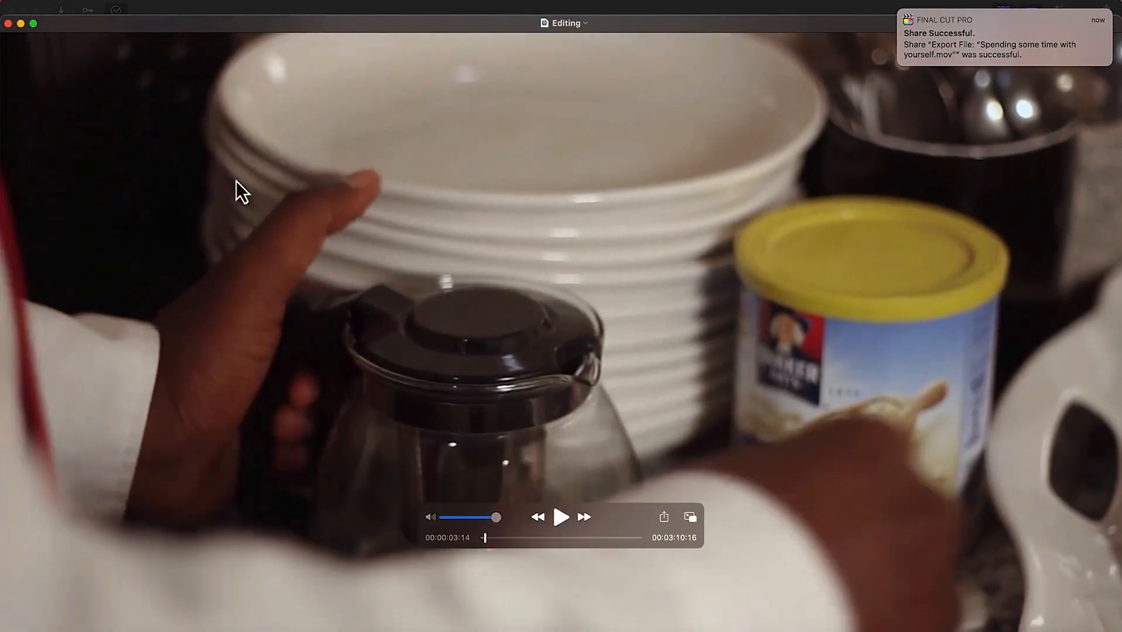
{"action": "left_click", "coordinate": [21, 24]}
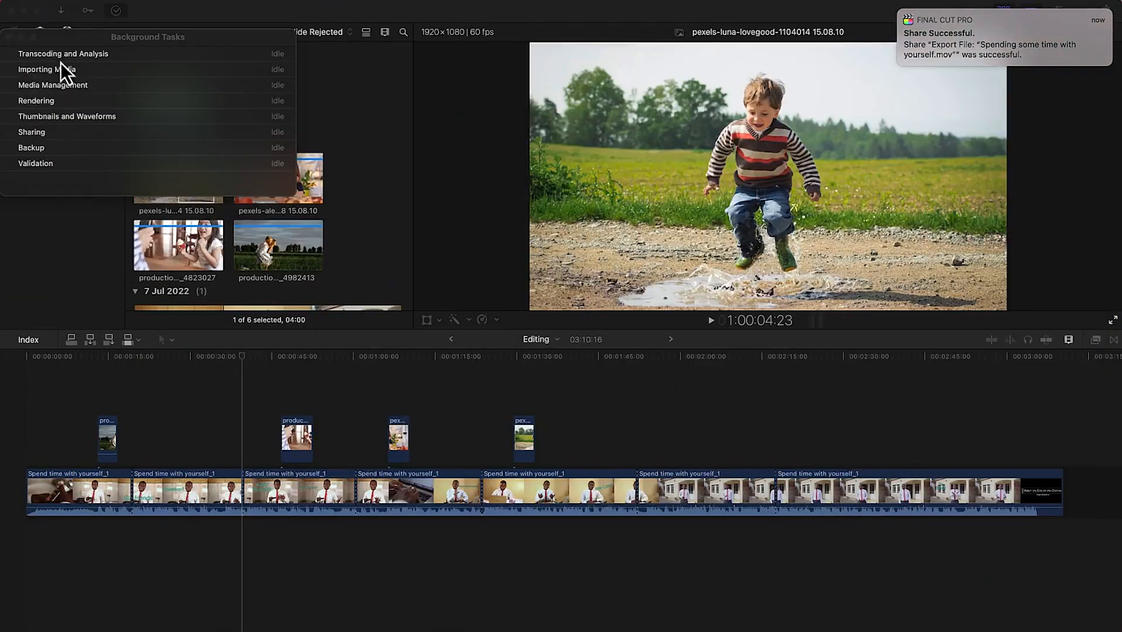
{"action": "left_click", "coordinate": [8, 37]}
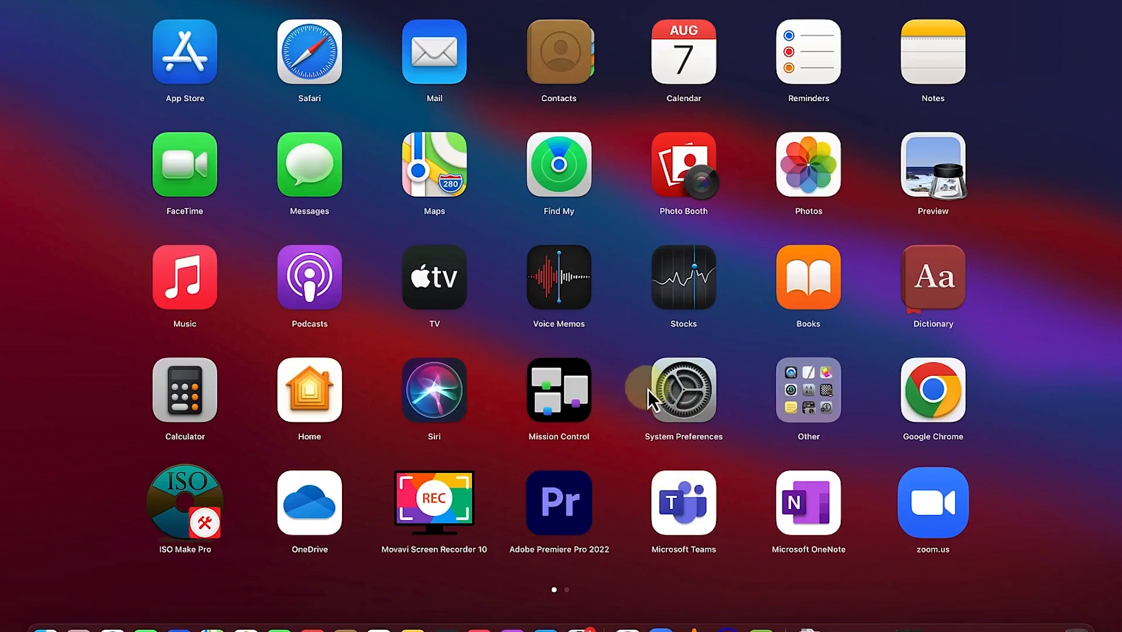
Launch DaVinci Resolve from the second page of installed applications.
{"action": "scroll", "coordinate": [648, 389], "scroll_direction": "right", "scroll_amount": 5}
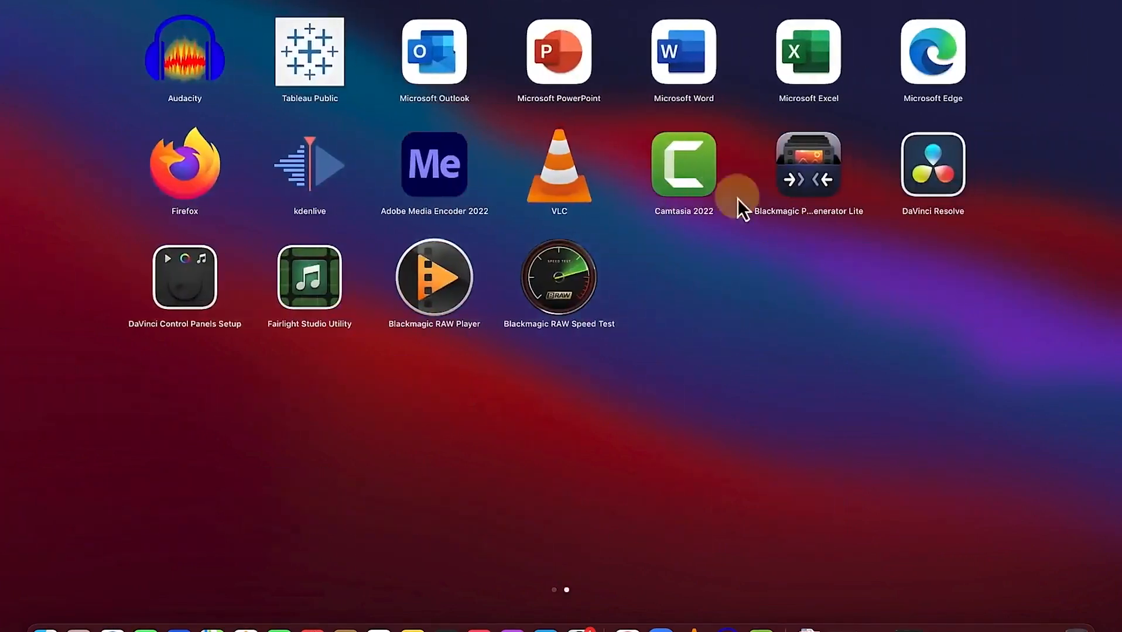
{"action": "left_click", "coordinate": [922, 206]}
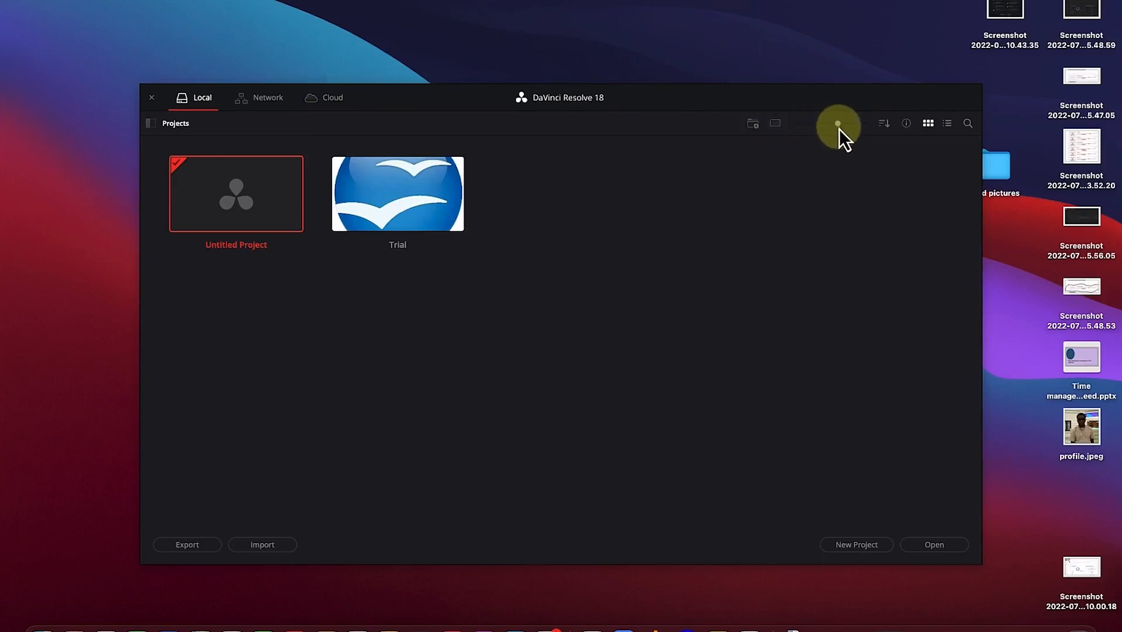
Examine the project manager's thumbnail size, list view, search and filter options, and return to the thumbnail view.
{"action": "mouse_move", "coordinate": [839, 129]}
{"action": "left_mouse_down"}
{"action": "mouse_move", "coordinate": [798, 125]}
{"action": "mouse_move", "coordinate": [853, 130]}
{"action": "mouse_move", "coordinate": [834, 125]}
{"action": "left_mouse_up"}
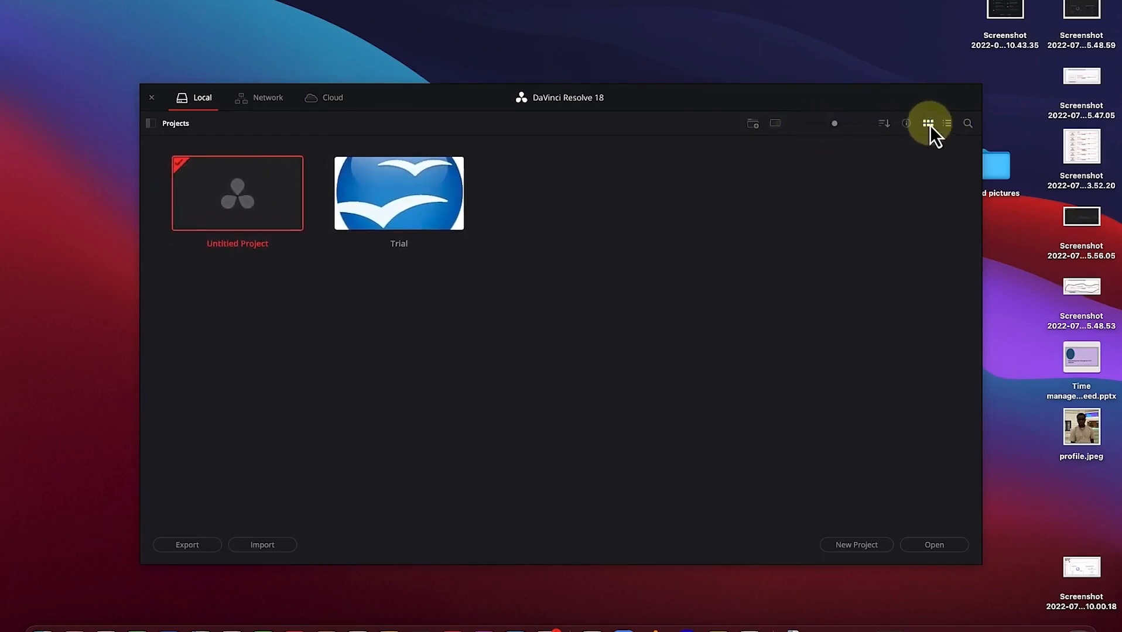
{"action": "left_click", "coordinate": [947, 124]}
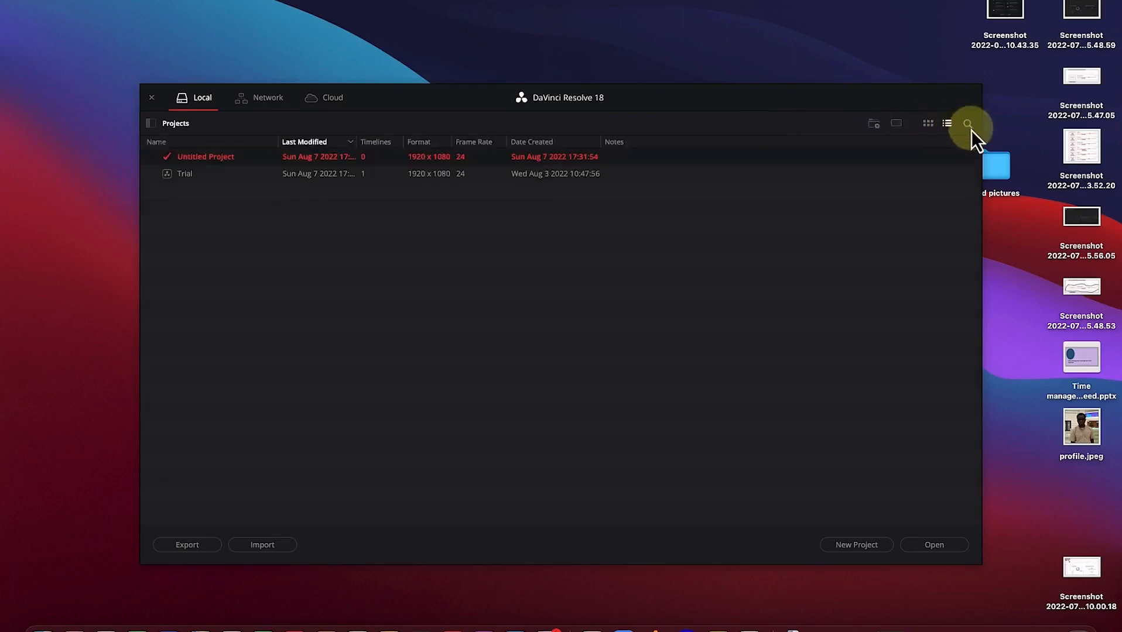
{"action": "left_click", "coordinate": [970, 127]}
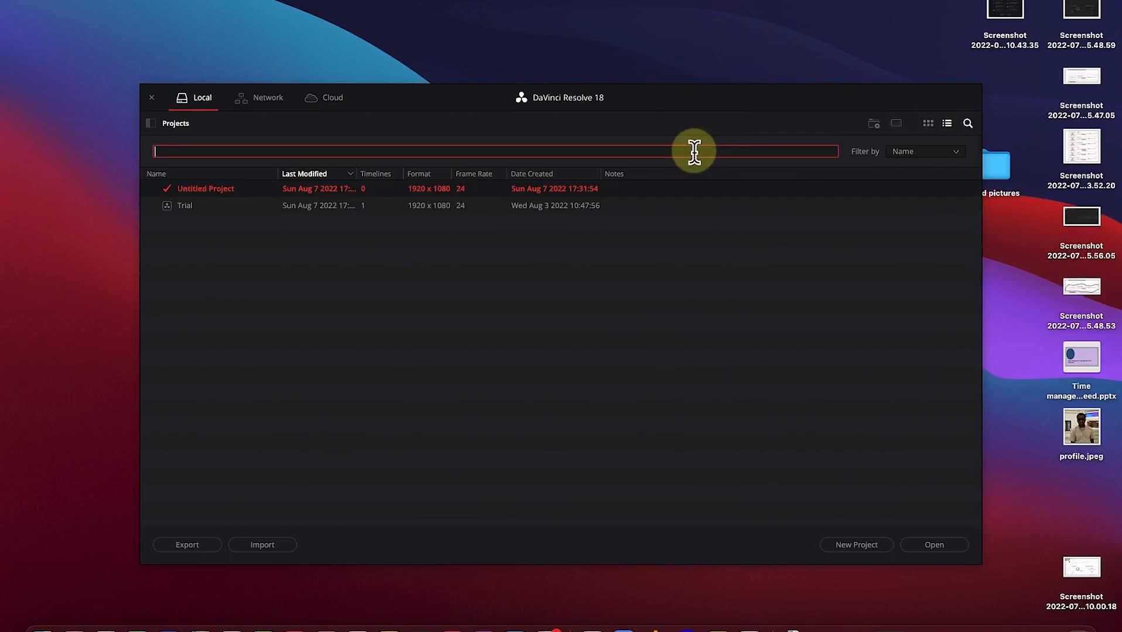
{"action": "left_click", "coordinate": [886, 152]}
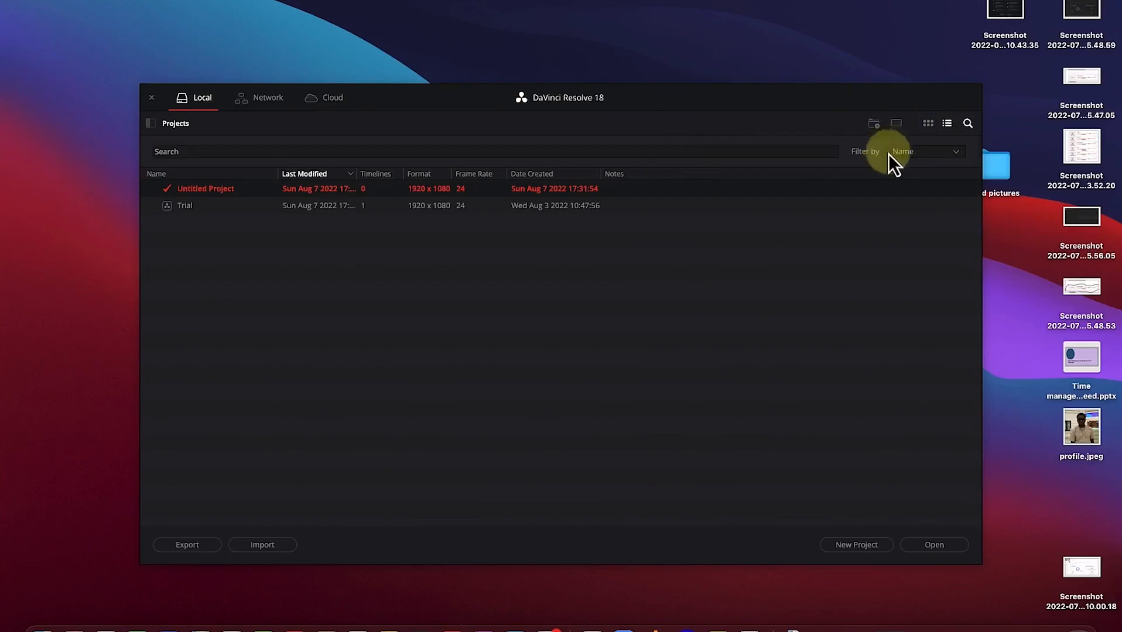
{"action": "left_click", "coordinate": [922, 154]}
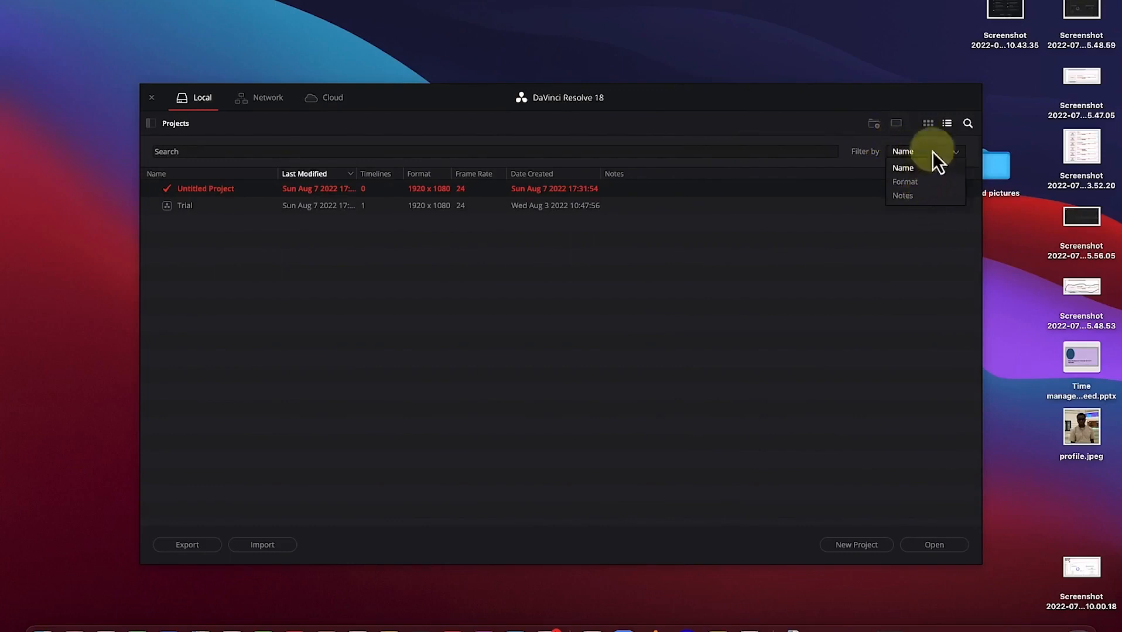
{"action": "left_click", "coordinate": [891, 113]}
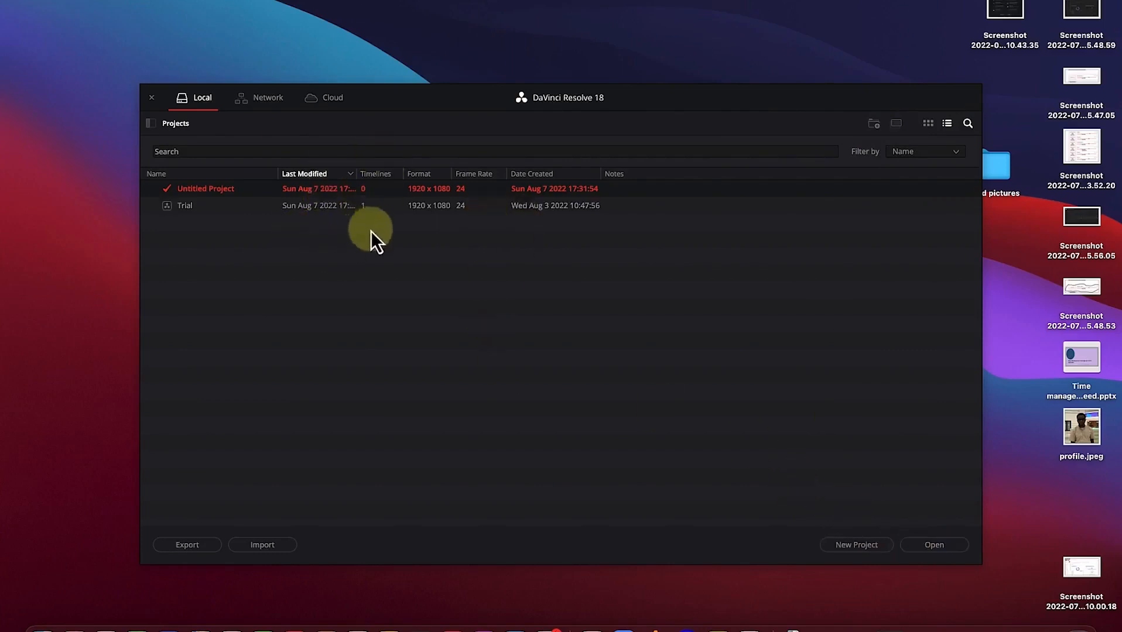
{"action": "left_click", "coordinate": [929, 124]}
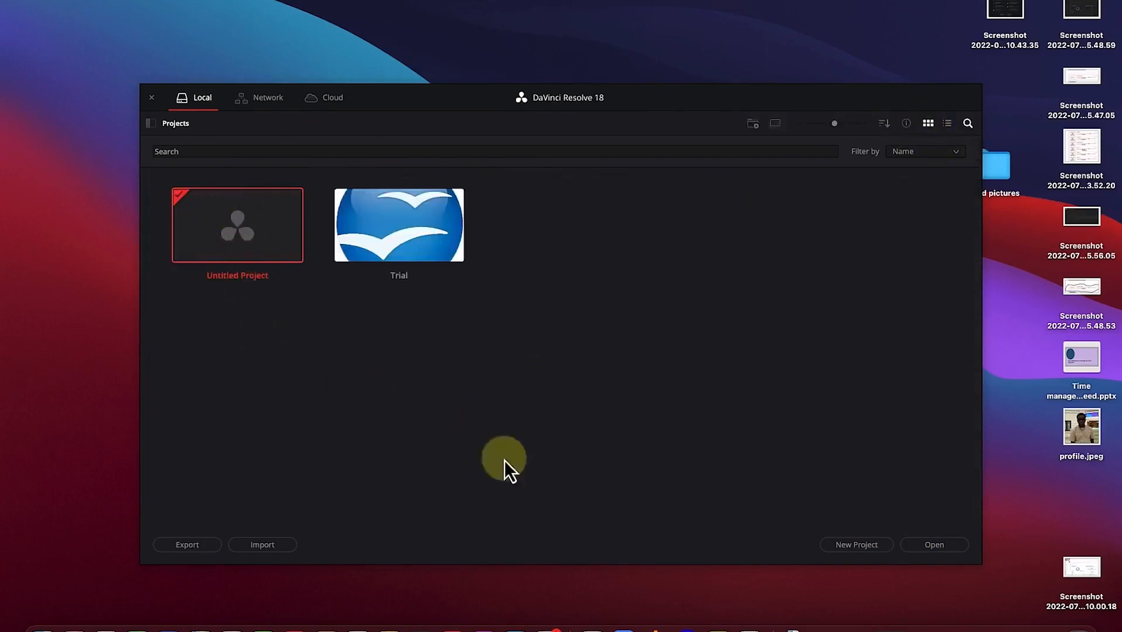
Create a new project named "Davinci resolve editing 1".
{"action": "left_click", "coordinate": [861, 545]}
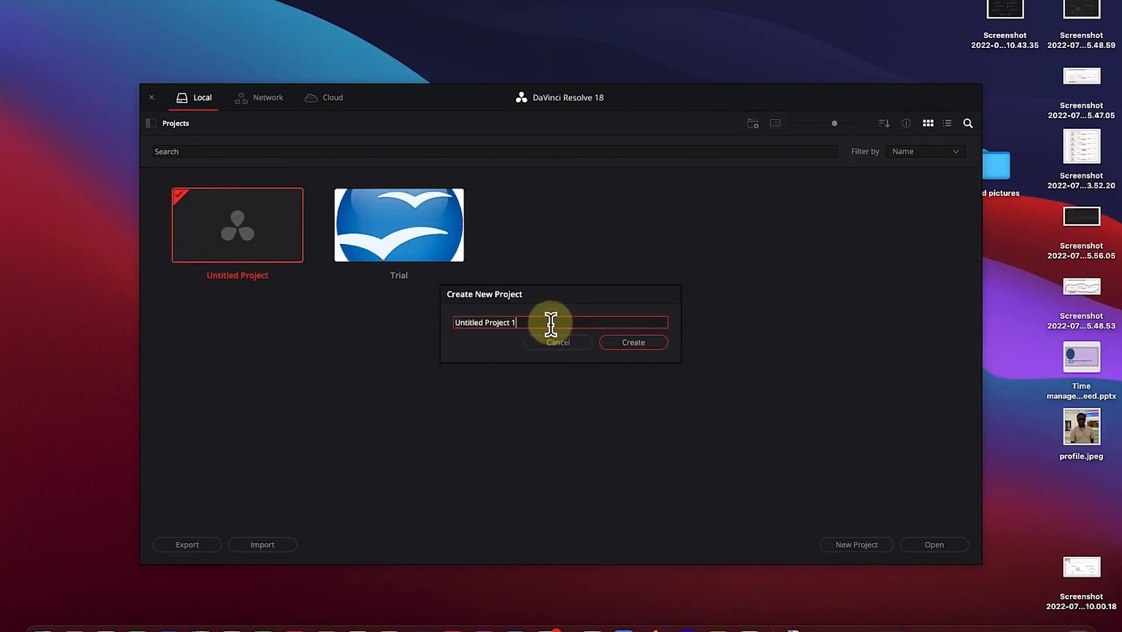
{"action": "type", "text": "Davi"}
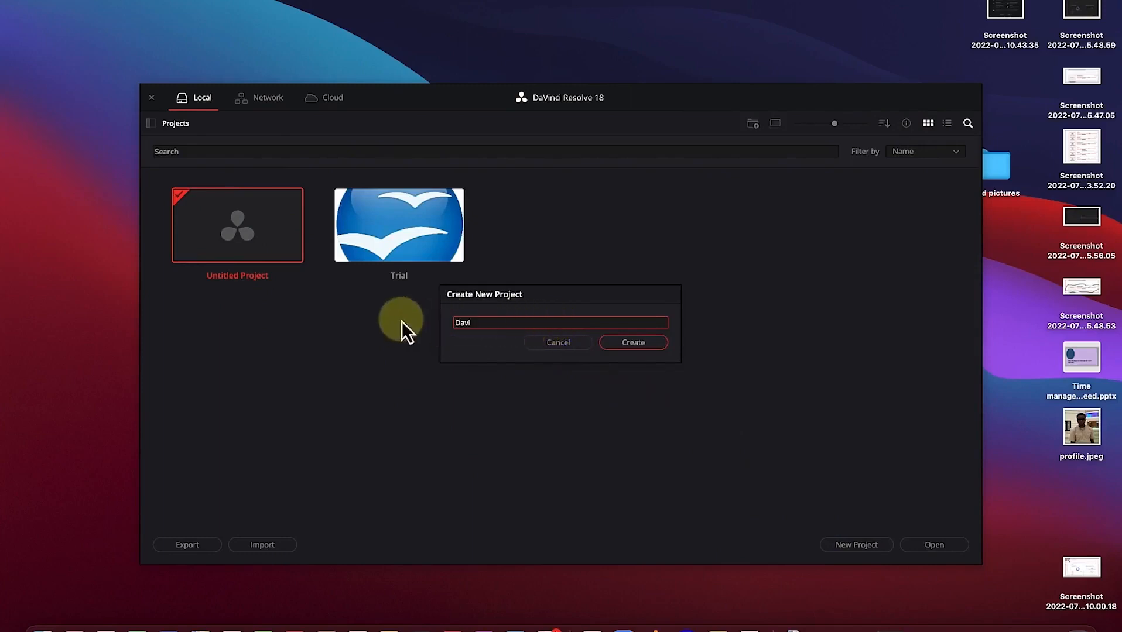
{"action": "type", "text": "nci resolve editing 1"}
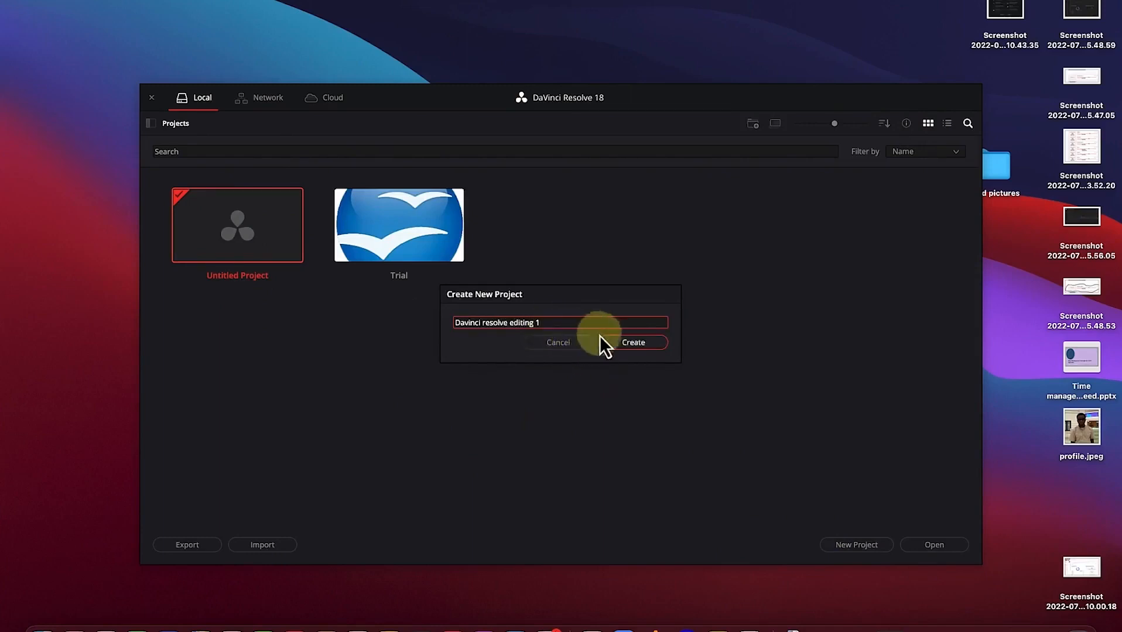
{"action": "left_click", "coordinate": [633, 342]}
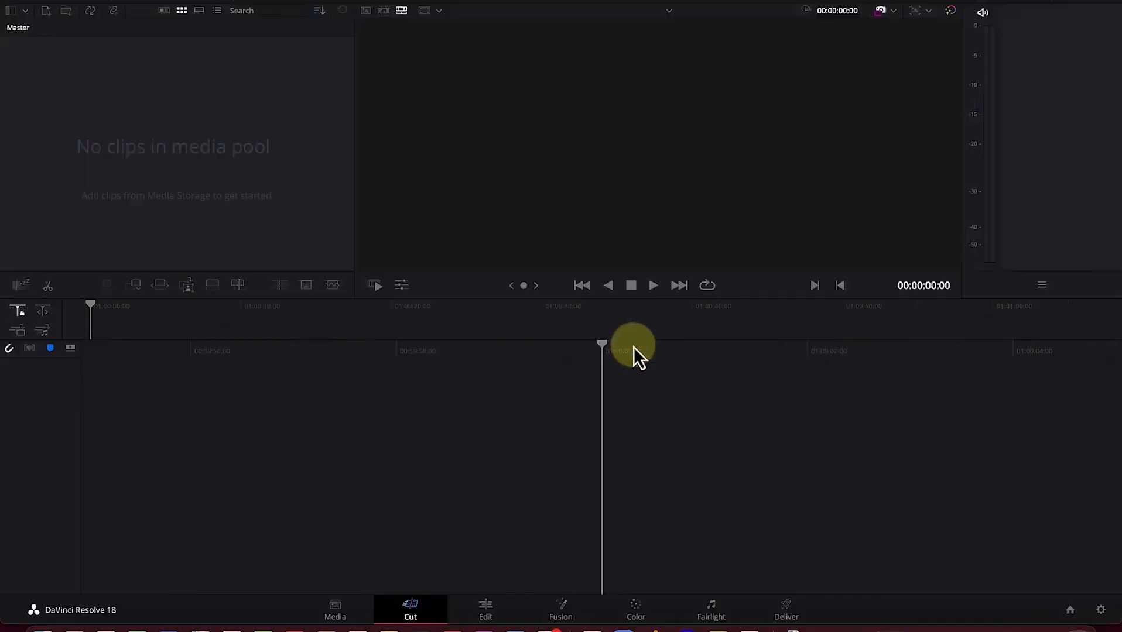
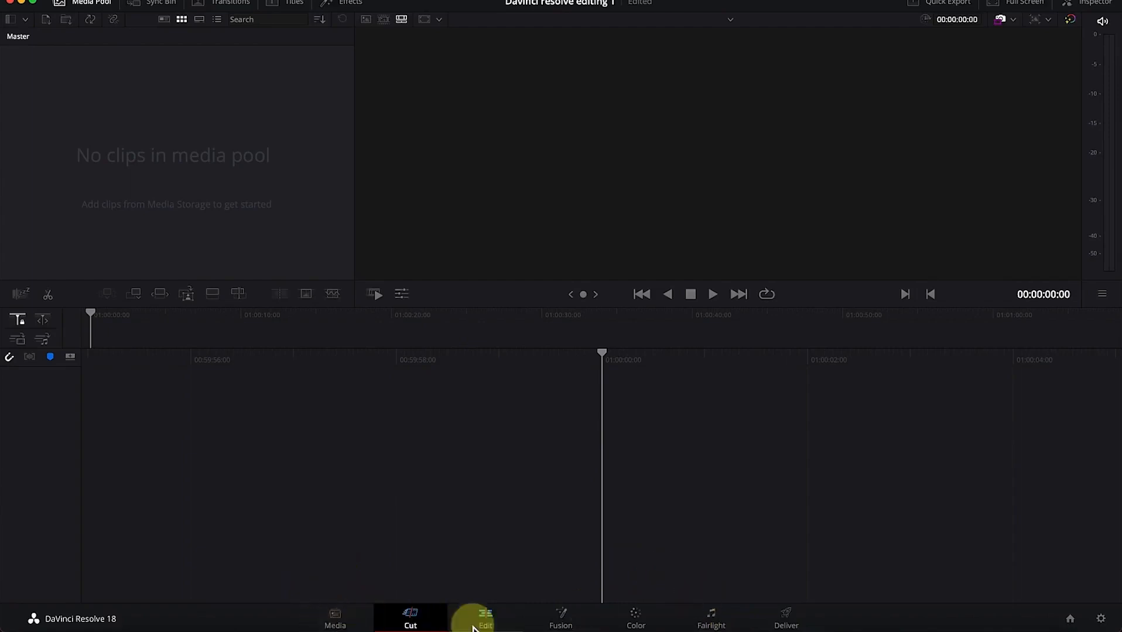
On the Media page, browse Macintosh HD through the user's home folder to Documents, Skillshare, and the Davinci Resolve Tutorial folder.
{"action": "left_click", "coordinate": [333, 620]}
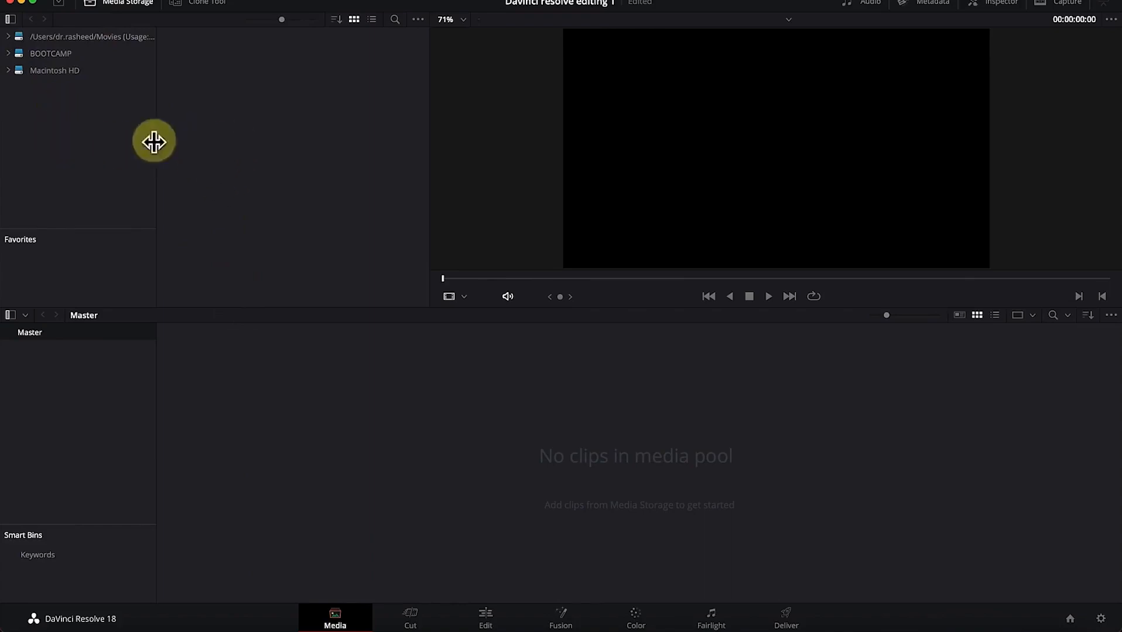
{"action": "left_click", "coordinate": [8, 71]}
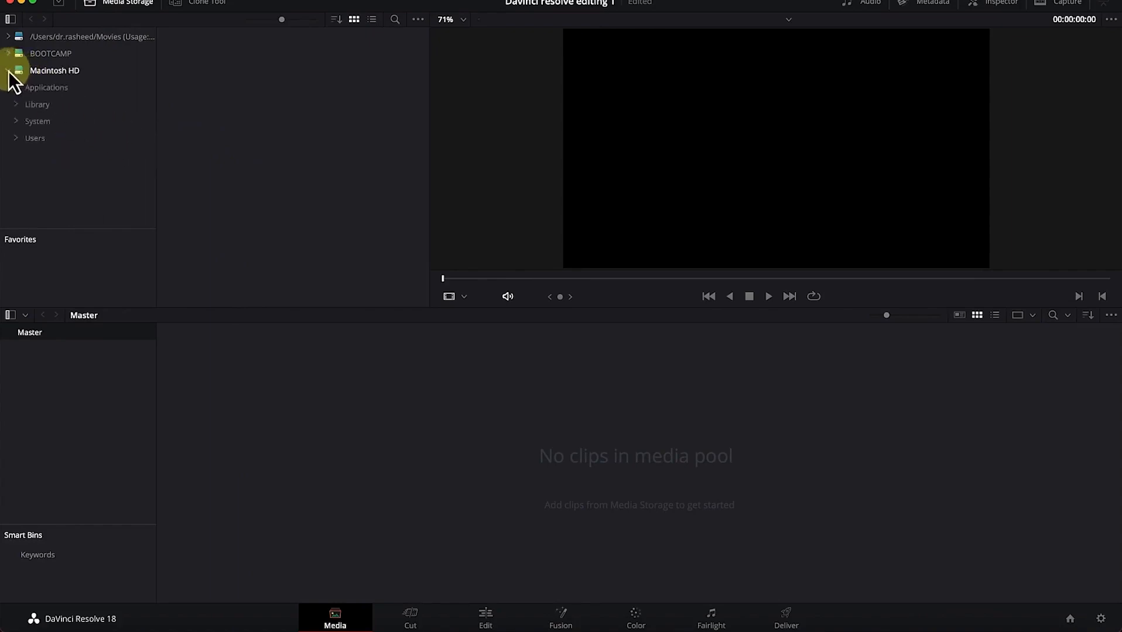
{"action": "left_click", "coordinate": [34, 139]}
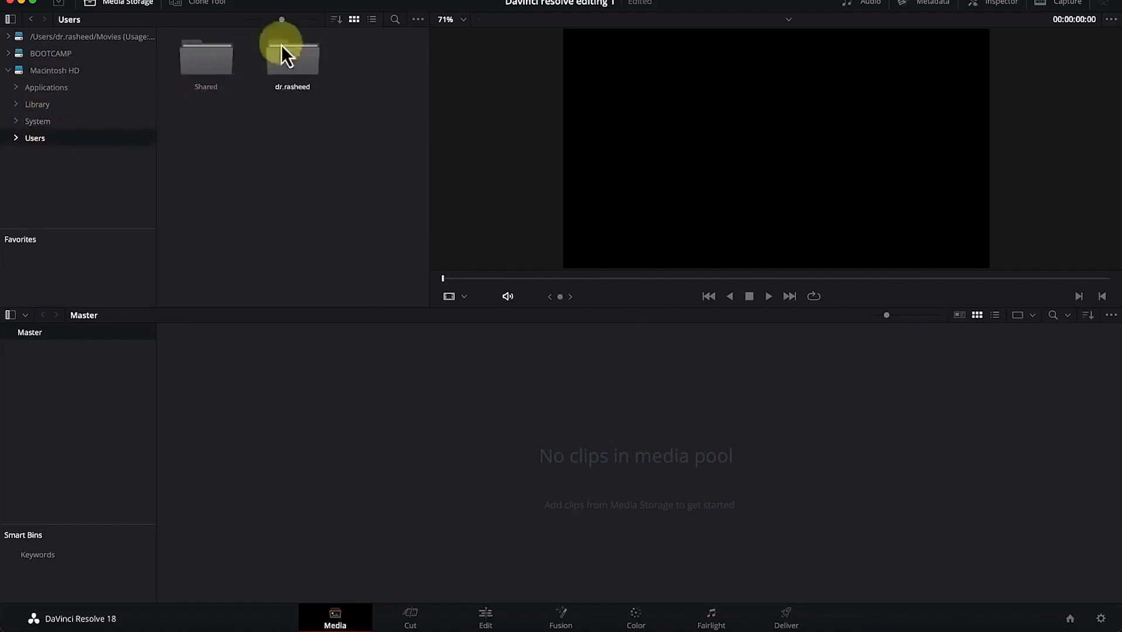
{"action": "double_click", "coordinate": [286, 65]}
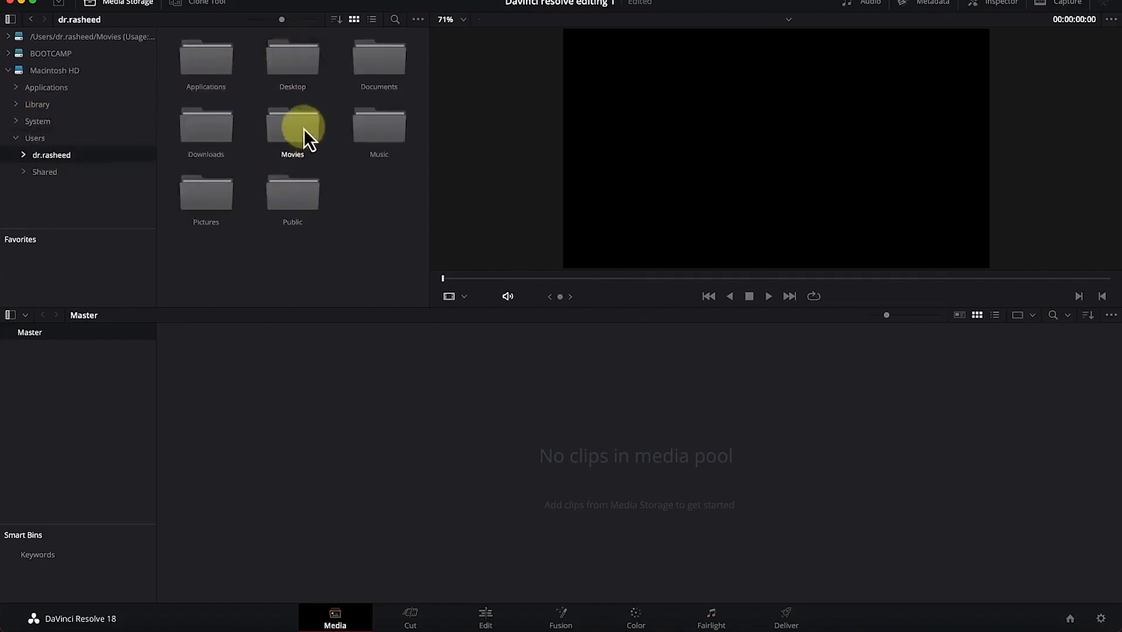
{"action": "double_click", "coordinate": [386, 68]}
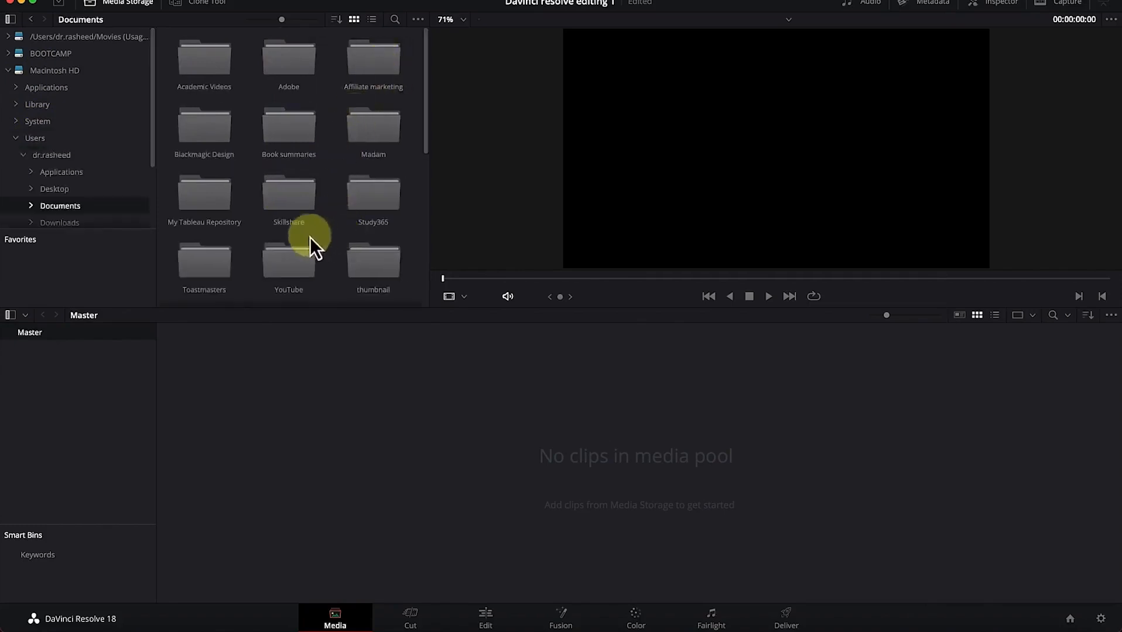
{"action": "double_click", "coordinate": [302, 212]}
{"action": "double_click", "coordinate": [290, 65]}
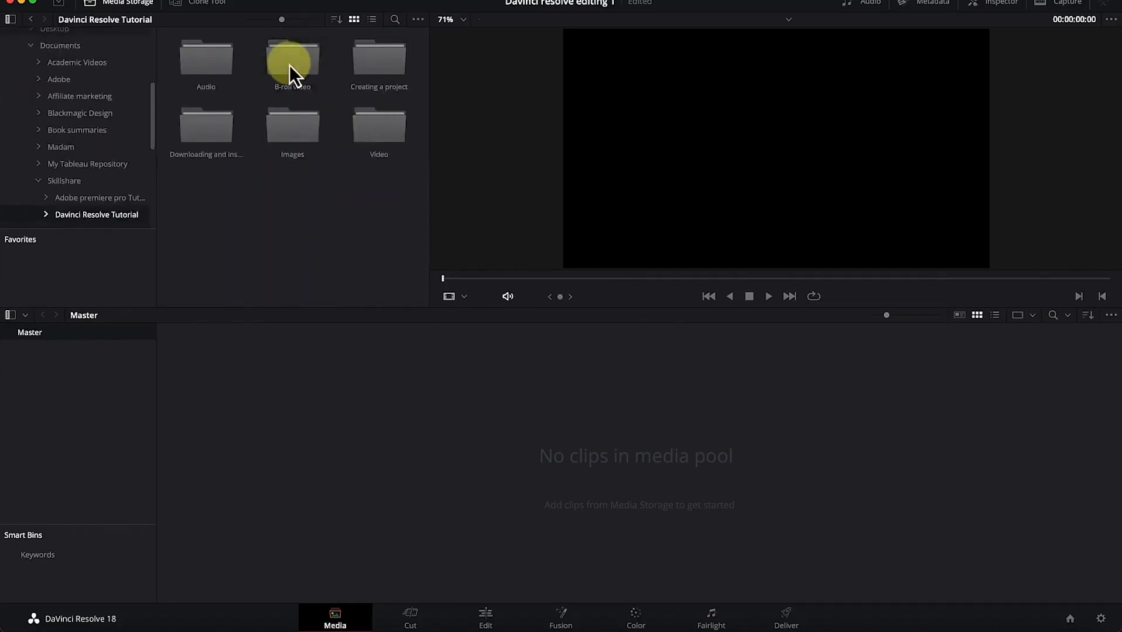
Add the Audio, B-roll video, Images and Video folders with their subfolders to the media pool, changing the project frame rate to match.
{"action": "left_click", "coordinate": [386, 140]}
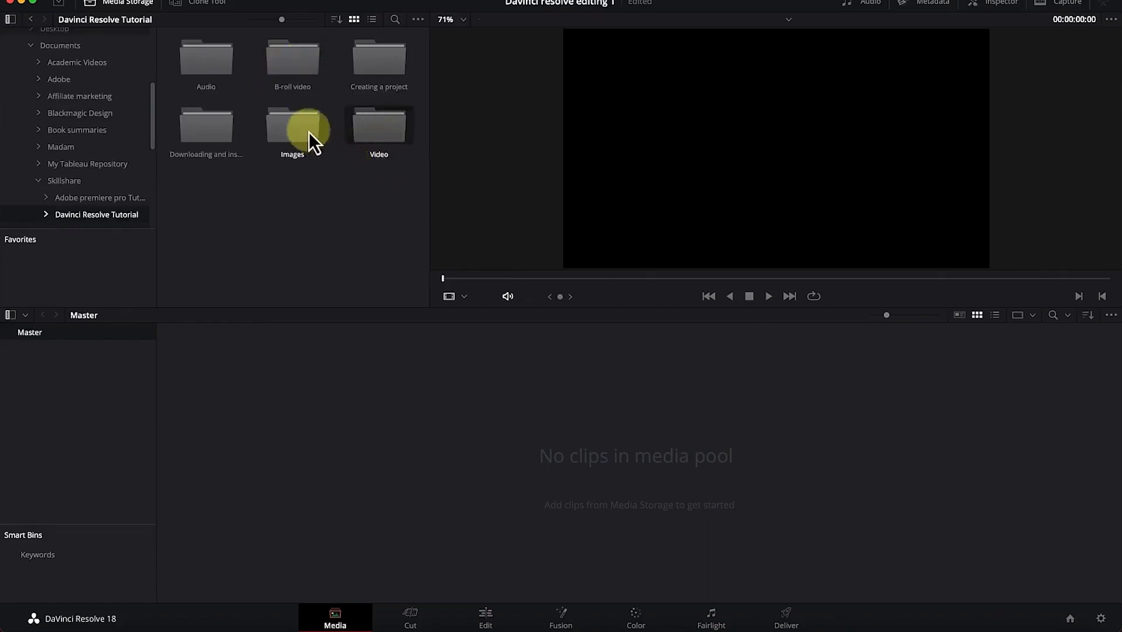
{"action": "left_click", "coordinate": [297, 142]}
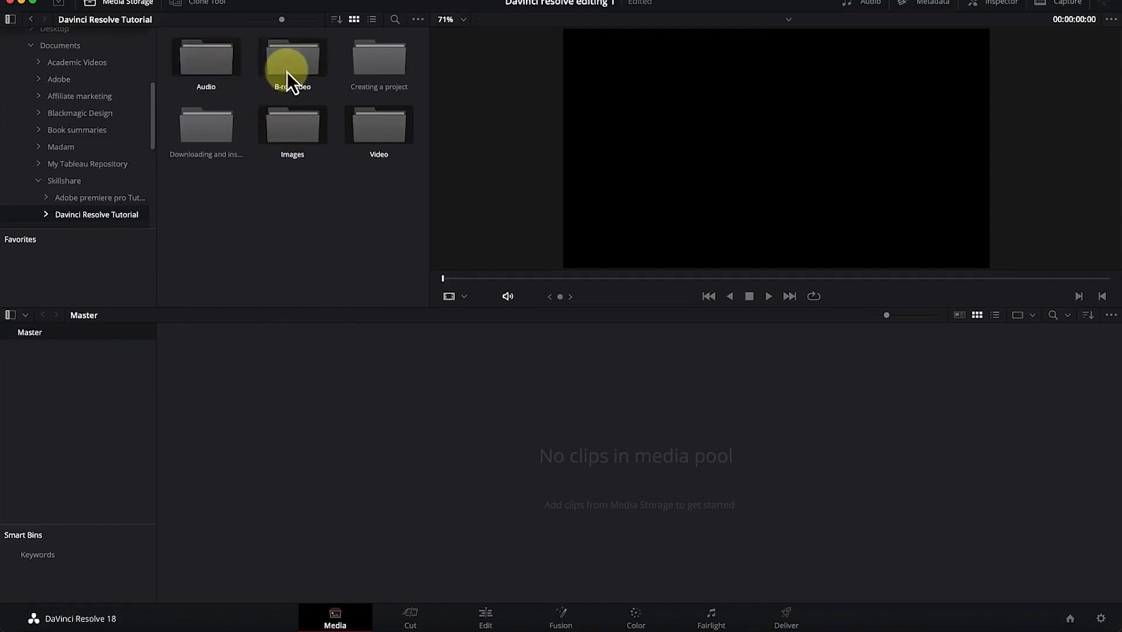
{"action": "right_click", "coordinate": [305, 136]}
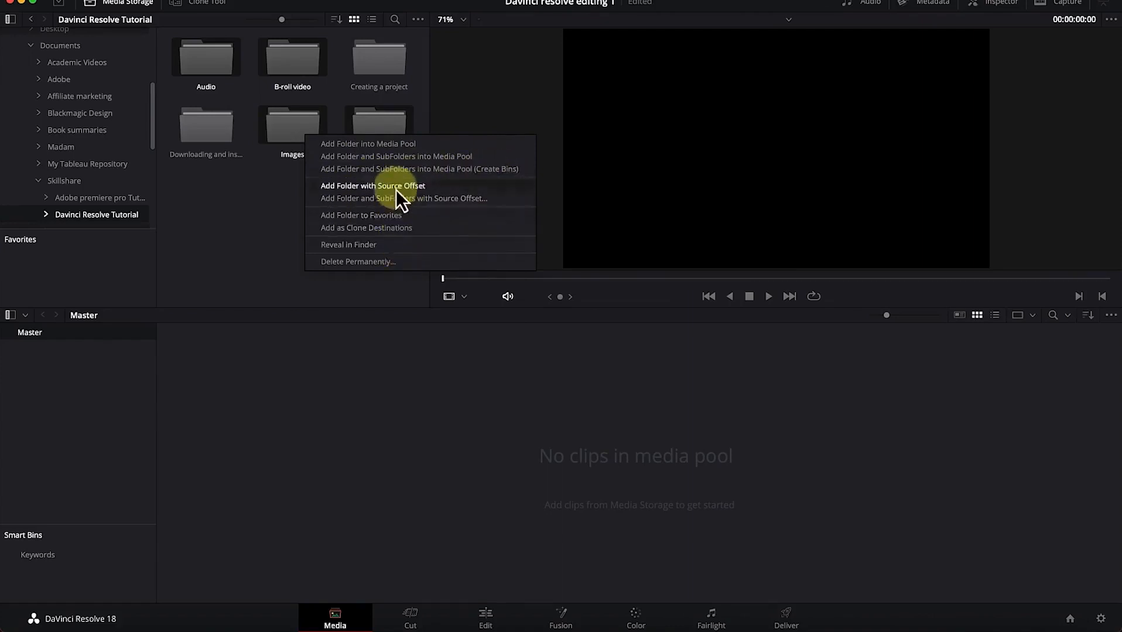
{"action": "left_click", "coordinate": [400, 158]}
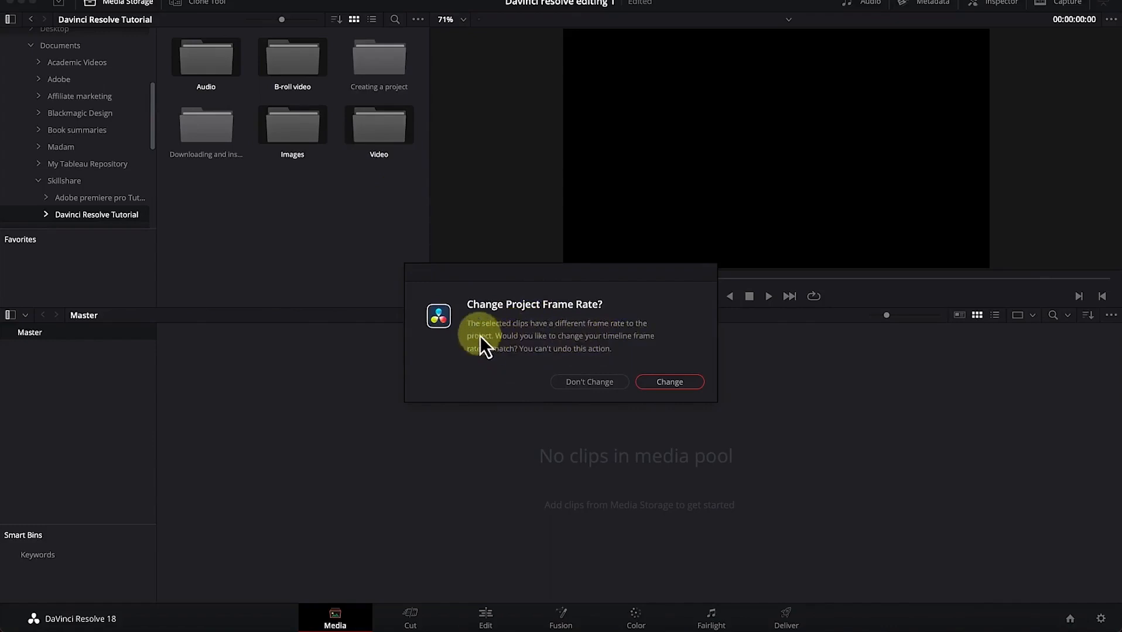
{"action": "left_click", "coordinate": [677, 384]}
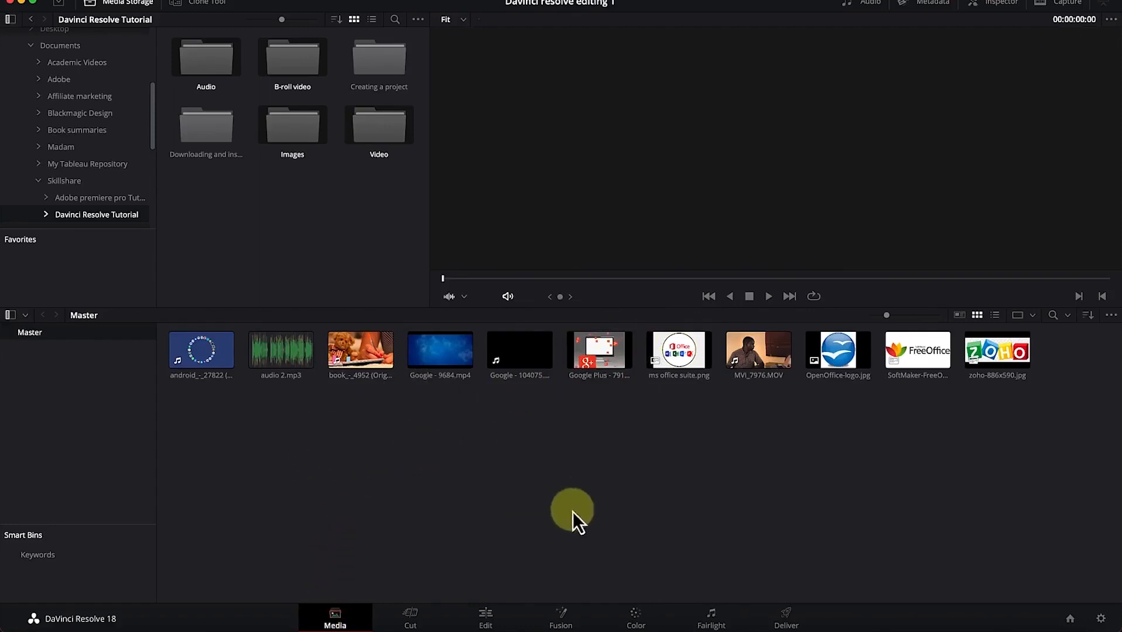
Preview the imported media pool clips, including audio 2.mp3, the Google clips, ms office suite.png and MVI_7976.MOV.
{"action": "left_click", "coordinate": [174, 366]}
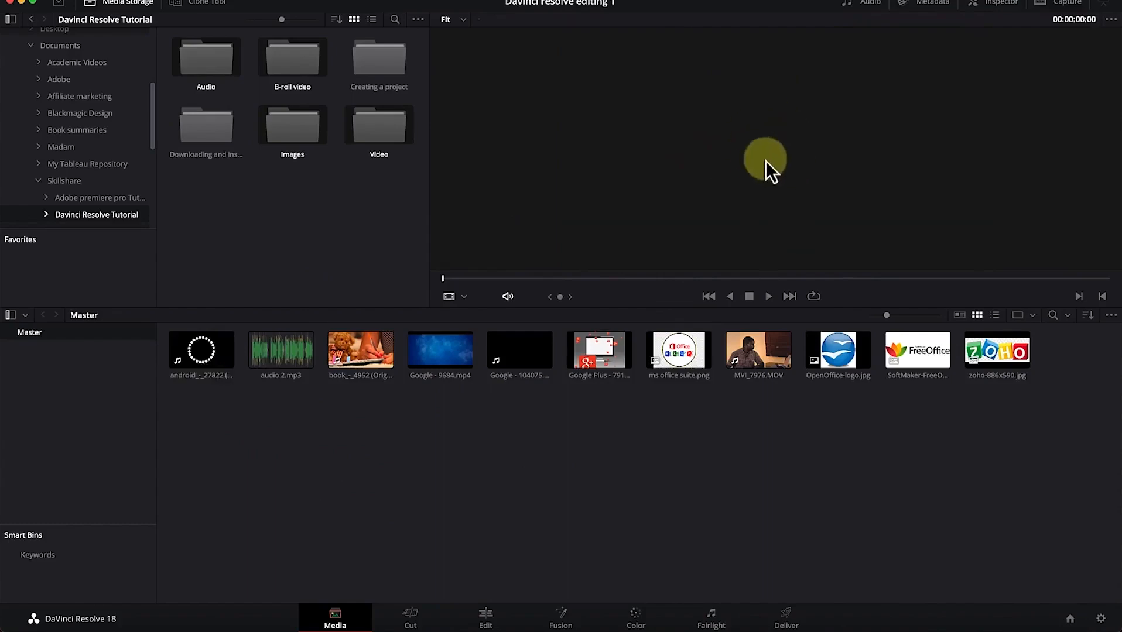
{"action": "left_click", "coordinate": [285, 362]}
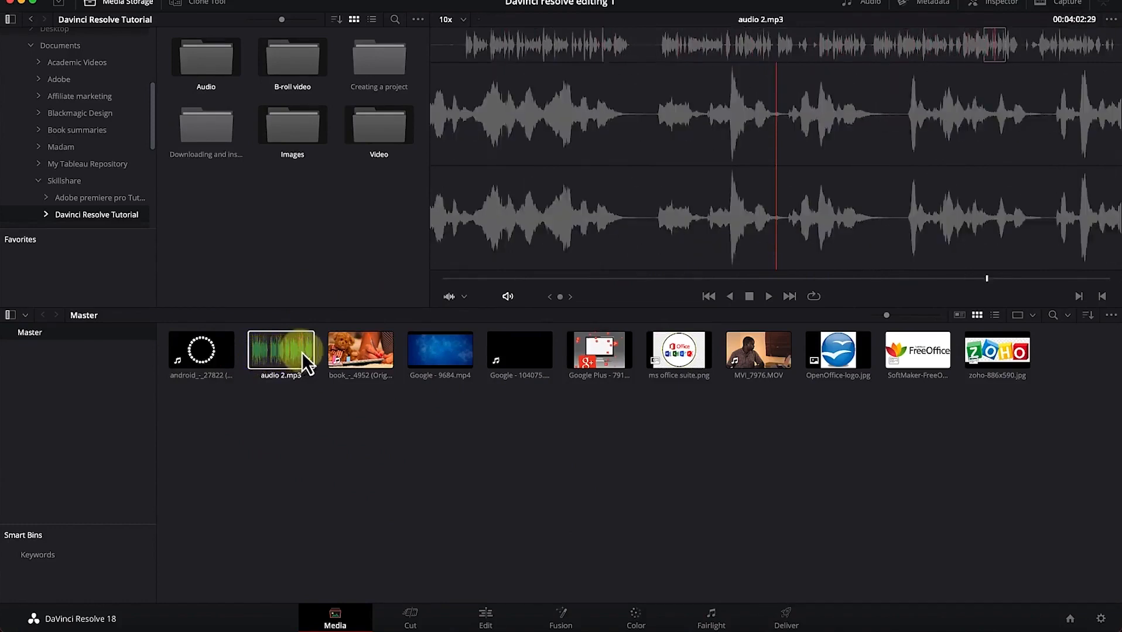
{"action": "left_click", "coordinate": [355, 348]}
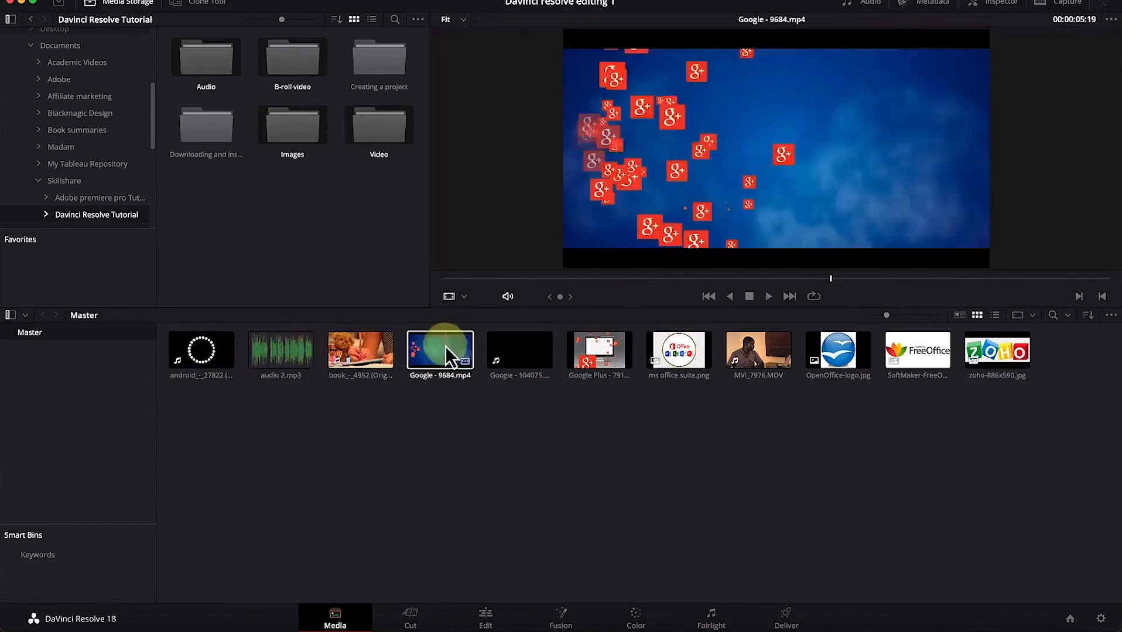
{"action": "left_click", "coordinate": [581, 339]}
{"action": "left_click", "coordinate": [651, 354]}
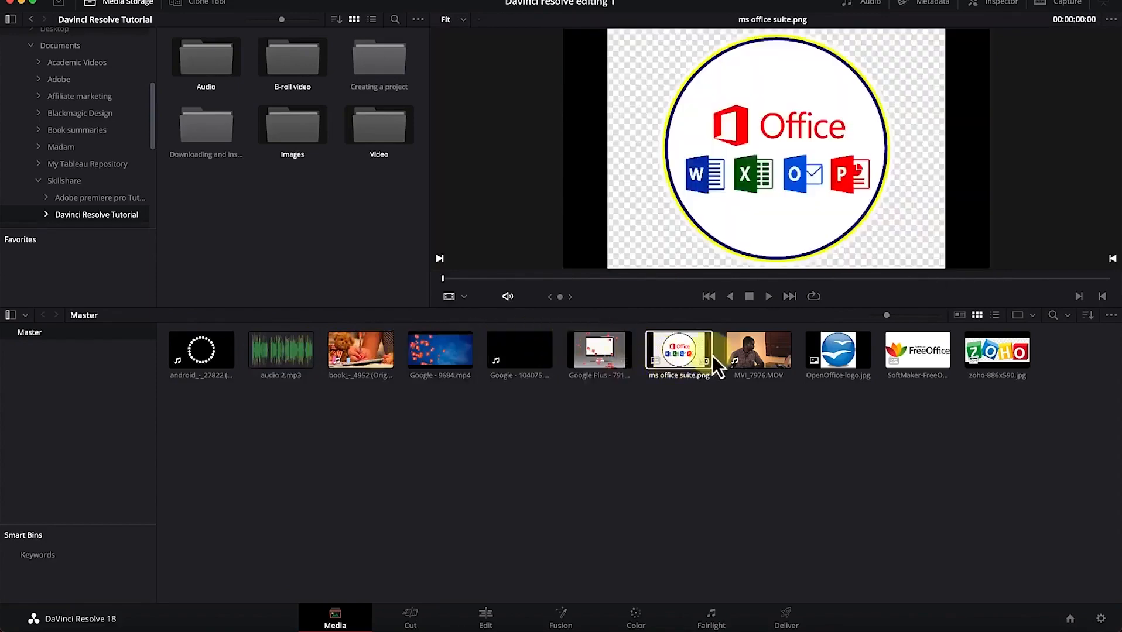
{"action": "left_click", "coordinate": [745, 354]}
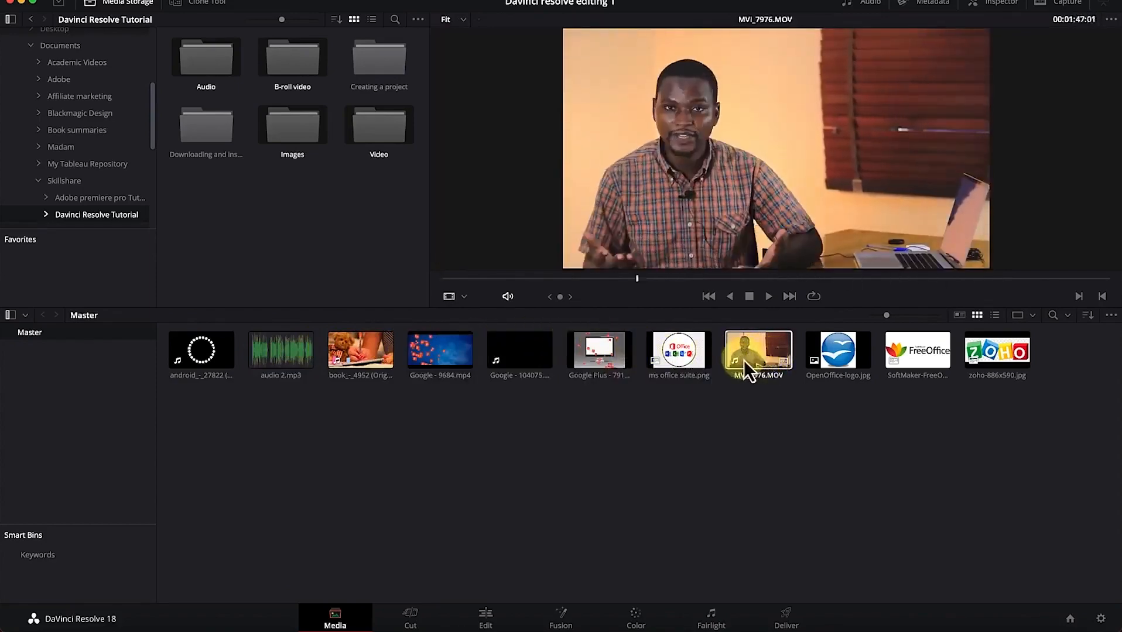
{"action": "left_click", "coordinate": [783, 376]}
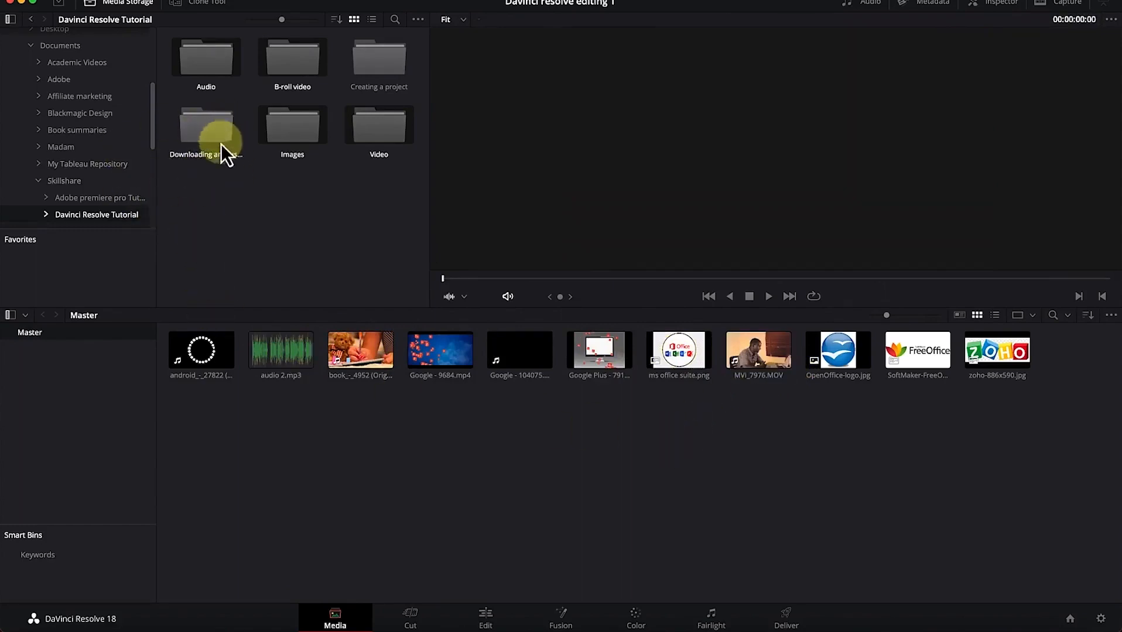
Try adding the B-roll video, Images, Video and Audio folders to the media pool directly from a Finder window.
{"action": "left_click_drag", "start_coordinate": [594, 103], "coordinate": [684, 60]}
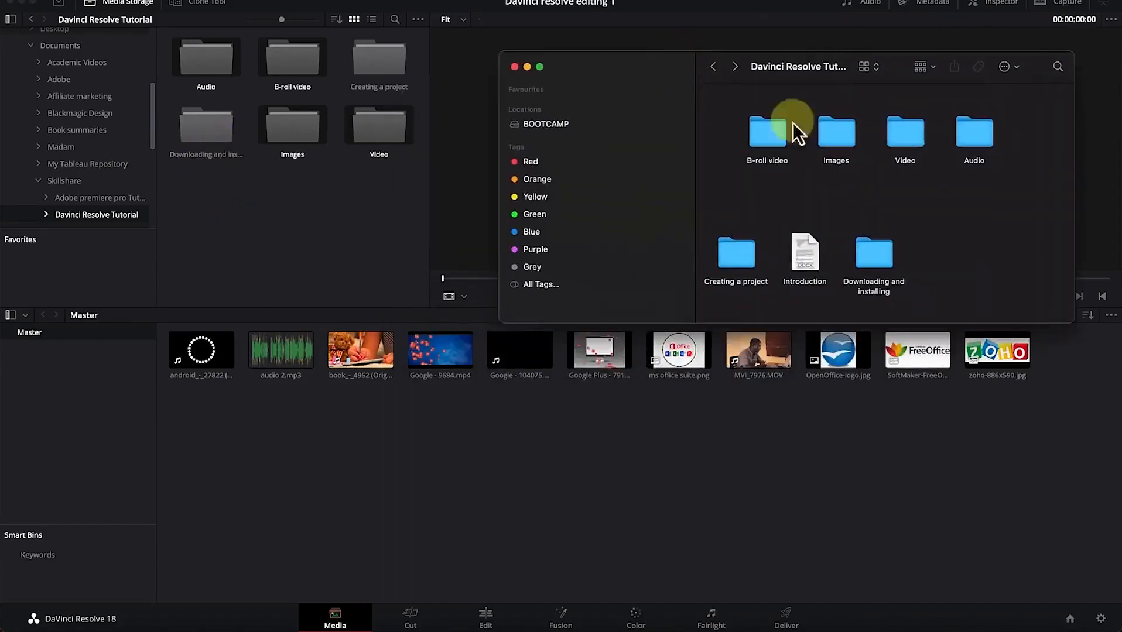
{"action": "left_click", "coordinate": [771, 162]}
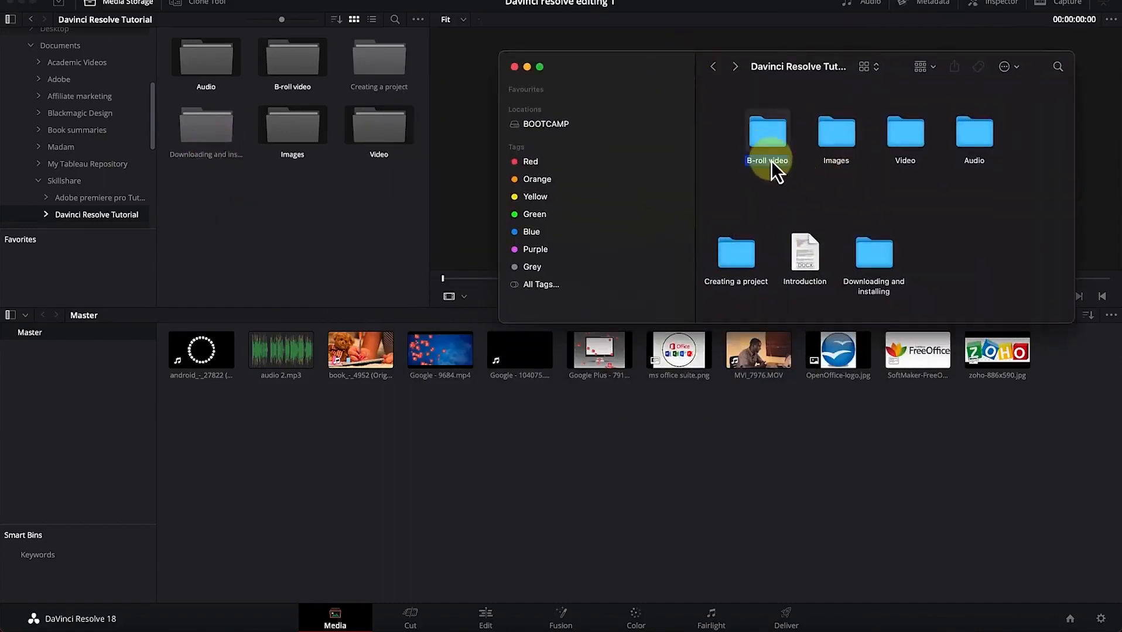
{"action": "left_click_drag", "start_coordinate": [911, 162], "coordinate": [833, 239]}
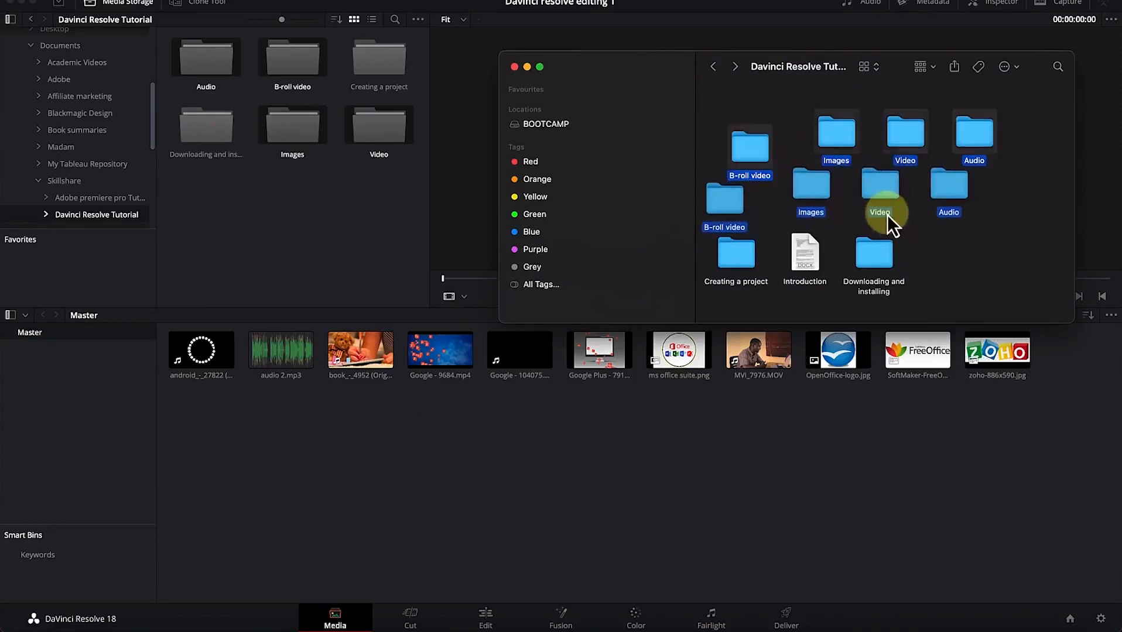
{"action": "left_click_drag", "start_coordinate": [705, 342], "coordinate": [764, 193]}
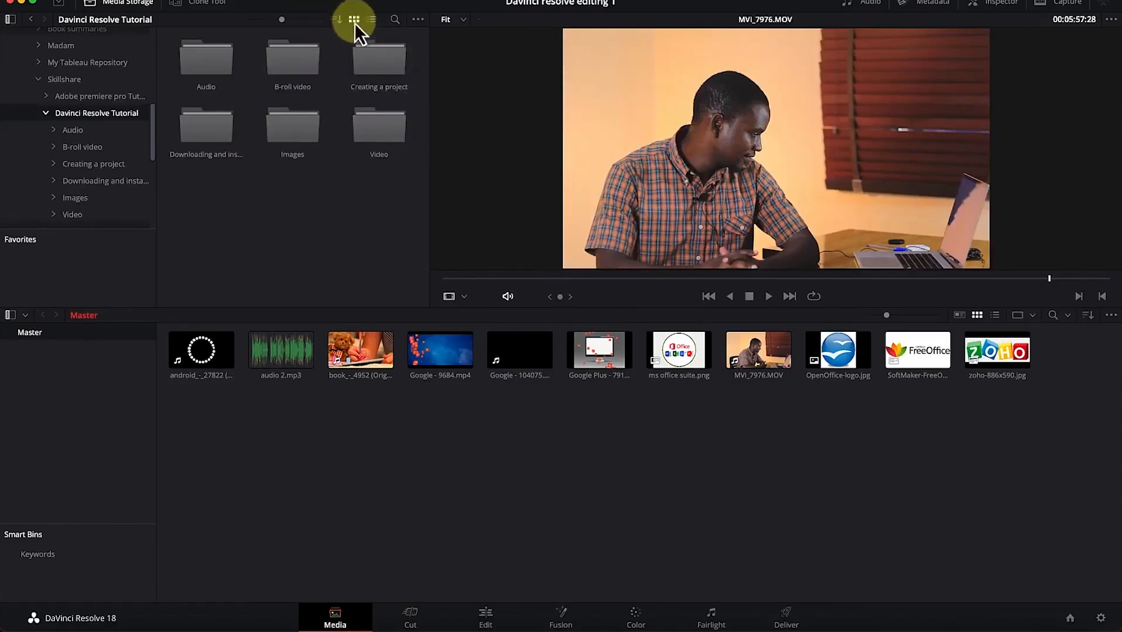
Show the media storage folders as a list, and look at the imported clips on the Cut page.
{"action": "left_click", "coordinate": [373, 20]}
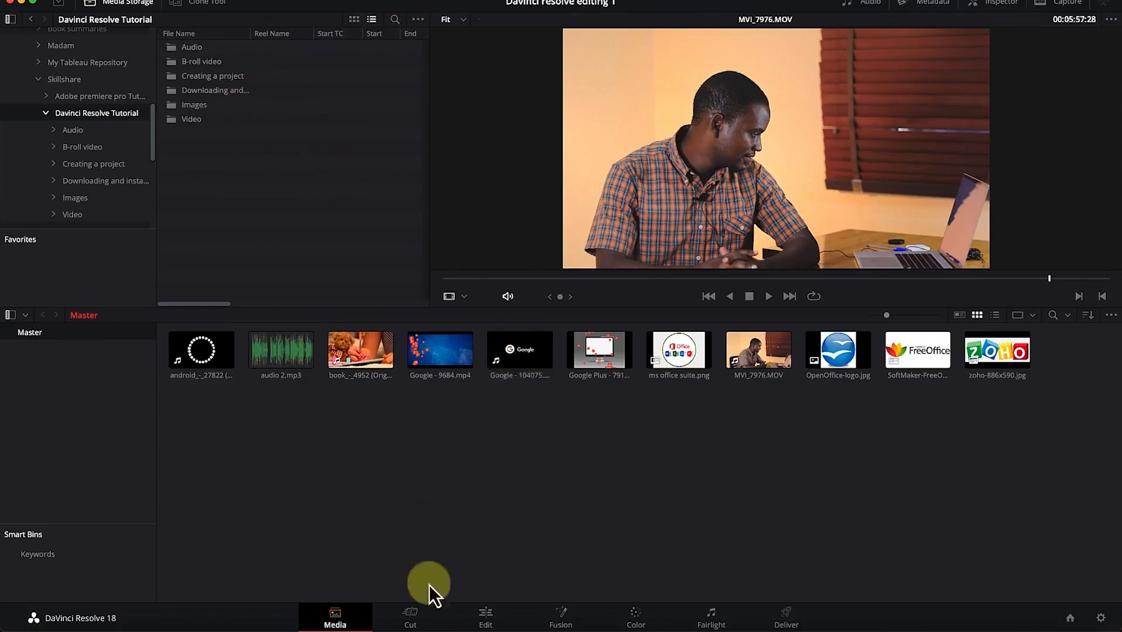
{"action": "left_click", "coordinate": [410, 619]}
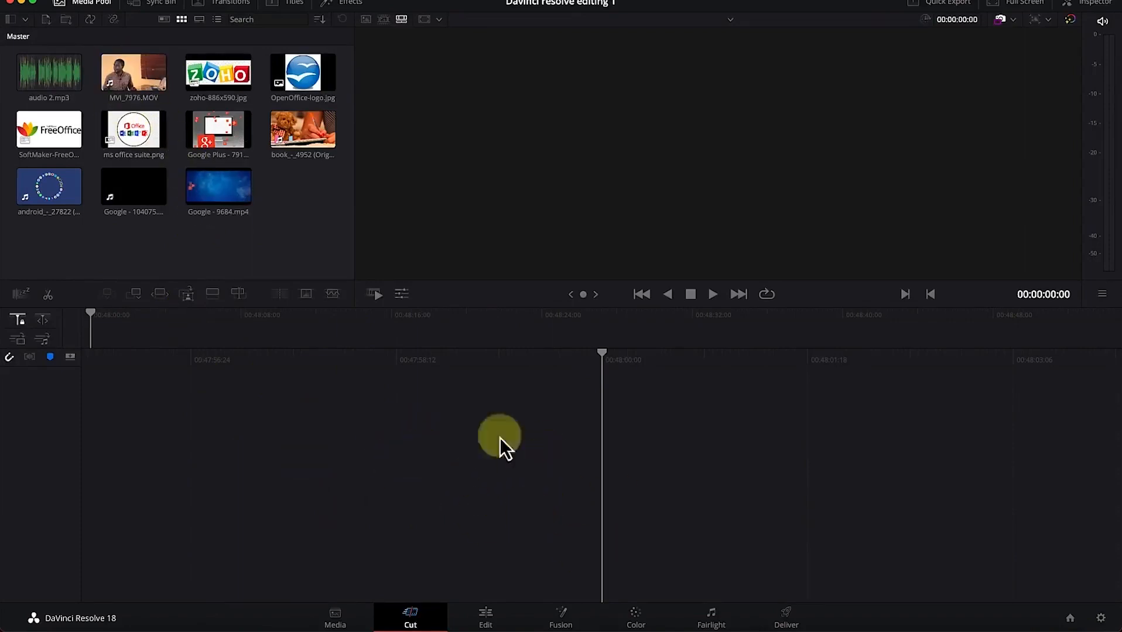
On the Edit page, place MVI_7976.MOV from the media pool in a new timeline and align it to the timeline start.
{"action": "left_click", "coordinate": [485, 618]}
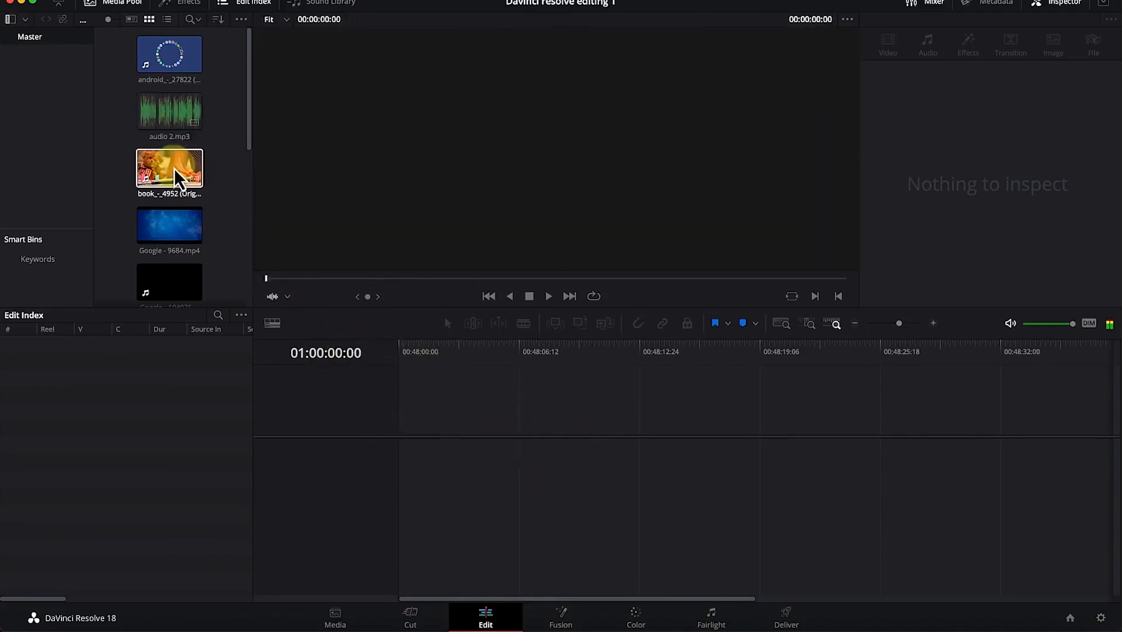
{"action": "scroll", "coordinate": [175, 261], "scroll_direction": "down", "scroll_amount": 6}
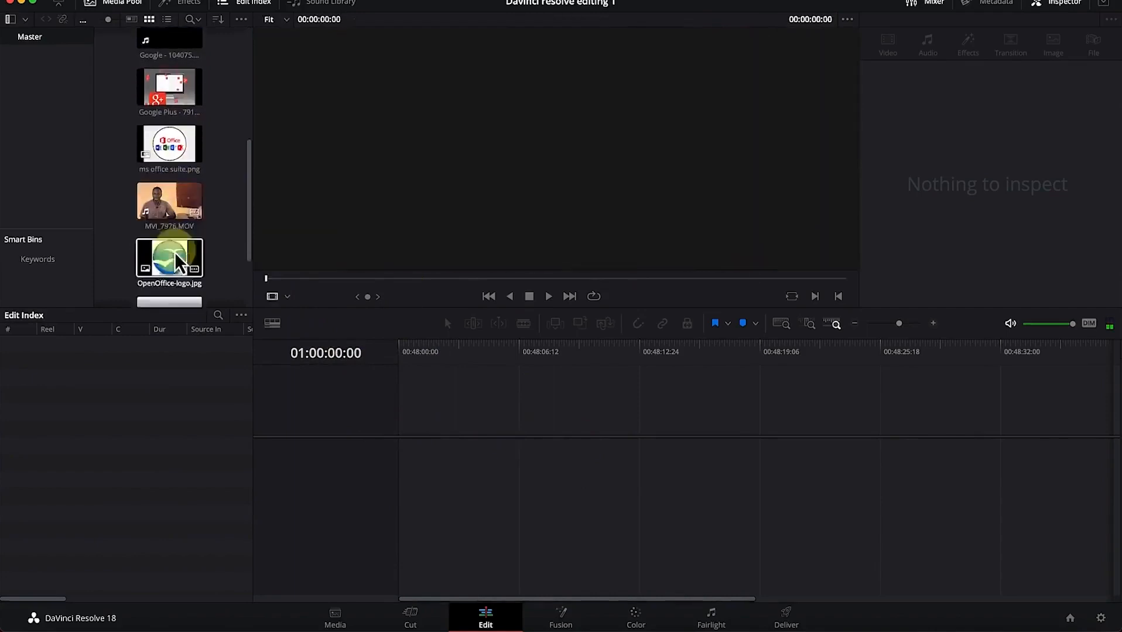
{"action": "left_click_drag", "start_coordinate": [168, 118], "coordinate": [484, 459]}
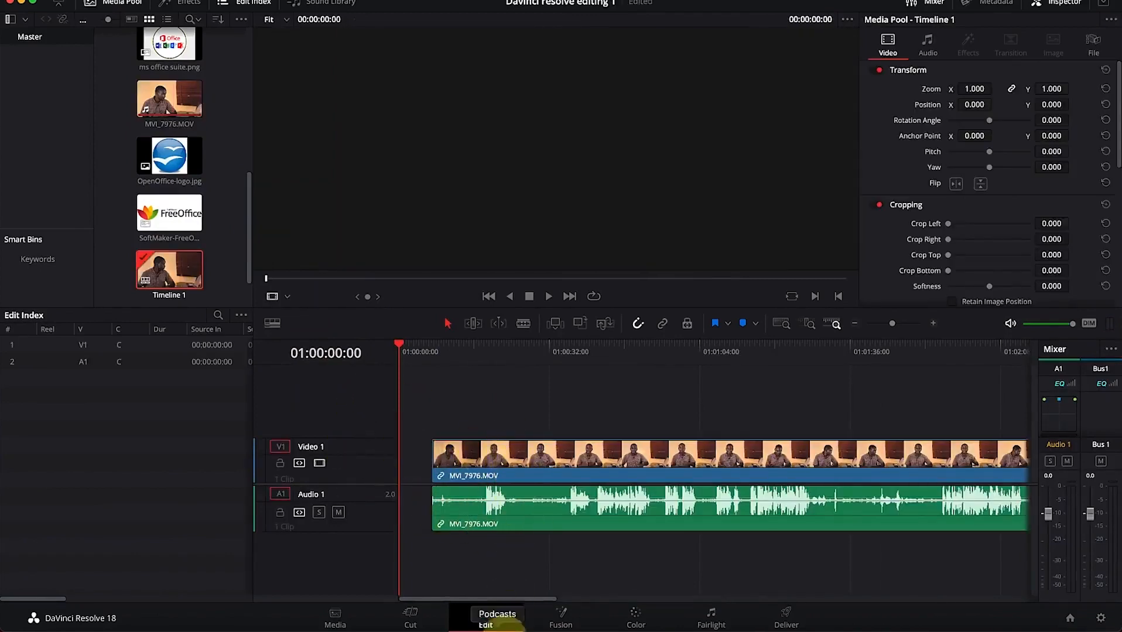
{"action": "left_click_drag", "start_coordinate": [534, 454], "coordinate": [509, 456]}
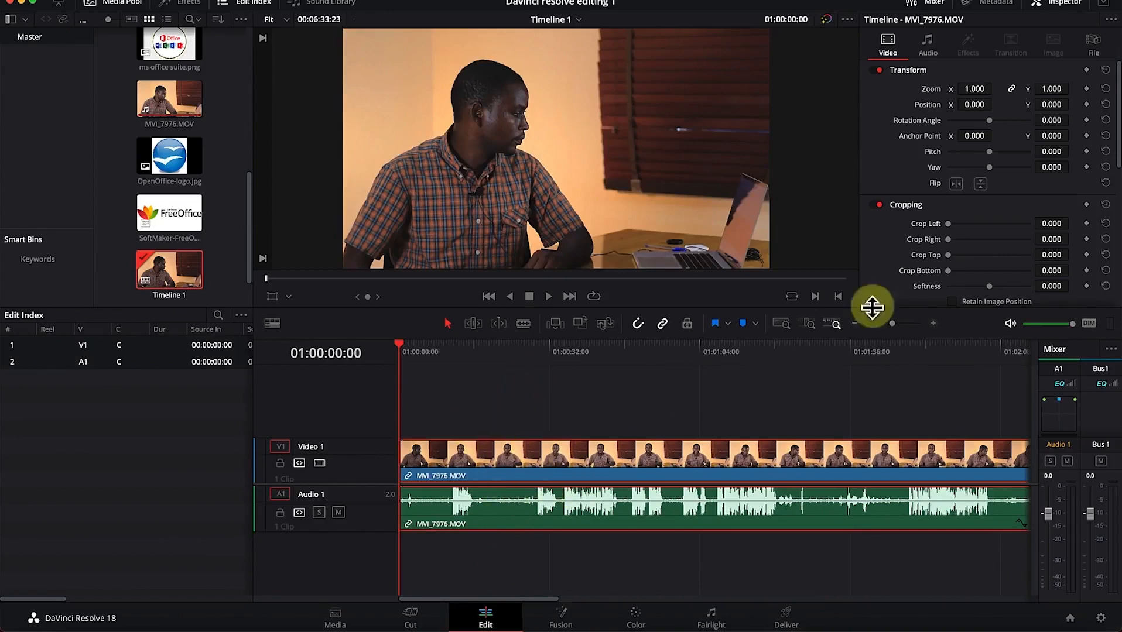
Hide the Inspector so the source and timeline viewers appear side by side.
{"action": "left_click", "coordinate": [1063, 3]}
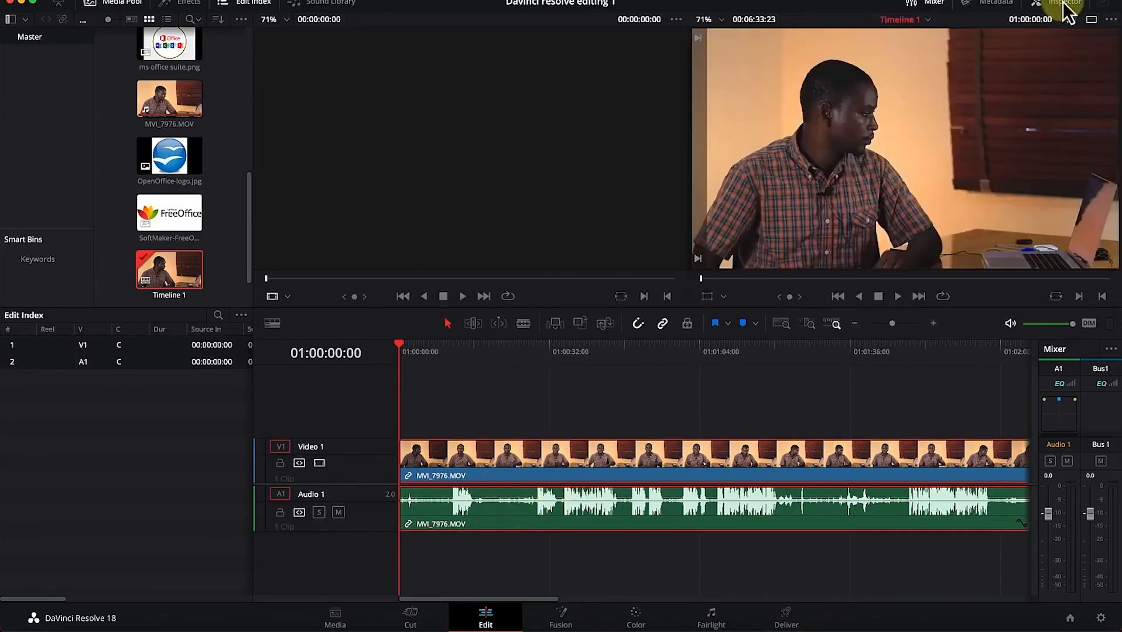
{"action": "right_click", "coordinate": [1067, 12]}
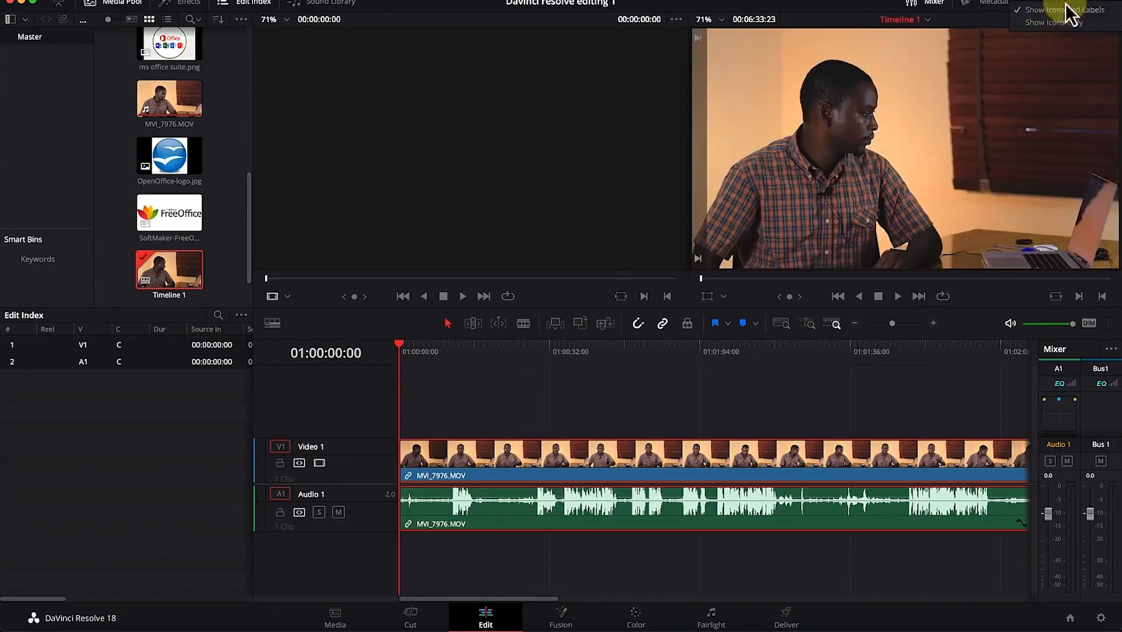
{"action": "left_click", "coordinate": [1063, 6]}
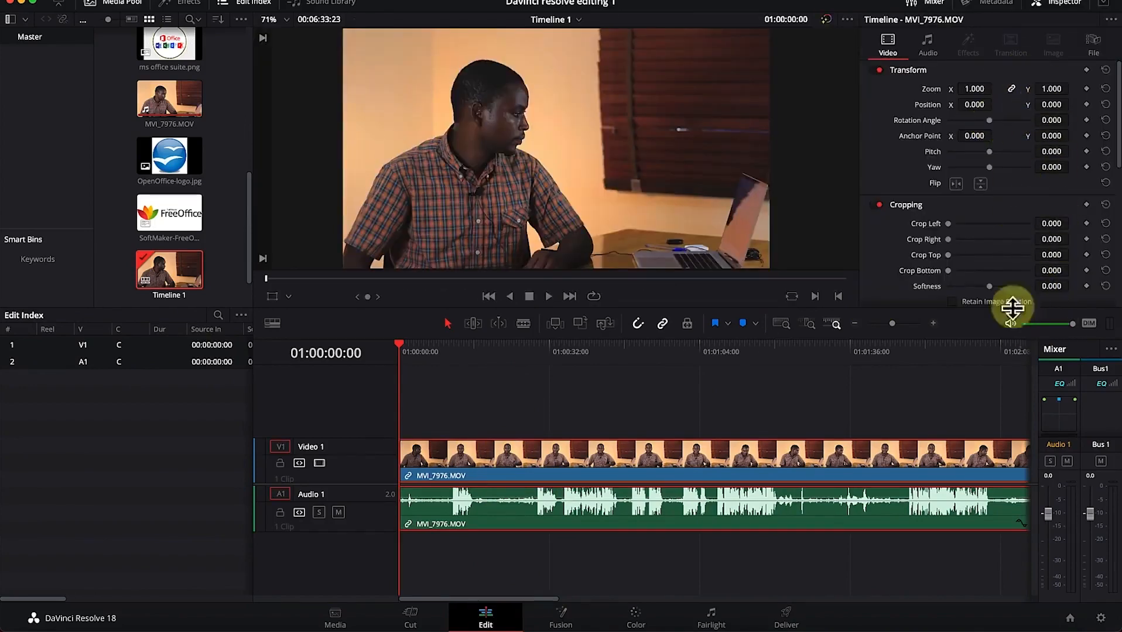
{"action": "left_click", "coordinate": [1067, 6]}
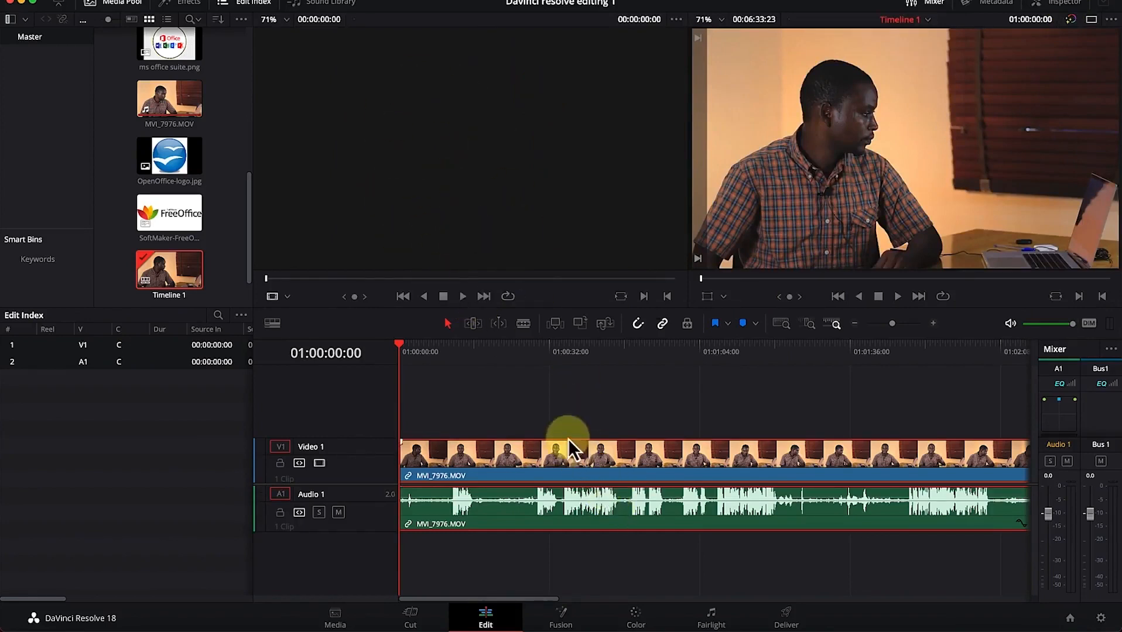
Look over the MVI_7976.MOV clip on the Fusion, Color and Fairlight pages.
{"action": "left_click", "coordinate": [553, 622]}
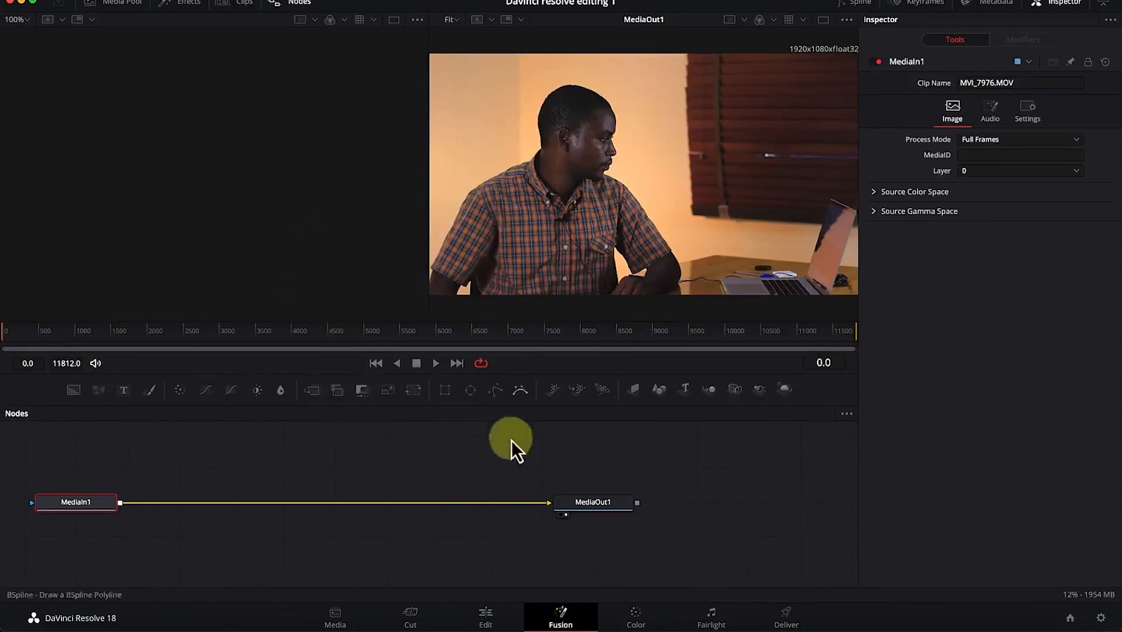
{"action": "left_click", "coordinate": [637, 618]}
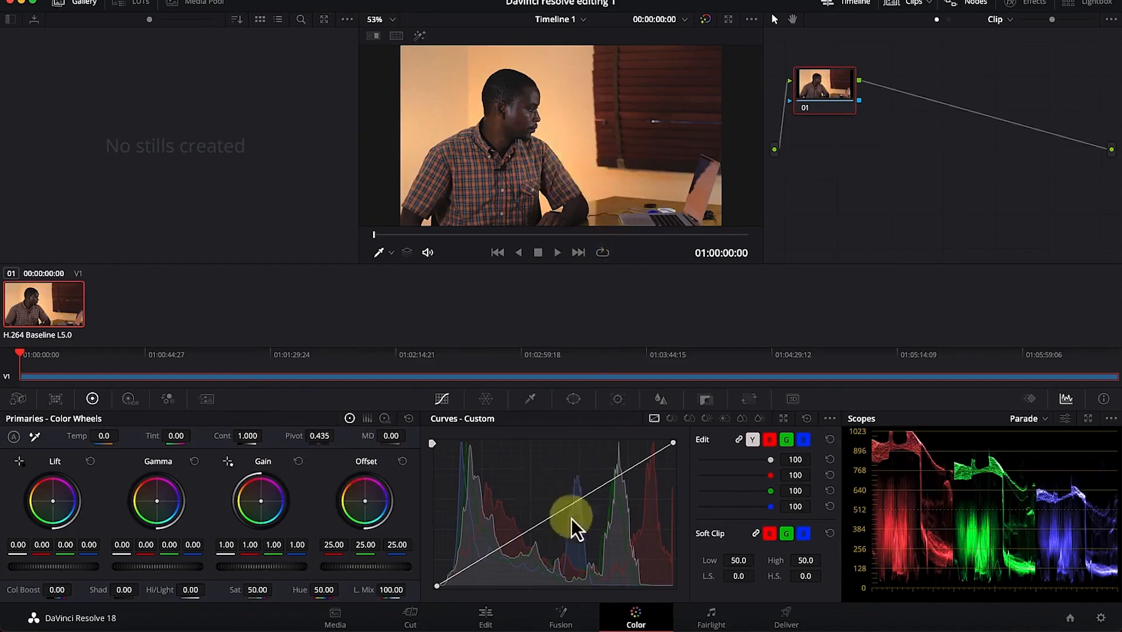
{"action": "left_click", "coordinate": [708, 624]}
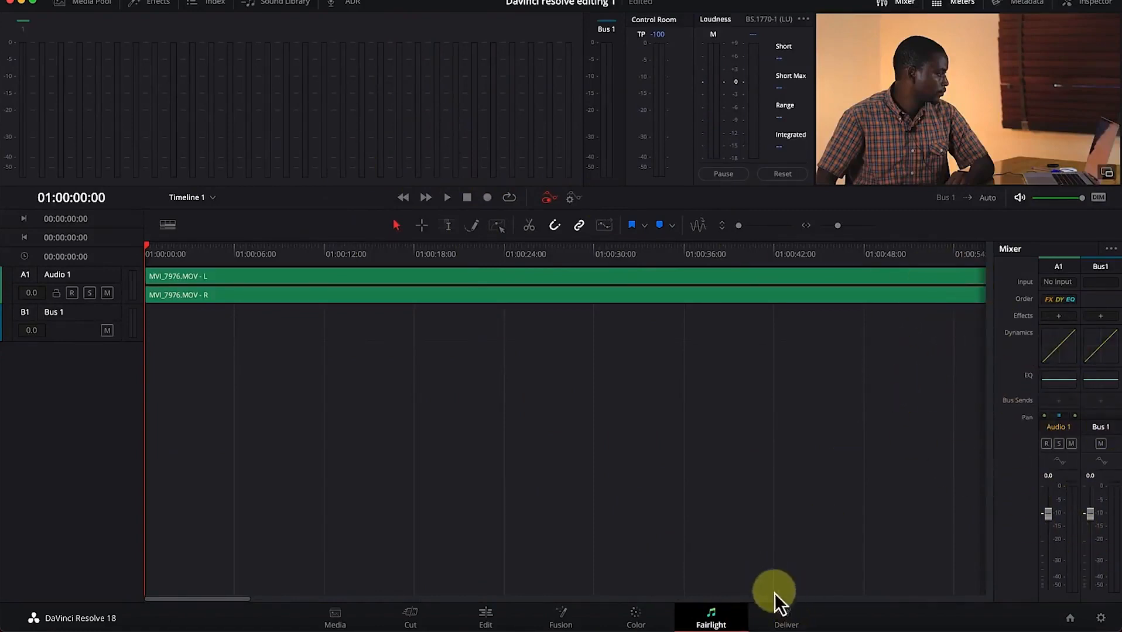
On the Deliver page, review the video, audio and file render settings of the custom export.
{"action": "left_click", "coordinate": [783, 621]}
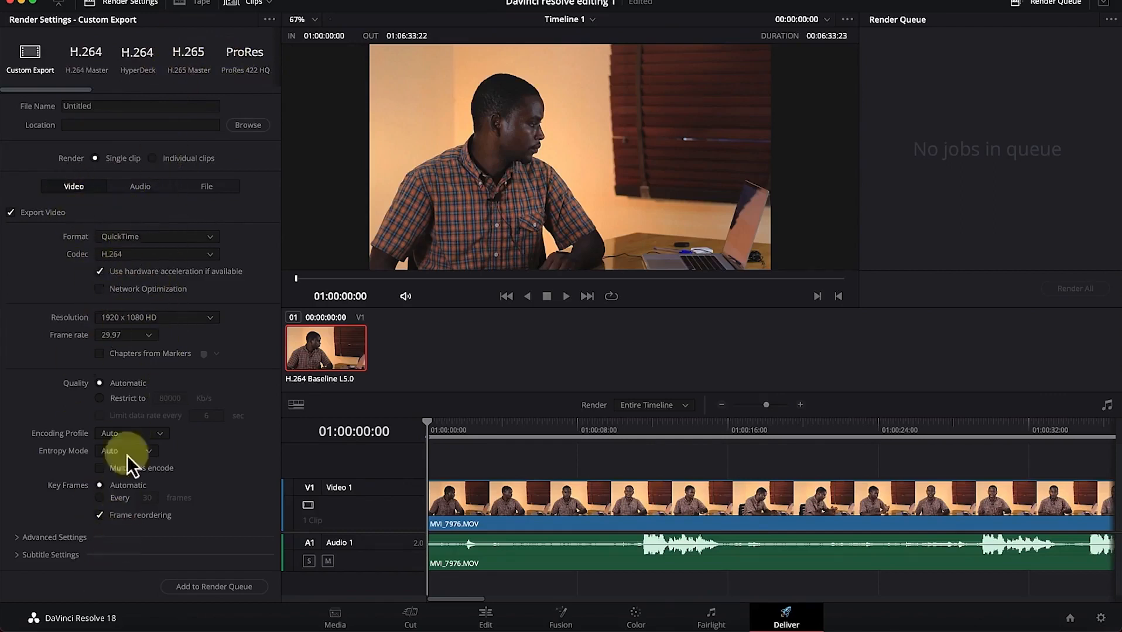
{"action": "left_click", "coordinate": [143, 189]}
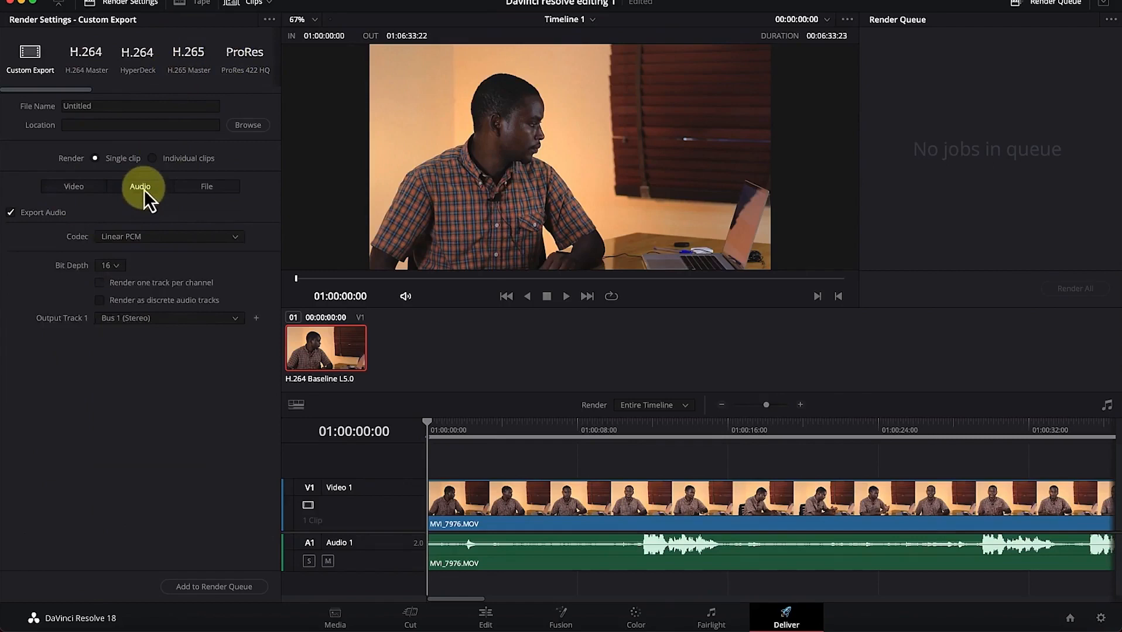
{"action": "left_click", "coordinate": [203, 190]}
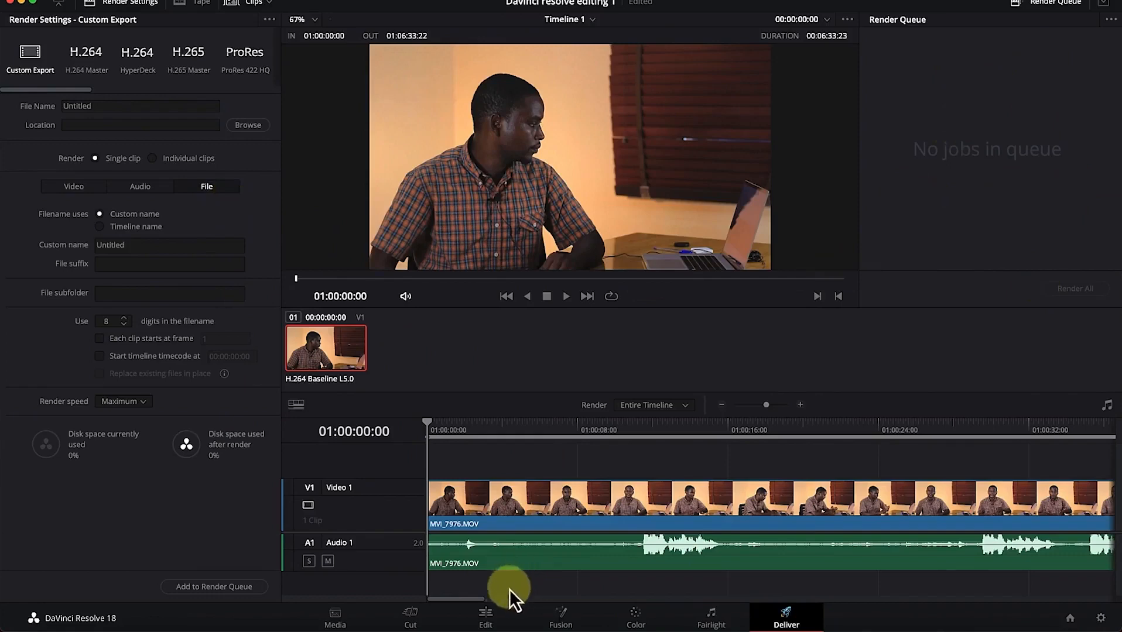
From the Edit page, review the project's master, image scaling, color management and general settings, including the timeline resolution options, and close them without saving.
{"action": "left_click", "coordinate": [473, 623]}
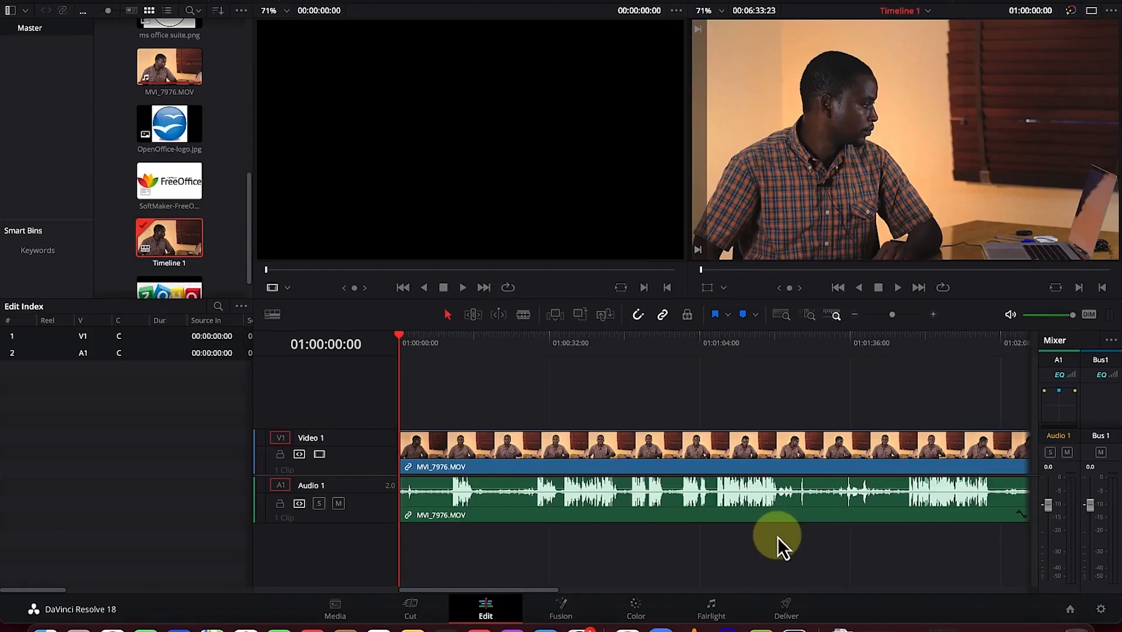
{"action": "left_click", "coordinate": [1100, 610]}
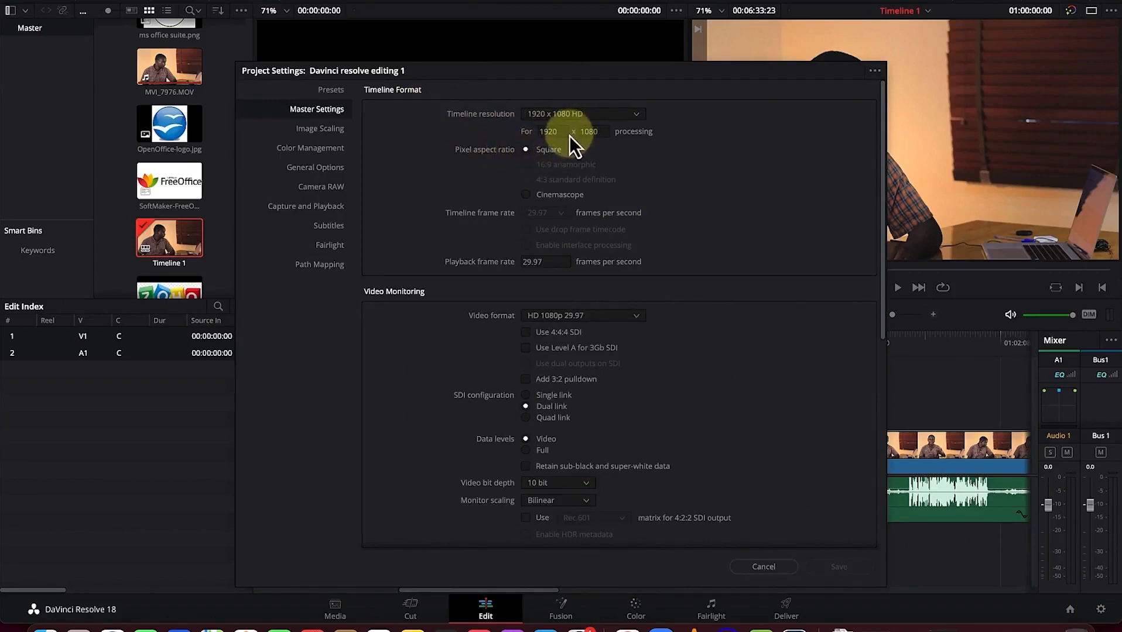
{"action": "left_click", "coordinate": [617, 117]}
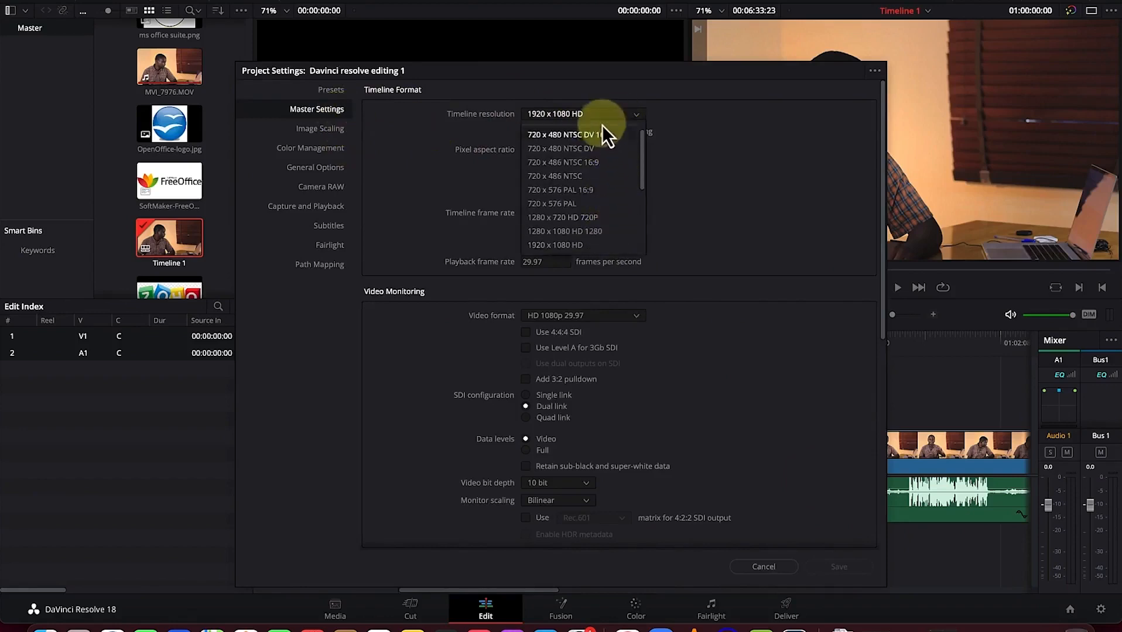
{"action": "left_click", "coordinate": [689, 175]}
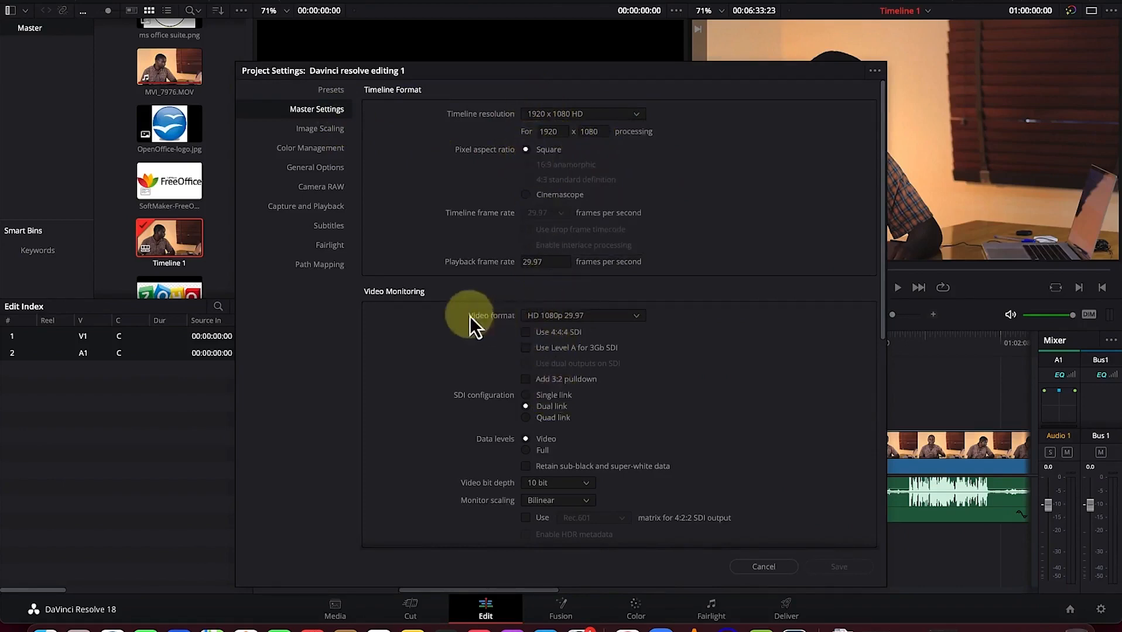
{"action": "scroll", "coordinate": [605, 476], "scroll_direction": "down", "scroll_amount": 10}
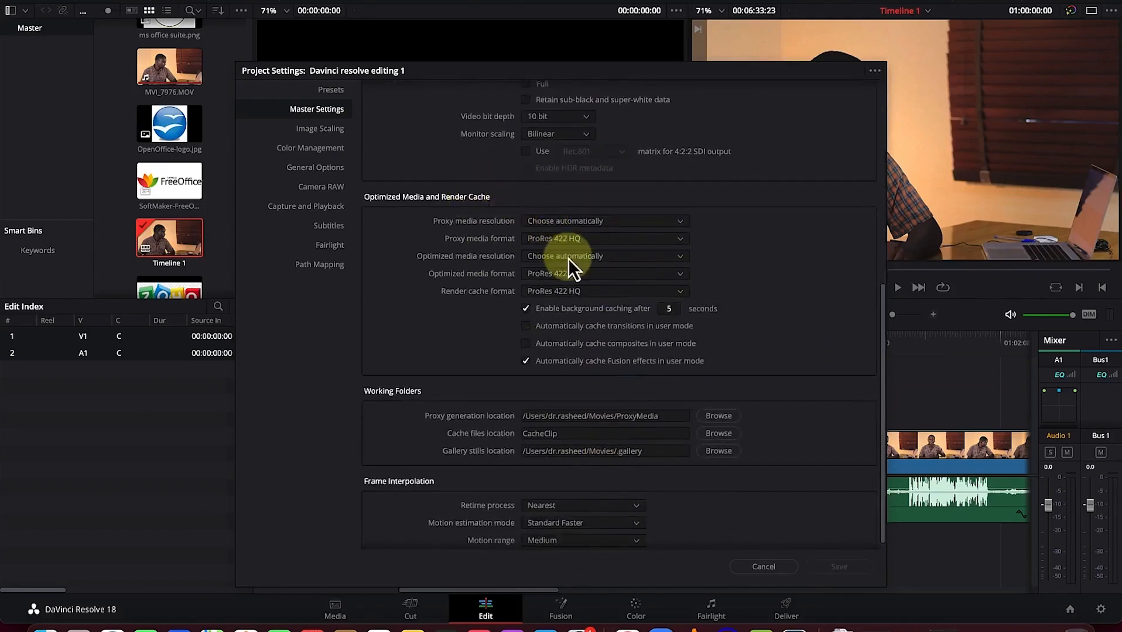
{"action": "scroll", "coordinate": [567, 259], "scroll_direction": "down", "scroll_amount": 1}
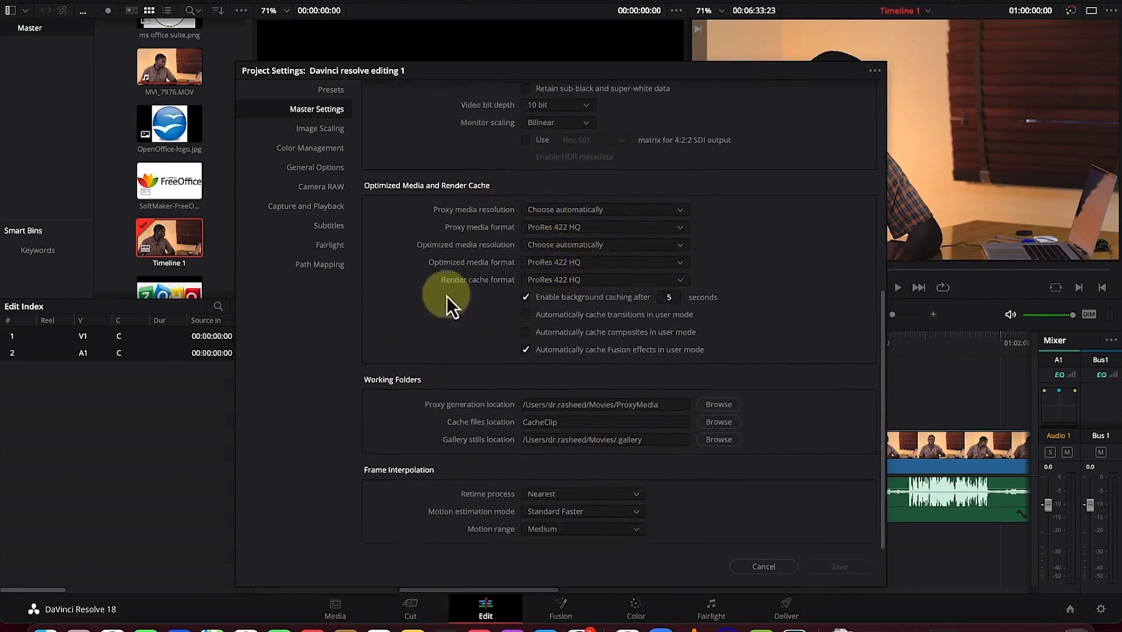
{"action": "left_click", "coordinate": [328, 128]}
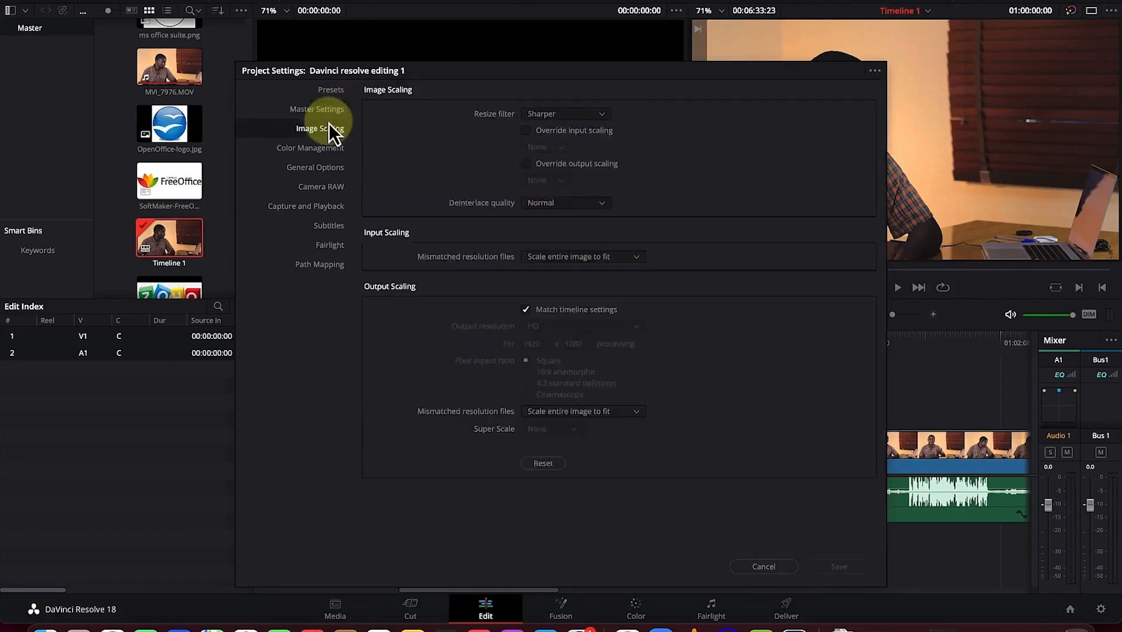
{"action": "left_click", "coordinate": [306, 150]}
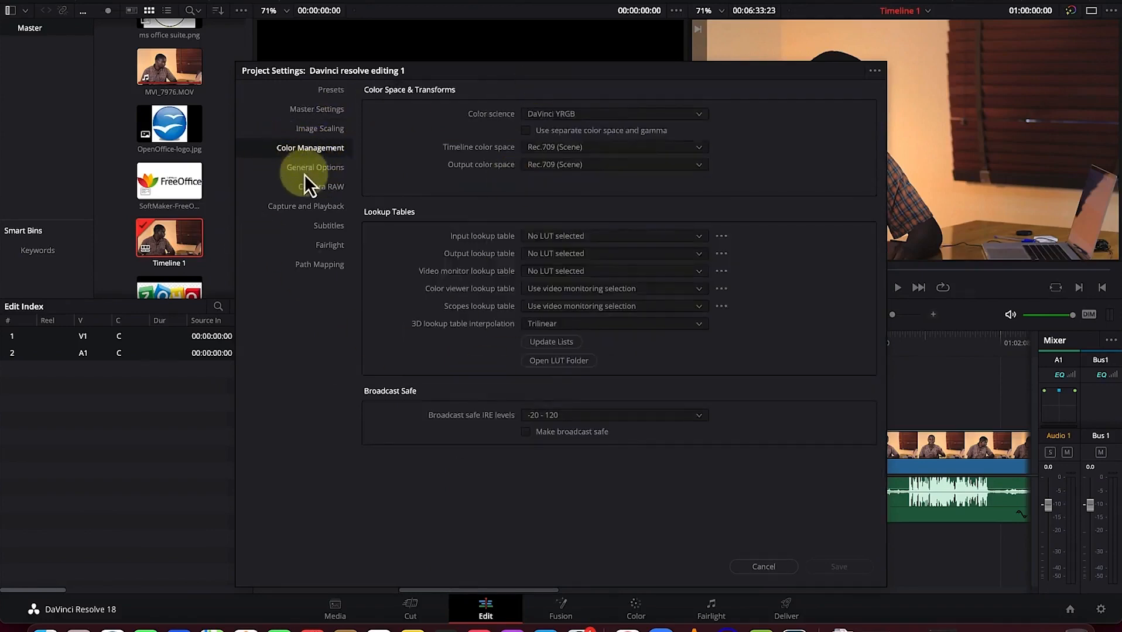
{"action": "left_click", "coordinate": [310, 173]}
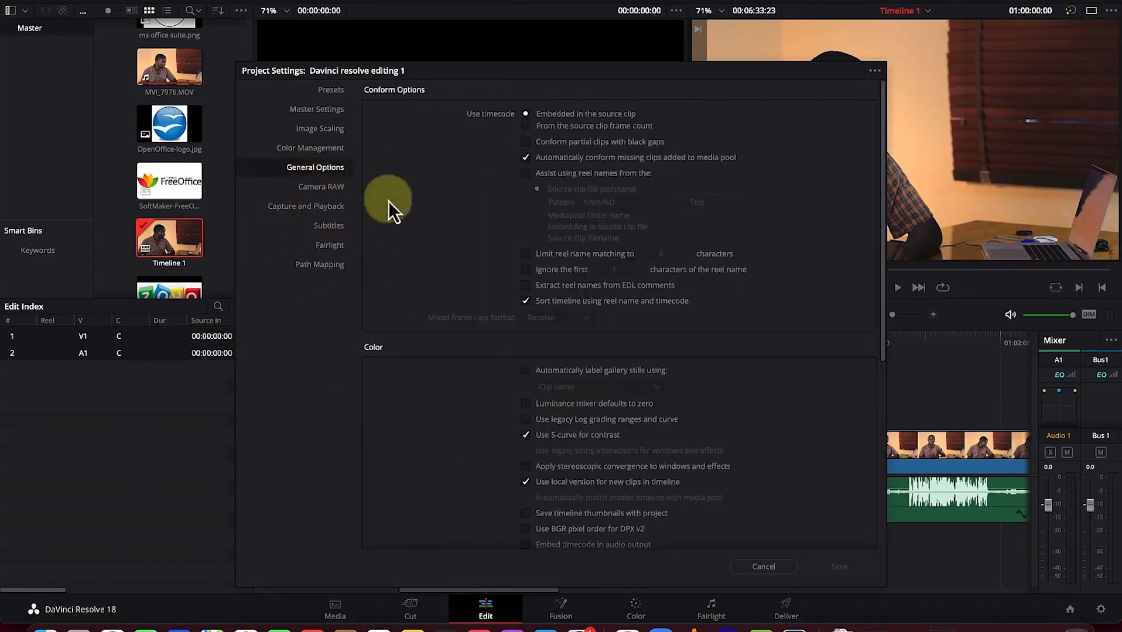
{"action": "left_click", "coordinate": [752, 565]}
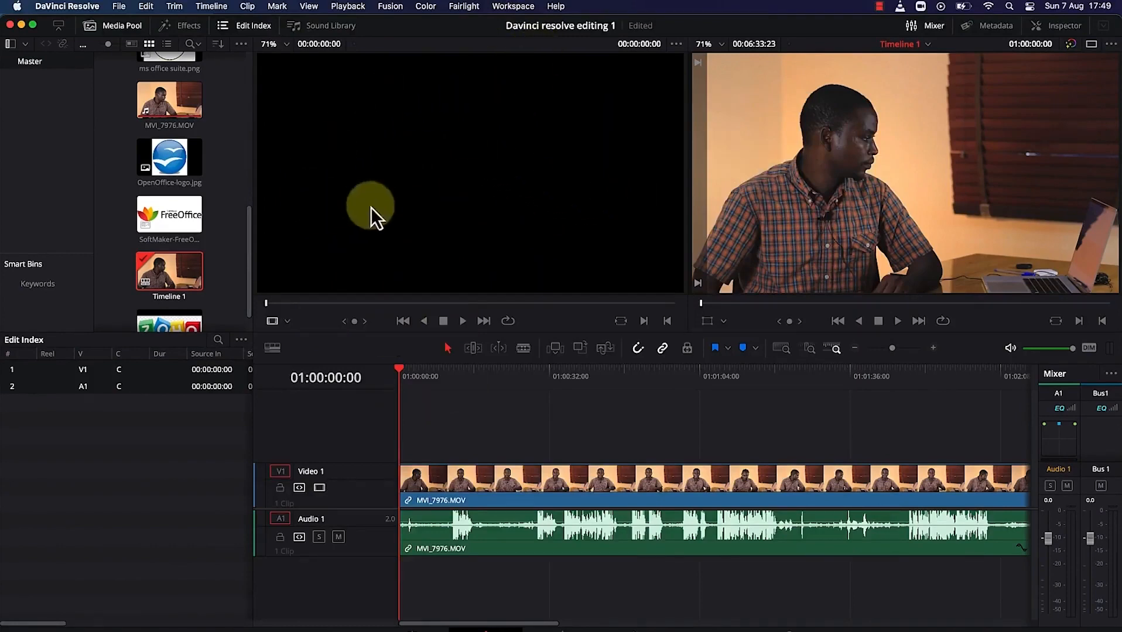
Save the current workspace layout as a preset named "MY preset".
{"action": "left_click", "coordinate": [509, 7]}
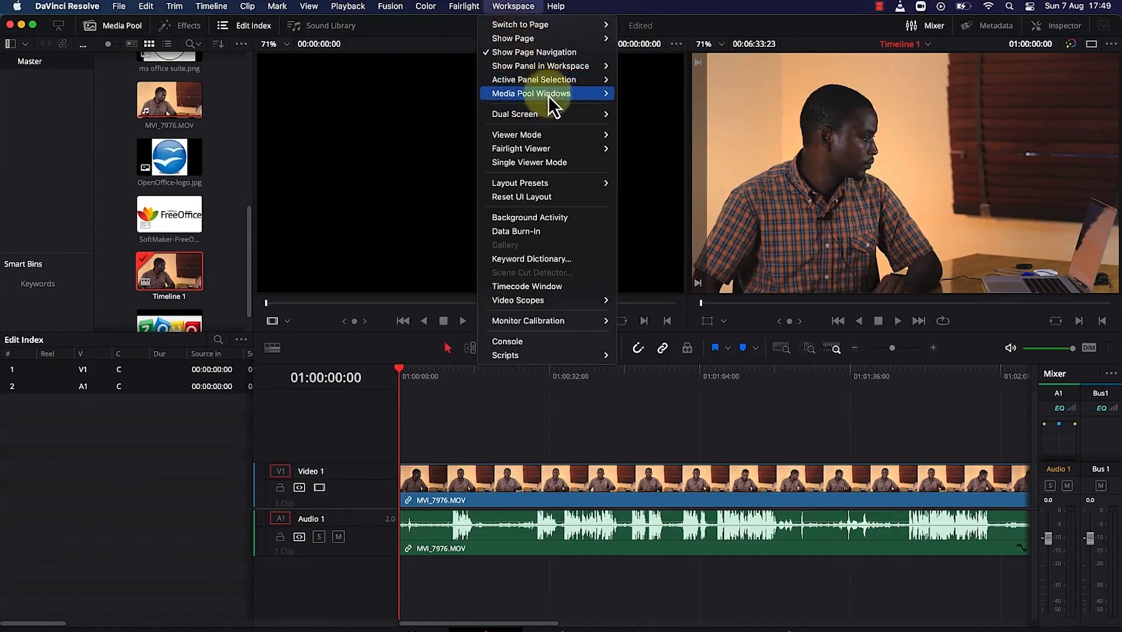
{"action": "mouse_move", "coordinate": [569, 184]}
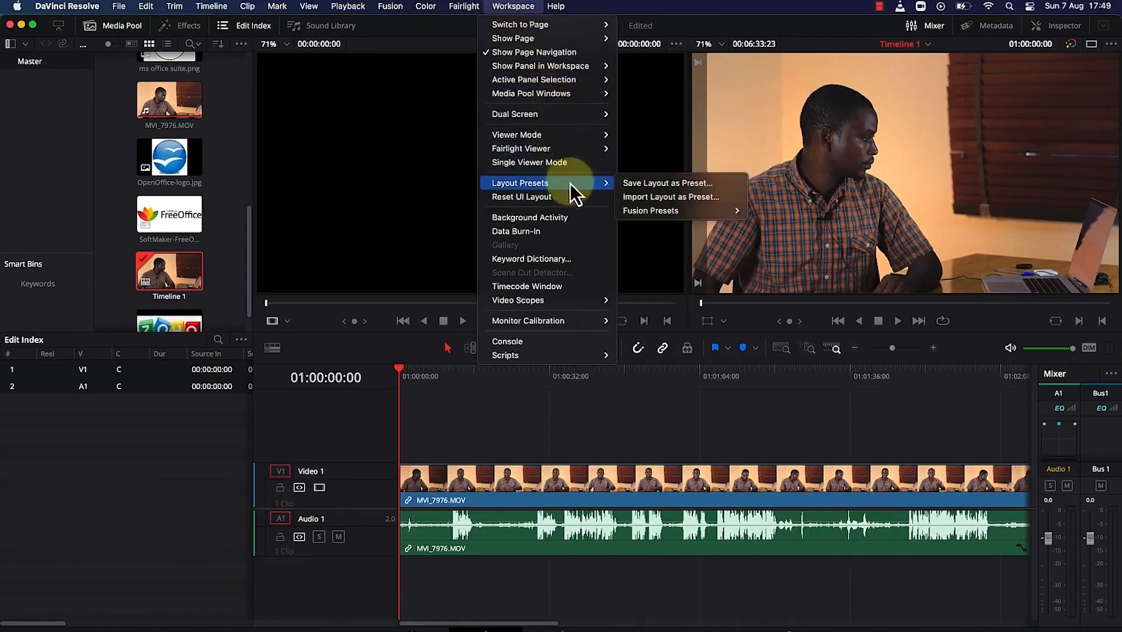
{"action": "left_click", "coordinate": [663, 188]}
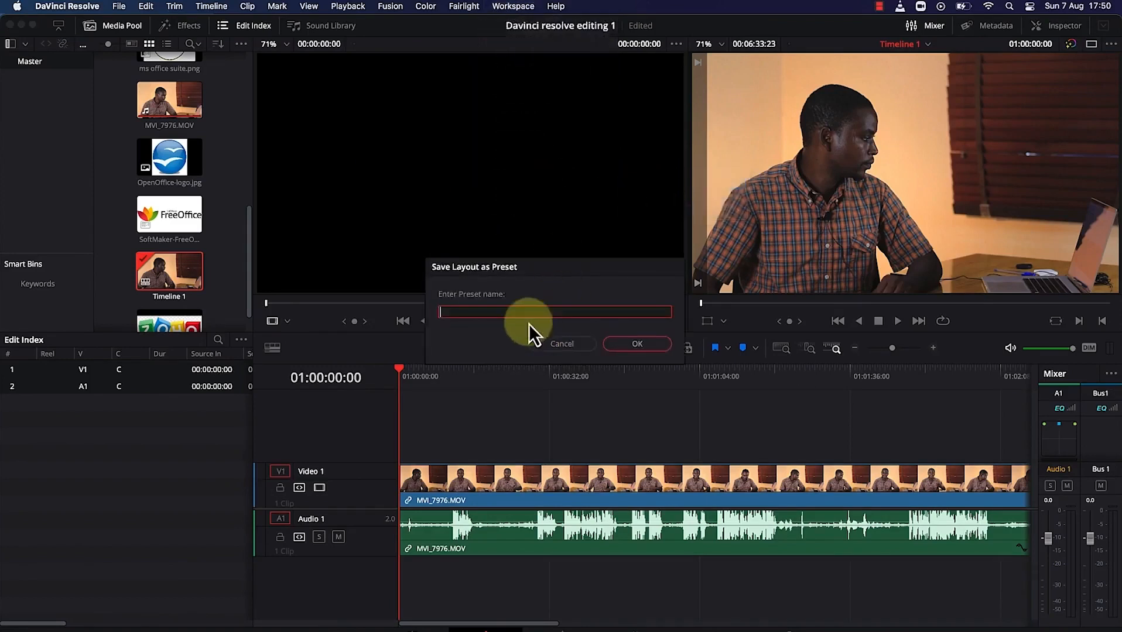
{"action": "type", "text": "MY preset"}
{"action": "left_click", "coordinate": [641, 347]}
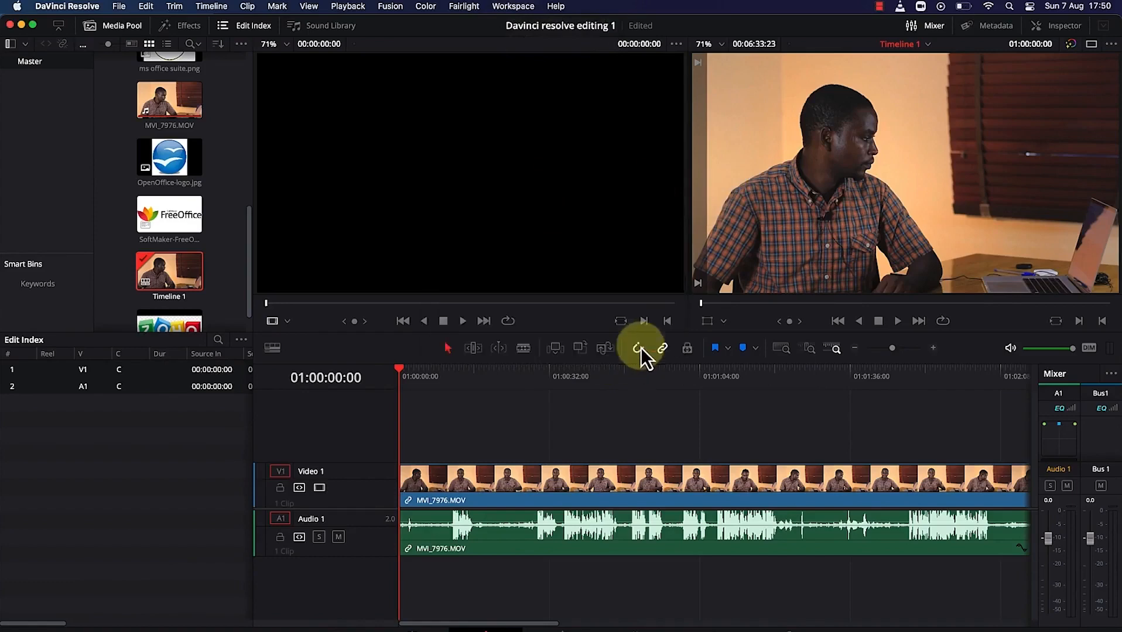
{"action": "left_click", "coordinate": [523, 7]}
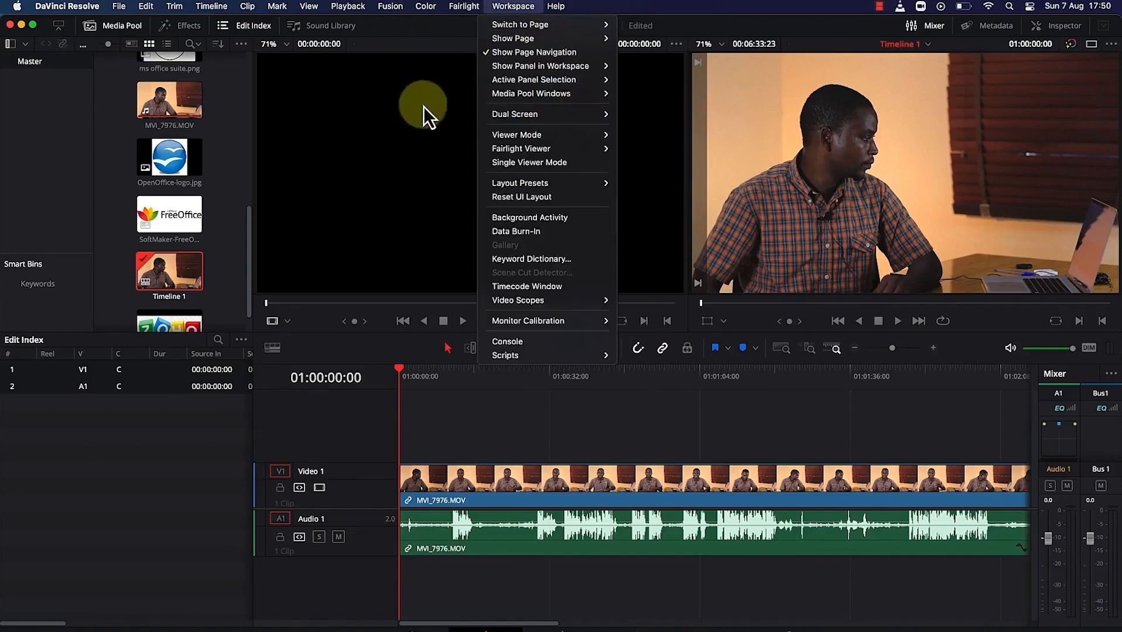
{"action": "mouse_move", "coordinate": [555, 29]}
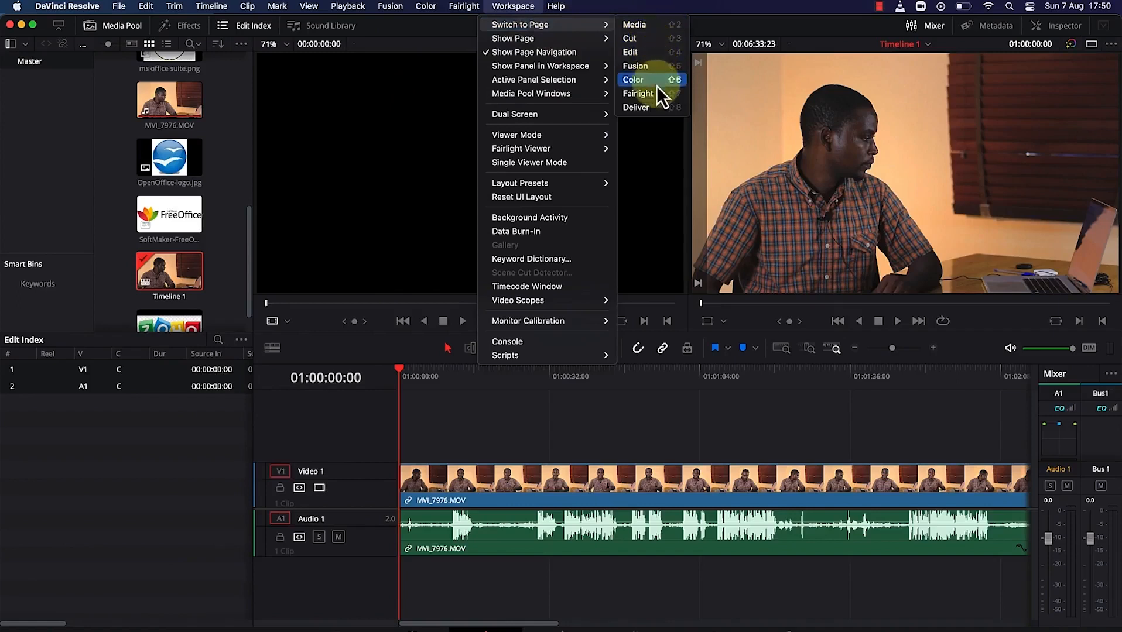
{"action": "left_click", "coordinate": [659, 13]}
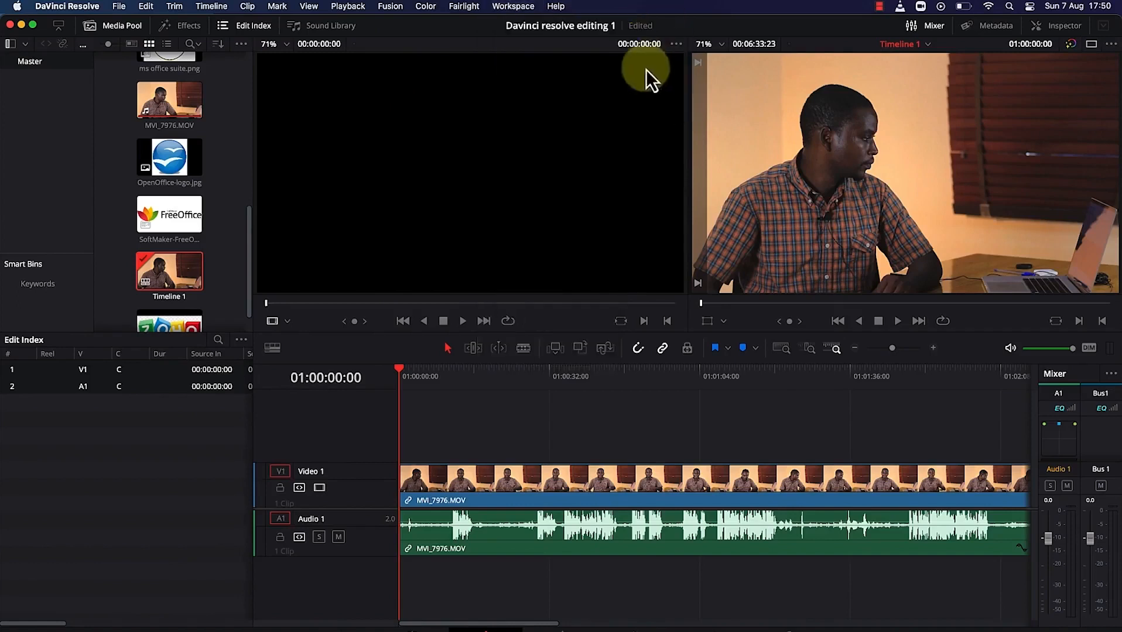
{"action": "left_click", "coordinate": [556, 6]}
{"action": "mouse_move", "coordinate": [510, 7]}
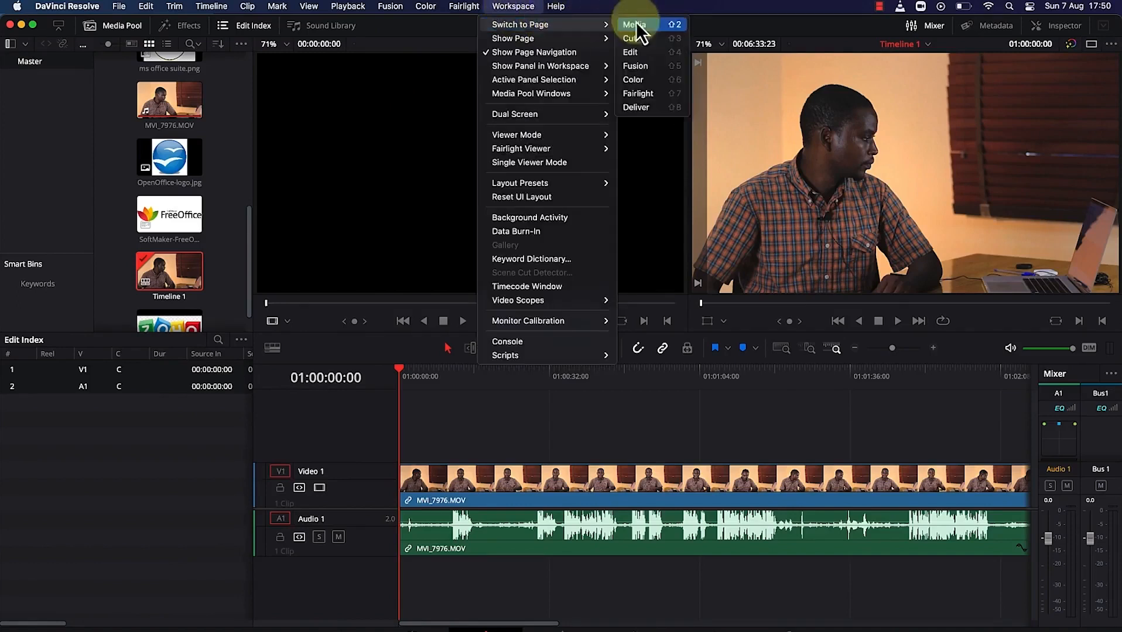
{"action": "left_click", "coordinate": [650, 10]}
{"action": "left_click", "coordinate": [513, 4]}
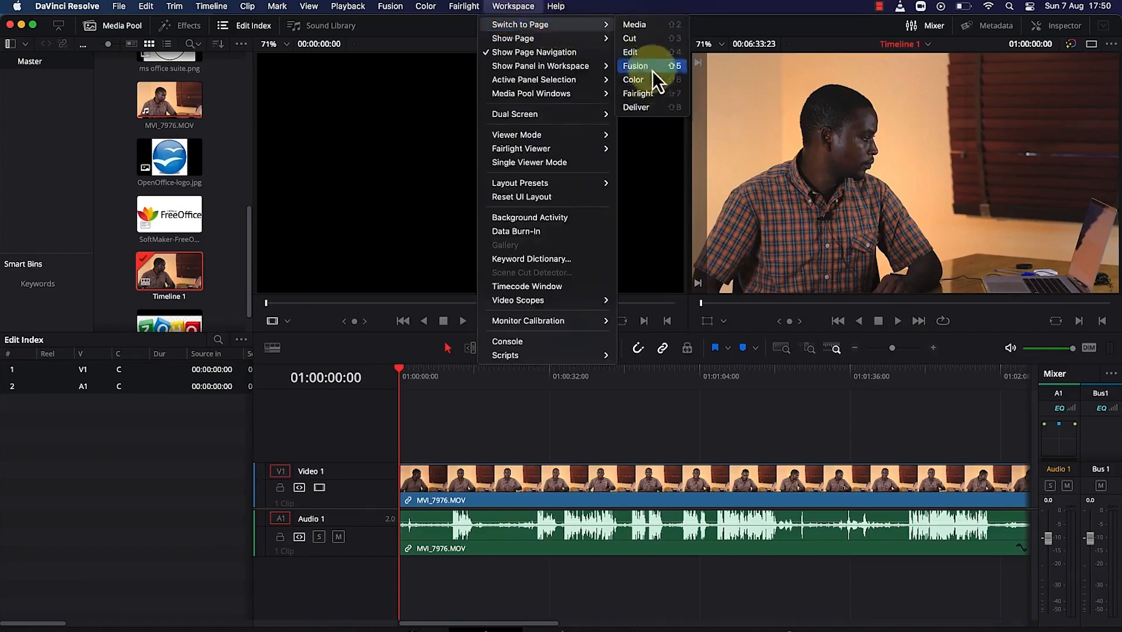
{"action": "left_click", "coordinate": [684, 1]}
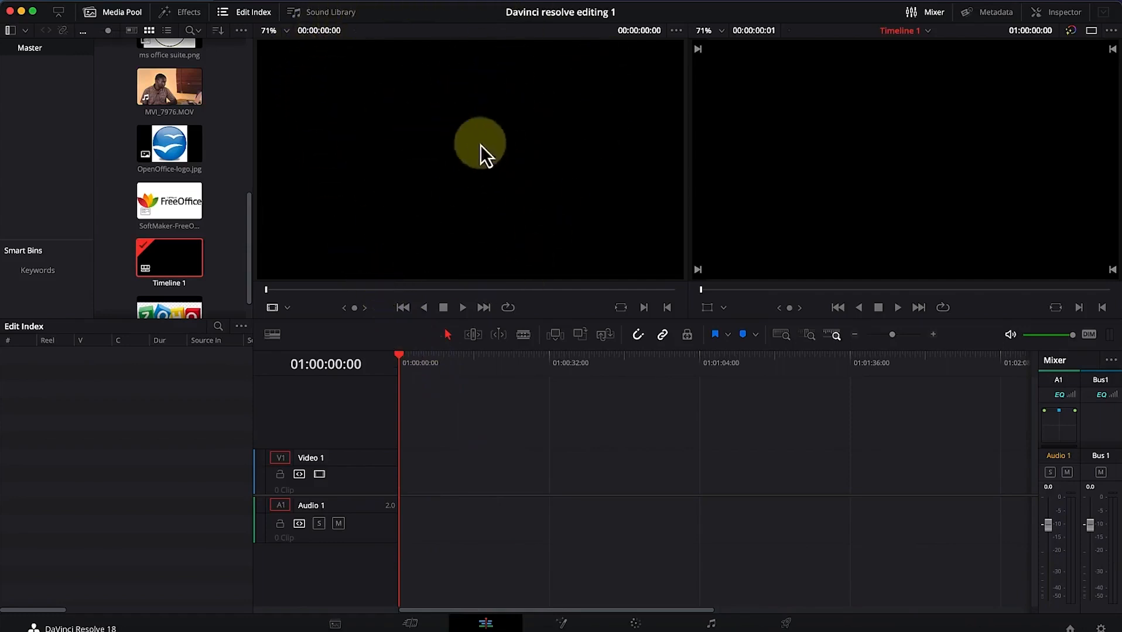
Mark MVI_7976.MOV in at 00:01:41:09 and out at 00:03:12:10 in the source viewer, and place that range at the start of Timeline 1.
{"action": "left_click", "coordinate": [186, 90]}
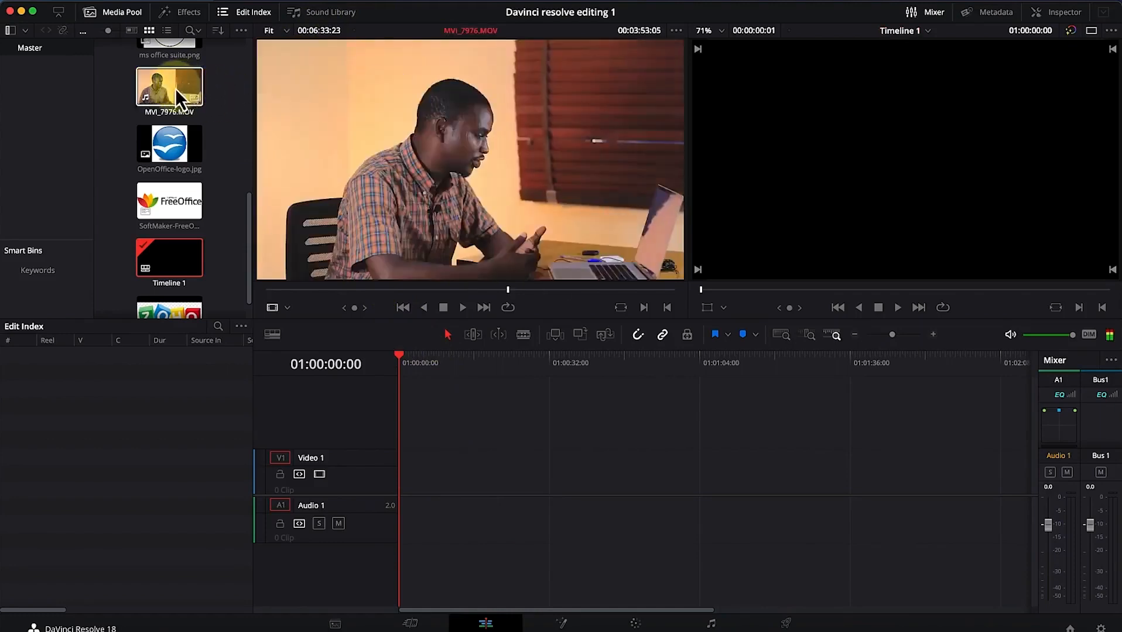
{"action": "left_click", "coordinate": [168, 88]}
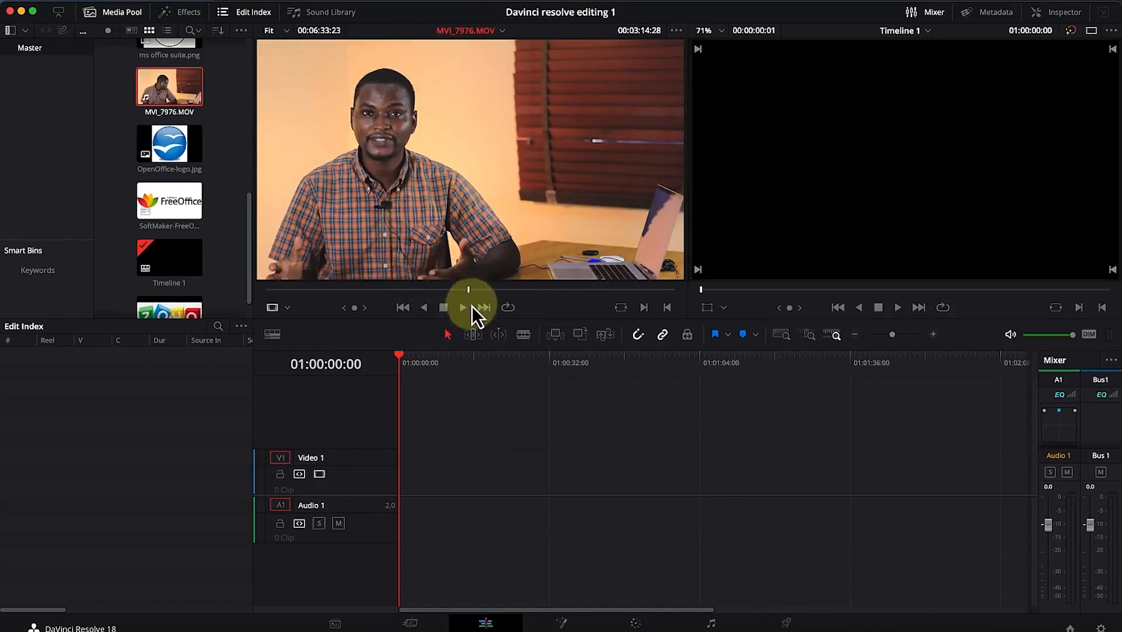
{"action": "left_click_drag", "start_coordinate": [468, 291], "coordinate": [371, 290]}
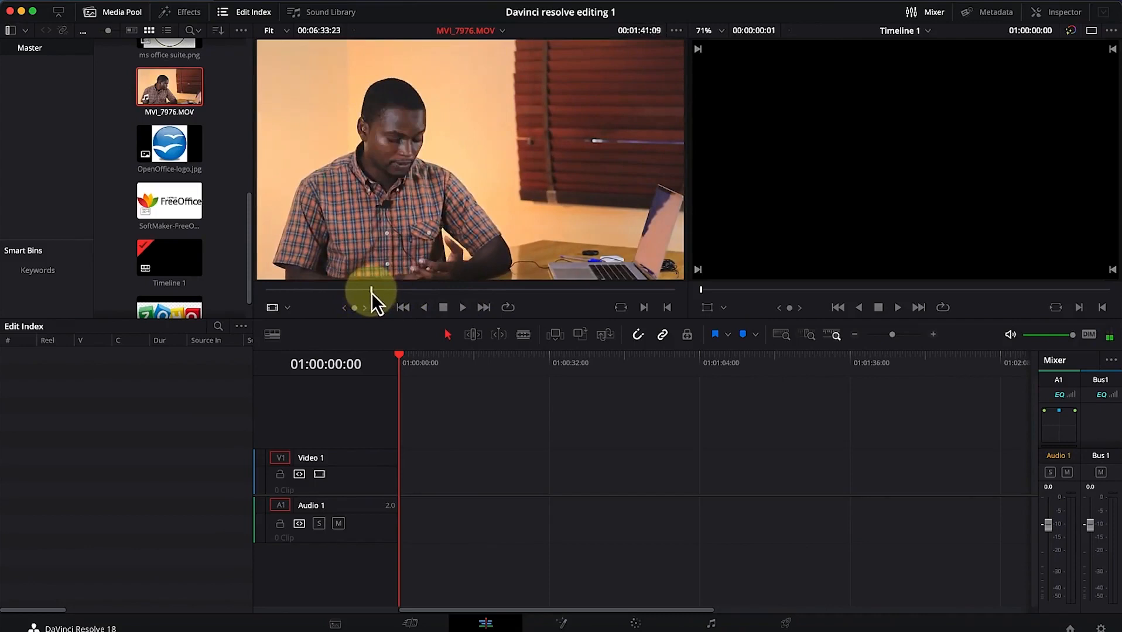
{"action": "key", "text": "i"}
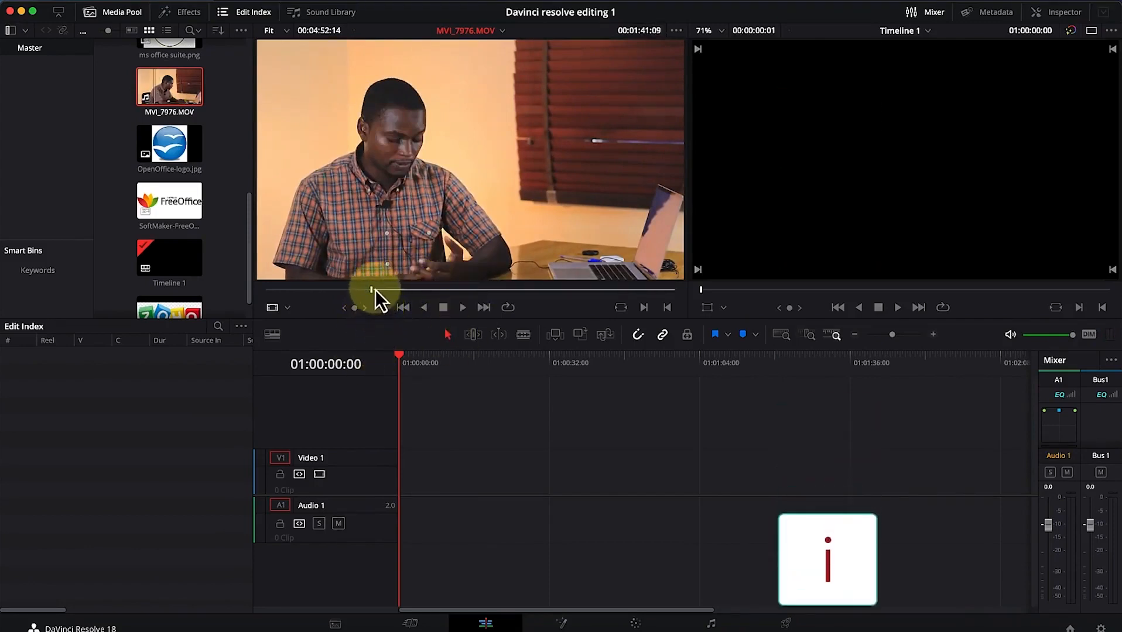
{"action": "left_click_drag", "start_coordinate": [371, 293], "coordinate": [466, 295]}
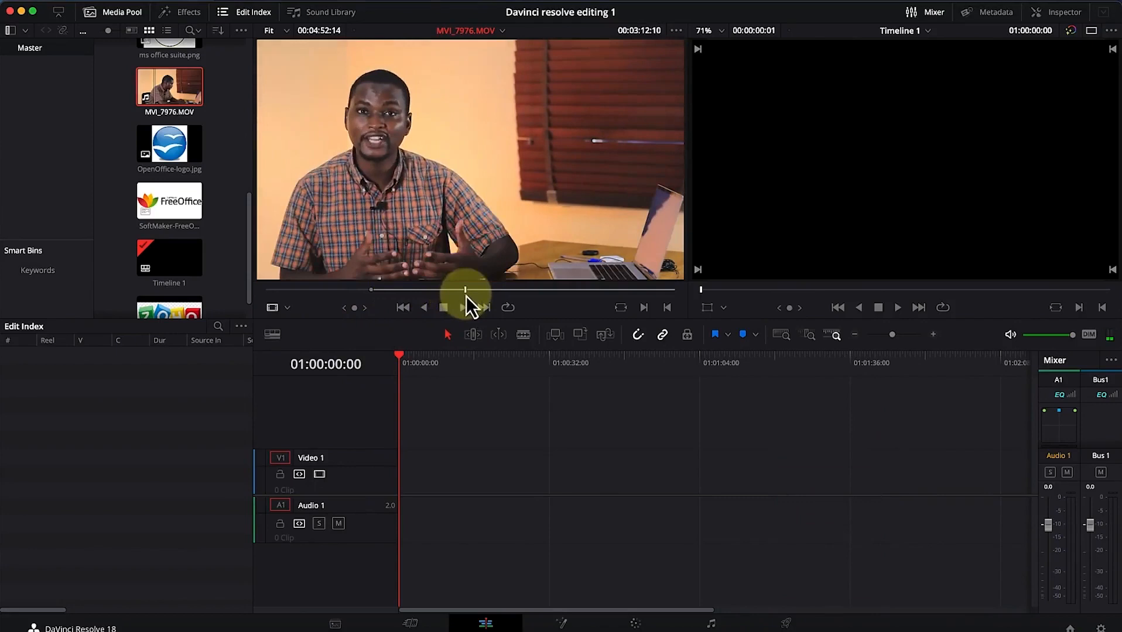
{"action": "key", "text": "o"}
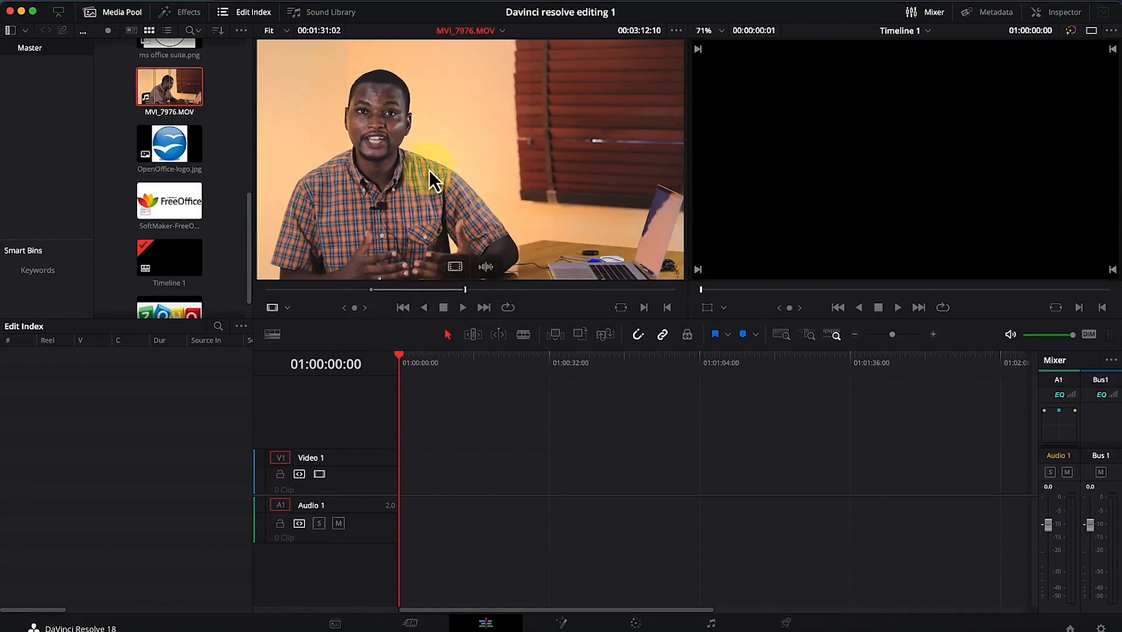
{"action": "left_click_drag", "start_coordinate": [429, 169], "coordinate": [400, 472]}
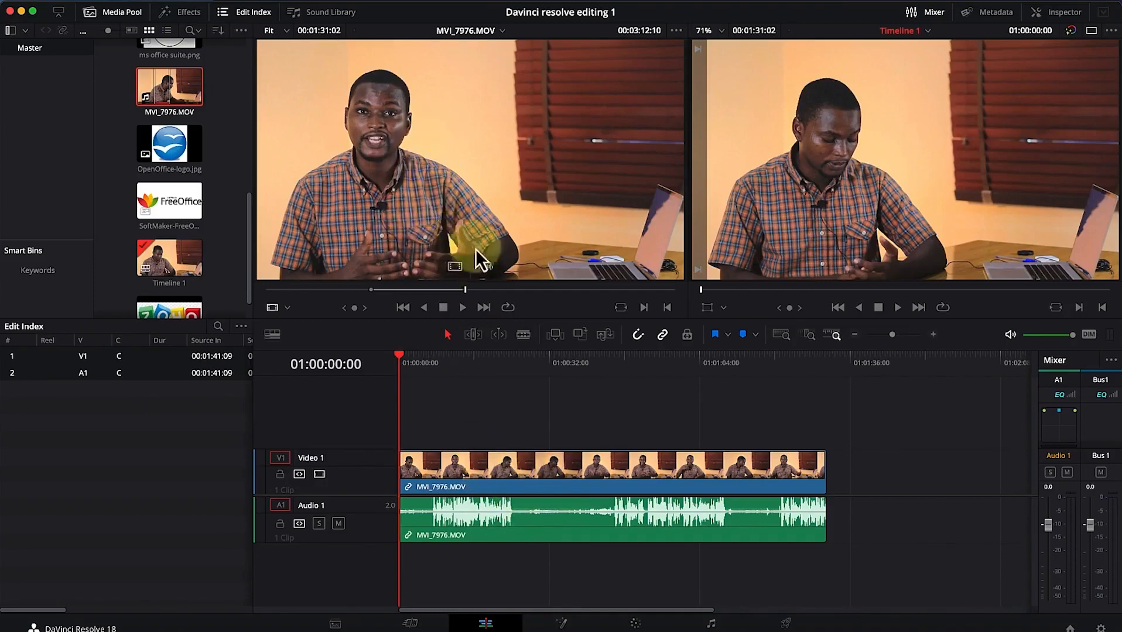
Add only the marked range's audio after the first clip on Audio 1, and only its video on Video 1 starting where that audio ends.
{"action": "left_click", "coordinate": [486, 269]}
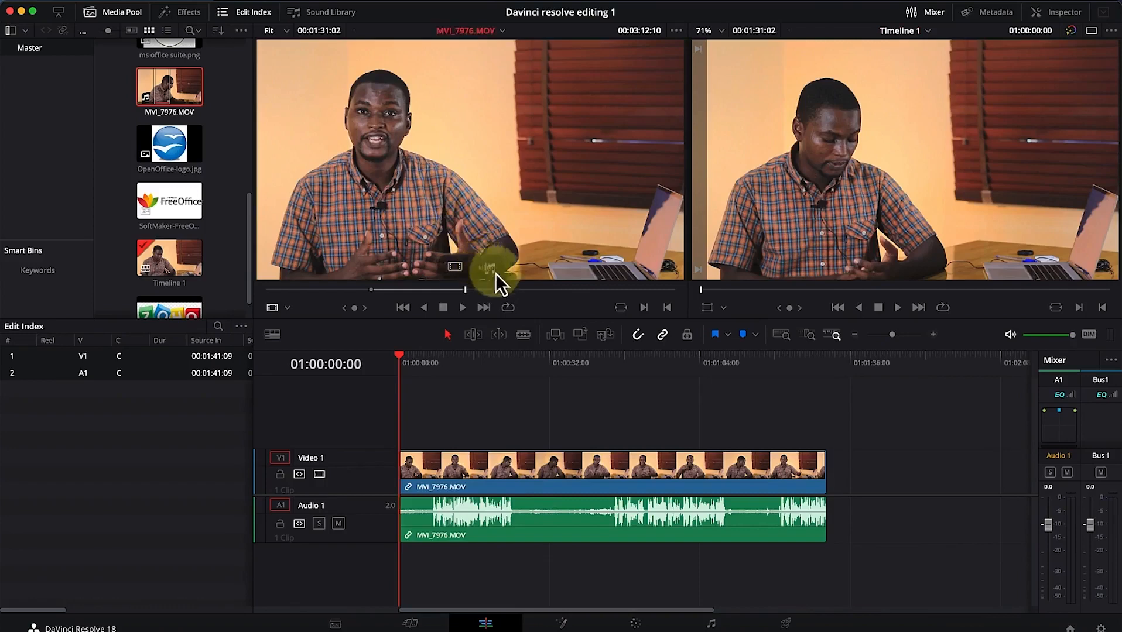
{"action": "left_click_drag", "start_coordinate": [559, 340], "coordinate": [839, 514]}
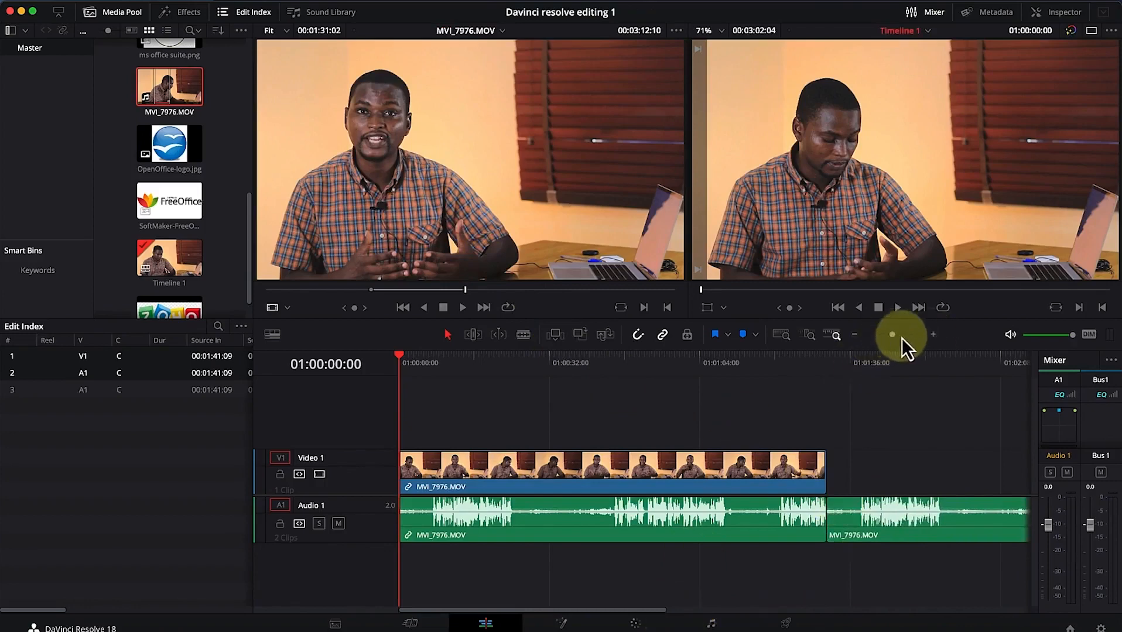
{"action": "left_click_drag", "start_coordinate": [893, 337], "coordinate": [884, 337]}
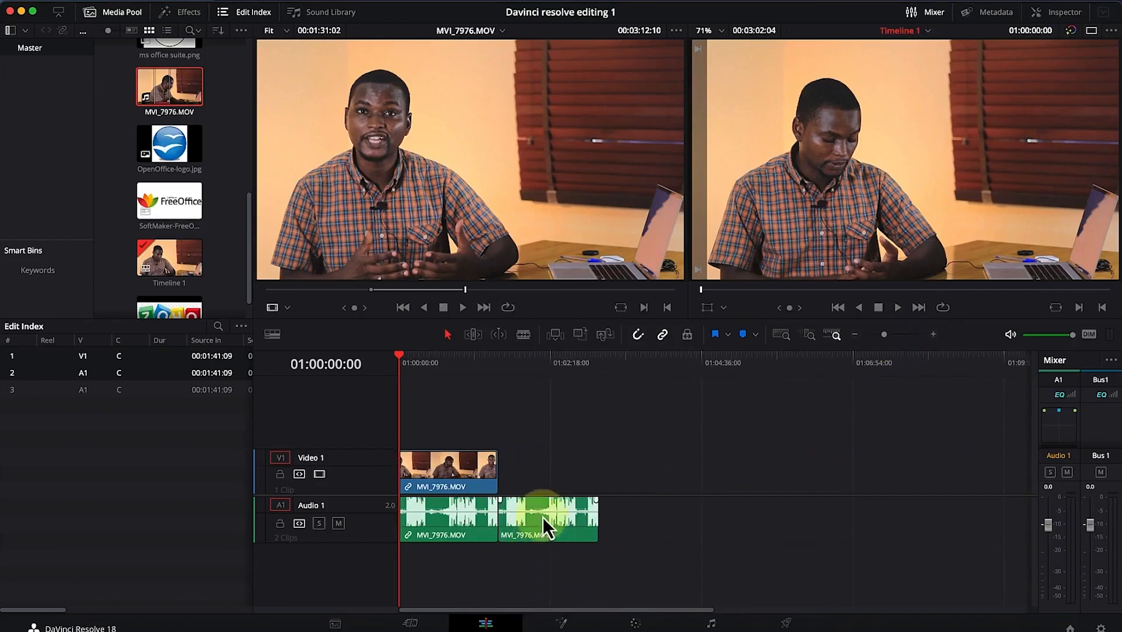
{"action": "mouse_move", "coordinate": [489, 239]}
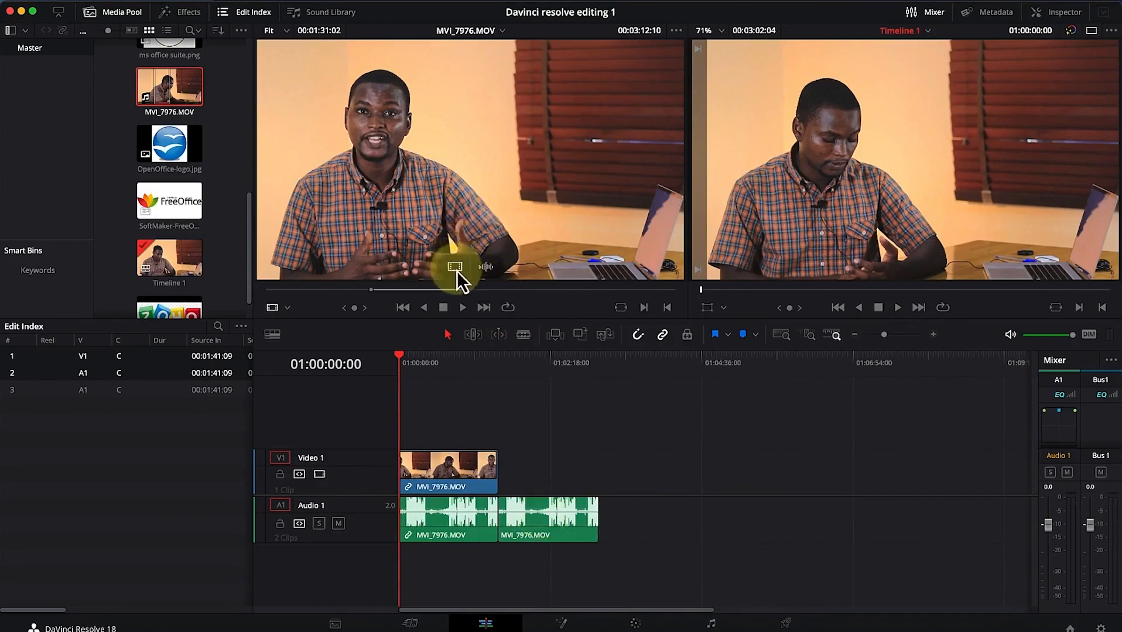
{"action": "left_click_drag", "start_coordinate": [456, 270], "coordinate": [667, 443]}
{"action": "left_click", "coordinate": [491, 227]}
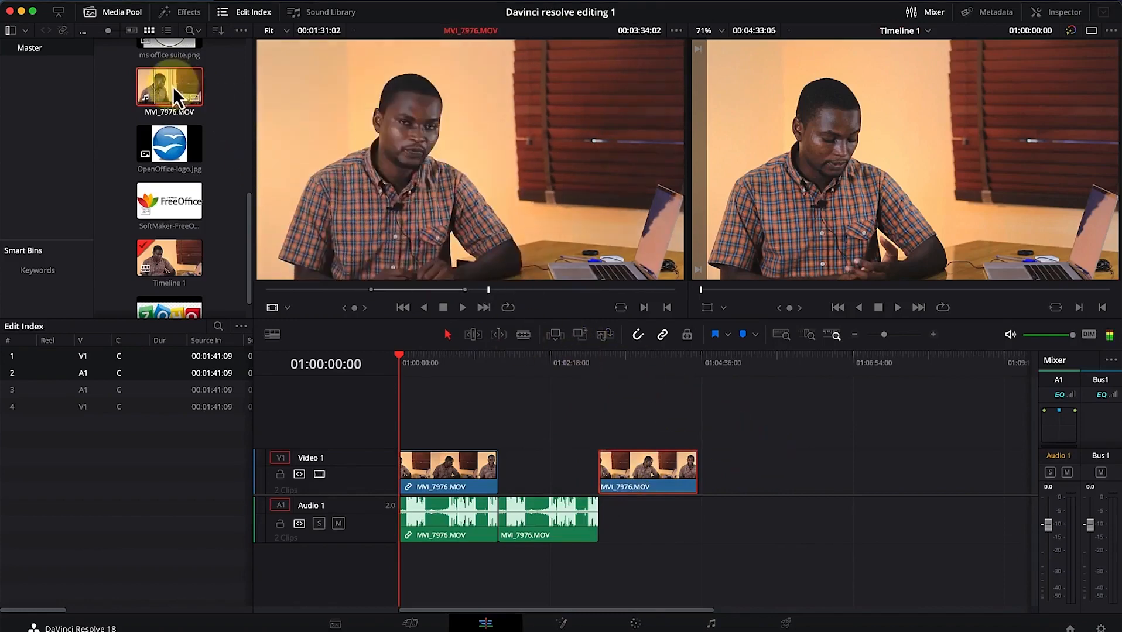
Place the full MVI_7976.MOV clip with its audio directly after the video-only clip on the timeline, and select it.
{"action": "left_click_drag", "start_coordinate": [168, 79], "coordinate": [712, 466]}
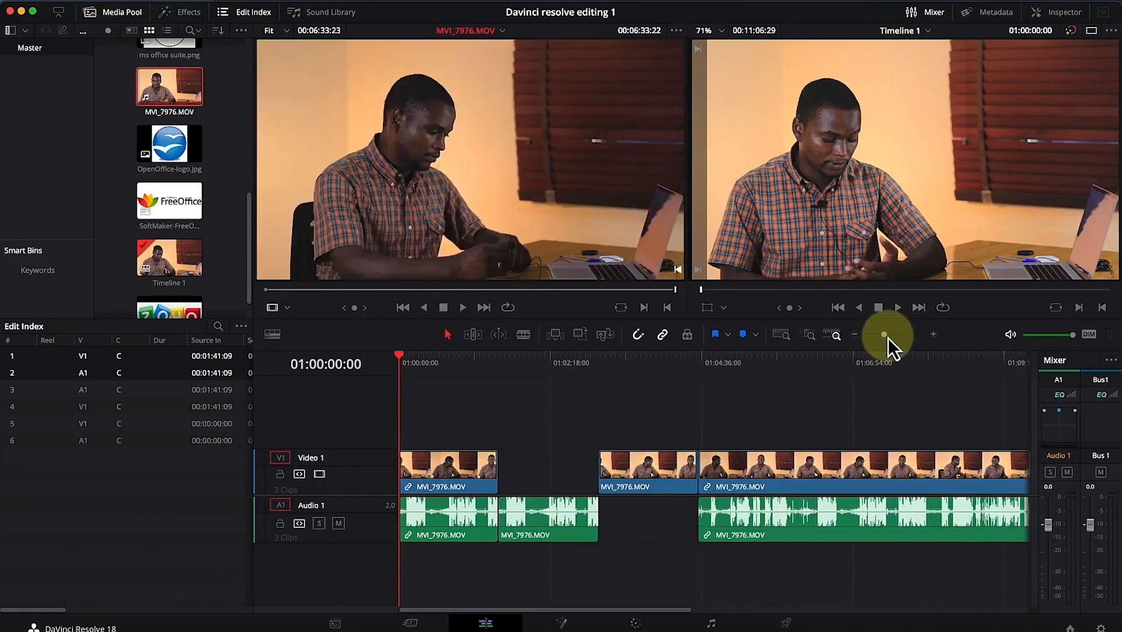
{"action": "left_click_drag", "start_coordinate": [886, 339], "coordinate": [877, 342]}
{"action": "left_click", "coordinate": [569, 473]}
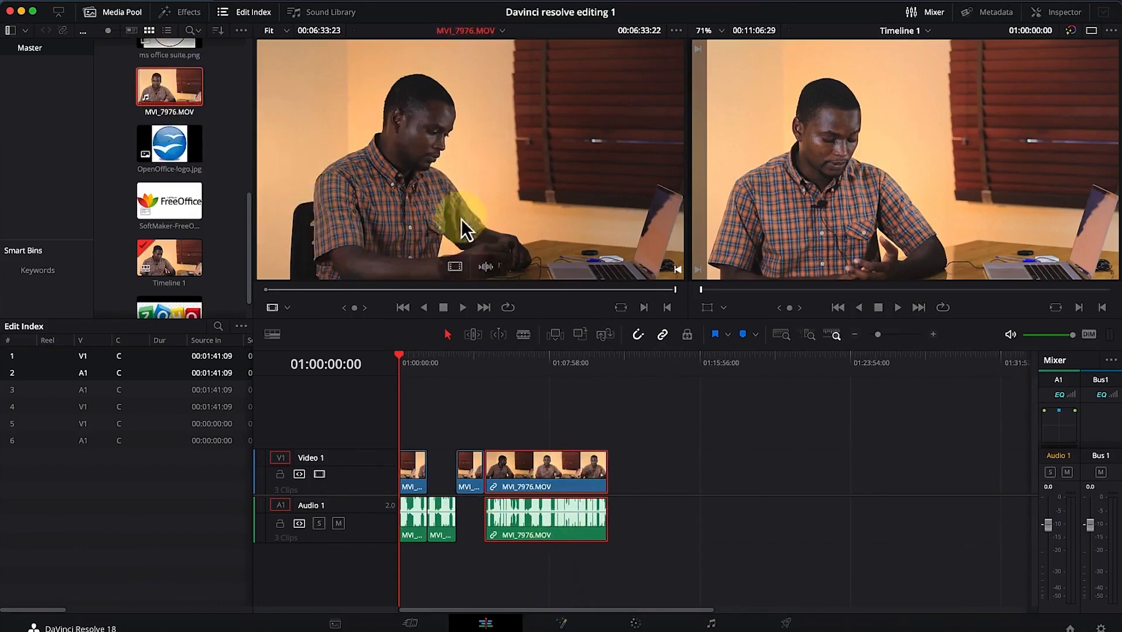
Move the playhead to 01:06:28:04 and append another full copy of MVI_7976.MOV at the end of the timeline.
{"action": "left_click_drag", "start_coordinate": [400, 354], "coordinate": [521, 403]}
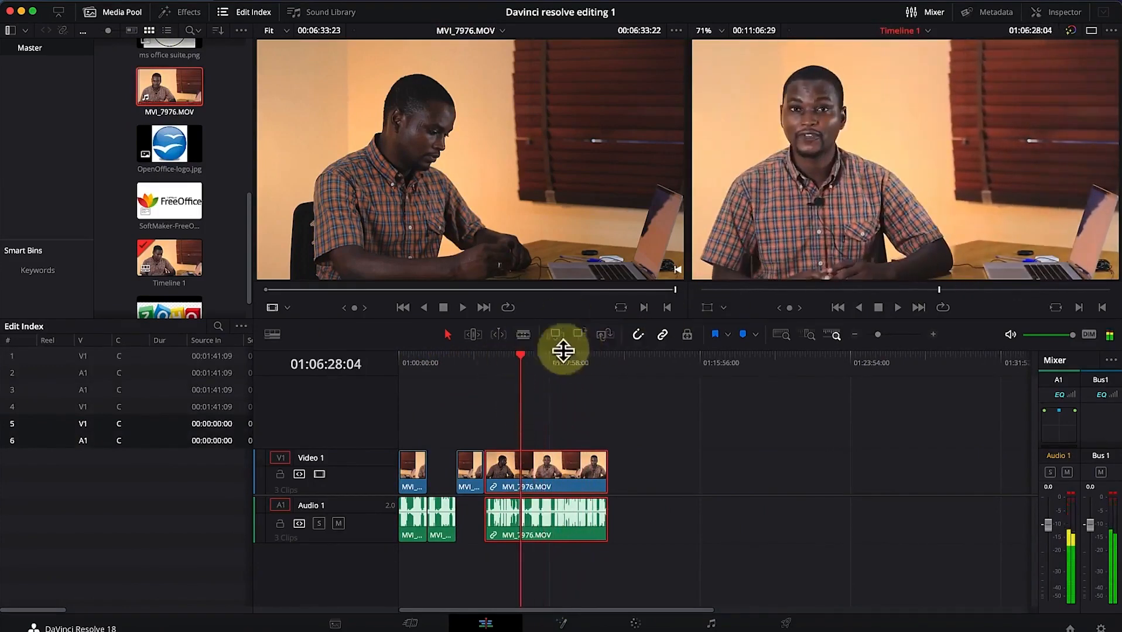
{"action": "left_click", "coordinate": [271, 111]}
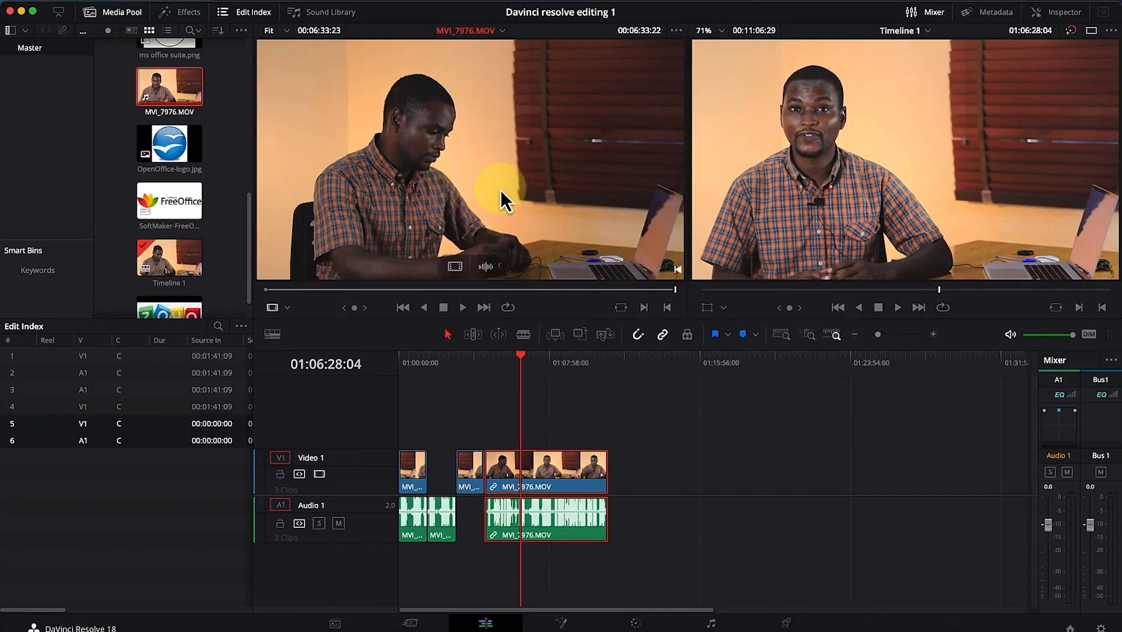
{"action": "left_click_drag", "start_coordinate": [464, 189], "coordinate": [1046, 210]}
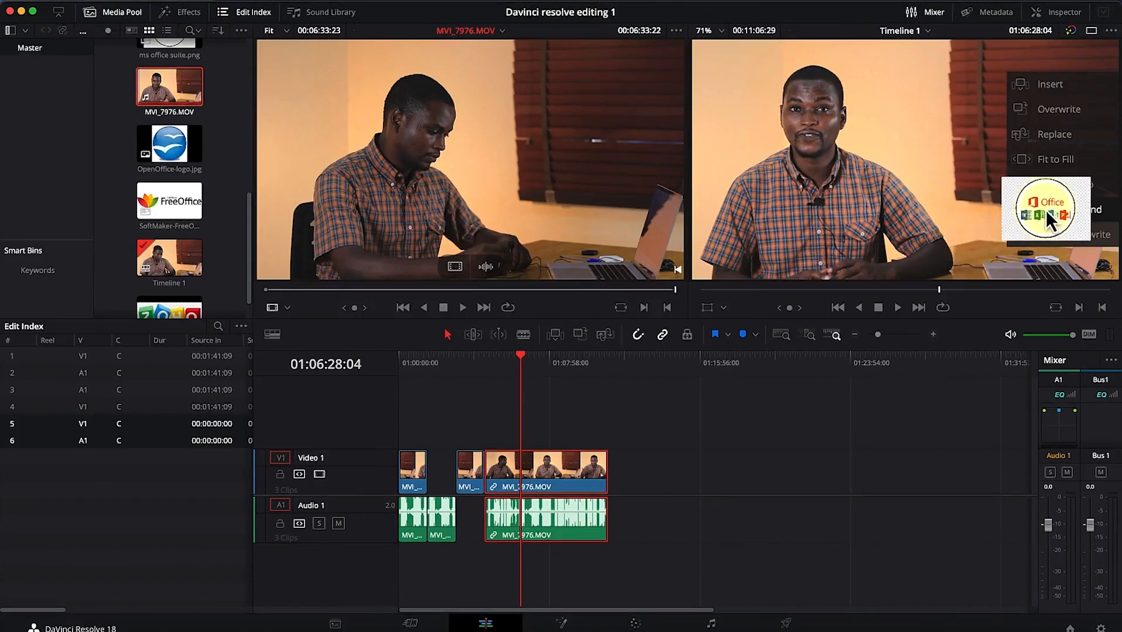
{"action": "left_click_drag", "start_coordinate": [1046, 211], "coordinate": [1045, 210]}
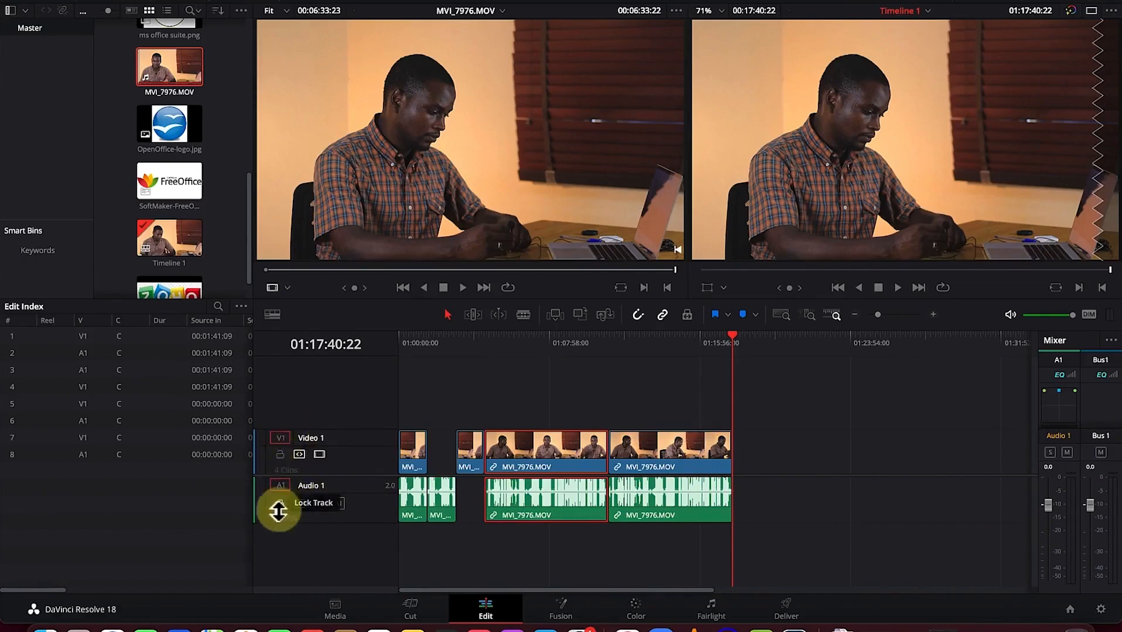
Try locking and disabling the Video 1 track, restoring it to unlocked and enabled.
{"action": "left_click", "coordinate": [280, 456]}
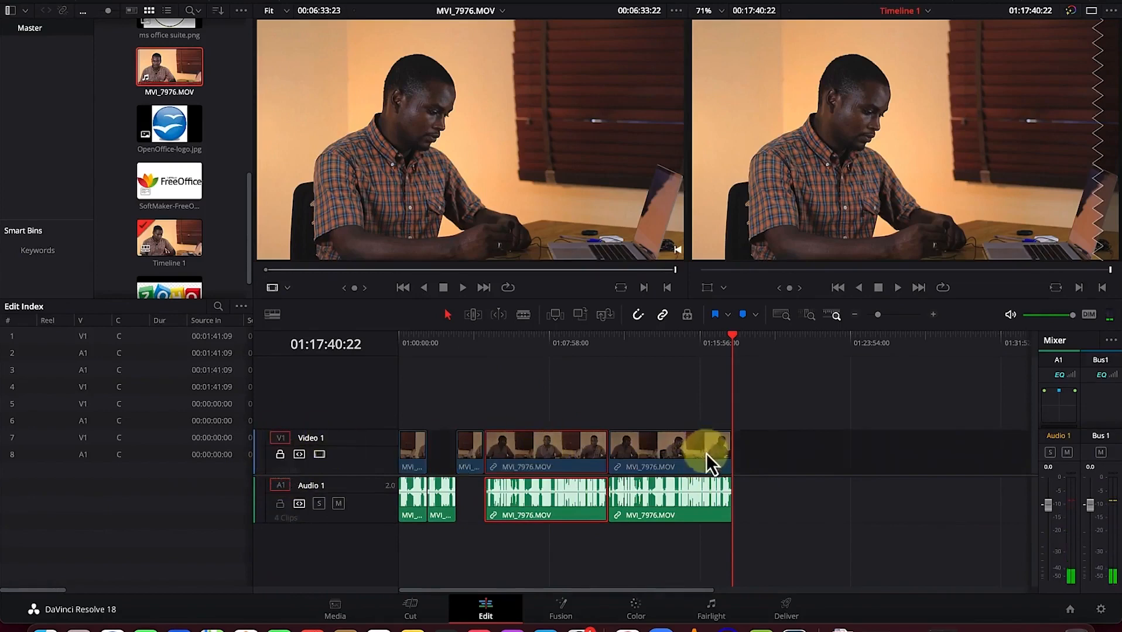
{"action": "left_click", "coordinate": [282, 456]}
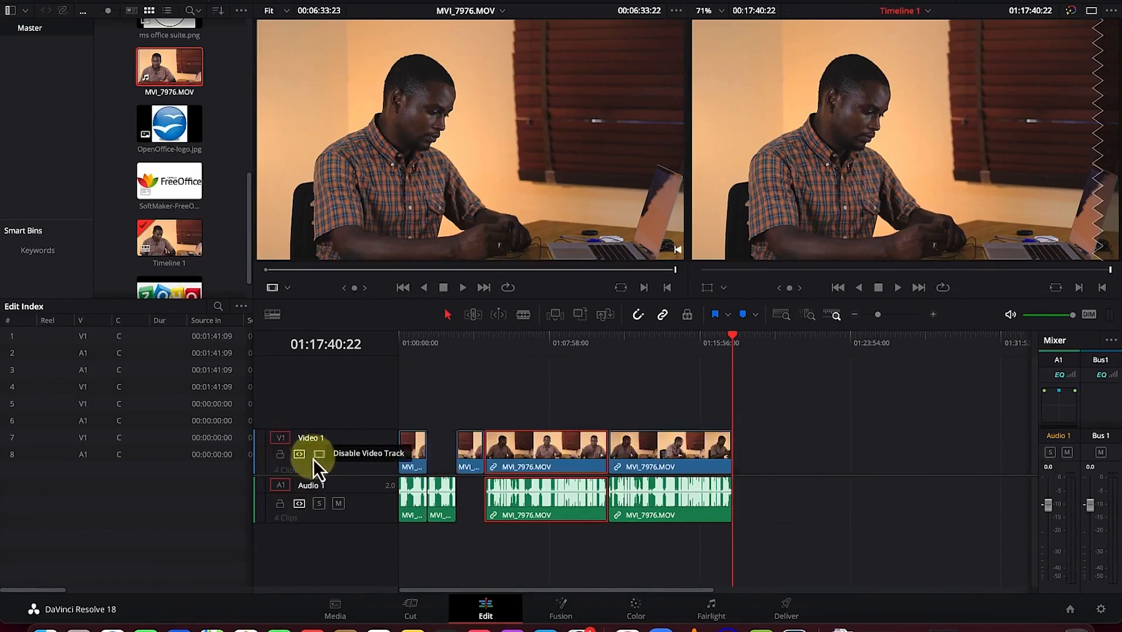
{"action": "left_click", "coordinate": [322, 455]}
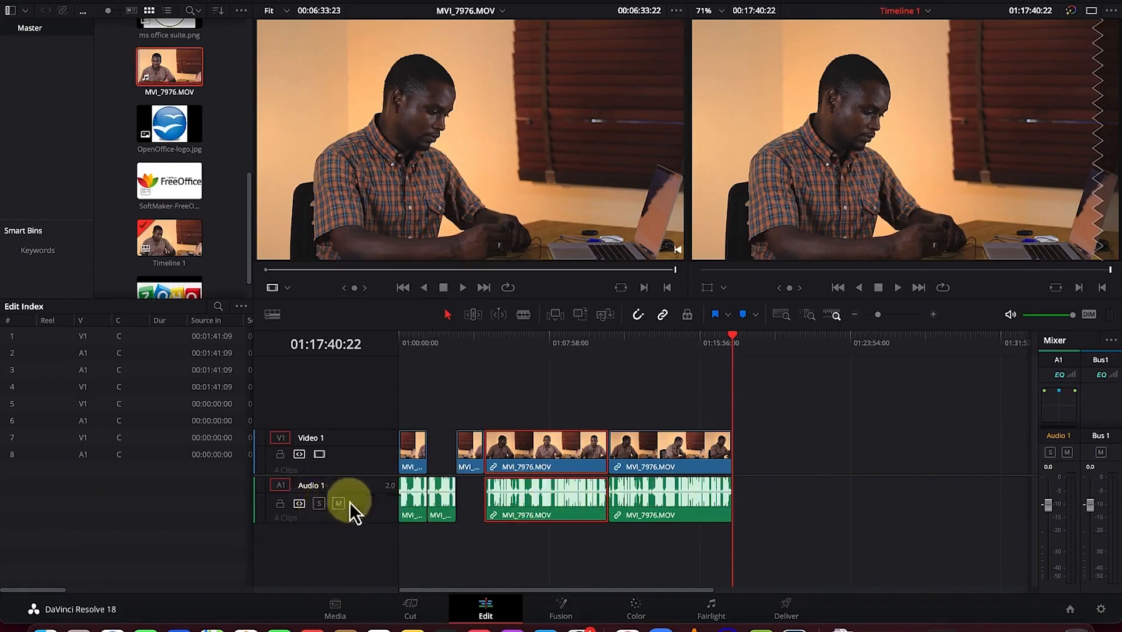
{"action": "right_click", "coordinate": [334, 543]}
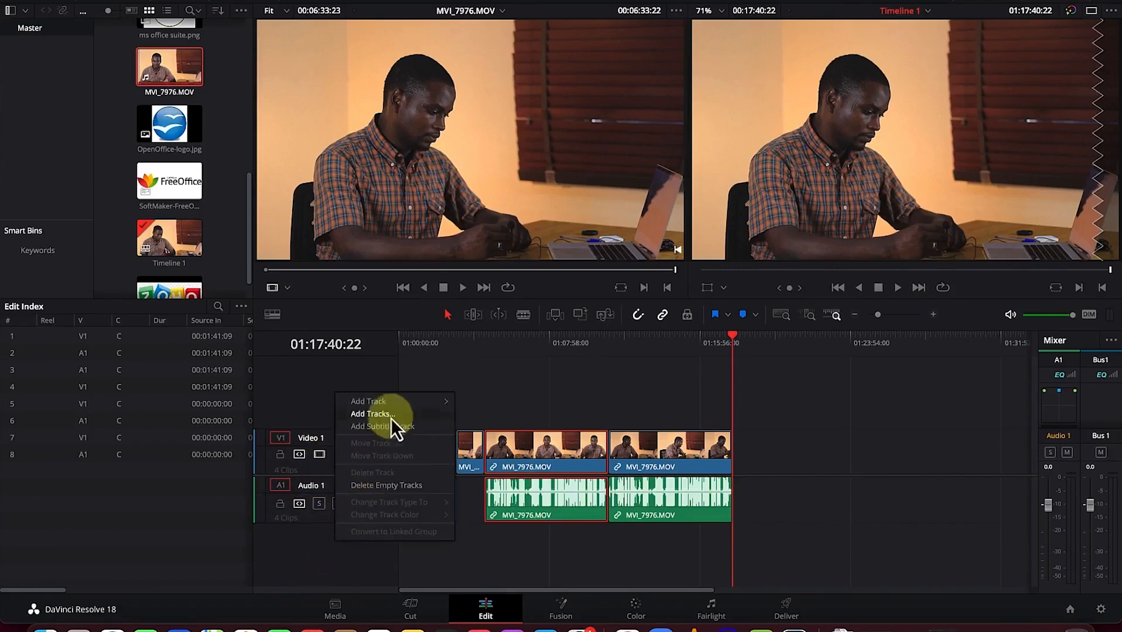
{"action": "mouse_move", "coordinate": [390, 399]}
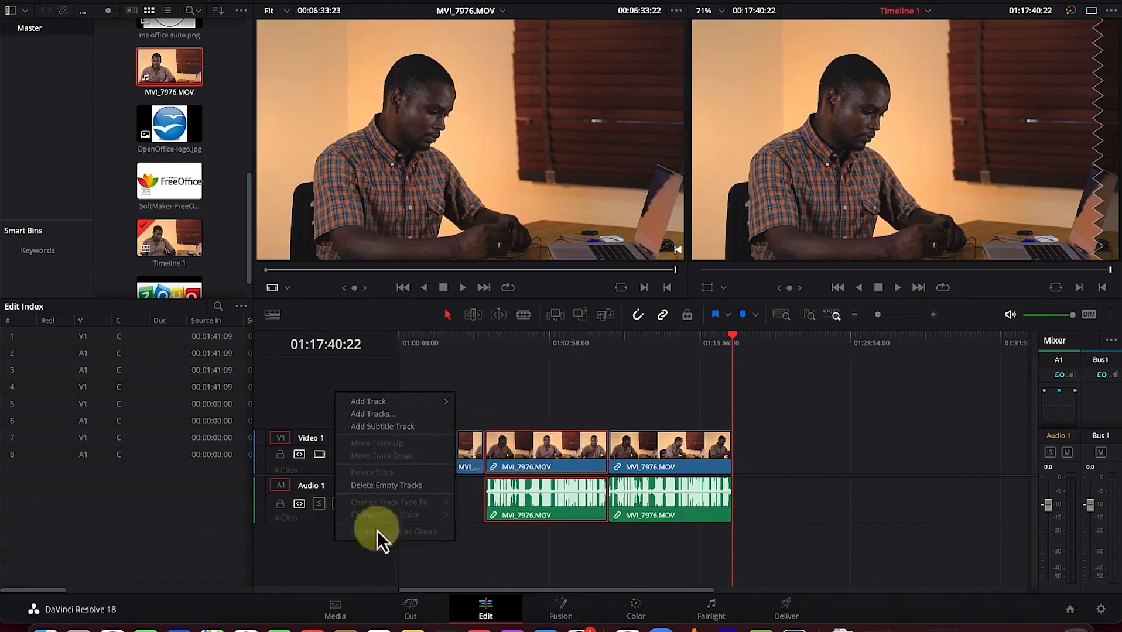
{"action": "left_click", "coordinate": [307, 567]}
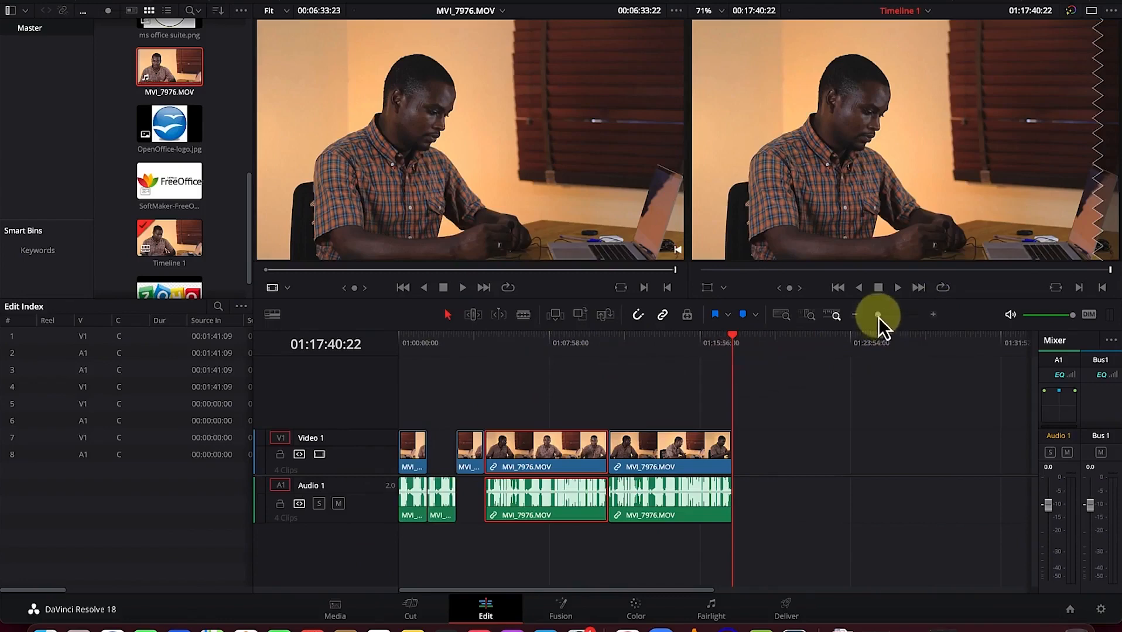
View the timeline in the full extent, detail and custom zoom modes, and move the playhead to 01:14:50:25.
{"action": "mouse_move", "coordinate": [878, 318]}
{"action": "left_mouse_down"}
{"action": "mouse_move", "coordinate": [888, 318]}
{"action": "mouse_move", "coordinate": [854, 317]}
{"action": "mouse_move", "coordinate": [879, 315]}
{"action": "left_mouse_up"}
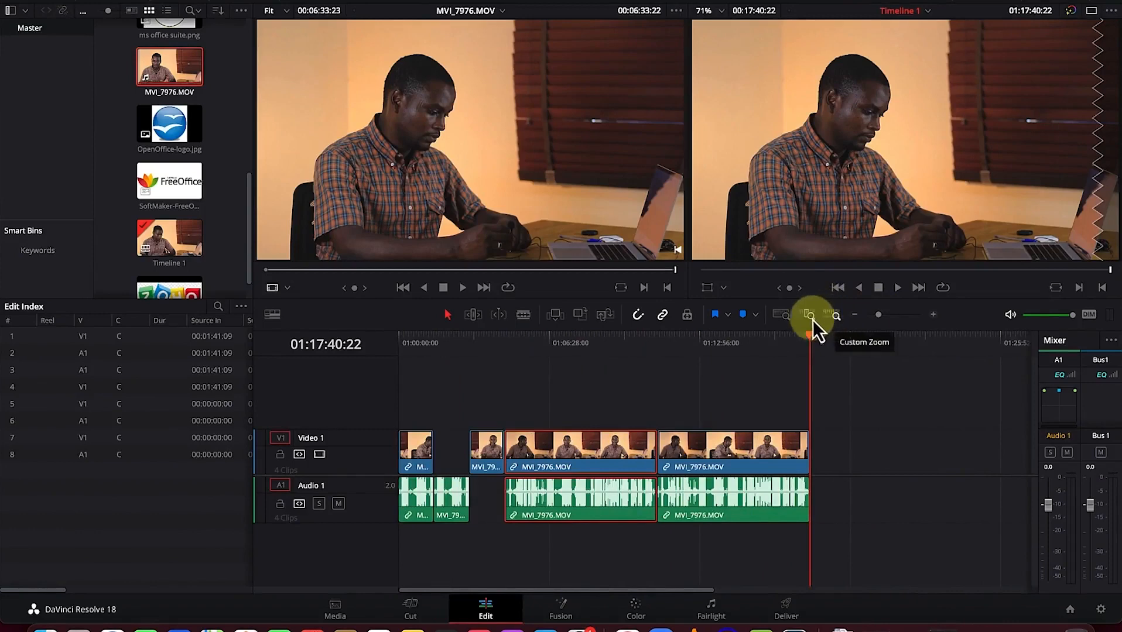
{"action": "left_click", "coordinate": [780, 316]}
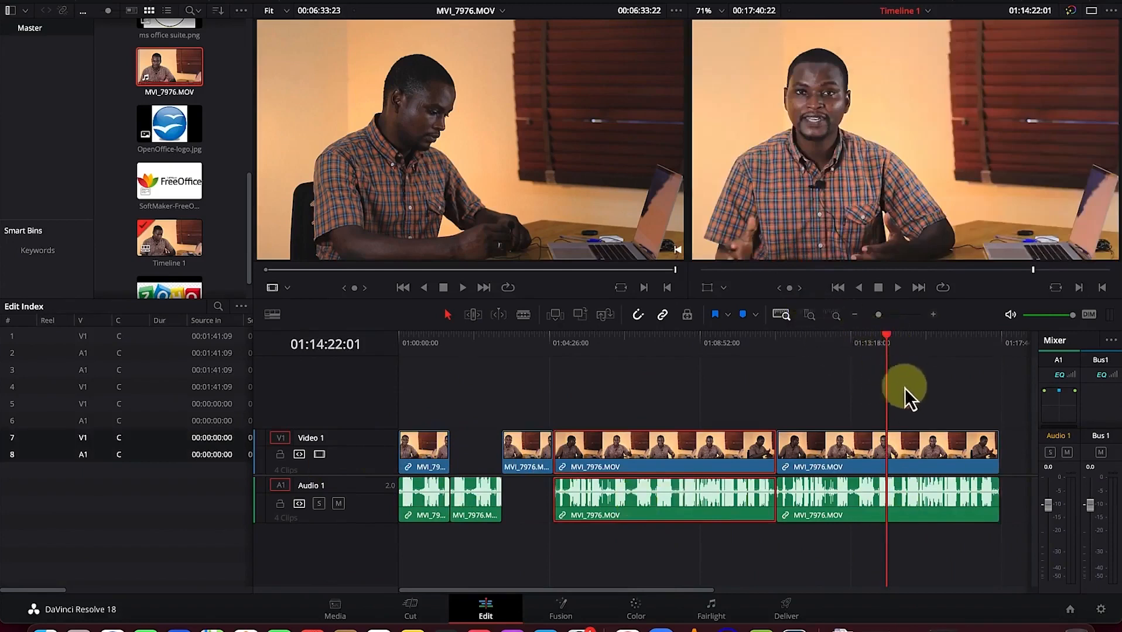
{"action": "left_click", "coordinate": [809, 316]}
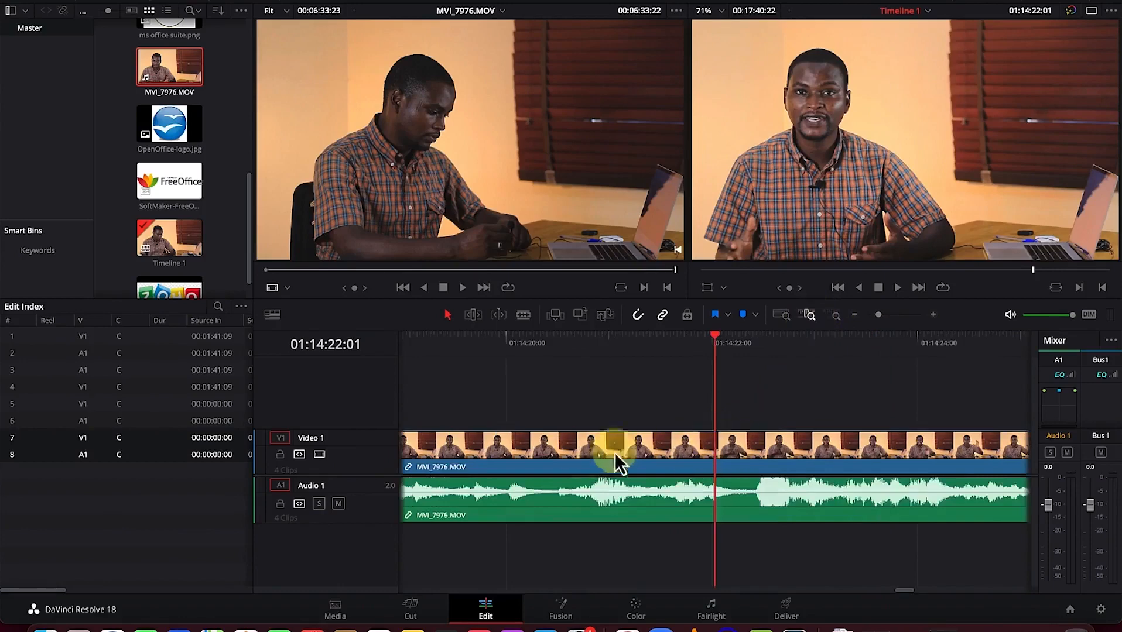
{"action": "left_click_drag", "start_coordinate": [715, 337], "coordinate": [697, 364]}
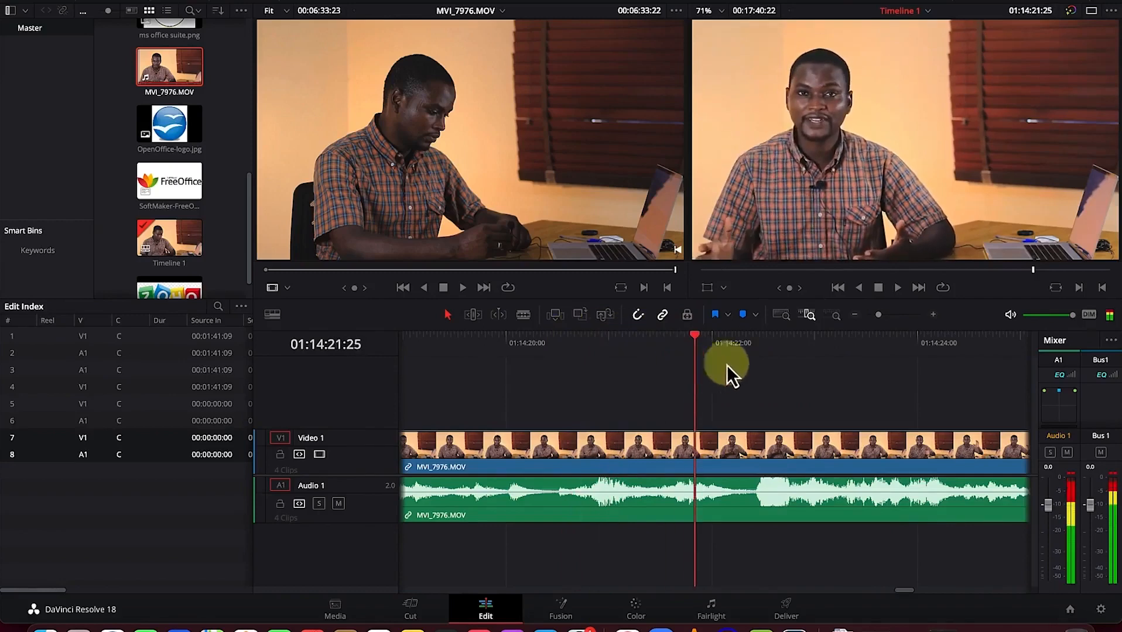
{"action": "left_click", "coordinate": [833, 317]}
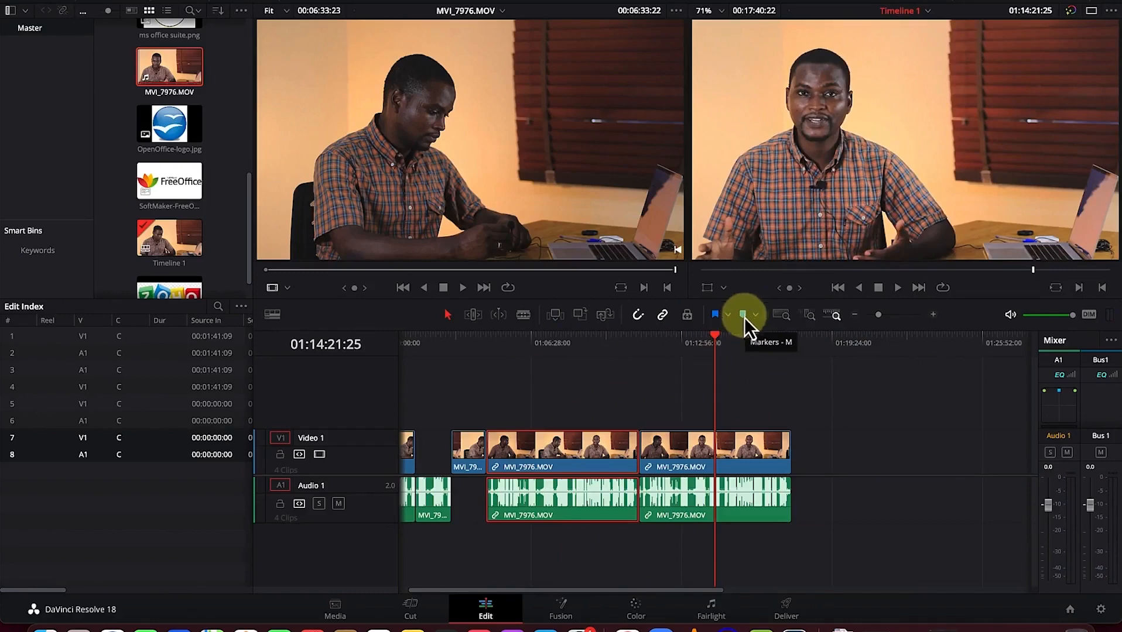
{"action": "mouse_move", "coordinate": [717, 337]}
{"action": "left_mouse_down"}
{"action": "mouse_move", "coordinate": [746, 343]}
{"action": "mouse_move", "coordinate": [725, 346]}
{"action": "left_mouse_up"}
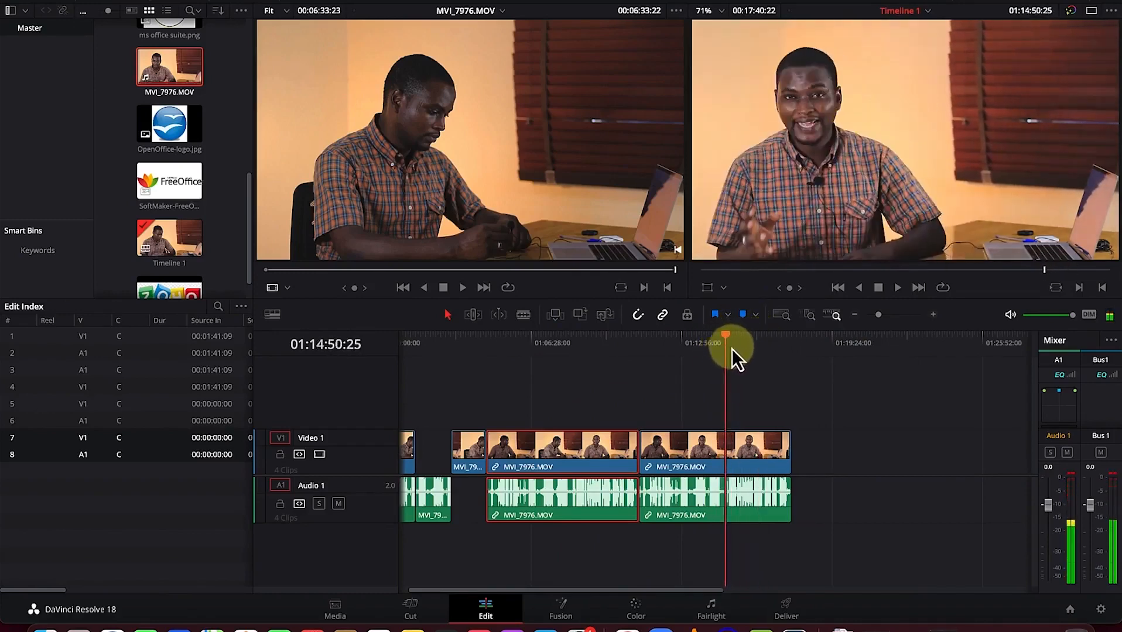
Add a timeline marker at 01:14:50:25 with the note "Colour, Text" and set its colour to pink.
{"action": "left_click", "coordinate": [745, 317]}
{"action": "mouse_move", "coordinate": [726, 351]}
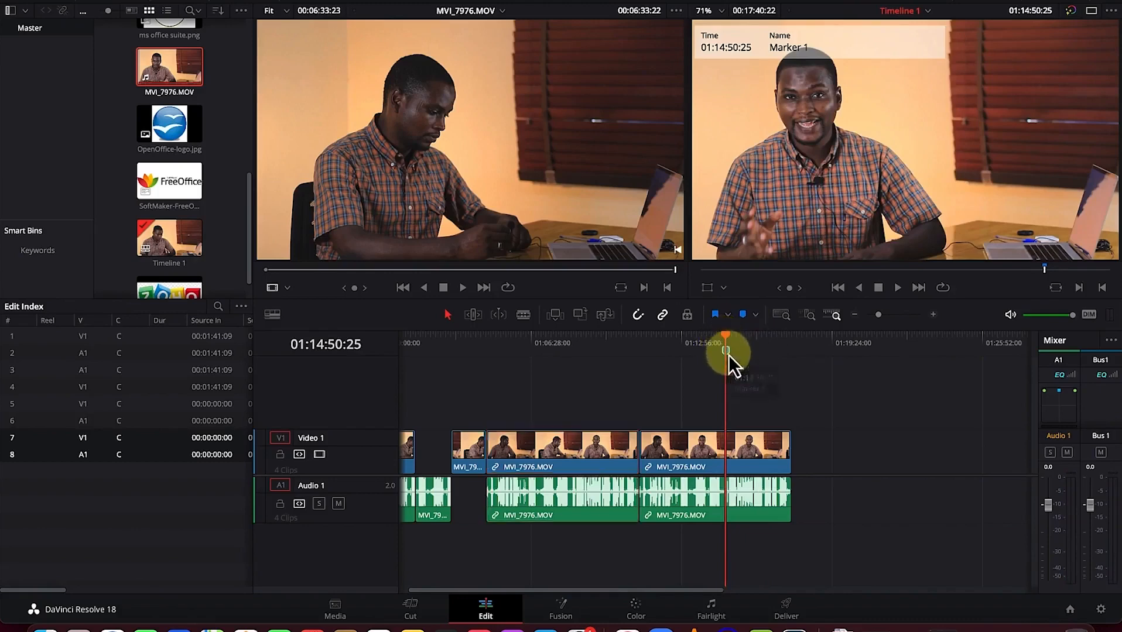
{"action": "double_click", "coordinate": [727, 353]}
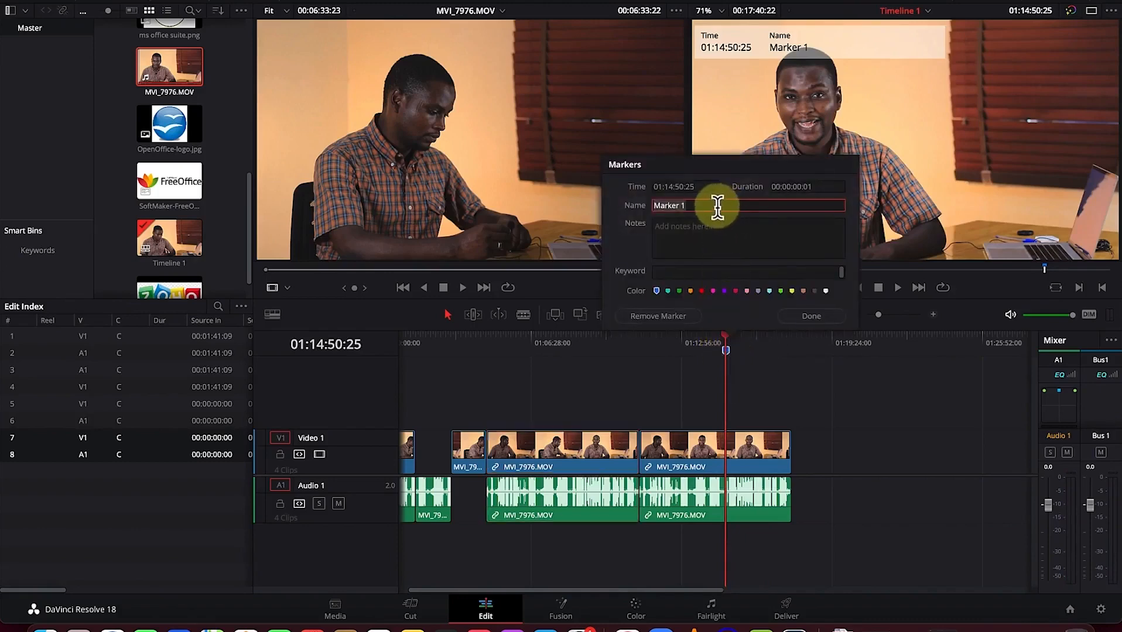
{"action": "left_click", "coordinate": [731, 233]}
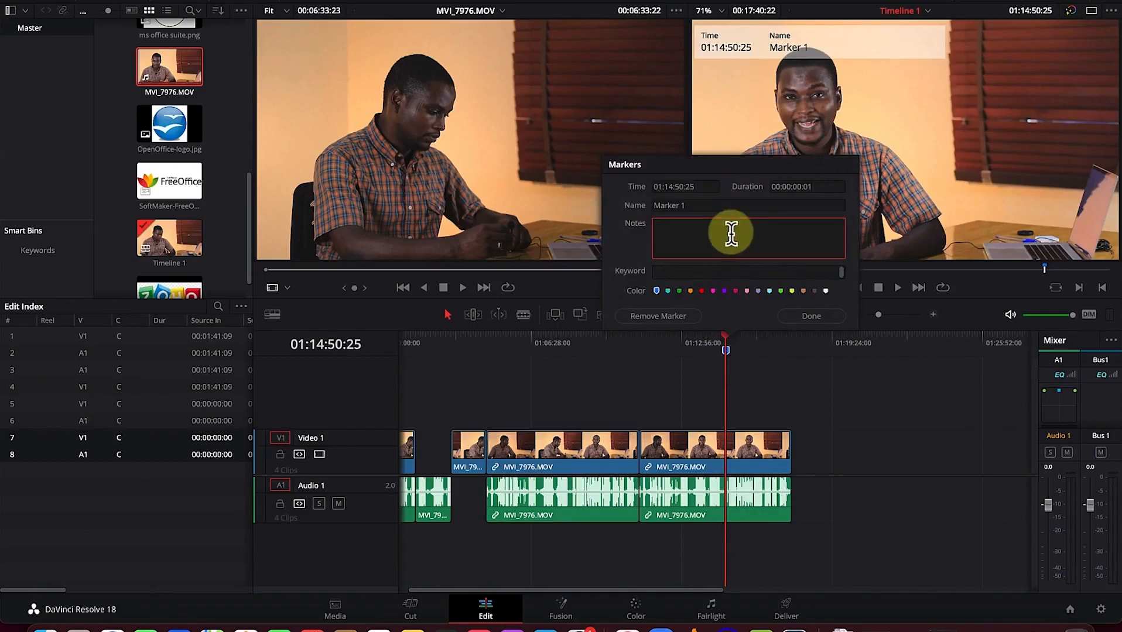
{"action": "type", "text": "Colour, Text"}
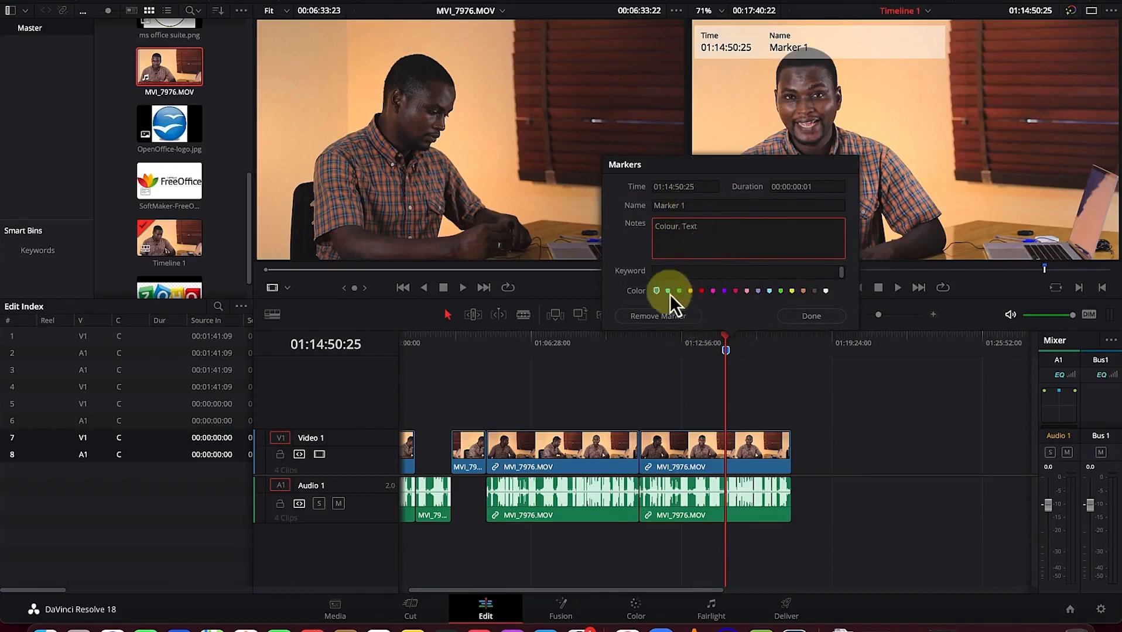
{"action": "left_click", "coordinate": [713, 291]}
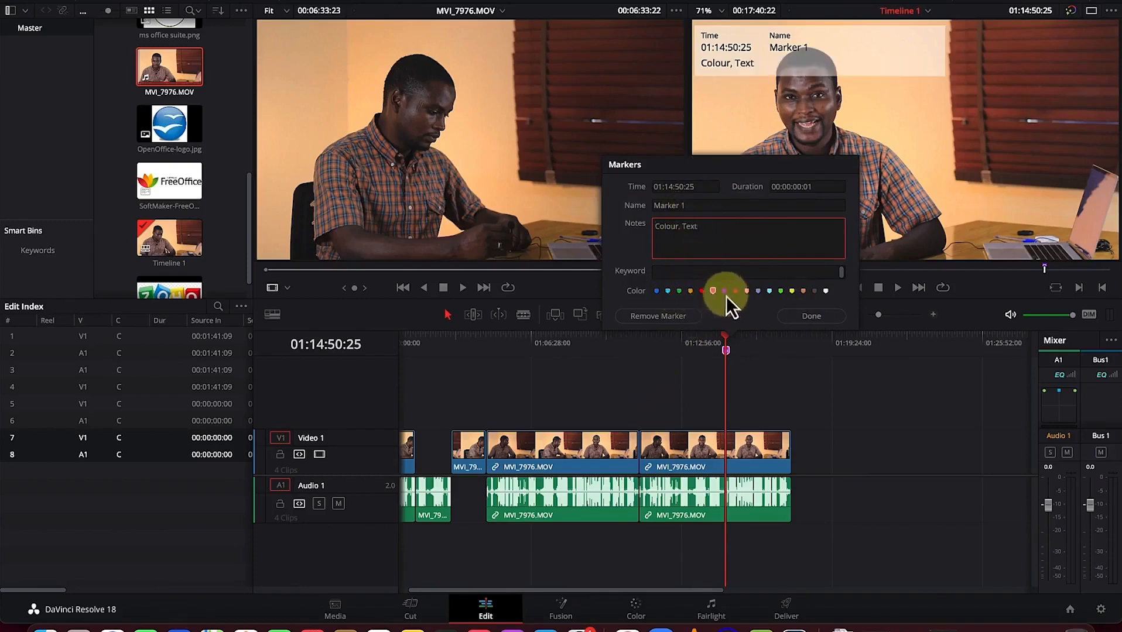
{"action": "left_click", "coordinate": [819, 318]}
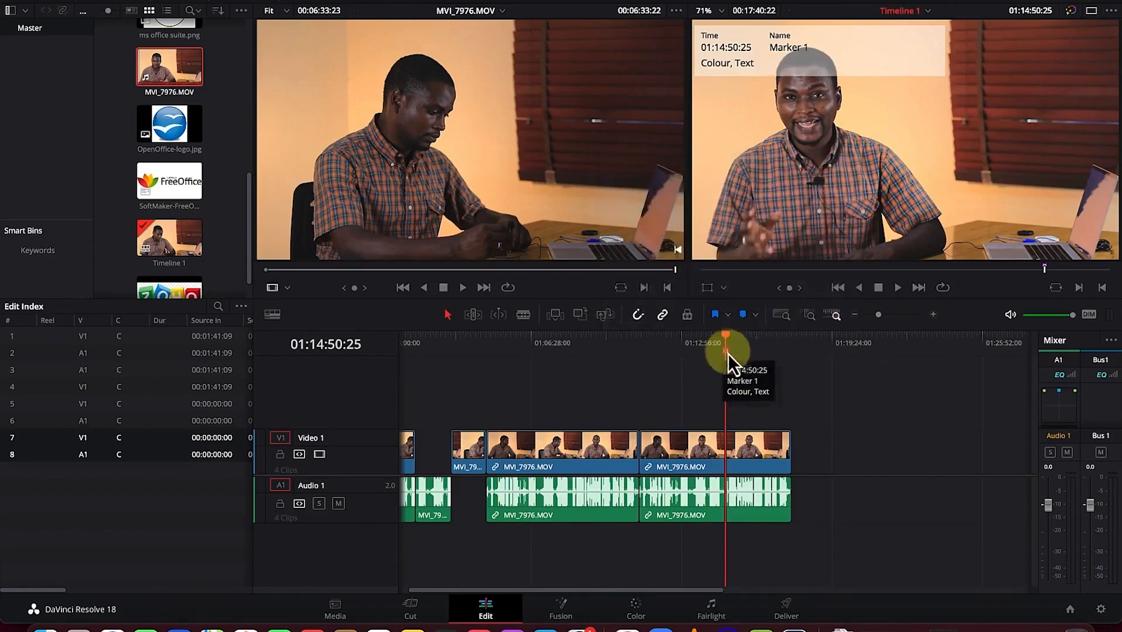
Try flagging the last MVI_7976.MOV clip on the timeline in blue, open the flag's details and remove the flag.
{"action": "mouse_move", "coordinate": [727, 337]}
{"action": "left_mouse_down"}
{"action": "mouse_move", "coordinate": [684, 335]}
{"action": "mouse_move", "coordinate": [723, 335]}
{"action": "mouse_move", "coordinate": [694, 339]}
{"action": "left_mouse_up"}
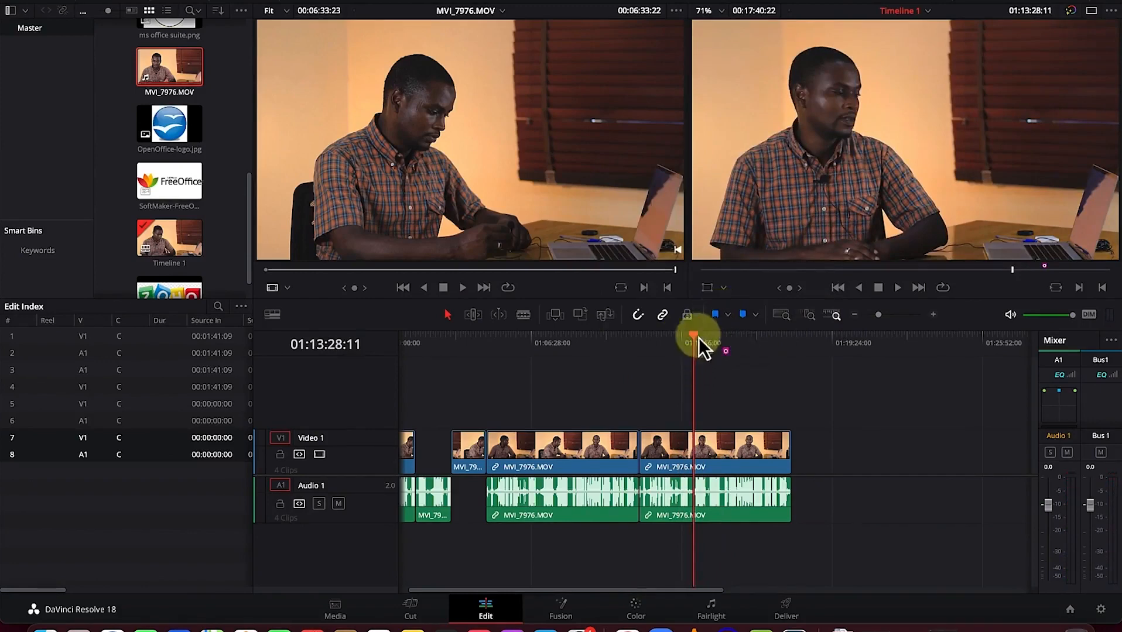
{"action": "left_click", "coordinate": [720, 457]}
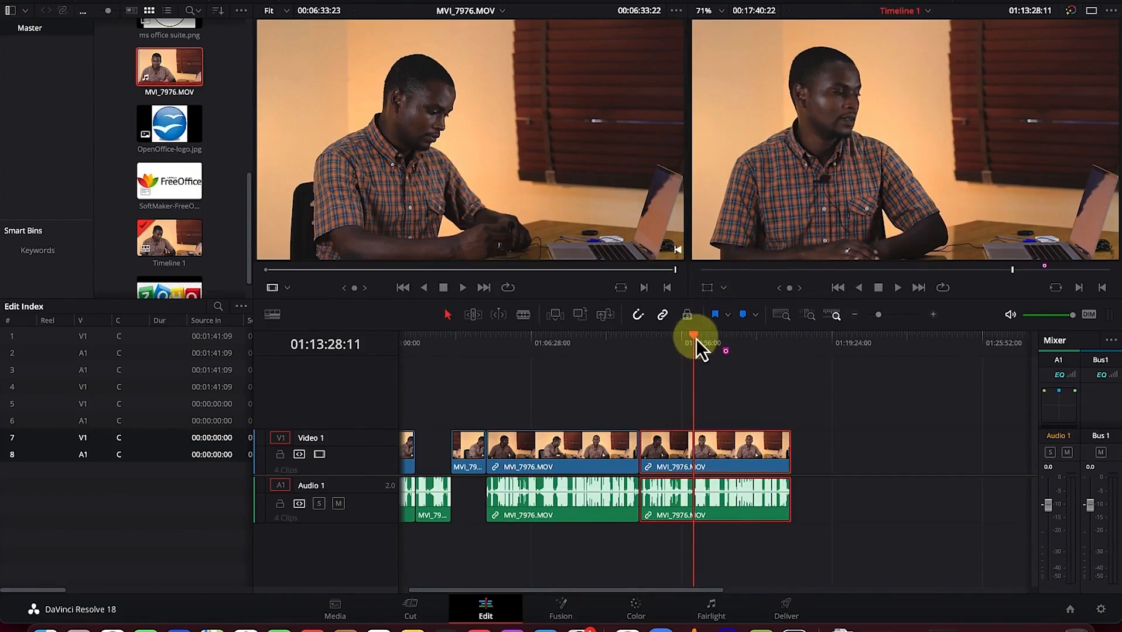
{"action": "left_click", "coordinate": [720, 316]}
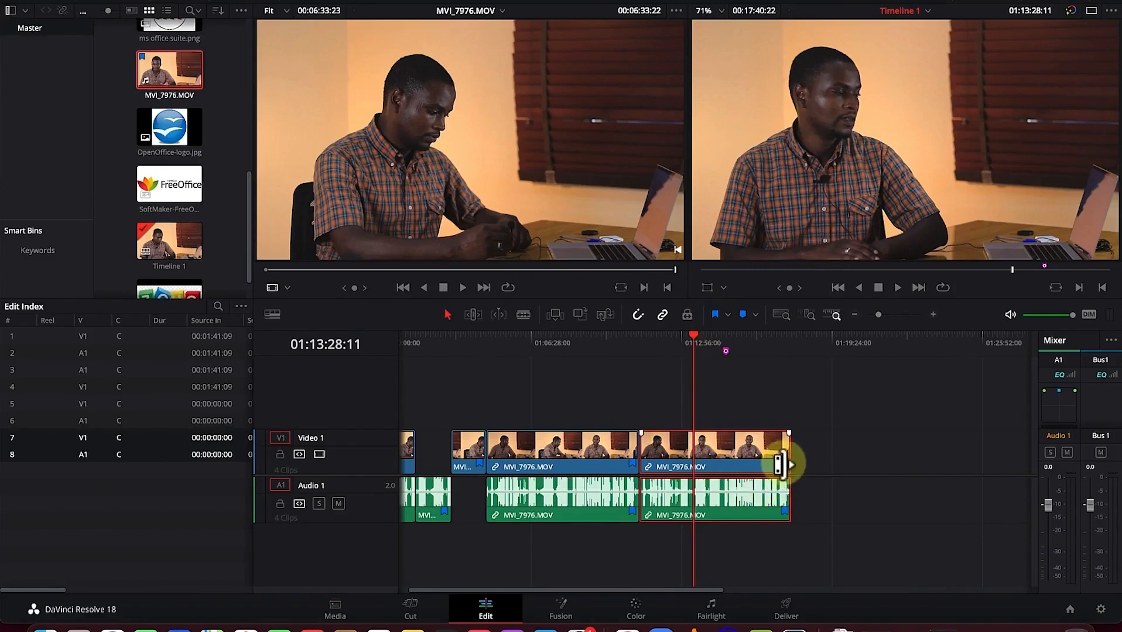
{"action": "double_click", "coordinate": [784, 464]}
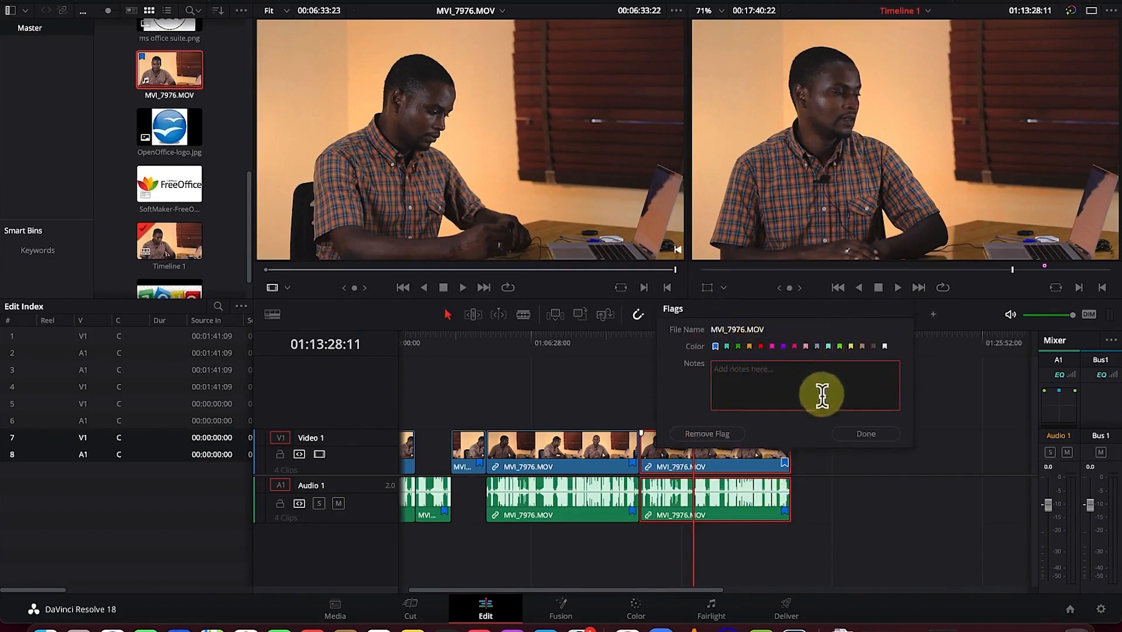
{"action": "left_click", "coordinate": [719, 436]}
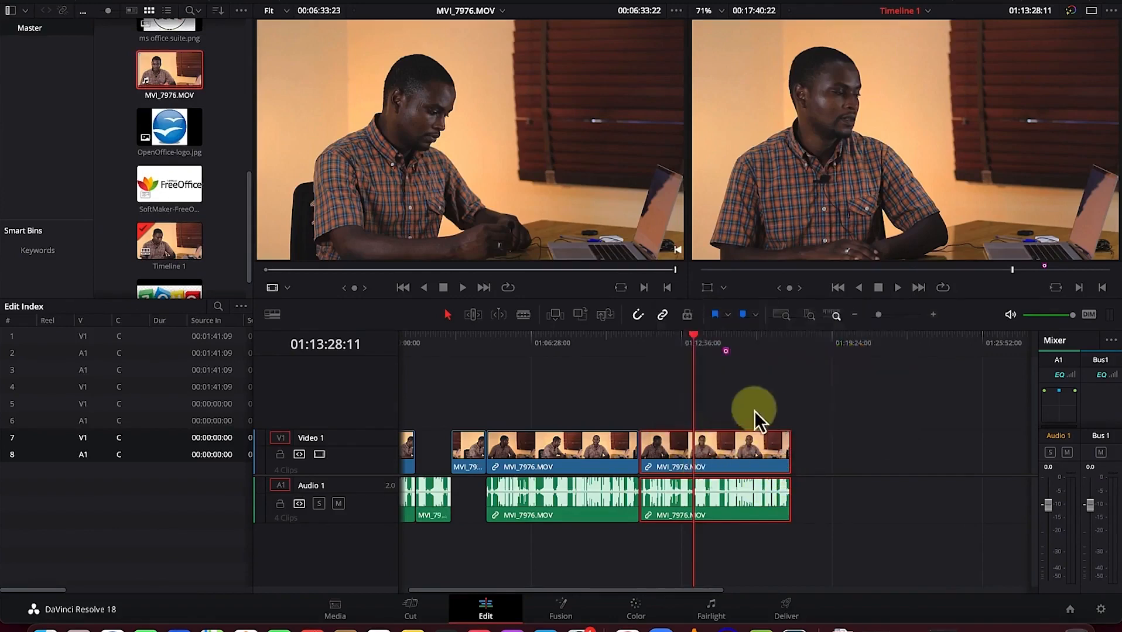
Move the playhead to 01:13:12:06 and try shifting the last timeline clip around it with snapping switched off and on.
{"action": "mouse_move", "coordinate": [695, 339]}
{"action": "left_mouse_down"}
{"action": "mouse_move", "coordinate": [635, 339]}
{"action": "mouse_move", "coordinate": [688, 331]}
{"action": "left_mouse_up"}
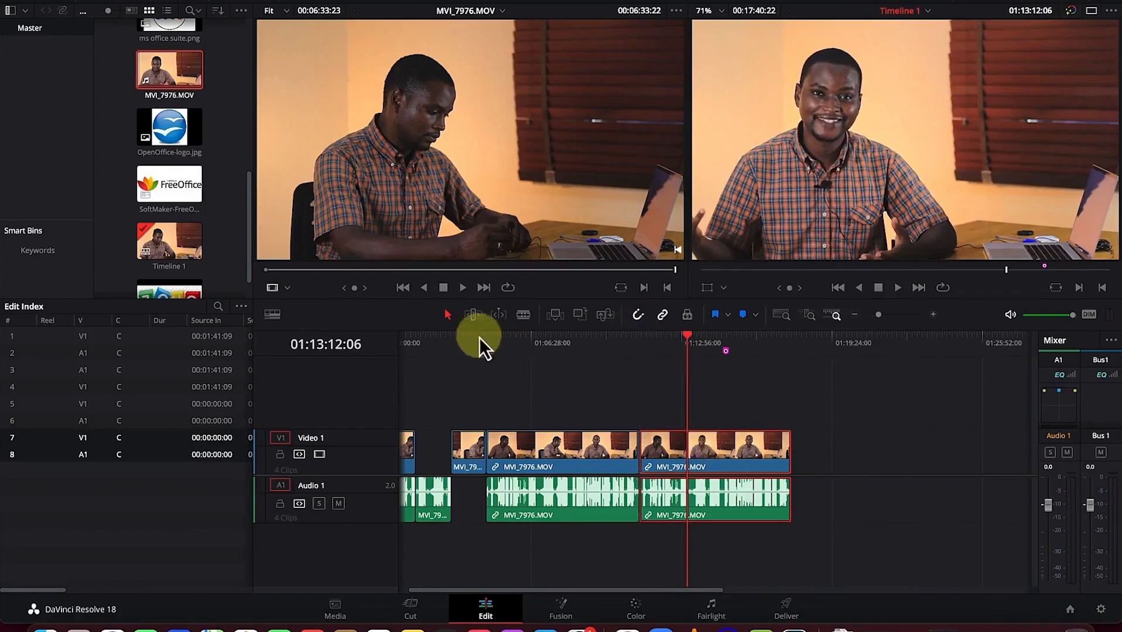
{"action": "mouse_move", "coordinate": [747, 451]}
{"action": "left_mouse_down"}
{"action": "mouse_move", "coordinate": [783, 450]}
{"action": "mouse_move", "coordinate": [737, 451]}
{"action": "mouse_move", "coordinate": [755, 451]}
{"action": "left_mouse_up"}
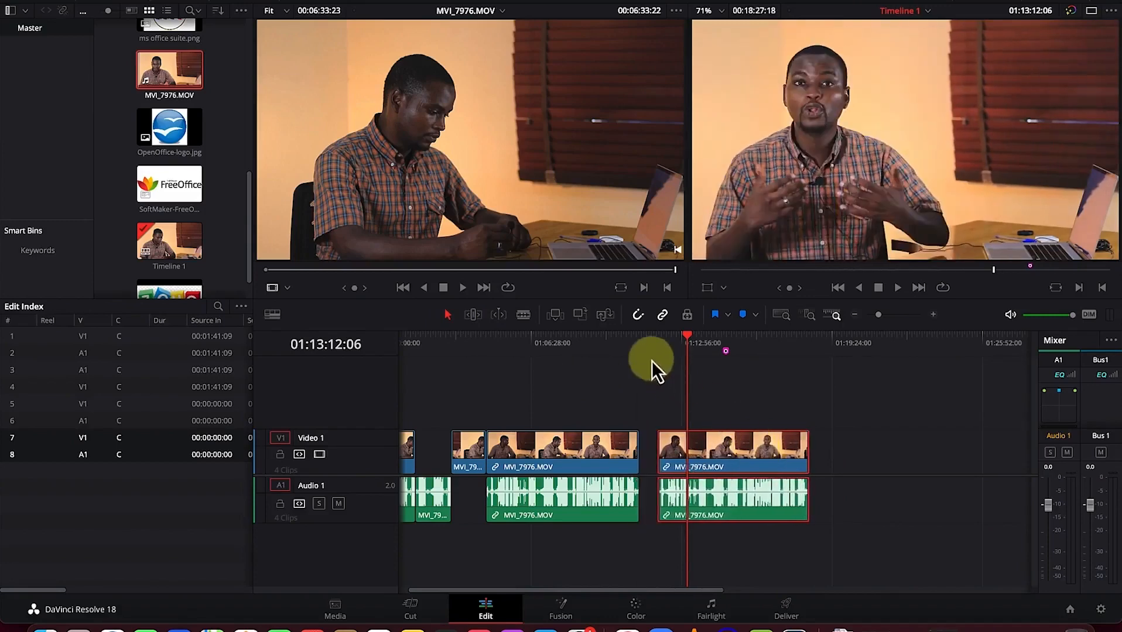
{"action": "mouse_move", "coordinate": [740, 446]}
{"action": "left_mouse_down"}
{"action": "mouse_move", "coordinate": [709, 447]}
{"action": "mouse_move", "coordinate": [731, 443]}
{"action": "left_mouse_up"}
{"action": "left_click", "coordinate": [639, 316]}
{"action": "left_click", "coordinate": [735, 443]}
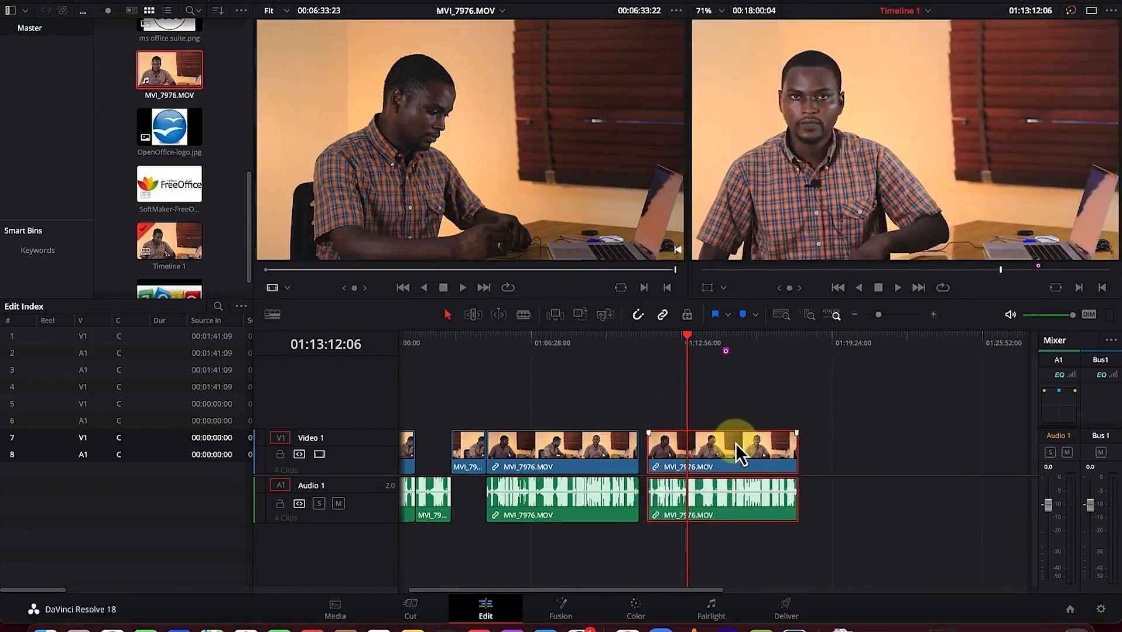
{"action": "left_click_drag", "start_coordinate": [733, 443], "coordinate": [743, 441]}
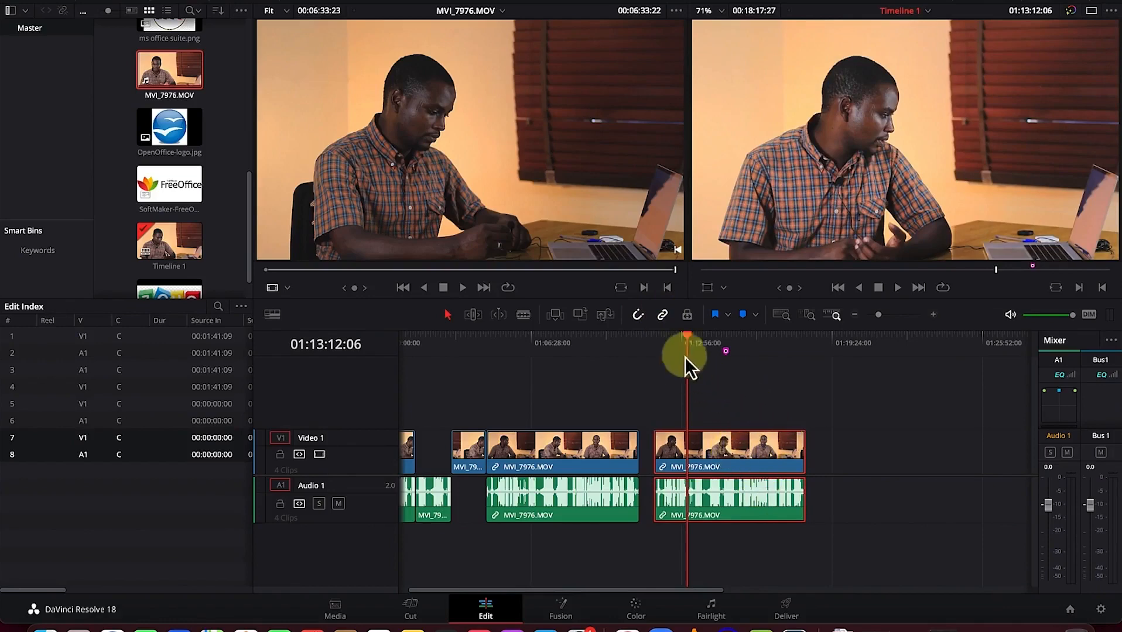
{"action": "left_click_drag", "start_coordinate": [736, 454], "coordinate": [752, 455]}
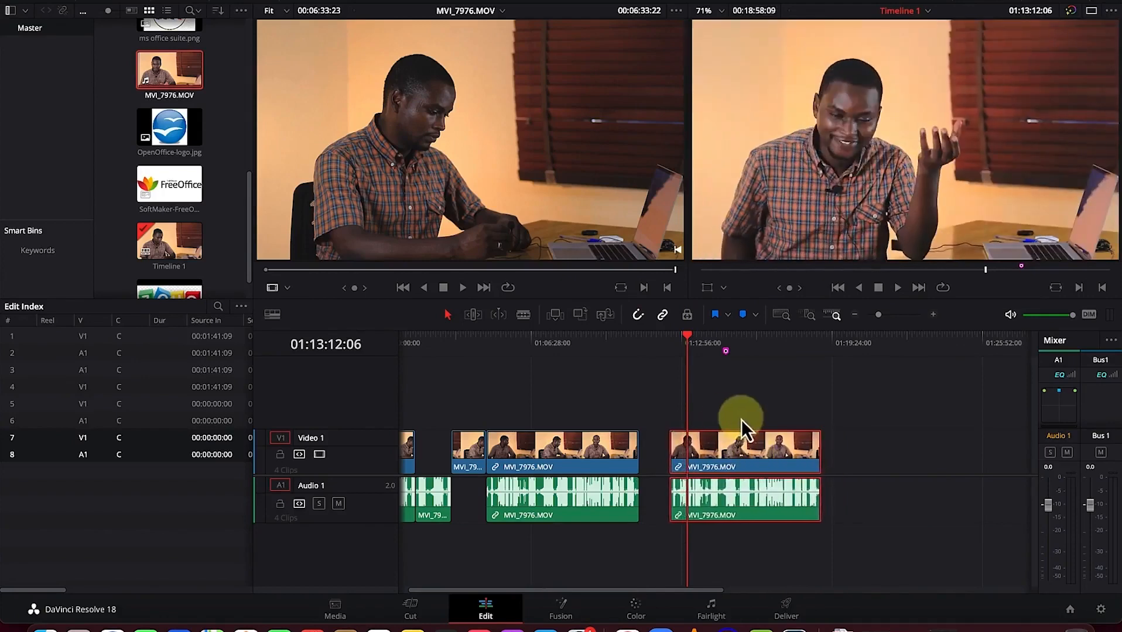
Try moving the last clip's video and audio separately with linked selection off, and realign them as a linked pair.
{"action": "left_click", "coordinate": [661, 319]}
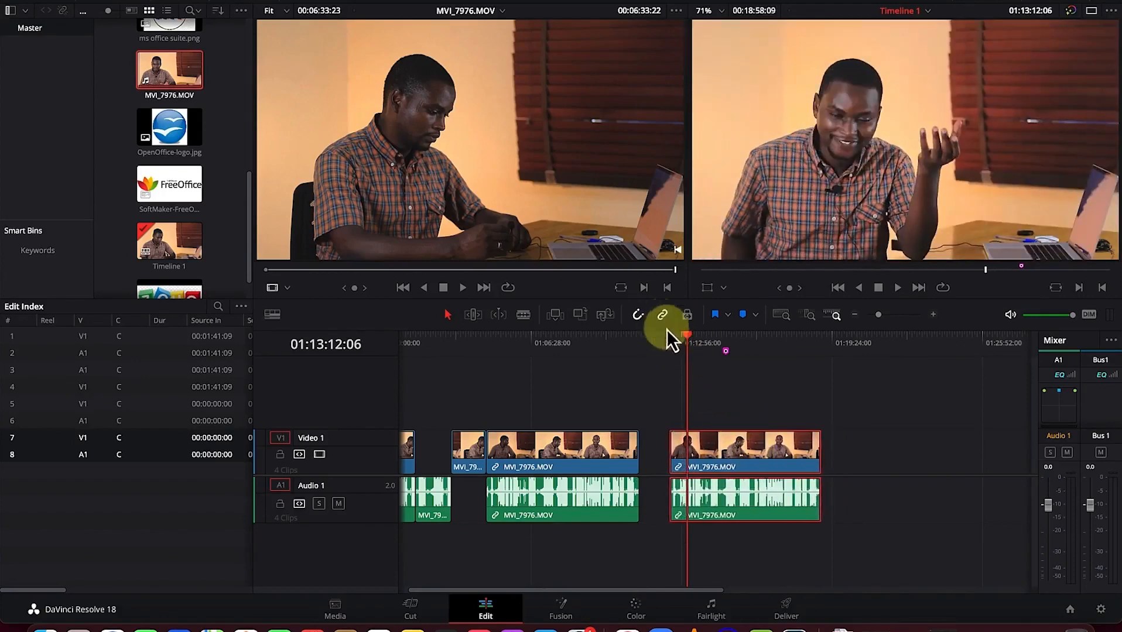
{"action": "left_click", "coordinate": [759, 452]}
{"action": "left_click_drag", "start_coordinate": [743, 459], "coordinate": [785, 452]}
{"action": "left_click_drag", "start_coordinate": [761, 516], "coordinate": [788, 511]}
{"action": "left_click_drag", "start_coordinate": [788, 461], "coordinate": [759, 462]}
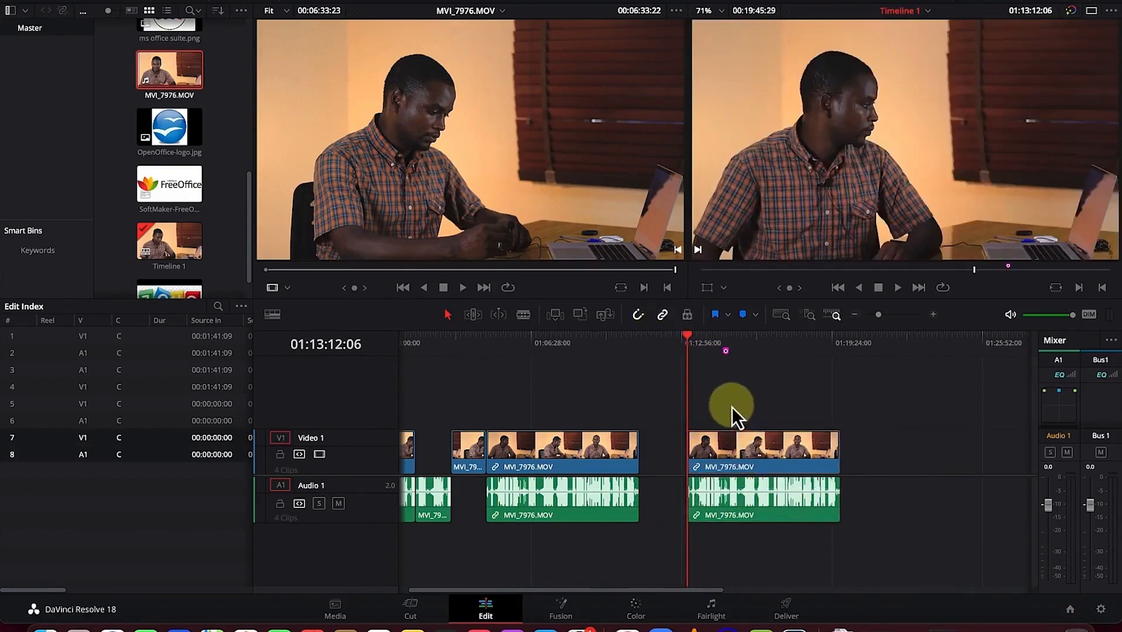
{"action": "left_click_drag", "start_coordinate": [743, 446], "coordinate": [720, 450]}
Place the last clip on new Video 2 and Audio 2 tracks from the end of the Video 1 clip, and jump the playhead to the marker.
{"action": "left_click_drag", "start_coordinate": [688, 334], "coordinate": [488, 358]}
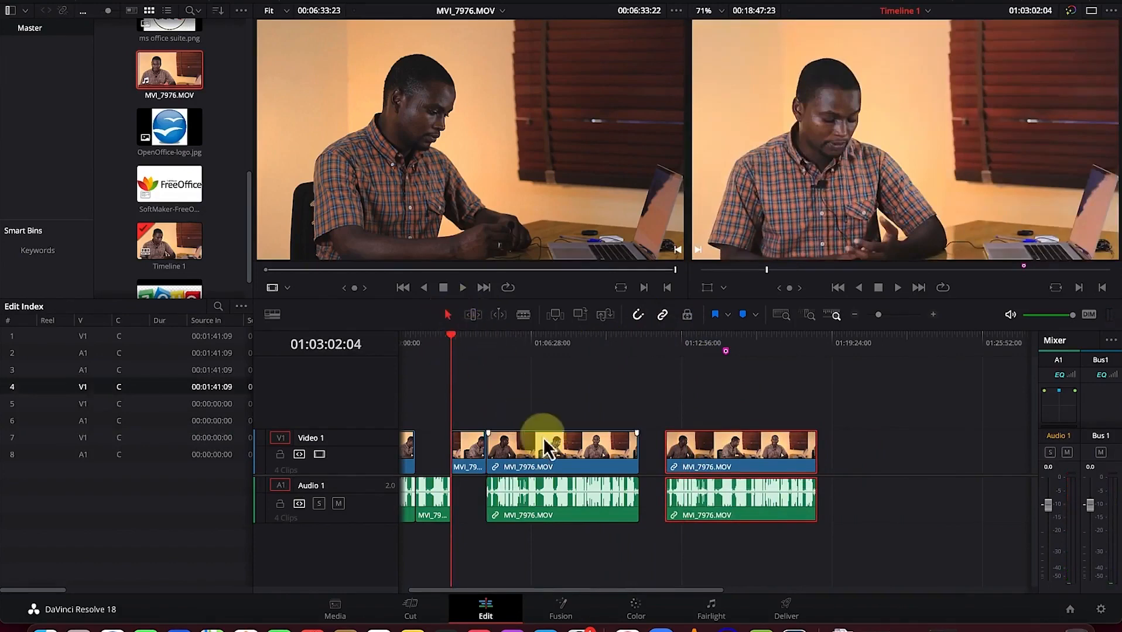
{"action": "left_click_drag", "start_coordinate": [565, 451], "coordinate": [663, 416]}
{"action": "left_click_drag", "start_coordinate": [753, 448], "coordinate": [567, 462]}
{"action": "left_click_drag", "start_coordinate": [662, 392], "coordinate": [720, 399]}
{"action": "key", "text": "shift+Down"}
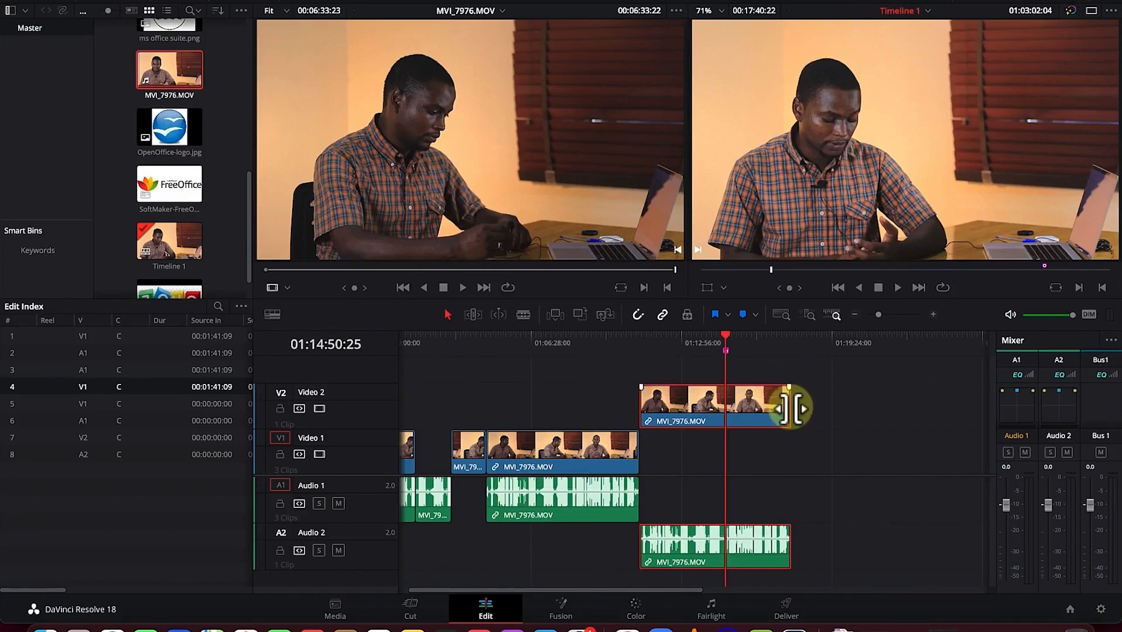
Trim the Video 2 clip so it starts at source time 00:01:32:04 and ends at the marker at 01:14:50:25.
{"action": "left_click", "coordinate": [792, 407]}
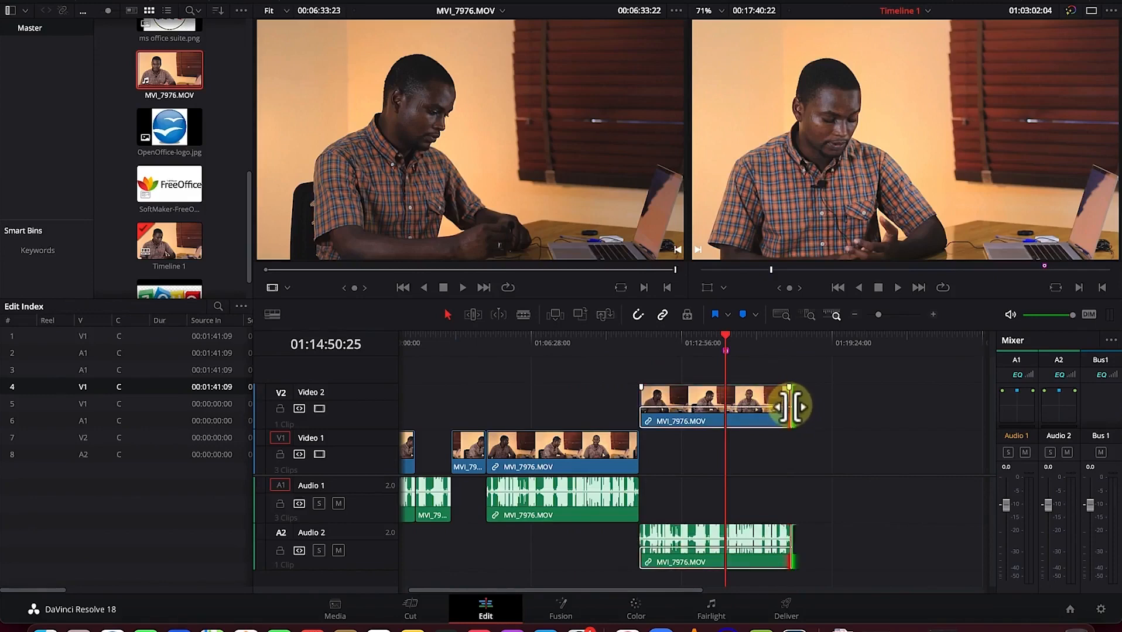
{"action": "left_click_drag", "start_coordinate": [791, 407], "coordinate": [745, 408]}
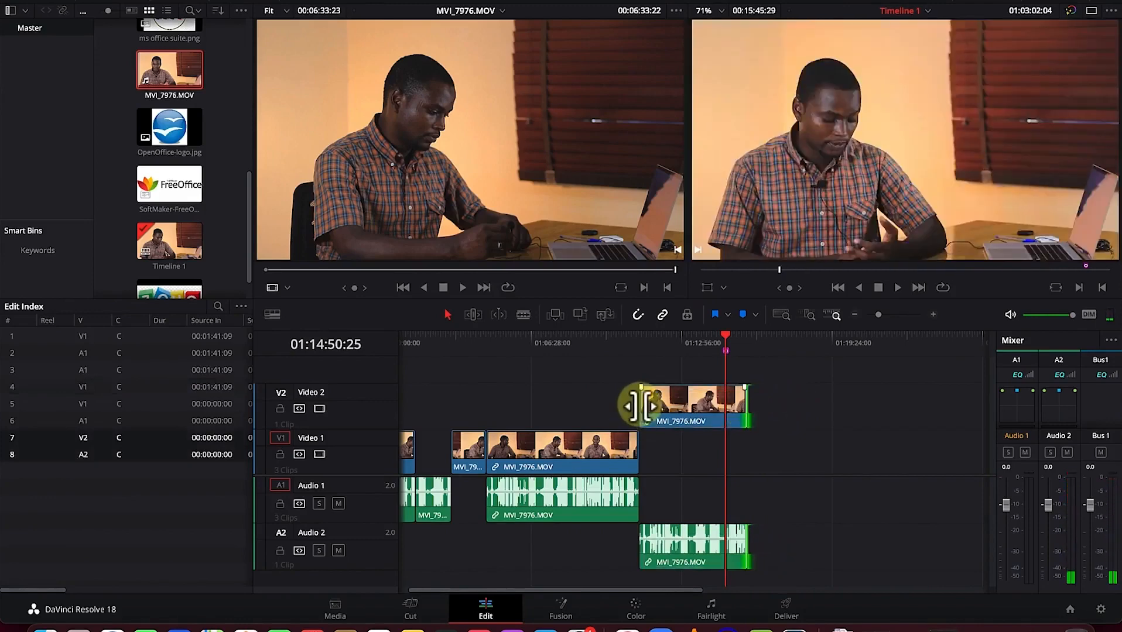
{"action": "left_click", "coordinate": [640, 407]}
{"action": "left_click_drag", "start_coordinate": [640, 407], "coordinate": [678, 408]}
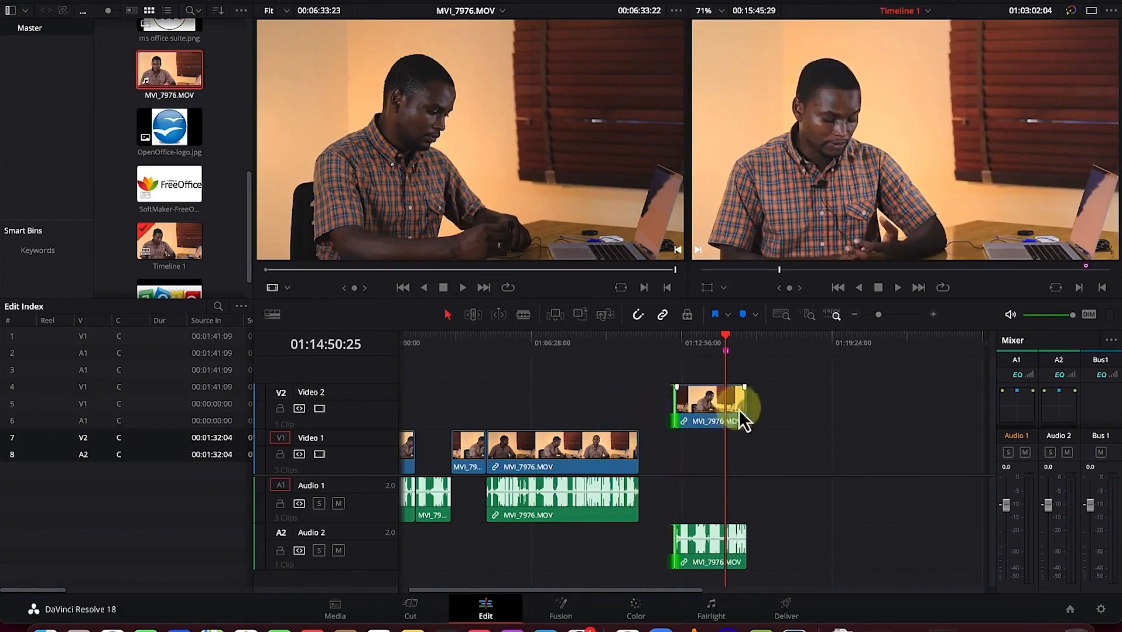
{"action": "left_click_drag", "start_coordinate": [746, 408], "coordinate": [725, 408]}
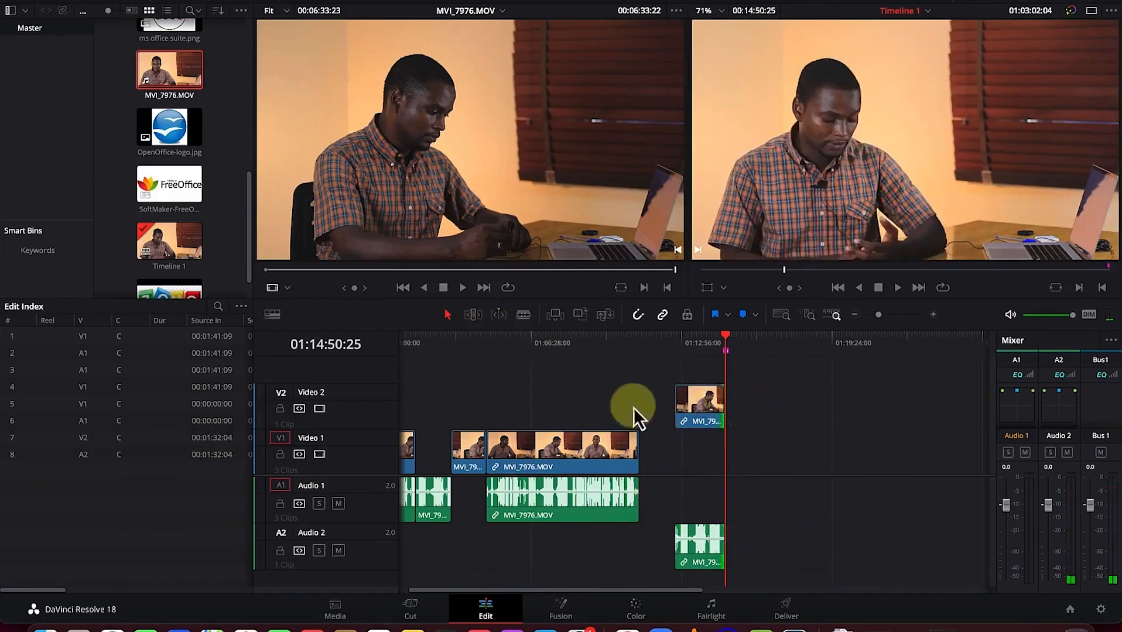
Switch to Trim Edit Mode and roll the edit between the video-only and full clips on Video 1 to about 01:06:06:28.
{"action": "left_click", "coordinate": [727, 336]}
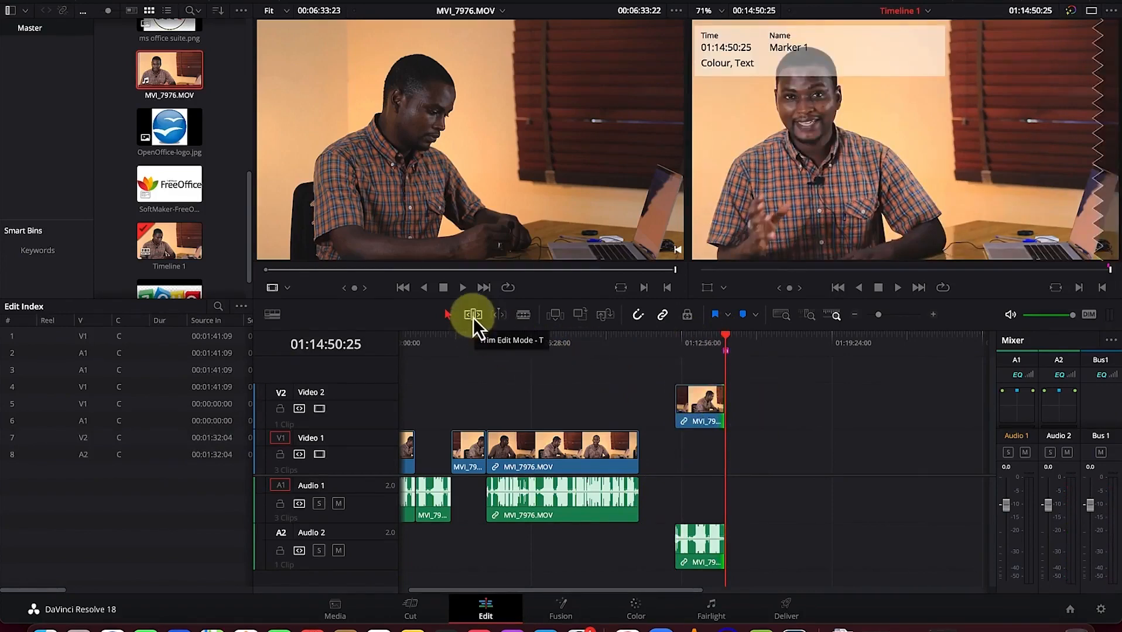
{"action": "mouse_move", "coordinate": [728, 338]}
{"action": "left_mouse_down"}
{"action": "mouse_move", "coordinate": [542, 337]}
{"action": "mouse_move", "coordinate": [557, 344]}
{"action": "left_mouse_up"}
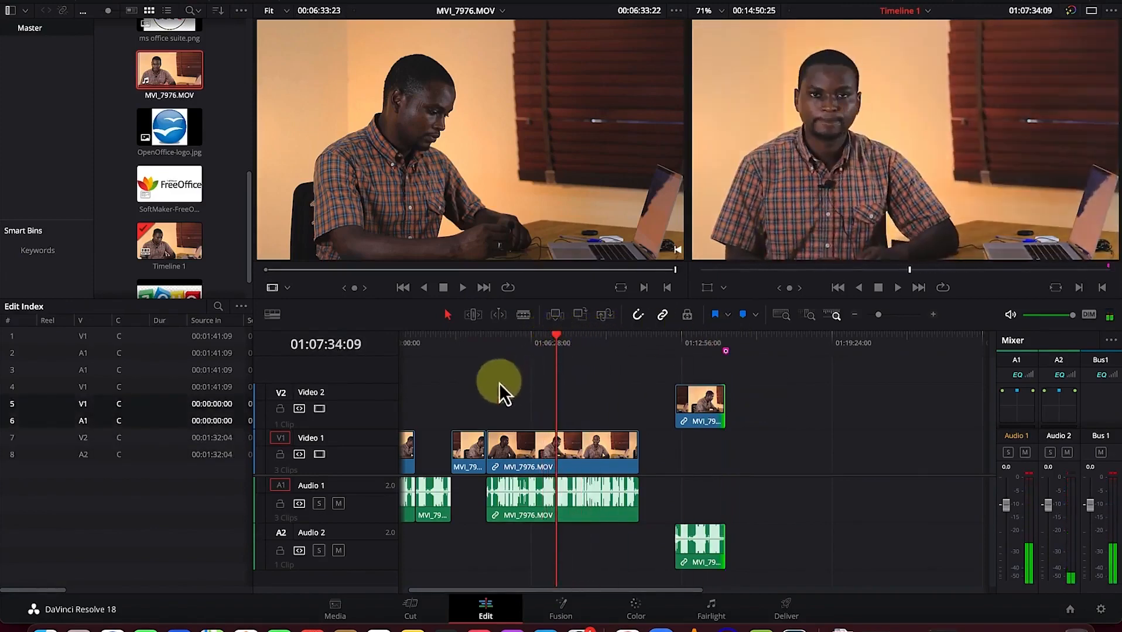
{"action": "left_click", "coordinate": [528, 461]}
{"action": "left_click", "coordinate": [456, 362]}
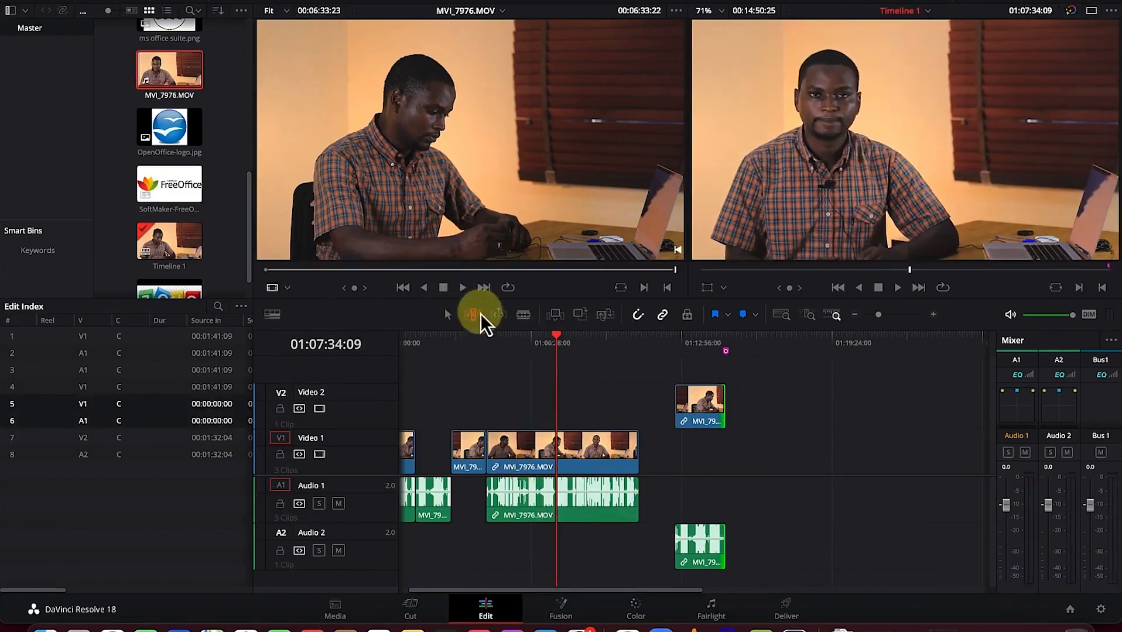
{"action": "left_click_drag", "start_coordinate": [603, 451], "coordinate": [573, 449]}
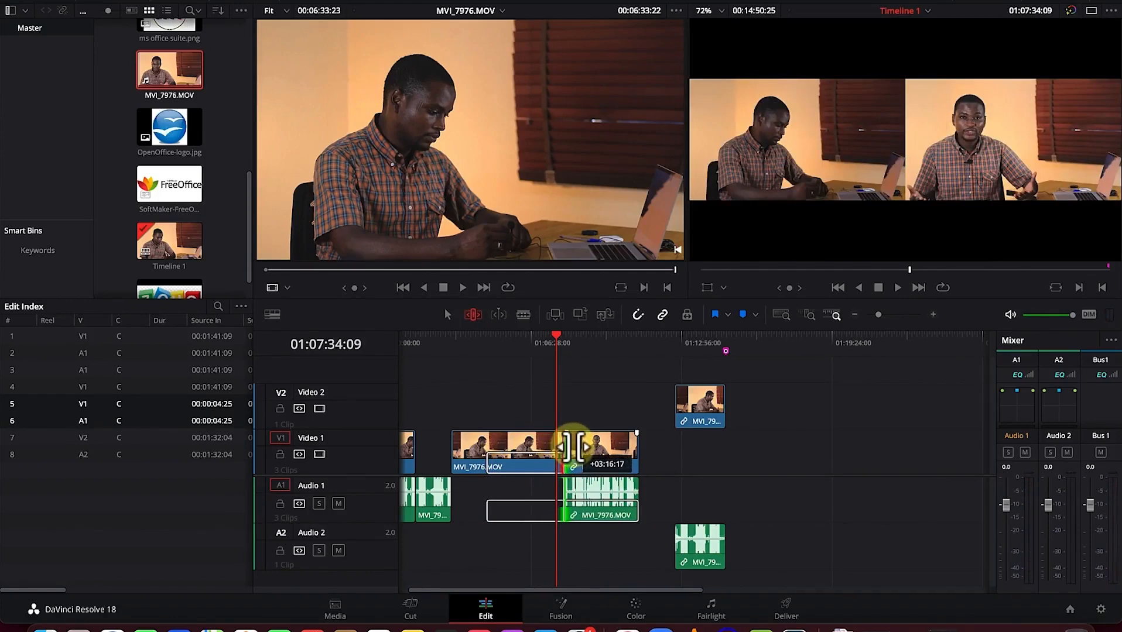
{"action": "left_click_drag", "start_coordinate": [573, 449], "coordinate": [523, 449]}
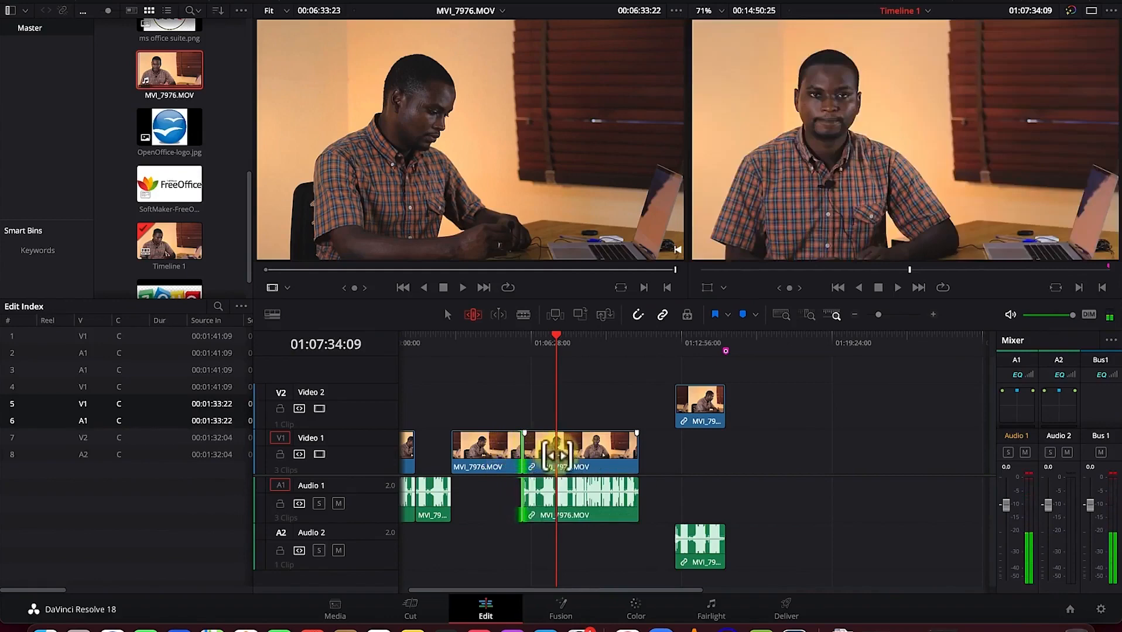
Try slipping and sliding the video-only clip on Video 1 in Trim Edit Mode, and undo both changes.
{"action": "mouse_move", "coordinate": [476, 453]}
{"action": "left_mouse_down"}
{"action": "mouse_move", "coordinate": [521, 450]}
{"action": "mouse_move", "coordinate": [495, 451]}
{"action": "left_mouse_up"}
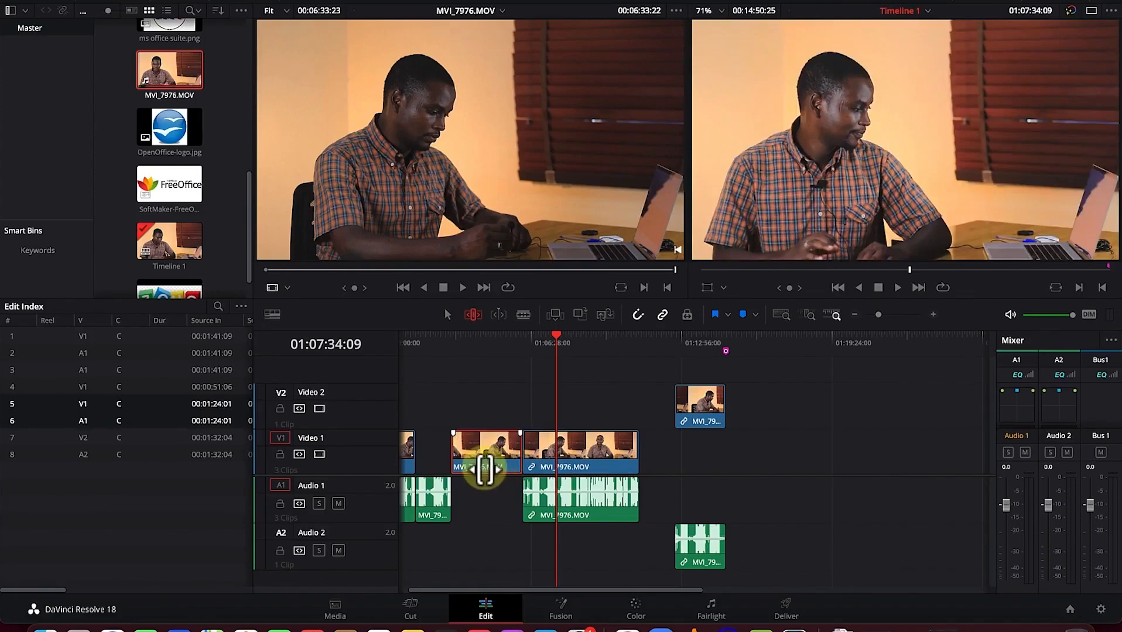
{"action": "mouse_move", "coordinate": [489, 470]}
{"action": "left_mouse_down"}
{"action": "mouse_move", "coordinate": [513, 467]}
{"action": "mouse_move", "coordinate": [491, 468]}
{"action": "mouse_move", "coordinate": [503, 468]}
{"action": "left_mouse_up"}
{"action": "key", "text": "super+z"}
{"action": "key", "text": "super+z"}
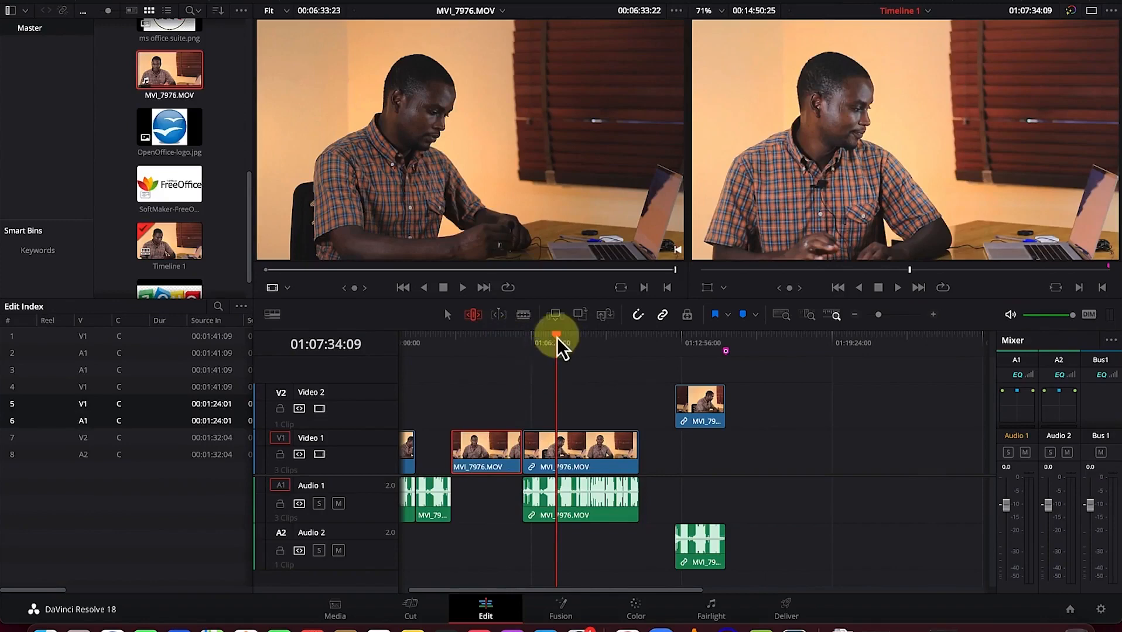
Turn on Dynamic Trim Mode in Slide and play forward to slide the video-only clip on Video 1 until it ends at about 01:08:39:05.
{"action": "left_click", "coordinate": [496, 326]}
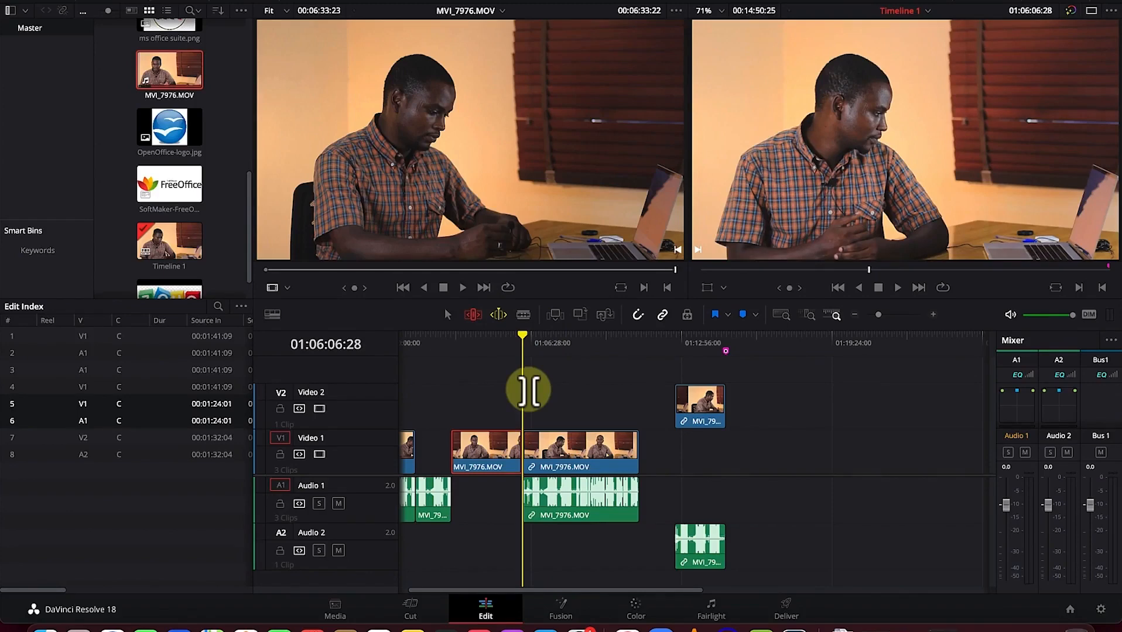
{"action": "key", "text": "space"}
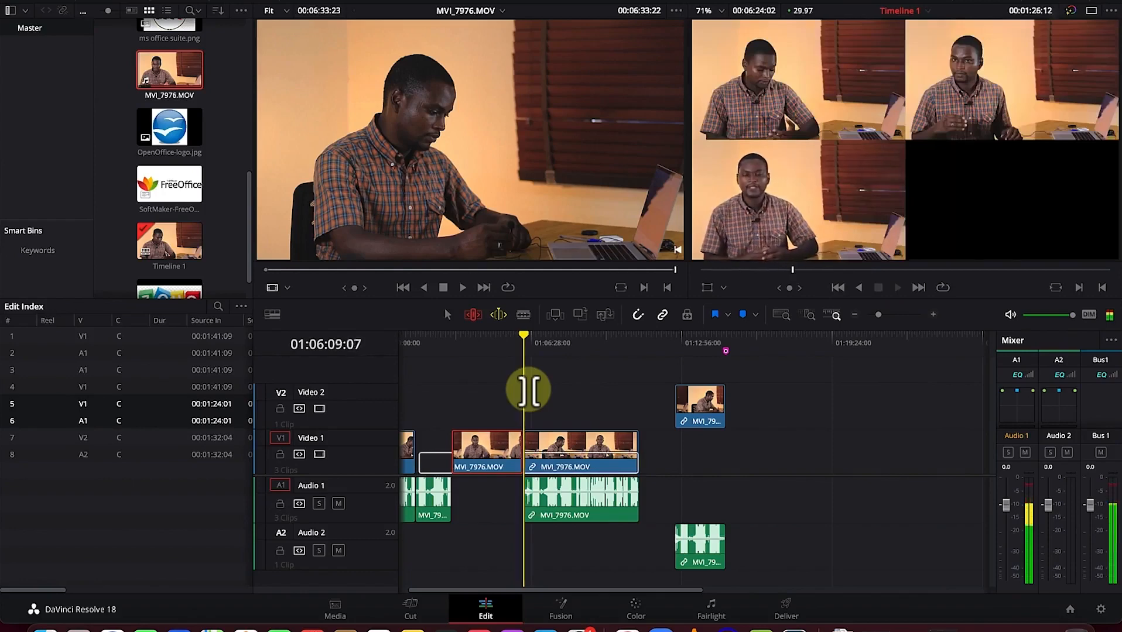
{"action": "key", "text": "l"}
{"action": "key", "text": "l"}
{"action": "key", "text": "l"}
{"action": "key", "text": "l"}
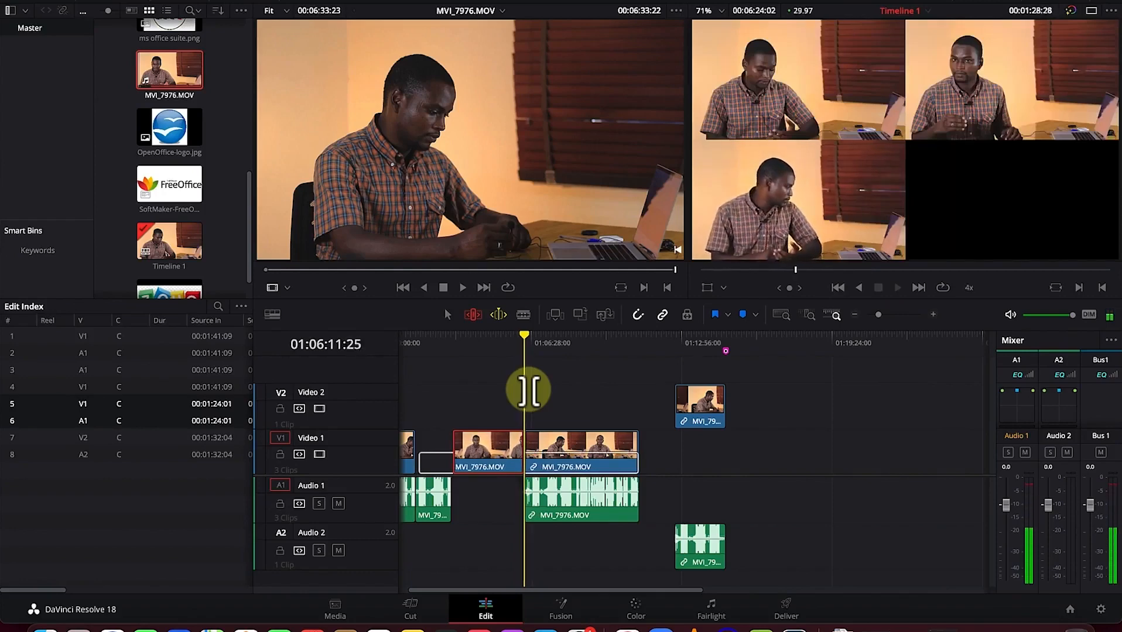
{"action": "key", "text": "l"}
{"action": "key", "text": "l"}
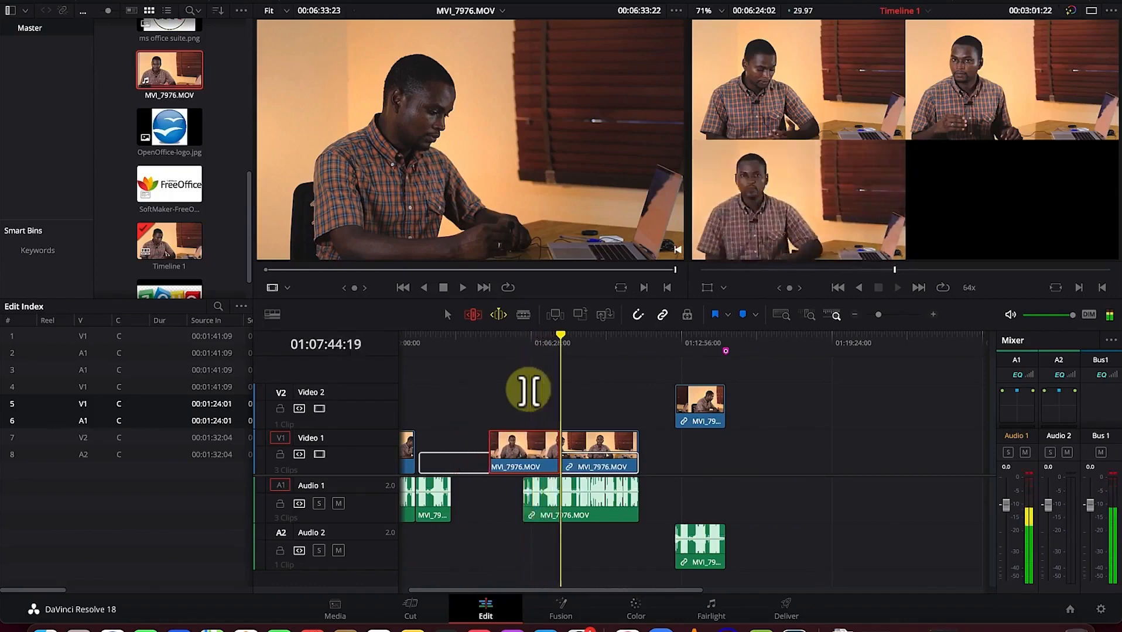
{"action": "key", "text": "j"}
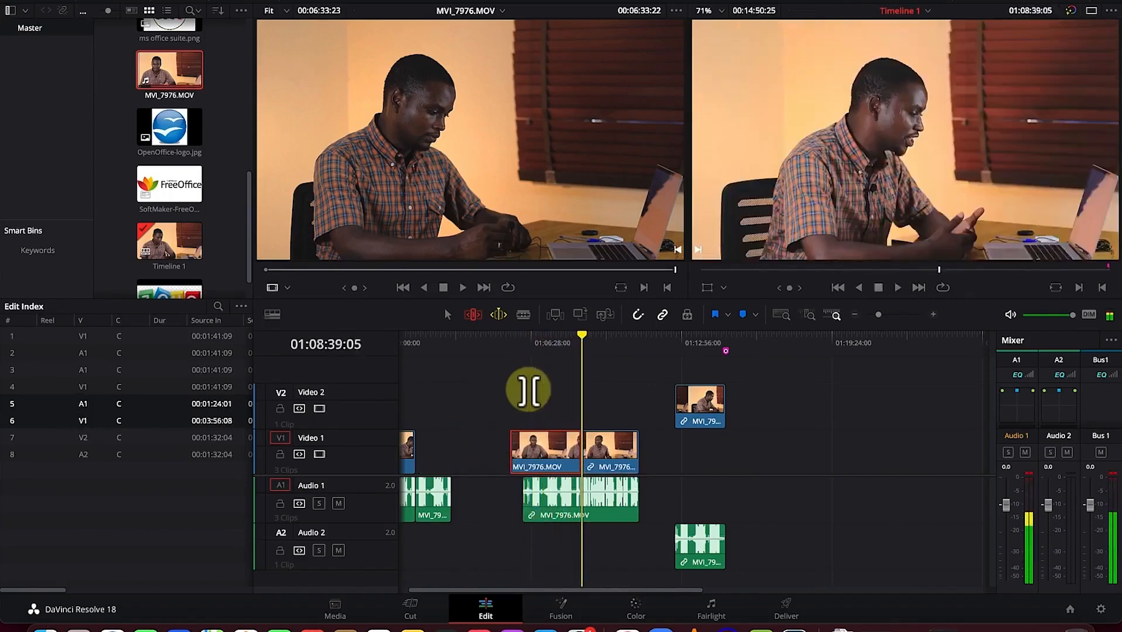
Slide the video-only clip on Video 1 back earlier with reverse playback and return the playhead to its original end at 01:06:06:28.
{"action": "key", "text": "j"}
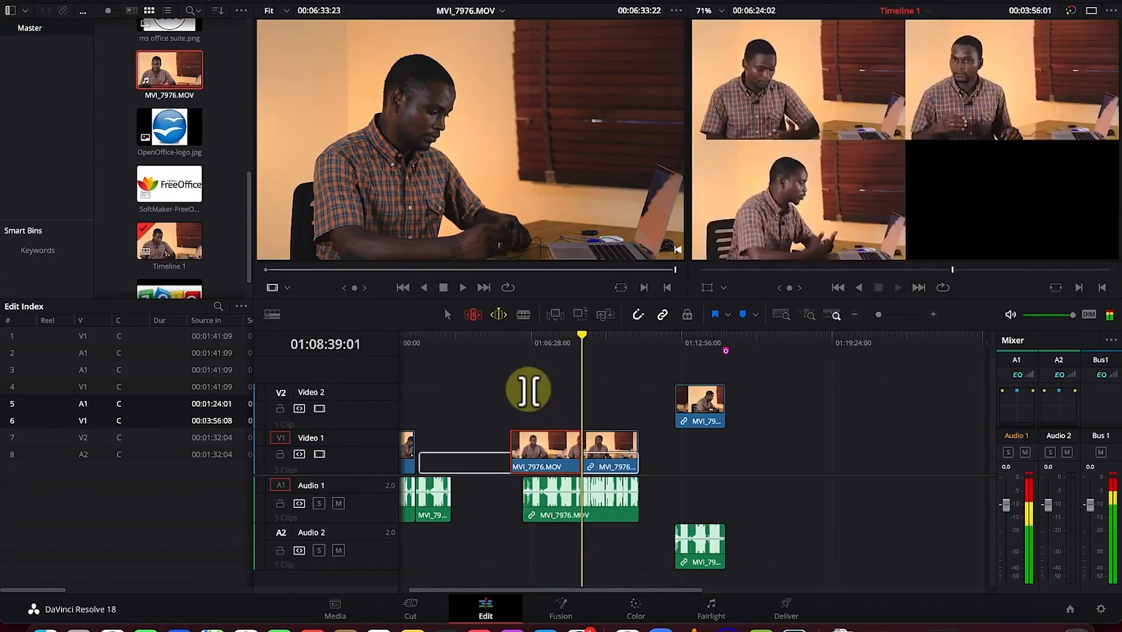
{"action": "key", "text": "j"}
{"action": "key", "text": "j"}
{"action": "key", "text": "j"}
{"action": "key", "text": "j"}
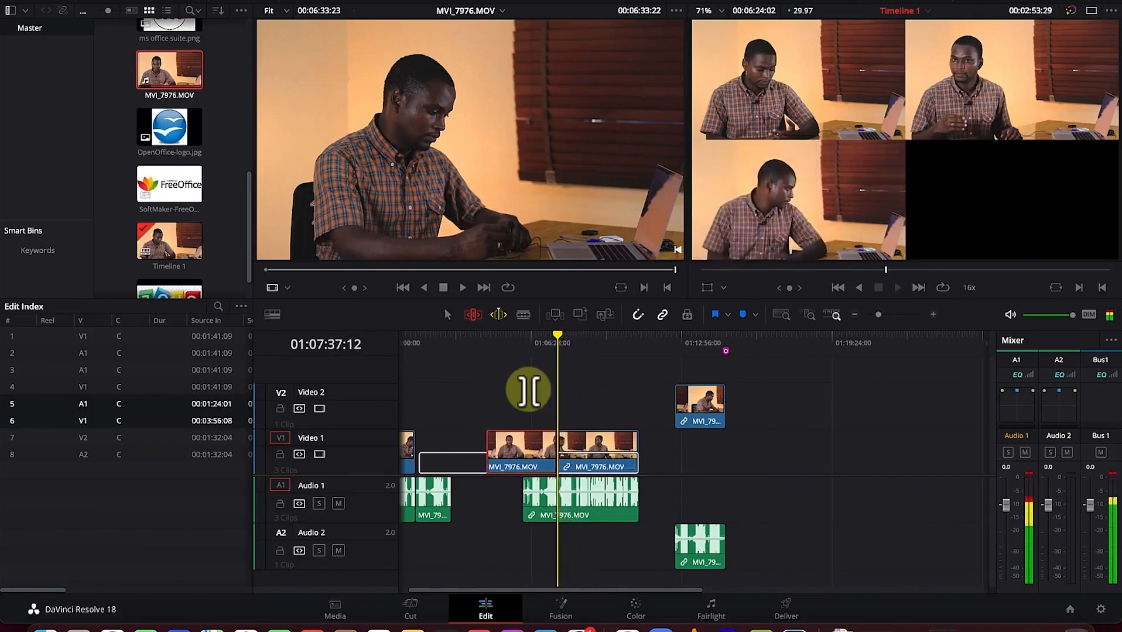
{"action": "left_click", "coordinate": [521, 343]}
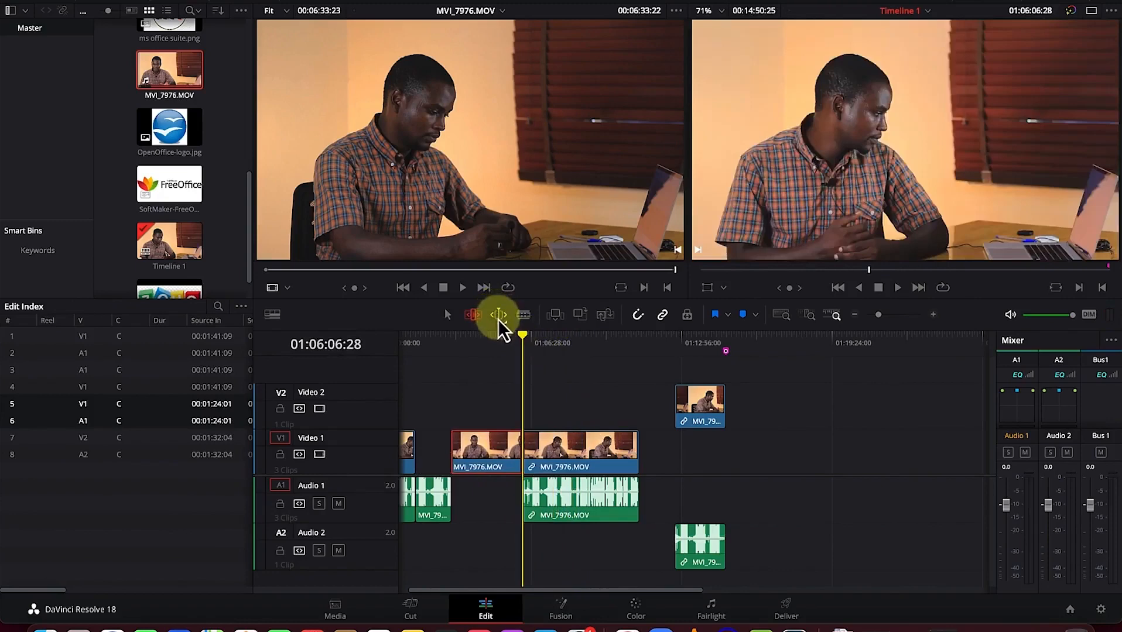
Dynamically slide the video-only clip forward past 01:07:04:24, reverse it, and stop with its end at 01:05:32:12.
{"action": "key", "text": "l"}
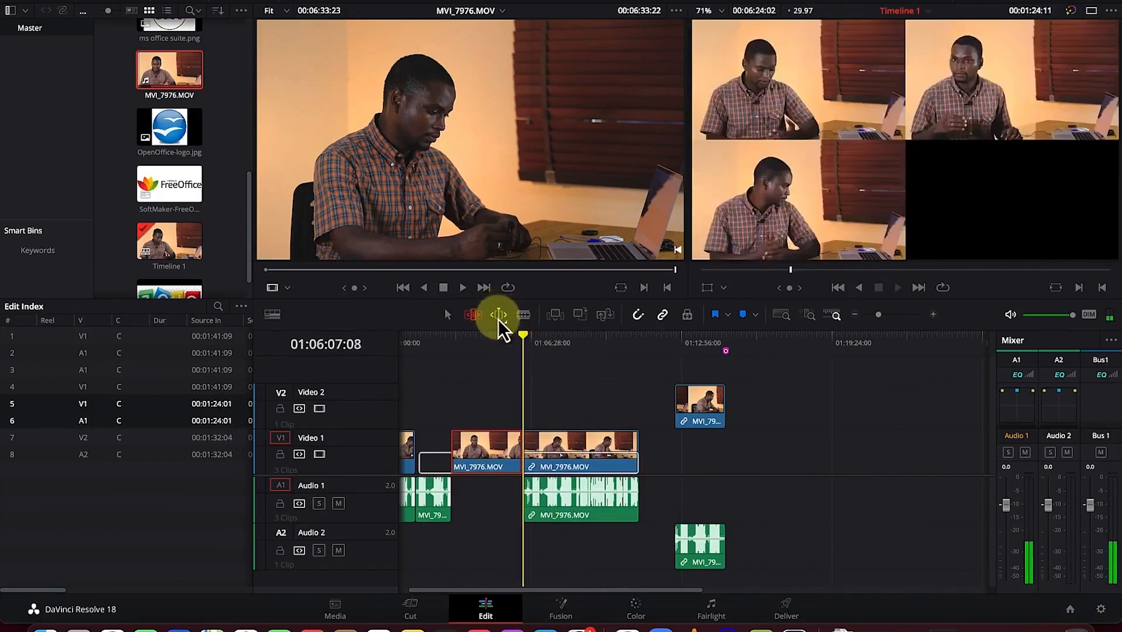
{"action": "key", "text": "l"}
{"action": "key", "text": "l"}
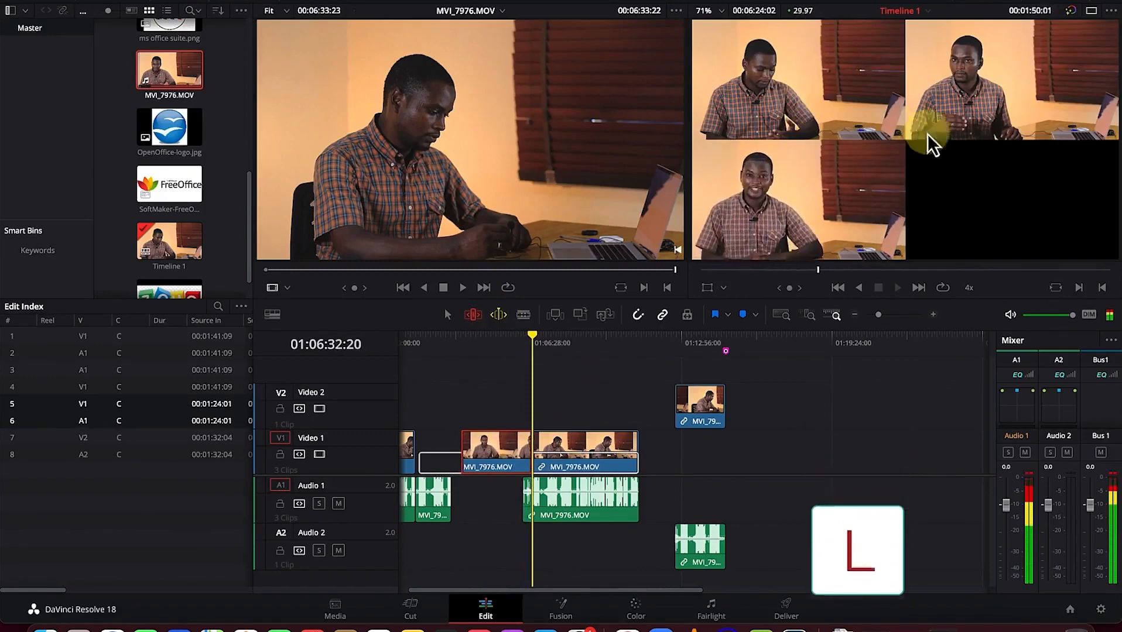
{"action": "left_click", "coordinate": [966, 108]}
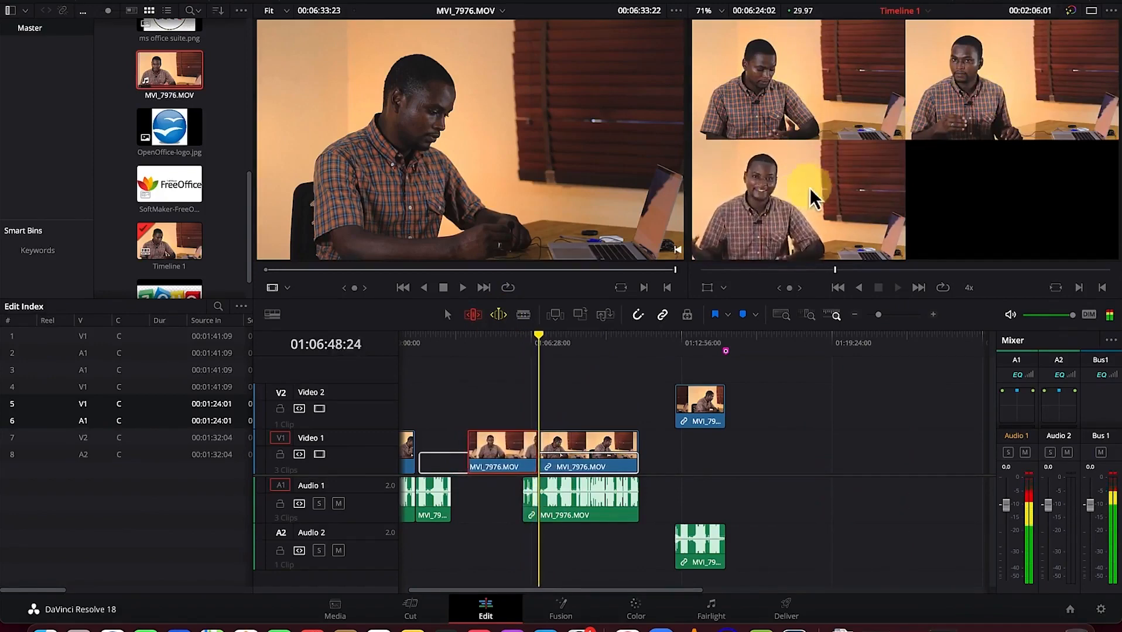
{"action": "left_click", "coordinate": [780, 191]}
{"action": "left_click", "coordinate": [824, 120]}
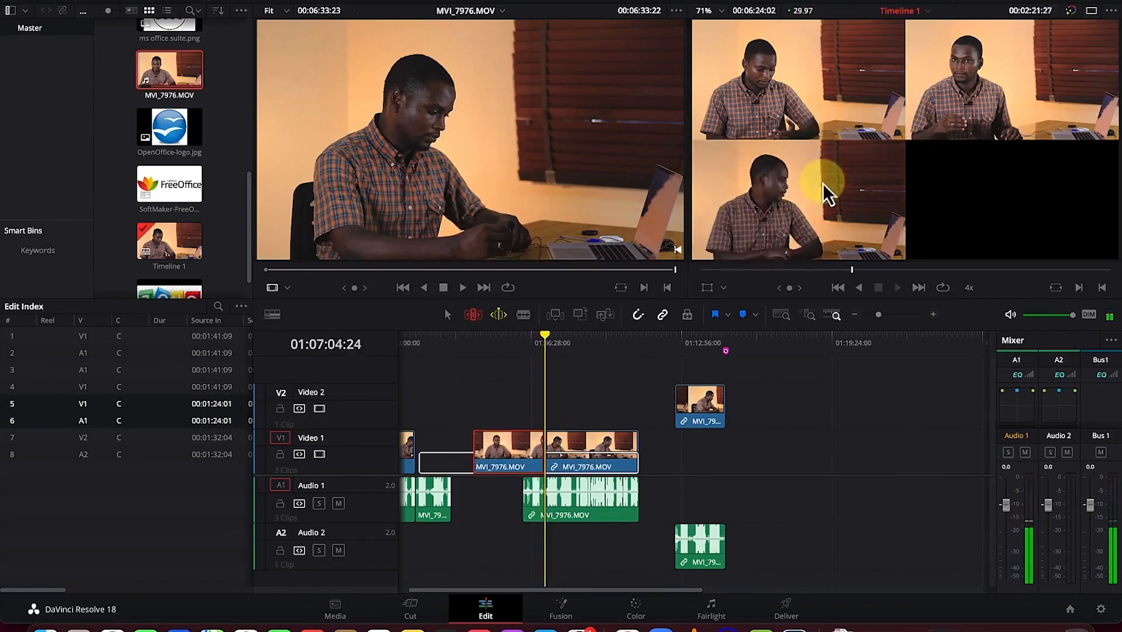
{"action": "key", "text": "j"}
{"action": "key", "text": "j"}
{"action": "key", "text": "j"}
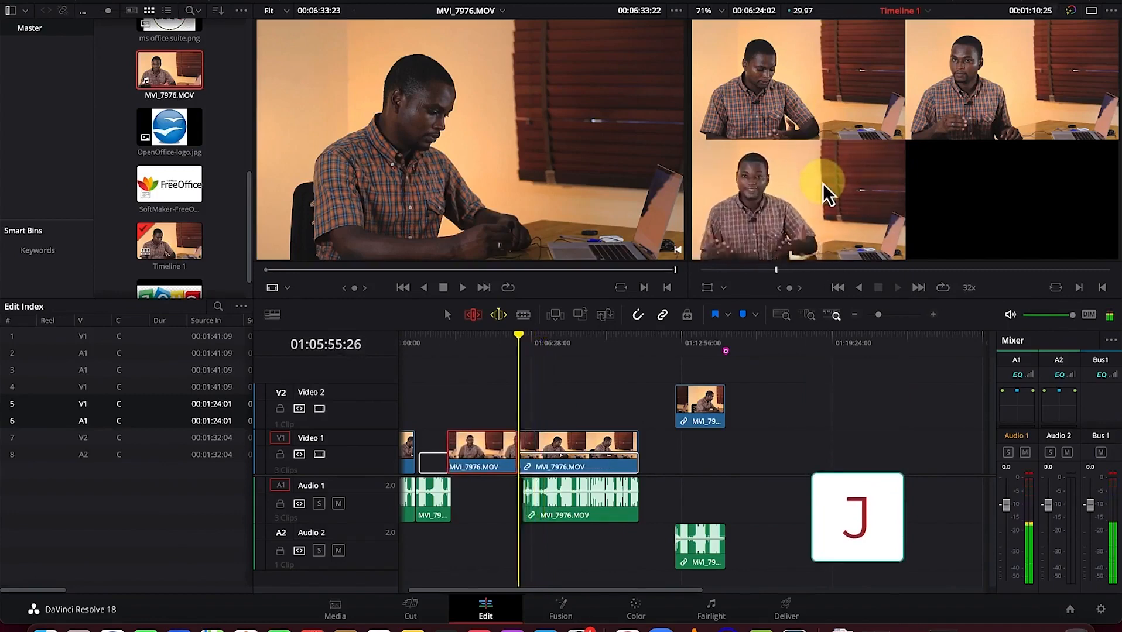
{"action": "key", "text": "k"}
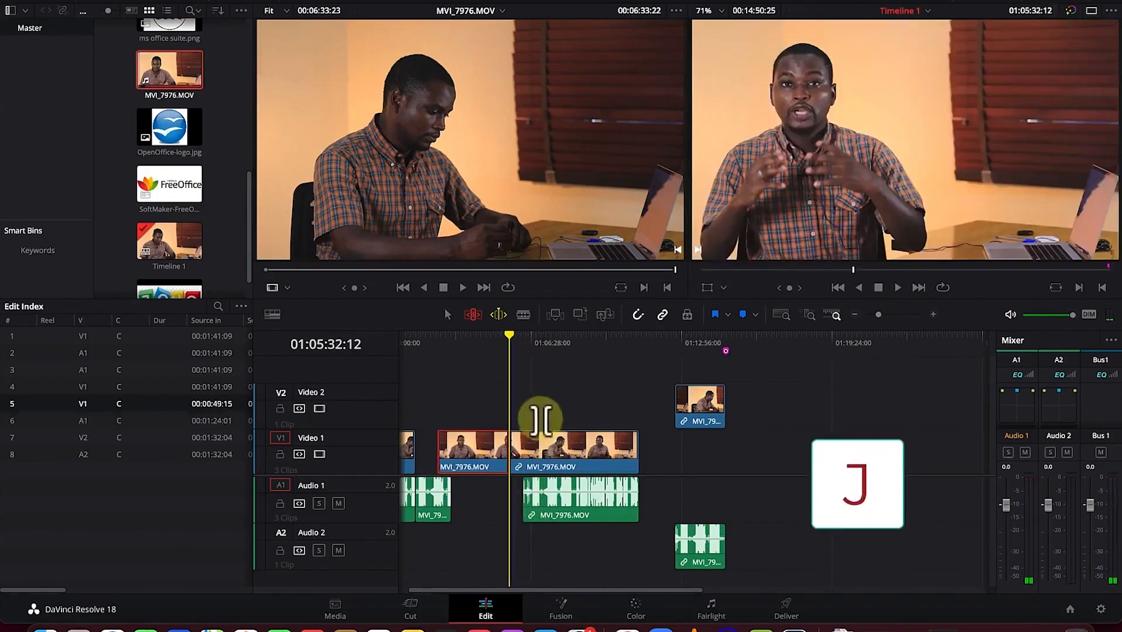
Cut the linked clip on Video 1 at five points and the video-only clip at two points in Blade Edit Mode.
{"action": "left_click", "coordinate": [524, 319]}
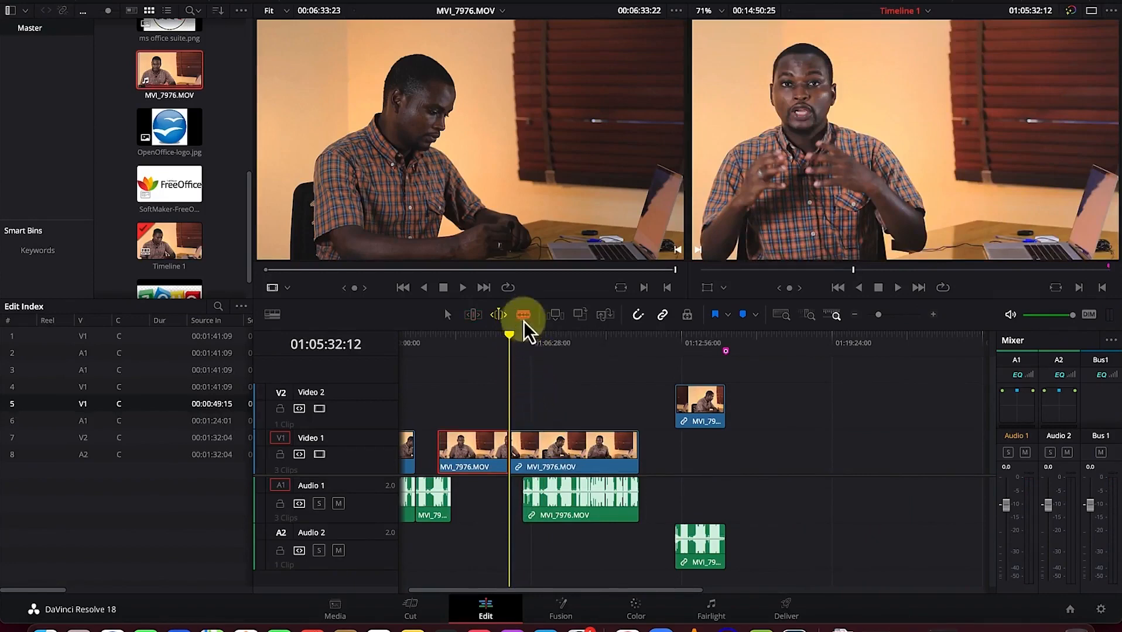
{"action": "left_click", "coordinate": [527, 460]}
{"action": "left_click", "coordinate": [564, 454]}
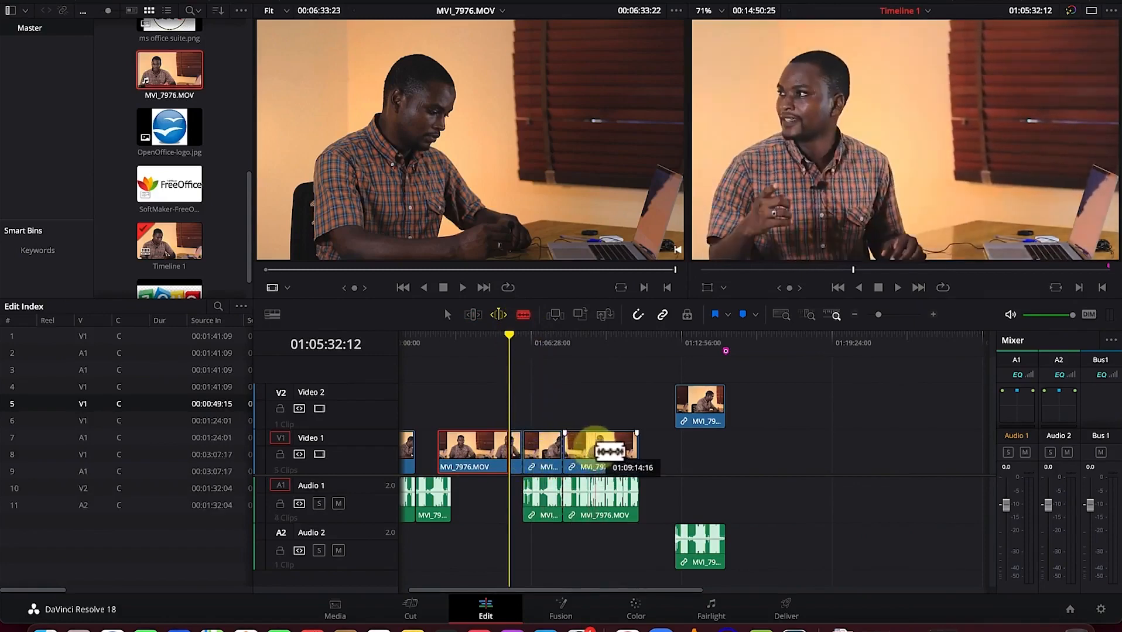
{"action": "left_click", "coordinate": [598, 454]}
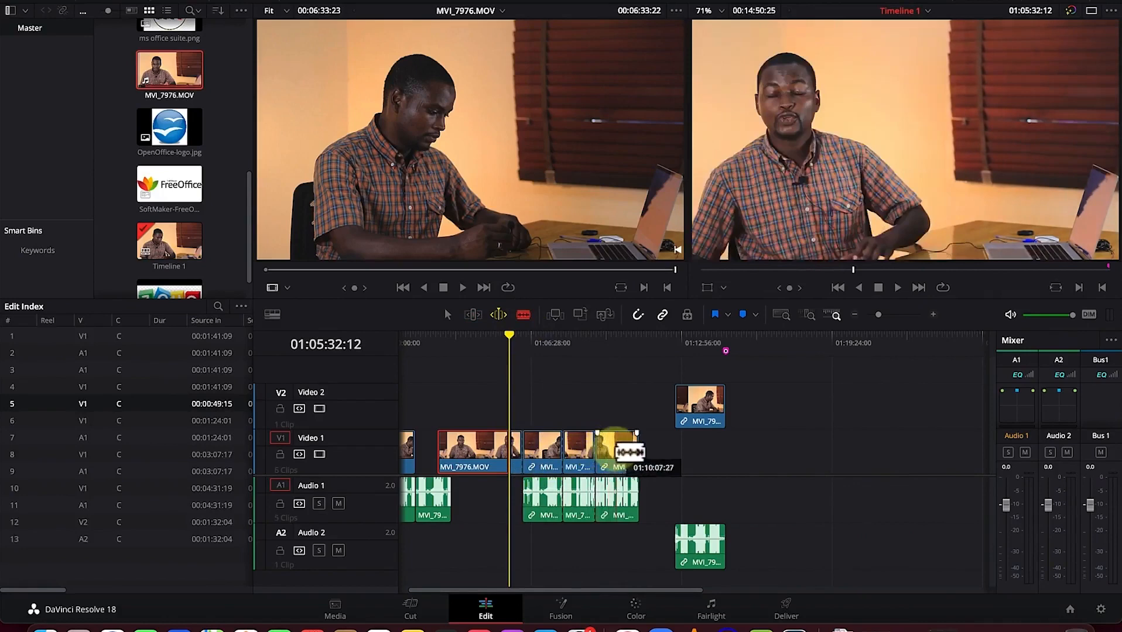
{"action": "left_click", "coordinate": [616, 453]}
{"action": "left_click", "coordinate": [539, 455]}
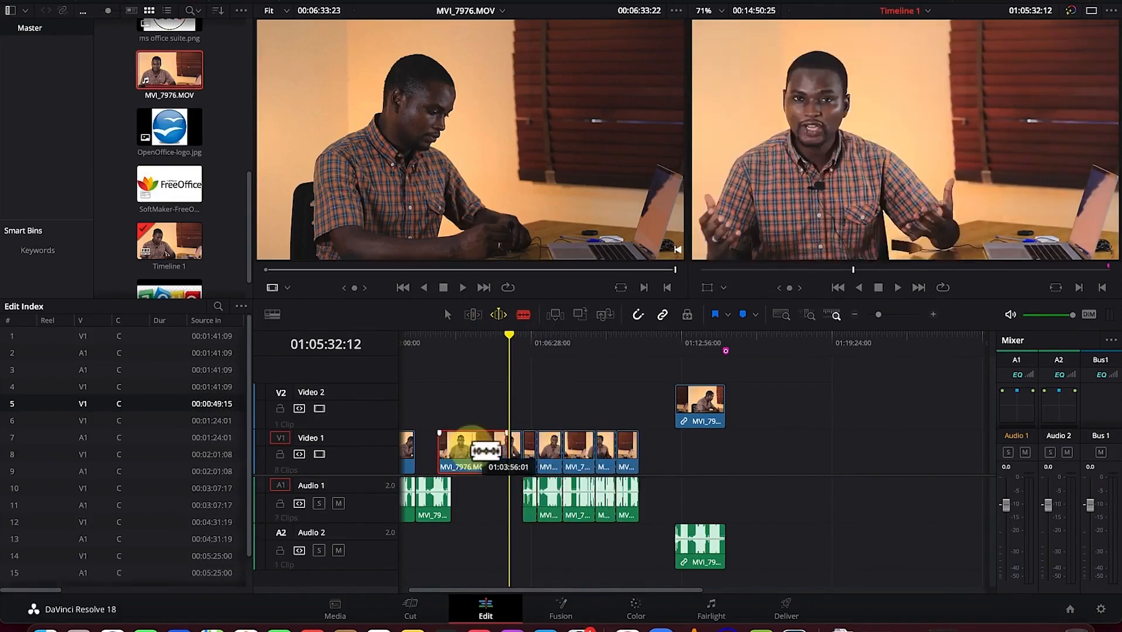
{"action": "left_click", "coordinate": [473, 452]}
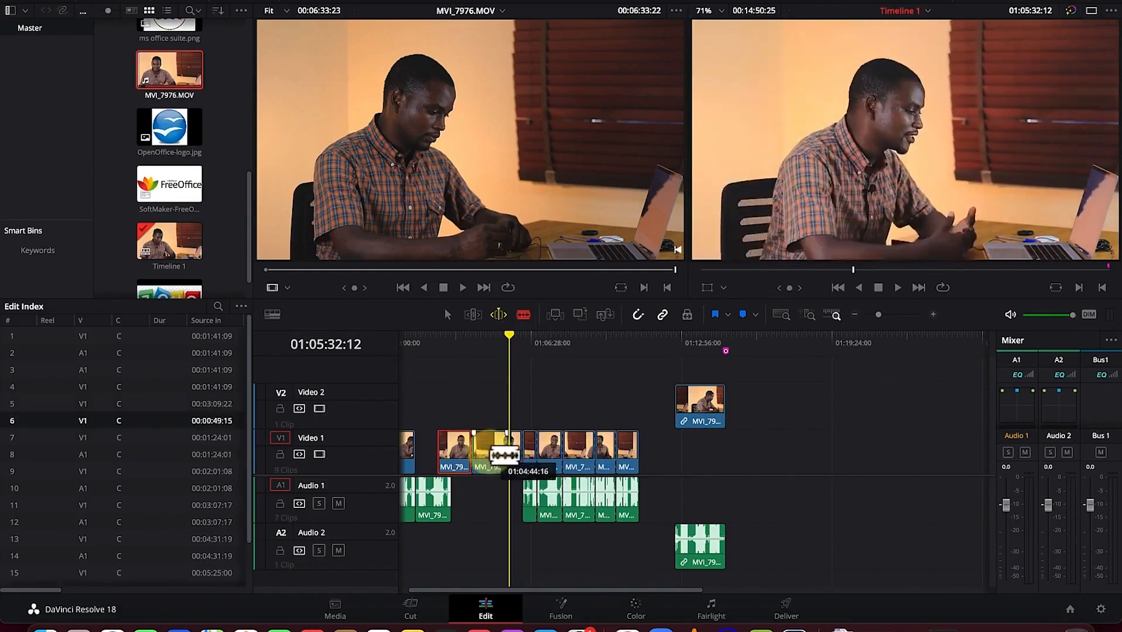
{"action": "left_click", "coordinate": [490, 455]}
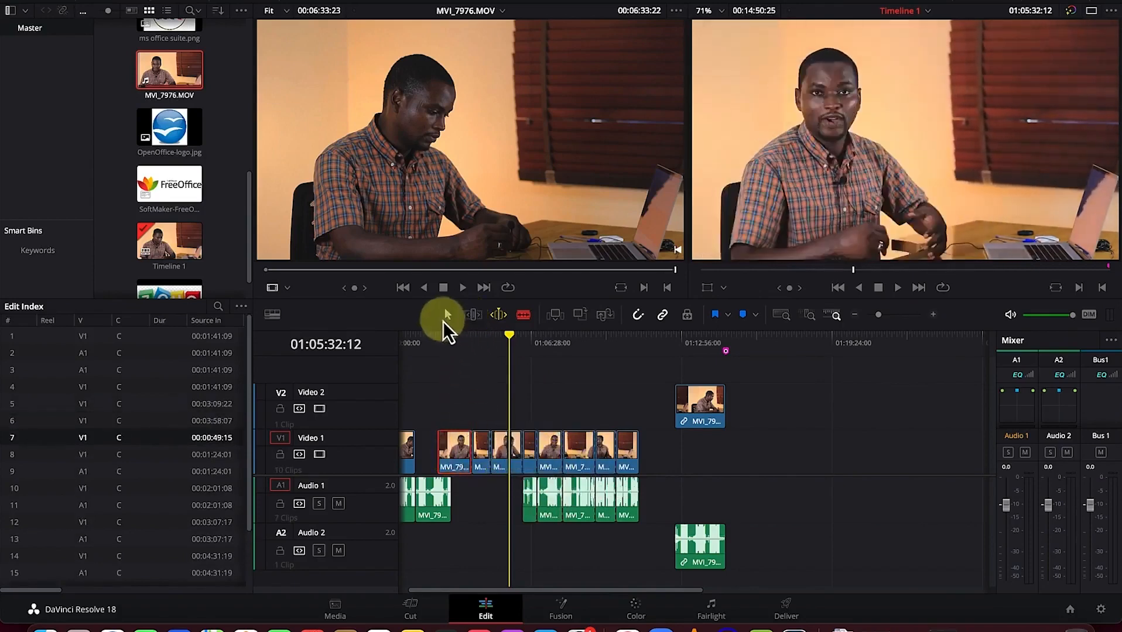
Return to Selection Mode, move one cut section of the linked clip to Video 2 and Audio 2, and select the section before it.
{"action": "left_click", "coordinate": [446, 320]}
{"action": "left_click_drag", "start_coordinate": [570, 453], "coordinate": [586, 394]}
{"action": "mouse_move", "coordinate": [548, 453]}
{"action": "left_mouse_down"}
{"action": "mouse_move", "coordinate": [546, 399]}
{"action": "mouse_move", "coordinate": [545, 453]}
{"action": "left_mouse_up"}
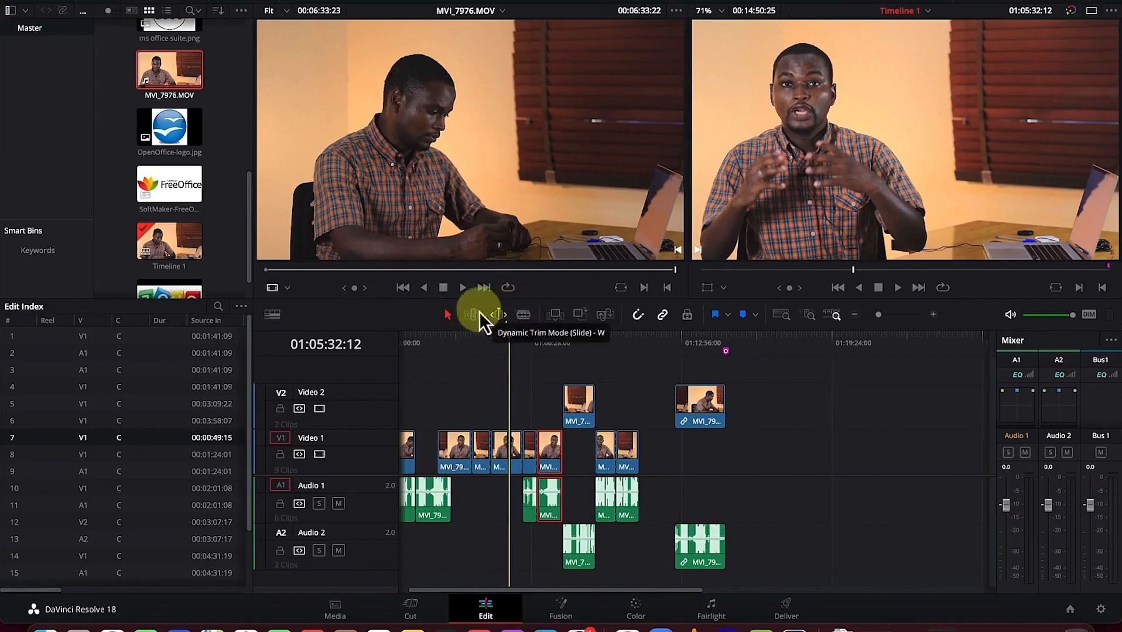
{"action": "left_click", "coordinate": [287, 287]}
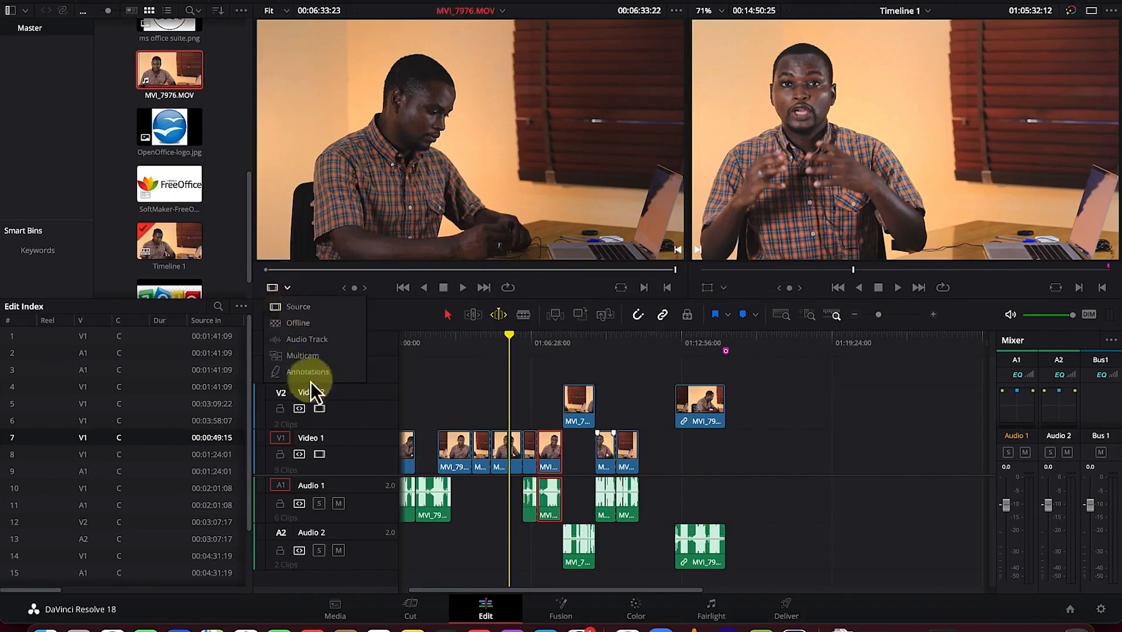
{"action": "left_click", "coordinate": [476, 397]}
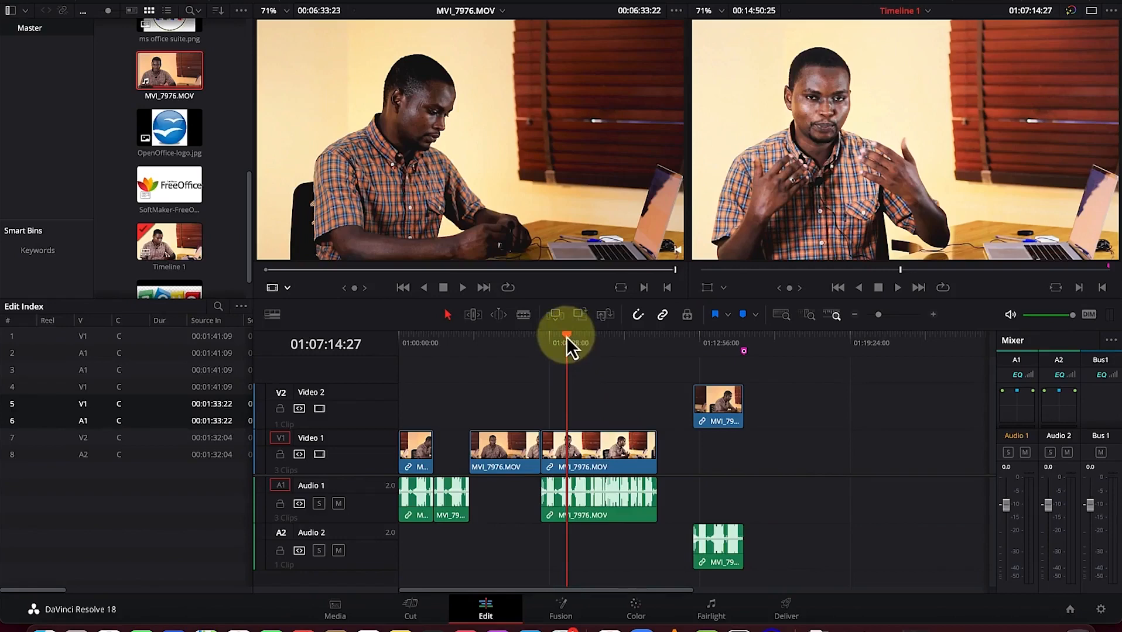
Split the linked clip on Video 1 and Audio 1 at 01:07:06:24 with the Blade and return to Selection Mode.
{"action": "left_click_drag", "start_coordinate": [565, 338], "coordinate": [576, 341]}
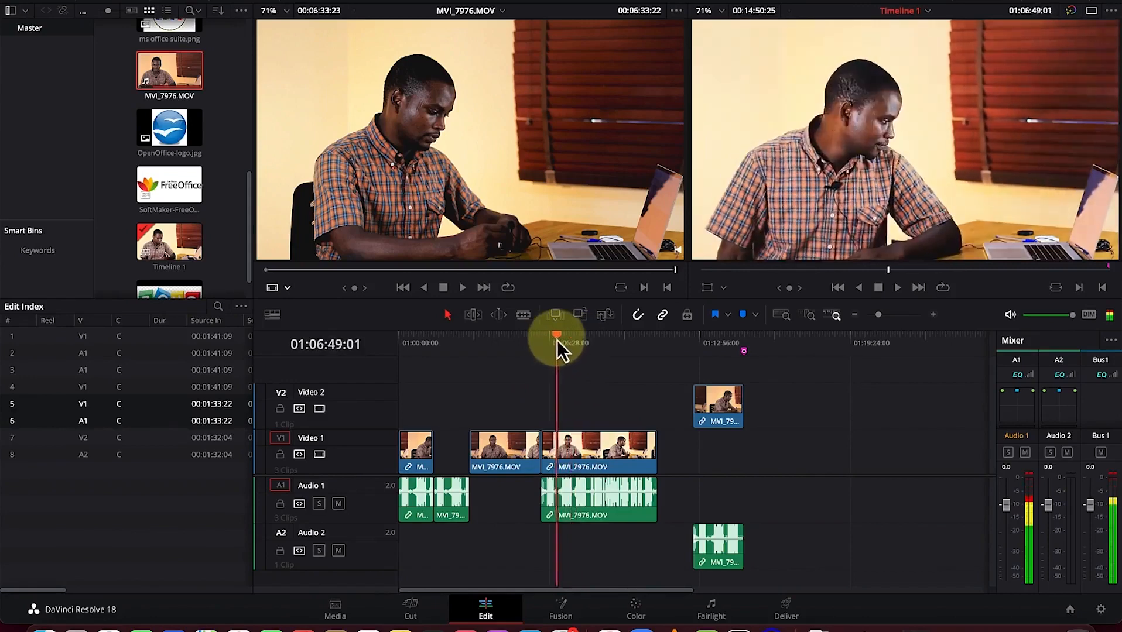
{"action": "left_click_drag", "start_coordinate": [557, 340], "coordinate": [565, 344]}
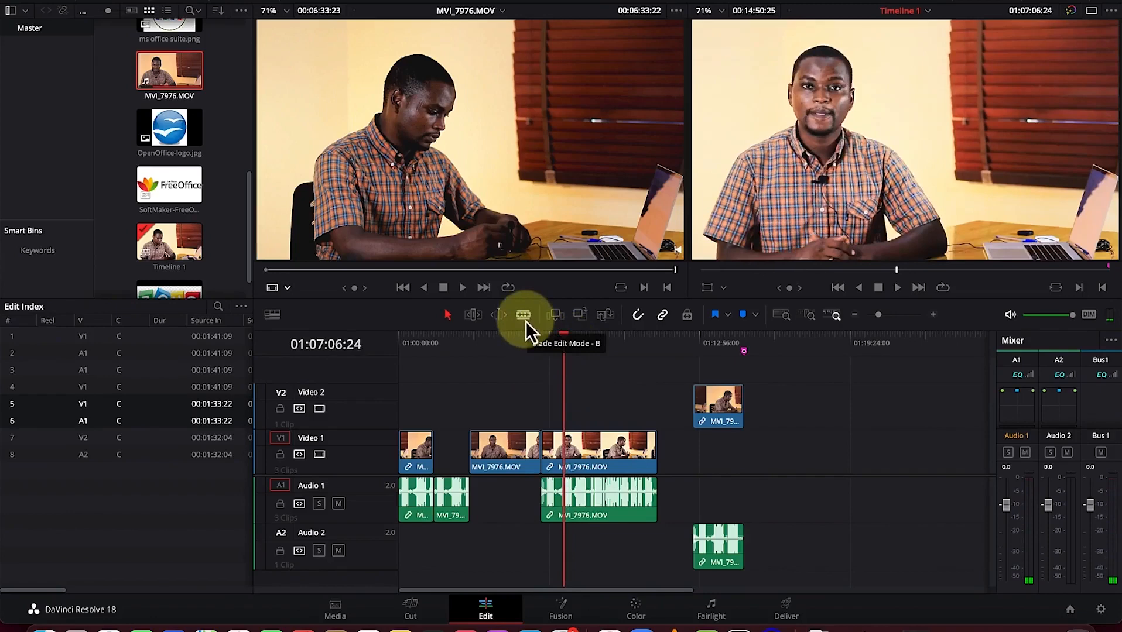
{"action": "left_click", "coordinate": [574, 445]}
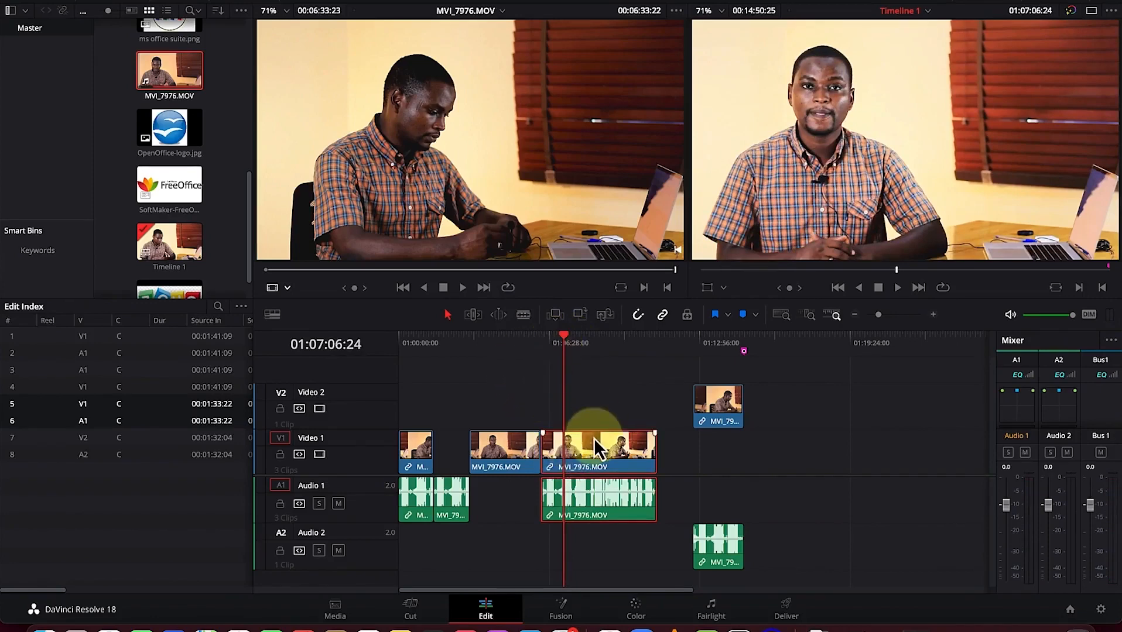
{"action": "key", "text": "b"}
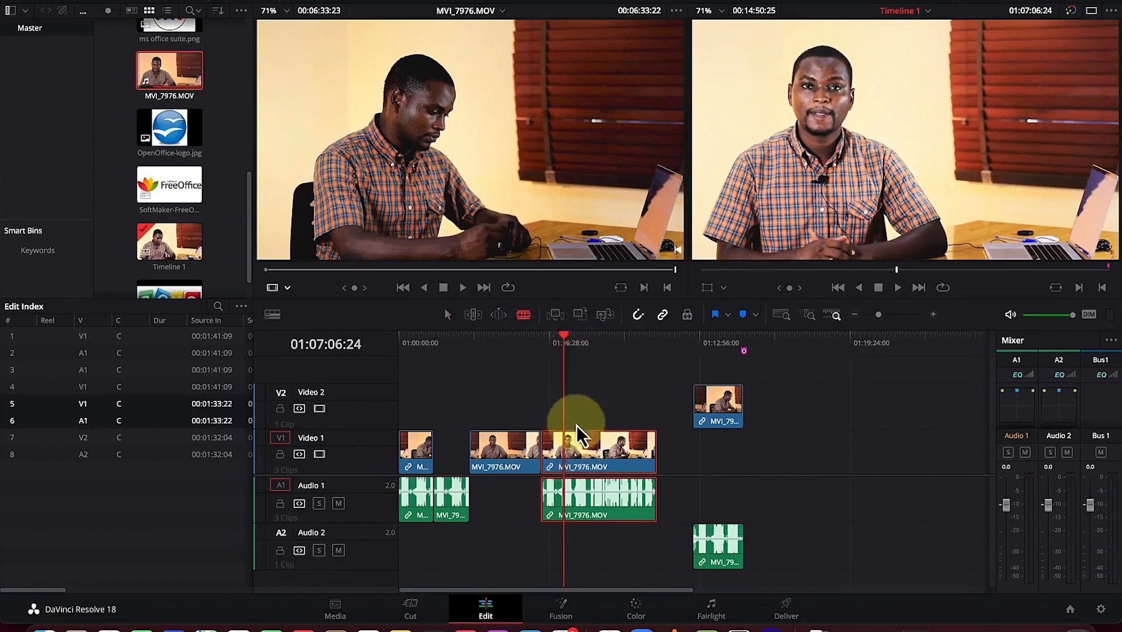
{"action": "left_click", "coordinate": [564, 449]}
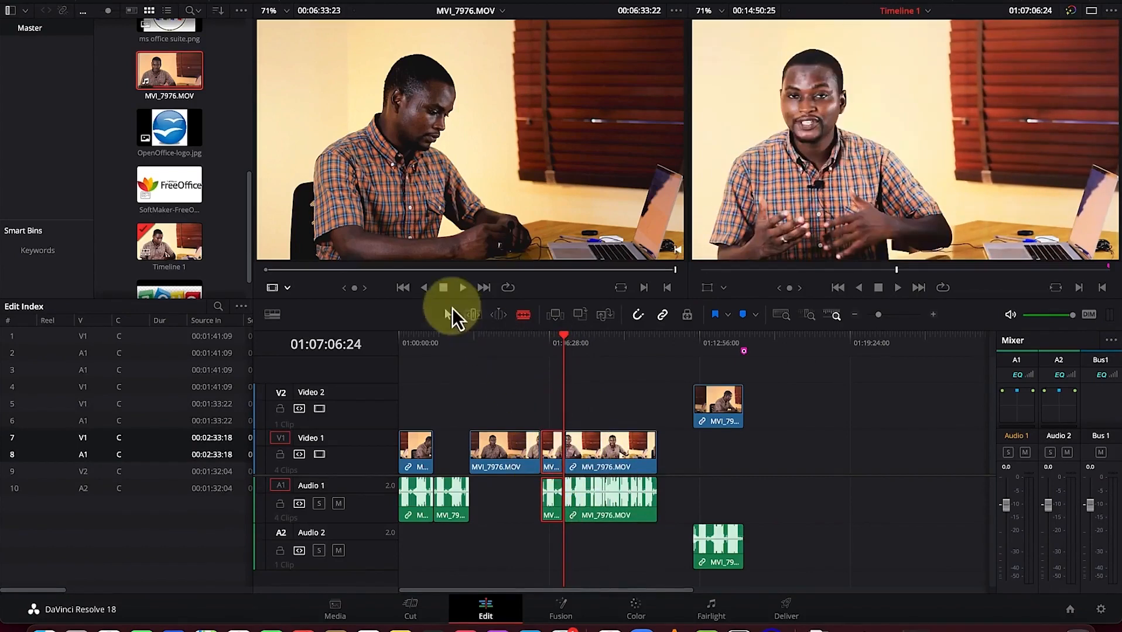
{"action": "left_click", "coordinate": [448, 314]}
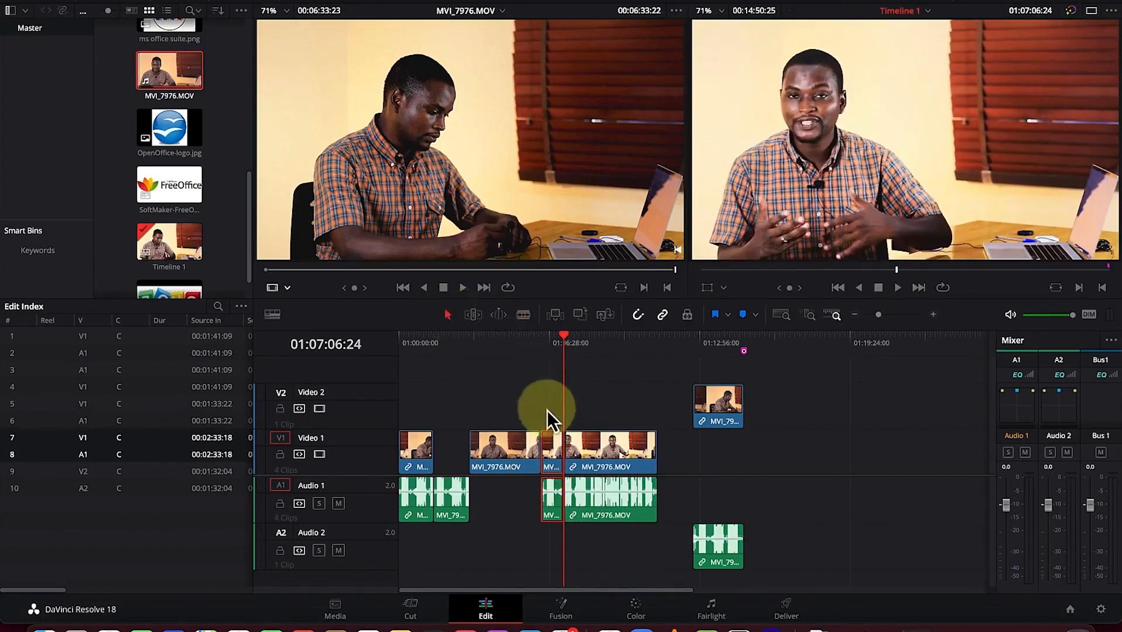
{"action": "left_click_drag", "start_coordinate": [547, 411], "coordinate": [562, 464]}
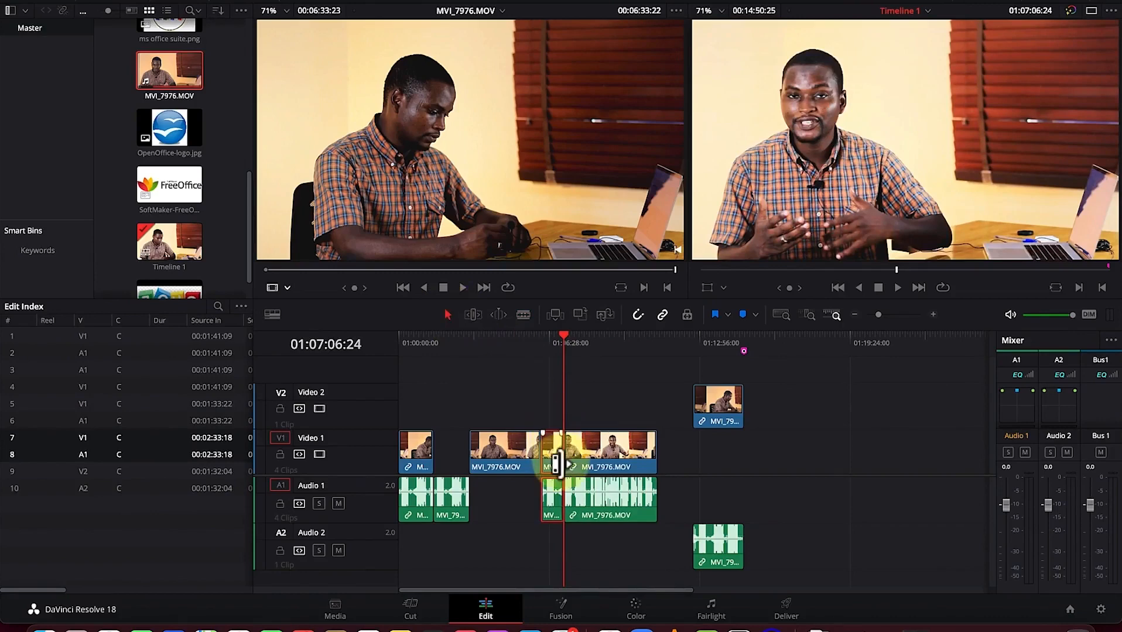
Try deleting the short segment before the playhead and closing its gap, then undo these edits and the cut.
{"action": "key", "text": "BackSpace"}
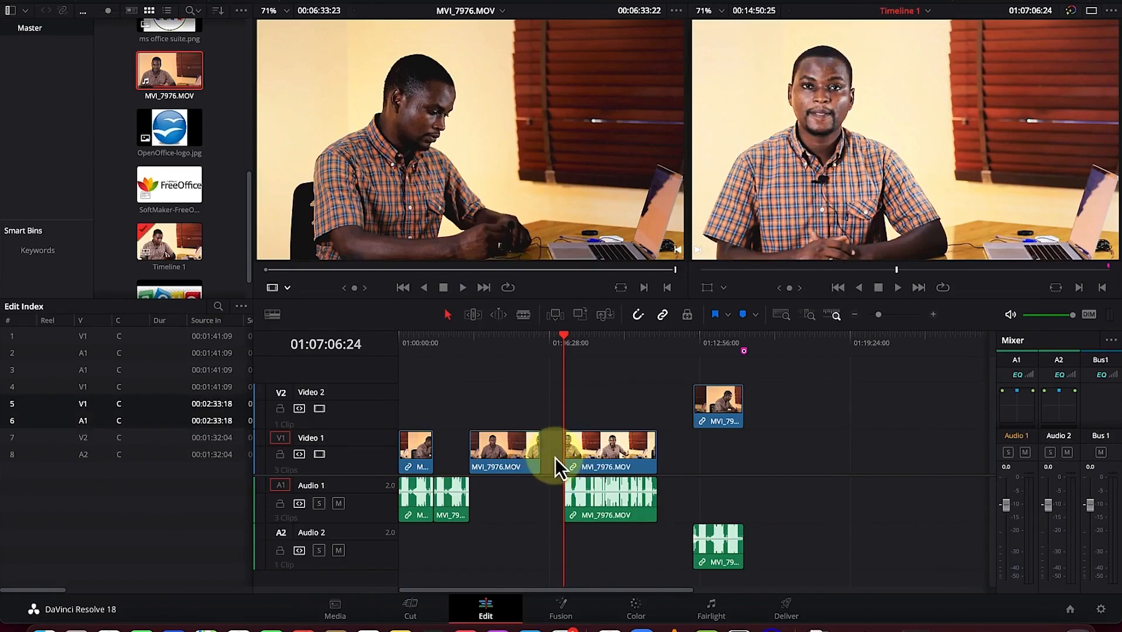
{"action": "key", "text": "Delete"}
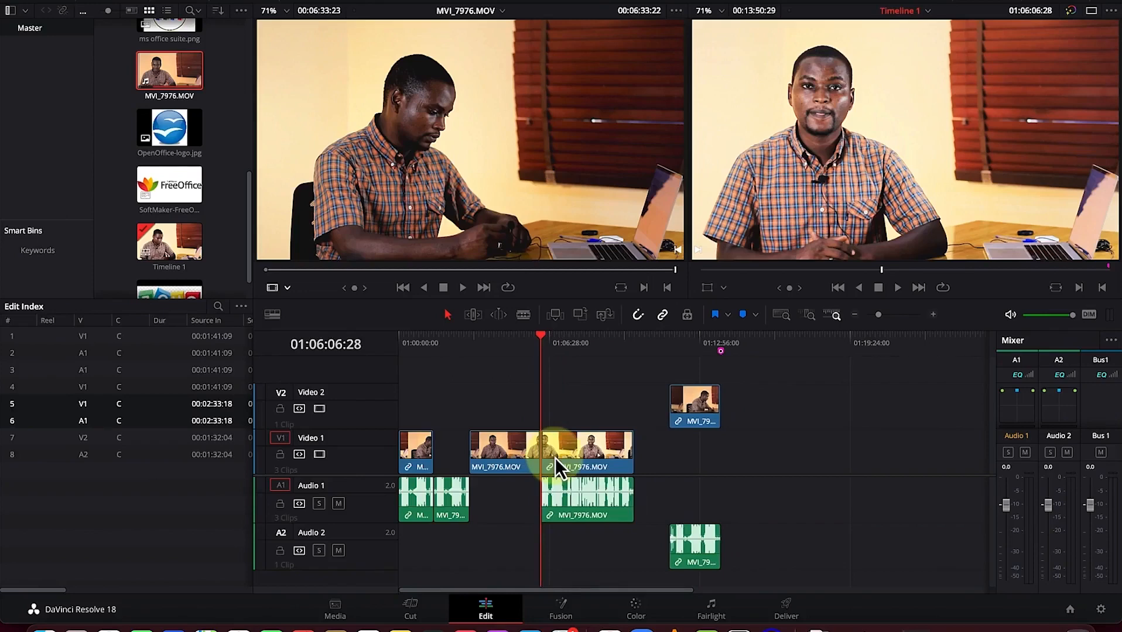
{"action": "key", "text": "super+z"}
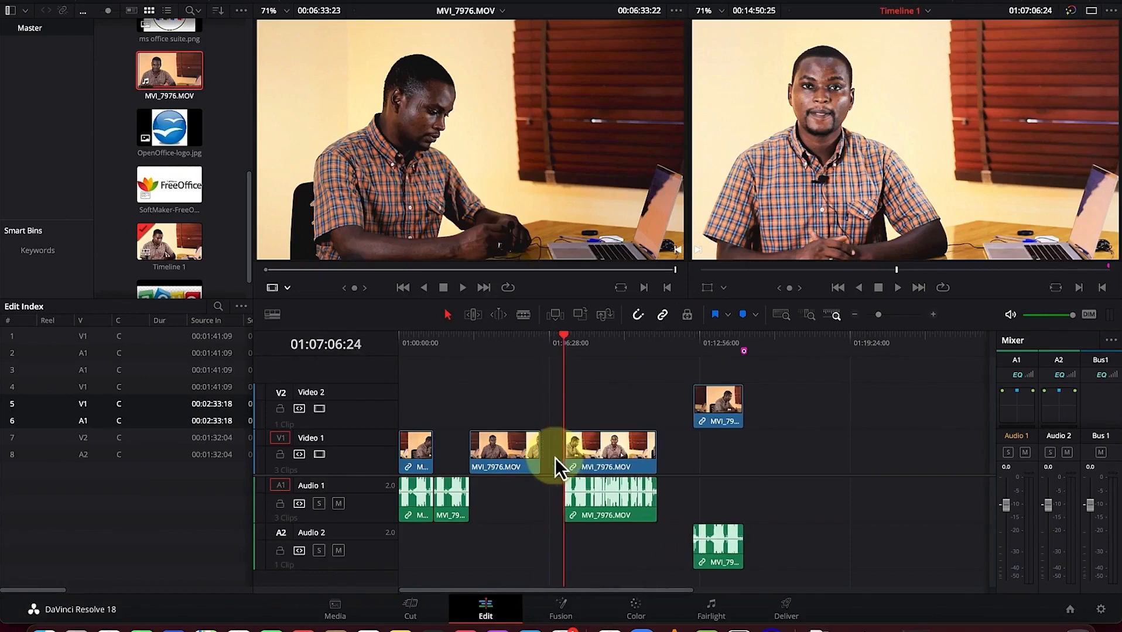
{"action": "key", "text": "super+z"}
{"action": "key", "text": "super+z"}
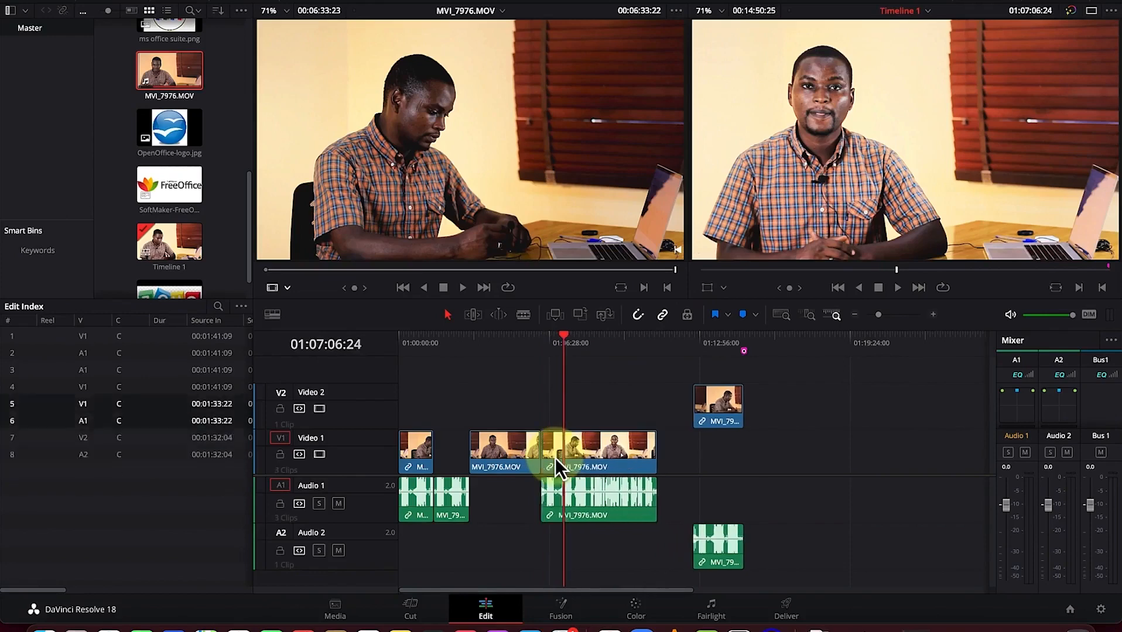
Try trimming the last Video 1 clip's start to 01:07:42:11 and ripple-deleting the gap, then undo both edits.
{"action": "left_click_drag", "start_coordinate": [567, 336], "coordinate": [578, 339]}
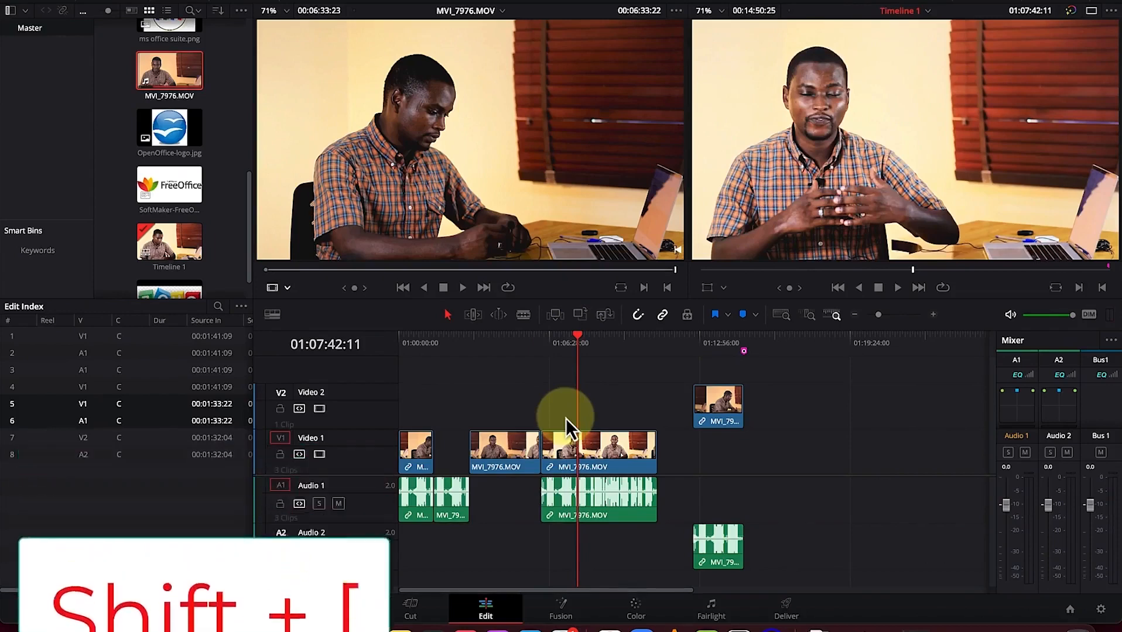
{"action": "key", "text": "shift+bracketleft"}
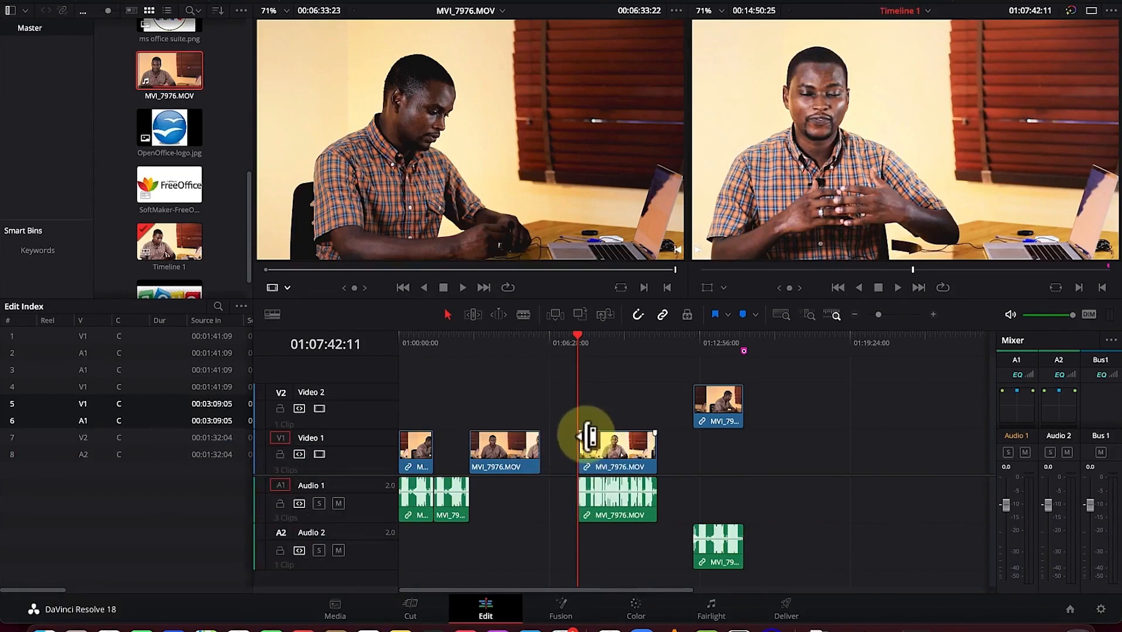
{"action": "key", "text": "super+z"}
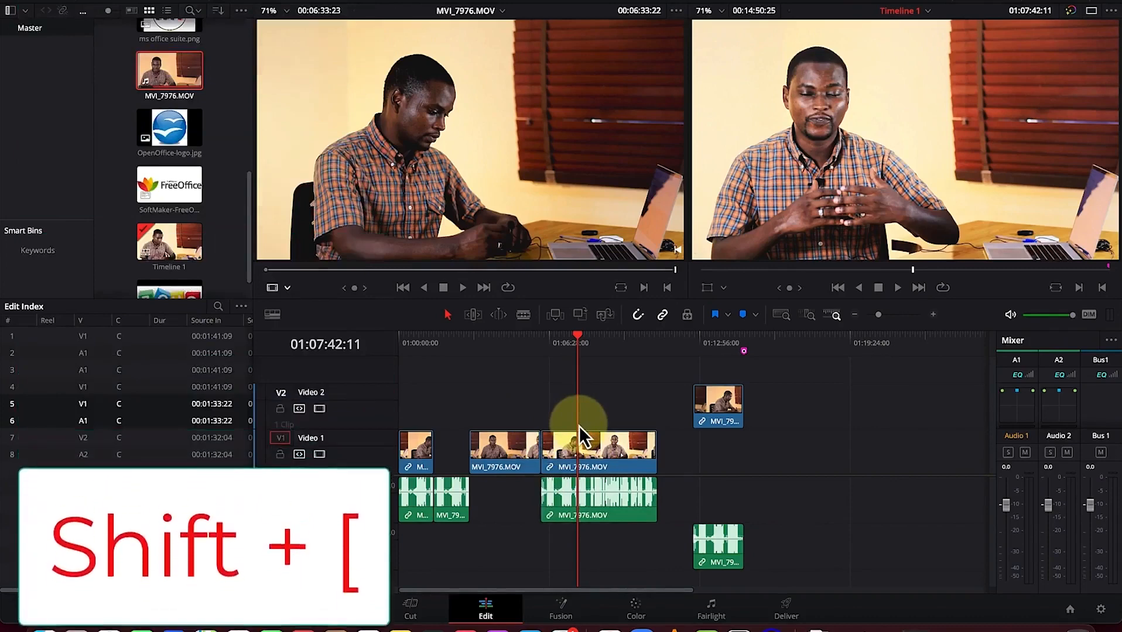
{"action": "key", "text": "shift+bracketleft"}
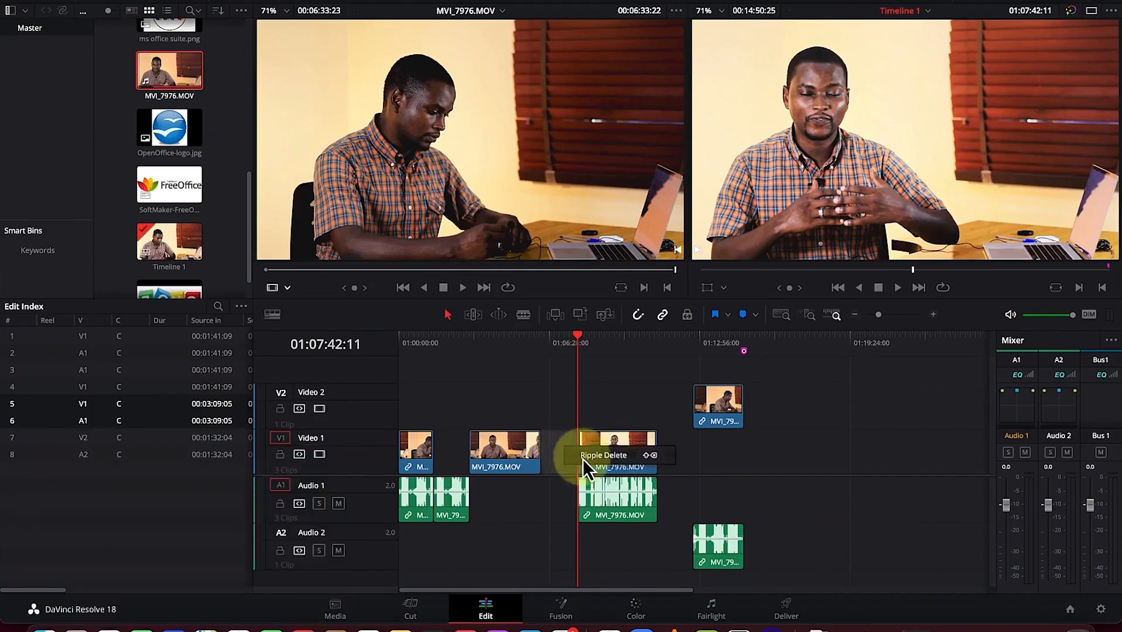
{"action": "key", "text": "shift+BackSpace"}
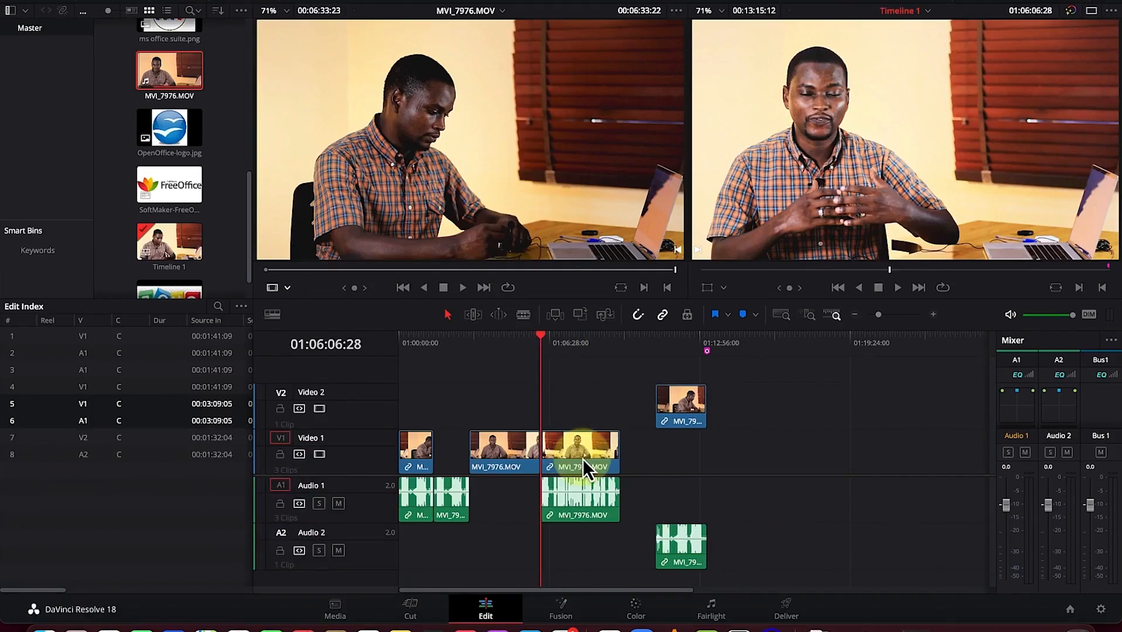
{"action": "key", "text": "super+z"}
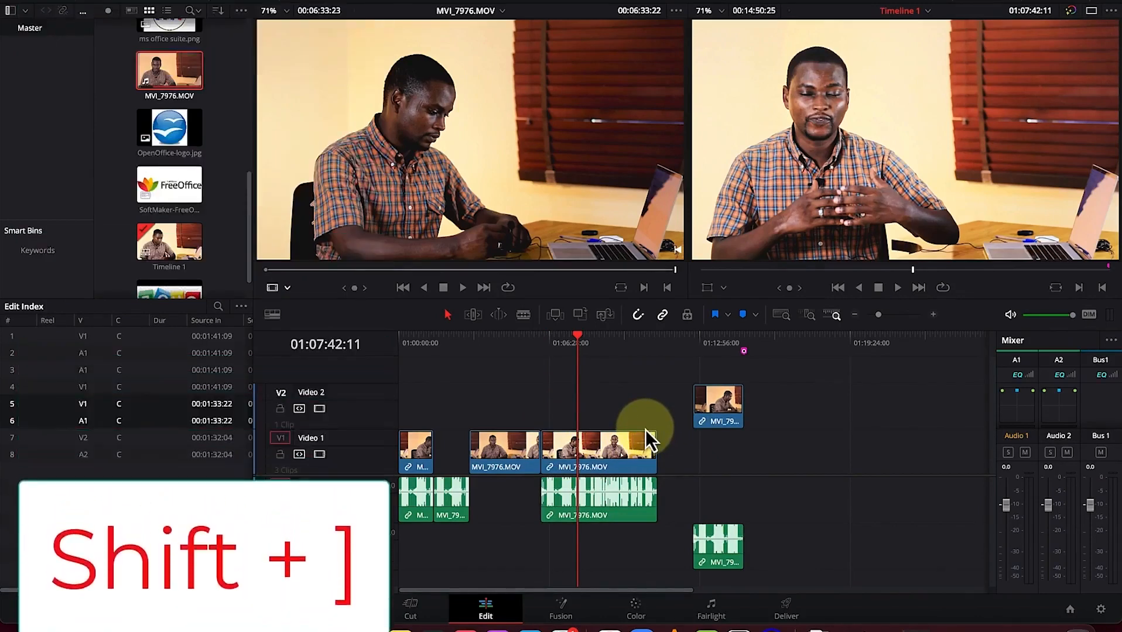
Try trimming the last Video 1 clip's end to the playhead and ripple-trimming its start instead, undoing each trim.
{"action": "key", "text": "shift+bracketright"}
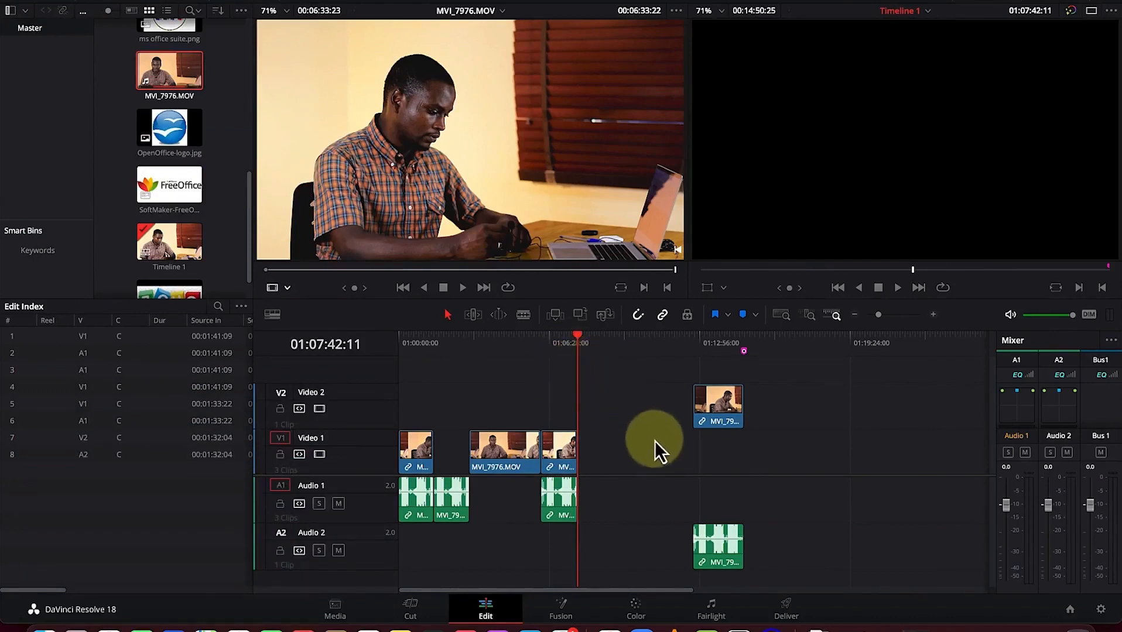
{"action": "key", "text": "ctrl+z"}
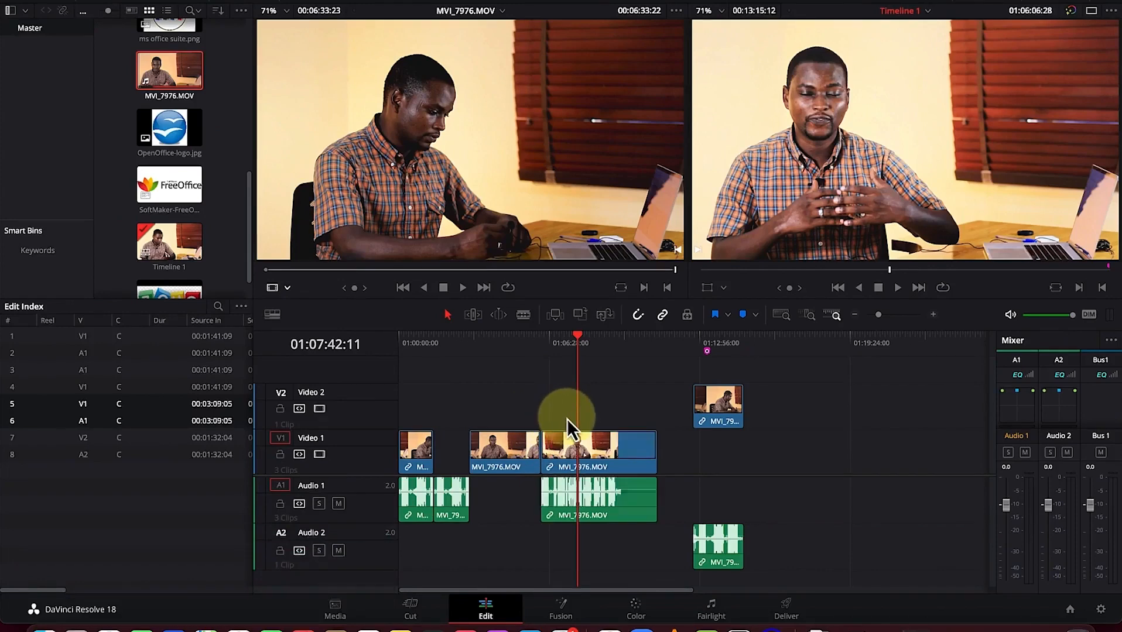
{"action": "key", "text": "super+shift+bracketleft"}
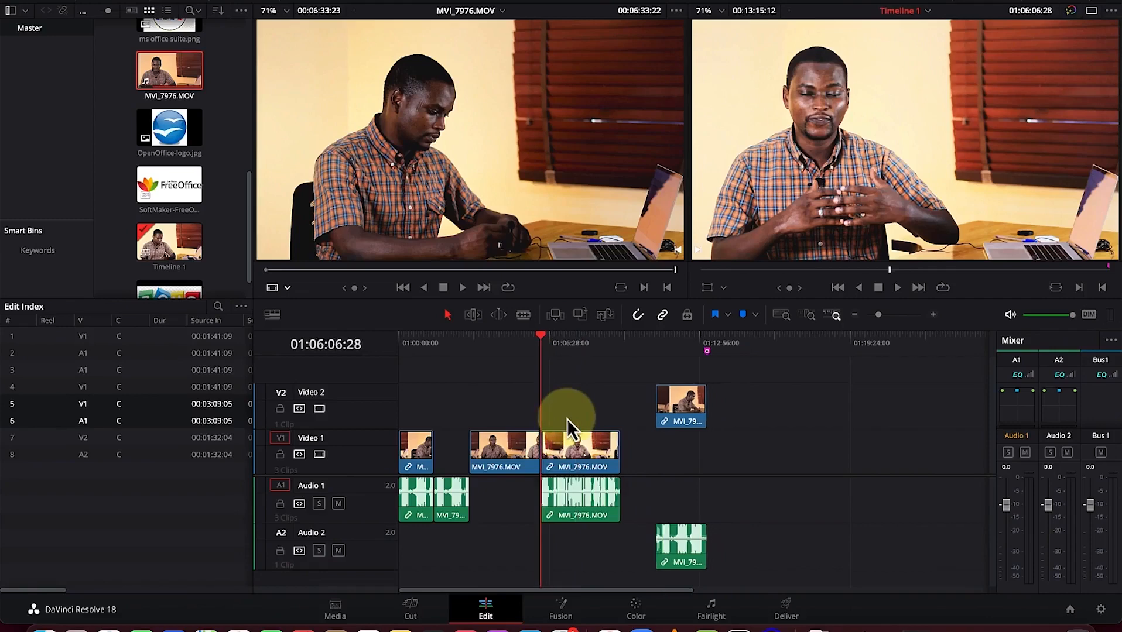
{"action": "key", "text": "super+z"}
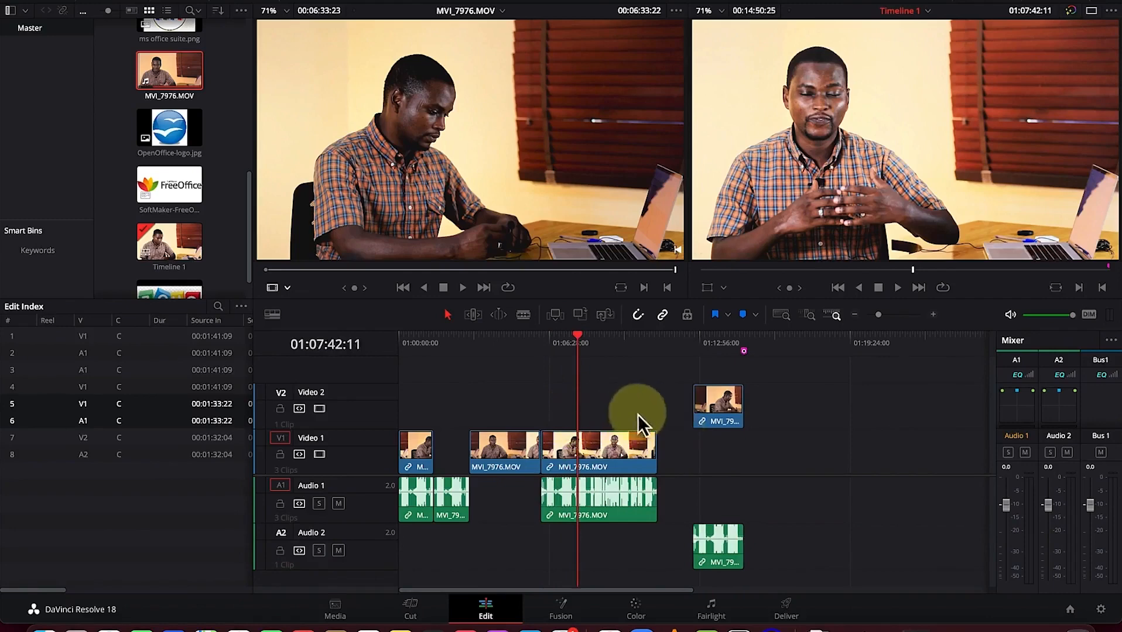
Move the Video 2 clip to where the last Video 1 clip ends, and ripple-trim that Video 1 clip's end to 01:07:42:11.
{"action": "left_click_drag", "start_coordinate": [713, 418], "coordinate": [679, 422]}
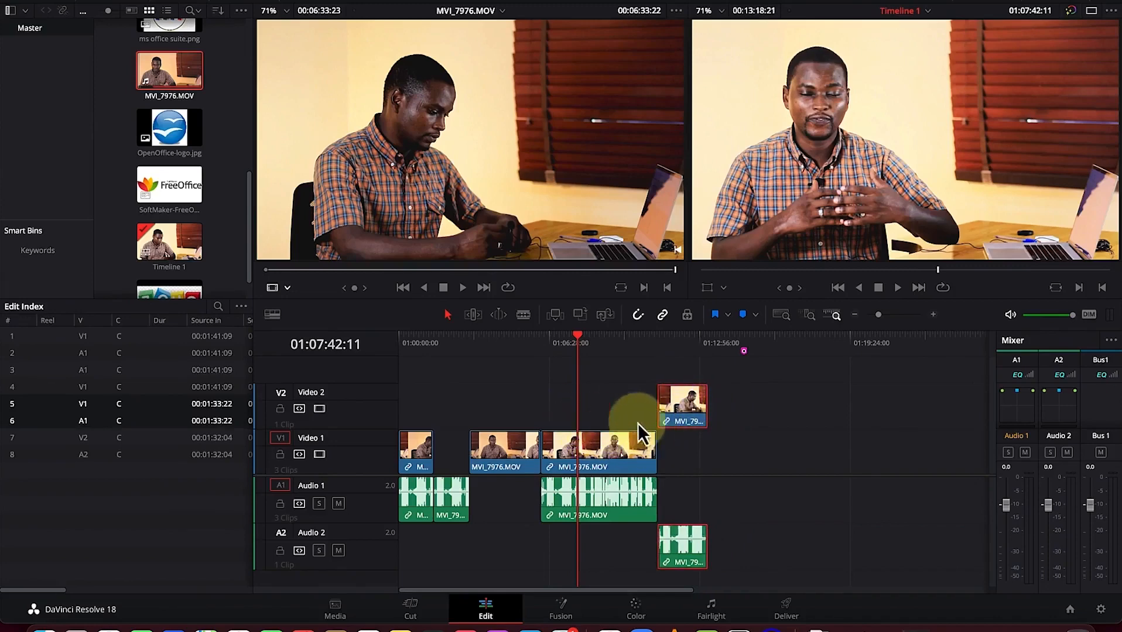
{"action": "left_click", "coordinate": [608, 459]}
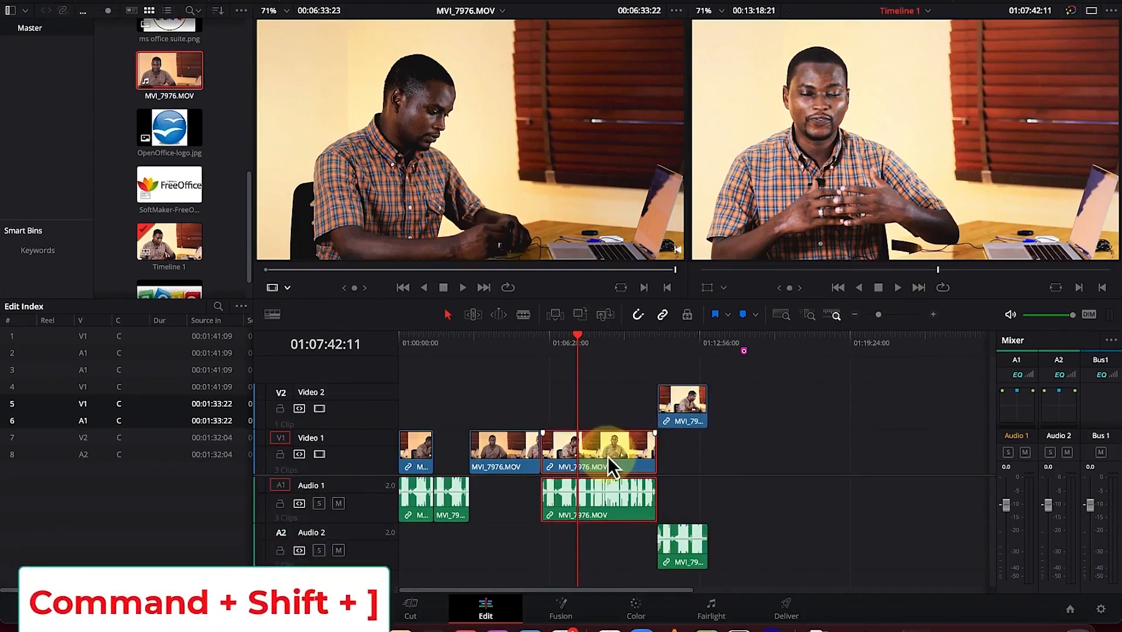
{"action": "key", "text": "super+shift+bracketright"}
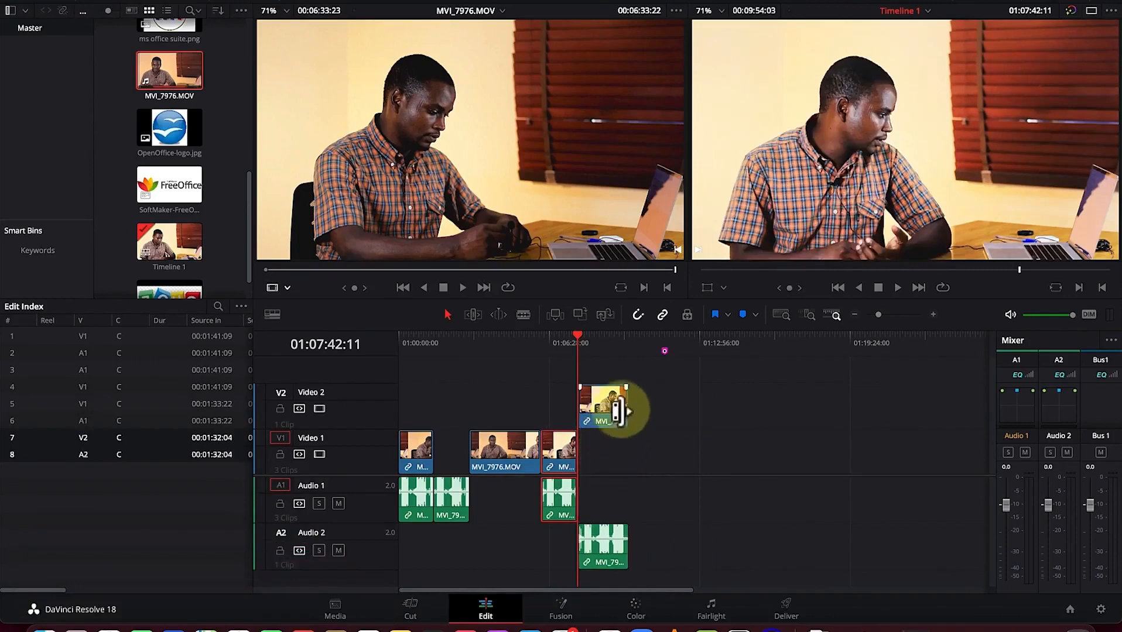
Shorten the Video 2 clip by trimming in its end and its start edge.
{"action": "left_click_drag", "start_coordinate": [621, 407], "coordinate": [613, 409]}
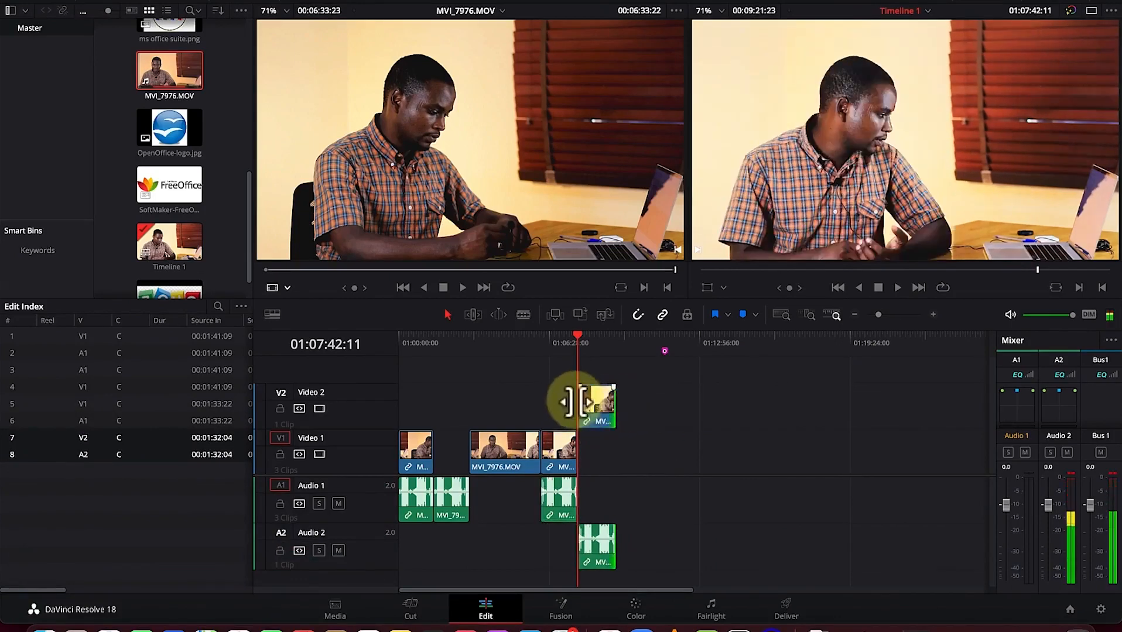
{"action": "left_click", "coordinate": [579, 402]}
{"action": "left_click_drag", "start_coordinate": [580, 401], "coordinate": [597, 403]}
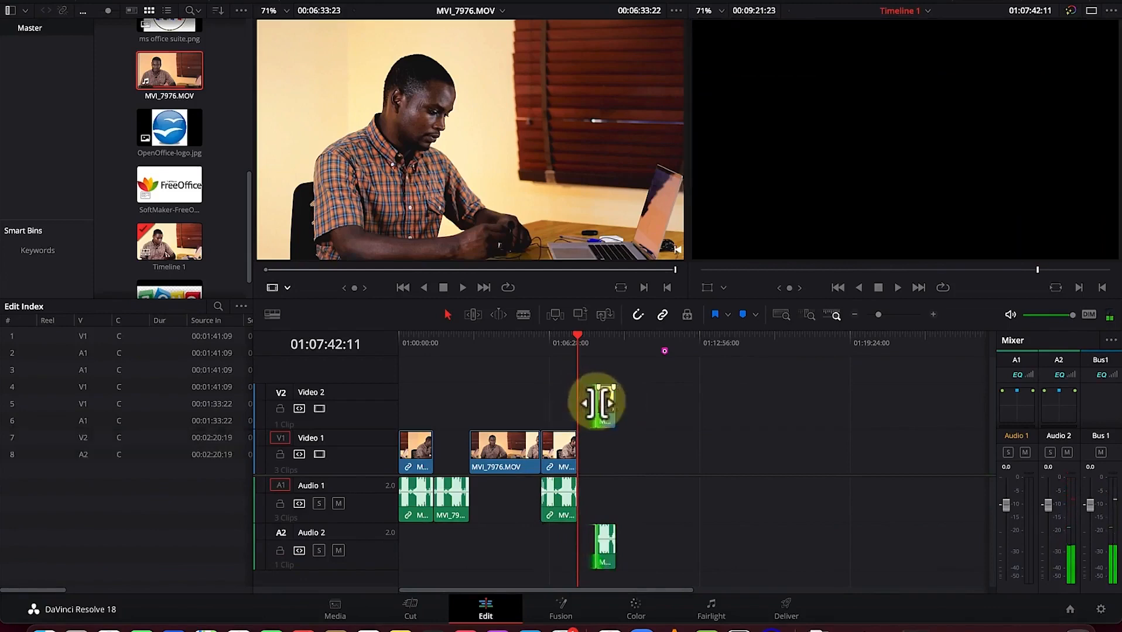
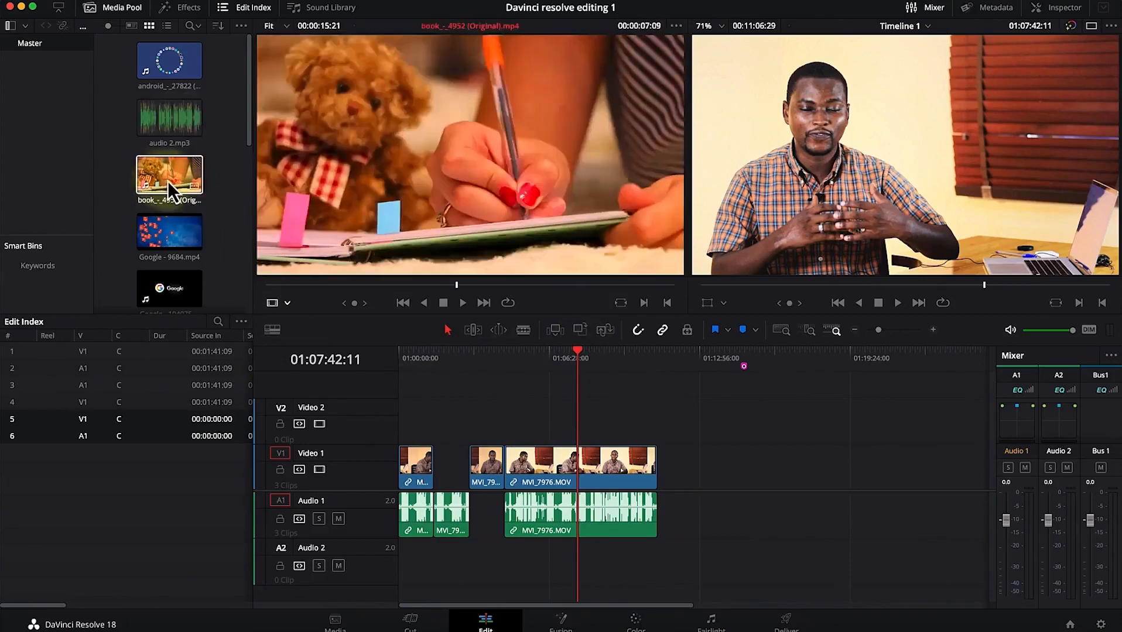
Load book_-_4952 (Original).mp4 in the source viewer and mark In at 00:00:03:12 and Out at 00:00:09:17.
{"action": "left_click", "coordinate": [168, 181]}
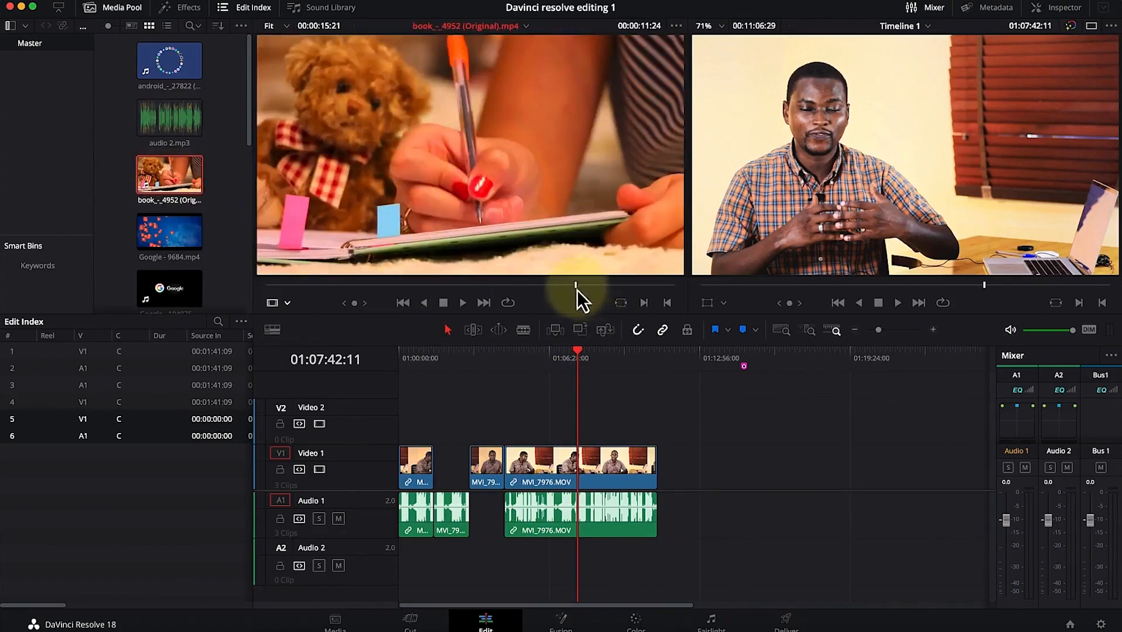
{"action": "left_click_drag", "start_coordinate": [576, 289], "coordinate": [356, 269]}
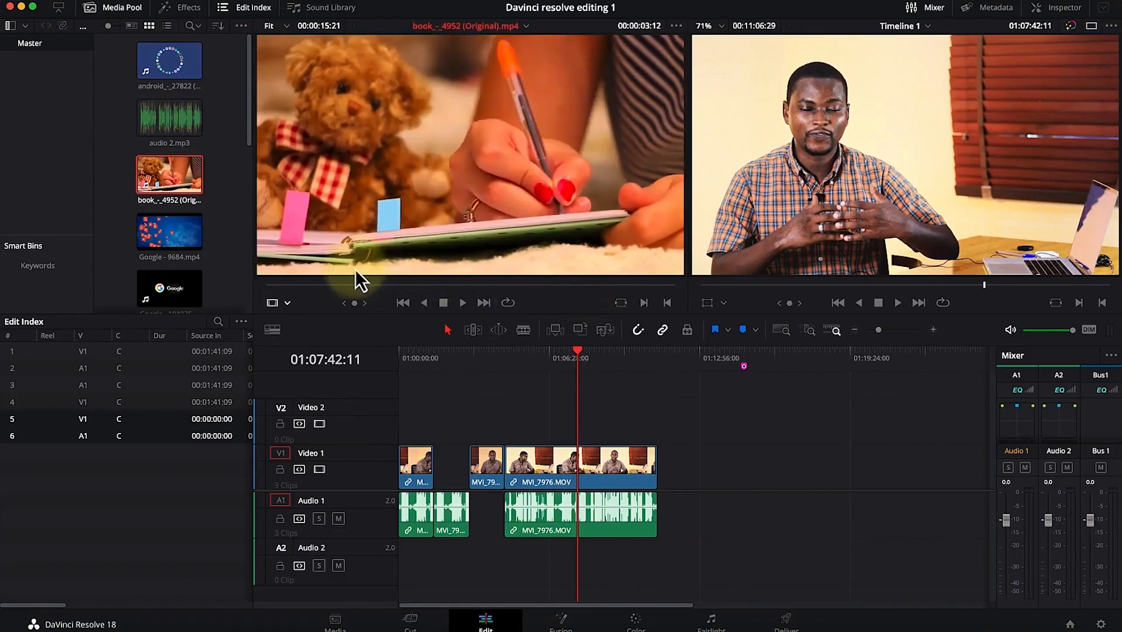
{"action": "mouse_move", "coordinate": [356, 269]}
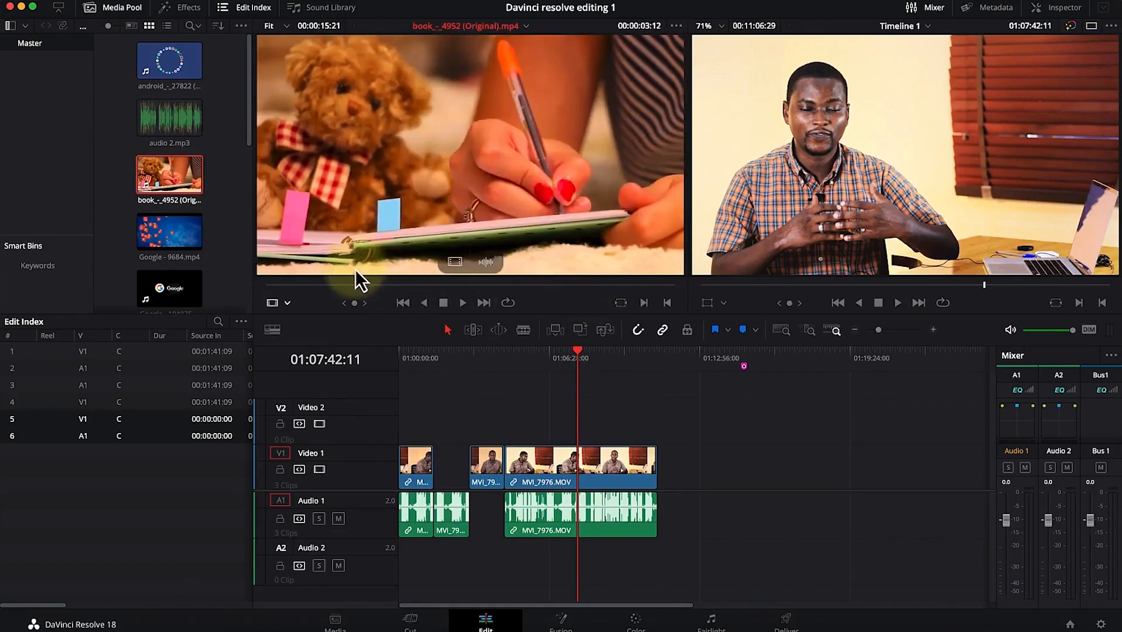
{"action": "key", "text": "i"}
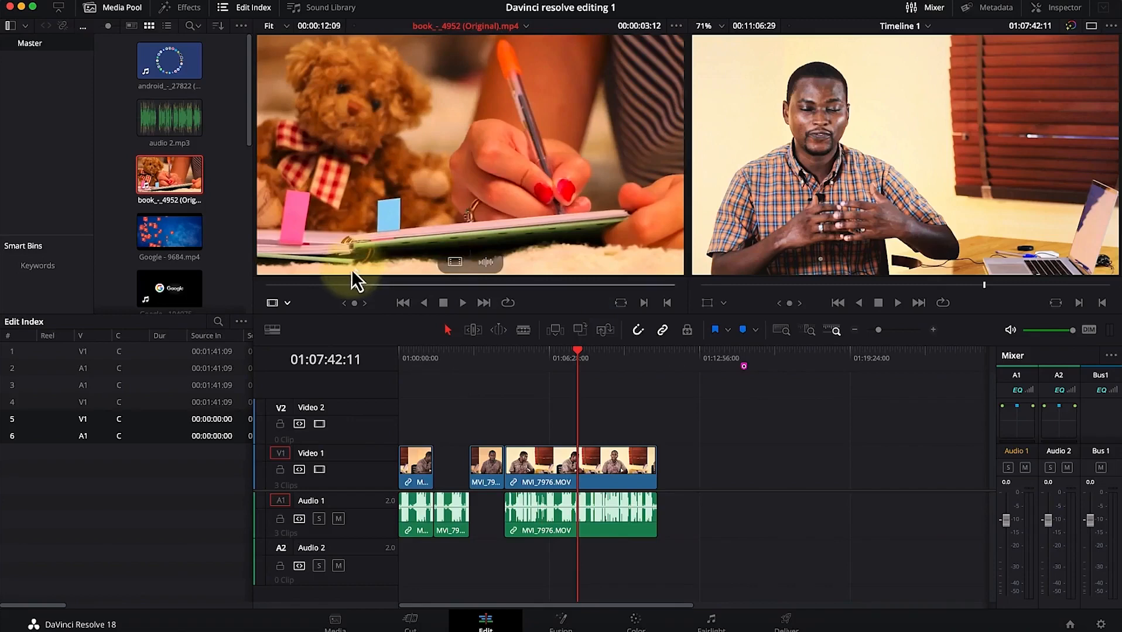
{"action": "left_click_drag", "start_coordinate": [358, 289], "coordinate": [516, 320]}
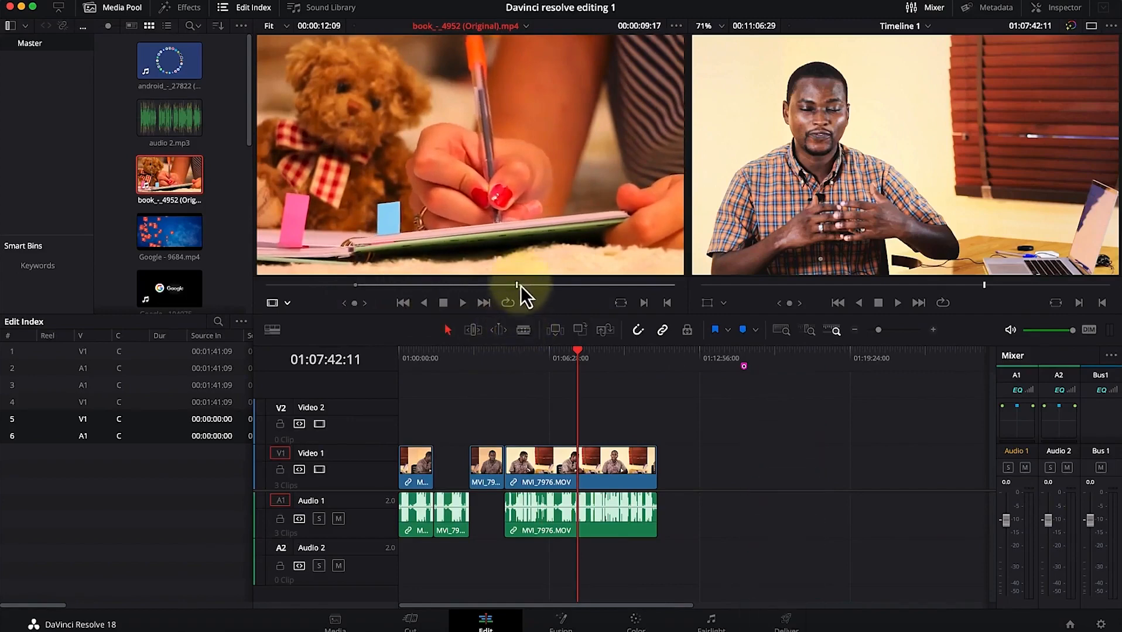
{"action": "key", "text": "o"}
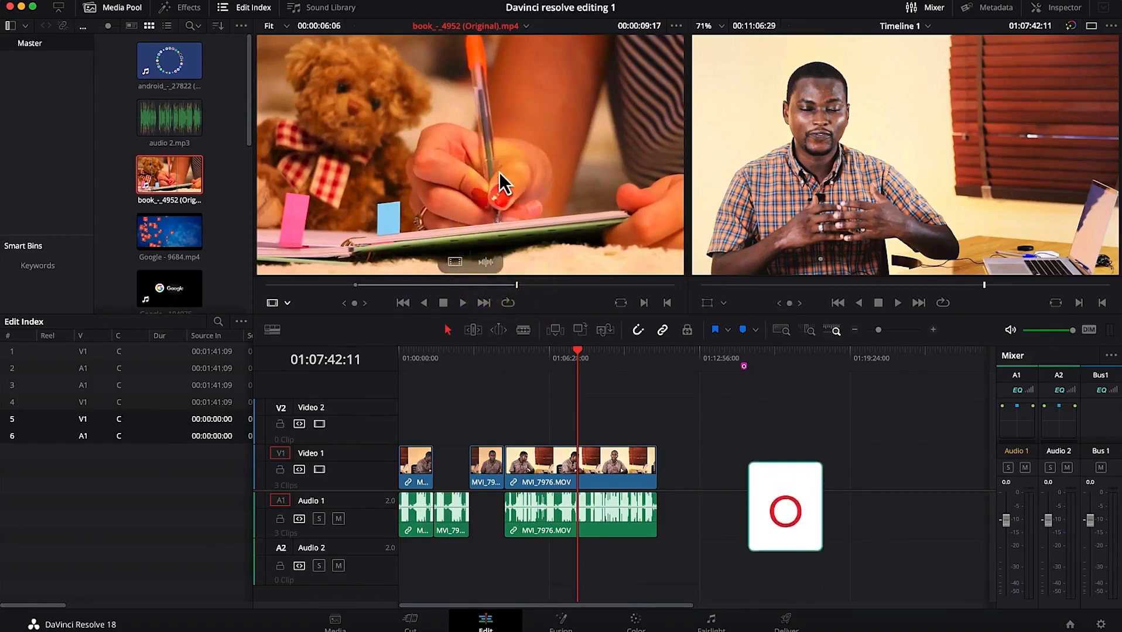
Place the marked book_-_4952 section on Video 2 and Audio 2, starting at 01:07:42:11.
{"action": "left_click_drag", "start_coordinate": [499, 171], "coordinate": [589, 418]}
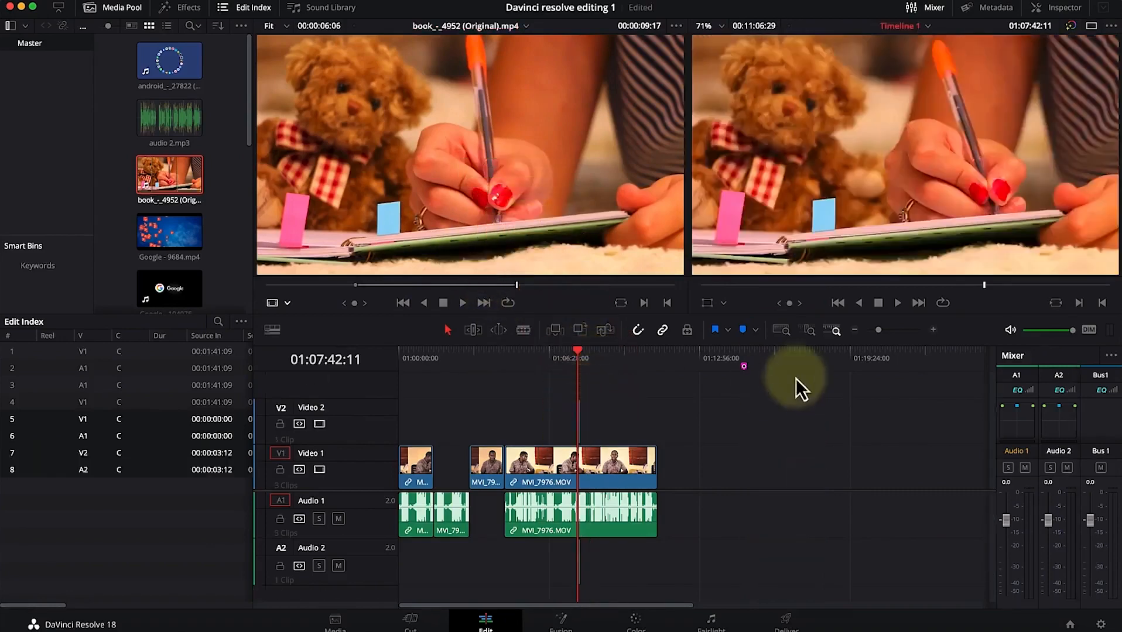
{"action": "left_click_drag", "start_coordinate": [879, 333], "coordinate": [895, 332]}
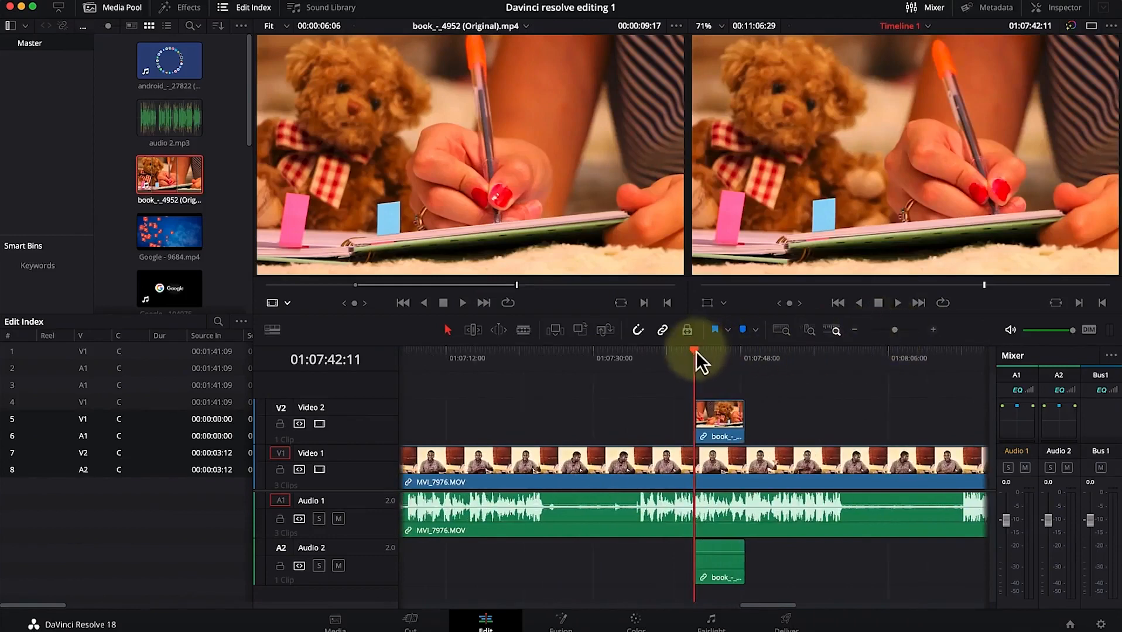
{"action": "mouse_move", "coordinate": [702, 353]}
{"action": "left_mouse_down"}
{"action": "mouse_move", "coordinate": [717, 356]}
{"action": "mouse_move", "coordinate": [694, 353]}
{"action": "left_mouse_up"}
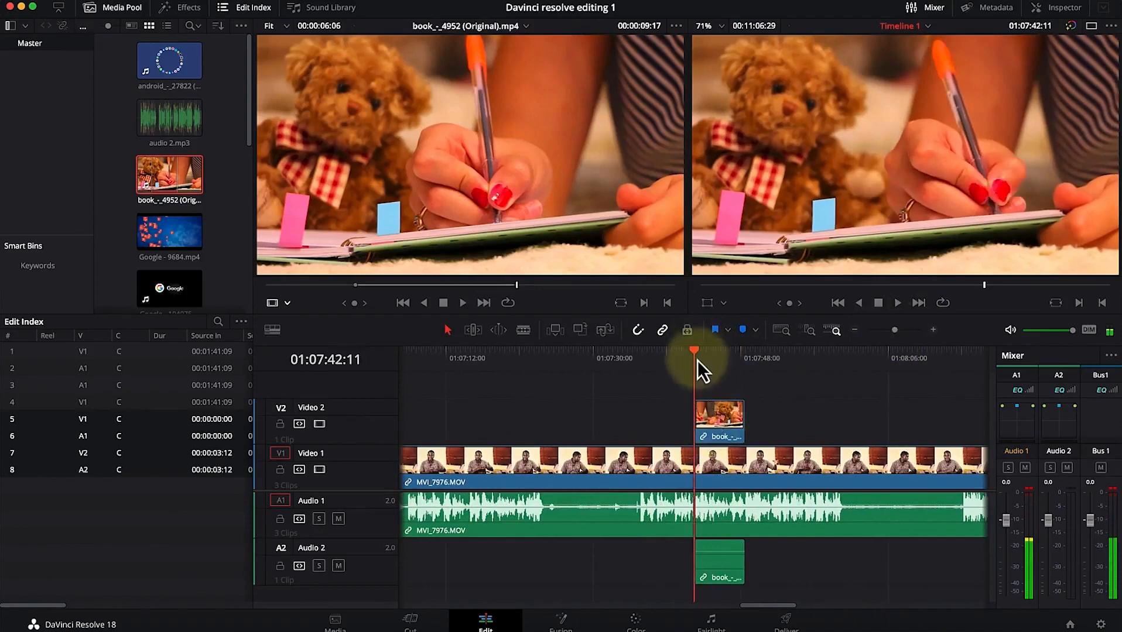
Mute the Audio 2 track and set the playhead before the book clip at 01:07:37:26.
{"action": "left_click_drag", "start_coordinate": [697, 353], "coordinate": [677, 384]}
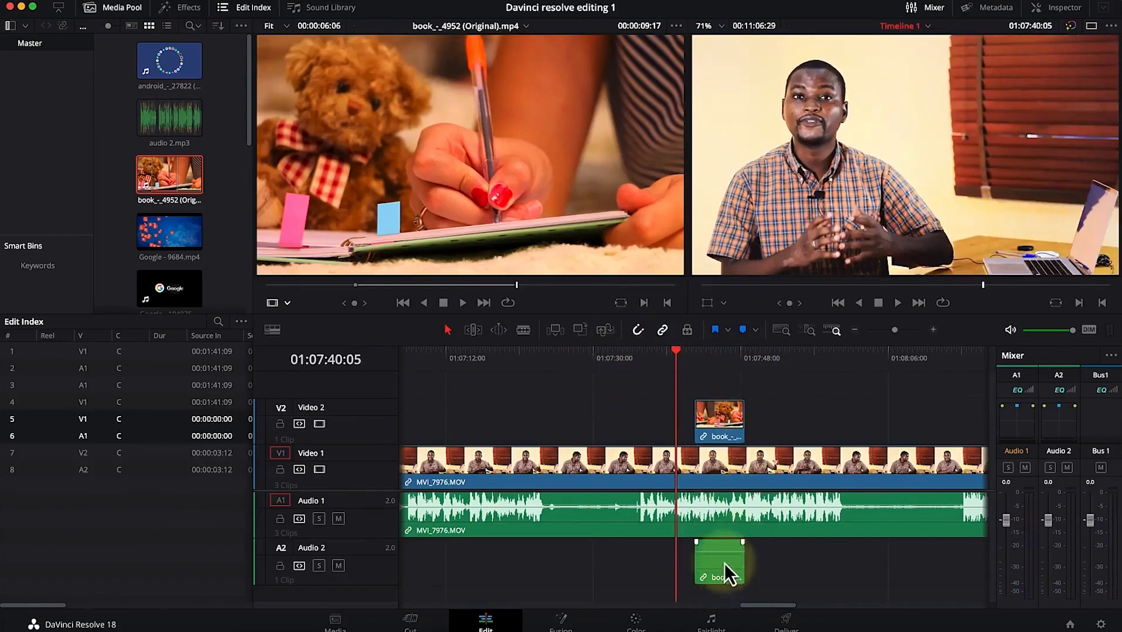
{"action": "left_click", "coordinate": [338, 566]}
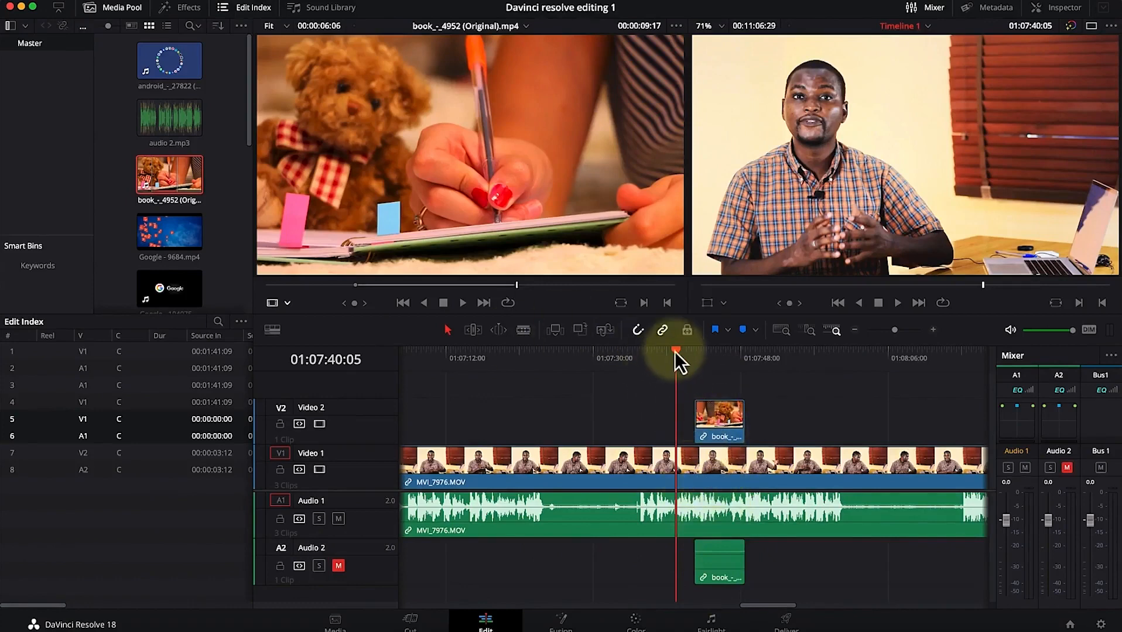
{"action": "mouse_move", "coordinate": [676, 352]}
{"action": "left_mouse_down"}
{"action": "mouse_move", "coordinate": [681, 342]}
{"action": "mouse_move", "coordinate": [658, 341]}
{"action": "left_mouse_up"}
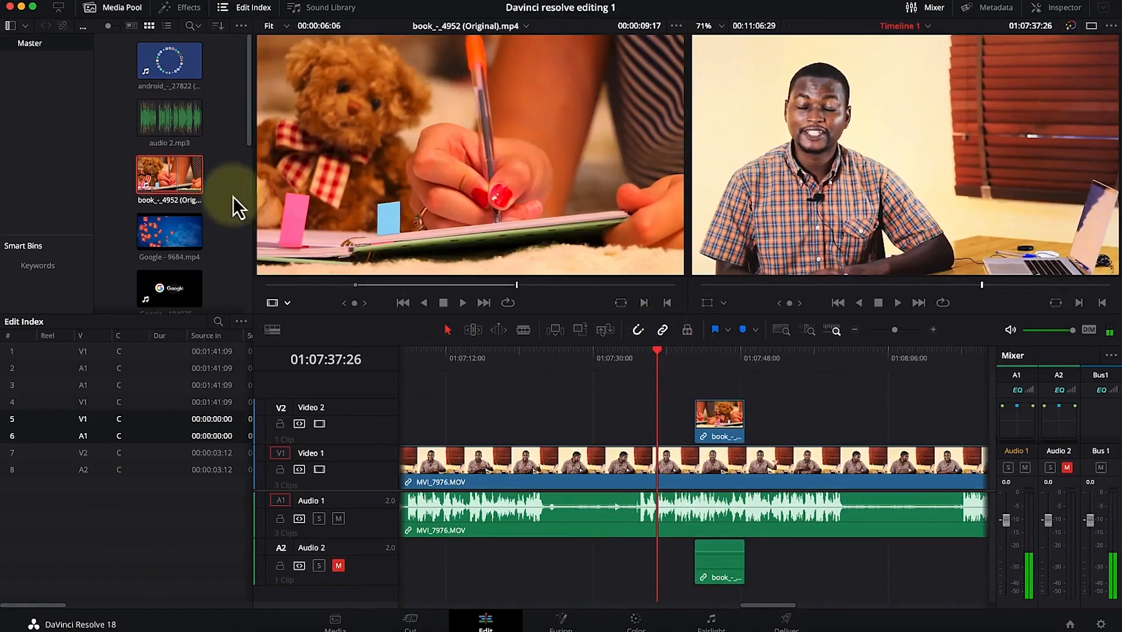
Load audio 2.mp3 in the source viewer and mark a section about 00:01:02:03 long starting at 00:01:06:18.
{"action": "left_click", "coordinate": [182, 126]}
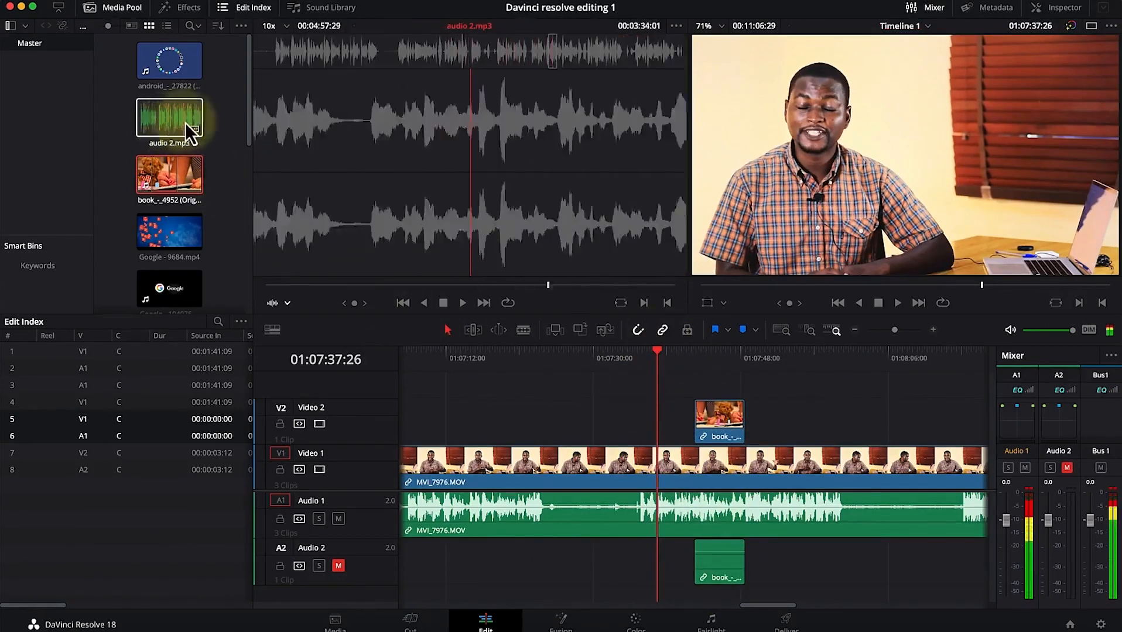
{"action": "left_click", "coordinate": [171, 121]}
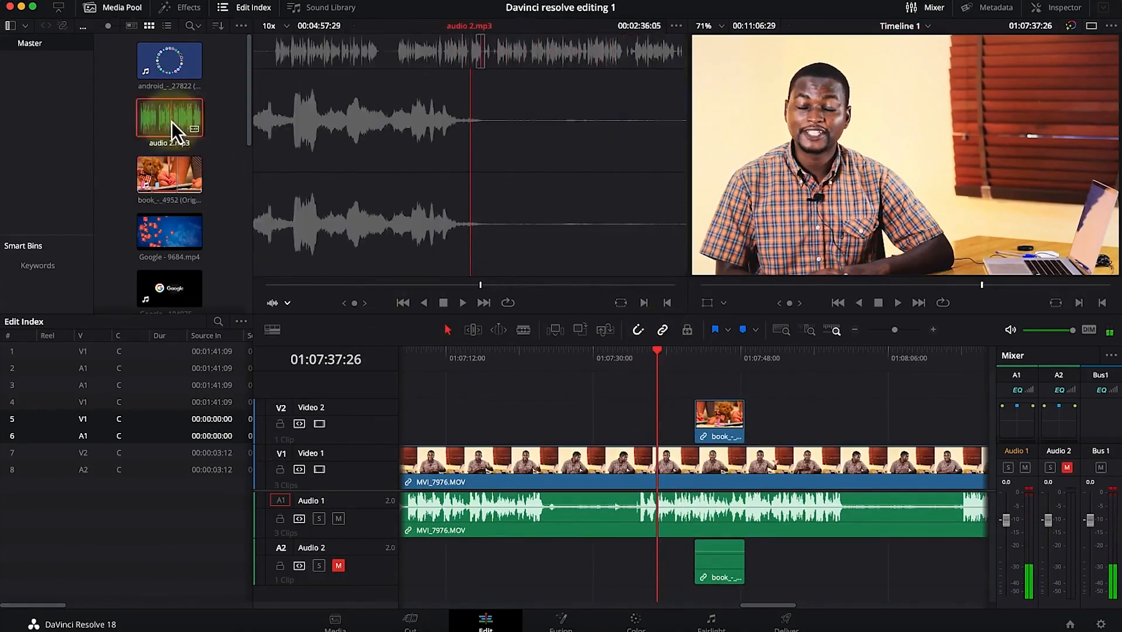
{"action": "left_click_drag", "start_coordinate": [463, 118], "coordinate": [449, 281]}
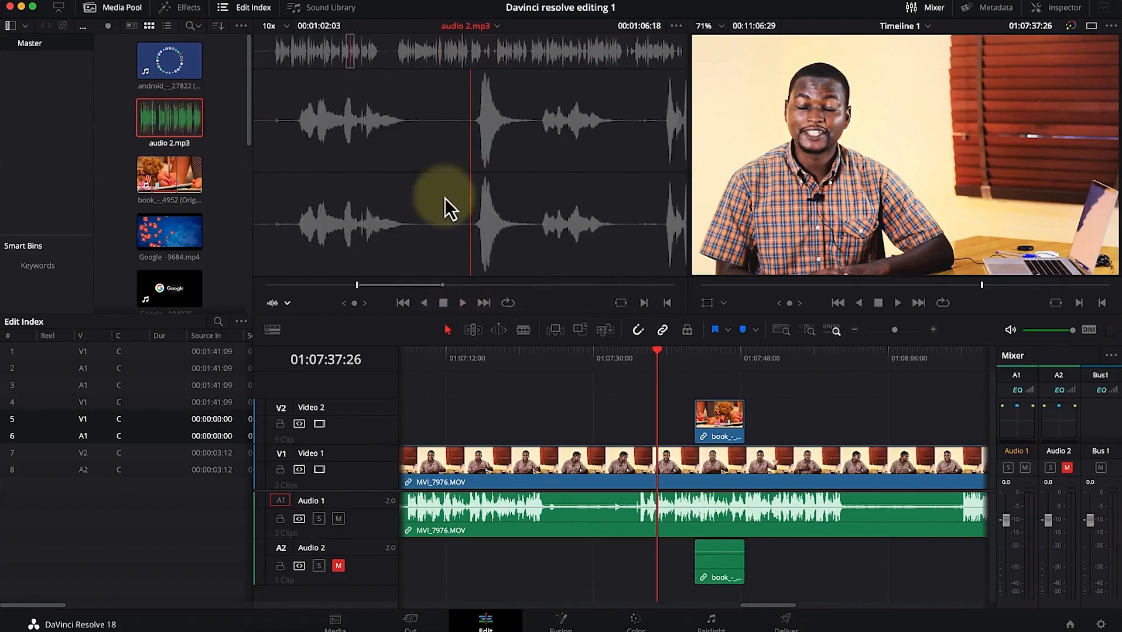
Place the marked audio 2.mp3 section on Audio 2 after the book clip, and set the playhead to 01:07:11:25.
{"action": "left_click_drag", "start_coordinate": [445, 198], "coordinate": [777, 414]}
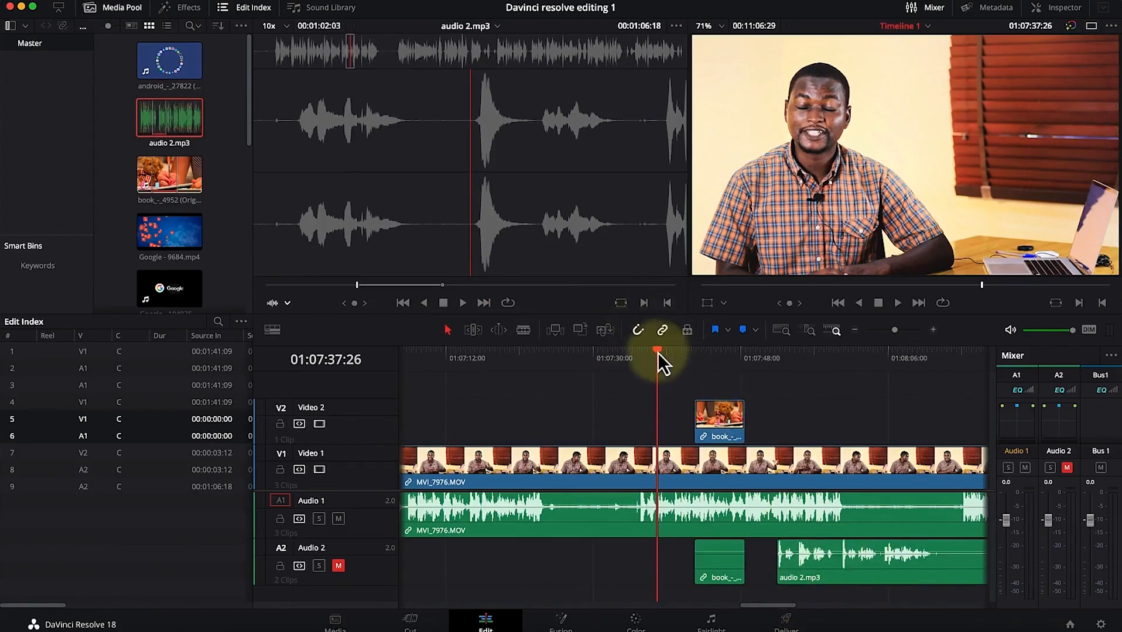
{"action": "left_click_drag", "start_coordinate": [657, 353], "coordinate": [445, 365]}
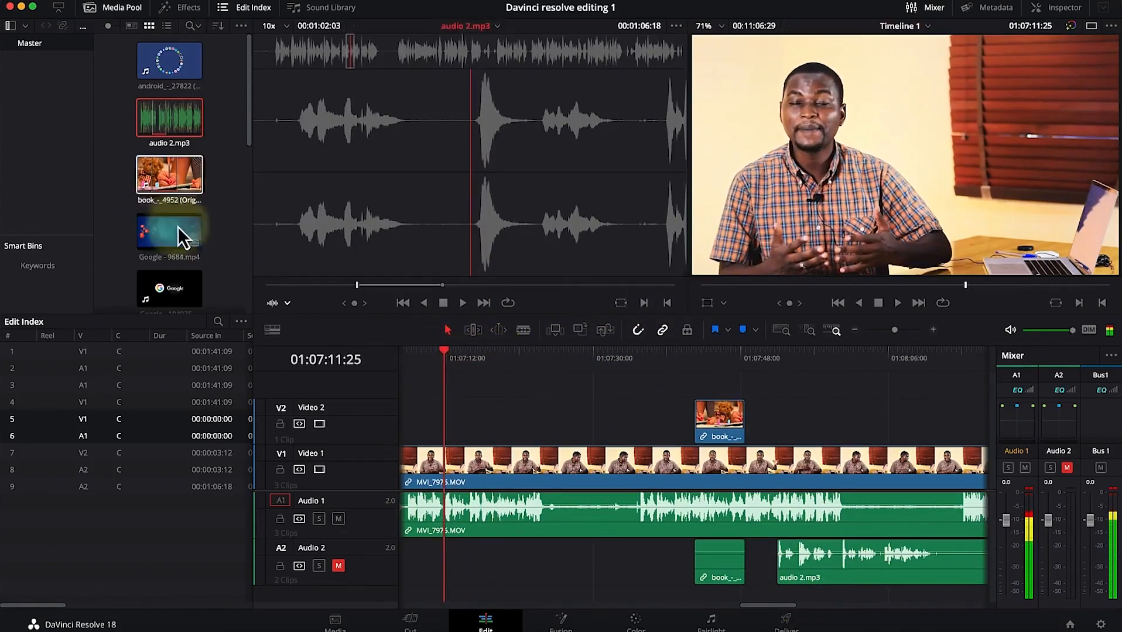
Add SoftMaker-FreeOffice-logo.png to Video 2 before the book clip and extend its start back to the playhead at 01:07:11:25.
{"action": "scroll", "coordinate": [180, 232], "scroll_direction": "down", "scroll_amount": 5}
{"action": "scroll", "coordinate": [180, 232], "scroll_direction": "down", "scroll_amount": 5}
{"action": "scroll", "coordinate": [180, 232], "scroll_direction": "down", "scroll_amount": 2}
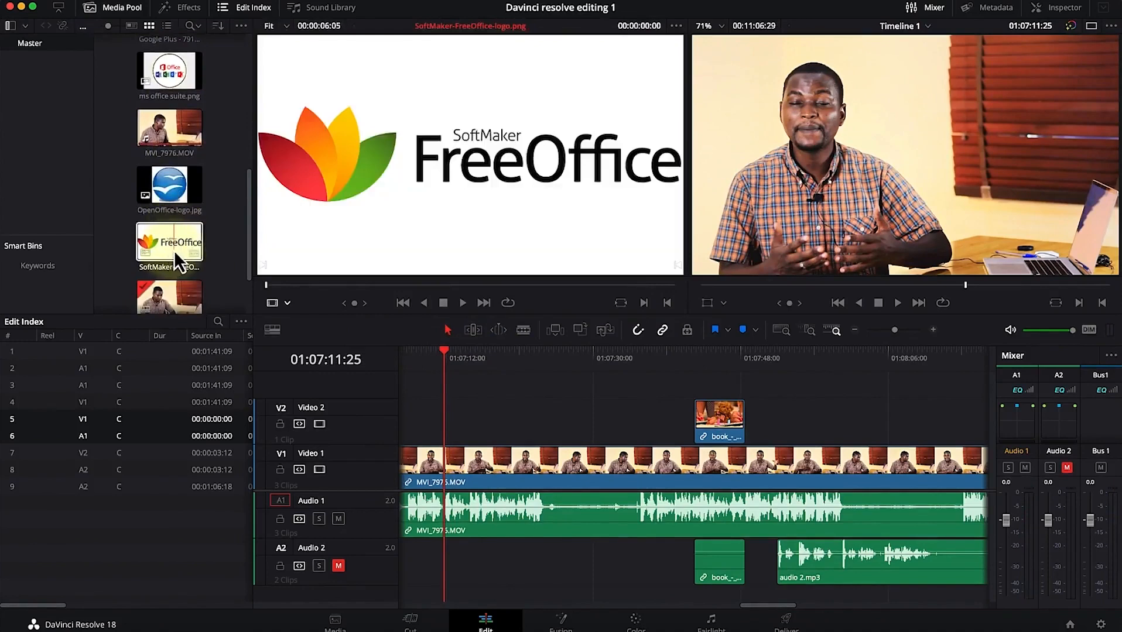
{"action": "left_click", "coordinate": [173, 250]}
{"action": "left_click_drag", "start_coordinate": [415, 188], "coordinate": [497, 424]}
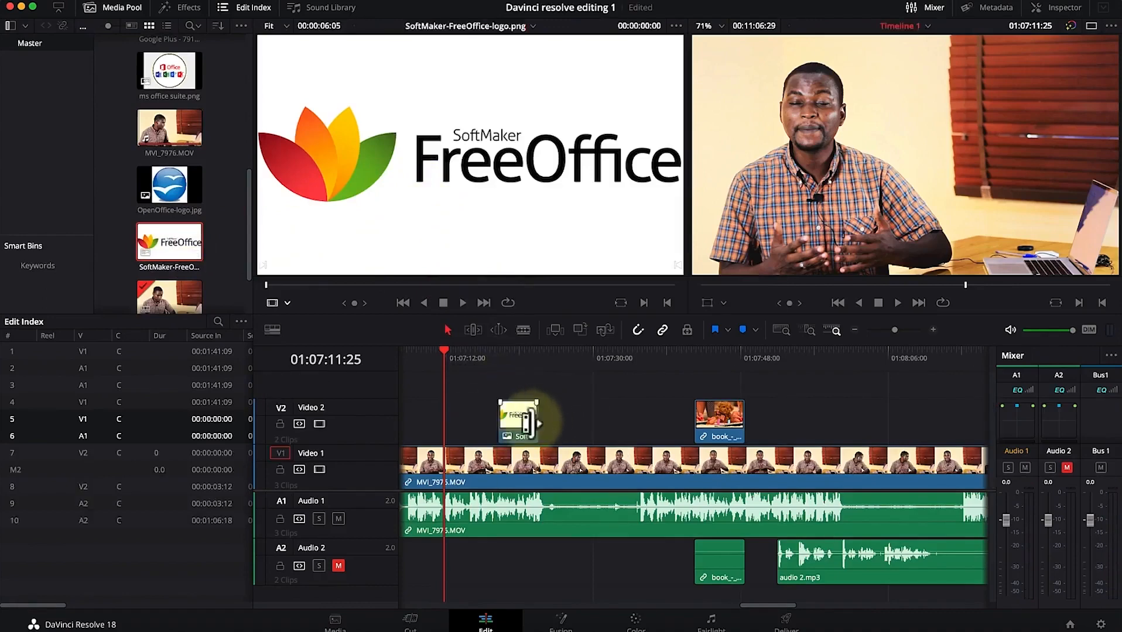
{"action": "left_click_drag", "start_coordinate": [499, 421], "coordinate": [445, 421]}
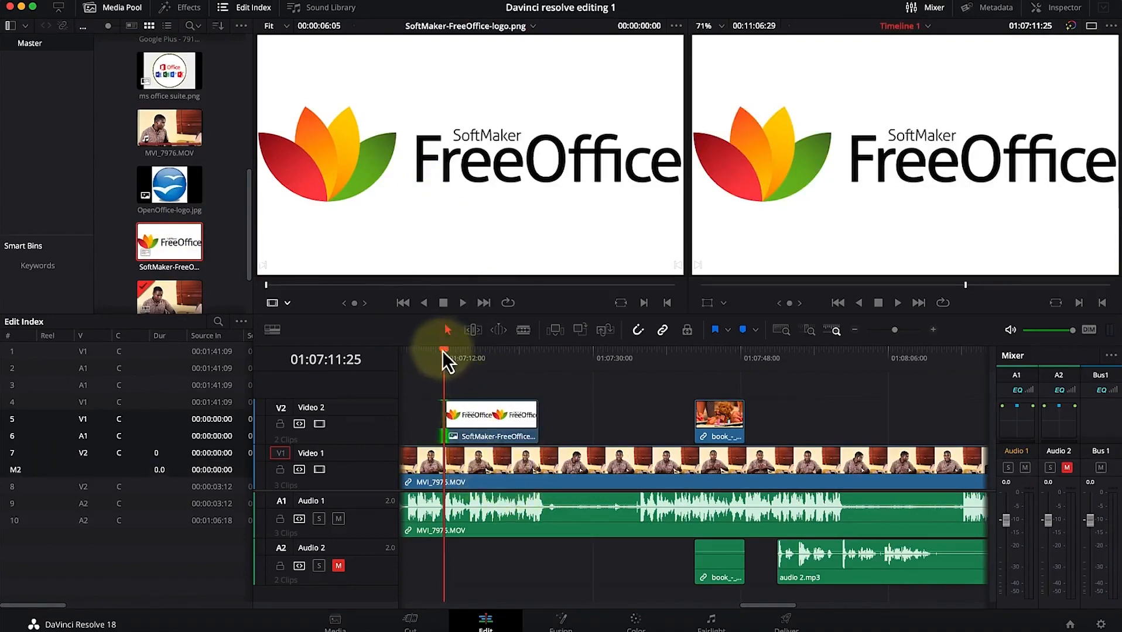
Play the timeline from 01:07:09:22 through the FreeOffice logo clip to review the overlay.
{"action": "left_click_drag", "start_coordinate": [442, 351], "coordinate": [427, 351]}
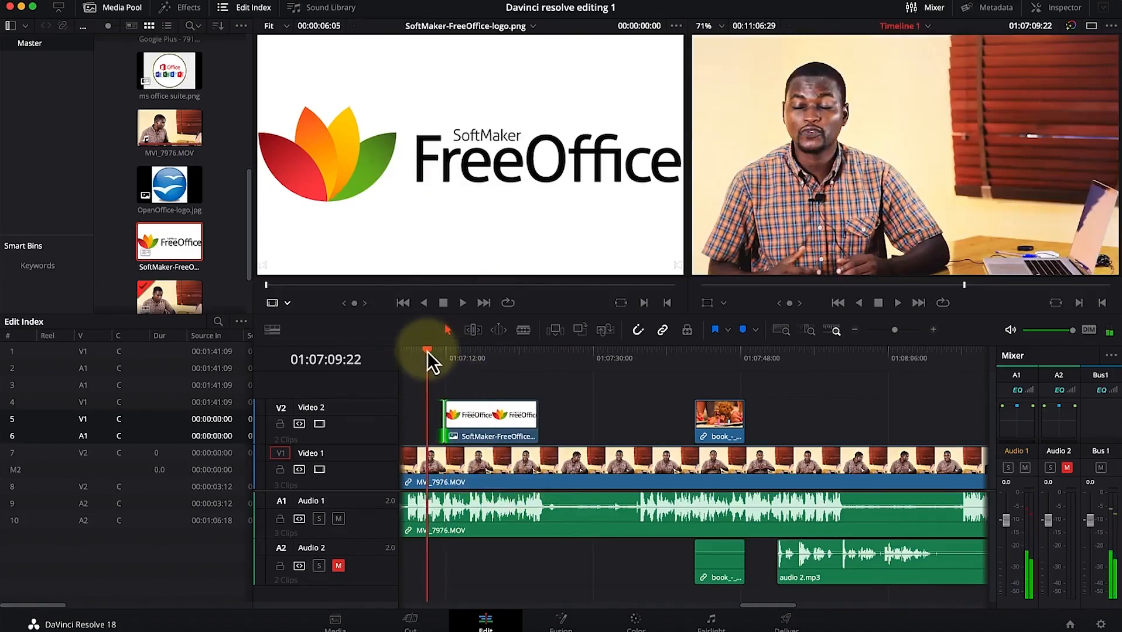
{"action": "key", "text": "space"}
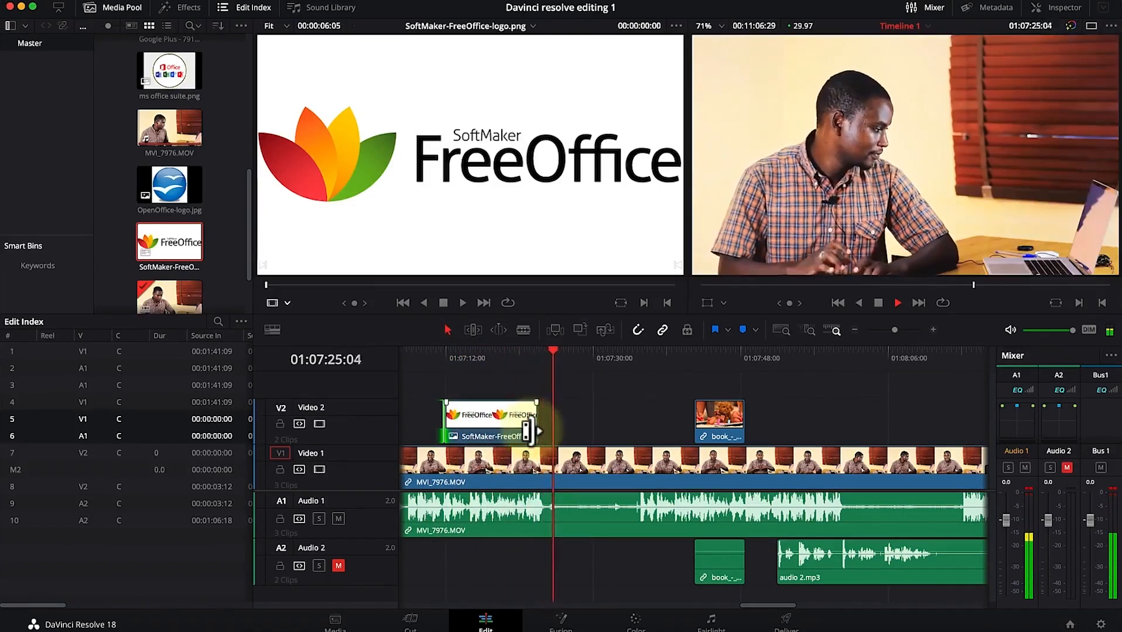
{"action": "key", "text": "space"}
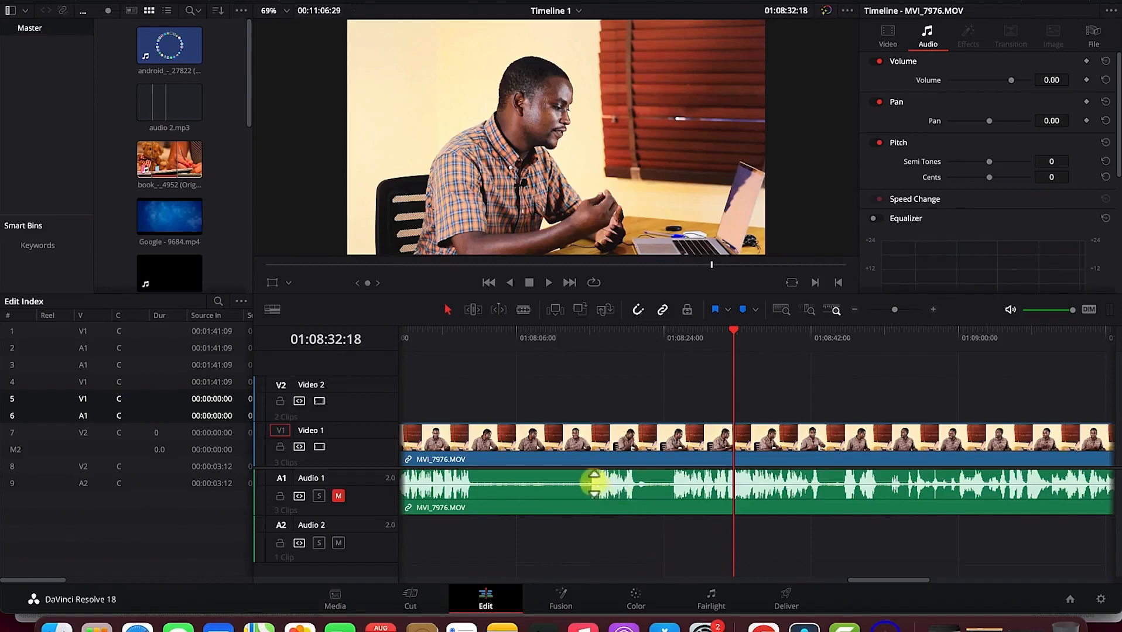
Import the Business Corporate background music MP4 from the Audio folder into the Media Pool.
{"action": "left_click", "coordinate": [171, 198]}
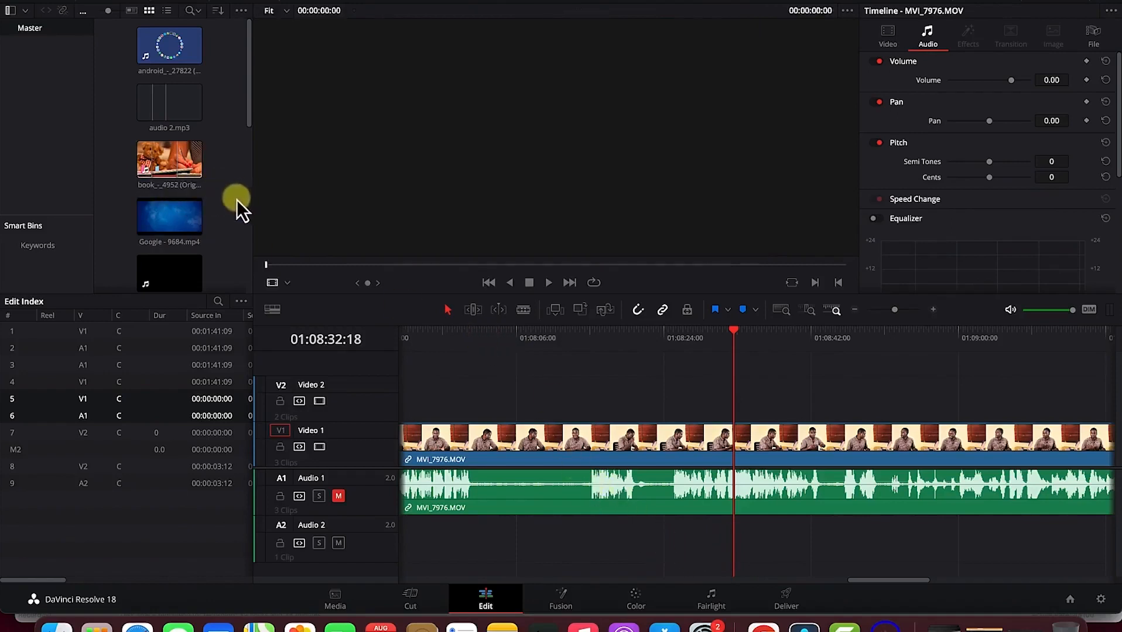
{"action": "right_click", "coordinate": [236, 200]}
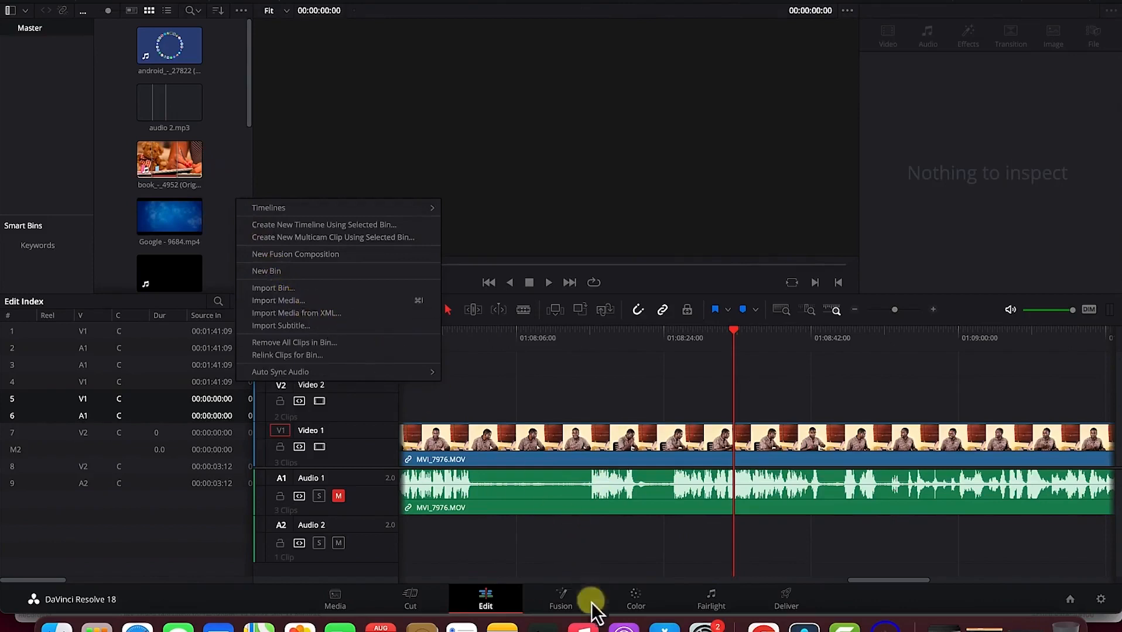
{"action": "left_click", "coordinate": [1026, 628]}
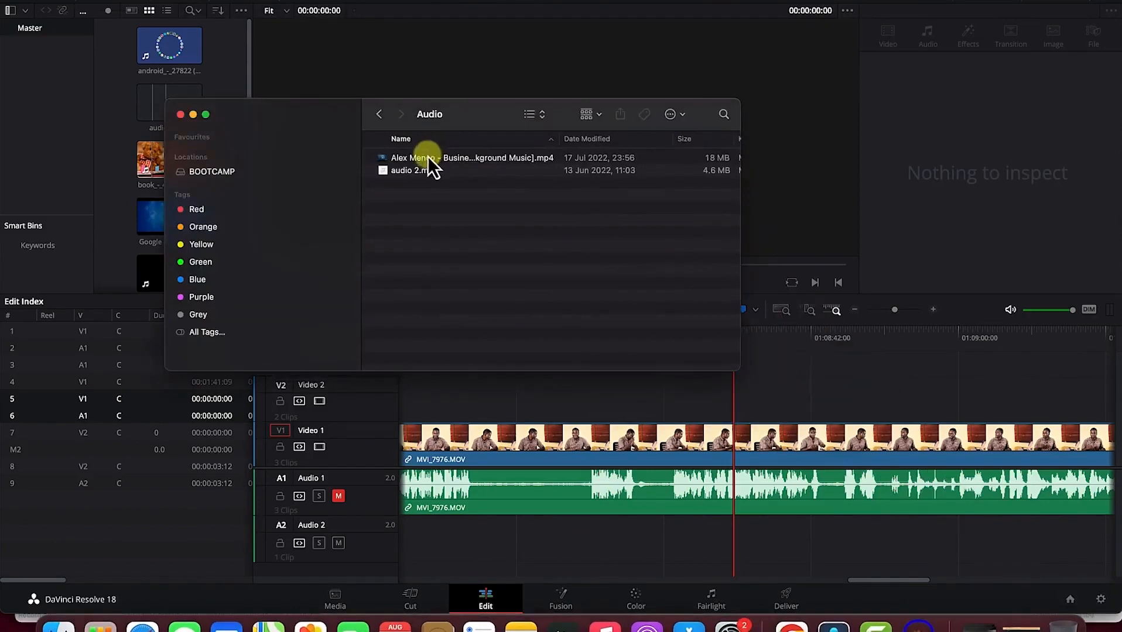
{"action": "left_click", "coordinate": [424, 161]}
{"action": "left_click_drag", "start_coordinate": [424, 161], "coordinate": [213, 72]}
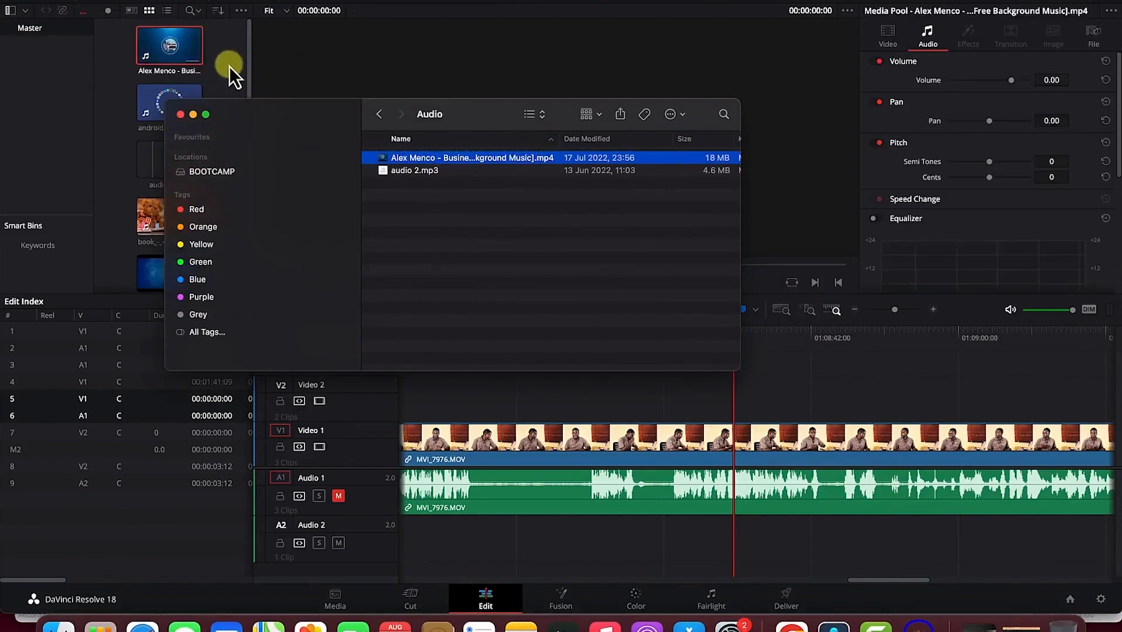
{"action": "left_click", "coordinate": [234, 67]}
Place the Business Corporate clip right after the FreeOffice logo on Video 2 and Audio 2, and delete only its video part.
{"action": "left_click_drag", "start_coordinate": [182, 52], "coordinate": [481, 525]}
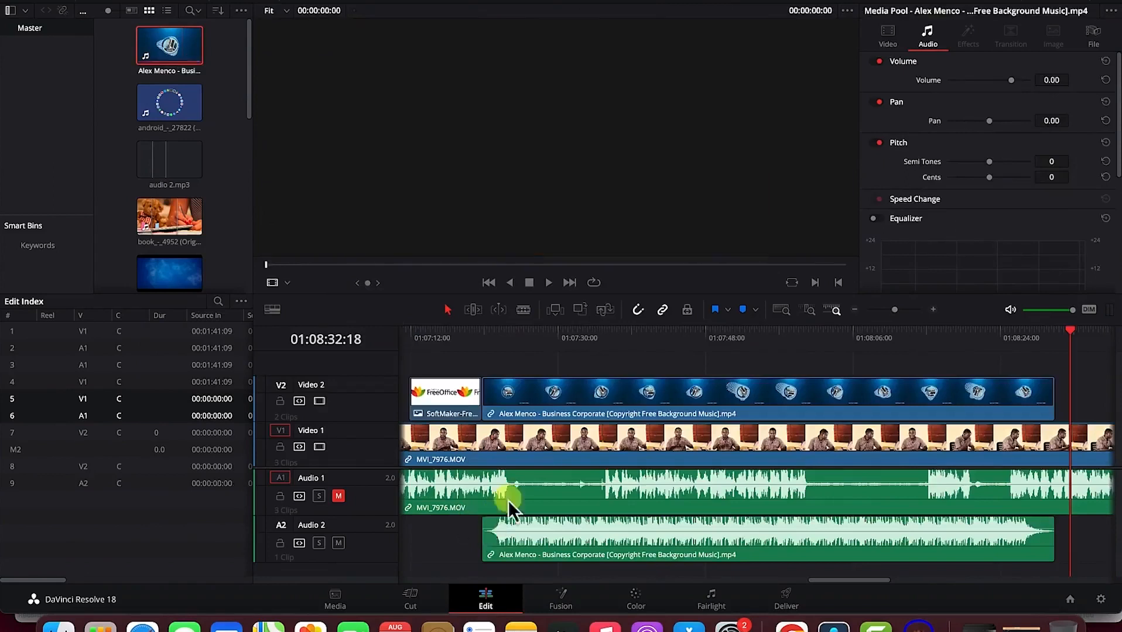
{"action": "left_click", "coordinate": [586, 404]}
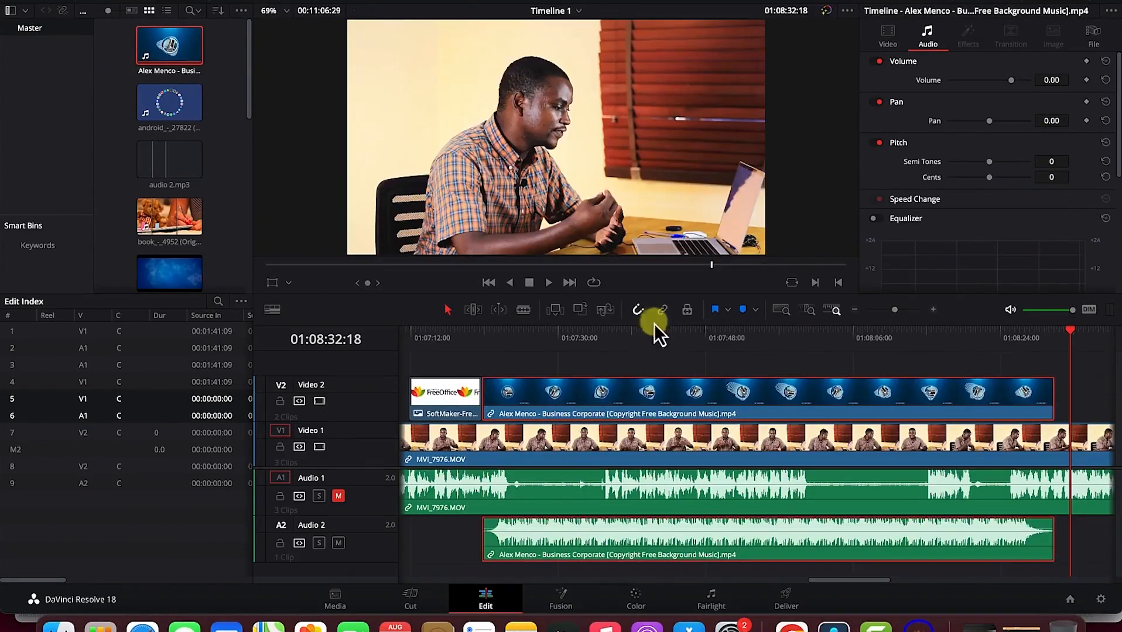
{"action": "left_click", "coordinate": [597, 368]}
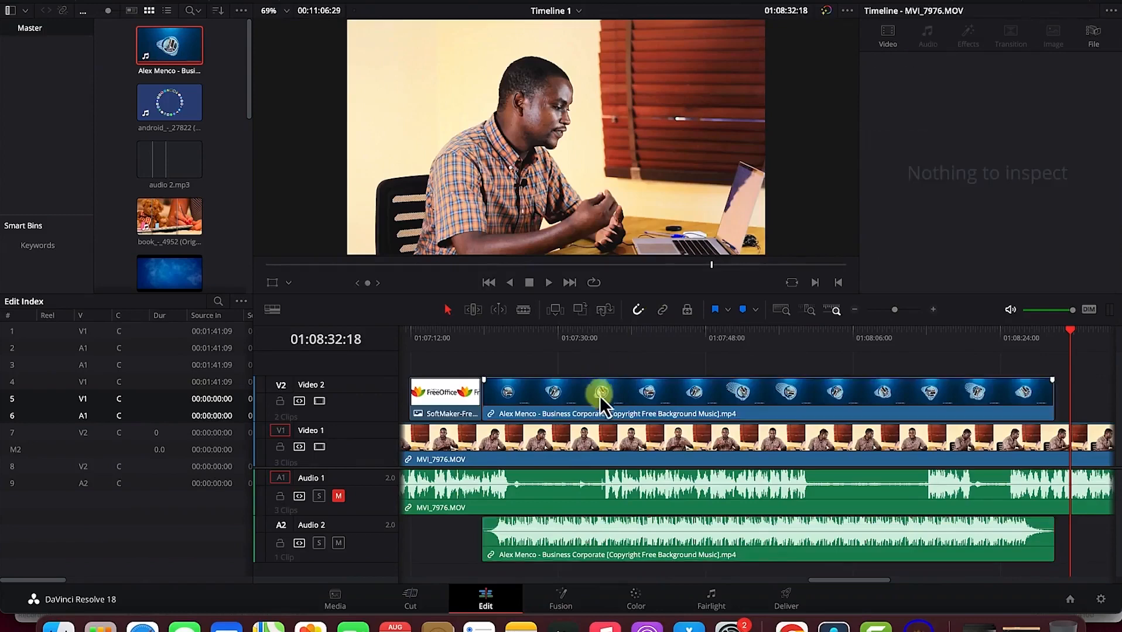
{"action": "left_click", "coordinate": [598, 392]}
{"action": "key", "text": "Delete"}
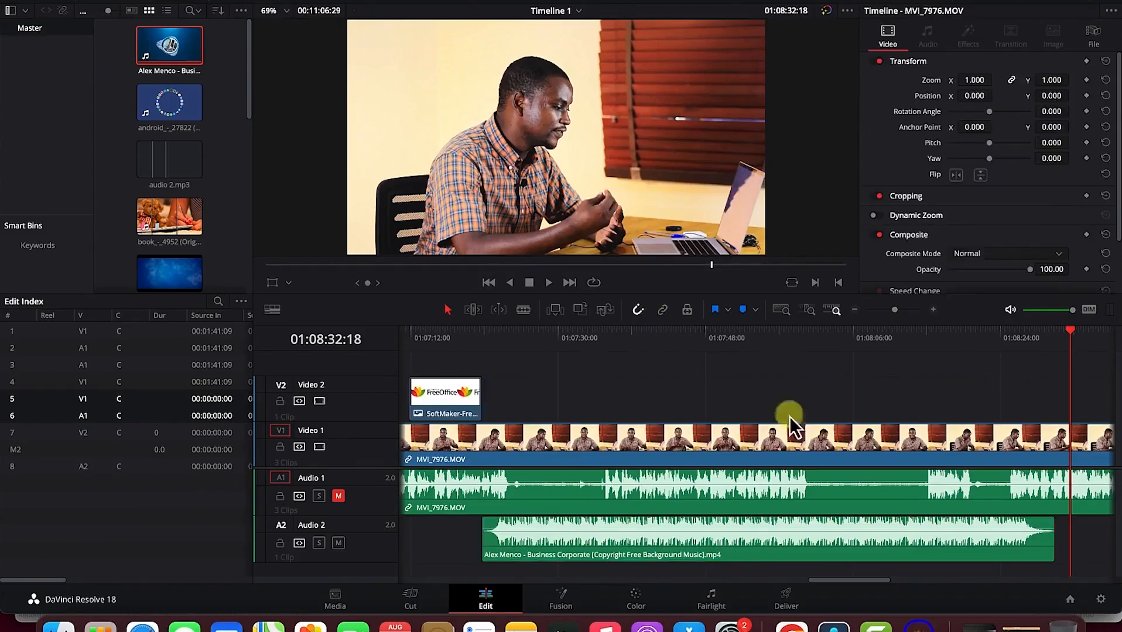
Play the timeline from 01:08:01:22 to hear the background music, and return the playhead to 01:08:01:29.
{"action": "left_click_drag", "start_coordinate": [1067, 337], "coordinate": [818, 334]}
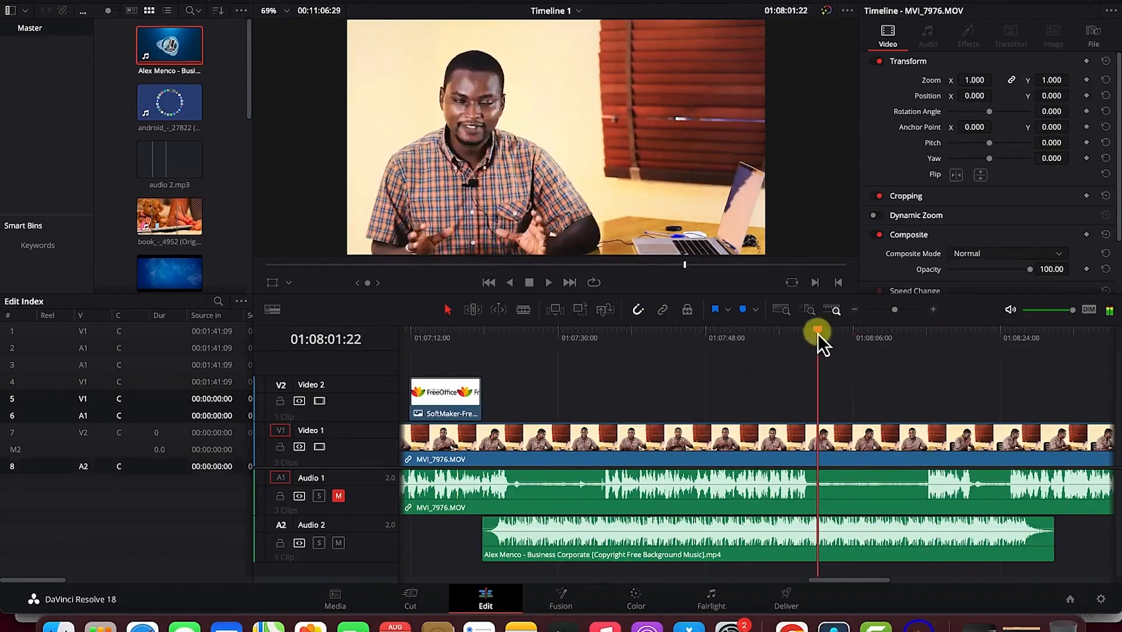
{"action": "key", "text": "space"}
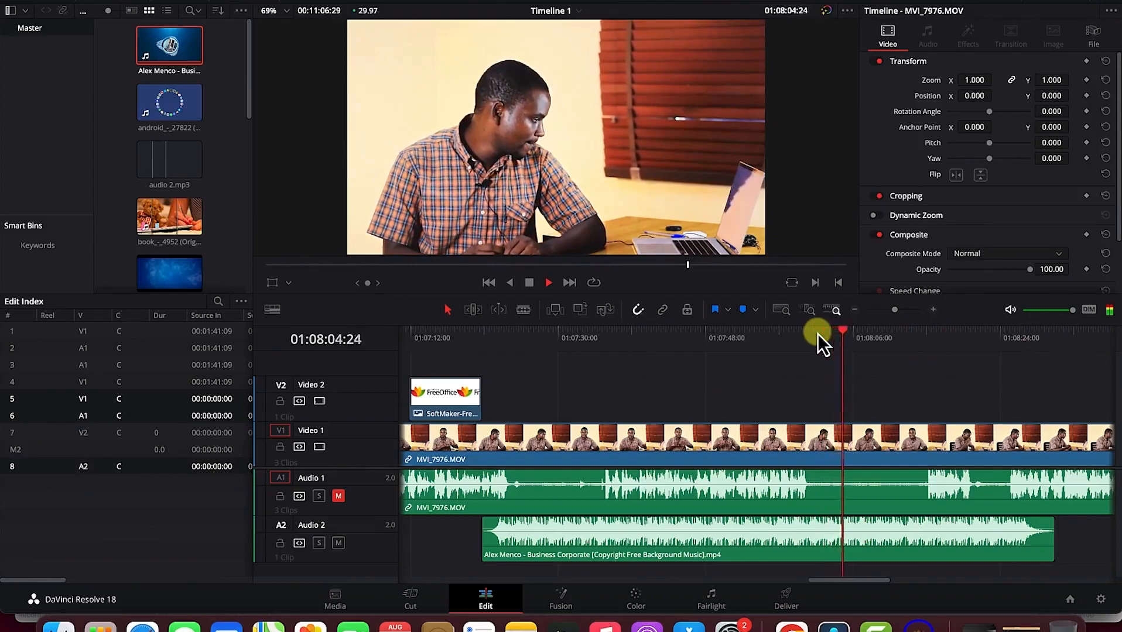
{"action": "key", "text": "space"}
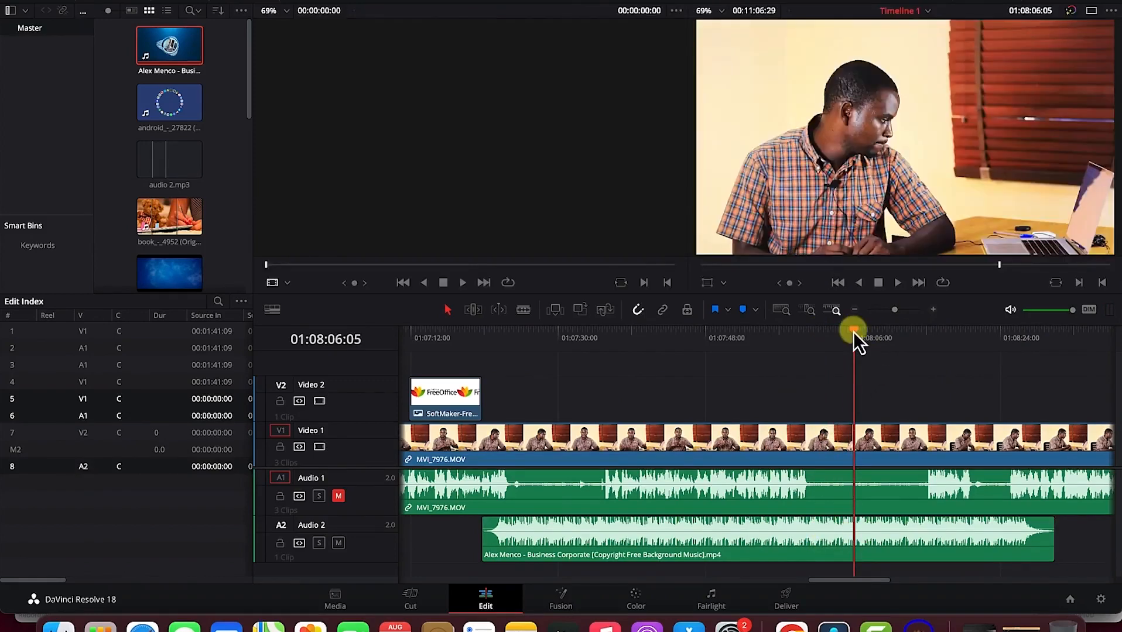
{"action": "left_click_drag", "start_coordinate": [852, 331], "coordinate": [820, 332]}
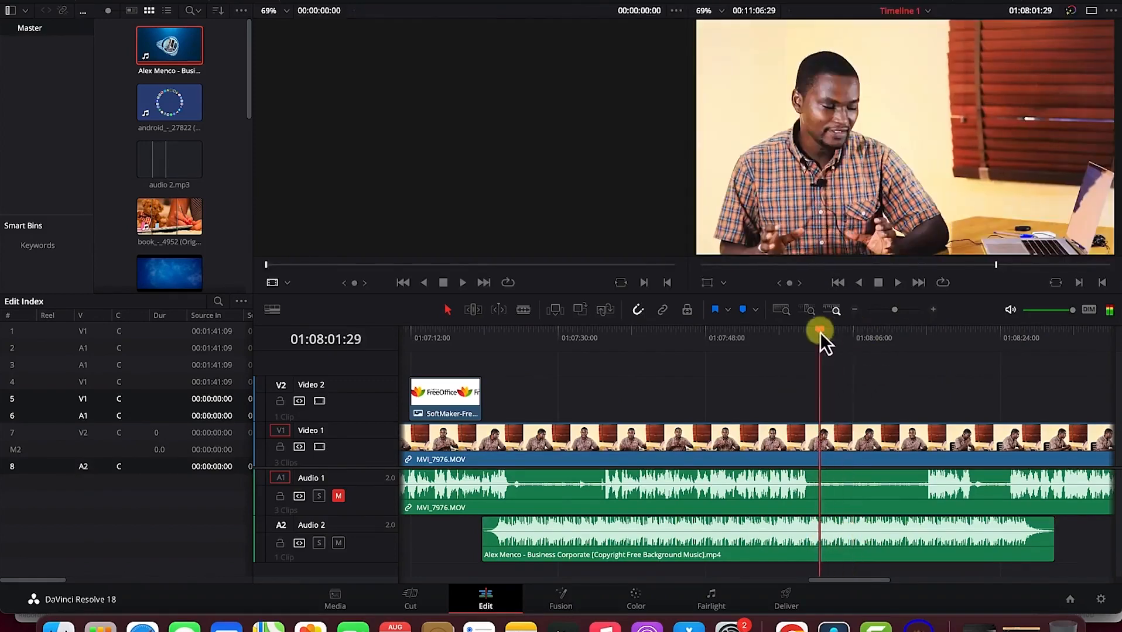
Lower the background music clip's volume on Audio 2 to -1.60 dB directly in the timeline.
{"action": "left_click", "coordinate": [738, 536]}
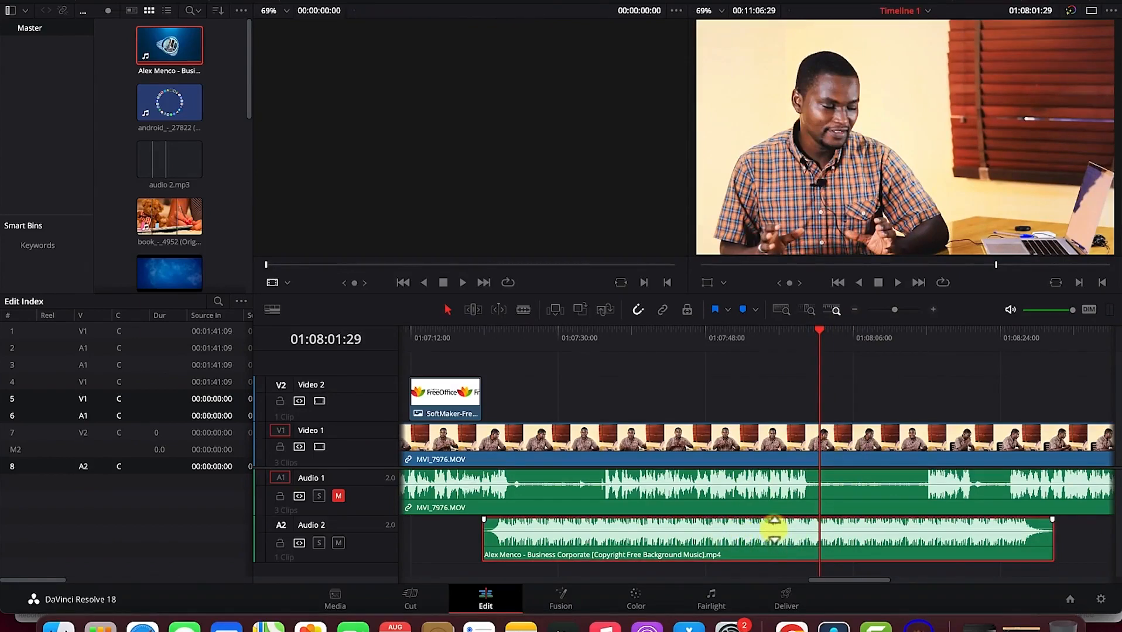
{"action": "left_click_drag", "start_coordinate": [774, 530], "coordinate": [775, 532]}
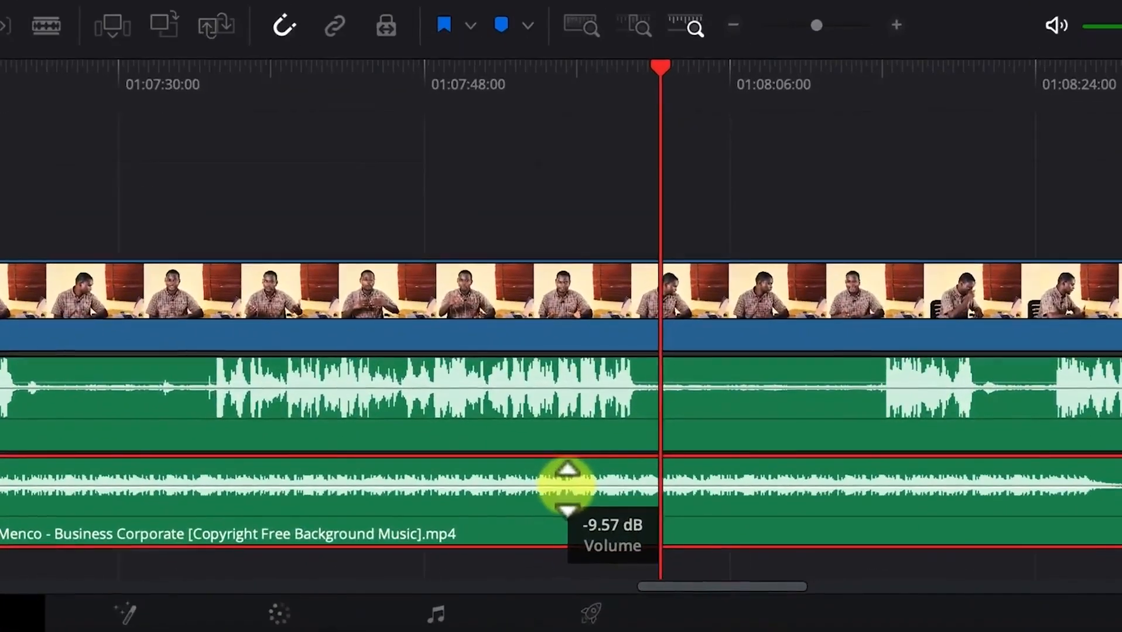
{"action": "mouse_move", "coordinate": [567, 486]}
{"action": "left_mouse_down"}
{"action": "mouse_move", "coordinate": [567, 471]}
{"action": "mouse_move", "coordinate": [568, 512]}
{"action": "mouse_move", "coordinate": [571, 472]}
{"action": "mouse_move", "coordinate": [571, 492]}
{"action": "mouse_move", "coordinate": [570, 483]}
{"action": "left_mouse_up"}
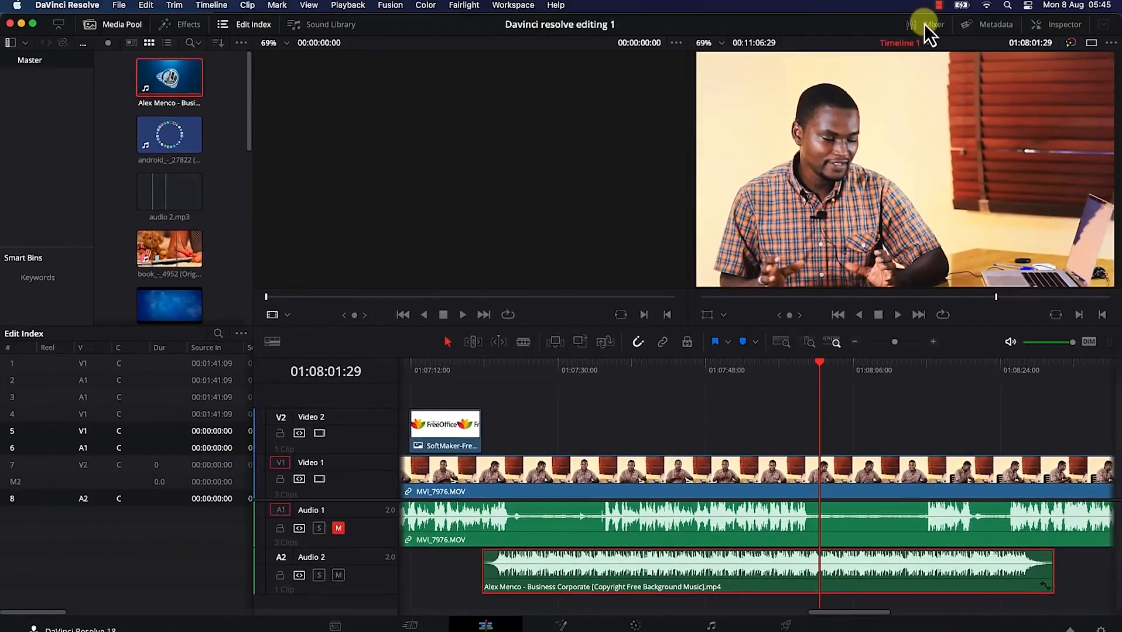
Raise the Audio 2 track level to +0.2 in the Mixer and save the project.
{"action": "left_click", "coordinate": [925, 25]}
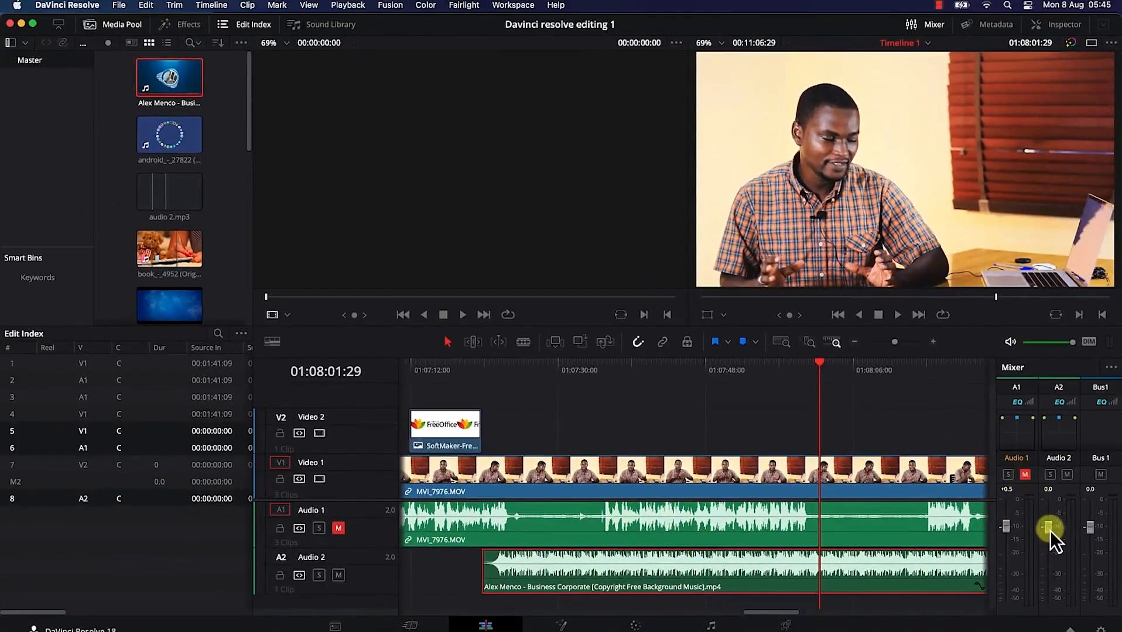
{"action": "left_click_drag", "start_coordinate": [1050, 531], "coordinate": [1048, 536]}
{"action": "key", "text": "super+s"}
Try a volume of -2.75 for the music clip in the Inspector, and reset its volume to 0.00.
{"action": "left_click", "coordinate": [1060, 25]}
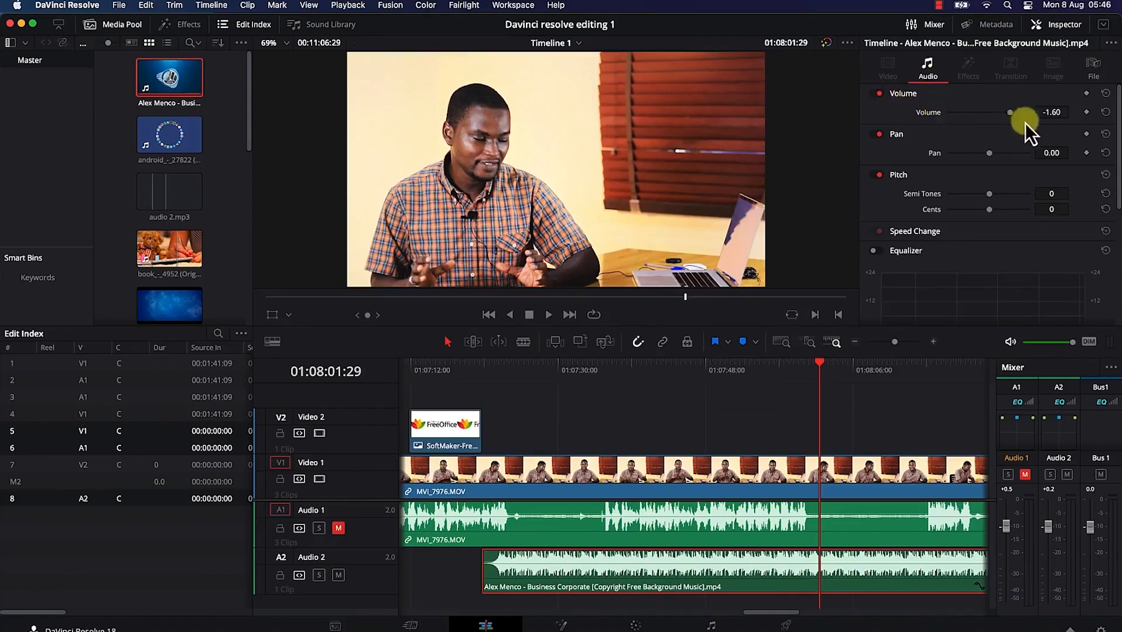
{"action": "mouse_move", "coordinate": [1011, 116]}
{"action": "left_mouse_down"}
{"action": "mouse_move", "coordinate": [984, 116]}
{"action": "mouse_move", "coordinate": [1009, 118]}
{"action": "left_mouse_up"}
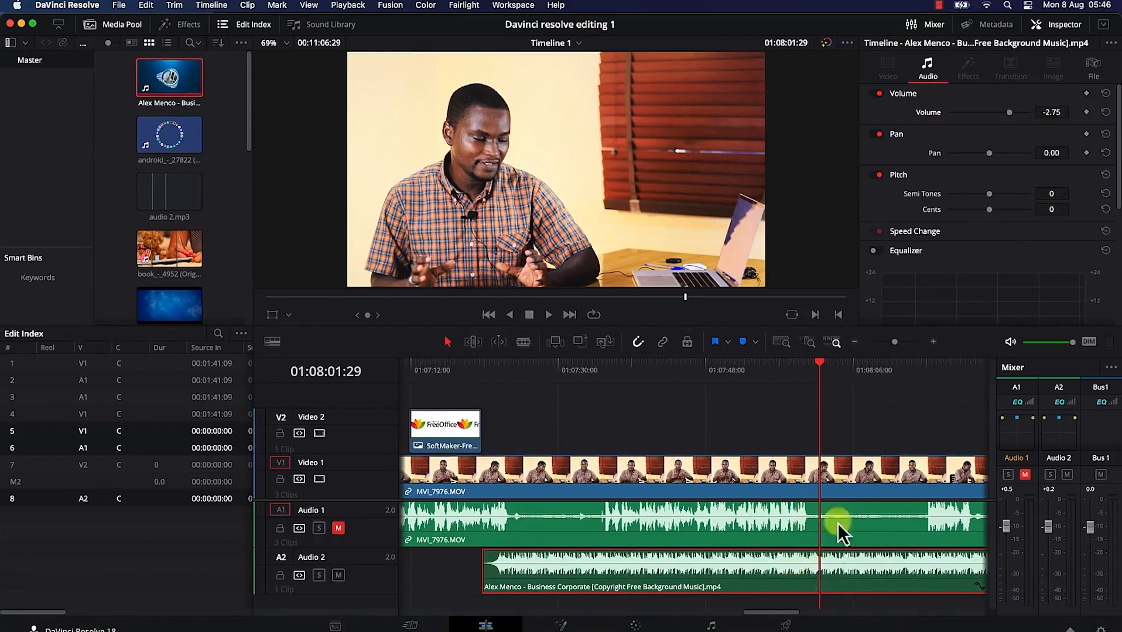
{"action": "left_click", "coordinate": [1106, 114]}
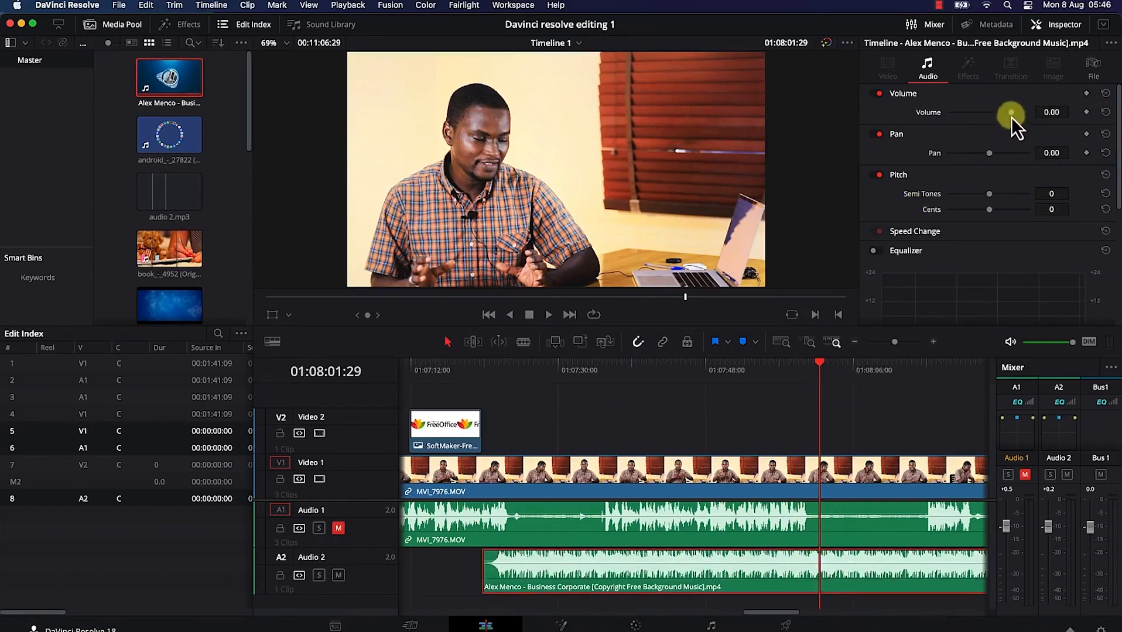
Split the background music clip on Audio 2 at the playhead, 01:08:01:29, and return to normal selection mode.
{"action": "scroll", "coordinate": [729, 483], "scroll_direction": "right", "scroll_amount": 3}
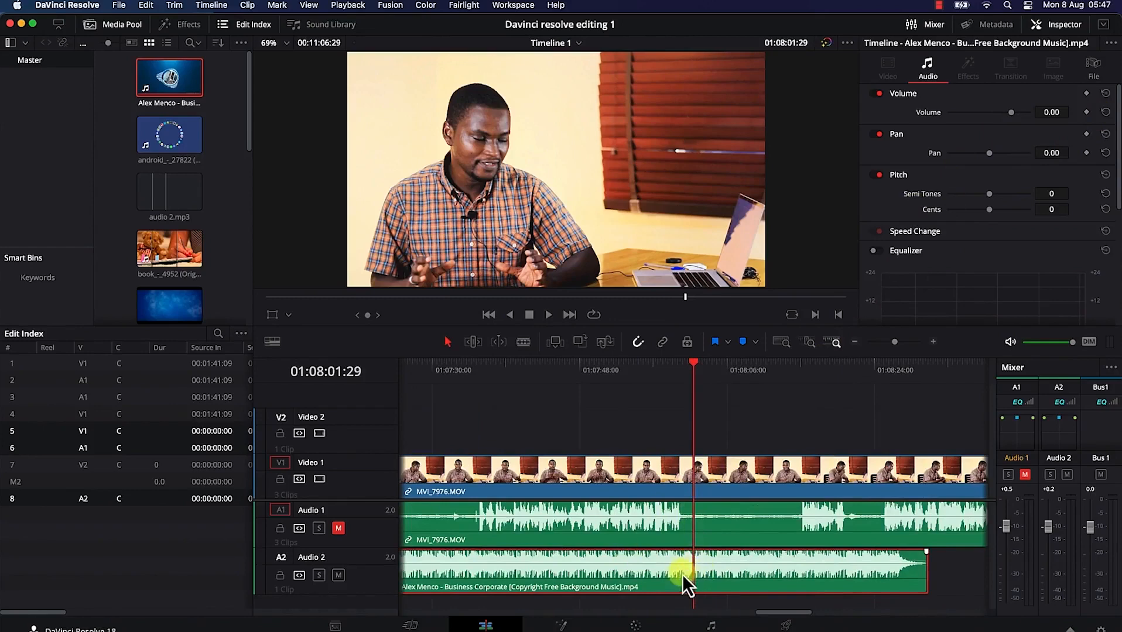
{"action": "left_click", "coordinate": [524, 342]}
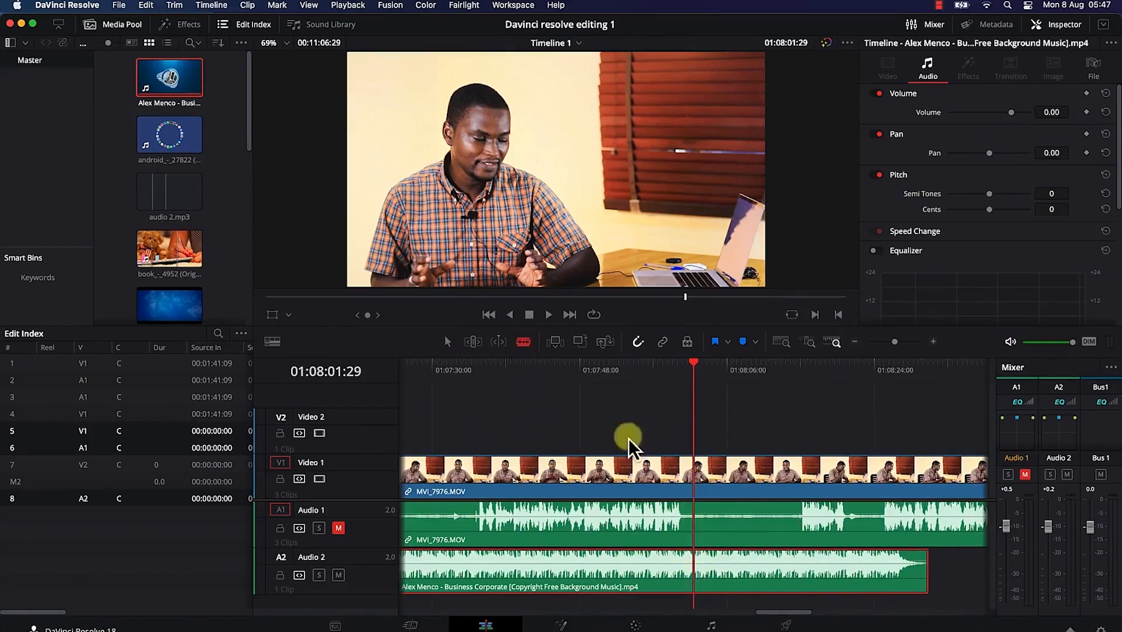
{"action": "left_click", "coordinate": [694, 571]}
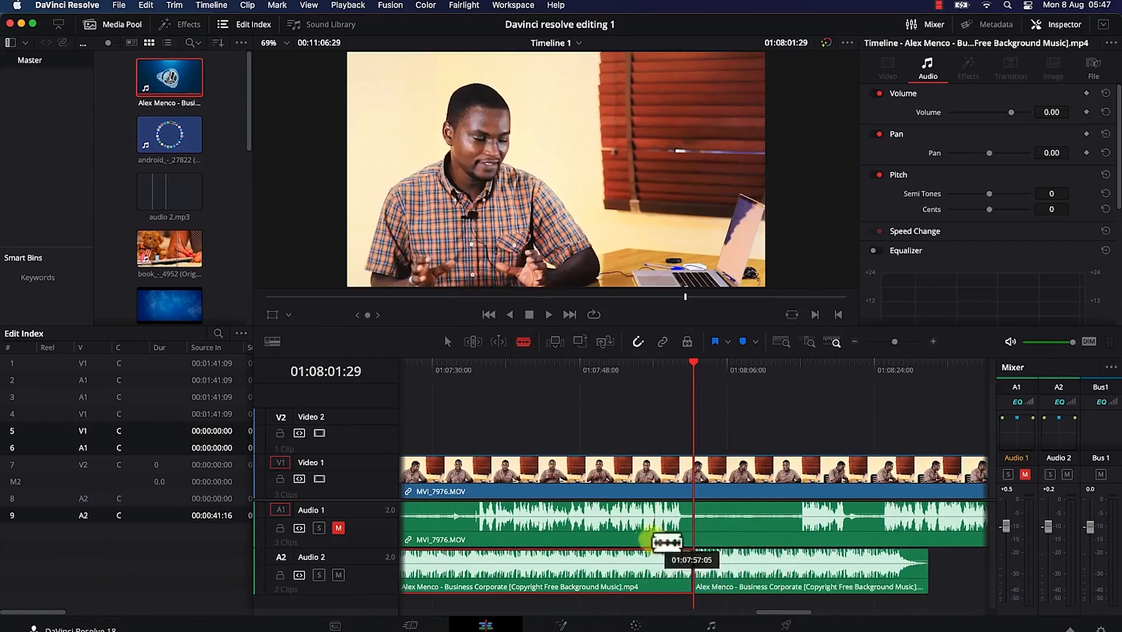
{"action": "left_click", "coordinate": [447, 342]}
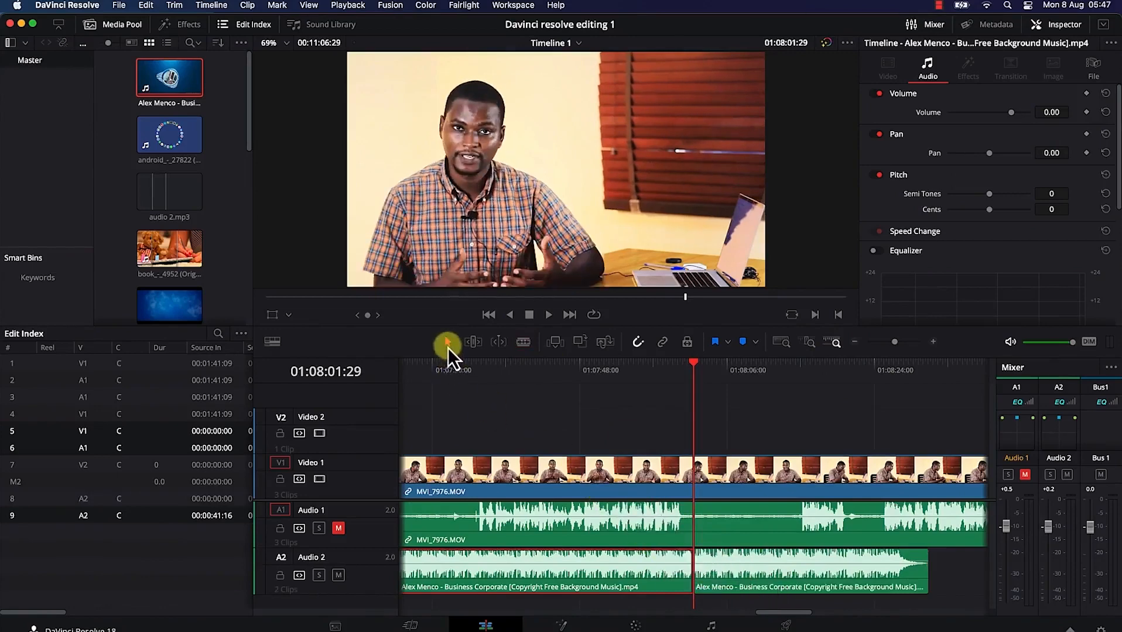
Add a fade-out to the end of the first music piece on Audio 2, starting at about 01:07:59:07.
{"action": "left_click", "coordinate": [732, 594]}
{"action": "left_click", "coordinate": [663, 579]}
{"action": "left_click_drag", "start_coordinate": [695, 364], "coordinate": [672, 369]}
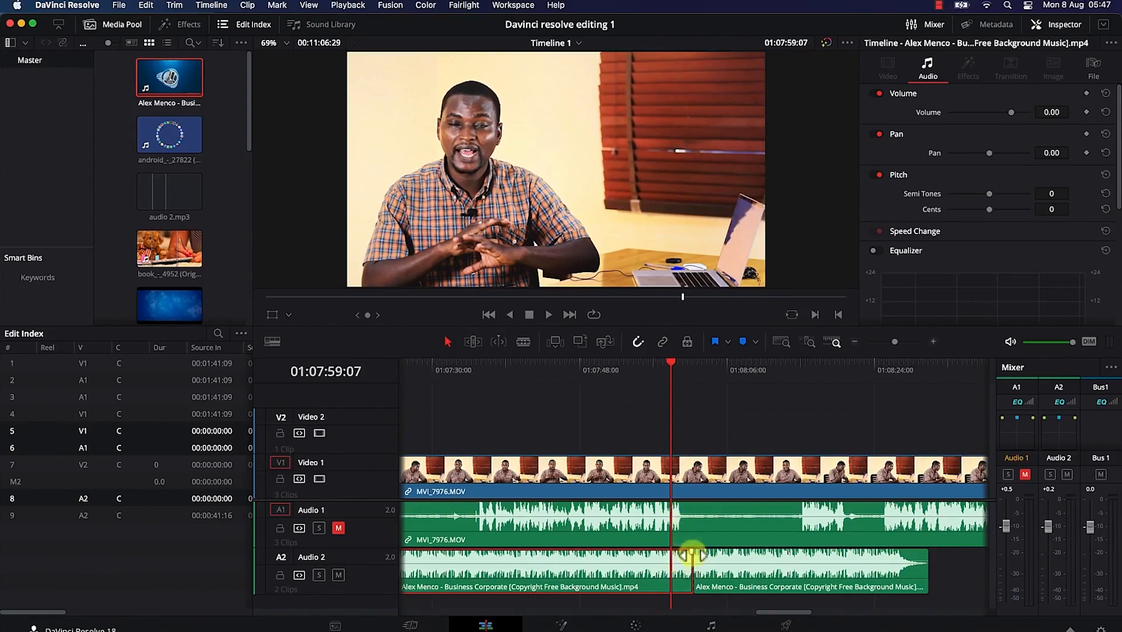
{"action": "left_click_drag", "start_coordinate": [691, 553], "coordinate": [655, 580]}
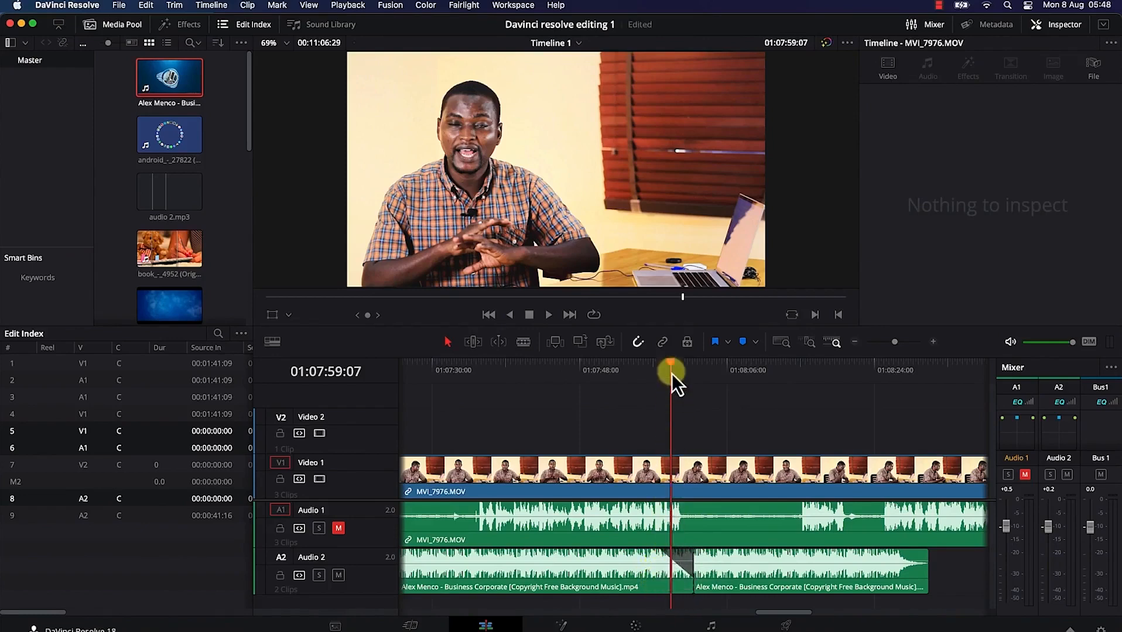
Play back the fade-out of the first music piece on Audio 2 from 01:07:55:26.
{"action": "left_click_drag", "start_coordinate": [672, 363], "coordinate": [644, 371]}
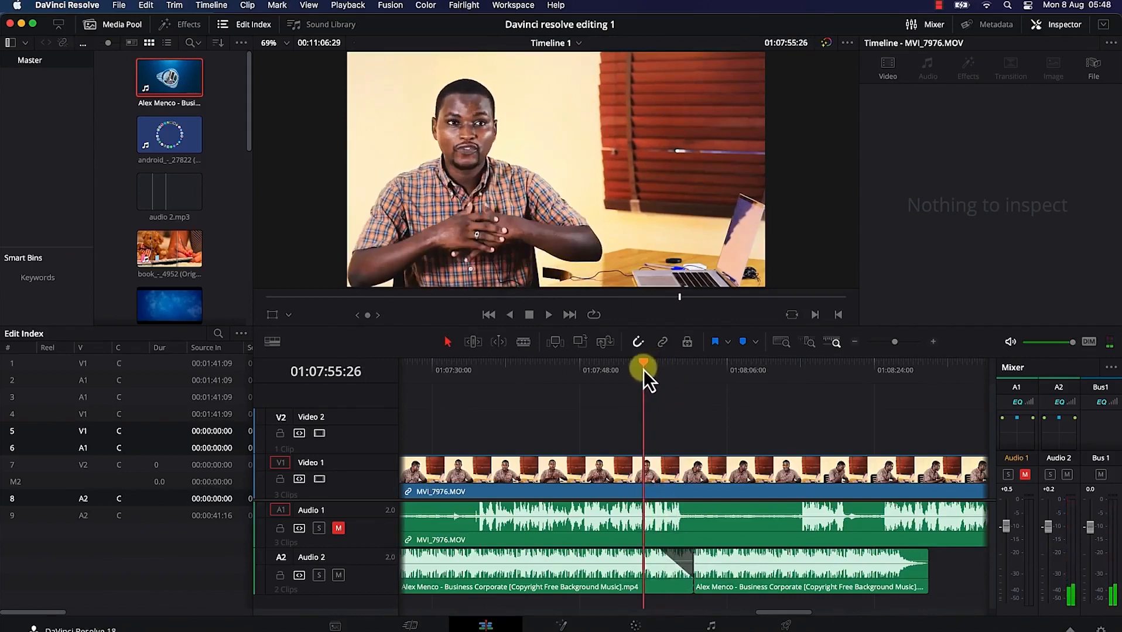
{"action": "key", "text": "space"}
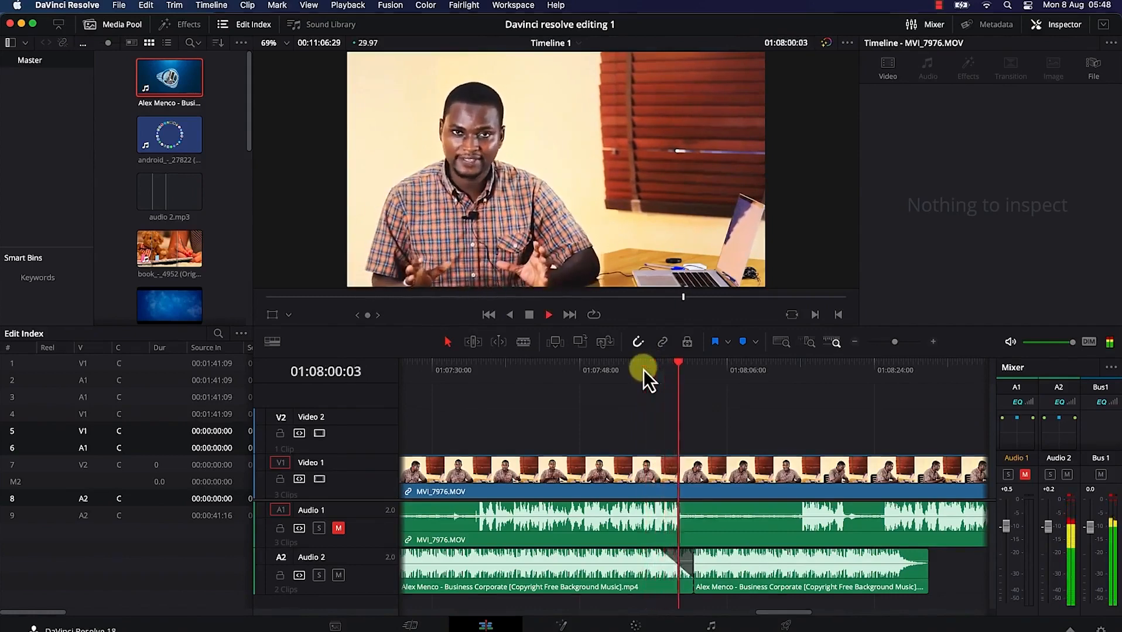
{"action": "key", "text": "space"}
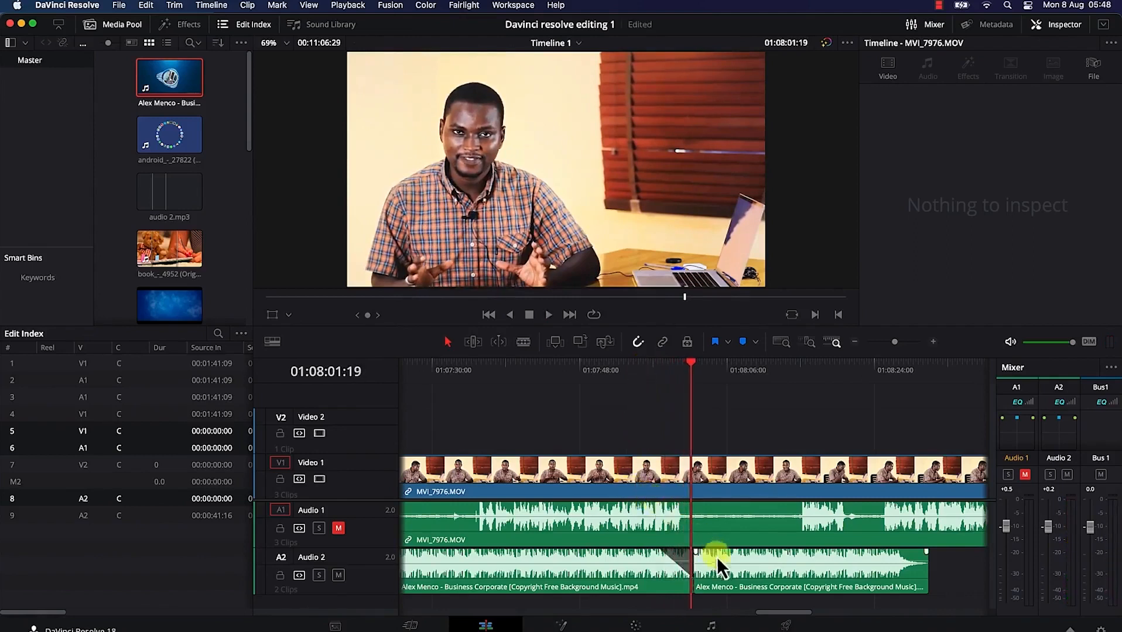
Add a fade-in to the start of the second music piece on Audio 2, ending at about 01:08:06, and play it back.
{"action": "left_click", "coordinate": [731, 577]}
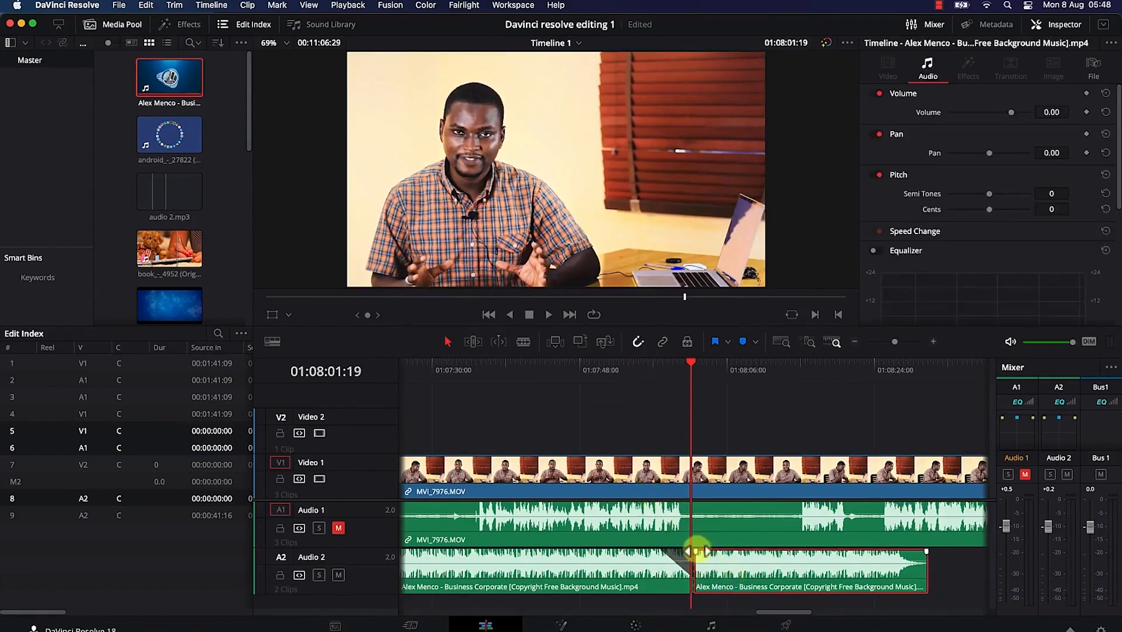
{"action": "left_click_drag", "start_coordinate": [696, 556], "coordinate": [730, 573]}
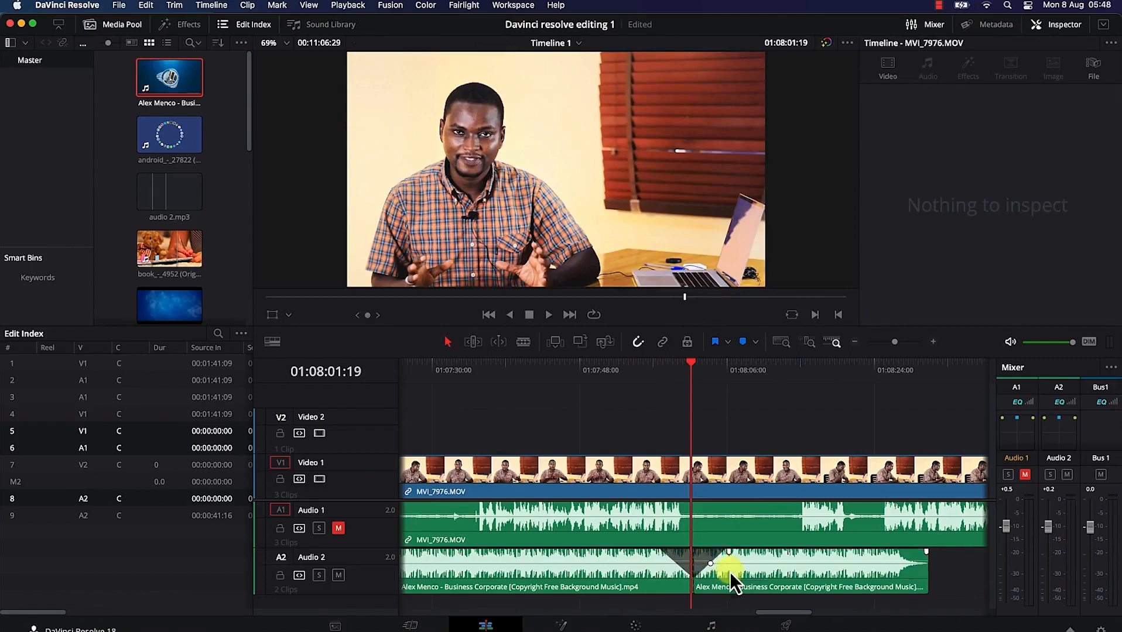
{"action": "key", "text": "space"}
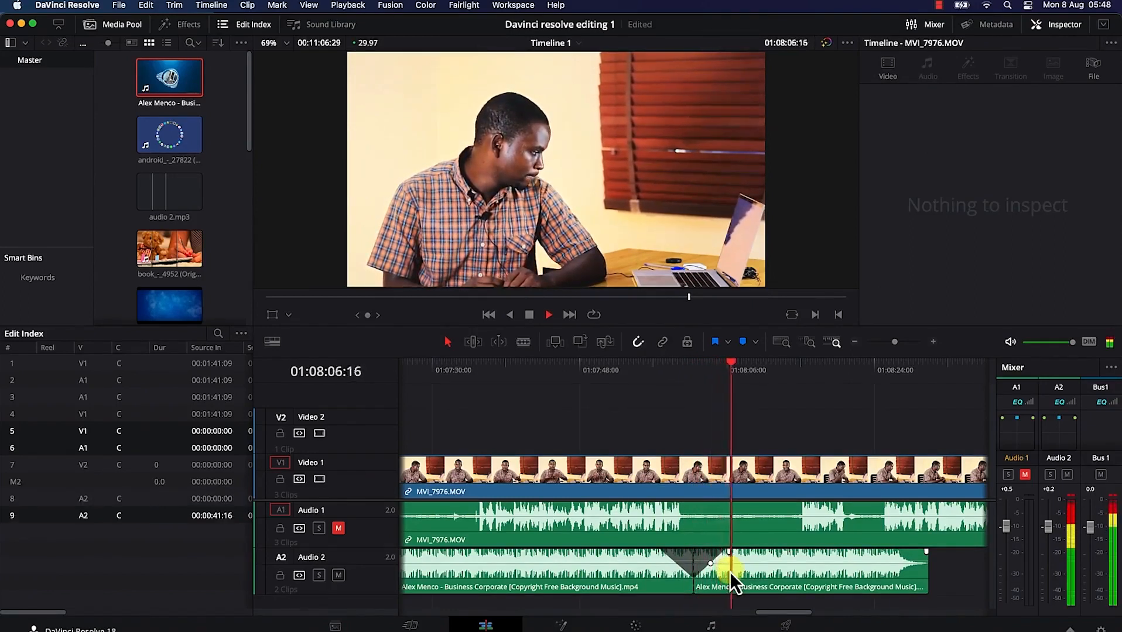
{"action": "key", "text": "space"}
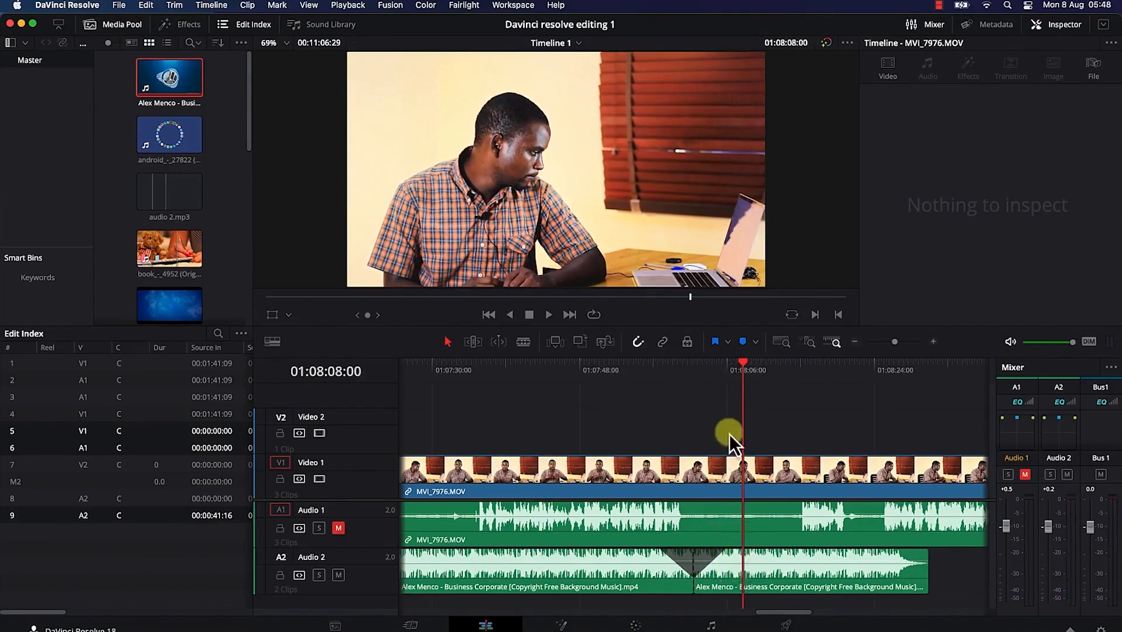
Add four volume keyframes to the second music piece on Audio 2, including ones at 01:08:09:14, 01:08:11:14 and 01:08:17:23.
{"action": "left_click_drag", "start_coordinate": [745, 363], "coordinate": [755, 366]}
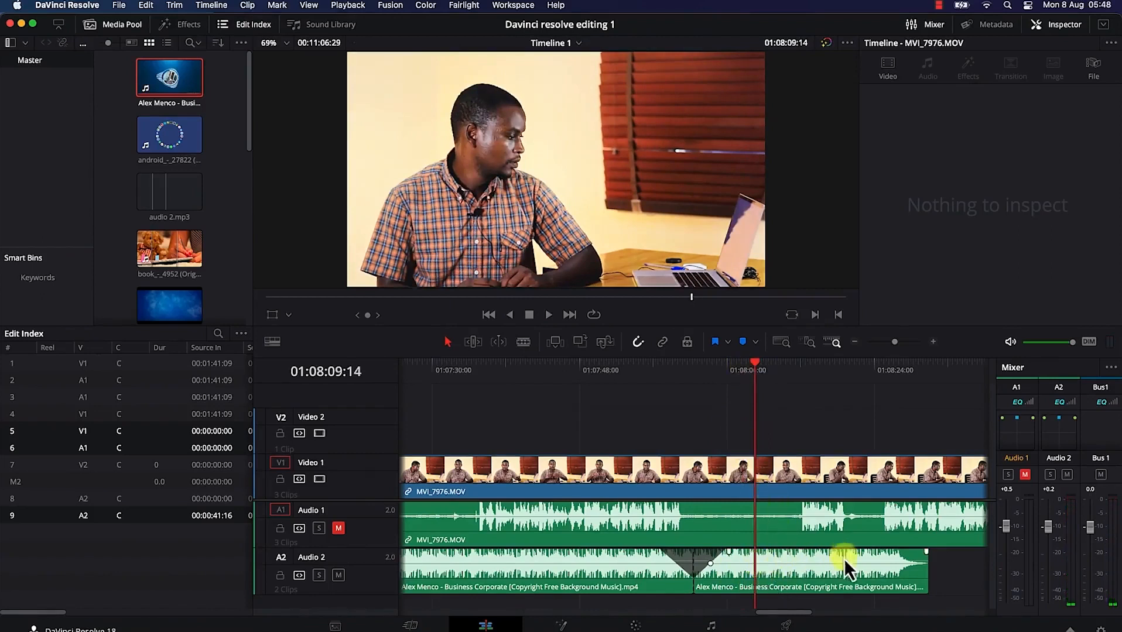
{"action": "left_click", "coordinate": [779, 561]}
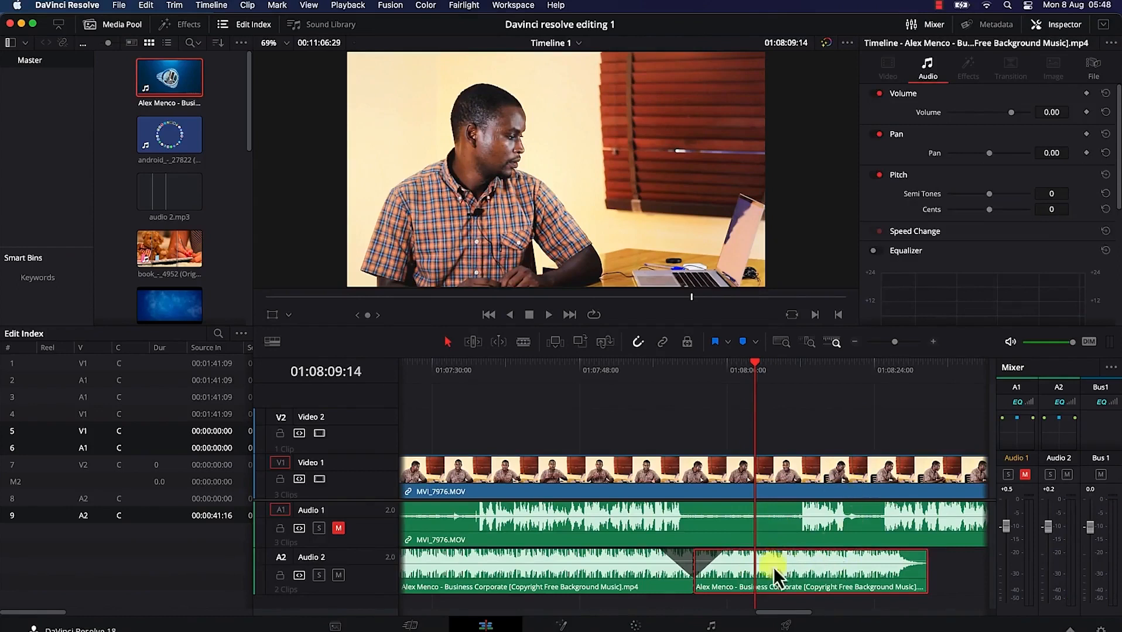
{"action": "left_click", "coordinate": [1086, 112]}
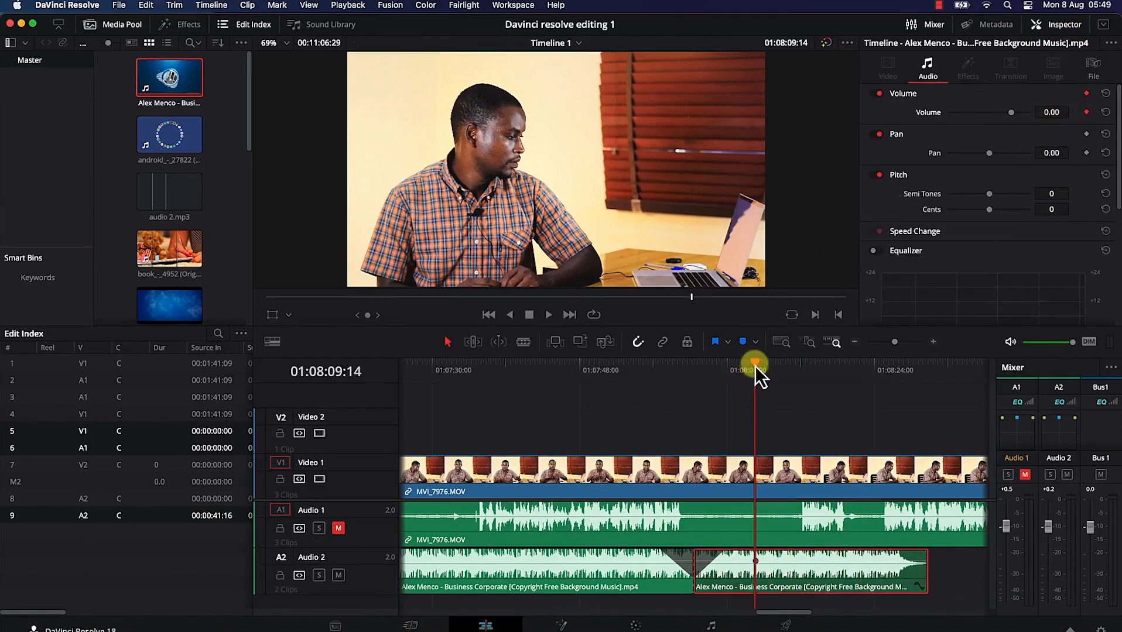
{"action": "left_click_drag", "start_coordinate": [755, 366], "coordinate": [771, 370]}
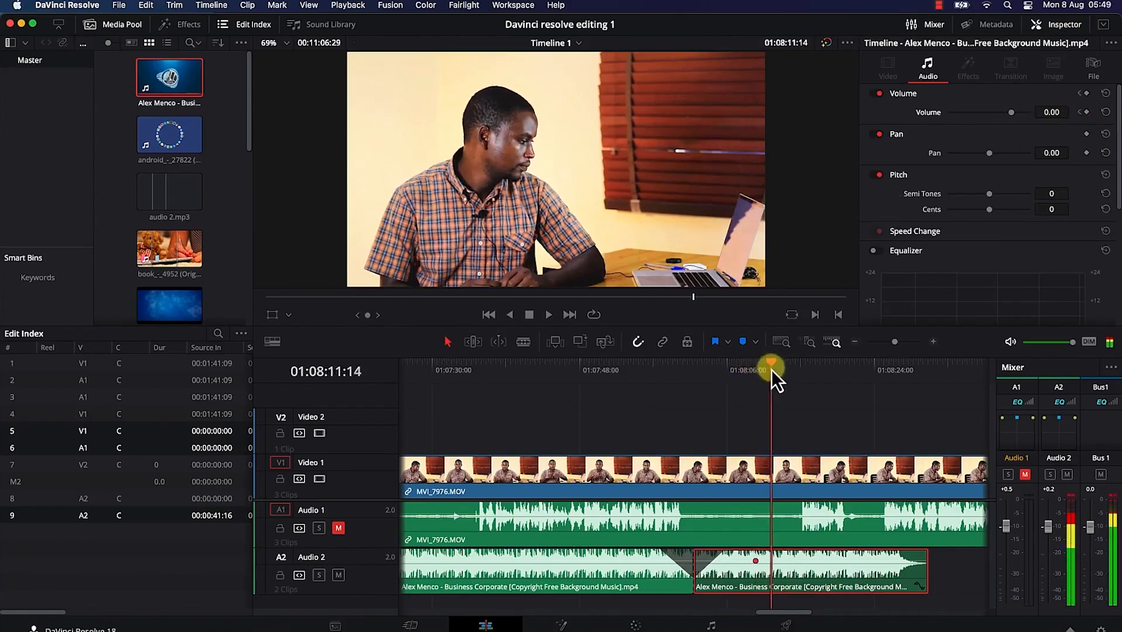
{"action": "left_click", "coordinate": [1087, 112]}
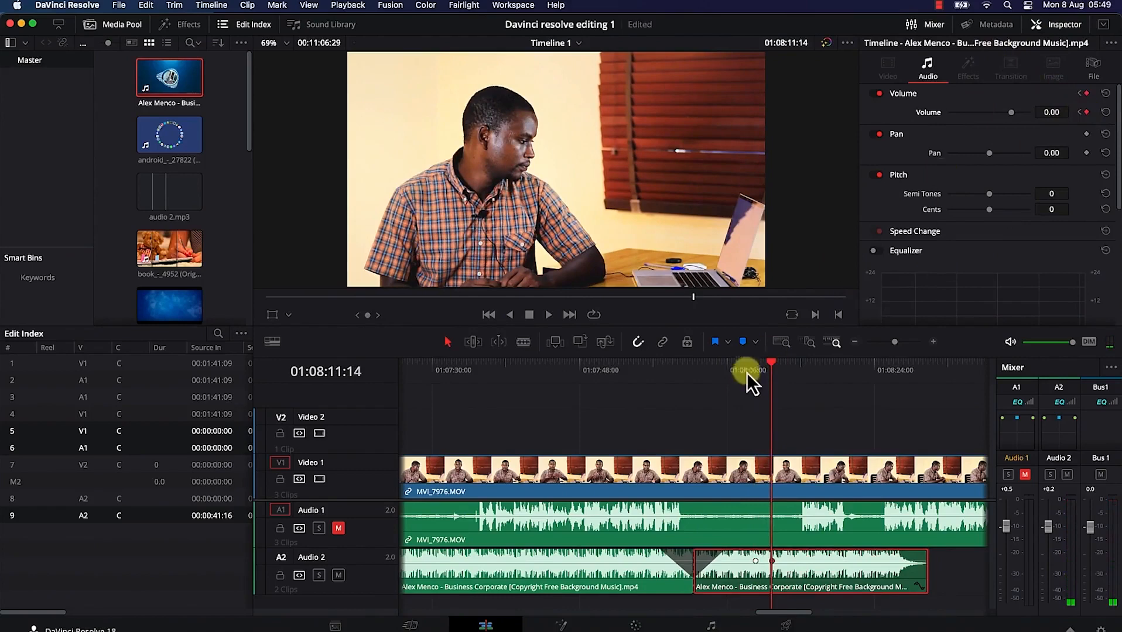
{"action": "left_click_drag", "start_coordinate": [772, 364], "coordinate": [824, 367]}
{"action": "left_click", "coordinate": [1086, 112]}
{"action": "left_click", "coordinate": [1086, 112]}
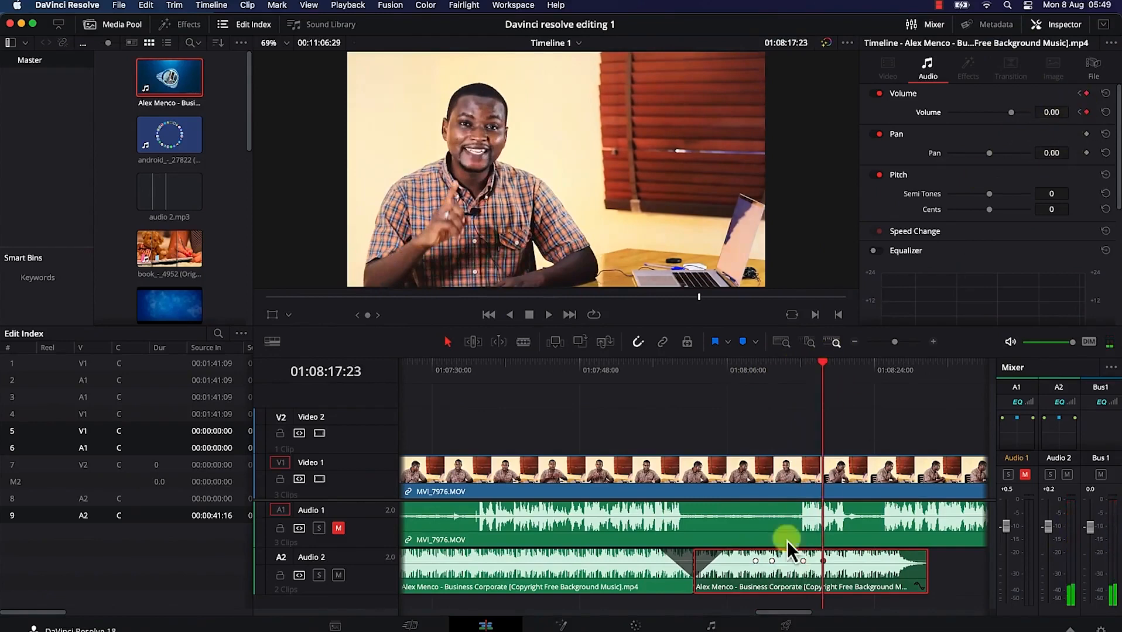
Show the second music piece's volume curve and lower the segment between its two middle keyframes.
{"action": "left_click", "coordinate": [919, 586]}
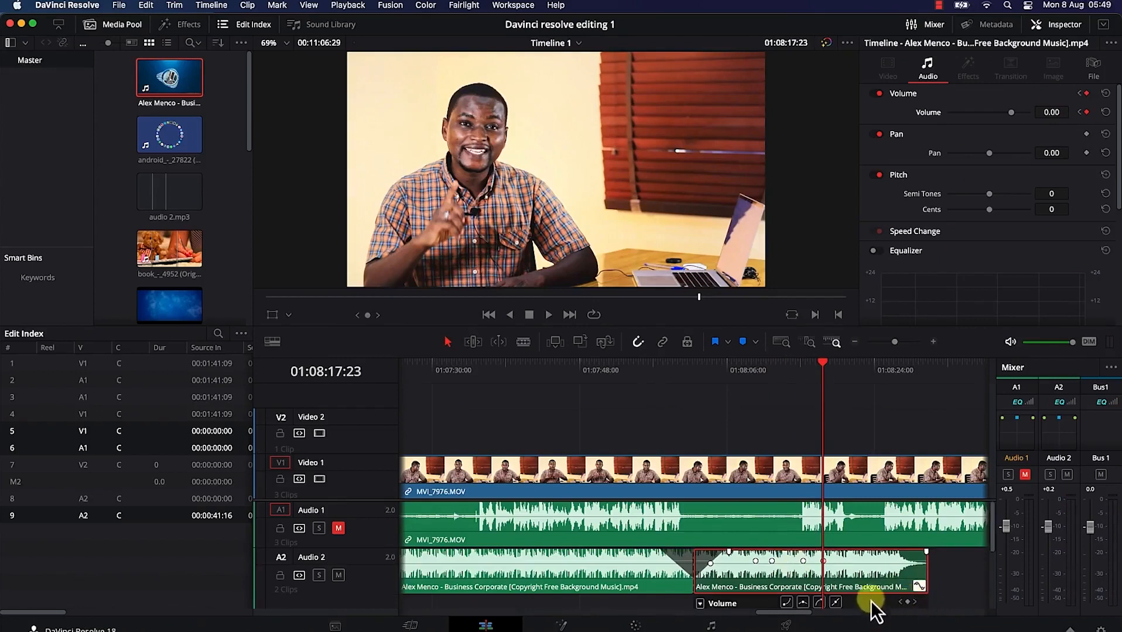
{"action": "scroll", "coordinate": [871, 600], "scroll_direction": "down", "scroll_amount": 3}
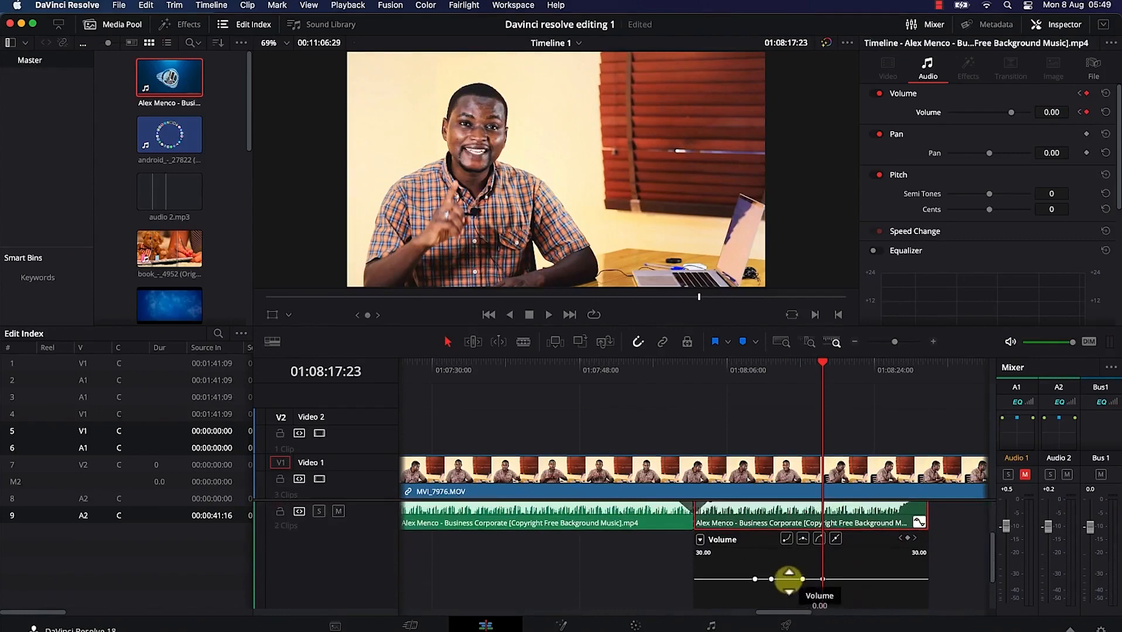
{"action": "left_click_drag", "start_coordinate": [788, 580], "coordinate": [792, 592]}
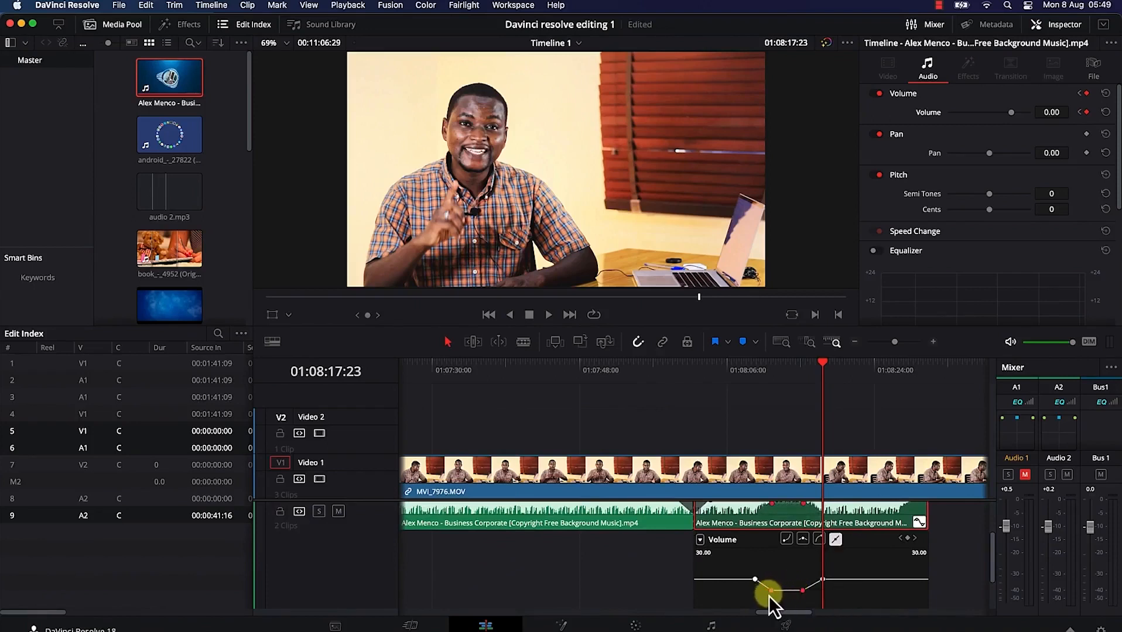
{"action": "left_click", "coordinate": [770, 592]}
{"action": "left_click_drag", "start_coordinate": [766, 595], "coordinate": [789, 589]}
{"action": "left_click_drag", "start_coordinate": [788, 593], "coordinate": [788, 592]}
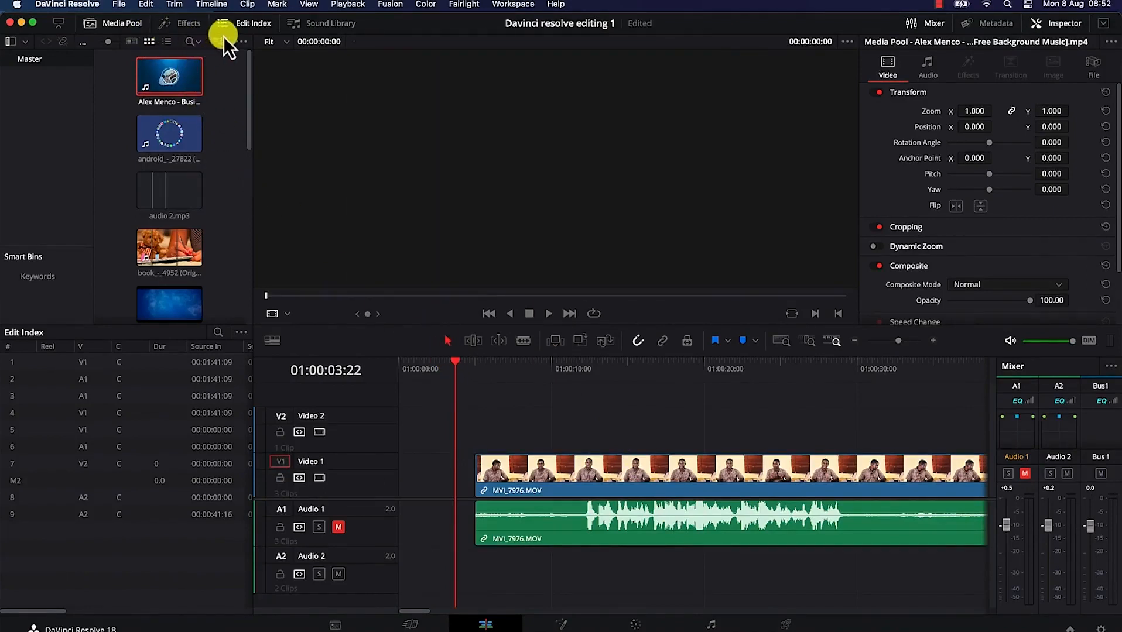
Browse the Titles category of the effects library and preview the available Fusion titles.
{"action": "left_click", "coordinate": [188, 23]}
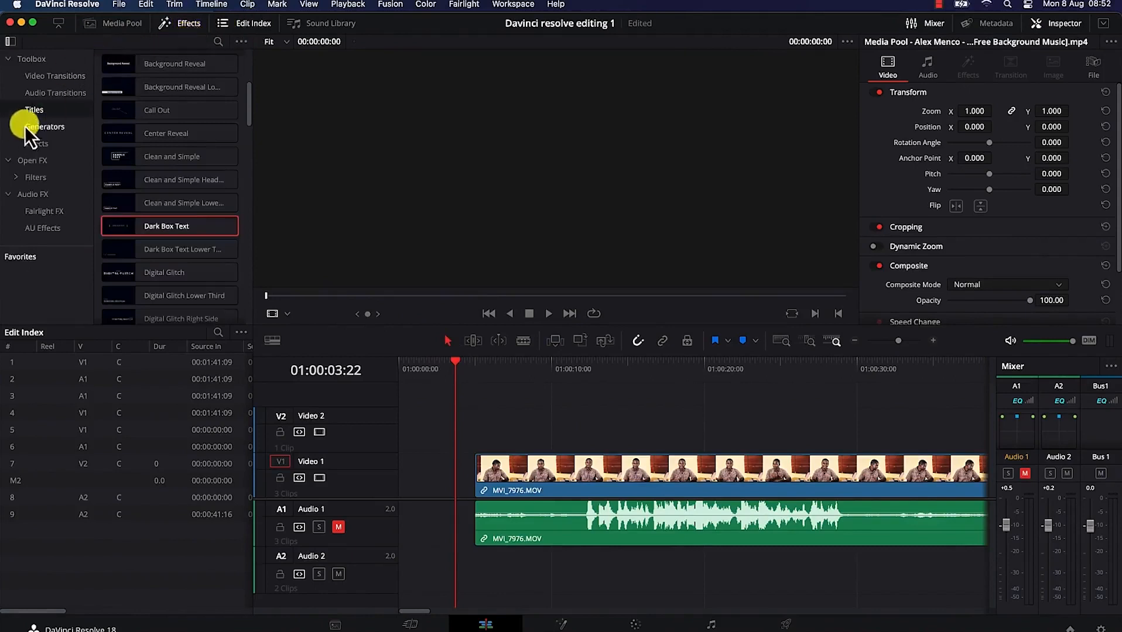
{"action": "left_click", "coordinate": [27, 97]}
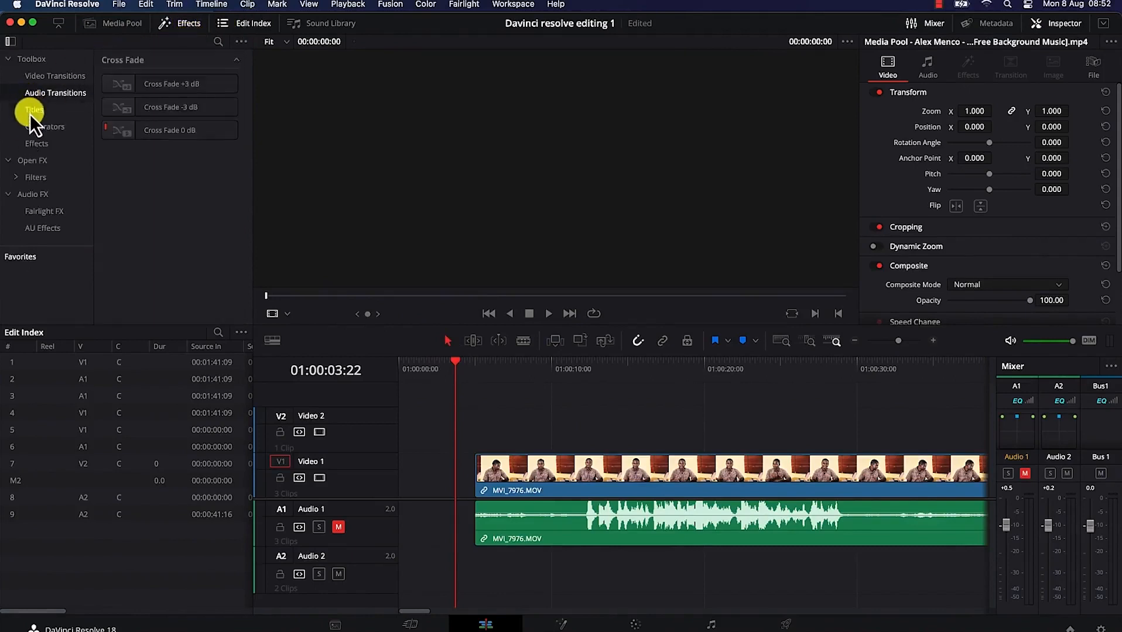
{"action": "left_click", "coordinate": [33, 110]}
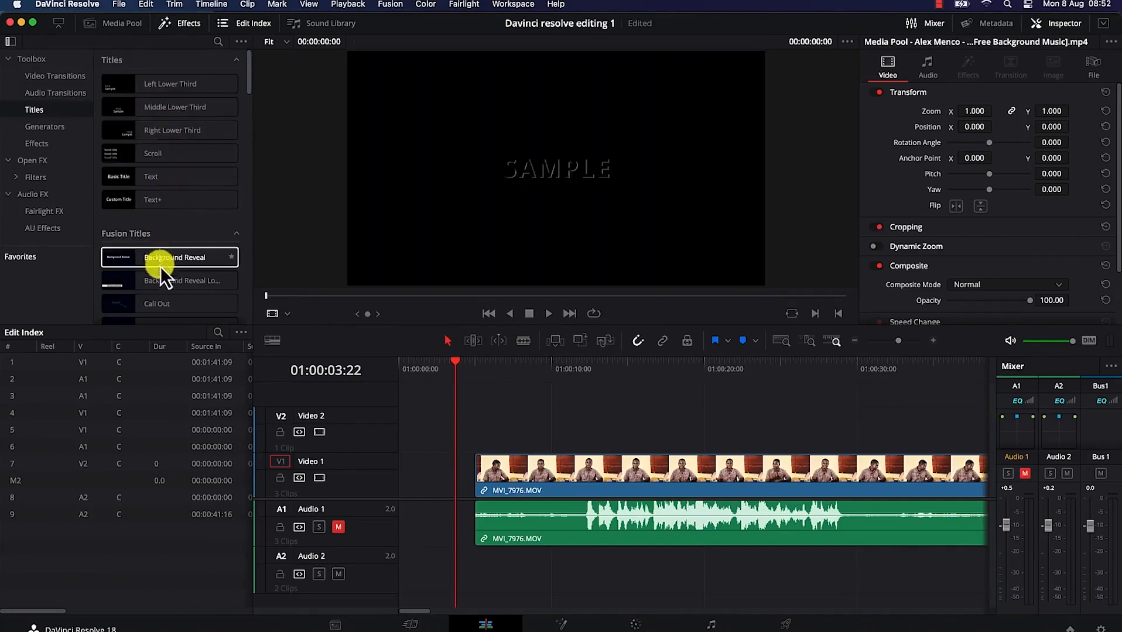
{"action": "scroll", "coordinate": [159, 293], "scroll_direction": "down", "scroll_amount": 1}
{"action": "scroll", "coordinate": [159, 294], "scroll_direction": "down", "scroll_amount": 5}
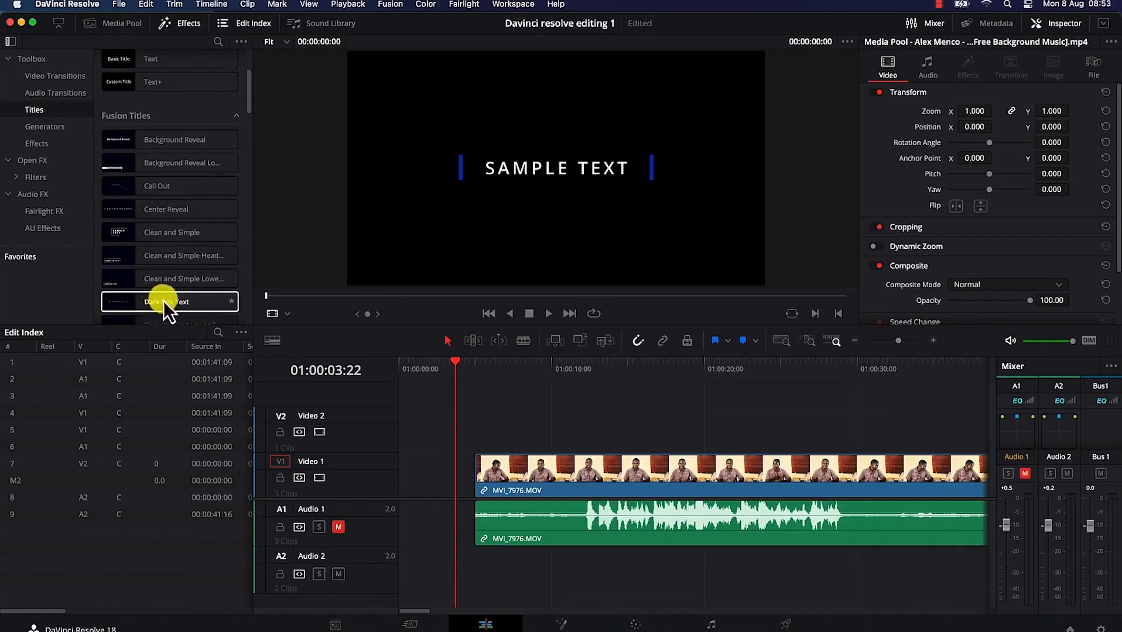
{"action": "scroll", "coordinate": [165, 300], "scroll_direction": "down", "scroll_amount": 3}
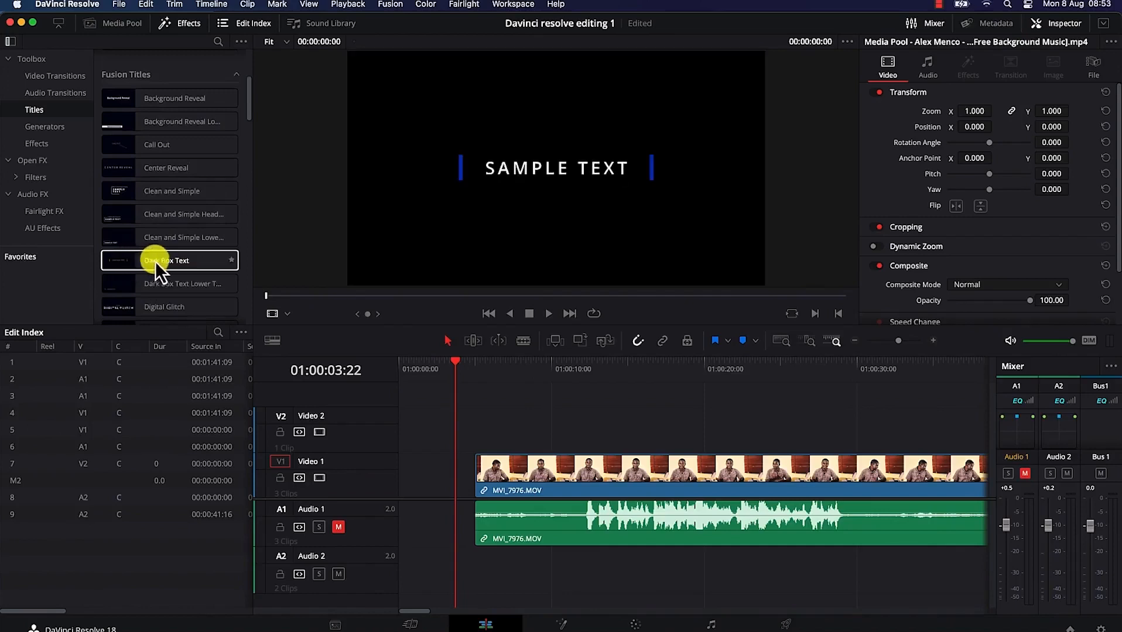
{"action": "scroll", "coordinate": [148, 302], "scroll_direction": "down", "scroll_amount": 6}
{"action": "scroll", "coordinate": [148, 303], "scroll_direction": "down", "scroll_amount": 20}
{"action": "scroll", "coordinate": [149, 302], "scroll_direction": "down", "scroll_amount": 10}
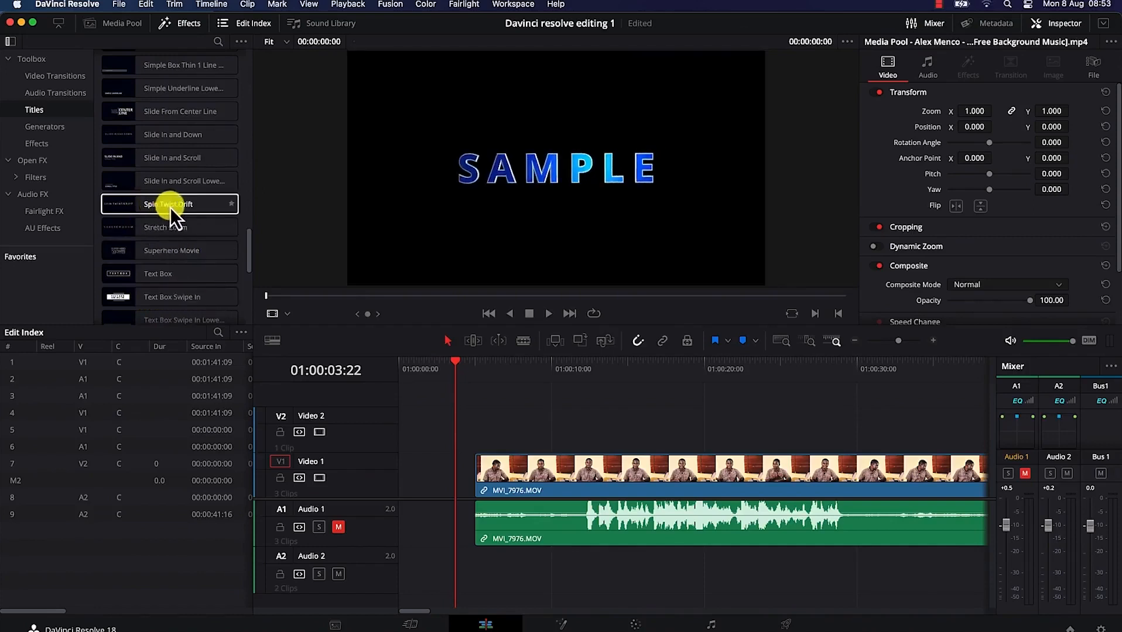
{"action": "scroll", "coordinate": [184, 269], "scroll_direction": "down", "scroll_amount": 4}
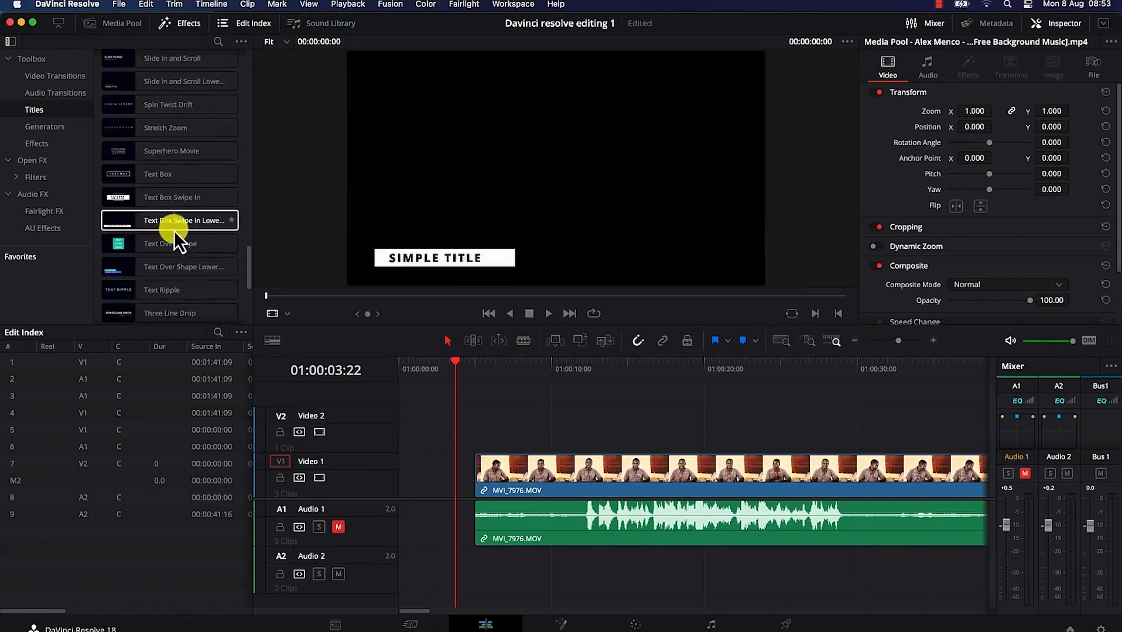
{"action": "scroll", "coordinate": [167, 123], "scroll_direction": "up", "scroll_amount": 8}
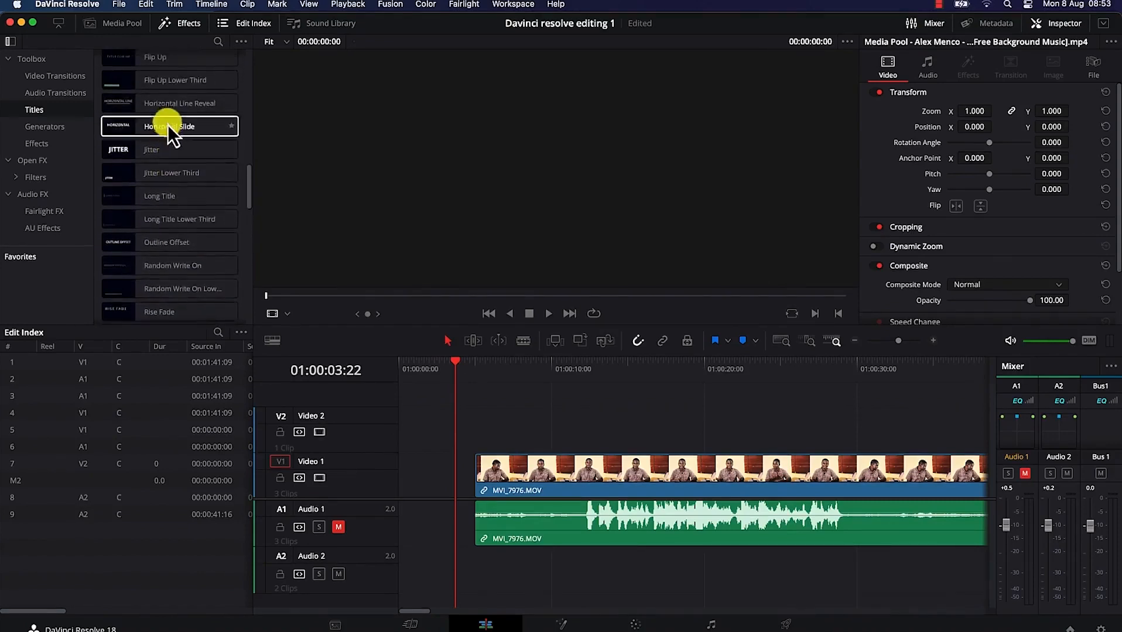
{"action": "scroll", "coordinate": [170, 130], "scroll_direction": "up", "scroll_amount": 5}
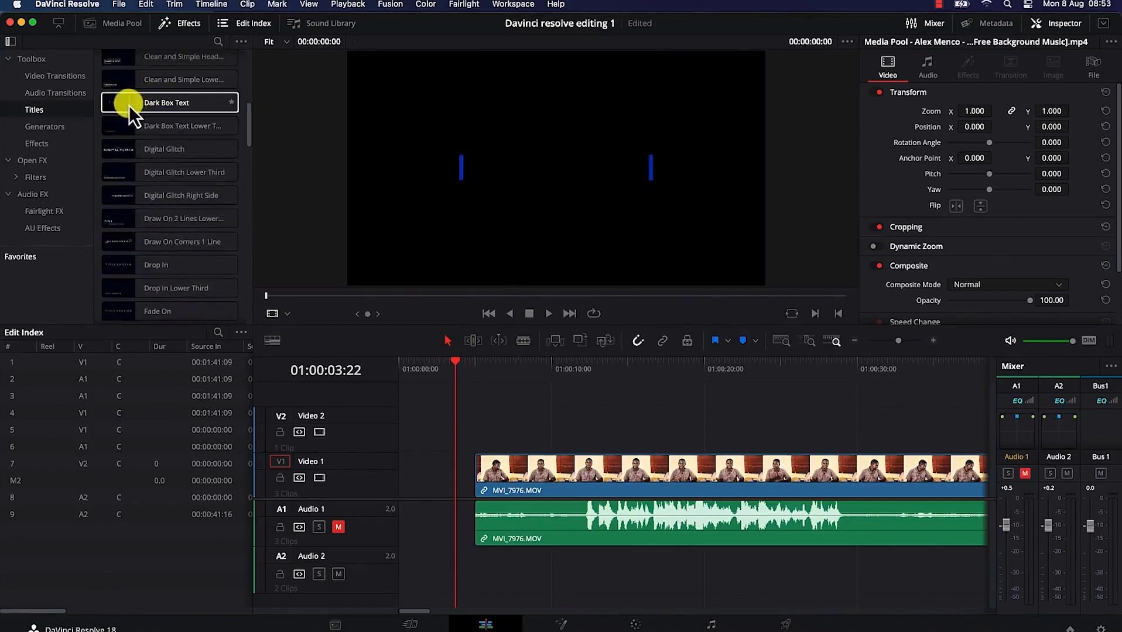
Place the Dark Box Text title at the start of Video 2 and select it to show its properties.
{"action": "left_click_drag", "start_coordinate": [129, 106], "coordinate": [409, 445]}
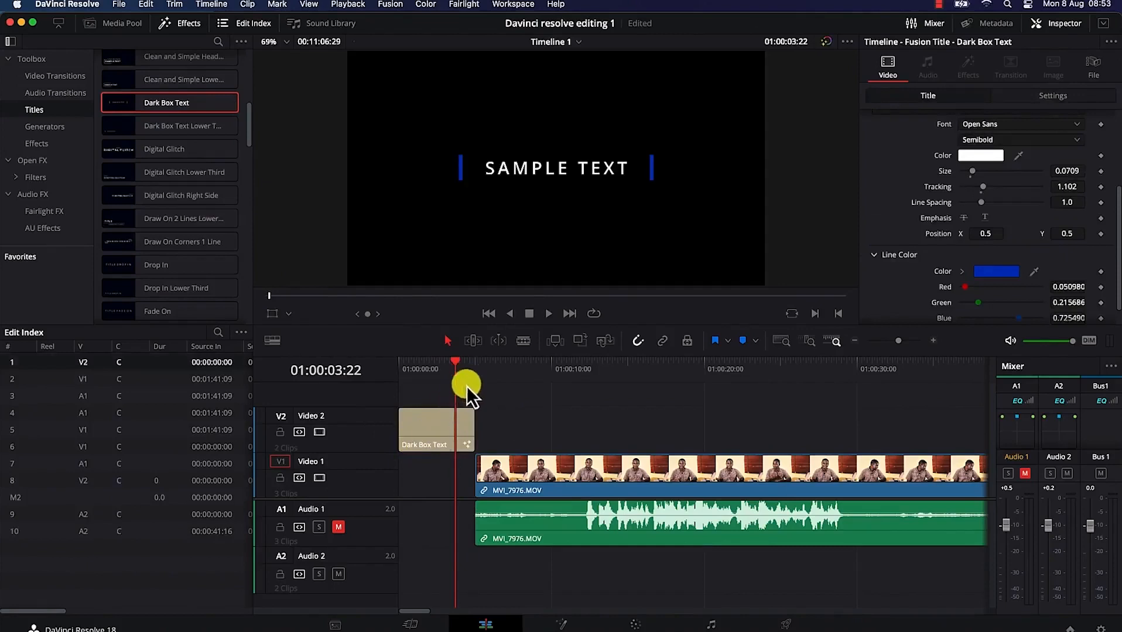
{"action": "left_click", "coordinate": [432, 431]}
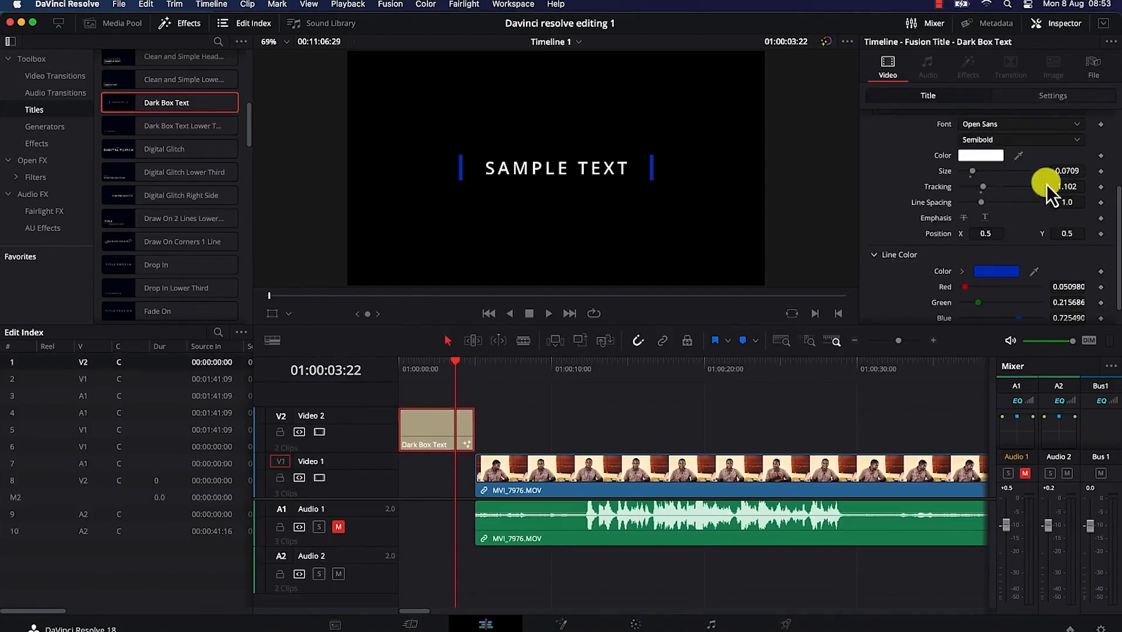
{"action": "left_click", "coordinate": [1060, 21]}
{"action": "left_click", "coordinate": [1060, 24]}
Preview other fonts and Open Sans styles such as Light Italic on the Dark Box Text title without applying any.
{"action": "left_click", "coordinate": [1030, 128]}
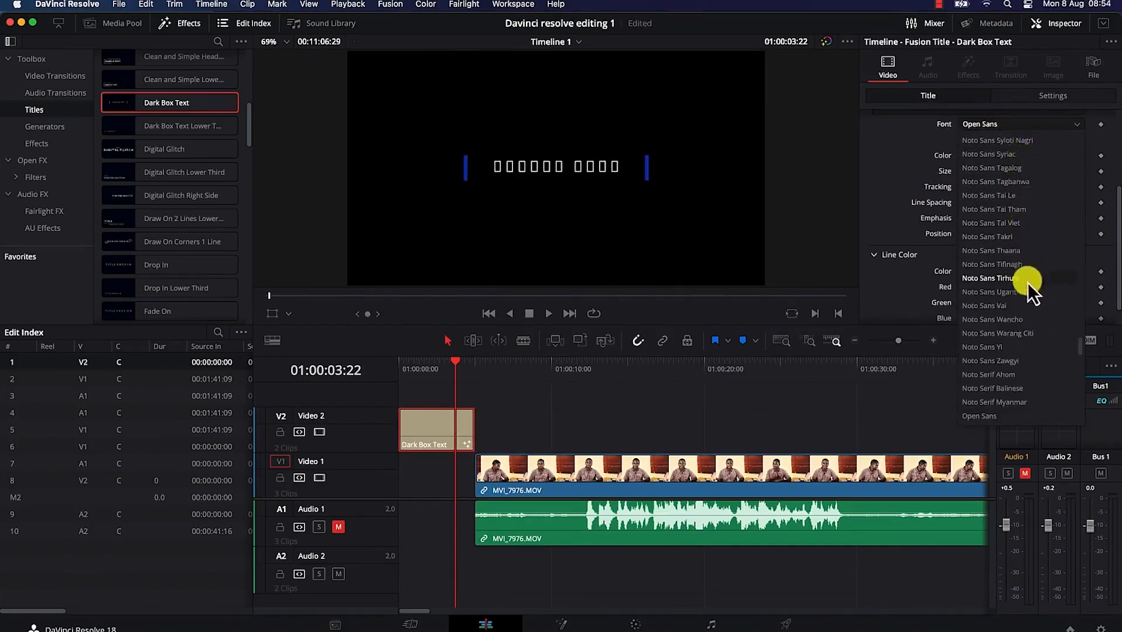
{"action": "left_click", "coordinate": [879, 173]}
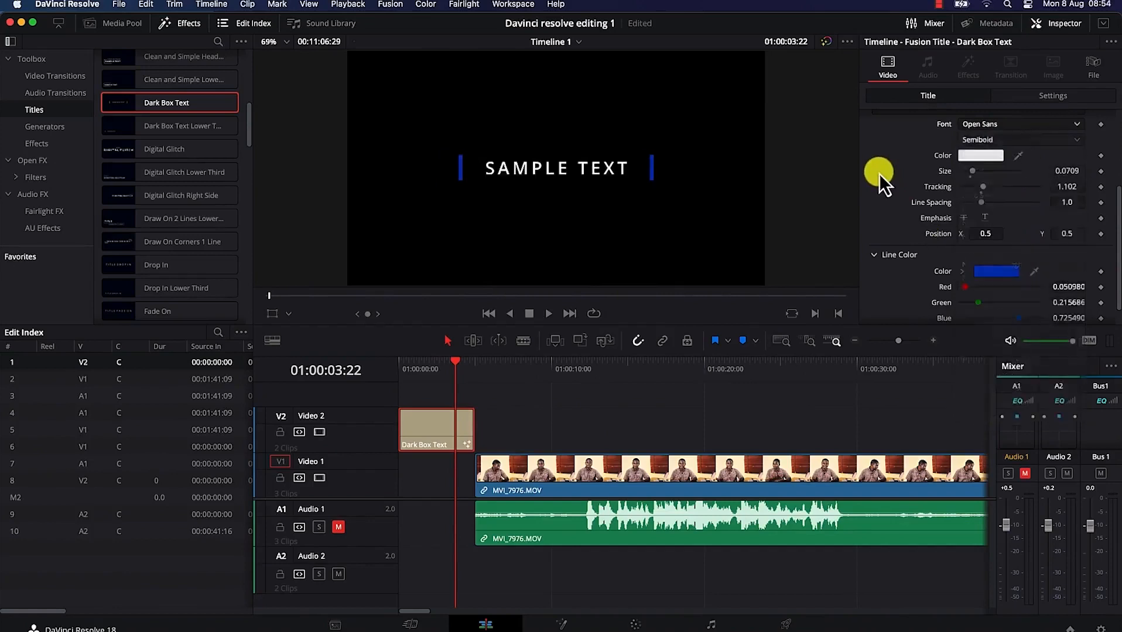
{"action": "left_click", "coordinate": [1020, 139]}
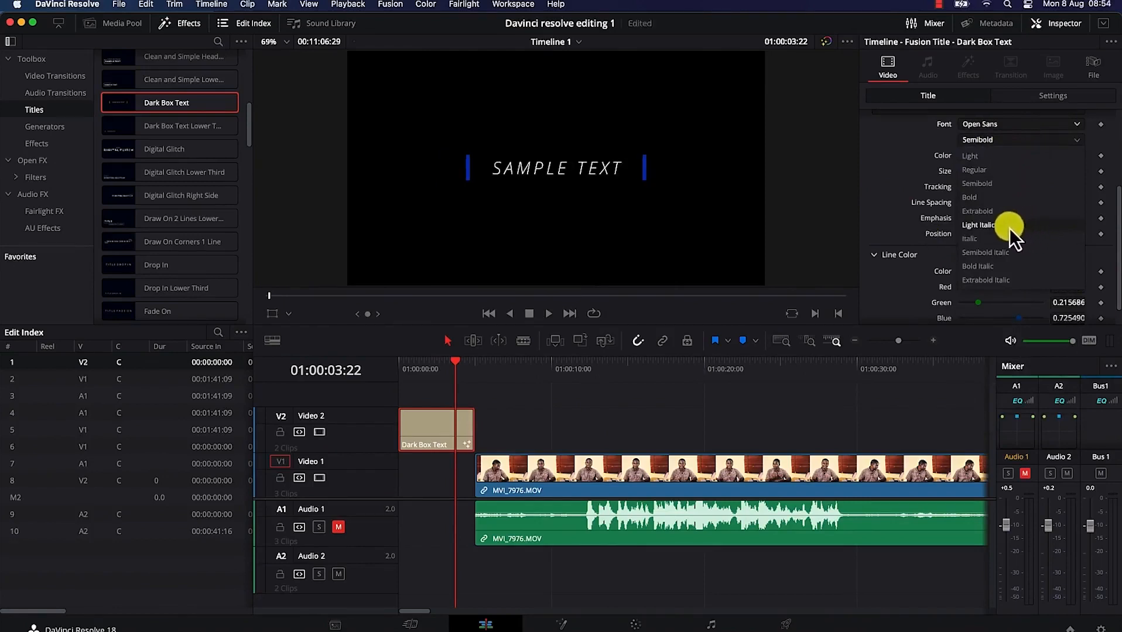
{"action": "left_click", "coordinate": [828, 173]}
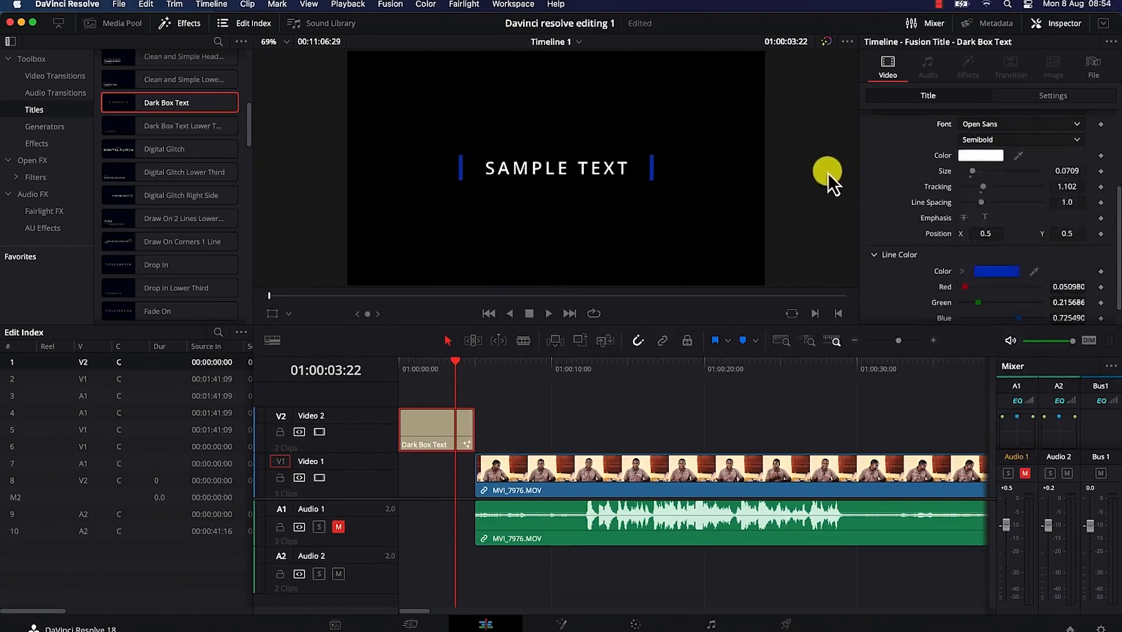
Change the Dark Box Text title's text colour to bright green using the colour wheel.
{"action": "left_click", "coordinate": [985, 155]}
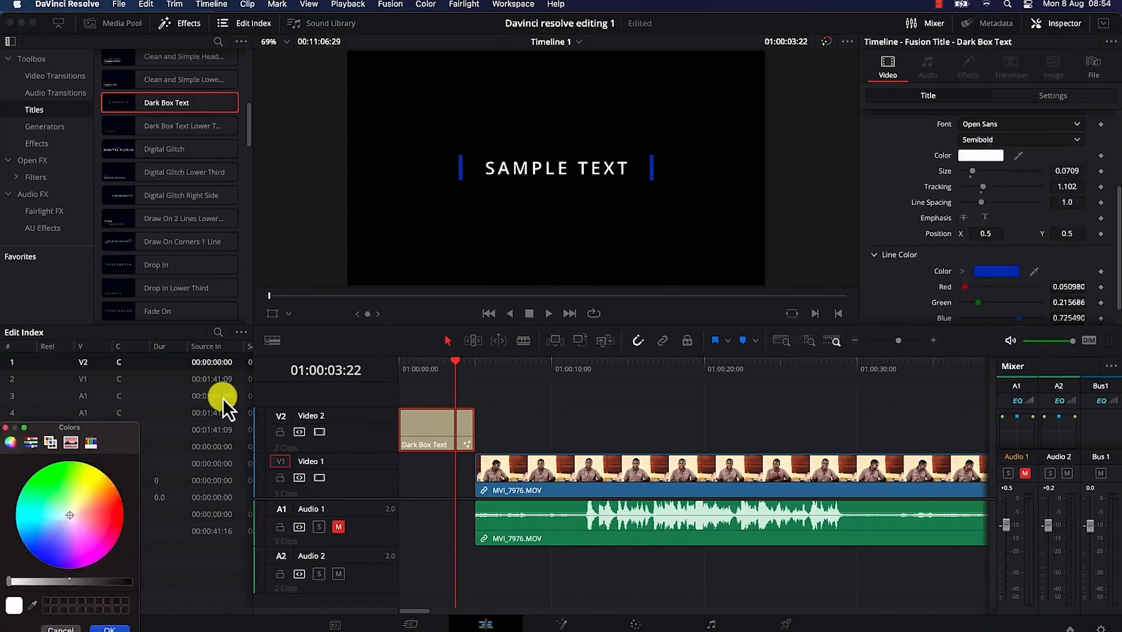
{"action": "left_click_drag", "start_coordinate": [95, 434], "coordinate": [364, 110]}
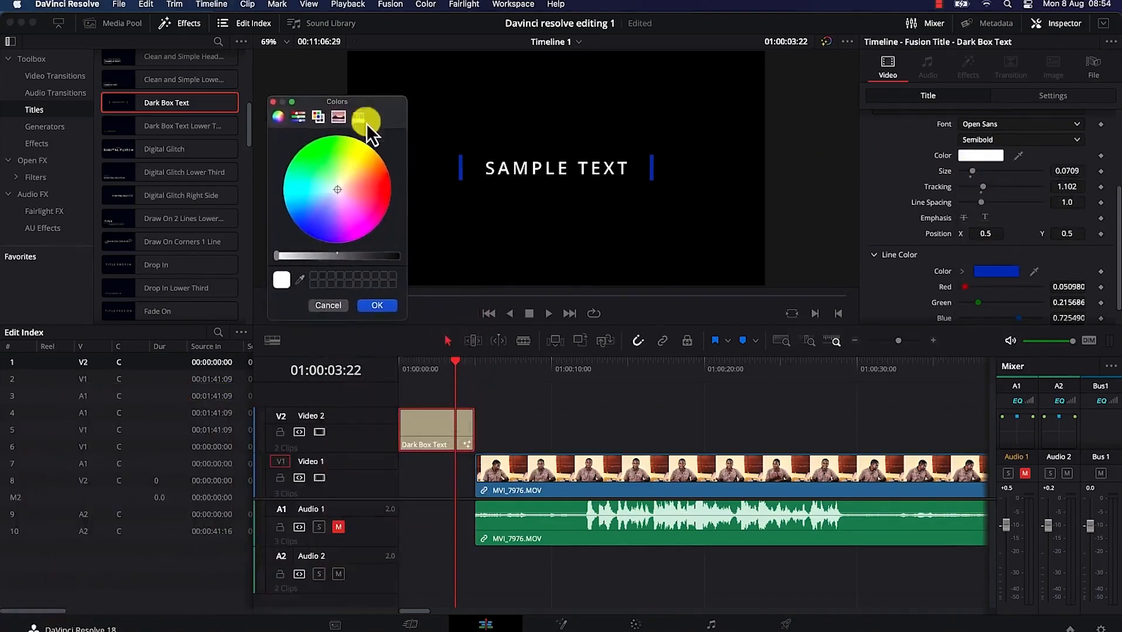
{"action": "left_click", "coordinate": [347, 199]}
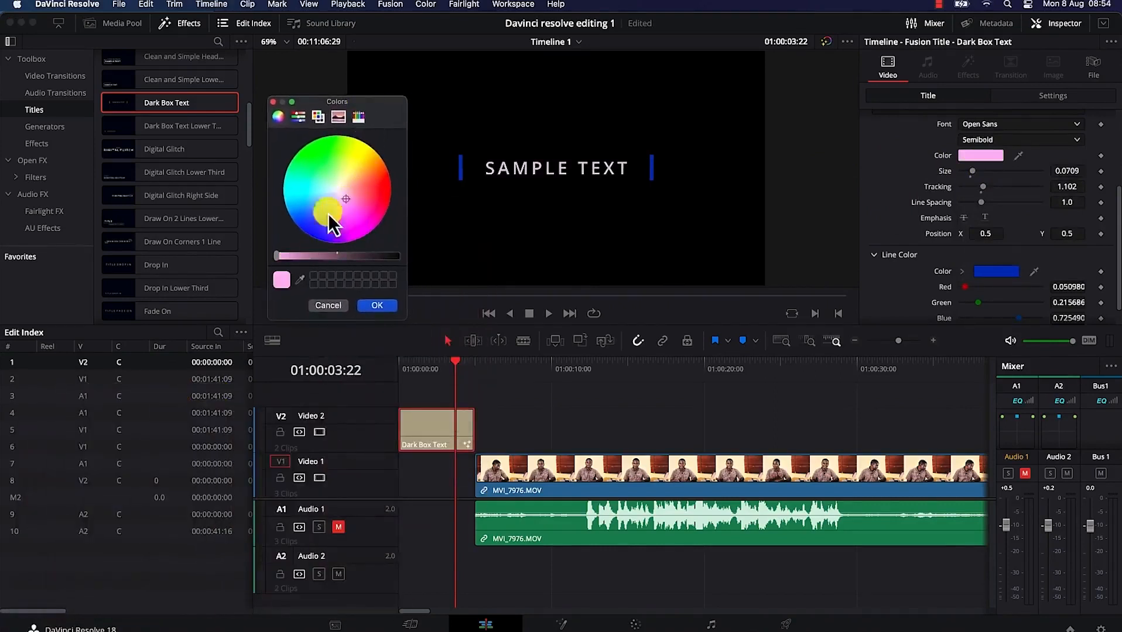
{"action": "left_click_drag", "start_coordinate": [278, 258], "coordinate": [254, 255]}
{"action": "mouse_move", "coordinate": [350, 194]}
{"action": "left_mouse_down"}
{"action": "mouse_move", "coordinate": [339, 194]}
{"action": "mouse_move", "coordinate": [344, 156]}
{"action": "mouse_move", "coordinate": [367, 183]}
{"action": "mouse_move", "coordinate": [314, 203]}
{"action": "mouse_move", "coordinate": [339, 176]}
{"action": "mouse_move", "coordinate": [360, 190]}
{"action": "mouse_move", "coordinate": [314, 209]}
{"action": "mouse_move", "coordinate": [313, 161]}
{"action": "left_mouse_up"}
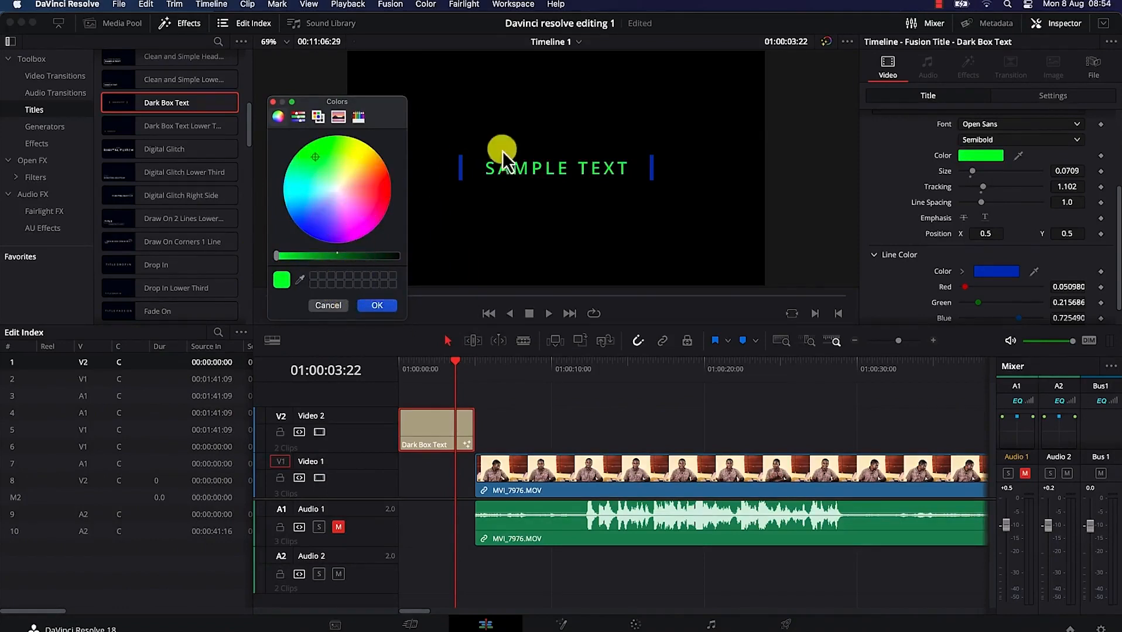
{"action": "left_click", "coordinate": [386, 309]}
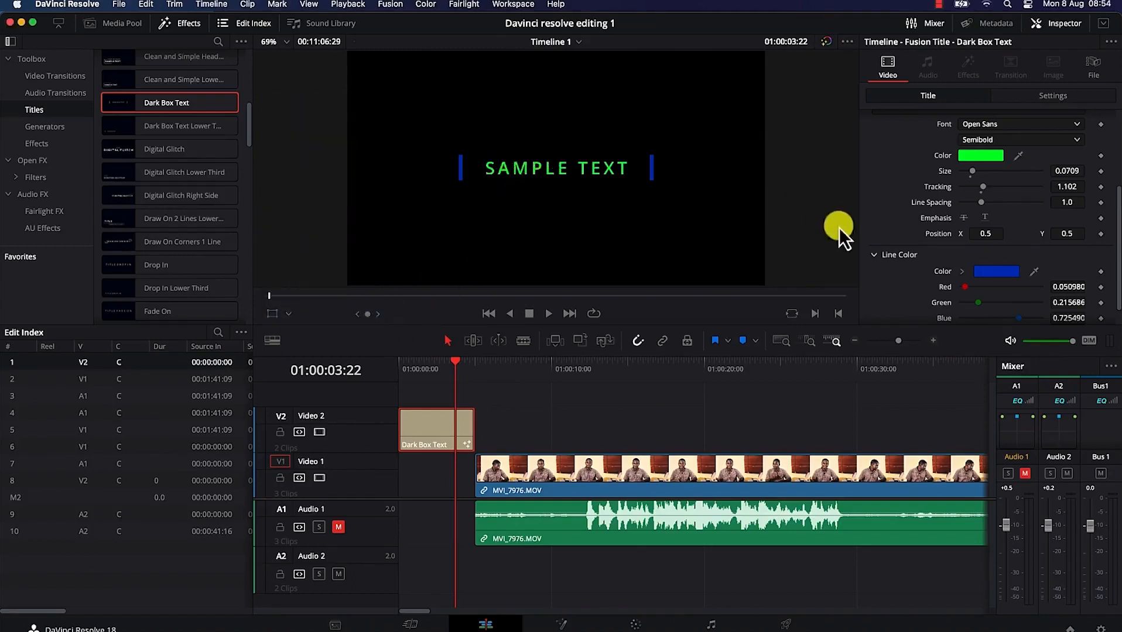
Set the Dark Box Text title's size to 0.0984 and its position to X 0.514, Y 0.523.
{"action": "left_click_drag", "start_coordinate": [975, 175], "coordinate": [979, 175]}
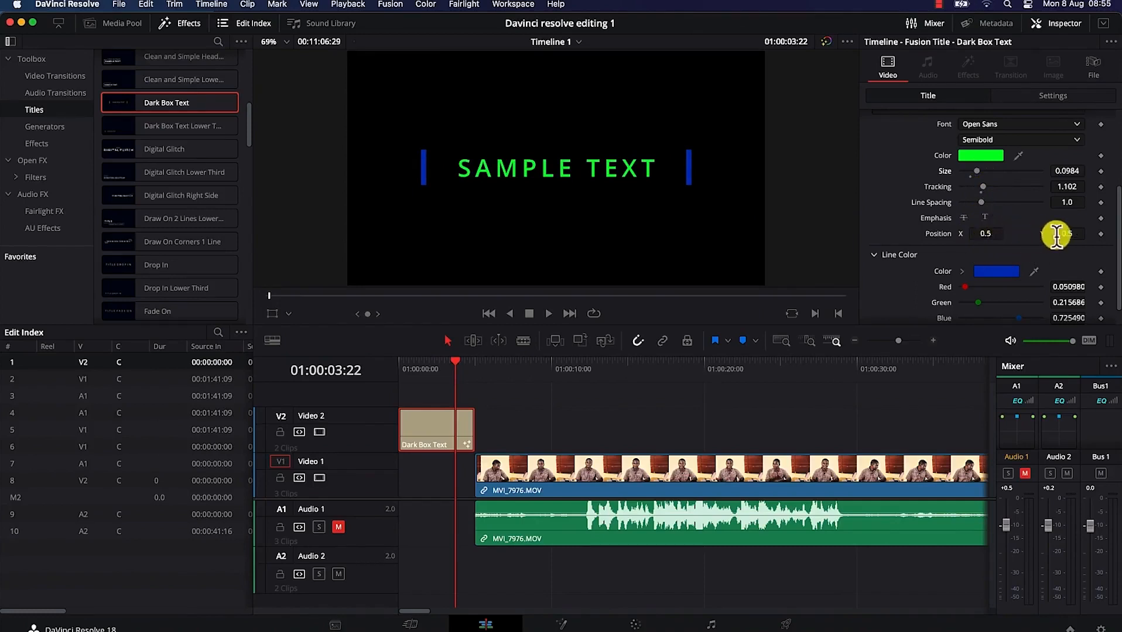
{"action": "mouse_move", "coordinate": [994, 233]}
{"action": "left_mouse_down"}
{"action": "mouse_move", "coordinate": [987, 208]}
{"action": "mouse_move", "coordinate": [999, 238]}
{"action": "left_mouse_up"}
{"action": "left_click_drag", "start_coordinate": [1073, 234], "coordinate": [534, 259]}
Change the line colour of the Dark Box Text title to magenta.
{"action": "scroll", "coordinate": [910, 283], "scroll_direction": "down", "scroll_amount": 2}
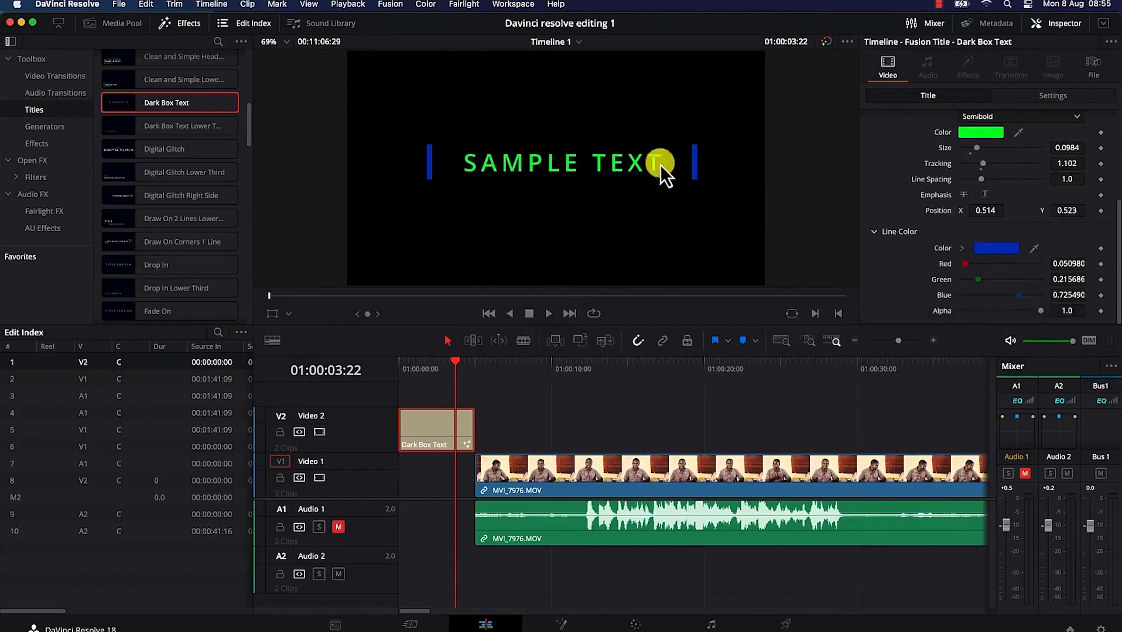
{"action": "left_click", "coordinate": [993, 250]}
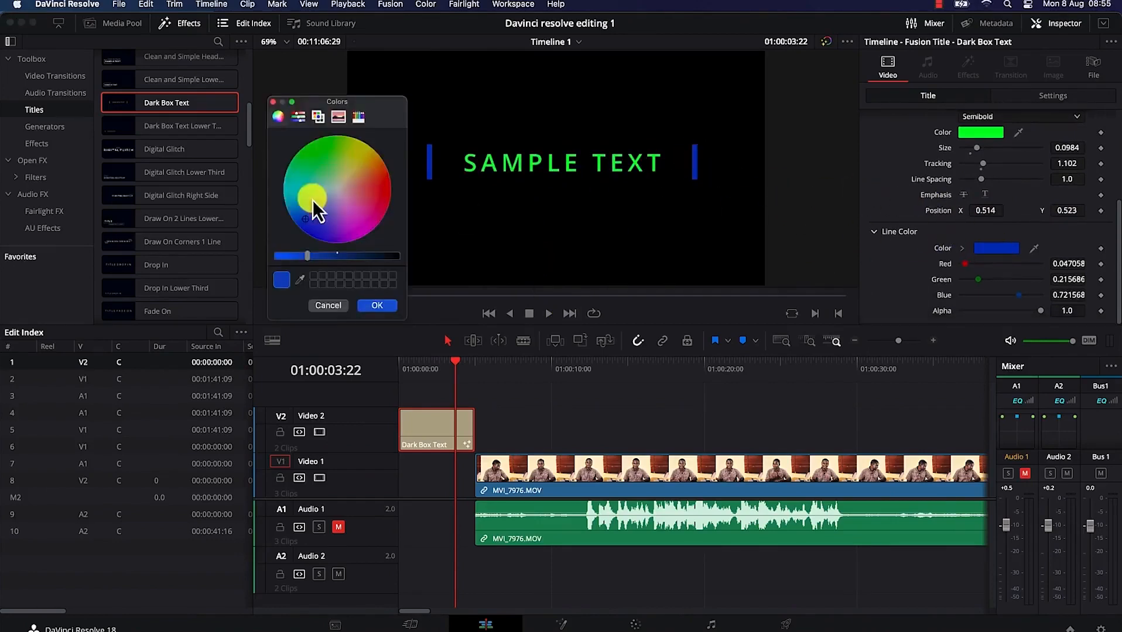
{"action": "left_click", "coordinate": [358, 220]}
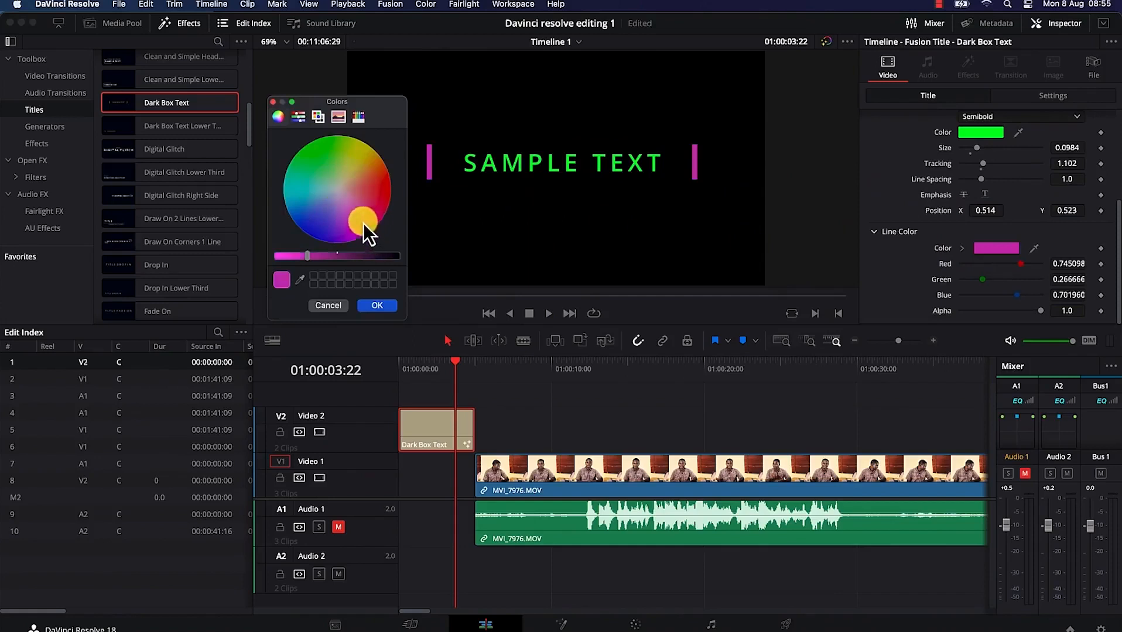
{"action": "left_click", "coordinate": [375, 306]}
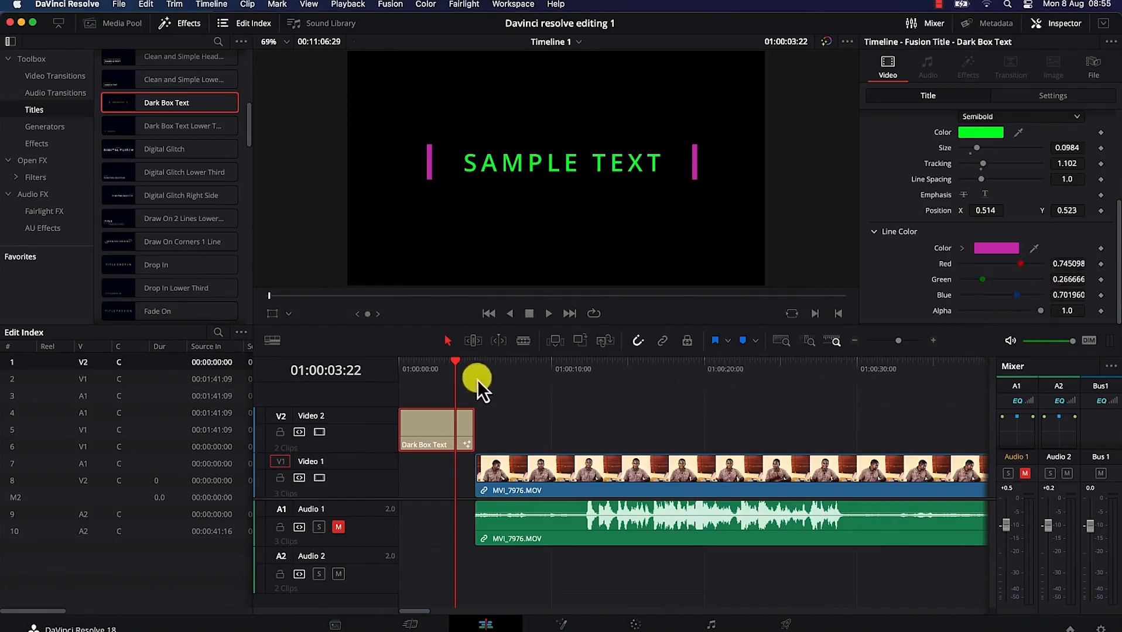
Play the timeline from its start through the Dark Box Text title, and return the playhead to 01:00:02:18.
{"action": "left_click_drag", "start_coordinate": [457, 365], "coordinate": [409, 361]}
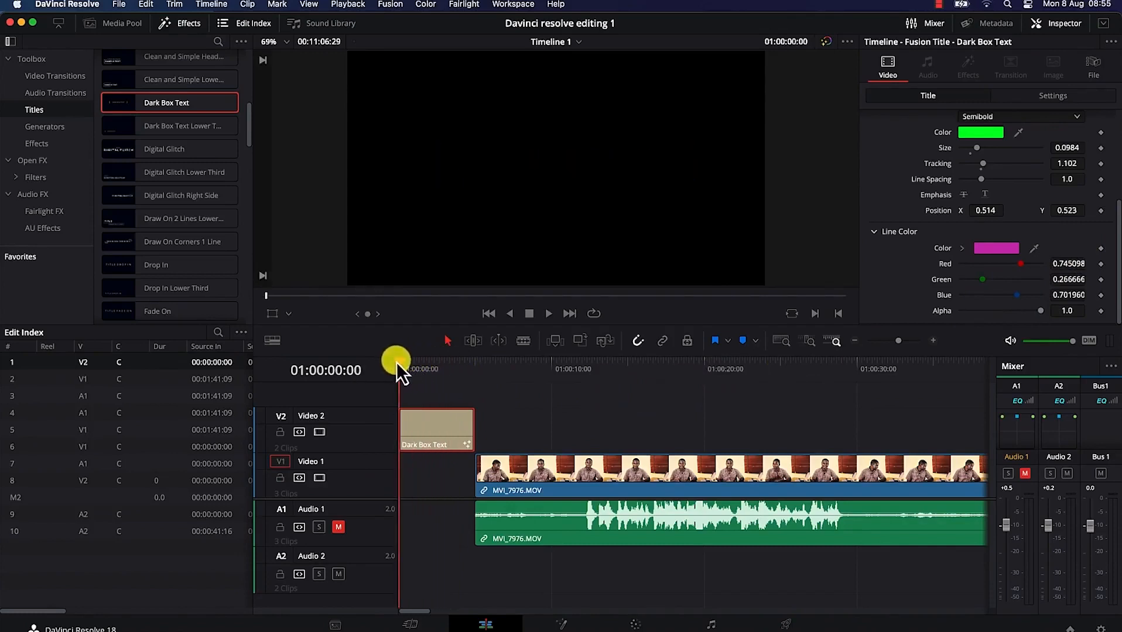
{"action": "left_click", "coordinate": [545, 316]}
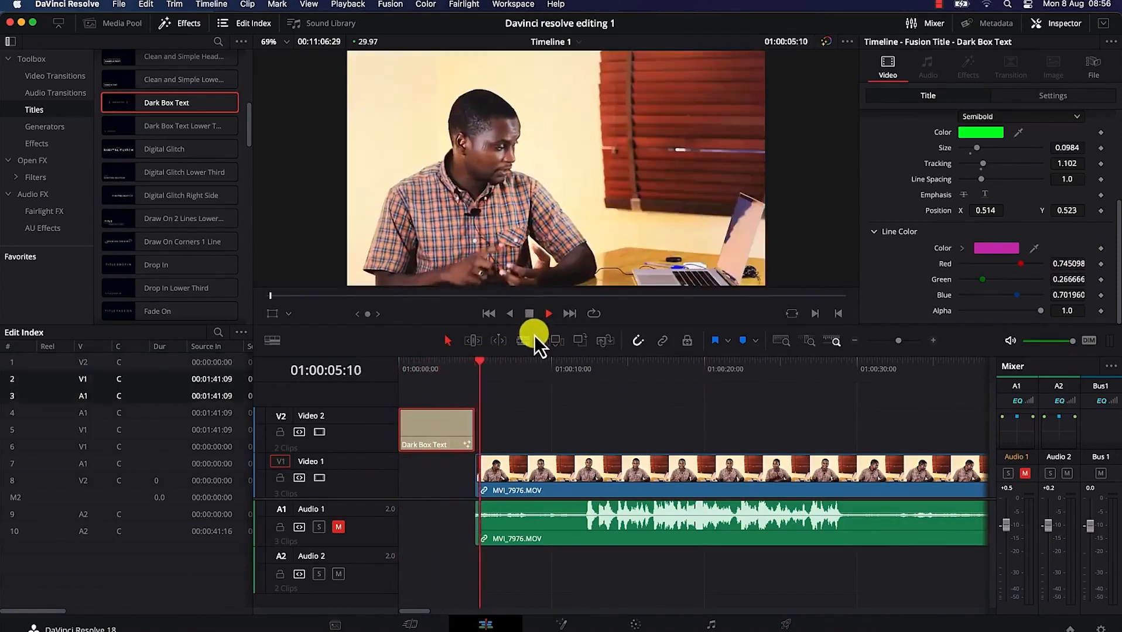
{"action": "key", "text": "space"}
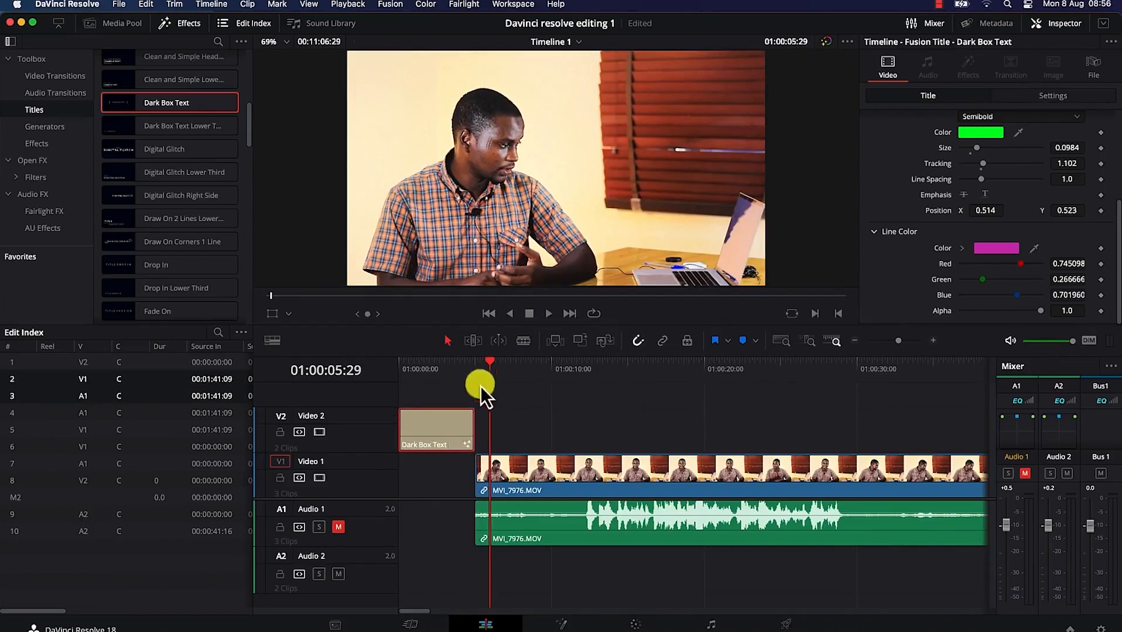
{"action": "left_click_drag", "start_coordinate": [490, 364], "coordinate": [439, 362]}
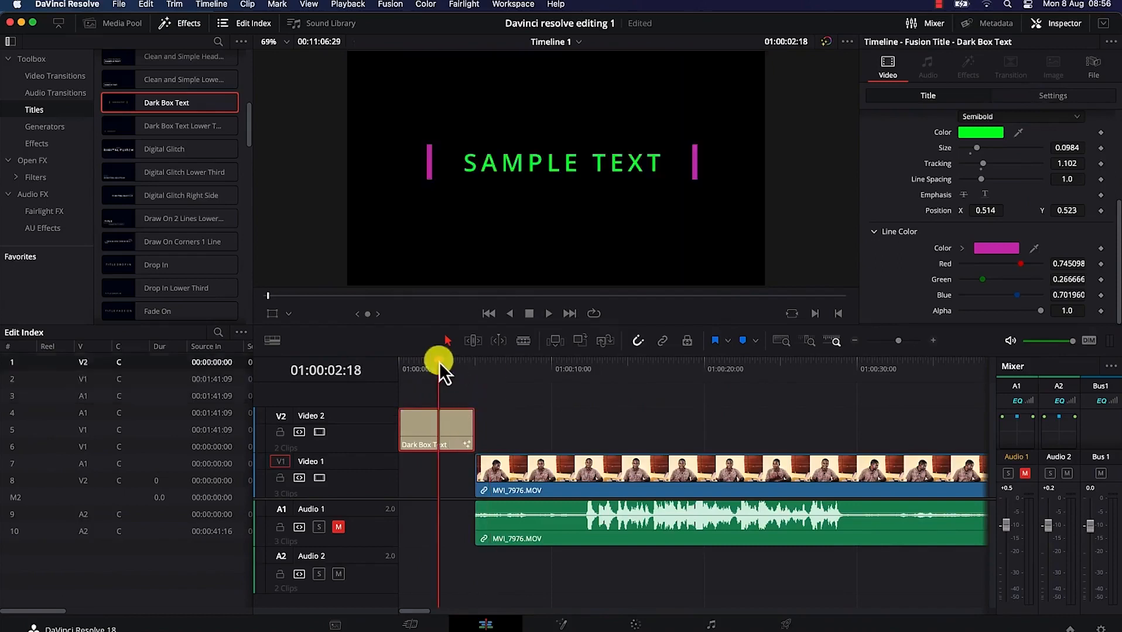
Examine the Dark Box Text title's Transform, Cropping, Dynamic Zoom and Composite settings.
{"action": "left_click", "coordinate": [1052, 97]}
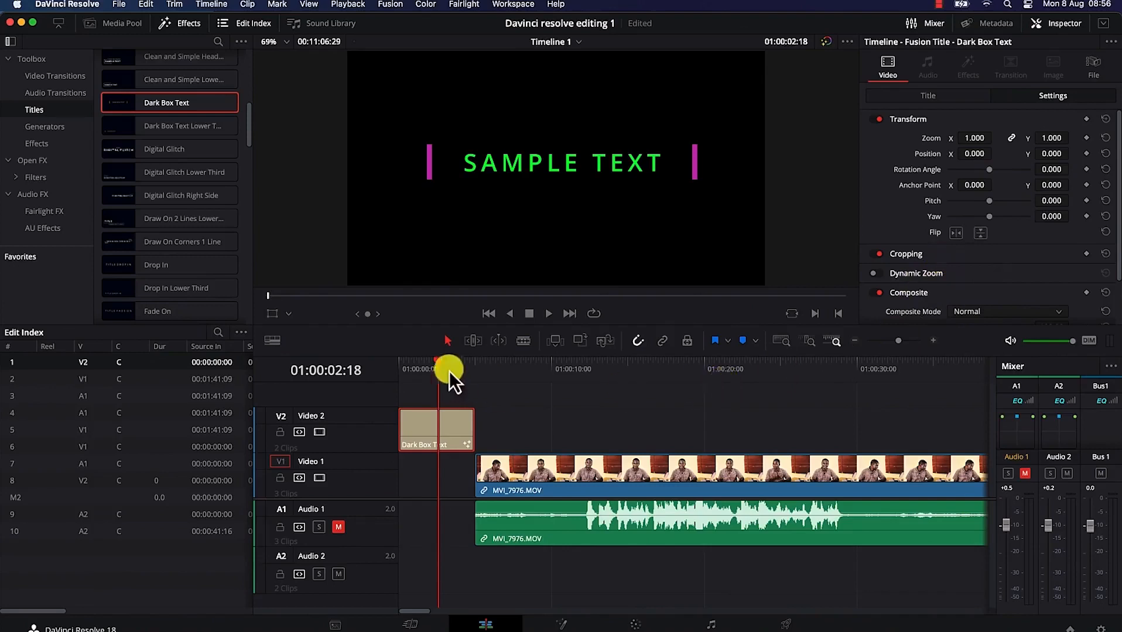
{"action": "scroll", "coordinate": [972, 231], "scroll_direction": "down", "scroll_amount": 3}
{"action": "left_click", "coordinate": [917, 240]}
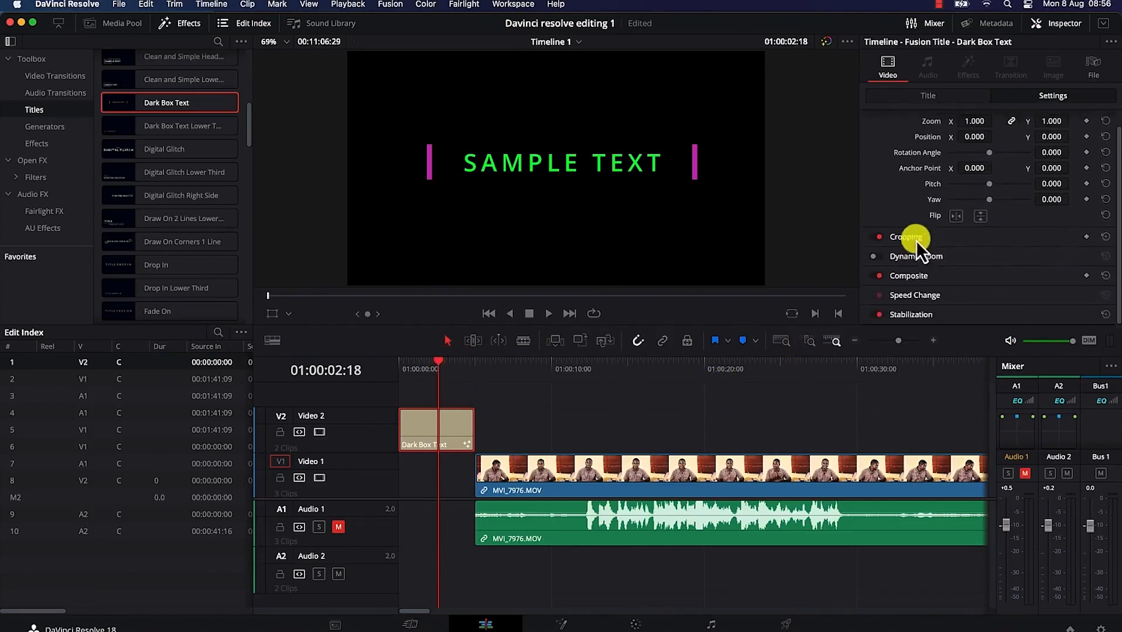
{"action": "left_click", "coordinate": [925, 277]}
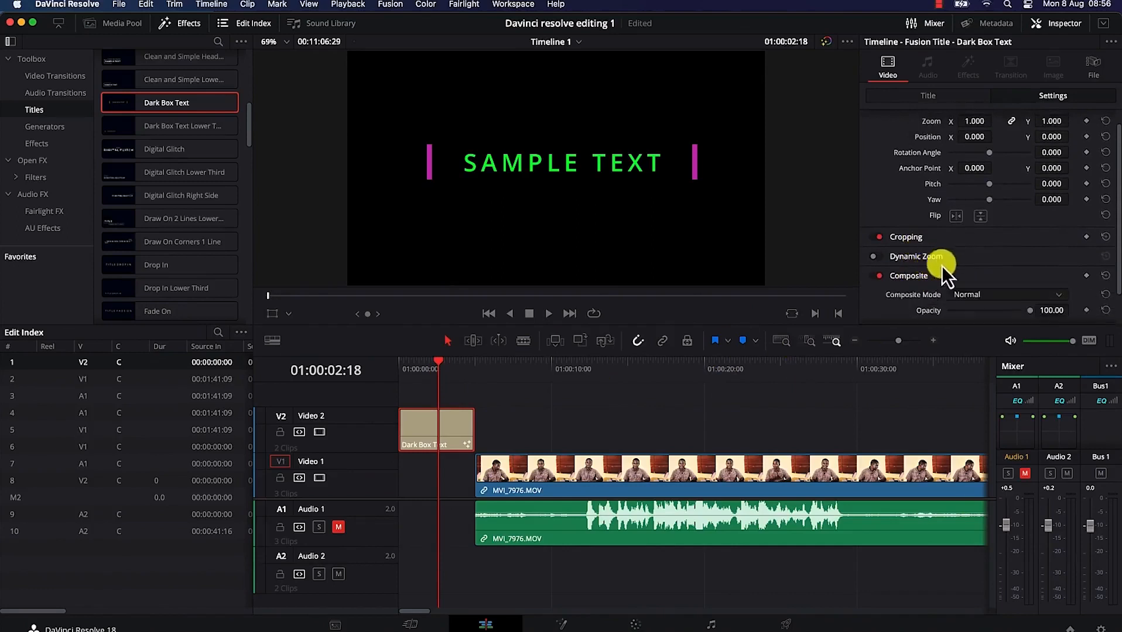
{"action": "scroll", "coordinate": [940, 265], "scroll_direction": "down", "scroll_amount": 2}
{"action": "left_click", "coordinate": [928, 222]}
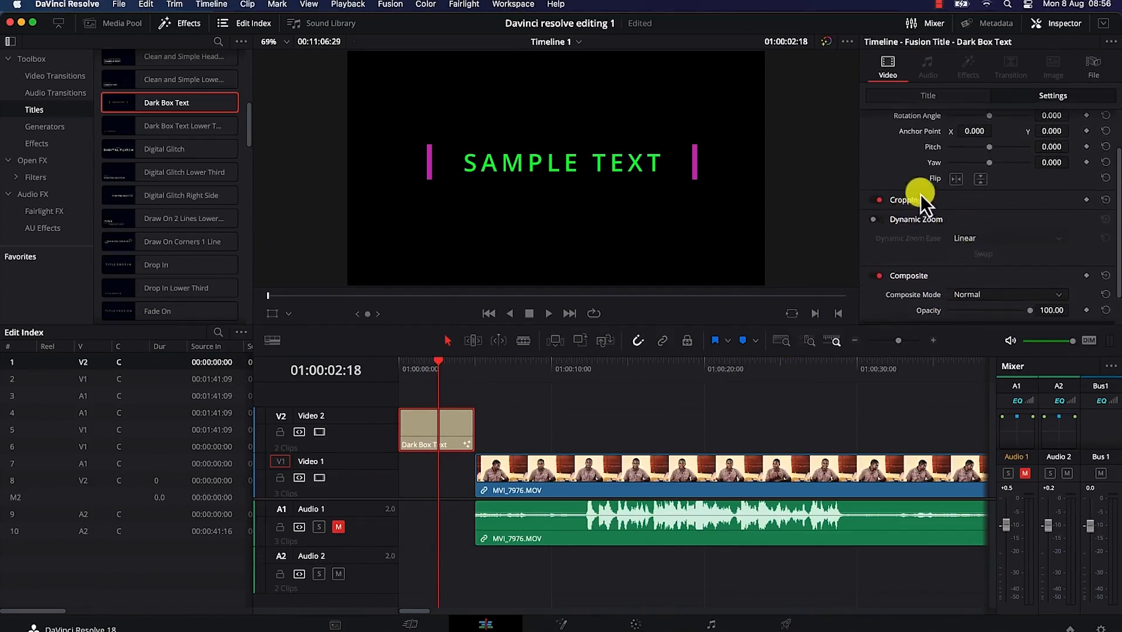
{"action": "left_click", "coordinate": [916, 201]}
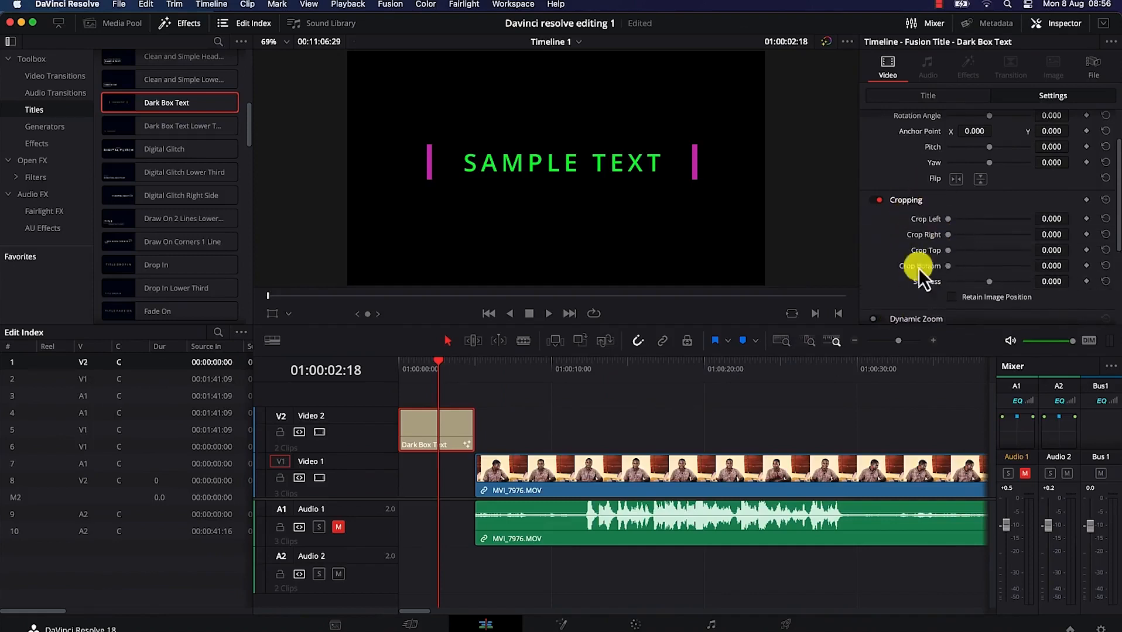
{"action": "scroll", "coordinate": [917, 224], "scroll_direction": "down", "scroll_amount": 5}
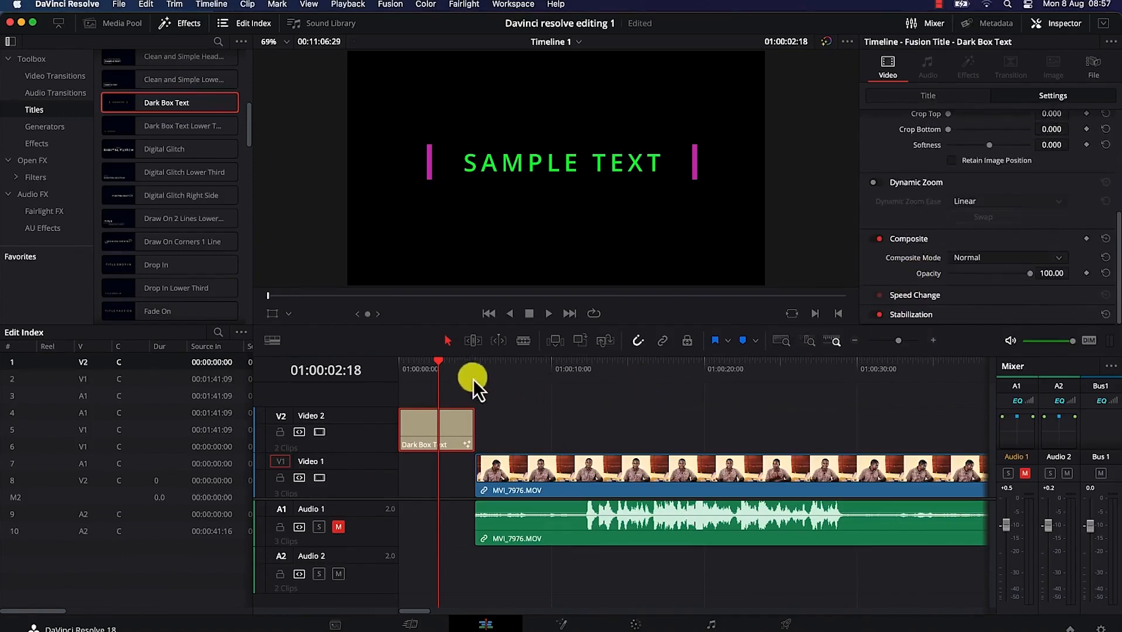
Place the Outline Offset title on Video 2 at 01:00:09:18 and trim its end to shorten it to about 3 seconds.
{"action": "left_click_drag", "start_coordinate": [440, 364], "coordinate": [542, 356]}
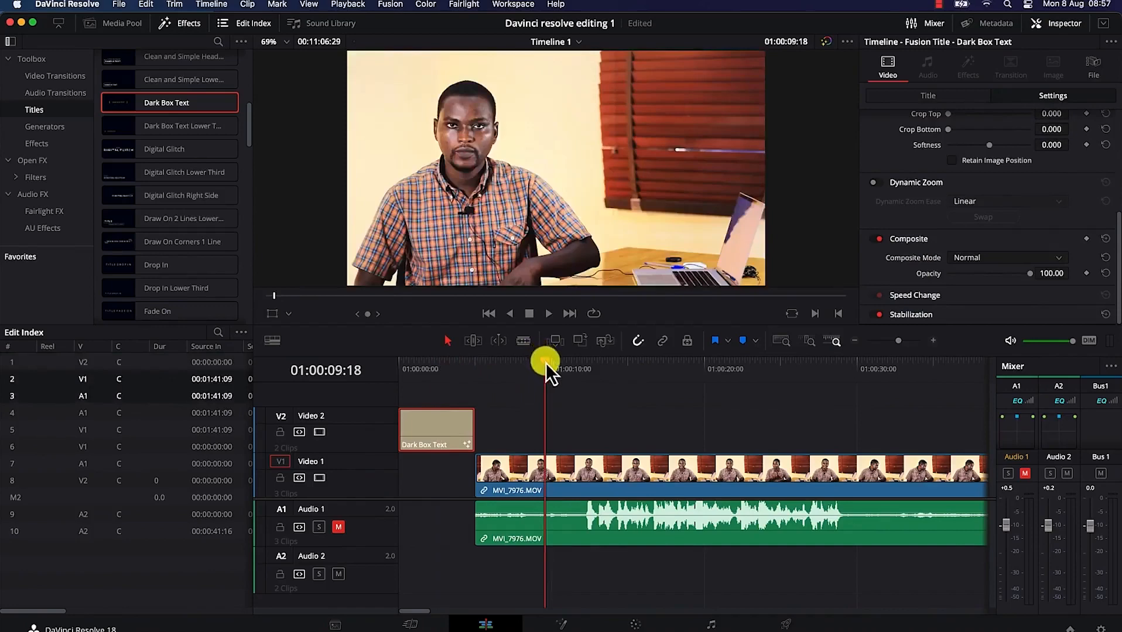
{"action": "scroll", "coordinate": [186, 177], "scroll_direction": "down", "scroll_amount": 10}
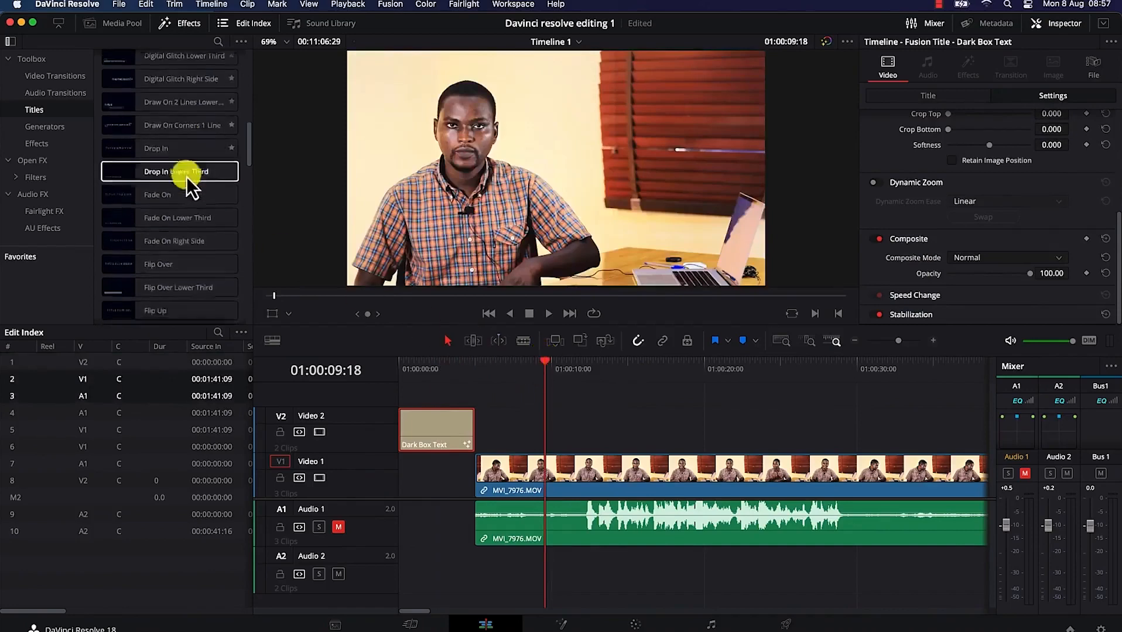
{"action": "scroll", "coordinate": [186, 177], "scroll_direction": "down", "scroll_amount": 4}
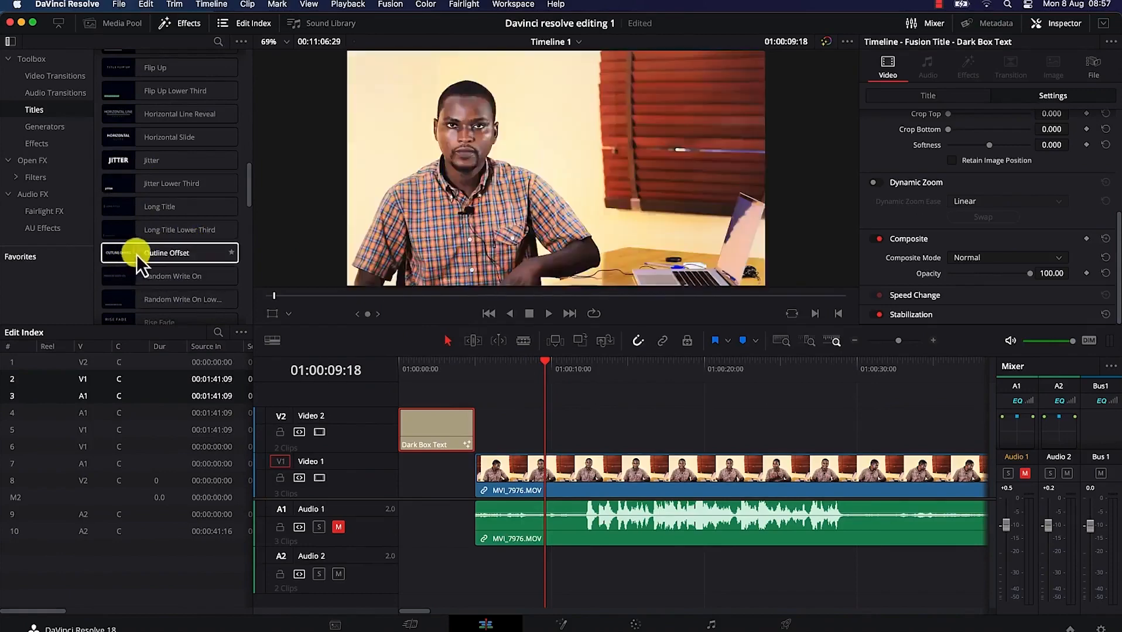
{"action": "left_click", "coordinate": [143, 255]}
{"action": "left_click_drag", "start_coordinate": [143, 256], "coordinate": [547, 452]}
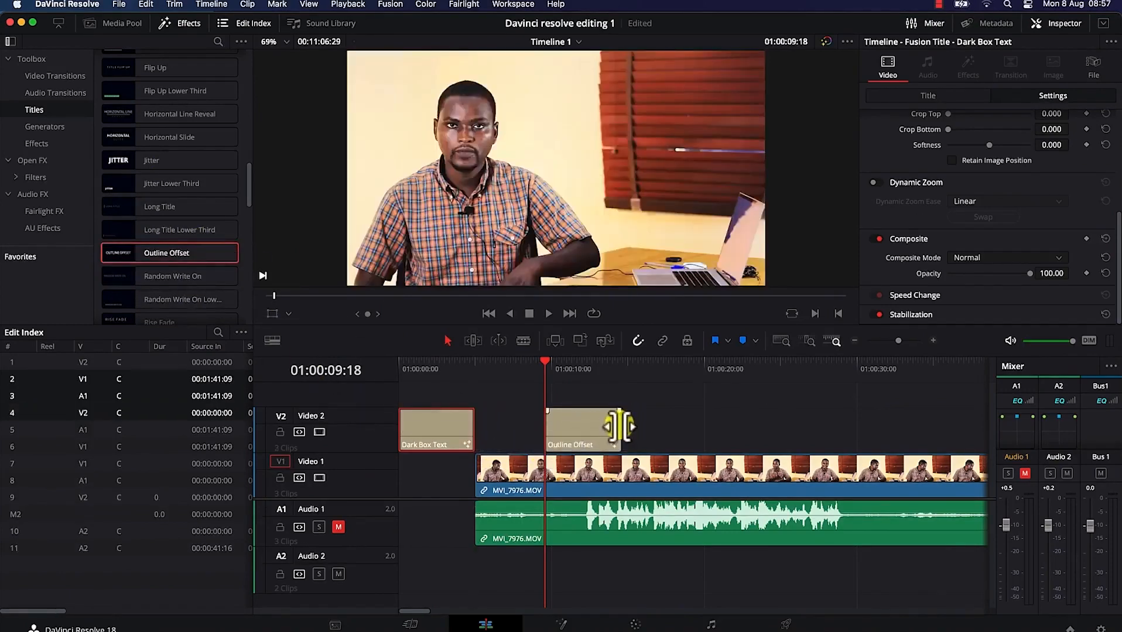
{"action": "left_click_drag", "start_coordinate": [619, 426], "coordinate": [594, 426]}
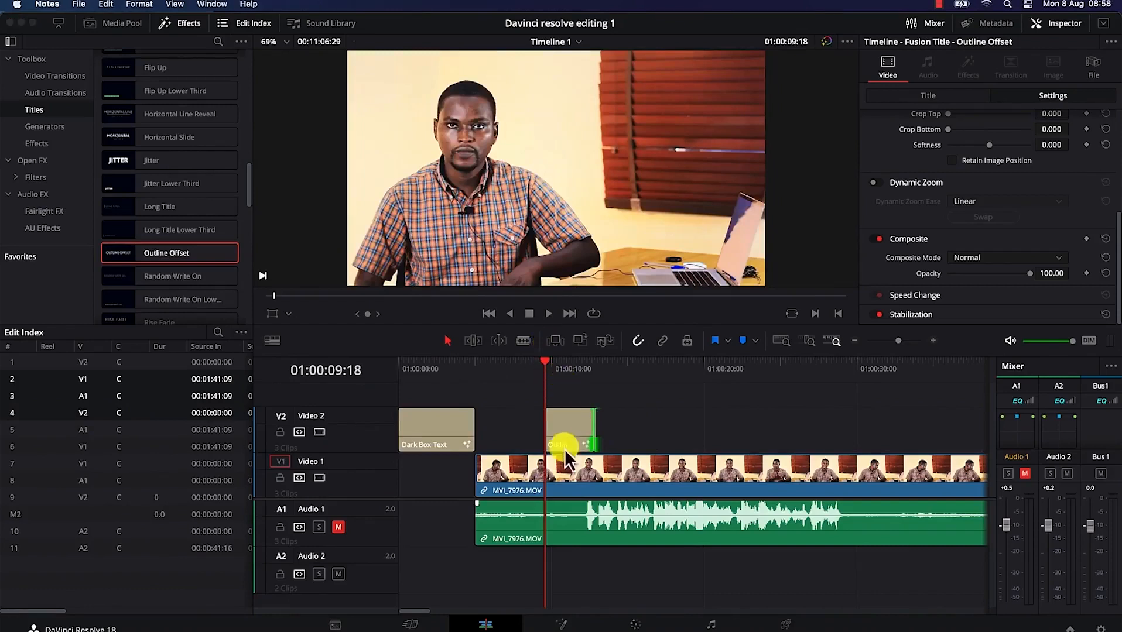
Select the Outline Offset title, show it at 01:00:11:12 and examine its text and outline controls.
{"action": "left_click", "coordinate": [565, 434]}
{"action": "left_click_drag", "start_coordinate": [547, 363], "coordinate": [572, 363]}
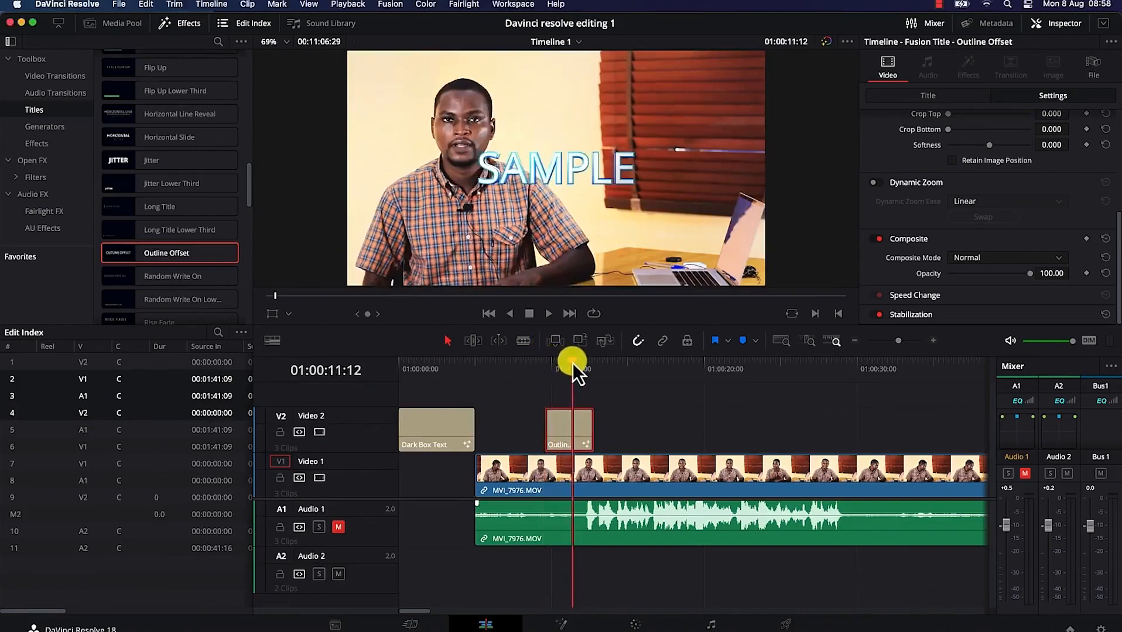
{"action": "left_click", "coordinate": [943, 95]}
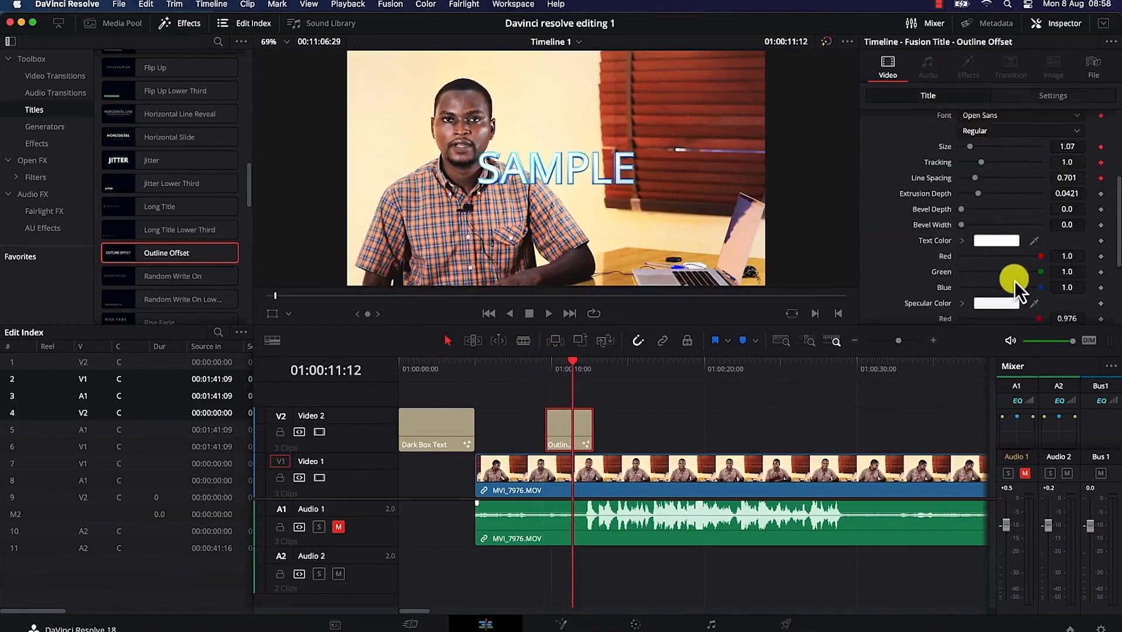
{"action": "scroll", "coordinate": [1014, 280], "scroll_direction": "down", "scroll_amount": 5}
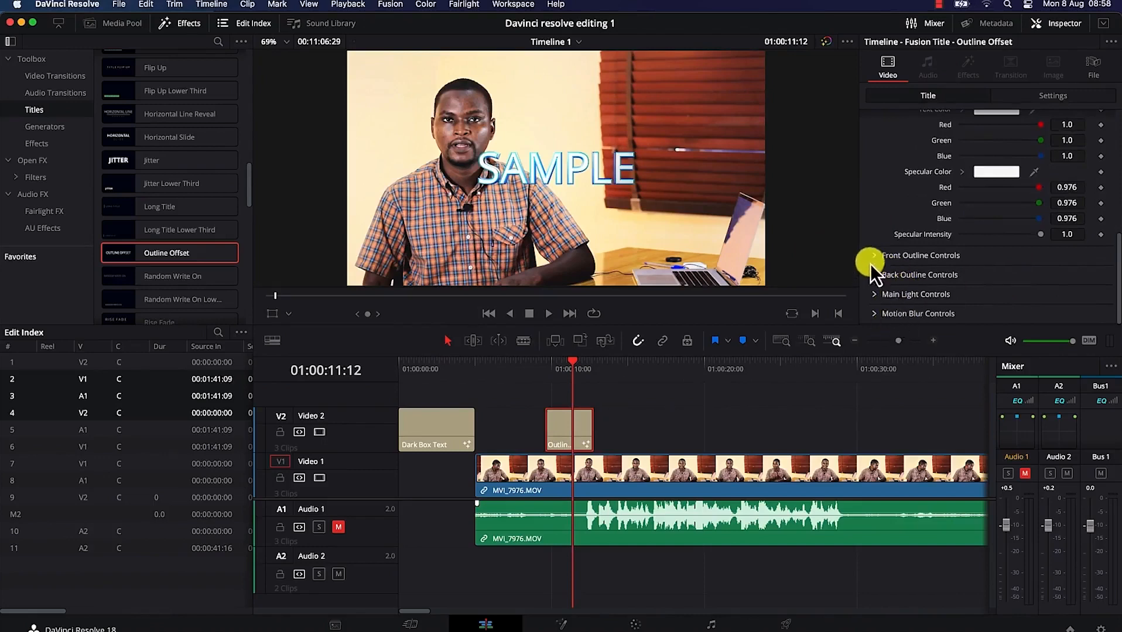
{"action": "left_click", "coordinate": [875, 279]}
{"action": "scroll", "coordinate": [897, 291], "scroll_direction": "up", "scroll_amount": 10}
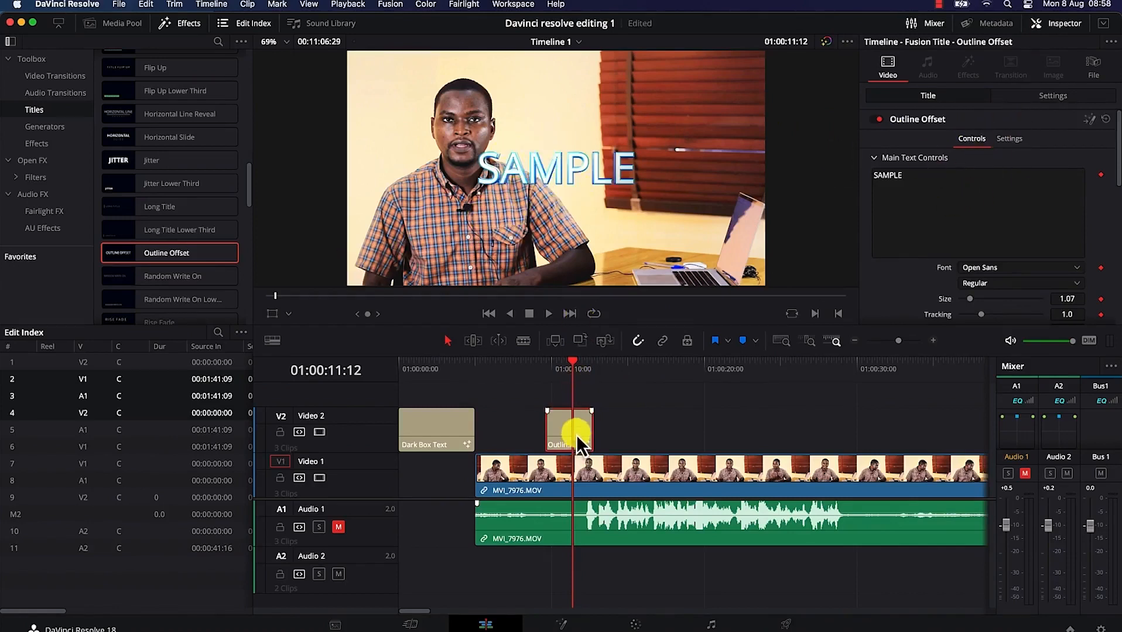
Transform the Outline Offset title in the viewer, moving it to the lower part of the frame left of centre and enlarging it slightly.
{"action": "left_click", "coordinate": [289, 315]}
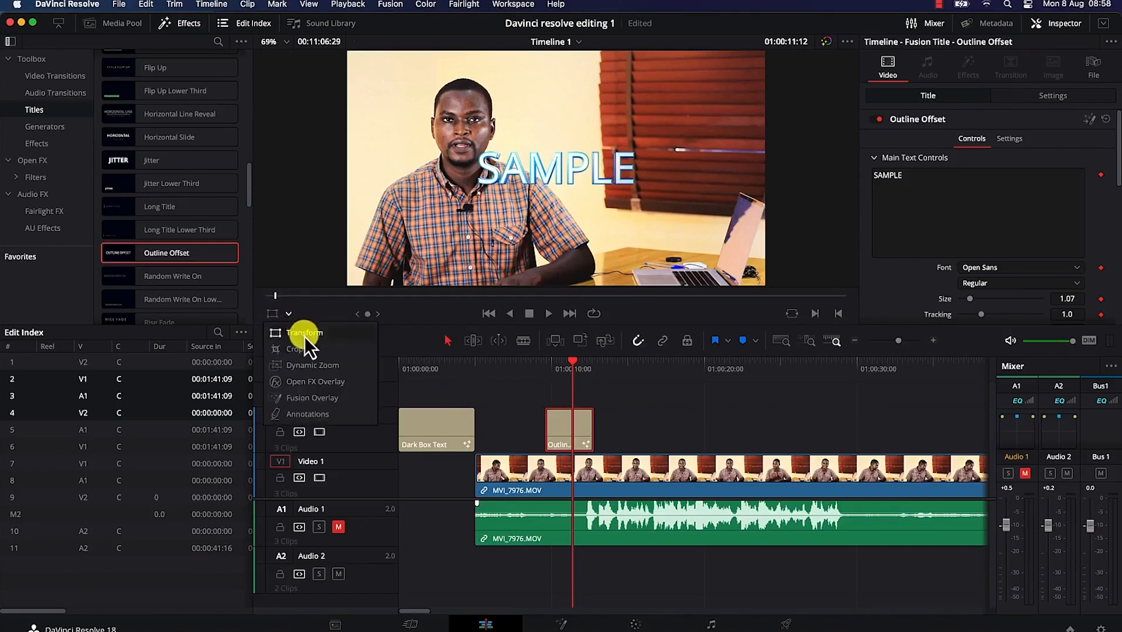
{"action": "left_click", "coordinate": [304, 333]}
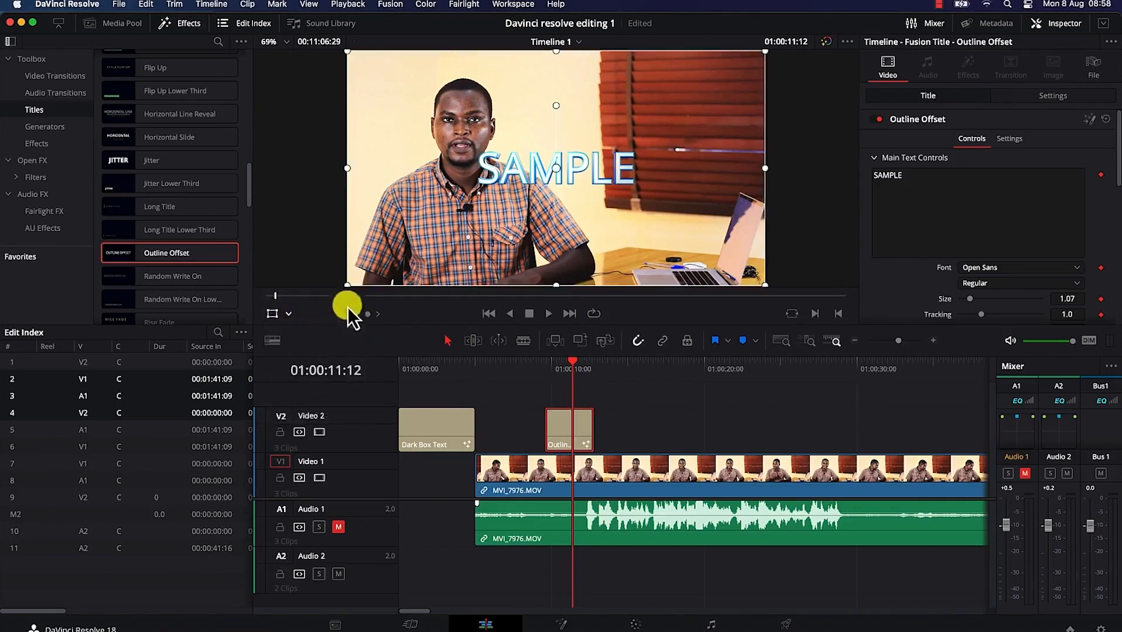
{"action": "left_click_drag", "start_coordinate": [566, 177], "coordinate": [474, 257]}
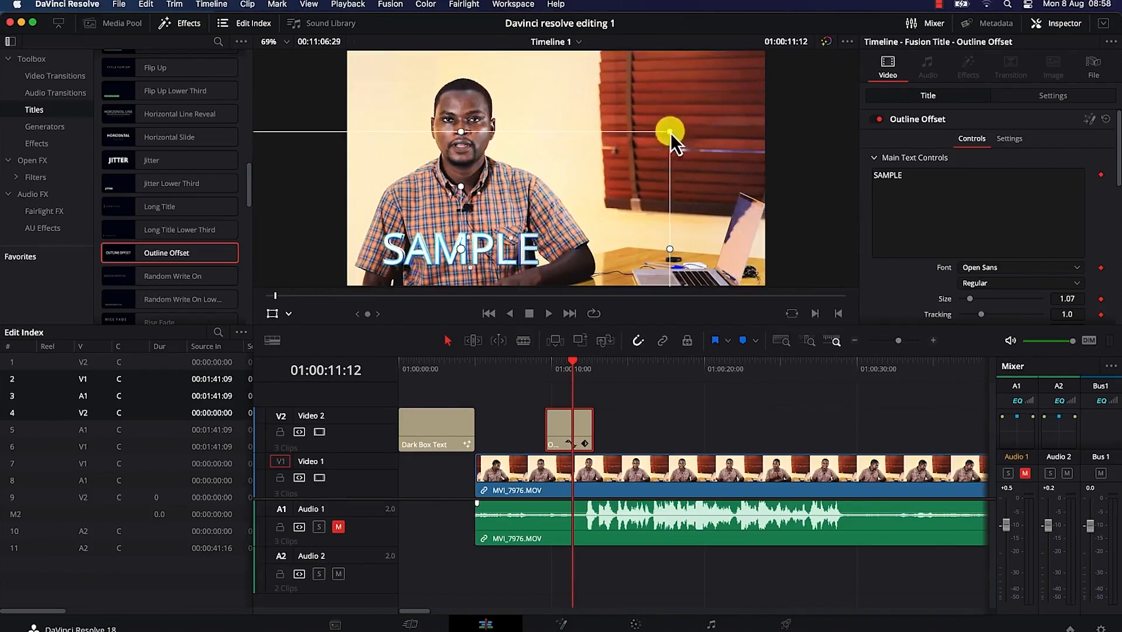
{"action": "left_click_drag", "start_coordinate": [670, 134], "coordinate": [702, 81]}
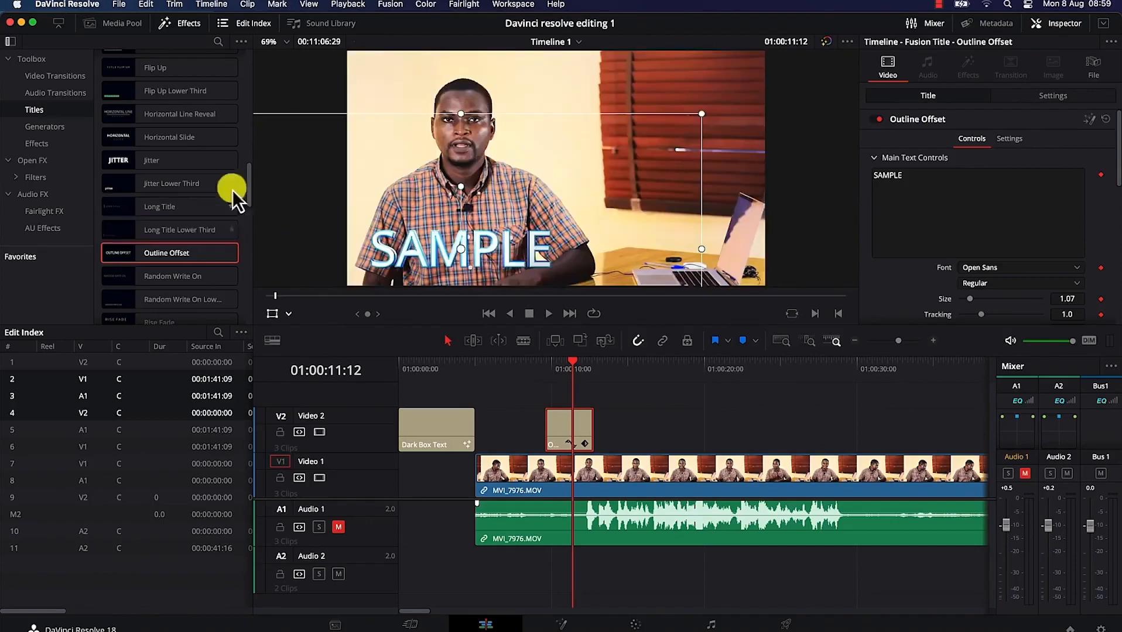
Look through the rest of the Titles library, from Outline Offset down to Zipper and the Subtitles group.
{"action": "scroll", "coordinate": [203, 259], "scroll_direction": "down", "scroll_amount": 8}
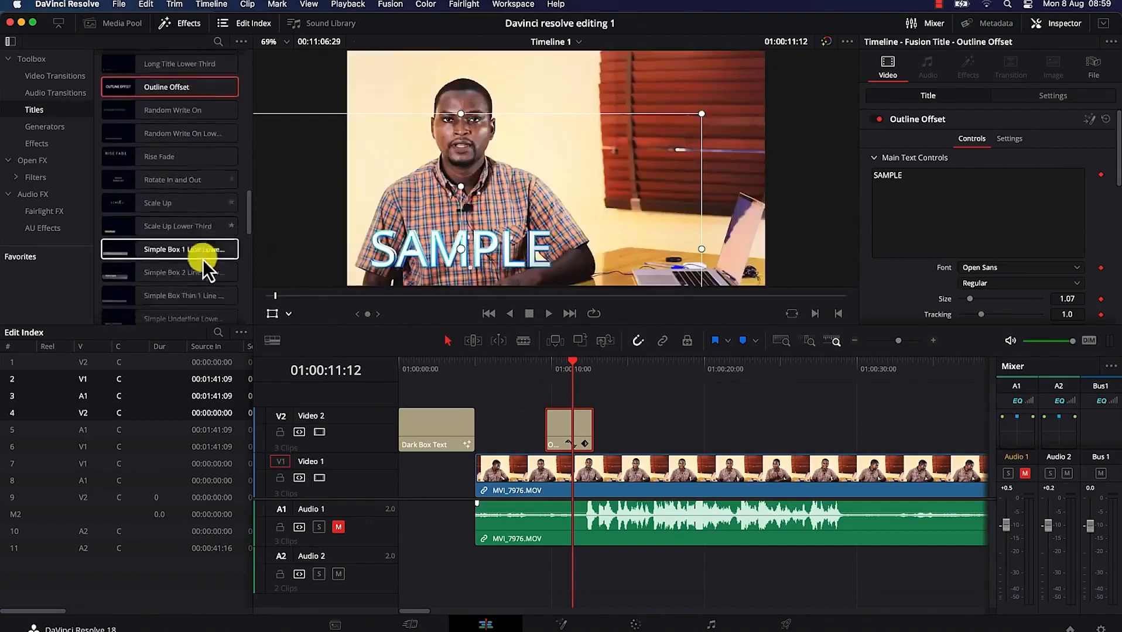
{"action": "scroll", "coordinate": [203, 259], "scroll_direction": "down", "scroll_amount": 8}
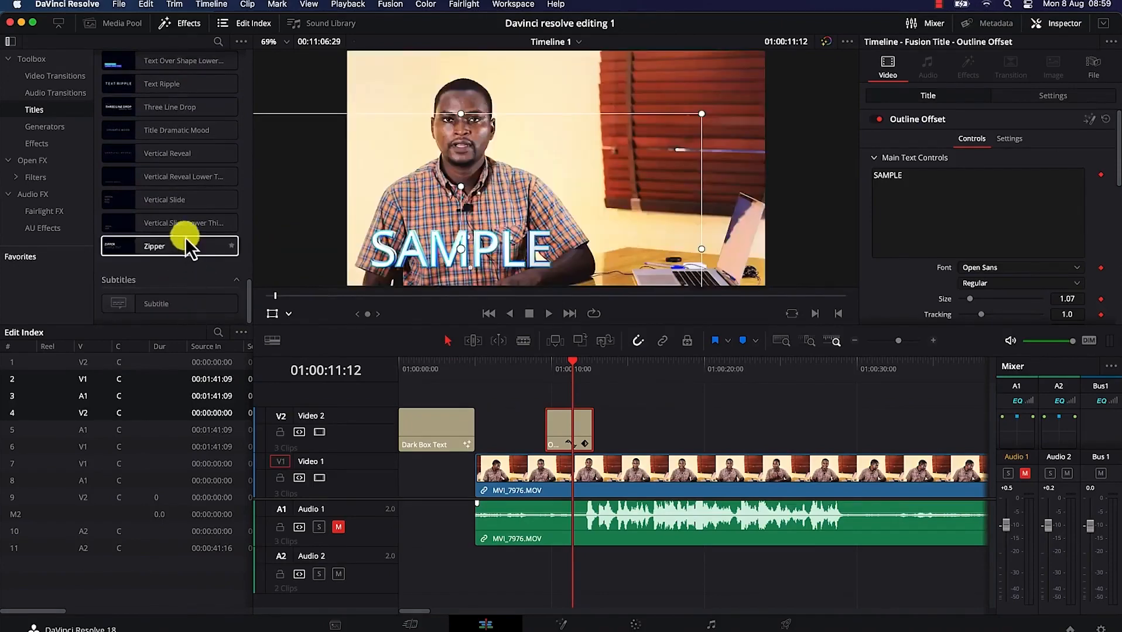
{"action": "scroll", "coordinate": [178, 177], "scroll_direction": "up", "scroll_amount": 5}
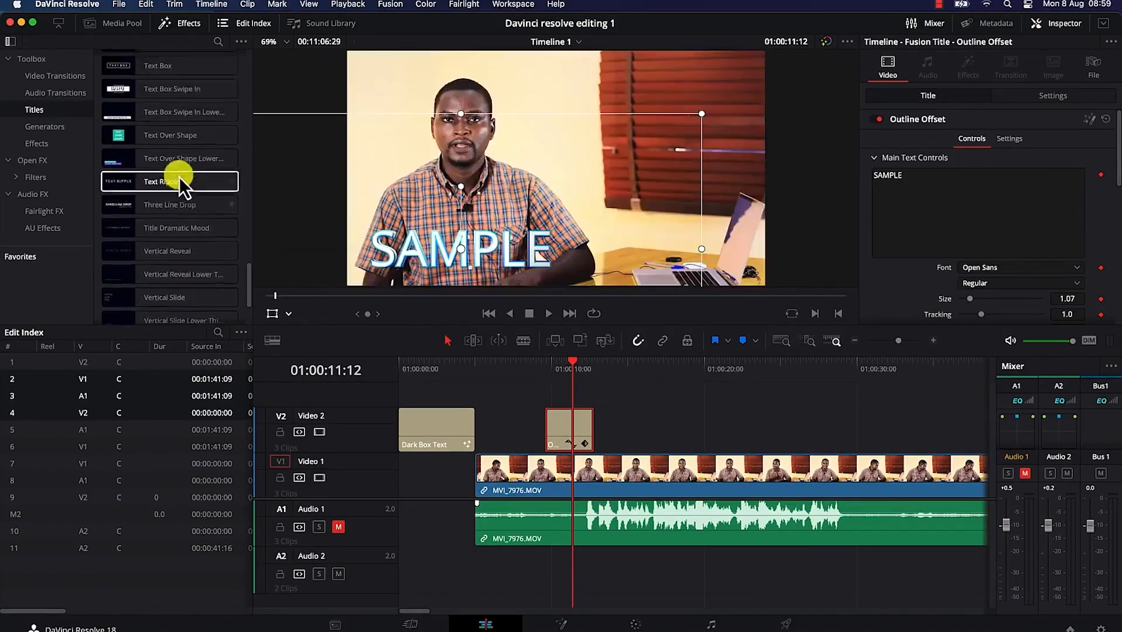
{"action": "scroll", "coordinate": [178, 177], "scroll_direction": "up", "scroll_amount": 1}
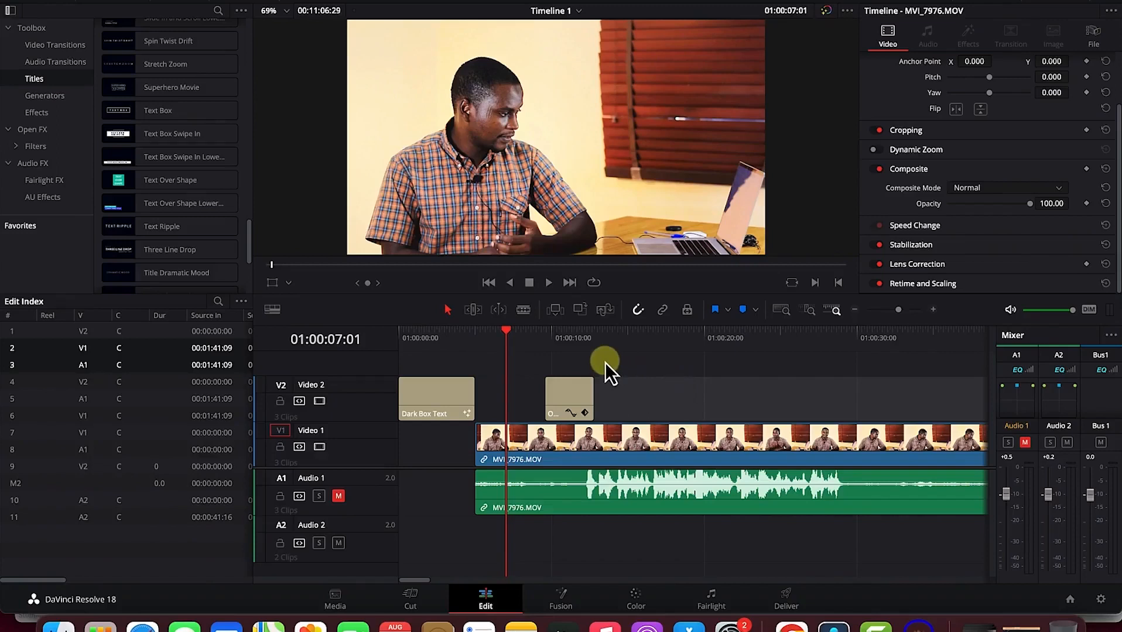
Move the playhead to 01:00:03:26 in the Dark Box Text title and show the Video Transitions library.
{"action": "left_click_drag", "start_coordinate": [508, 329], "coordinate": [459, 399]}
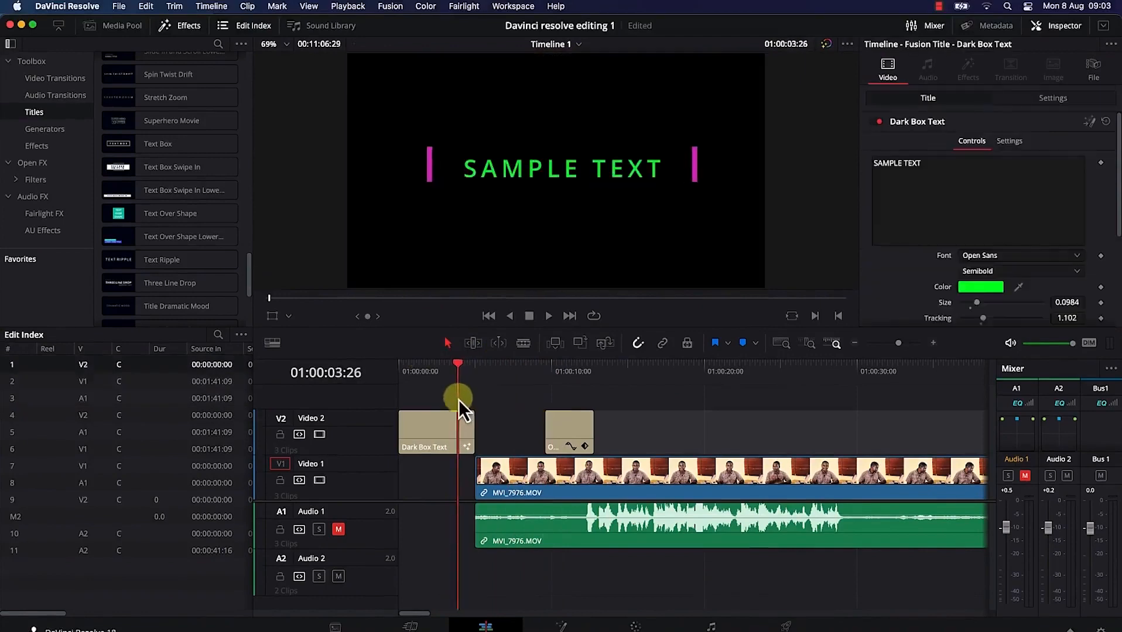
{"action": "left_click", "coordinate": [493, 412]}
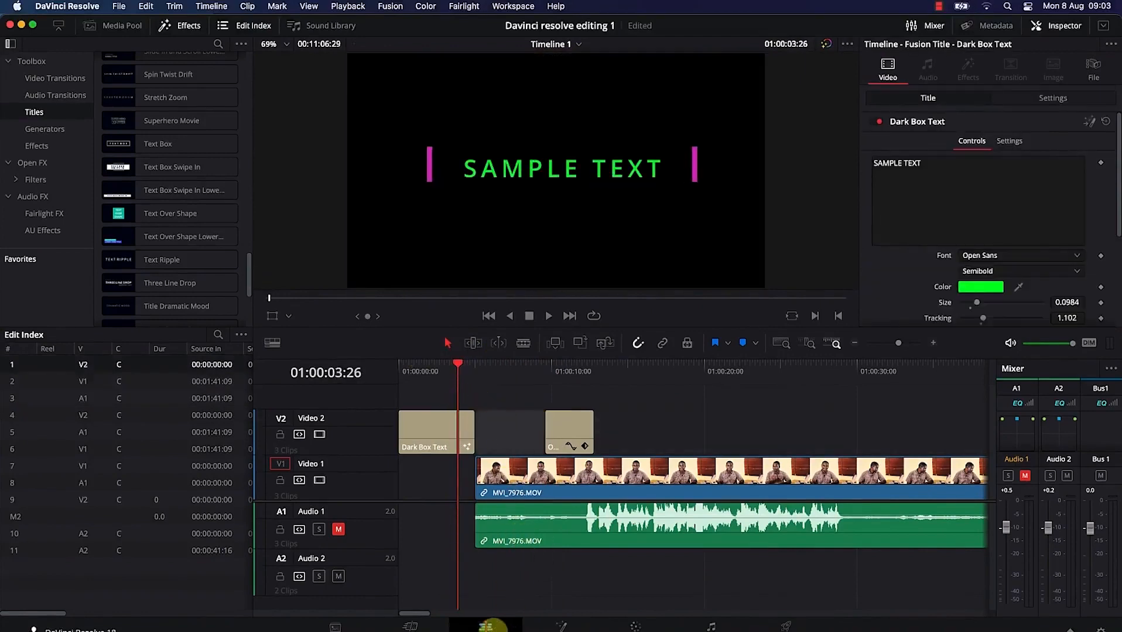
{"action": "left_click", "coordinate": [185, 26]}
{"action": "left_click", "coordinate": [185, 26]}
{"action": "left_click", "coordinate": [41, 77]}
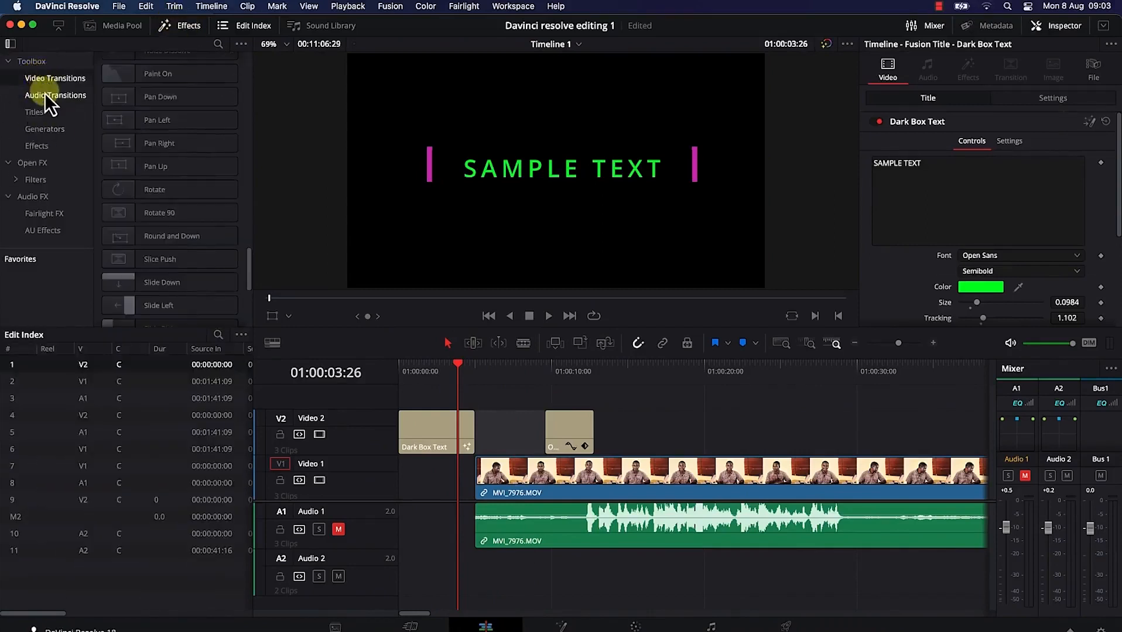
{"action": "left_click", "coordinate": [44, 95]}
{"action": "left_click", "coordinate": [46, 80]}
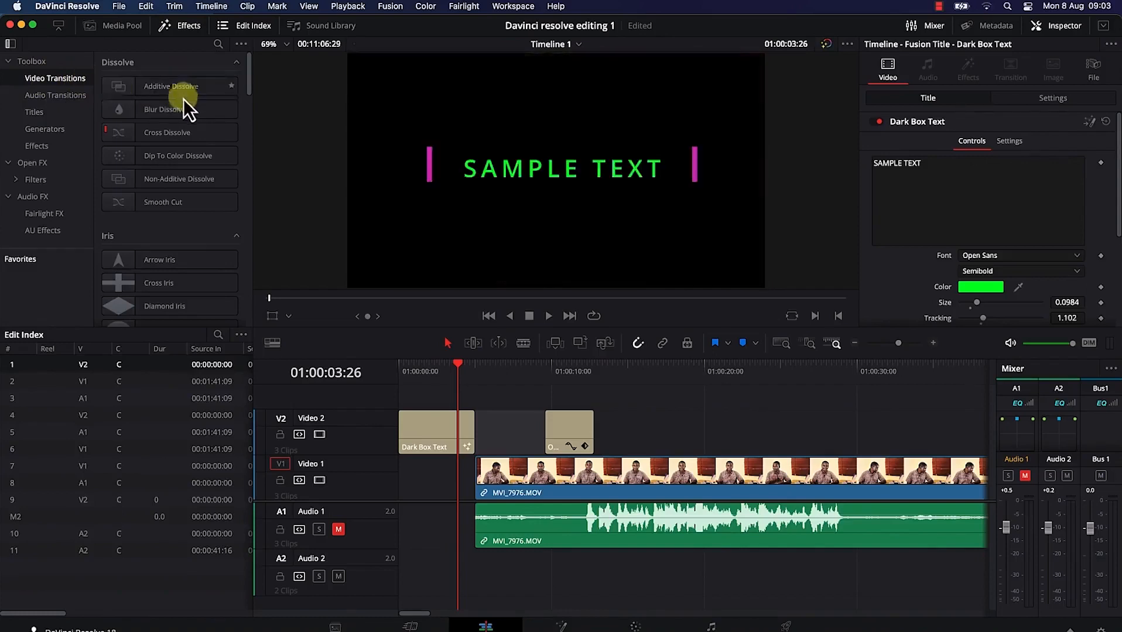
Preview transitions from the Dissolve and Iris groups, continuing through the Motion and Shape groups.
{"action": "left_click", "coordinate": [185, 108]}
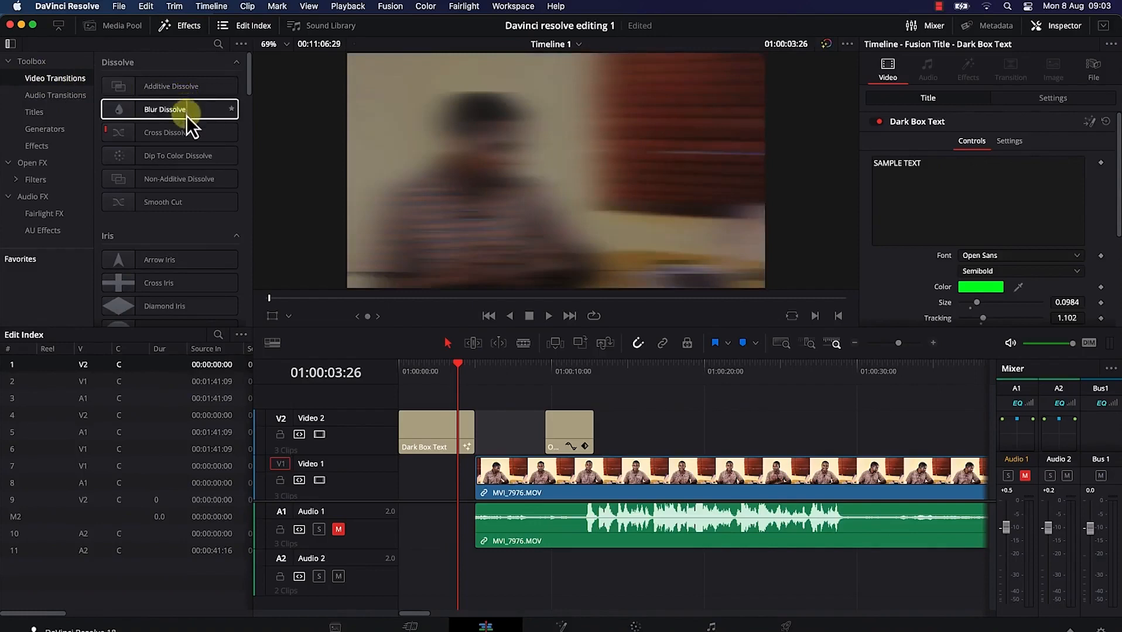
{"action": "left_click", "coordinate": [193, 134]}
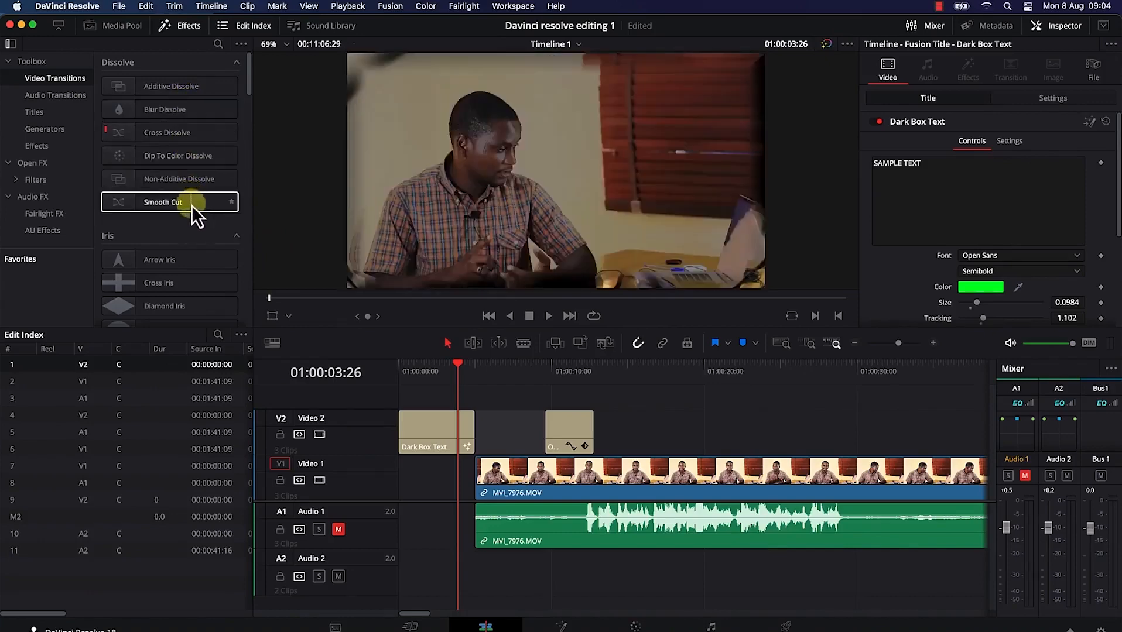
{"action": "left_click", "coordinate": [189, 258]}
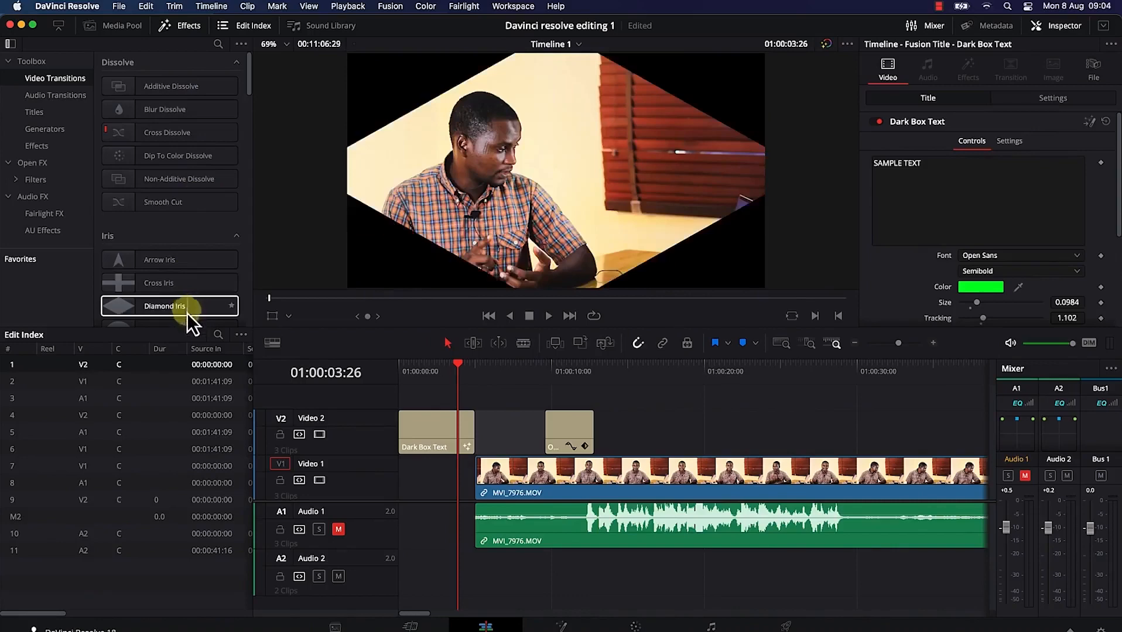
{"action": "scroll", "coordinate": [187, 300], "scroll_direction": "down", "scroll_amount": 5}
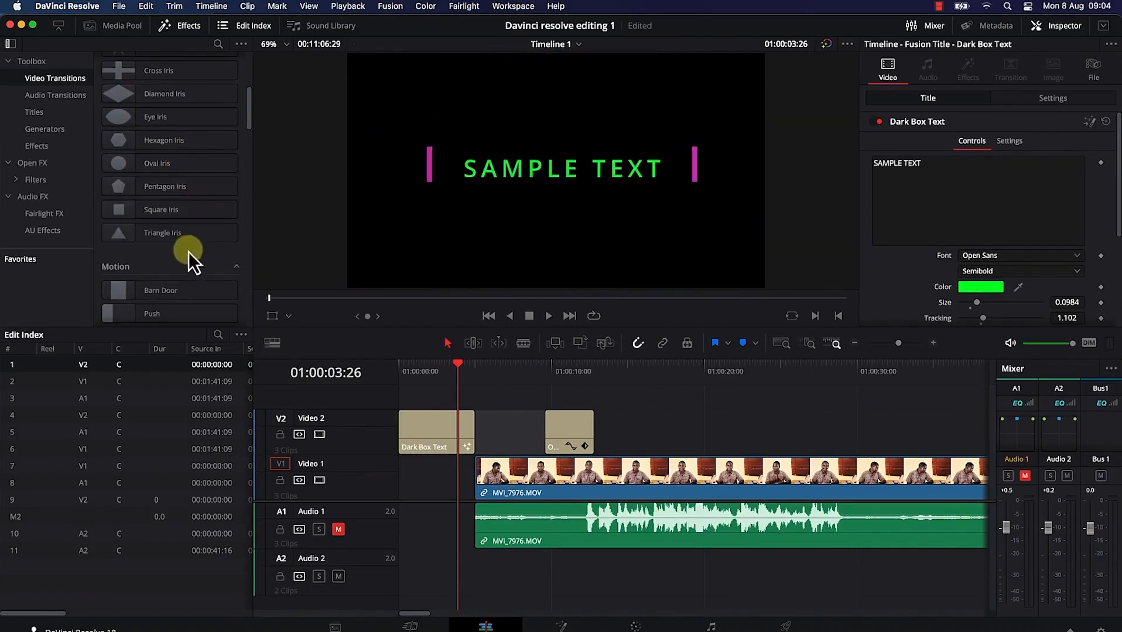
{"action": "scroll", "coordinate": [187, 295], "scroll_direction": "down", "scroll_amount": 4}
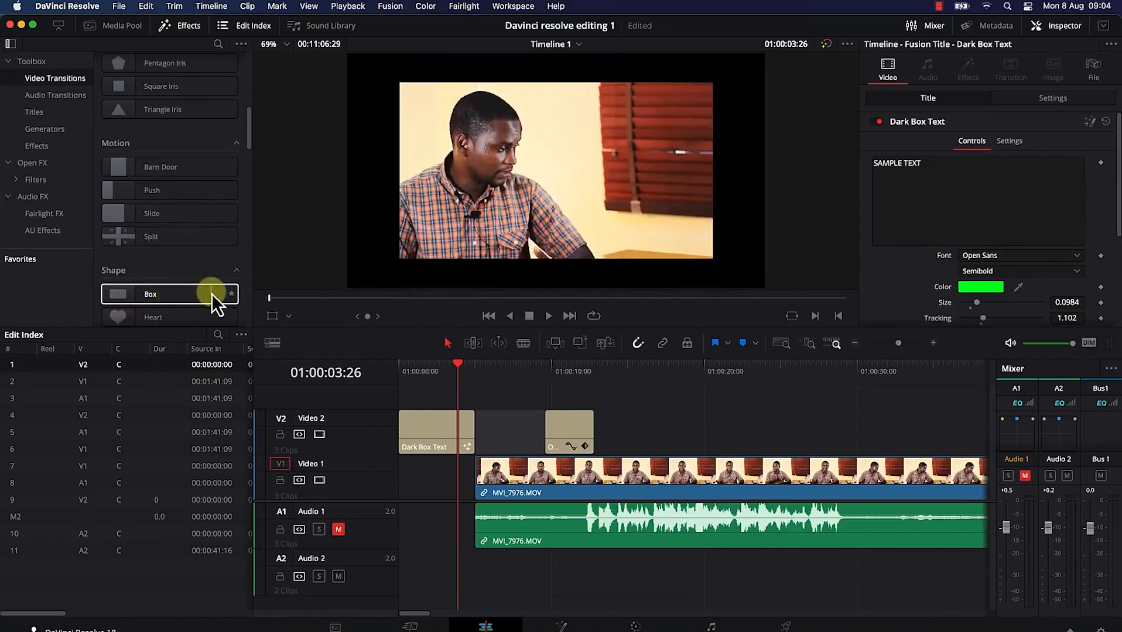
{"action": "scroll", "coordinate": [211, 293], "scroll_direction": "down", "scroll_amount": 5}
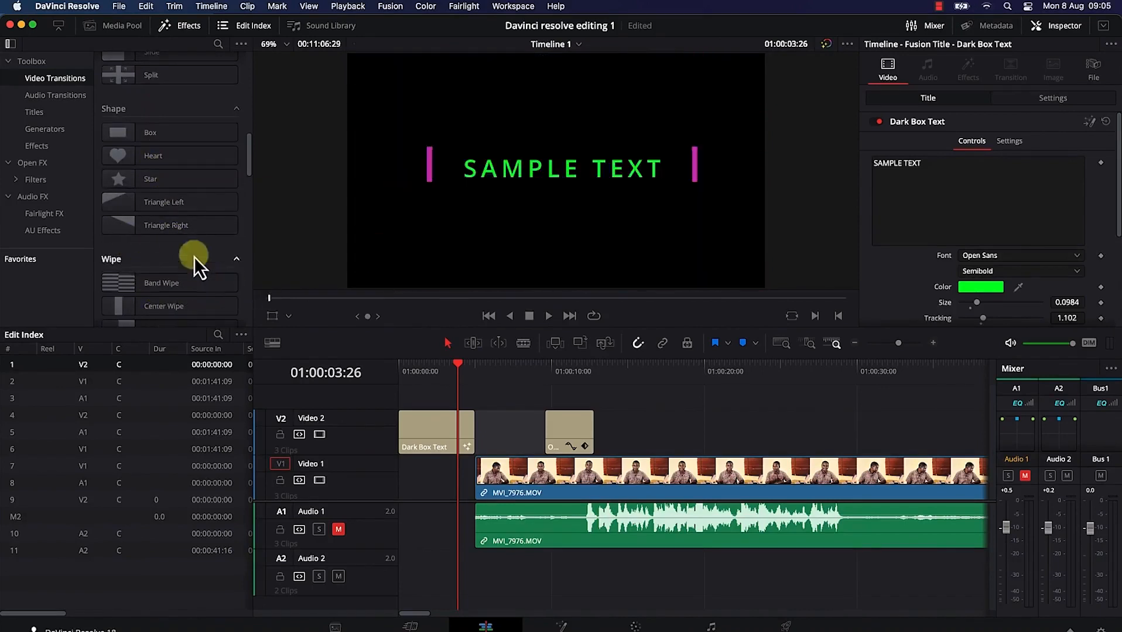
Examine the Wipe and Fusion Transitions groups, including Crash Zoom, Film Strip and Warp.
{"action": "scroll", "coordinate": [195, 258], "scroll_direction": "down", "scroll_amount": 7}
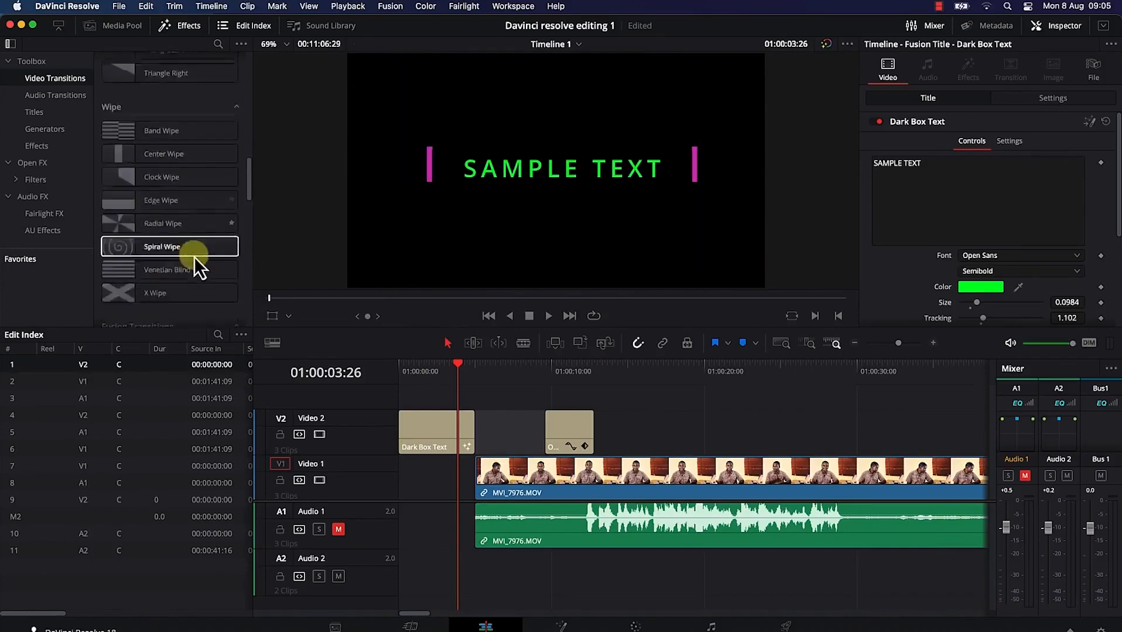
{"action": "scroll", "coordinate": [194, 257], "scroll_direction": "down", "scroll_amount": 3}
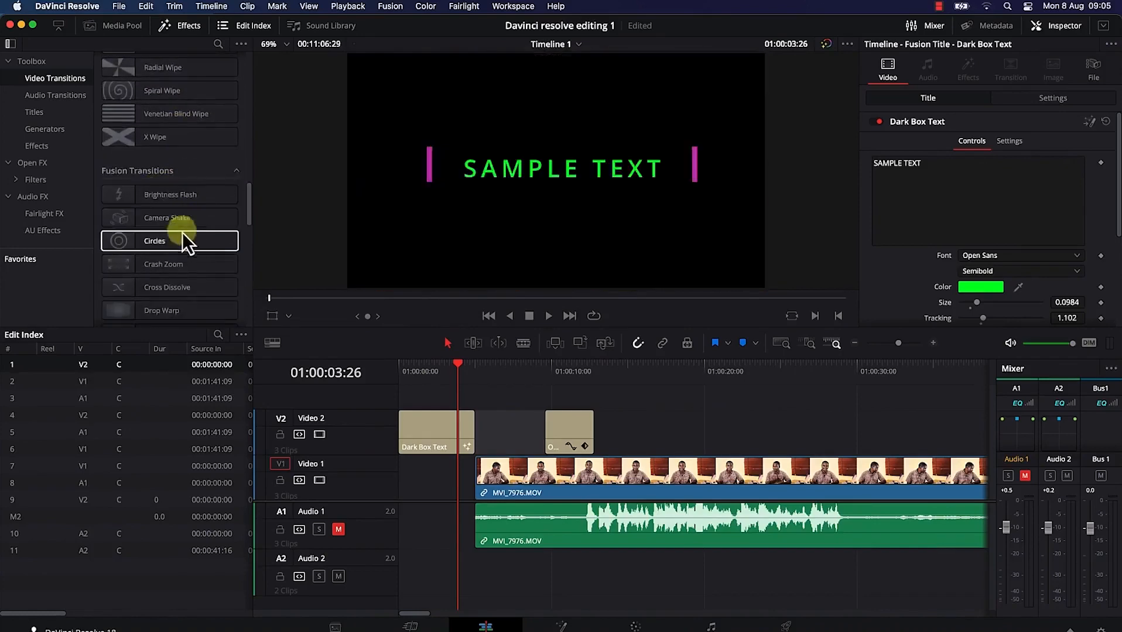
{"action": "left_click", "coordinate": [182, 266]}
{"action": "scroll", "coordinate": [182, 270], "scroll_direction": "down", "scroll_amount": 2}
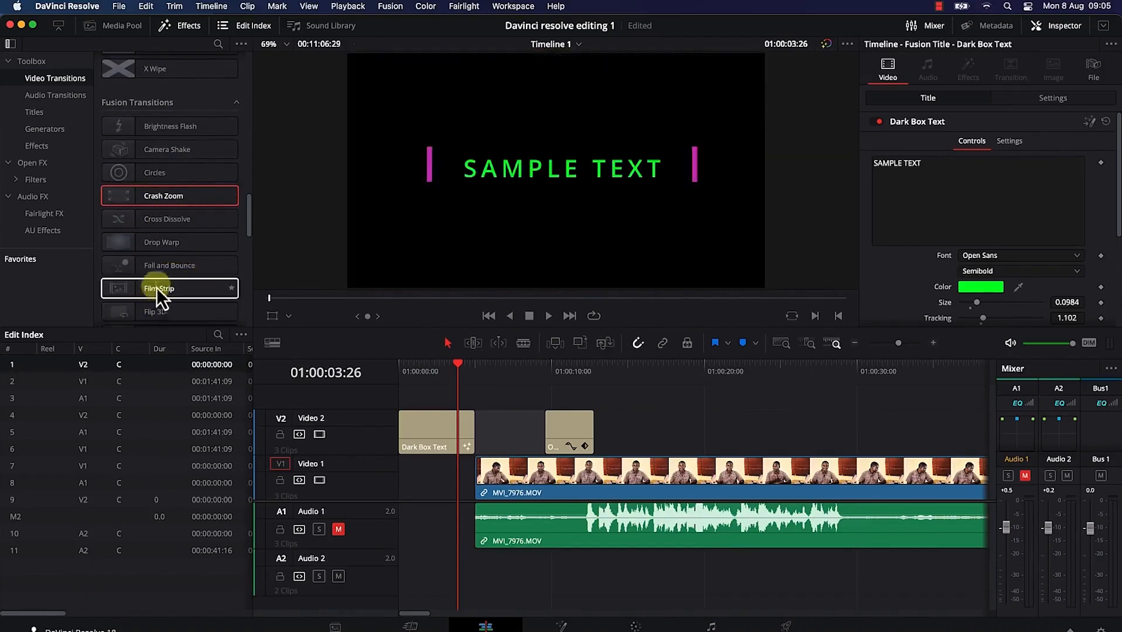
{"action": "scroll", "coordinate": [180, 276], "scroll_direction": "down", "scroll_amount": 10}
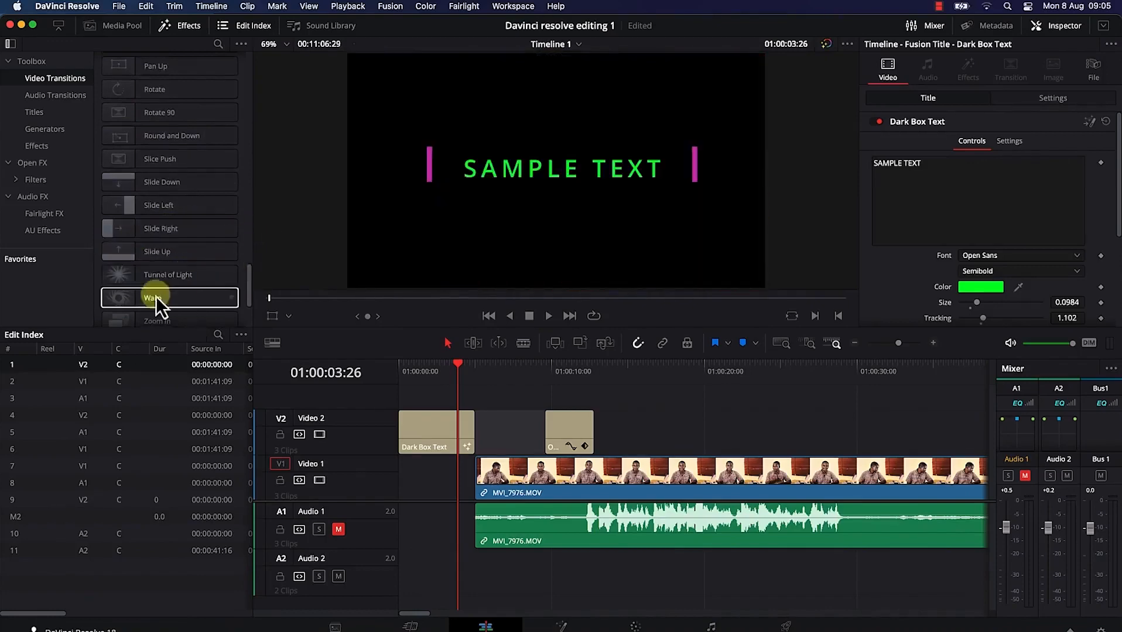
Apply the Push transition to the end of the Dark Box Text title with a 1.3-second (38-frame) duration and play it back.
{"action": "scroll", "coordinate": [156, 205], "scroll_direction": "up", "scroll_amount": 10}
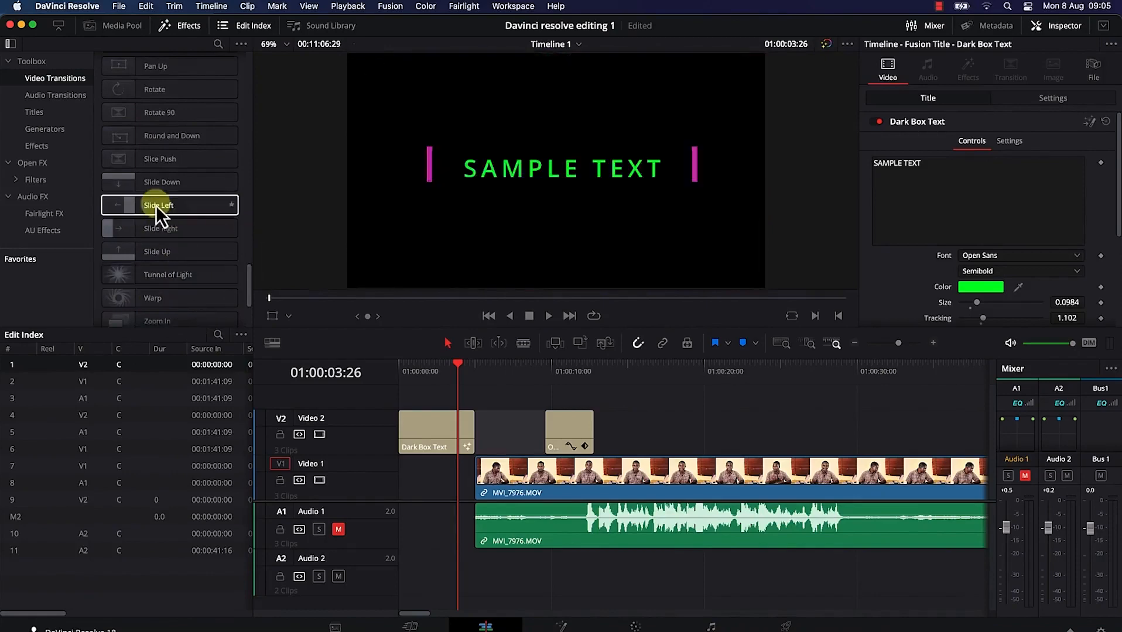
{"action": "scroll", "coordinate": [156, 205], "scroll_direction": "up", "scroll_amount": 15}
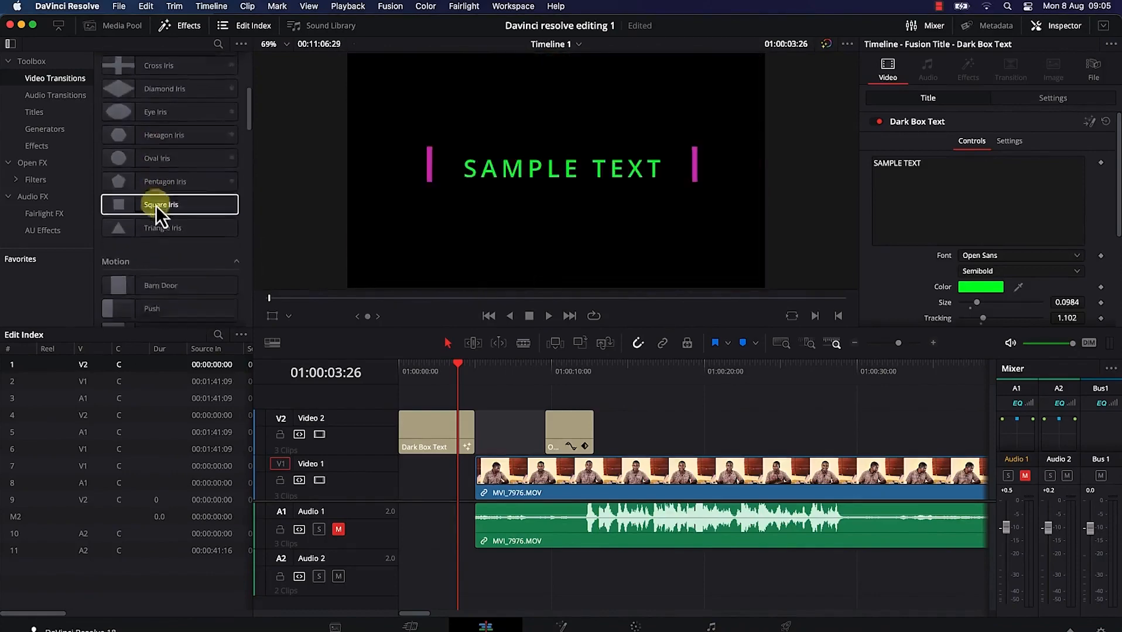
{"action": "scroll", "coordinate": [155, 182], "scroll_direction": "down", "scroll_amount": 5}
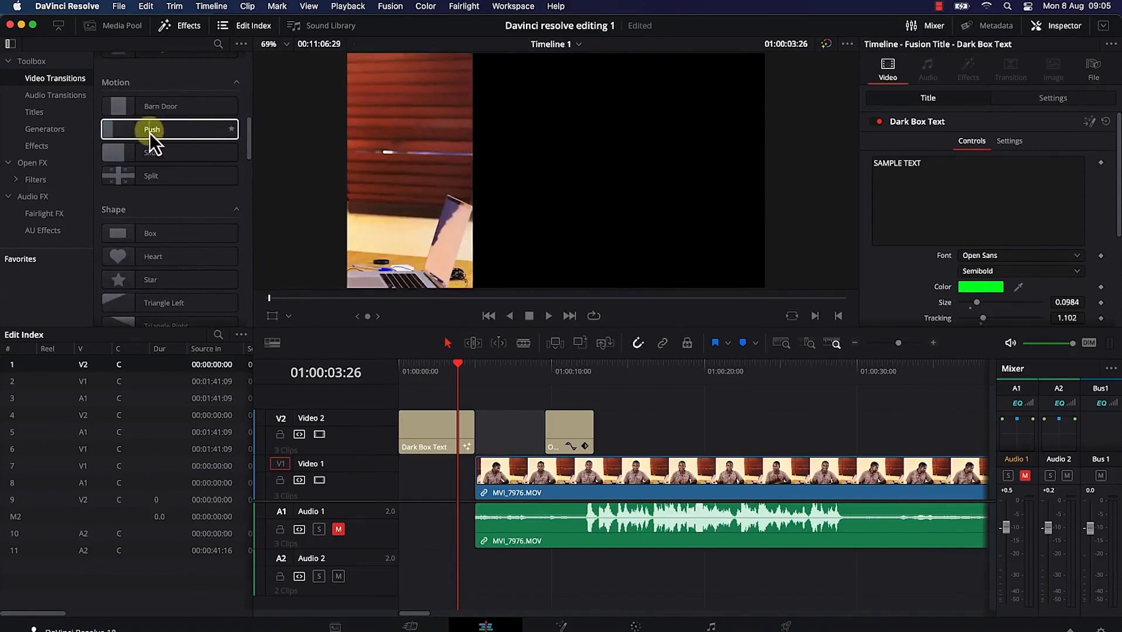
{"action": "left_click_drag", "start_coordinate": [149, 132], "coordinate": [480, 433]}
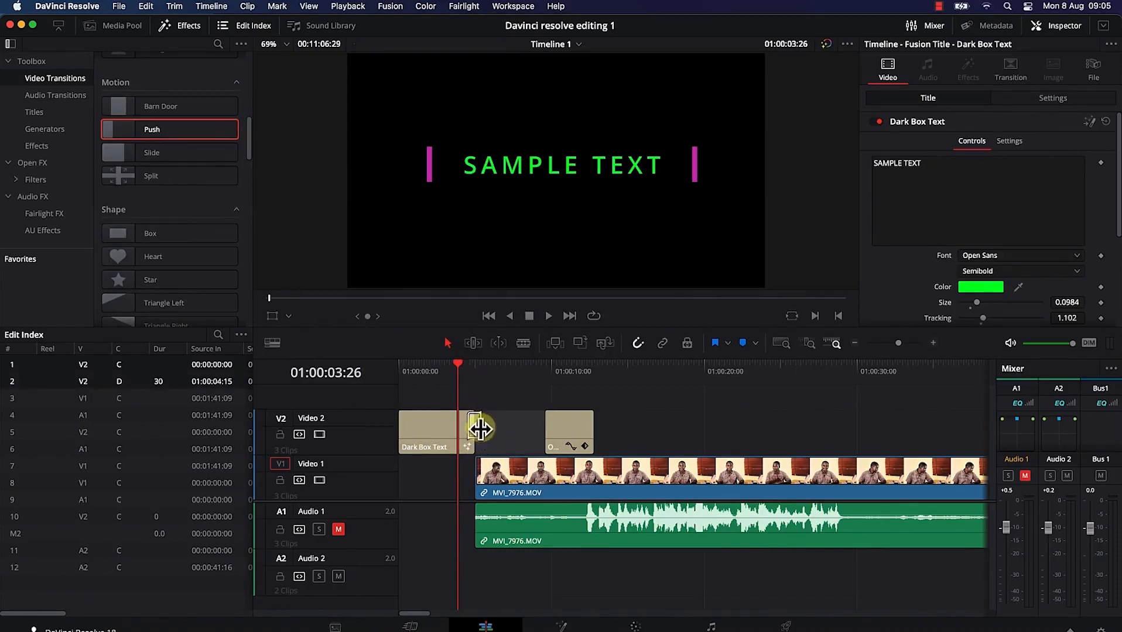
{"action": "mouse_move", "coordinate": [481, 430]}
{"action": "left_mouse_down"}
{"action": "mouse_move", "coordinate": [499, 424]}
{"action": "mouse_move", "coordinate": [487, 420]}
{"action": "left_mouse_up"}
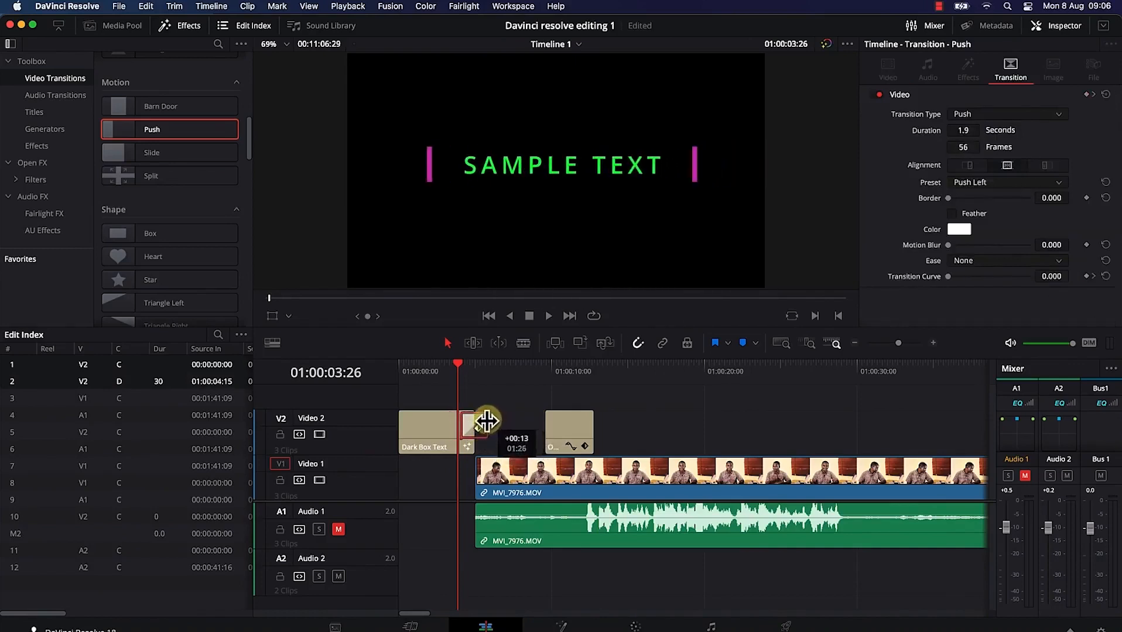
{"action": "mouse_move", "coordinate": [483, 421]}
{"action": "left_mouse_down"}
{"action": "mouse_move", "coordinate": [500, 418]}
{"action": "mouse_move", "coordinate": [483, 421]}
{"action": "left_mouse_up"}
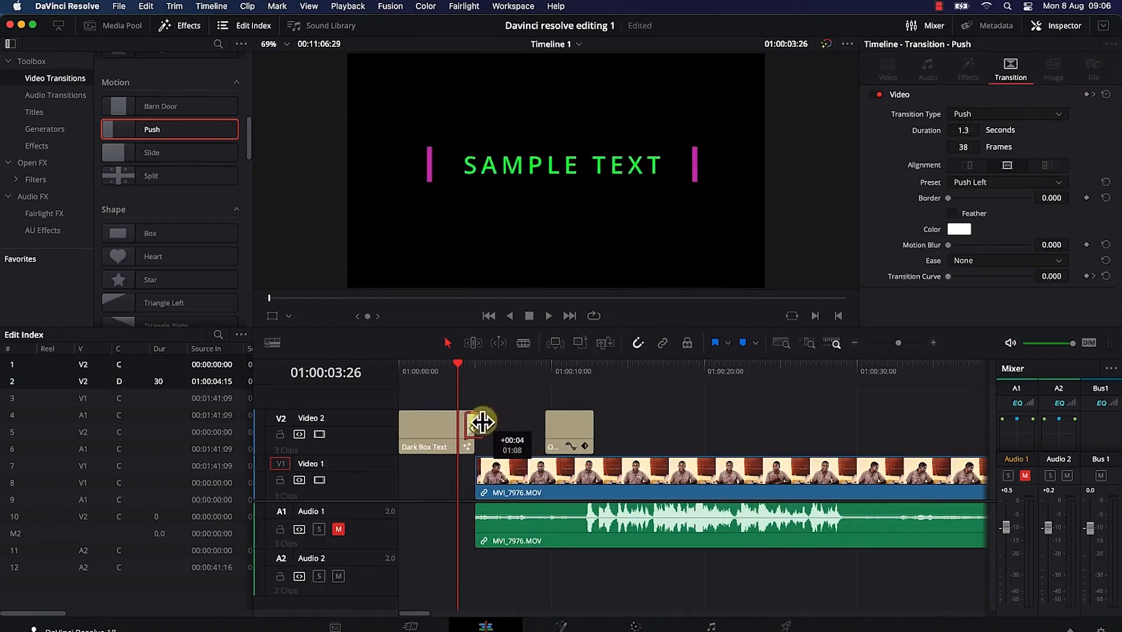
{"action": "key", "text": "space"}
{"action": "key", "text": "space"}
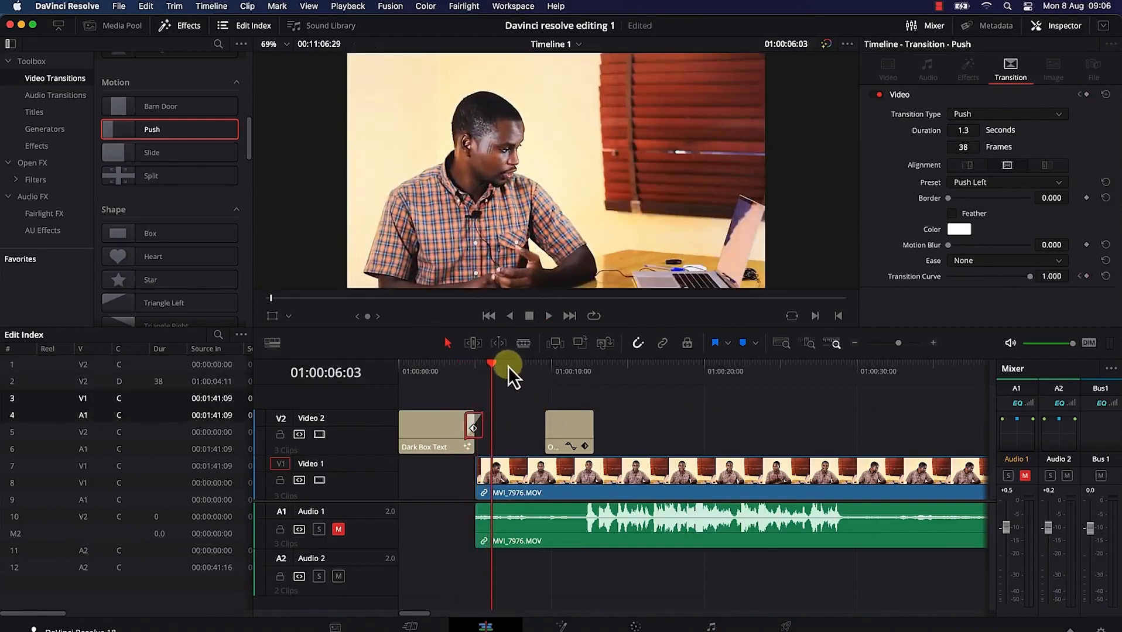
Split the MVI_7976.MOV video and audio at 01:00:17:18 with the Blade tool, turning linked selection on.
{"action": "left_click_drag", "start_coordinate": [494, 363], "coordinate": [667, 402]}
{"action": "left_click", "coordinate": [699, 424]}
{"action": "left_click", "coordinate": [699, 434]}
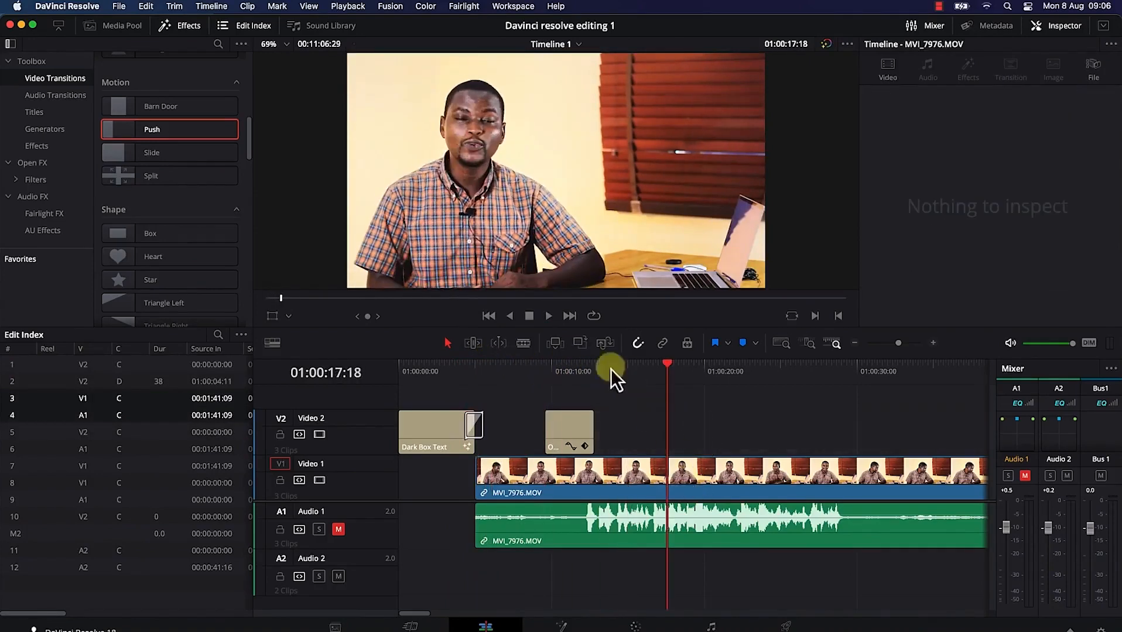
{"action": "left_click", "coordinate": [523, 343]}
{"action": "left_click", "coordinate": [668, 475]}
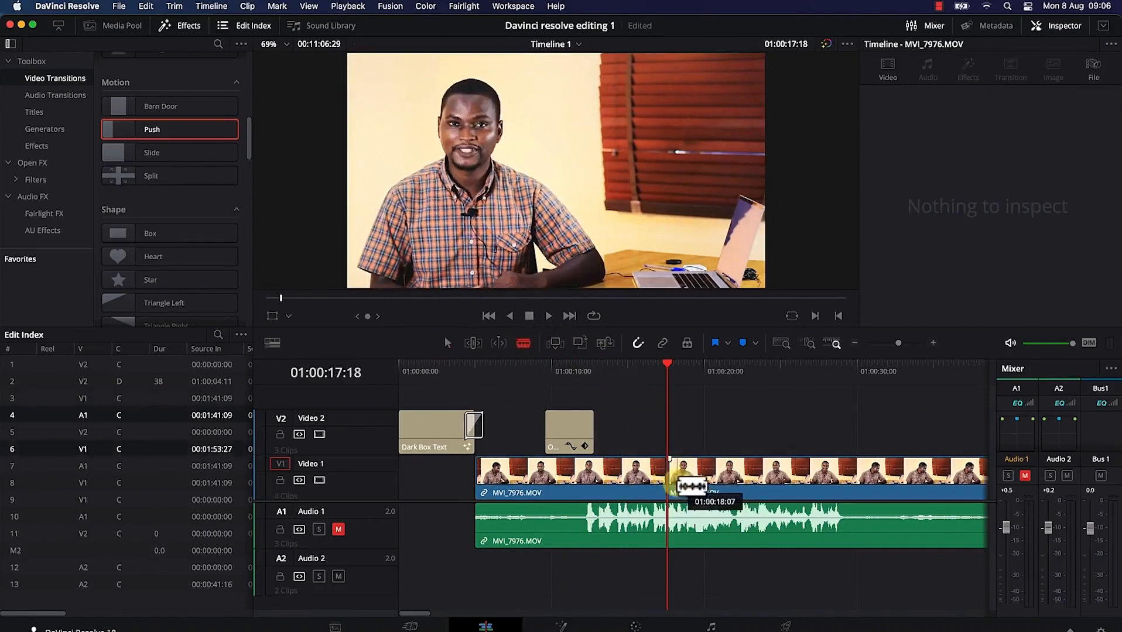
{"action": "left_click", "coordinate": [663, 343]}
{"action": "left_click", "coordinate": [668, 519]}
{"action": "left_click", "coordinate": [673, 415]}
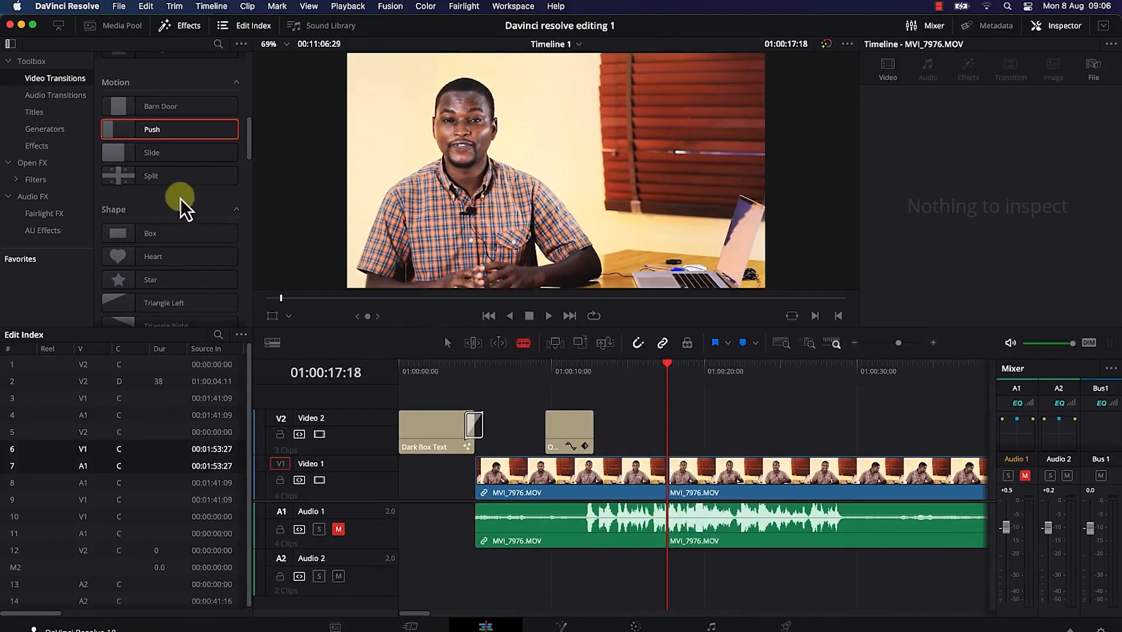
Apply a Push transition at the MVI_7976.MOV cut on Video 1, lengthen it to 1.5 seconds (44 frames) and play it from 01:00:15:25.
{"action": "left_click_drag", "start_coordinate": [141, 132], "coordinate": [669, 495]}
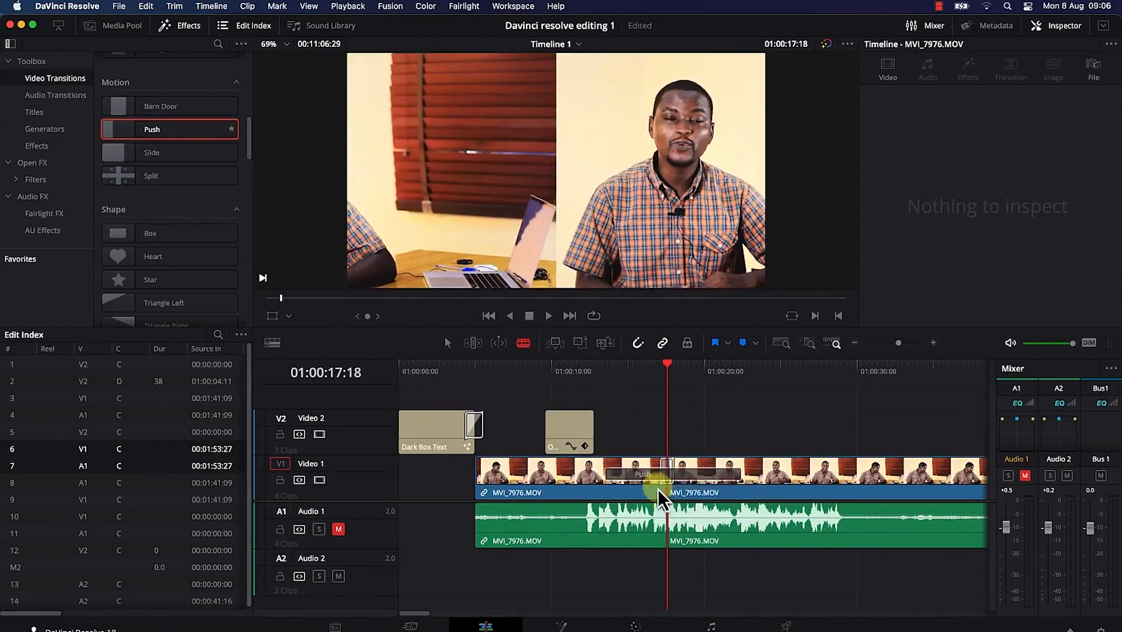
{"action": "left_click", "coordinate": [667, 475]}
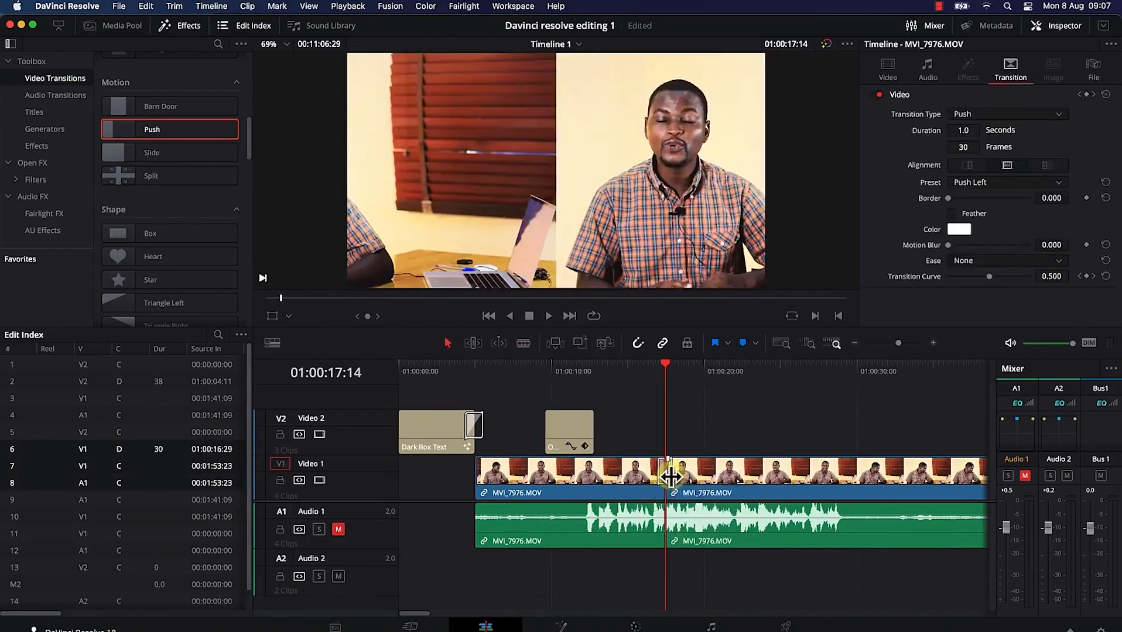
{"action": "left_click_drag", "start_coordinate": [671, 472], "coordinate": [674, 471]}
{"action": "left_click_drag", "start_coordinate": [668, 369], "coordinate": [641, 370]}
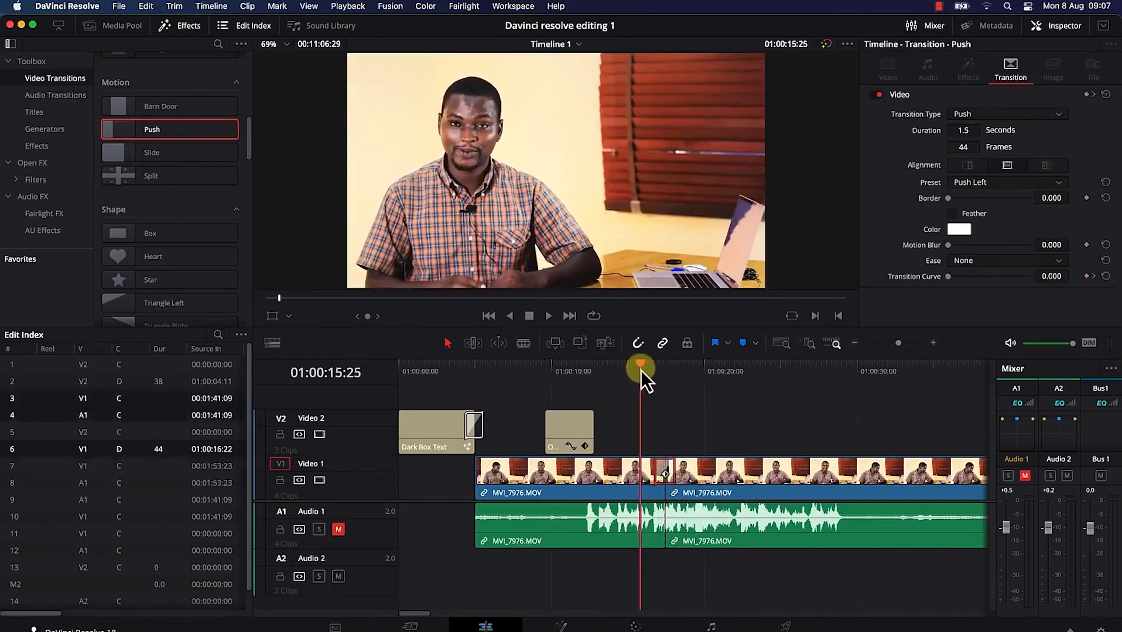
{"action": "key", "text": "space"}
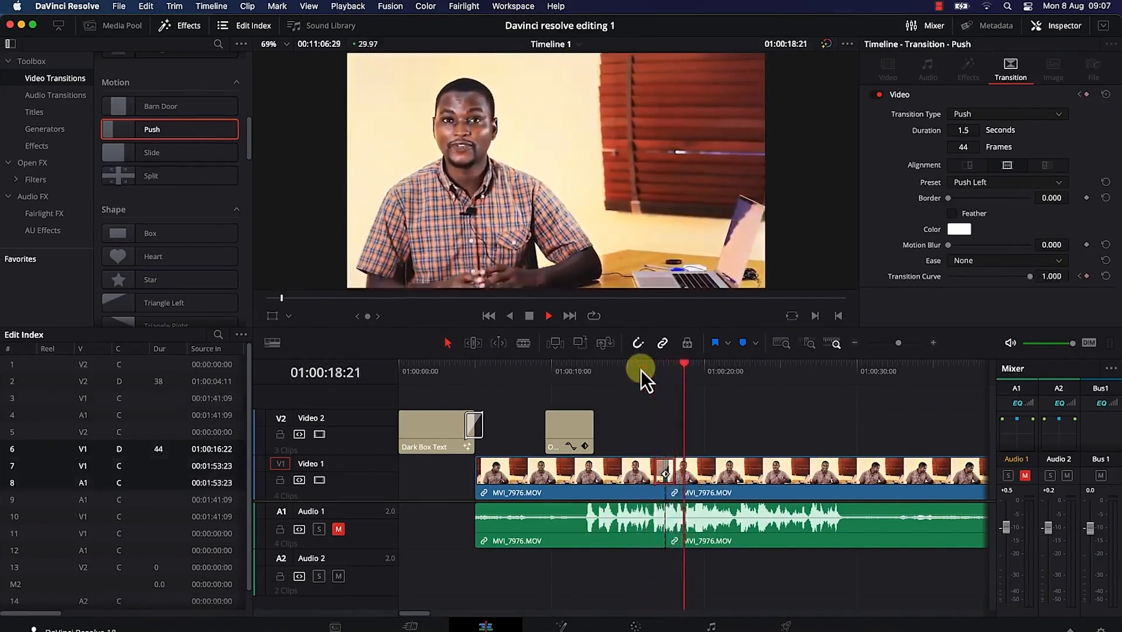
{"action": "key", "text": "space"}
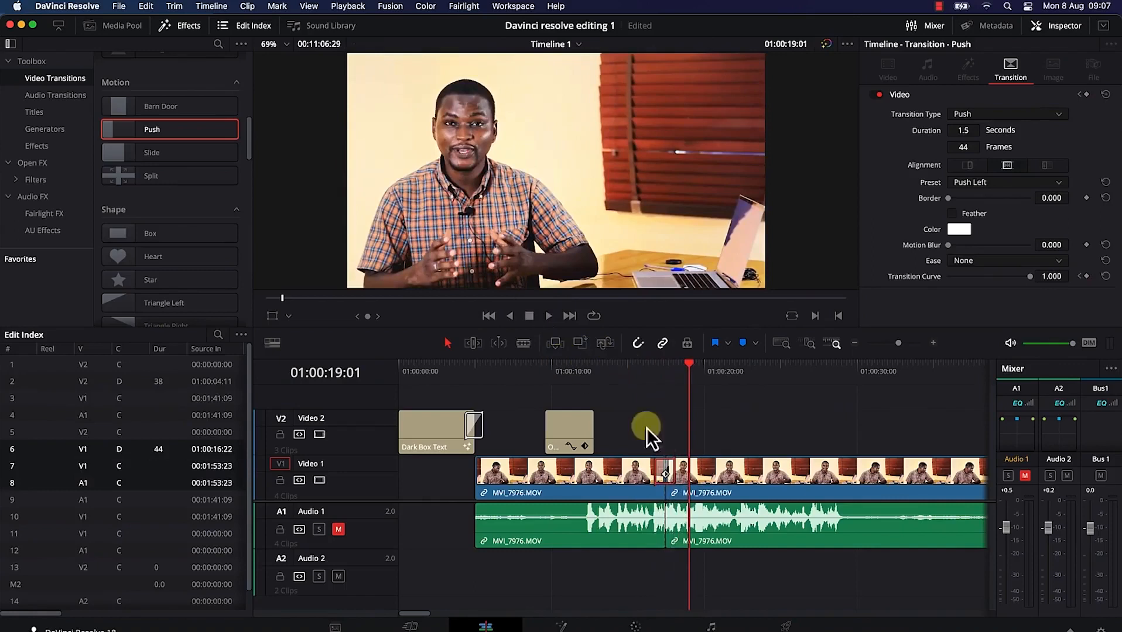
Set the Video 1 Push transition's preset to Push Down with 0.185 motion blur, and play it from 01:00:16:22.
{"action": "left_click", "coordinate": [660, 473]}
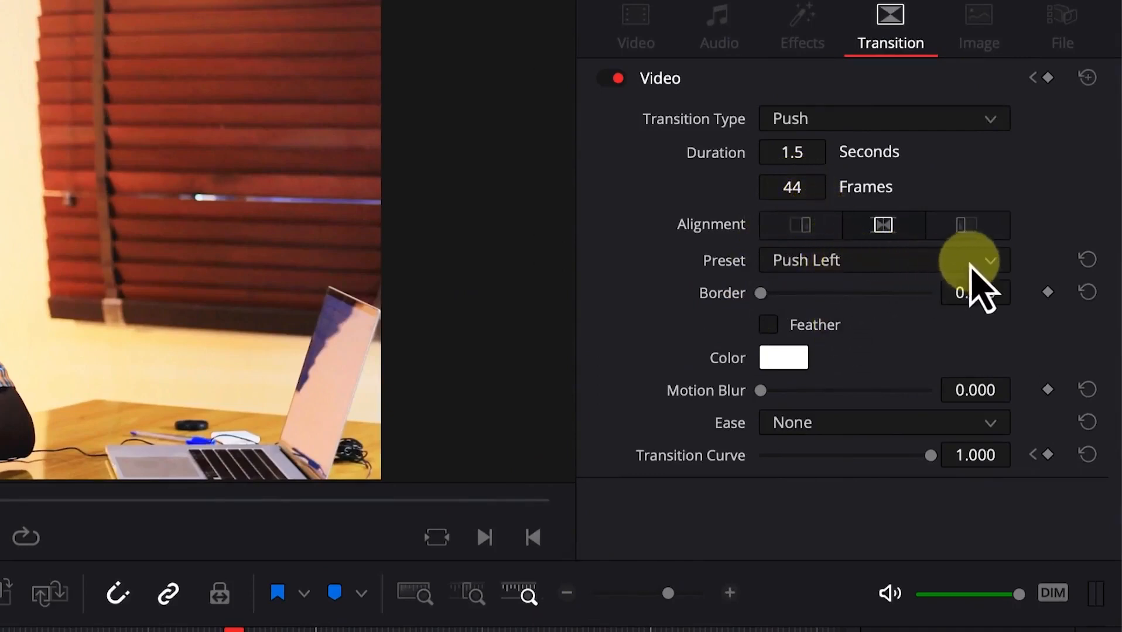
{"action": "left_click", "coordinate": [984, 290]}
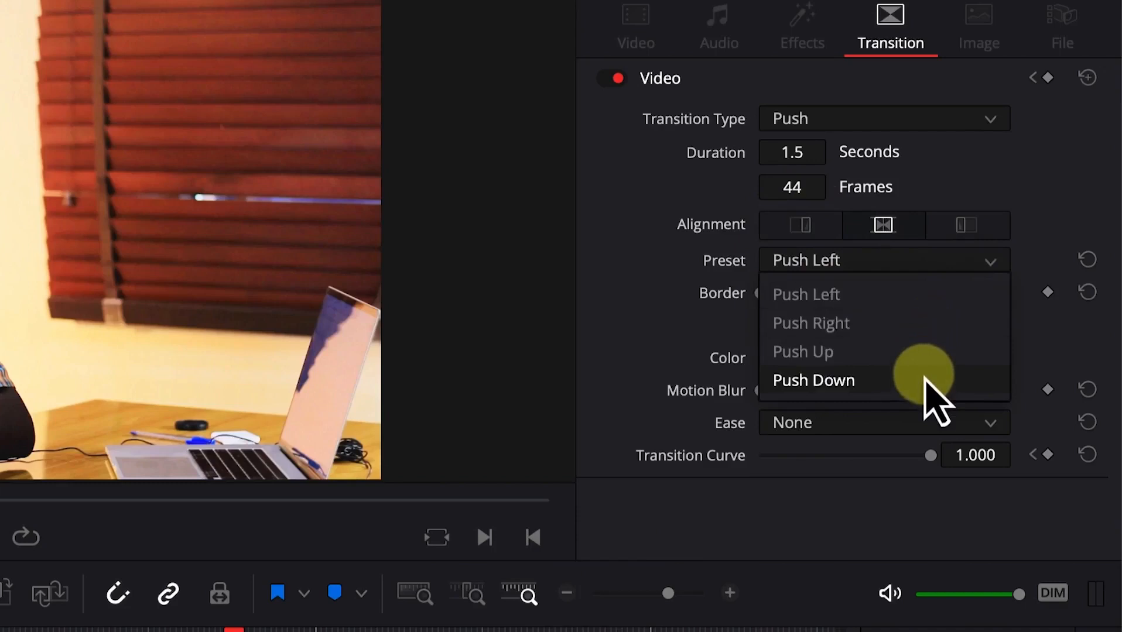
{"action": "left_click", "coordinate": [925, 379]}
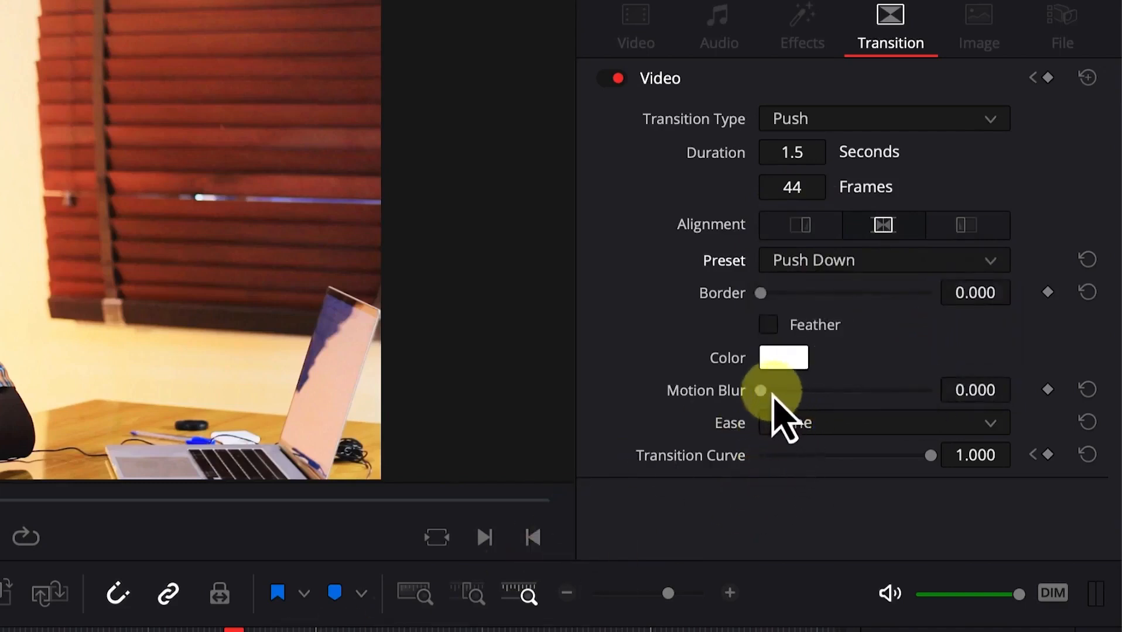
{"action": "left_click_drag", "start_coordinate": [766, 391], "coordinate": [792, 391]}
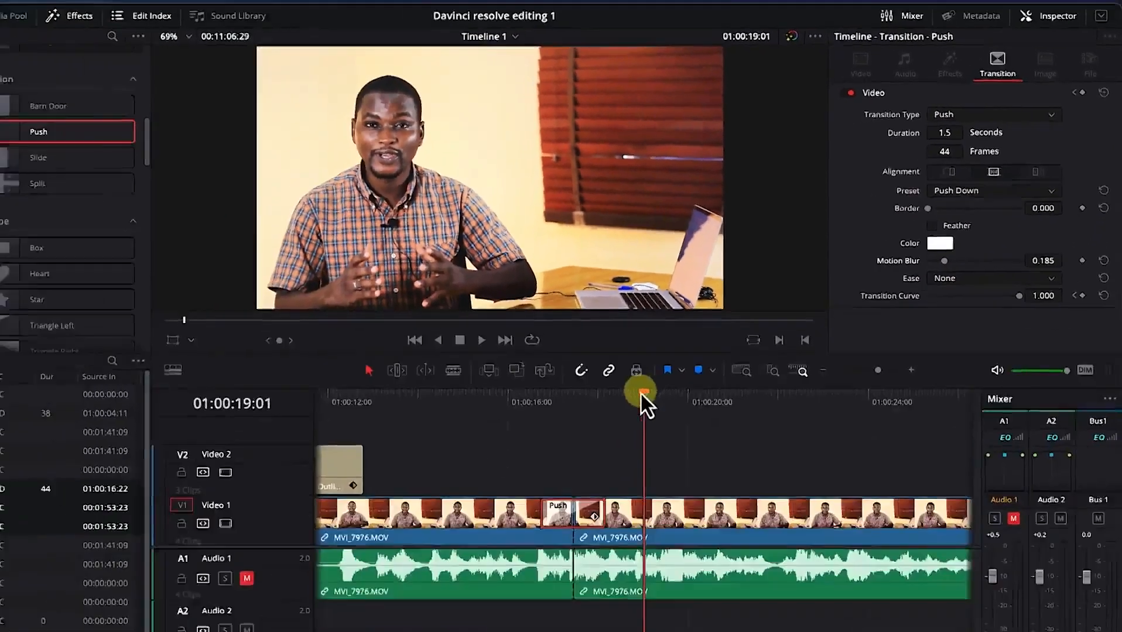
{"action": "left_click_drag", "start_coordinate": [302, 598], "coordinate": [176, 599]}
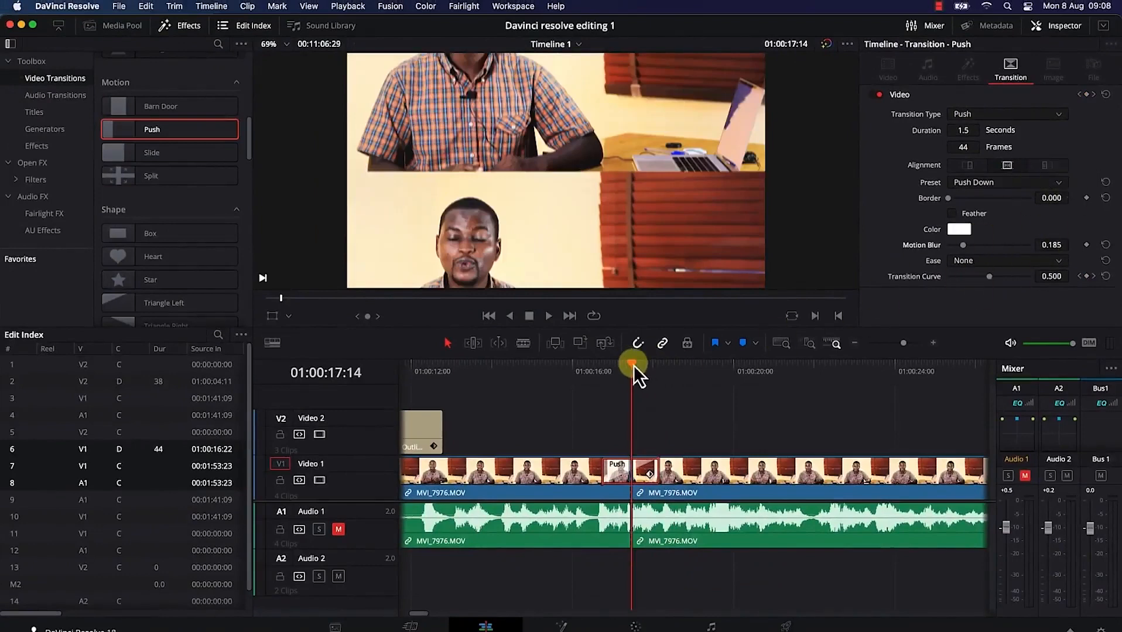
{"action": "left_click_drag", "start_coordinate": [633, 366], "coordinate": [603, 366]}
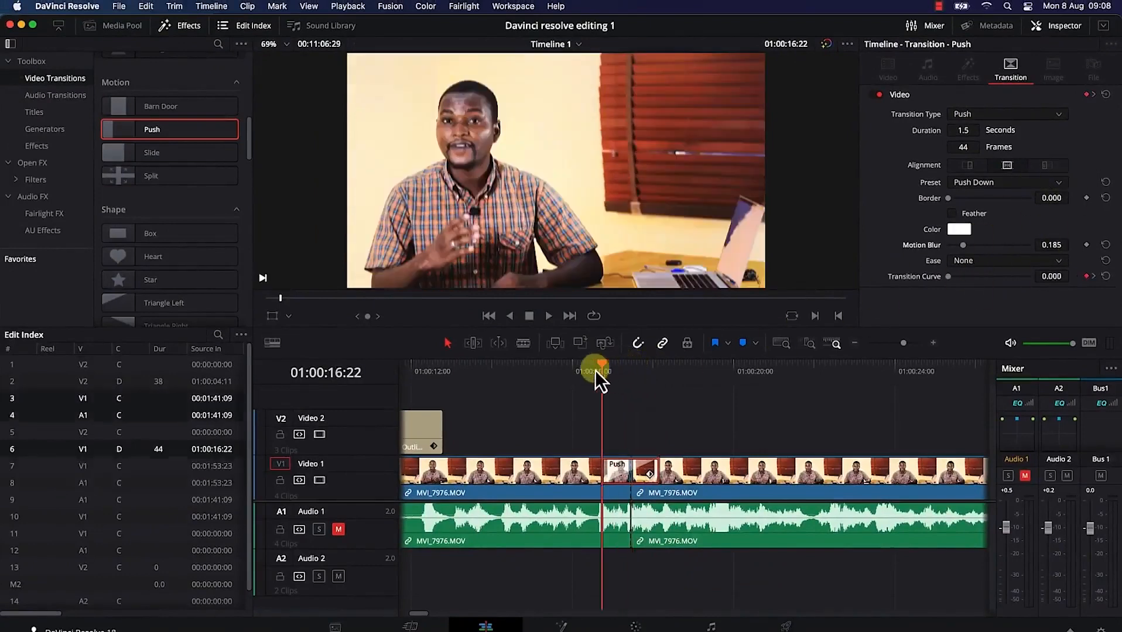
{"action": "key", "text": "space"}
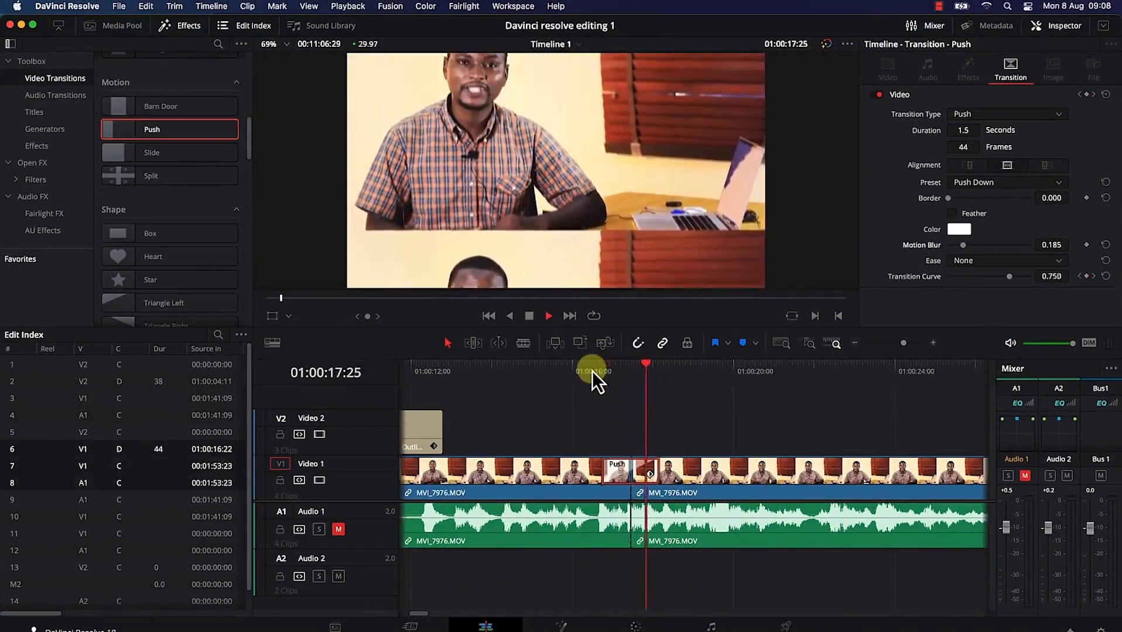
{"action": "key", "text": "space"}
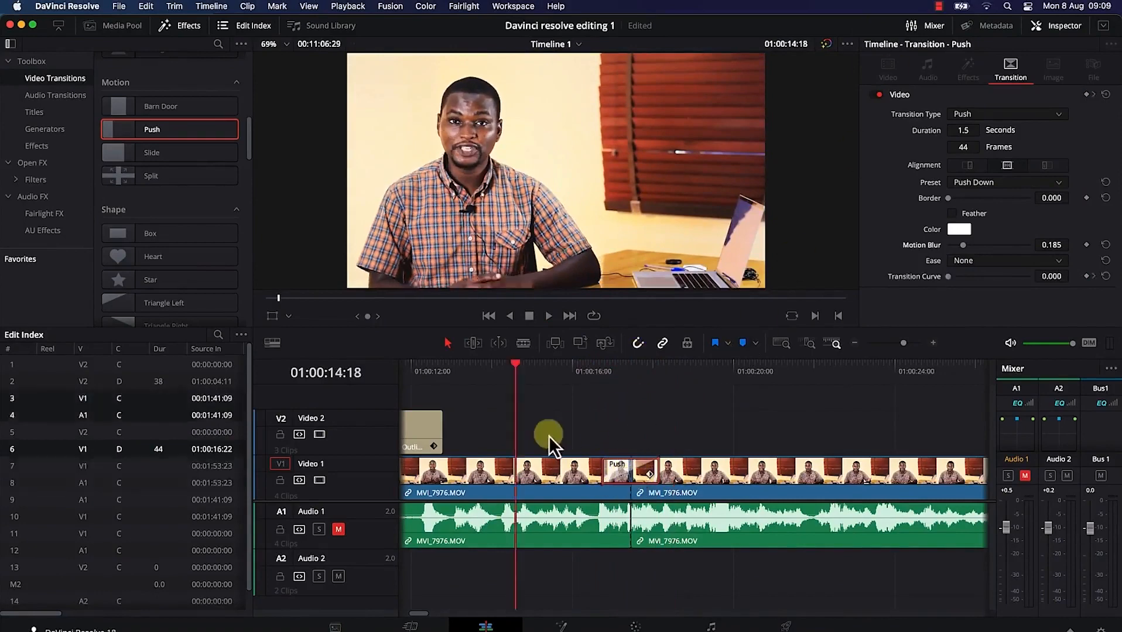
Apply the Center Wipe transition to the end of the SoftMaker FreeOffice logo clip on Video 2.
{"action": "left_click_drag", "start_coordinate": [904, 343], "coordinate": [880, 343]}
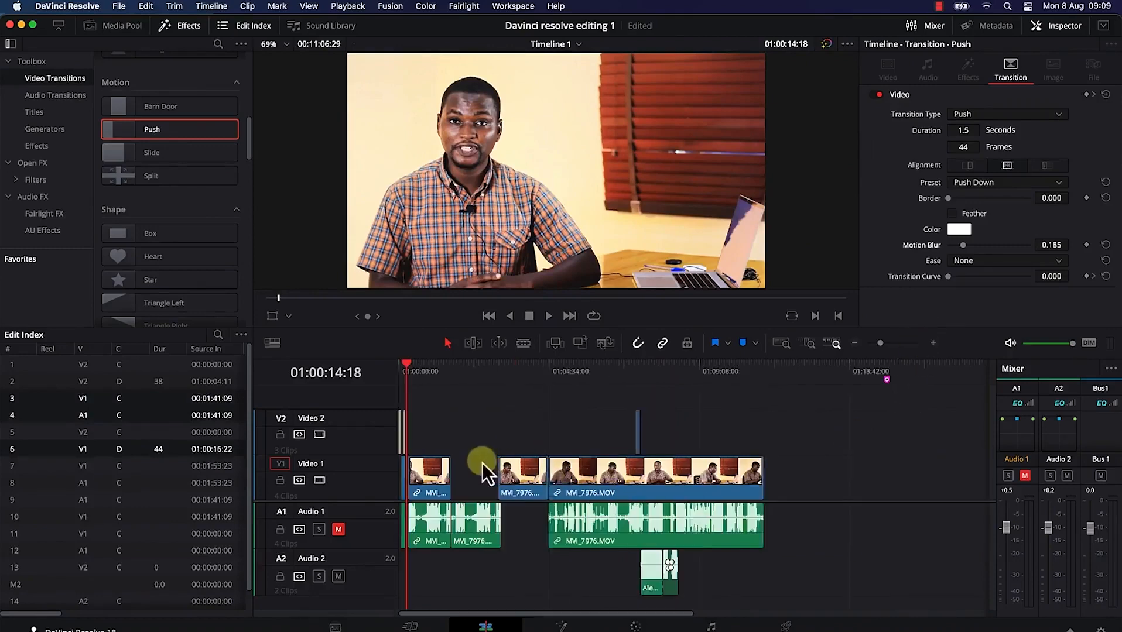
{"action": "left_click_drag", "start_coordinate": [406, 364], "coordinate": [638, 386]}
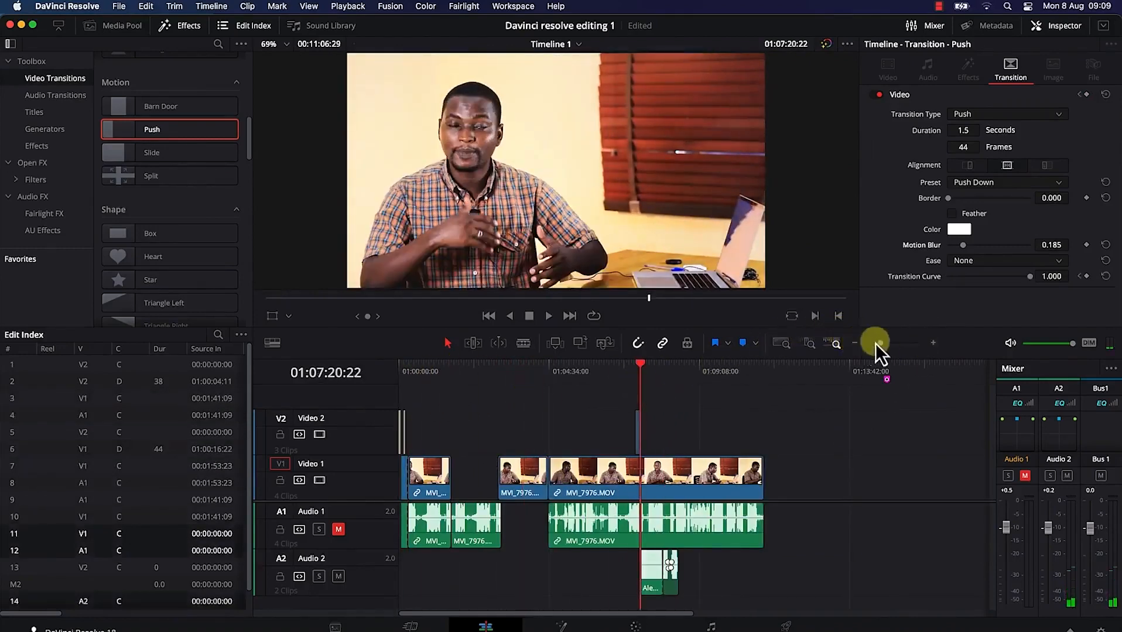
{"action": "left_click_drag", "start_coordinate": [882, 347], "coordinate": [897, 344]}
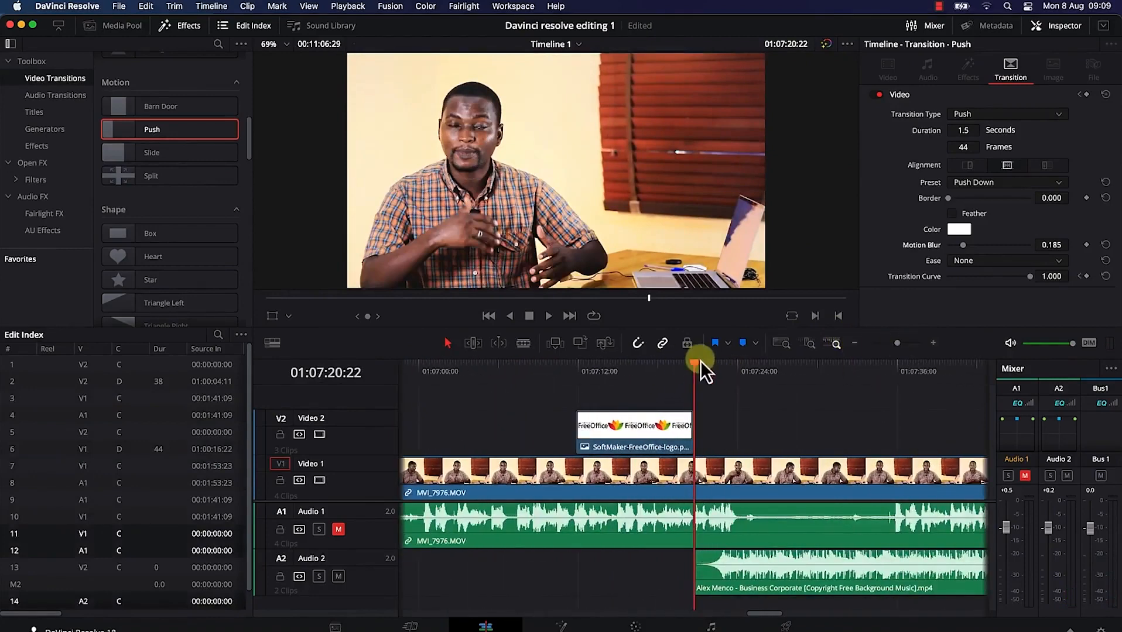
{"action": "left_click_drag", "start_coordinate": [698, 367], "coordinate": [676, 365]}
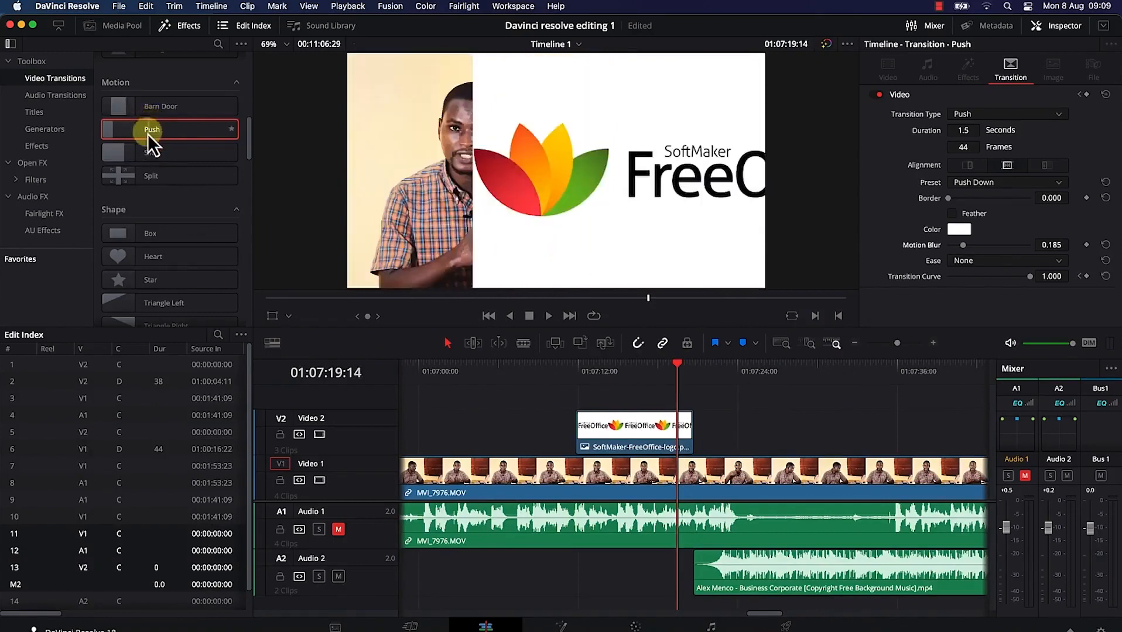
{"action": "scroll", "coordinate": [161, 250], "scroll_direction": "down", "scroll_amount": 5}
{"action": "scroll", "coordinate": [162, 250], "scroll_direction": "down", "scroll_amount": 2}
{"action": "left_click_drag", "start_coordinate": [150, 205], "coordinate": [690, 431]}
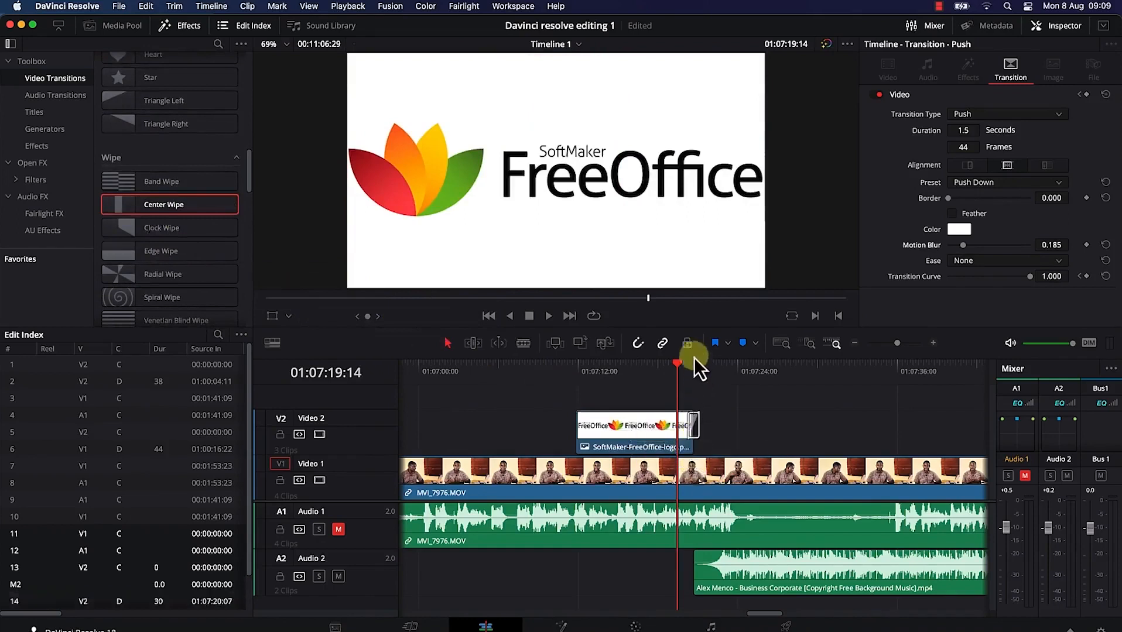
Lengthen the Center Wipe transition to 2.5 seconds (76 frames) and play it back from within the logo clip.
{"action": "left_click_drag", "start_coordinate": [688, 429], "coordinate": [683, 428]}
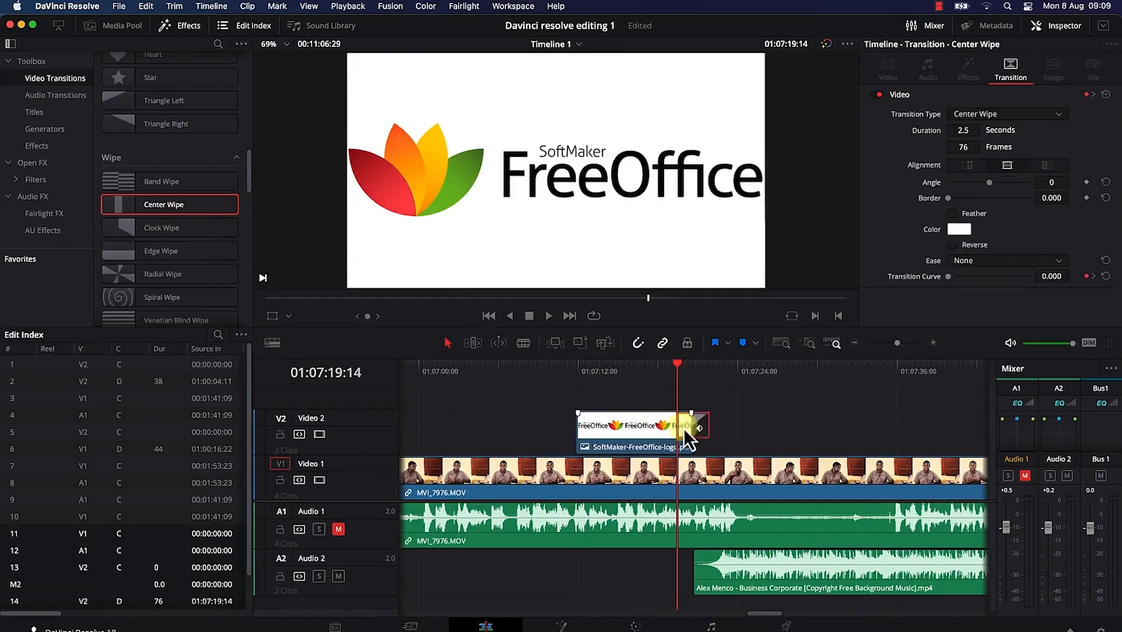
{"action": "left_click_drag", "start_coordinate": [677, 367], "coordinate": [609, 378]}
{"action": "key", "text": "space"}
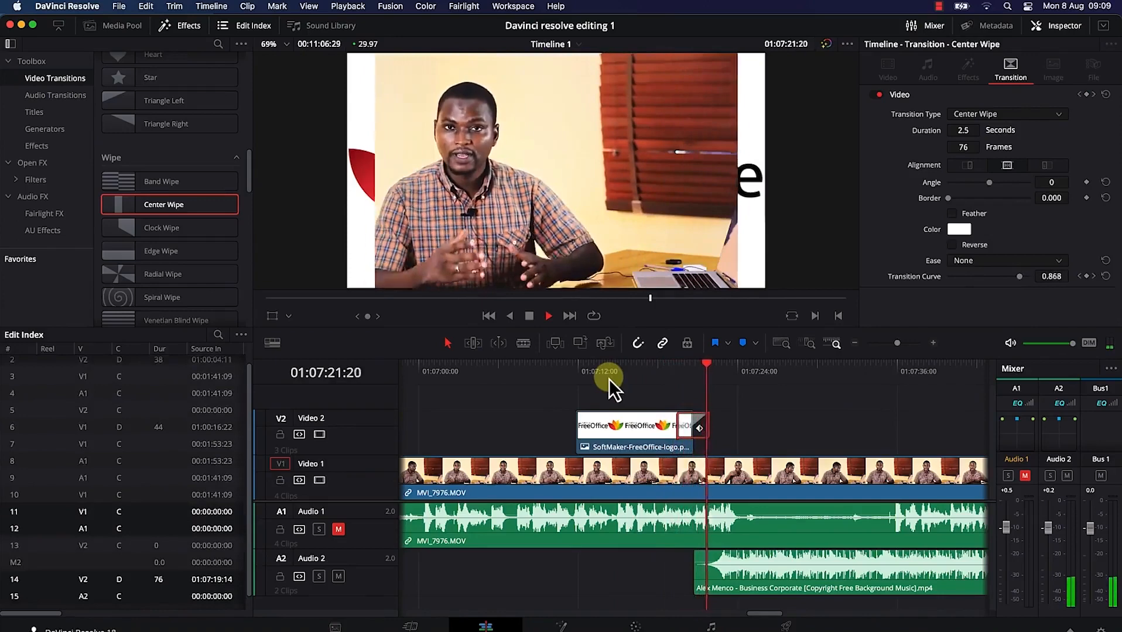
{"action": "key", "text": "space"}
Set the Center Wipe's duration to 1.3 seconds (38 frames) and play it back from 01:07:20:03.
{"action": "left_click_drag", "start_coordinate": [708, 429], "coordinate": [700, 422]}
{"action": "left_click_drag", "start_coordinate": [721, 365], "coordinate": [687, 370]}
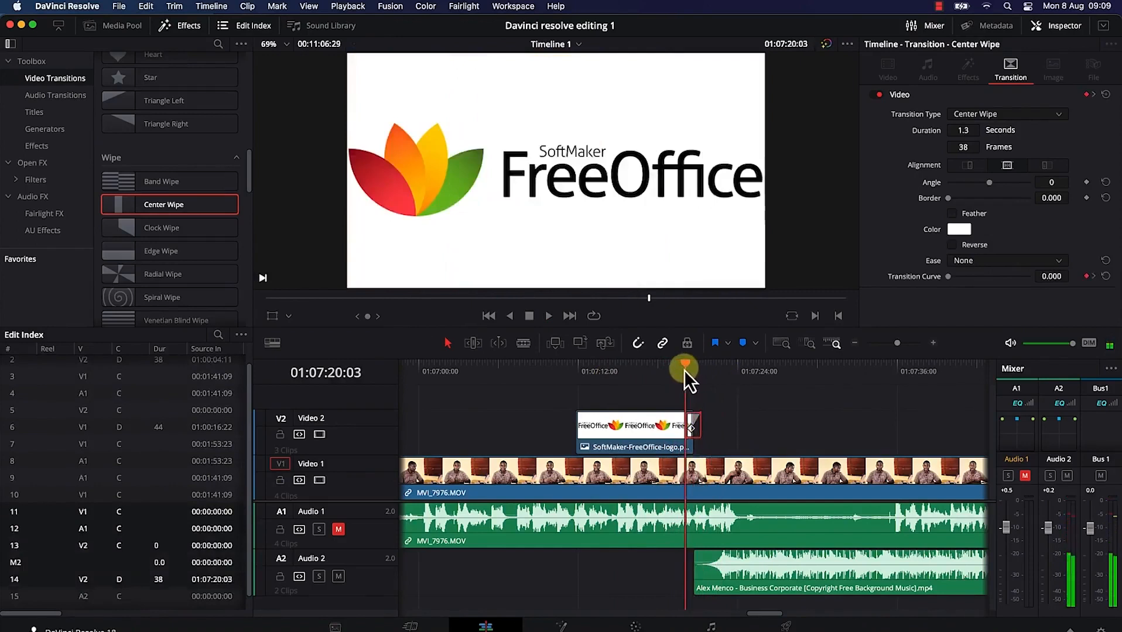
{"action": "key", "text": "space"}
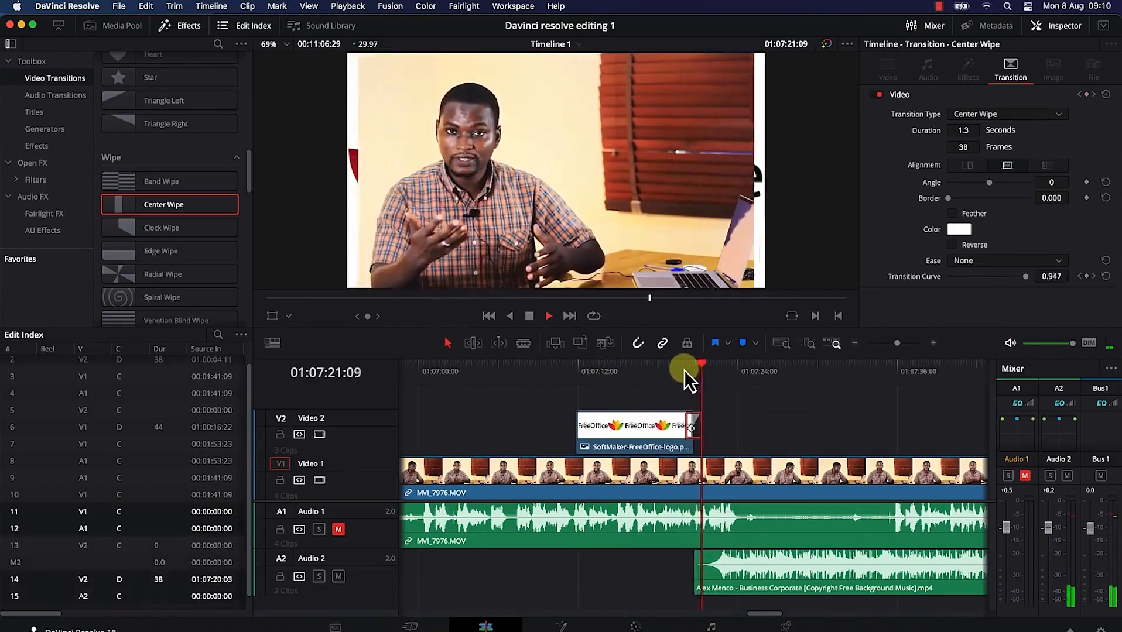
{"action": "key", "text": "space"}
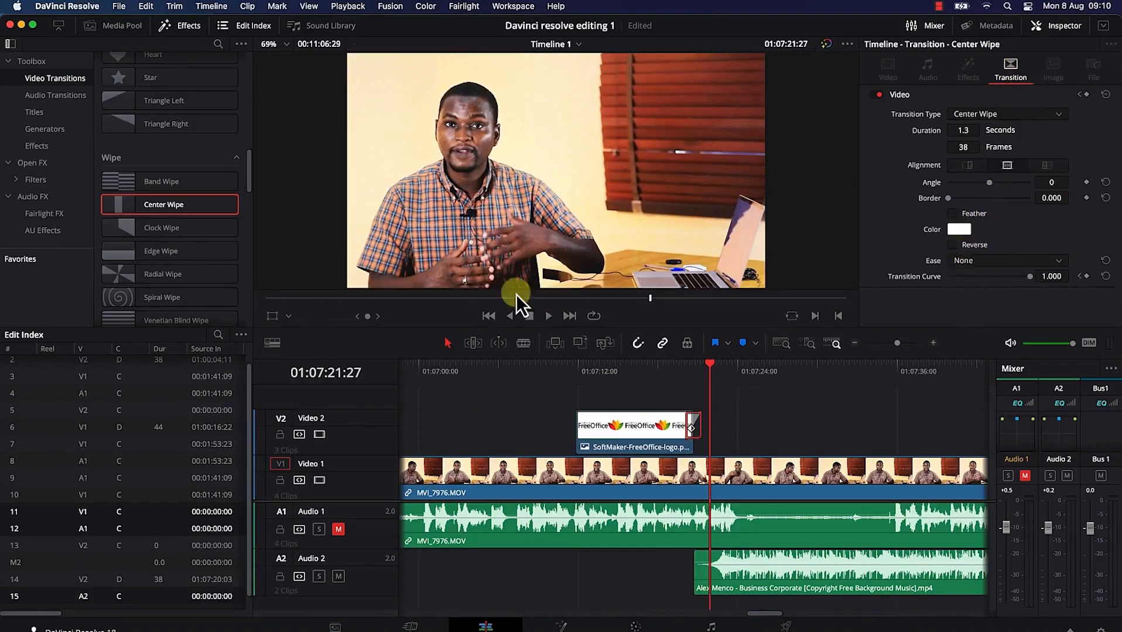
Examine the audio transitions Cross Fade +3 dB, Cross Fade -3 dB and Cross Fade 0 dB.
{"action": "left_click", "coordinate": [54, 96]}
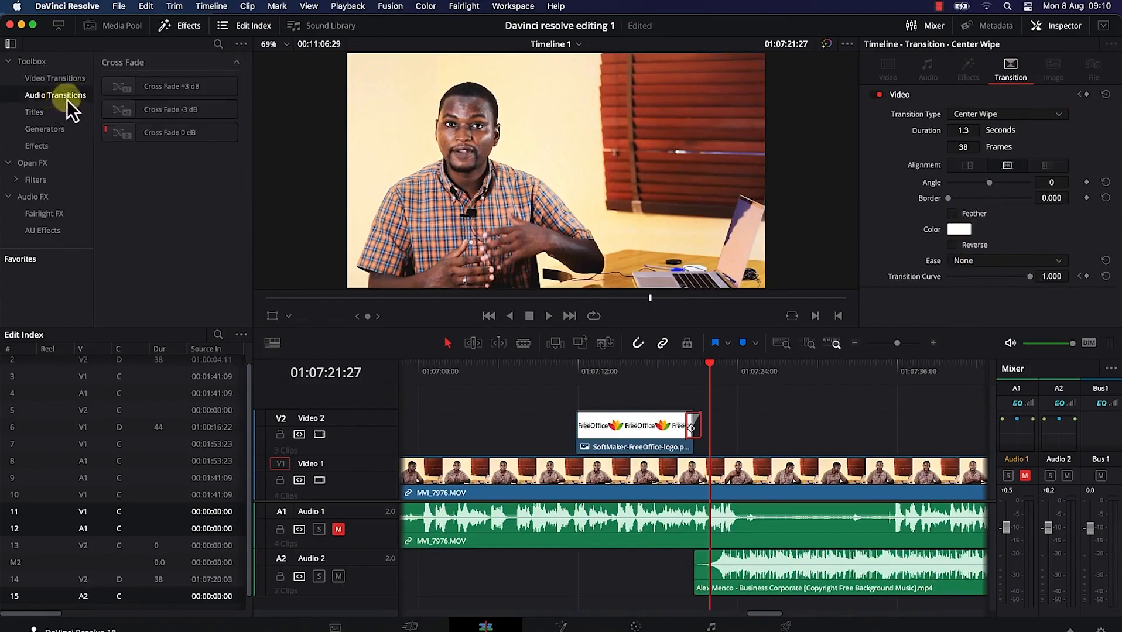
{"action": "left_click", "coordinate": [157, 89]}
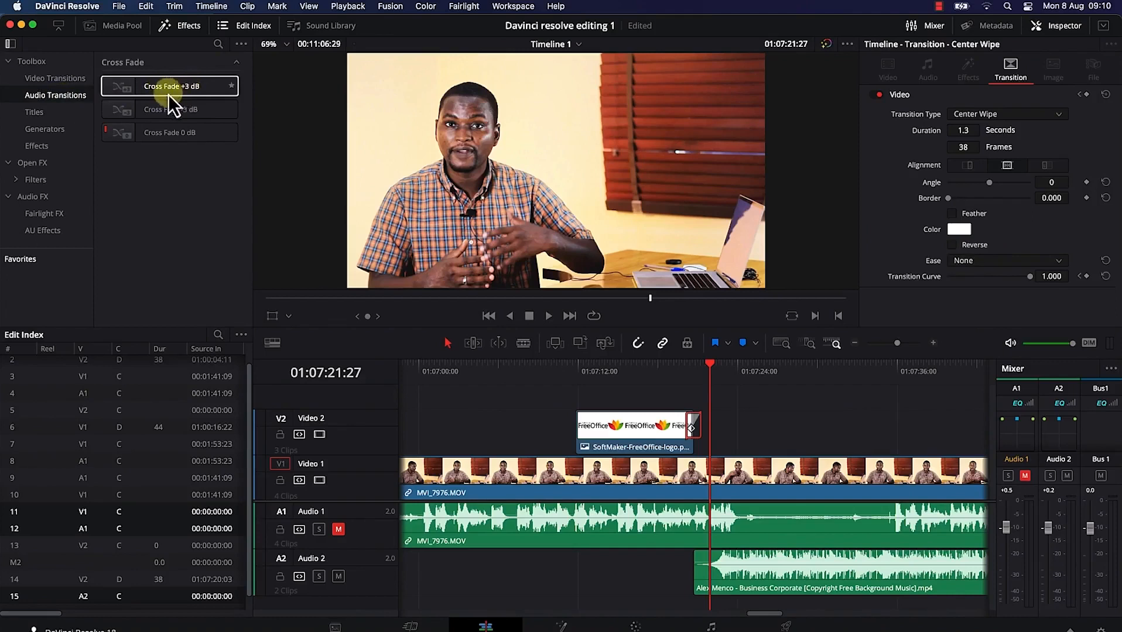
{"action": "left_click", "coordinate": [171, 113]}
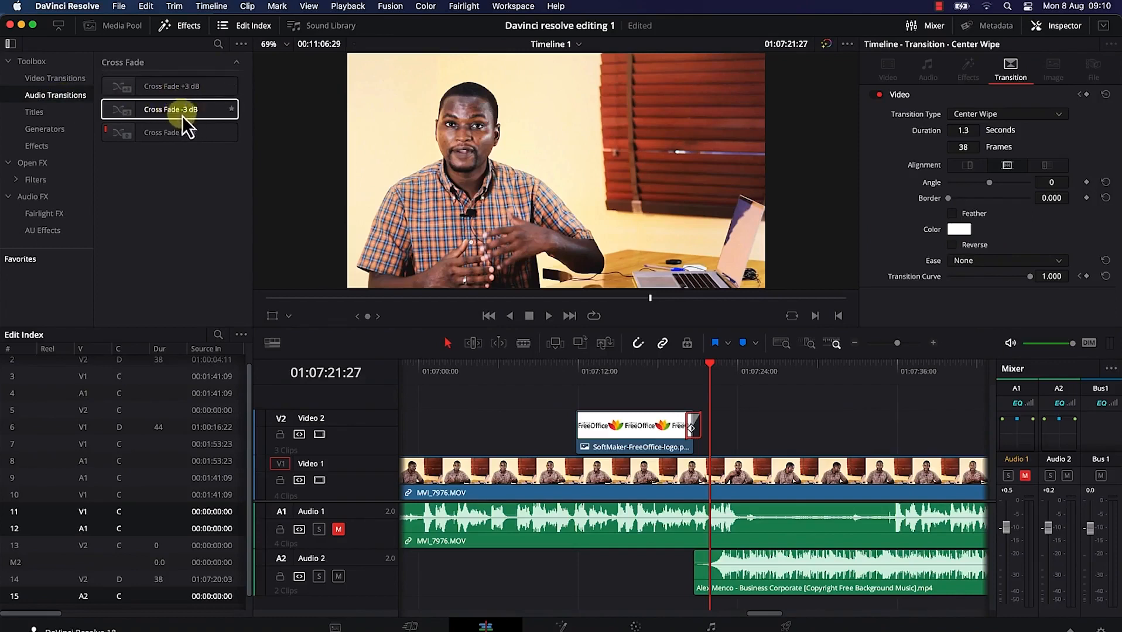
{"action": "left_click", "coordinate": [191, 86]}
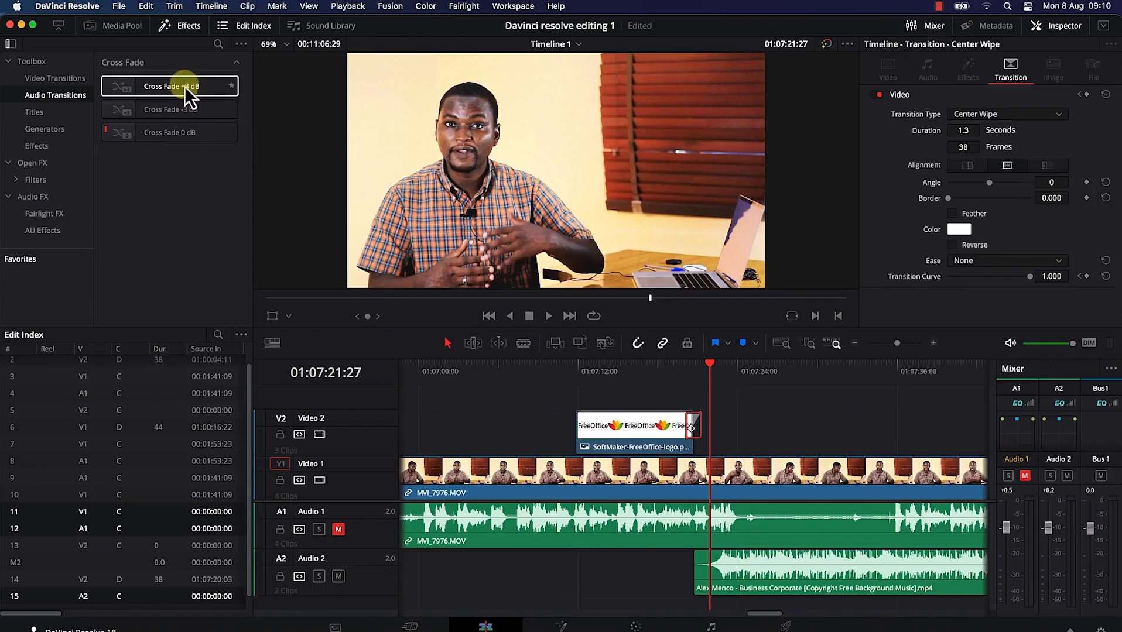
{"action": "left_click", "coordinate": [177, 109]}
{"action": "left_click", "coordinate": [178, 138]}
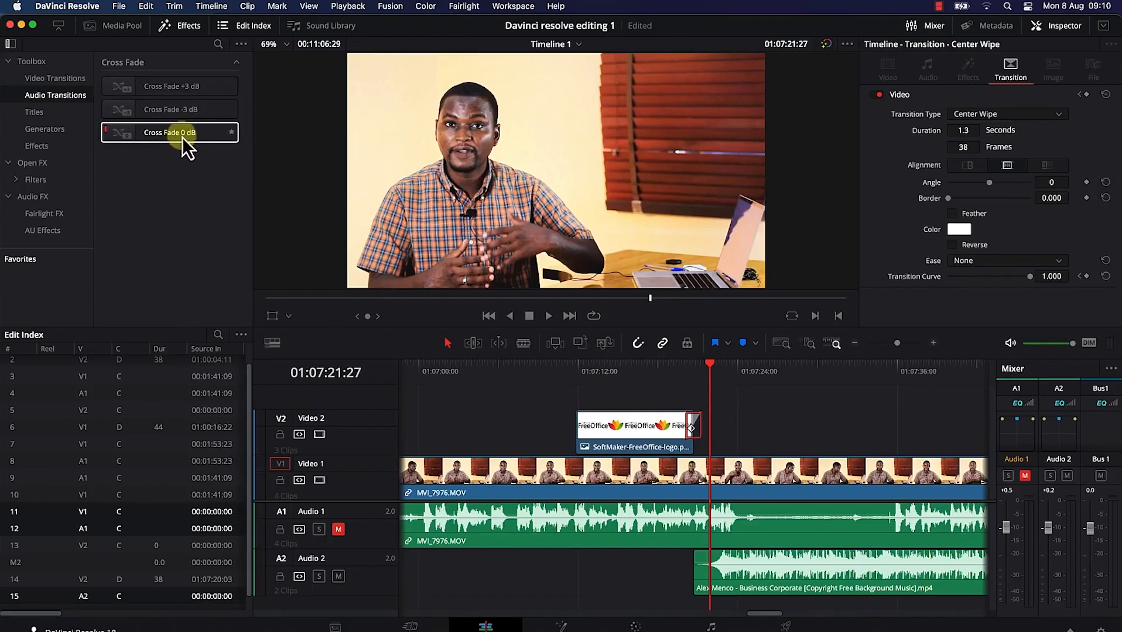
{"action": "left_click", "coordinate": [165, 109]}
{"action": "left_click", "coordinate": [166, 88]}
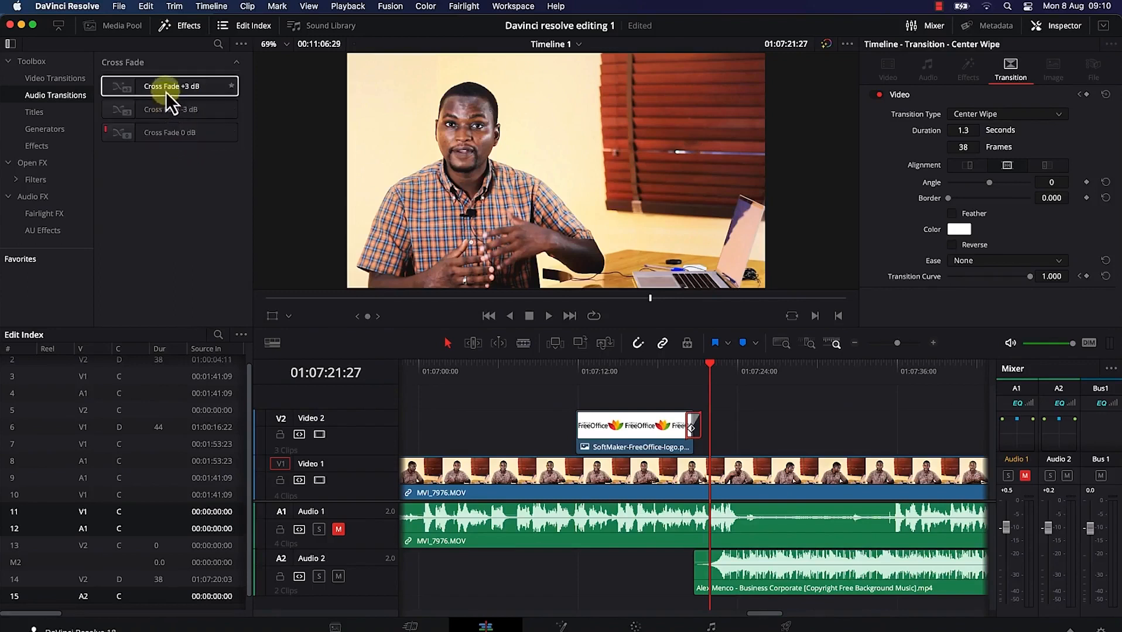
{"action": "left_click", "coordinate": [661, 393]}
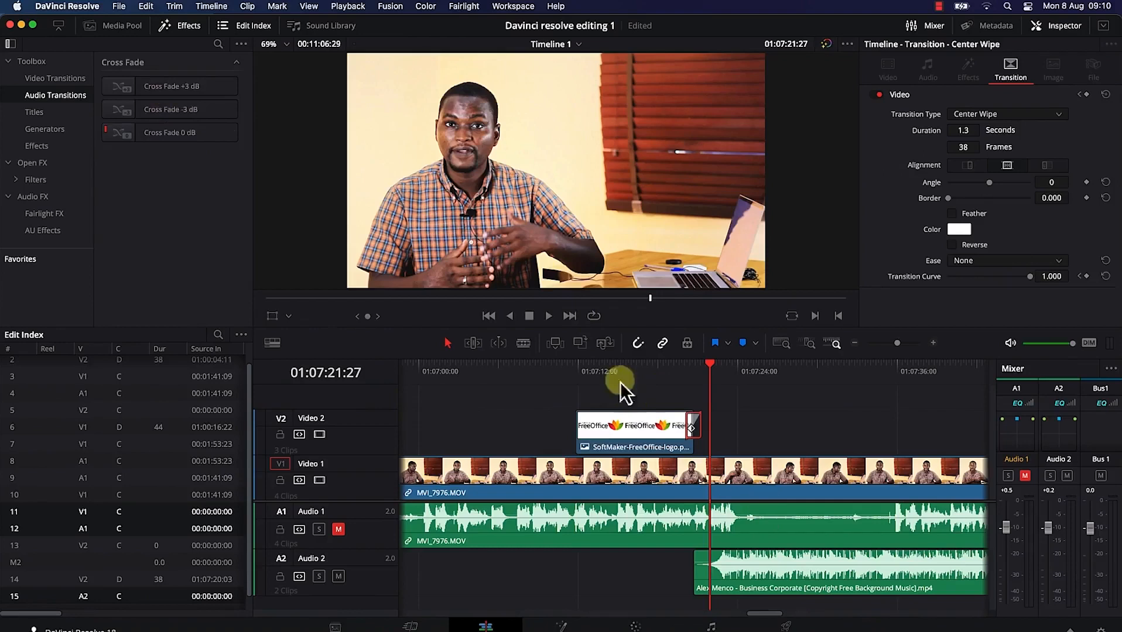
Align the Business Corporate music clip on Audio 2 with the logo clip's start, and split it at 01:07:33:13 with the Blade tool.
{"action": "left_click_drag", "start_coordinate": [780, 574], "coordinate": [670, 561]}
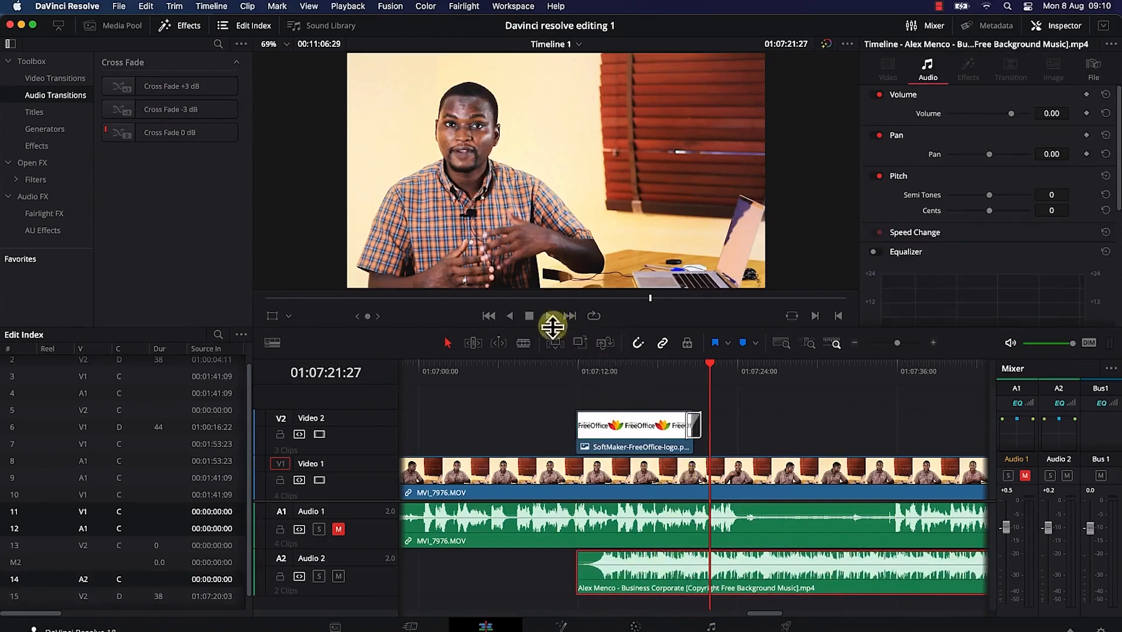
{"action": "left_click", "coordinate": [523, 343]}
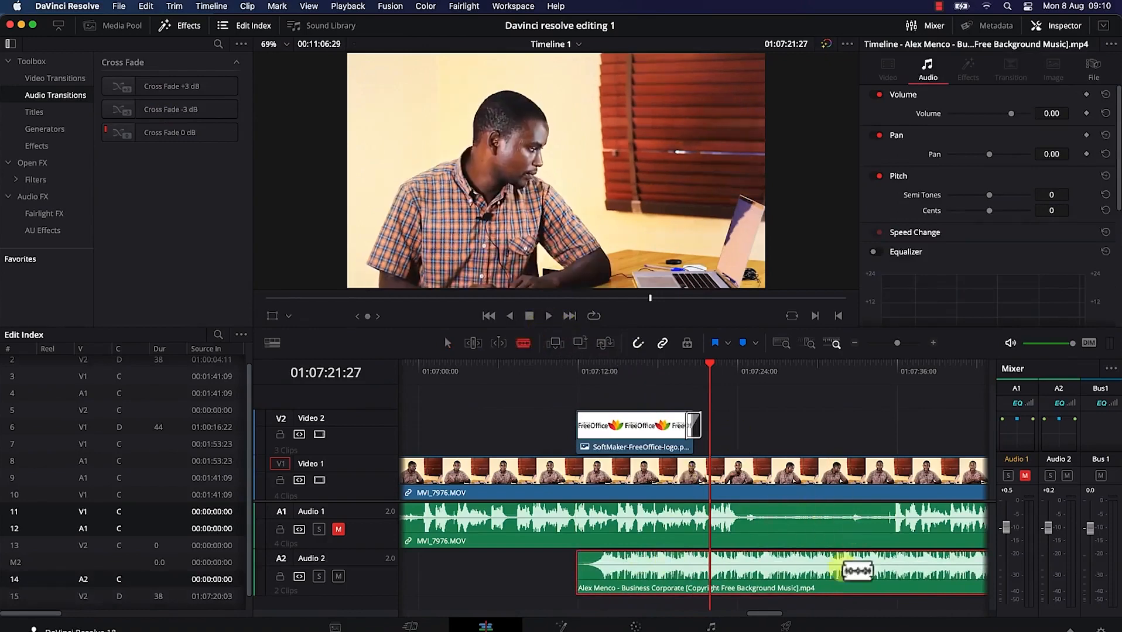
{"action": "left_click", "coordinate": [821, 577]}
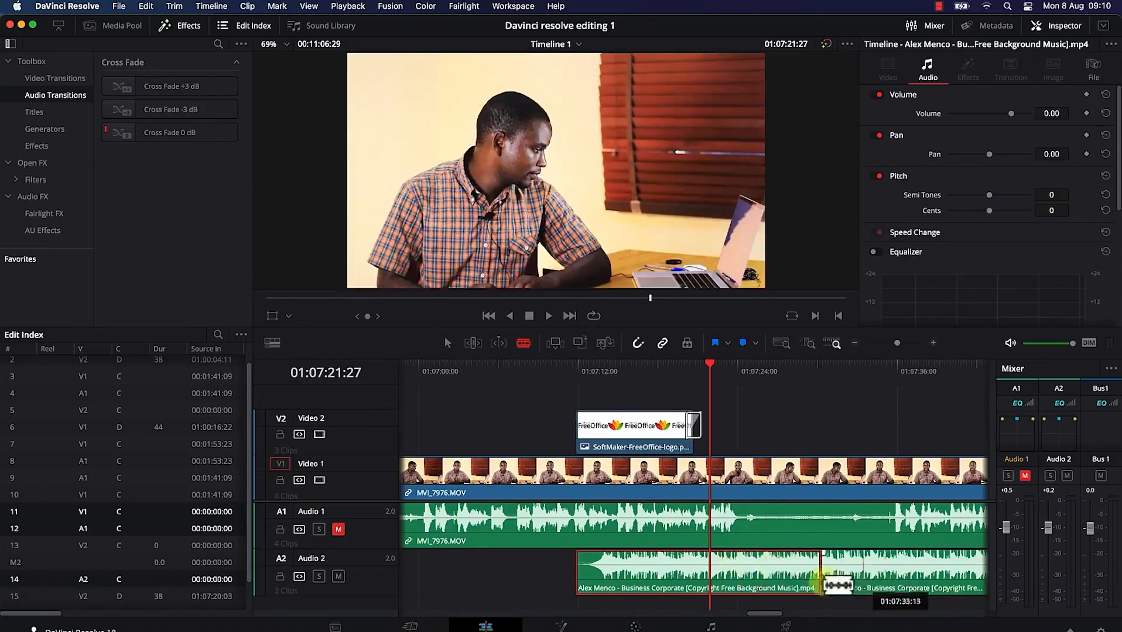
Apply the Cross Fade -3 dB transition to the end of the first music segment on Audio 2.
{"action": "left_click", "coordinate": [175, 76]}
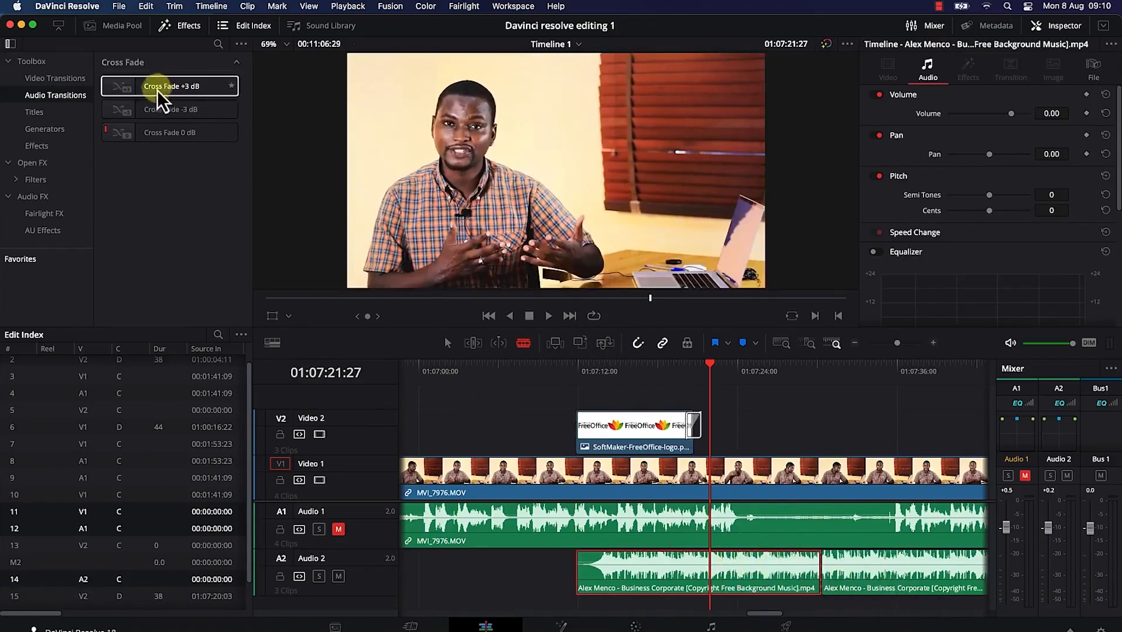
{"action": "left_click", "coordinate": [151, 109]}
{"action": "left_click_drag", "start_coordinate": [147, 113], "coordinate": [806, 589]}
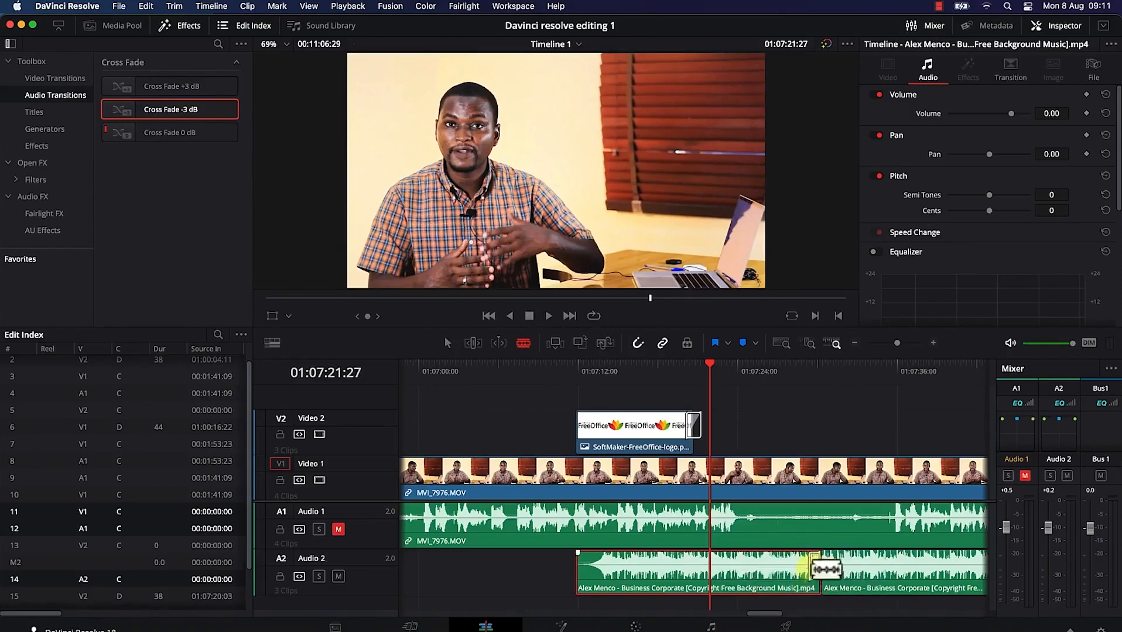
{"action": "left_click_drag", "start_coordinate": [816, 571], "coordinate": [772, 499]}
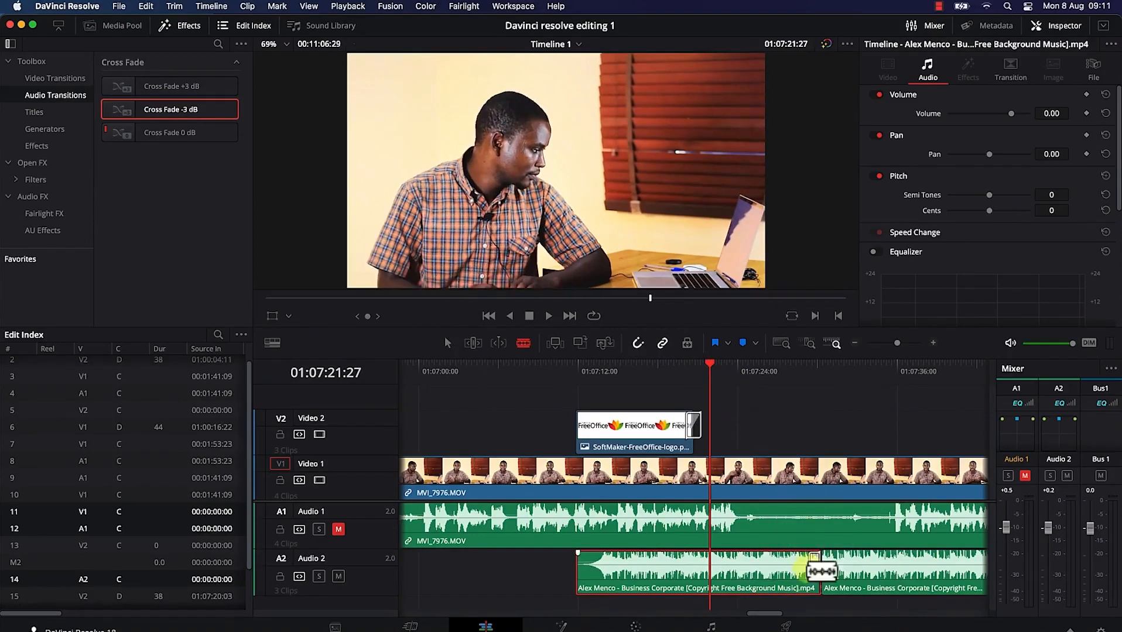
{"action": "left_click", "coordinate": [790, 567]}
{"action": "key", "text": "super+z"}
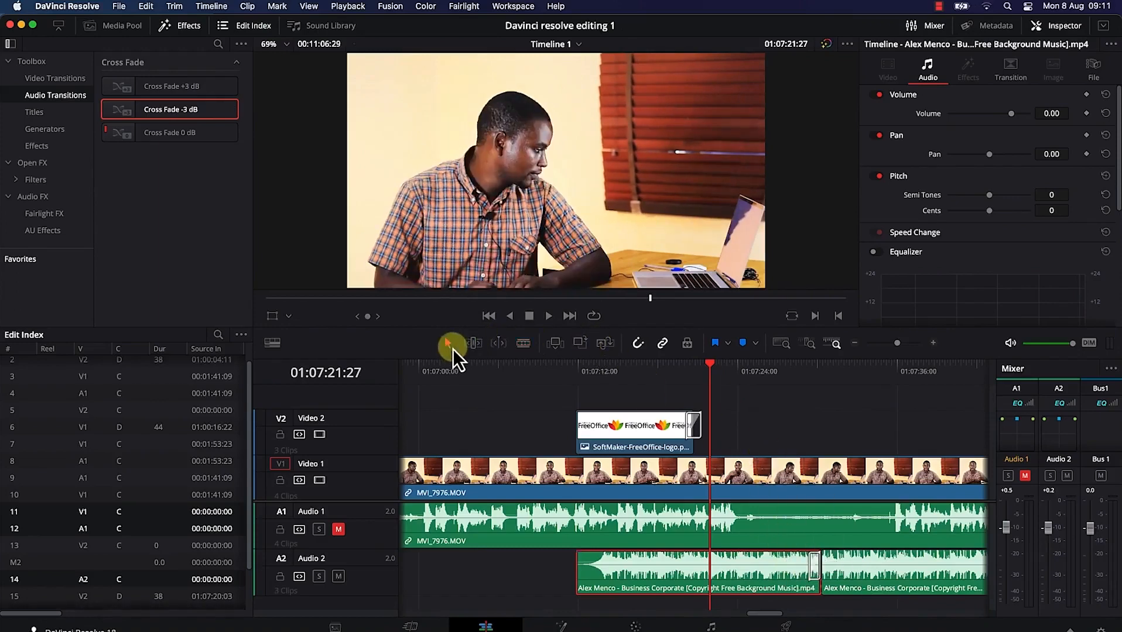
Lengthen the Cross Fade -3 dB transition to 2.7 seconds (82 frames) and place the playhead at 01:07:26:18.
{"action": "left_click", "coordinate": [809, 571]}
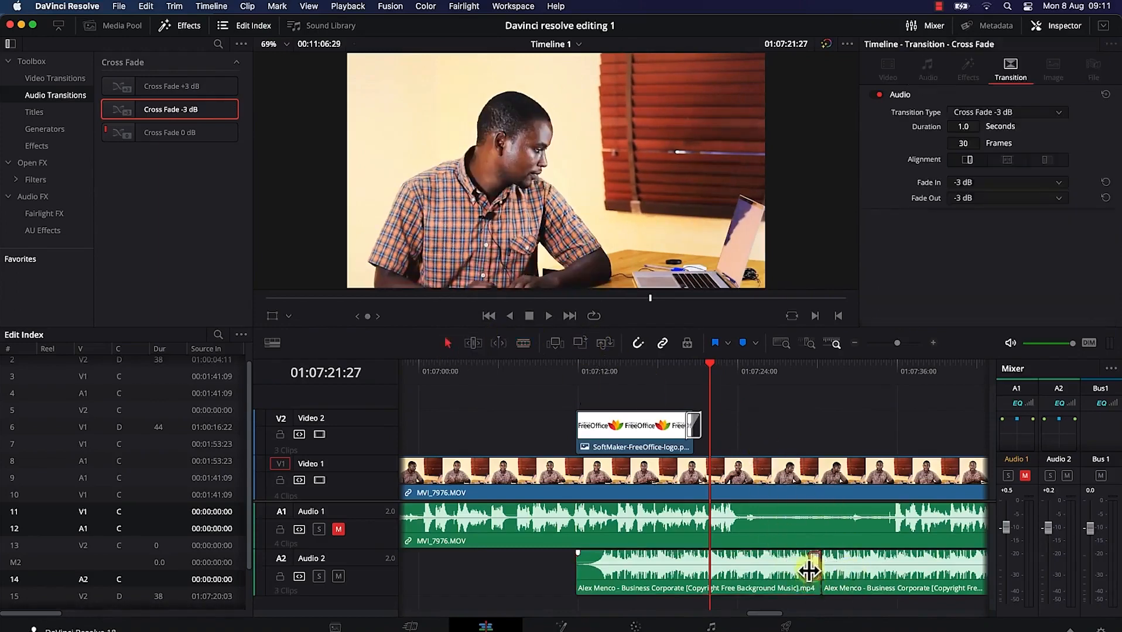
{"action": "left_click_drag", "start_coordinate": [809, 570], "coordinate": [786, 571]}
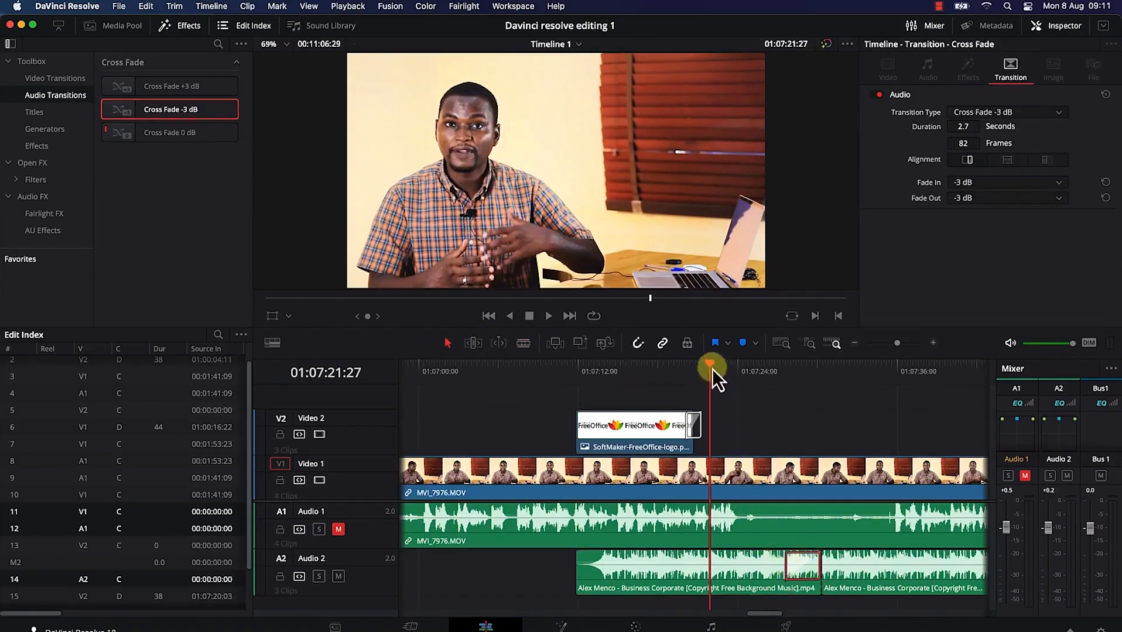
{"action": "left_click_drag", "start_coordinate": [712, 369], "coordinate": [772, 386]}
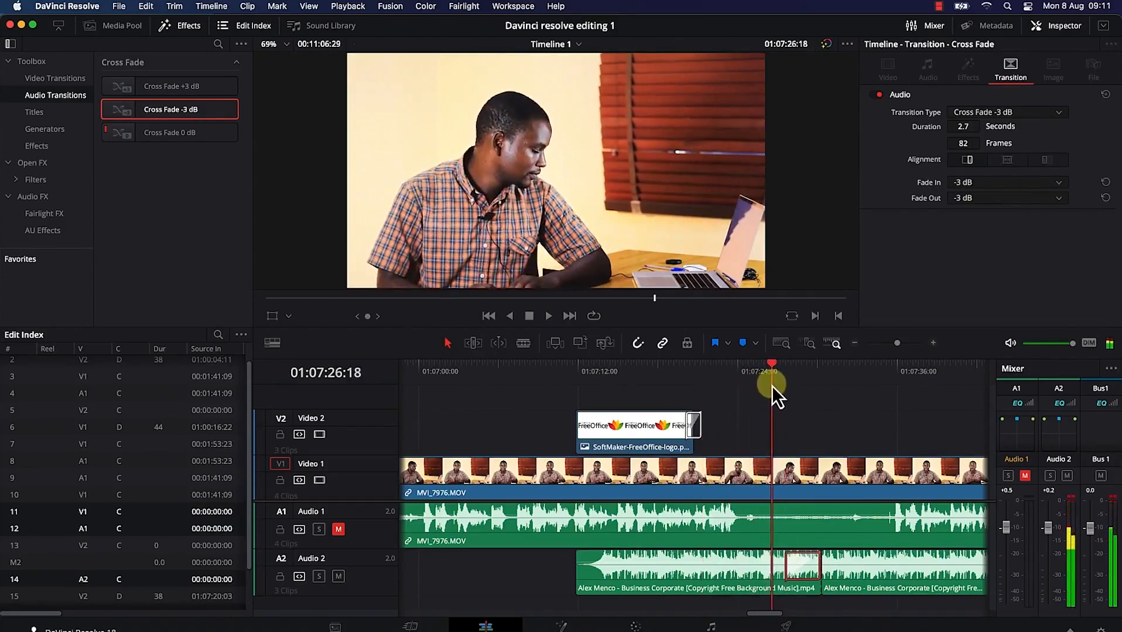
Play back the music cross fade on Audio 2 from 01:07:26:18.
{"action": "key", "text": "space"}
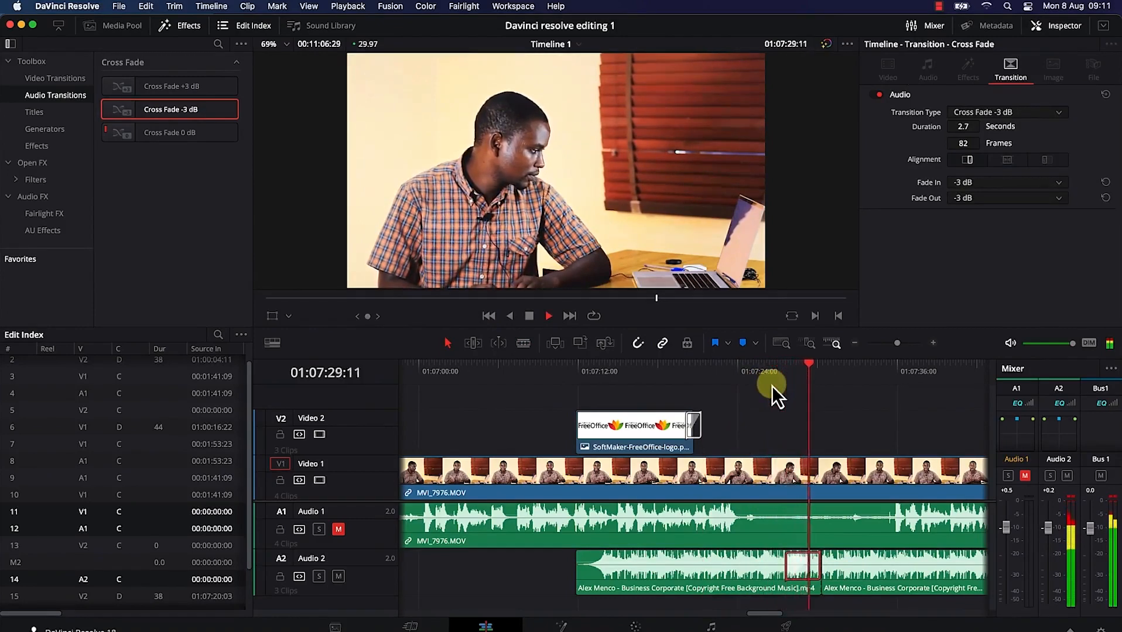
{"action": "key", "text": "space"}
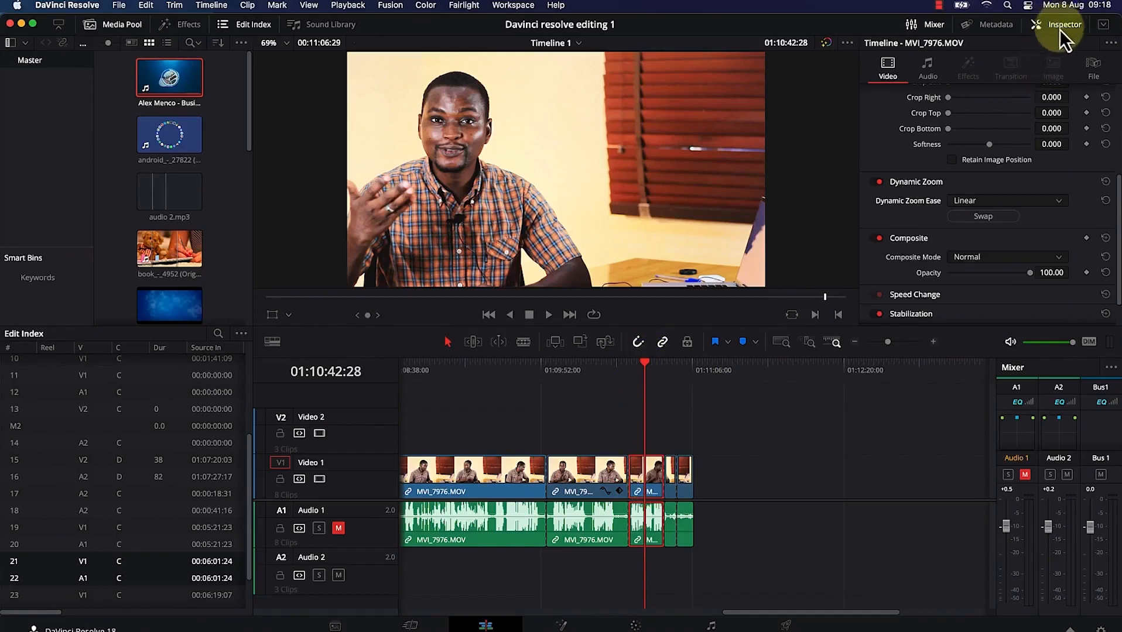
Compare the selected MVI_7976.MOV clip with Dynamic Zoom off and on, and review the Dynamic Zoom Ease options with Linear kept.
{"action": "scroll", "coordinate": [968, 137], "scroll_direction": "up", "scroll_amount": 2}
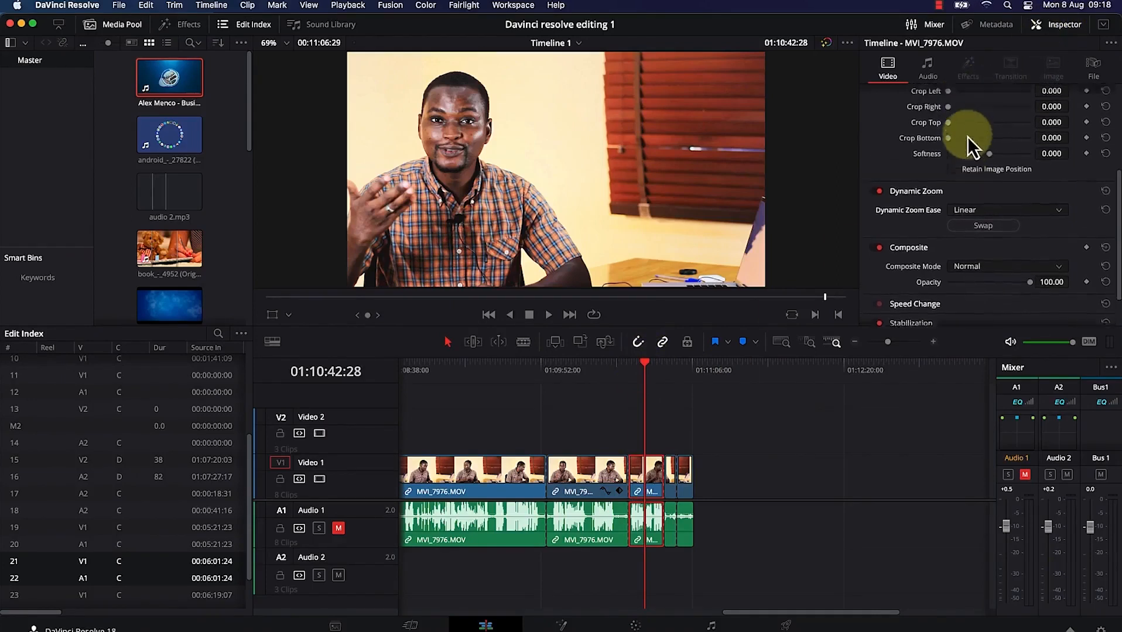
{"action": "left_click", "coordinate": [875, 204]}
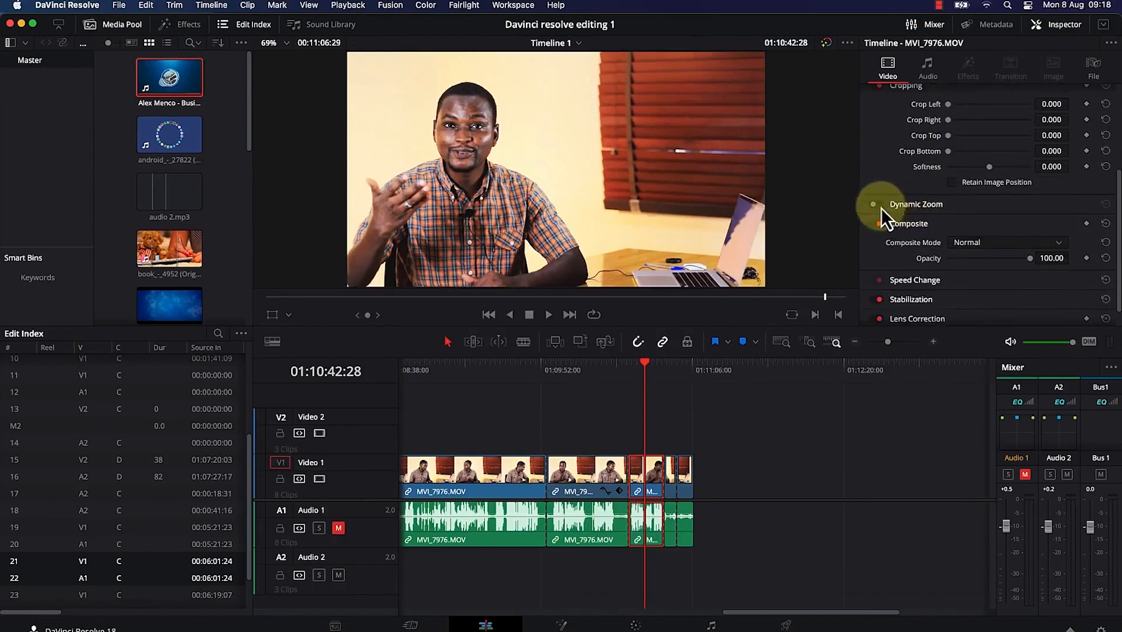
{"action": "left_click", "coordinate": [880, 205]}
{"action": "left_click", "coordinate": [917, 203]}
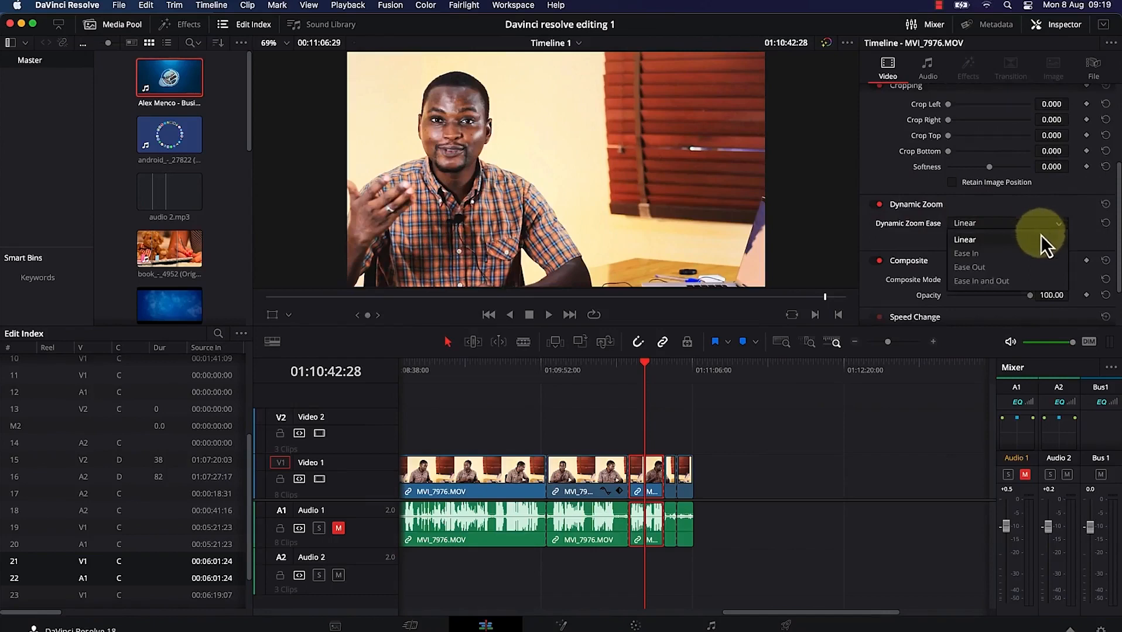
{"action": "left_click", "coordinate": [1012, 239]}
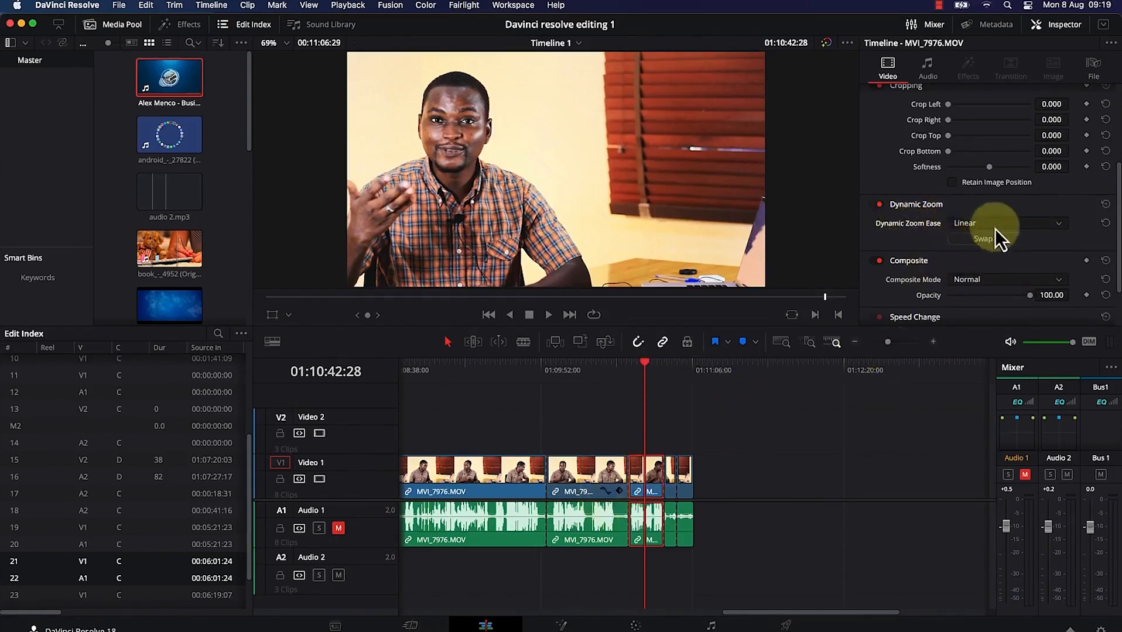
Play the selected MVI_7976.MOV clip from its start at 01:10:35:00 to preview the Dynamic Zoom movement.
{"action": "left_click", "coordinate": [645, 363]}
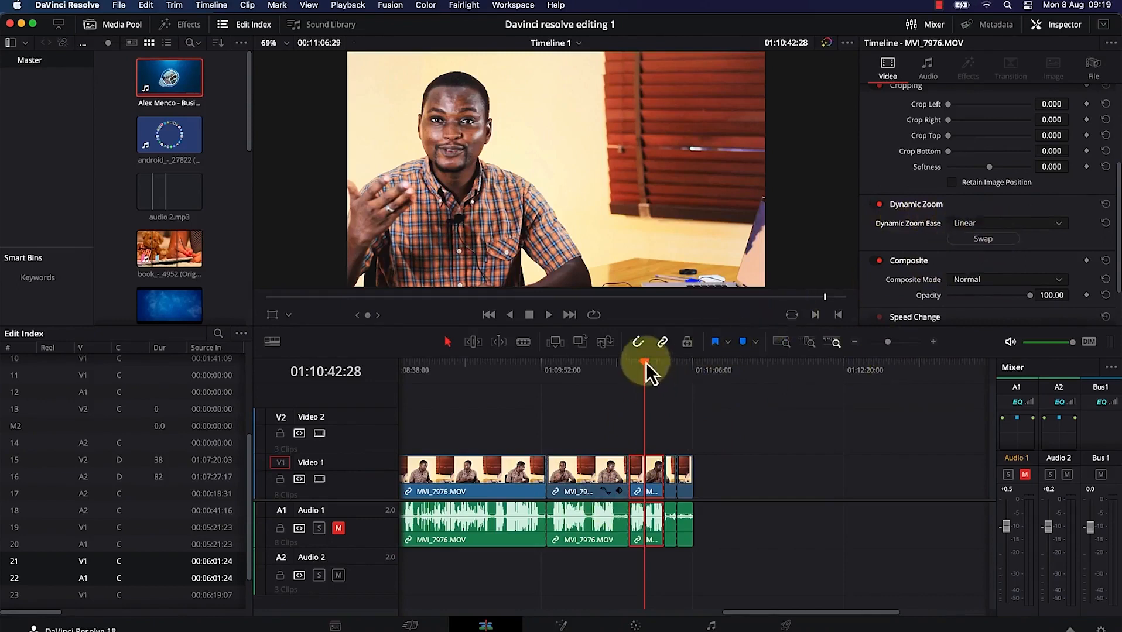
{"action": "left_click", "coordinate": [635, 364]}
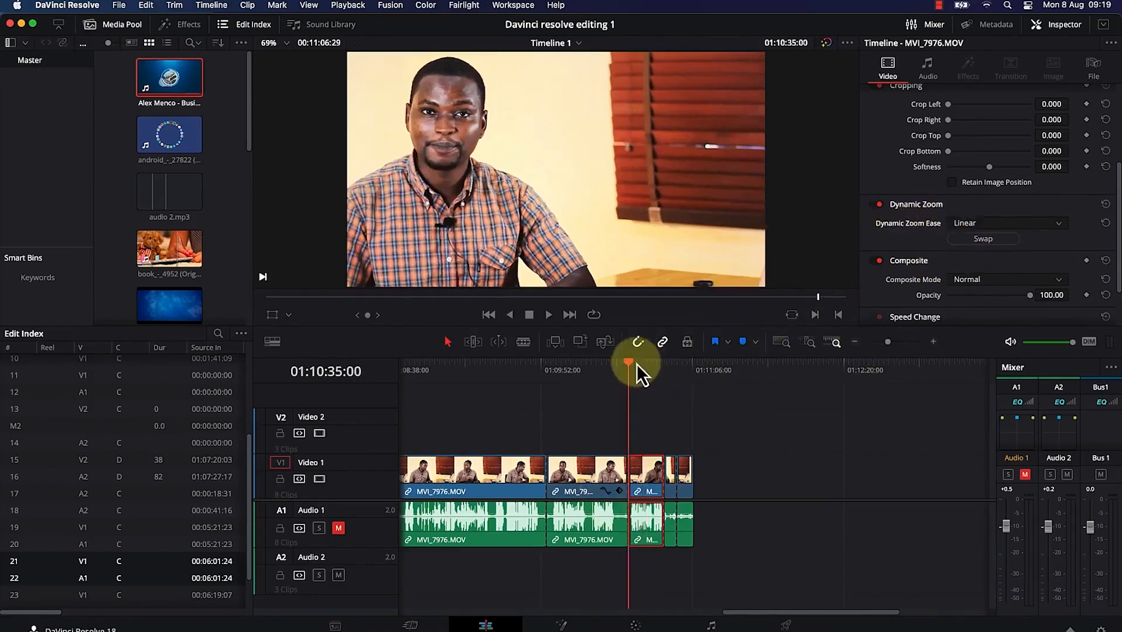
{"action": "mouse_move", "coordinate": [640, 364]}
{"action": "left_mouse_down"}
{"action": "mouse_move", "coordinate": [654, 368]}
{"action": "mouse_move", "coordinate": [637, 370]}
{"action": "left_mouse_up"}
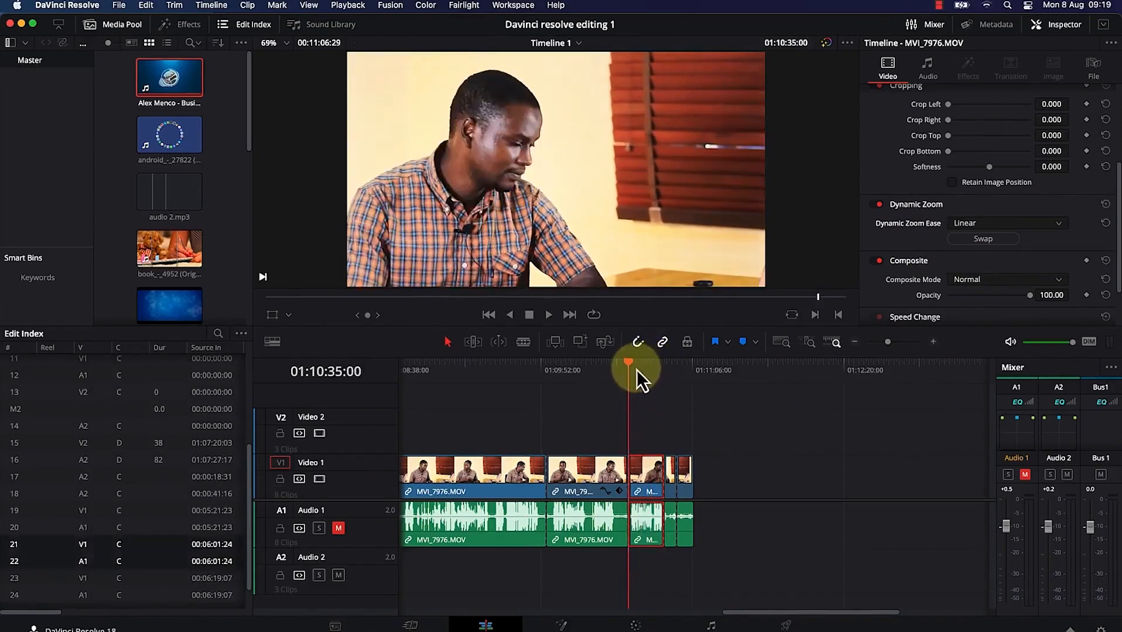
{"action": "key", "text": "space"}
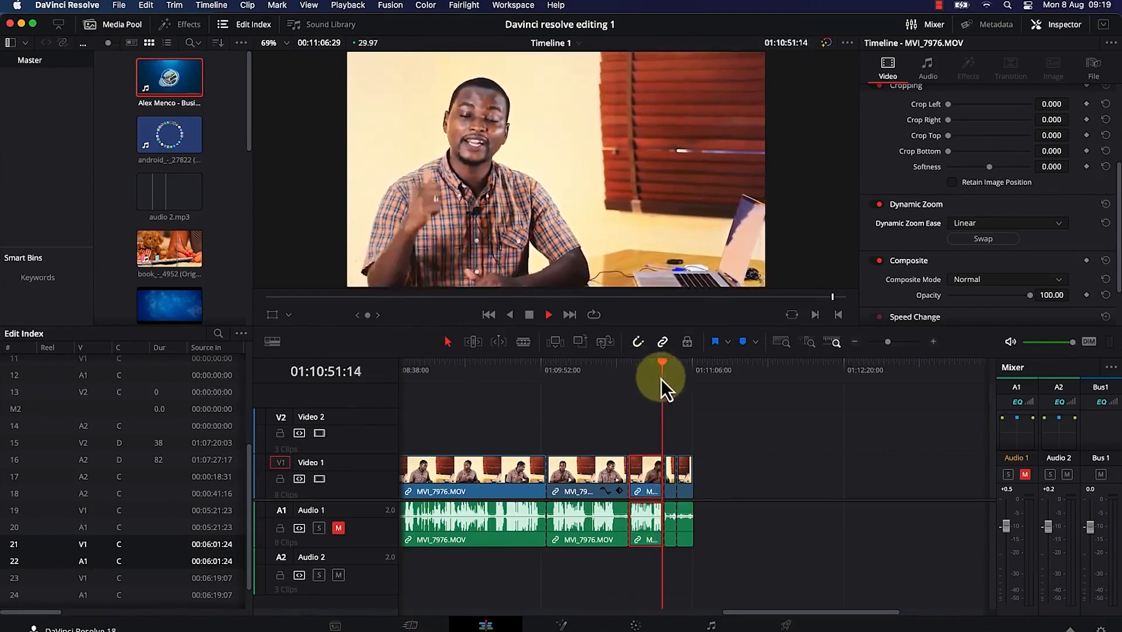
Replay the end of the selected clip and the cut near 01:10:52:13 to compare the zoom with the following clip.
{"action": "left_click", "coordinate": [665, 366]}
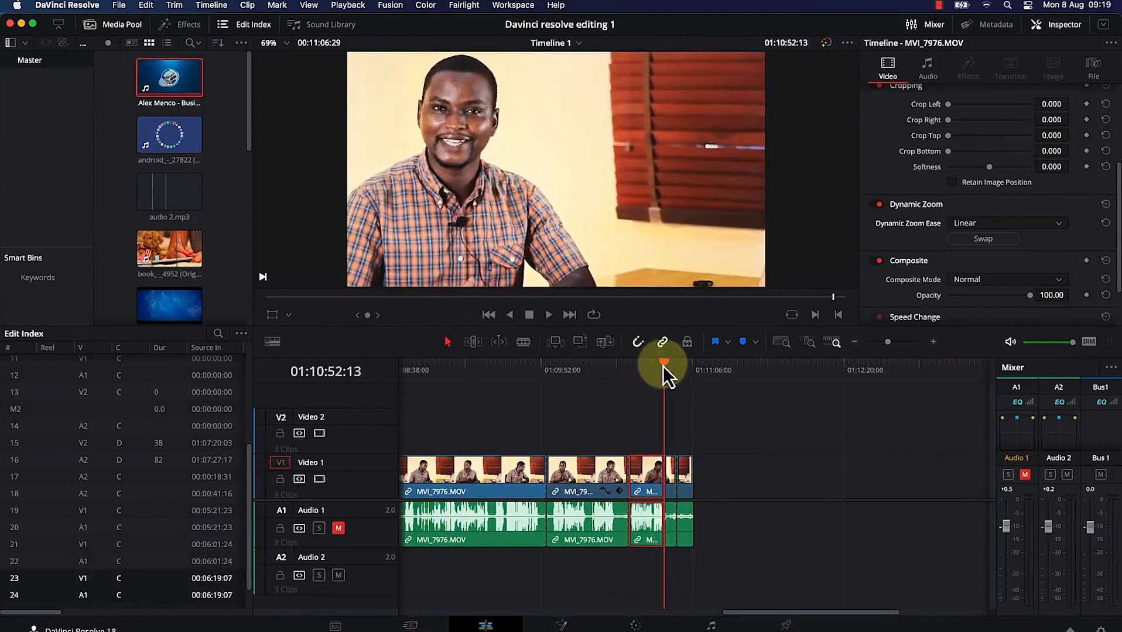
{"action": "mouse_move", "coordinate": [654, 366]}
{"action": "left_mouse_down"}
{"action": "mouse_move", "coordinate": [628, 372]}
{"action": "mouse_move", "coordinate": [655, 380]}
{"action": "left_mouse_up"}
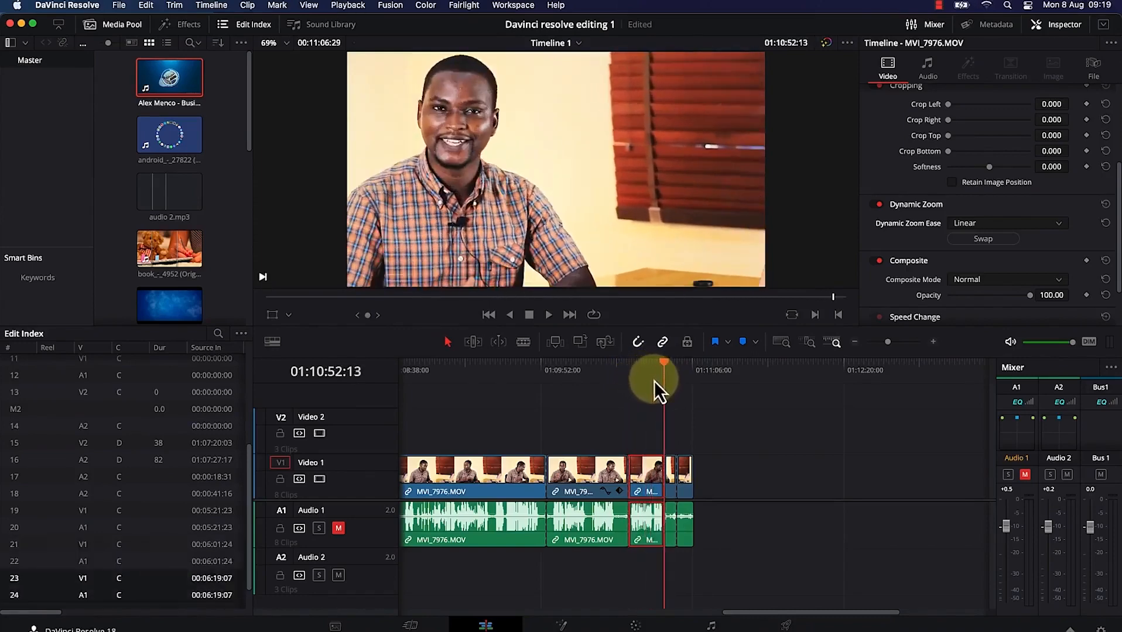
{"action": "mouse_move", "coordinate": [654, 381]}
{"action": "left_mouse_down"}
{"action": "mouse_move", "coordinate": [638, 381]}
{"action": "mouse_move", "coordinate": [655, 379]}
{"action": "left_mouse_up"}
{"action": "key", "text": "space"}
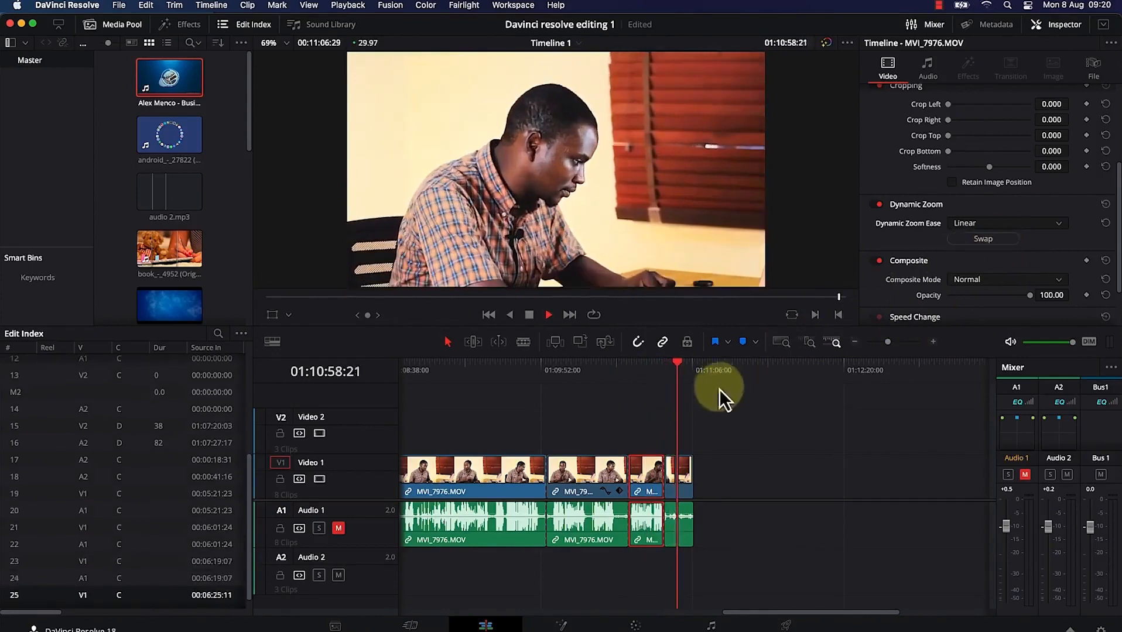
{"action": "left_click_drag", "start_coordinate": [678, 364], "coordinate": [654, 368]}
{"action": "key", "text": "space"}
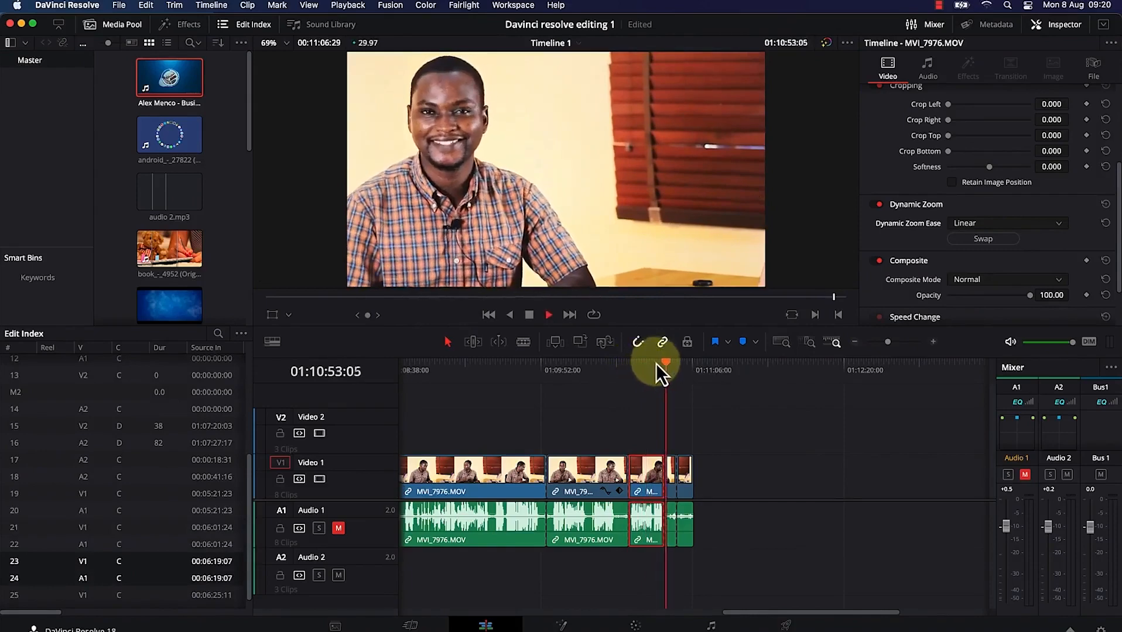
{"action": "left_click", "coordinate": [656, 363]}
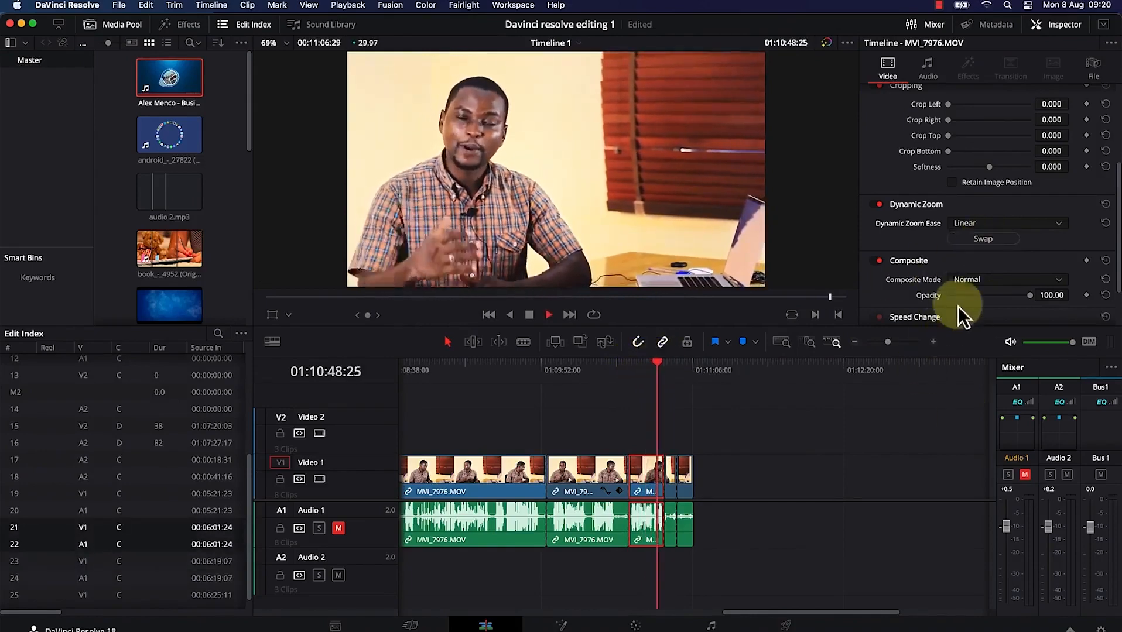
{"action": "mouse_move", "coordinate": [661, 365]}
{"action": "left_mouse_down"}
{"action": "mouse_move", "coordinate": [628, 370]}
{"action": "mouse_move", "coordinate": [654, 370]}
{"action": "left_mouse_up"}
{"action": "key", "text": "space"}
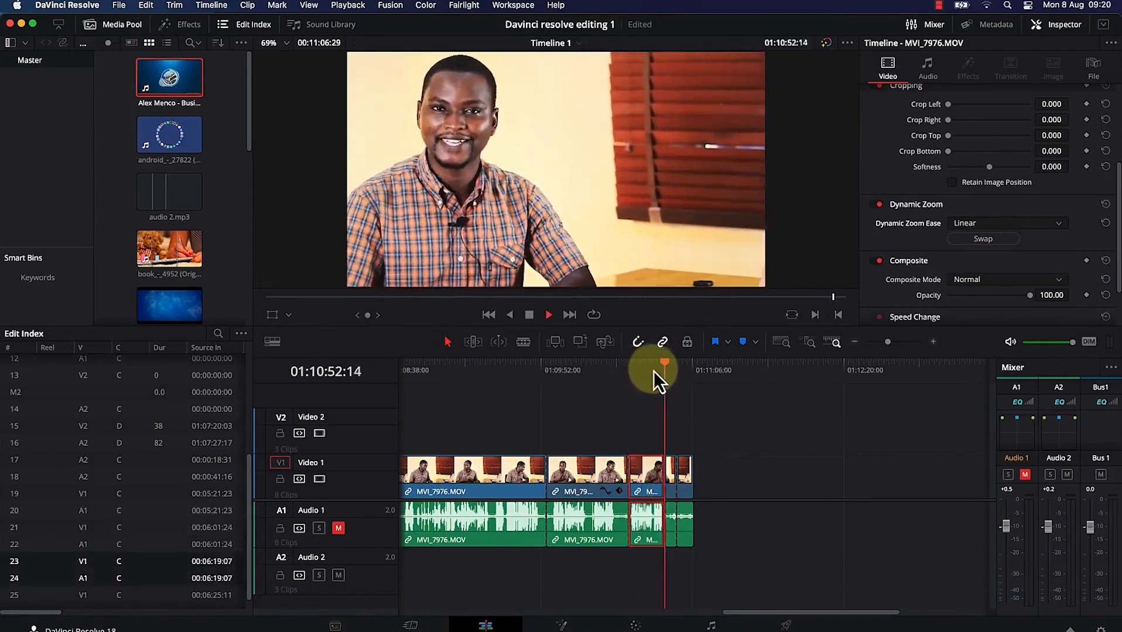
Review the Dynamic Zoom Ease options without changing them, and replay the zoomed clip up to 01:10:46:24.
{"action": "left_click", "coordinate": [1008, 225]}
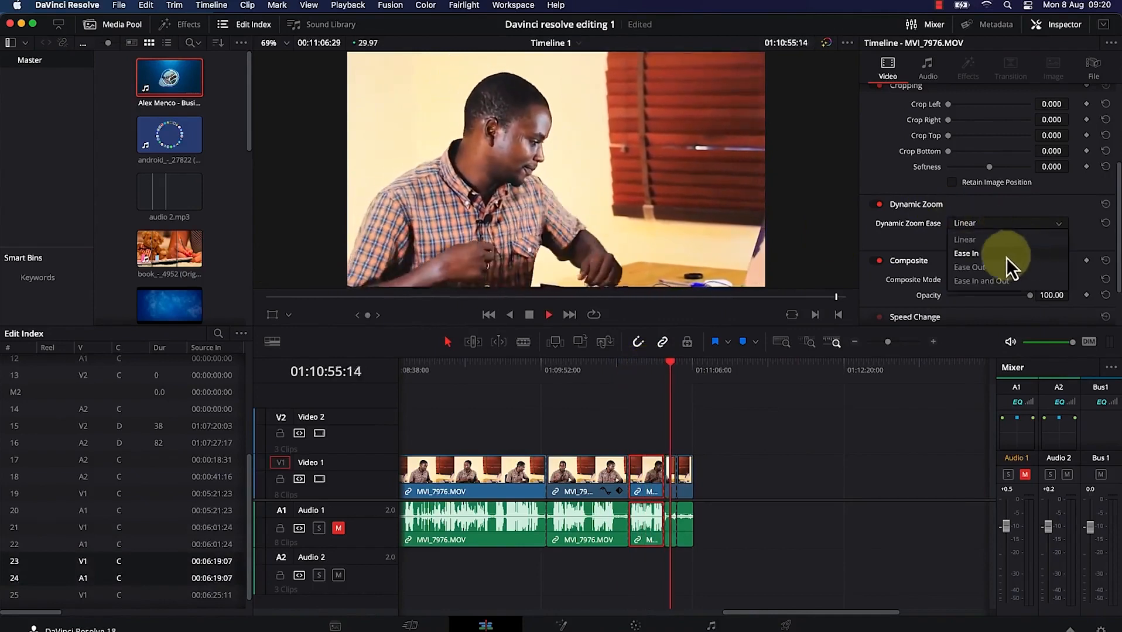
{"action": "left_click", "coordinate": [875, 427]}
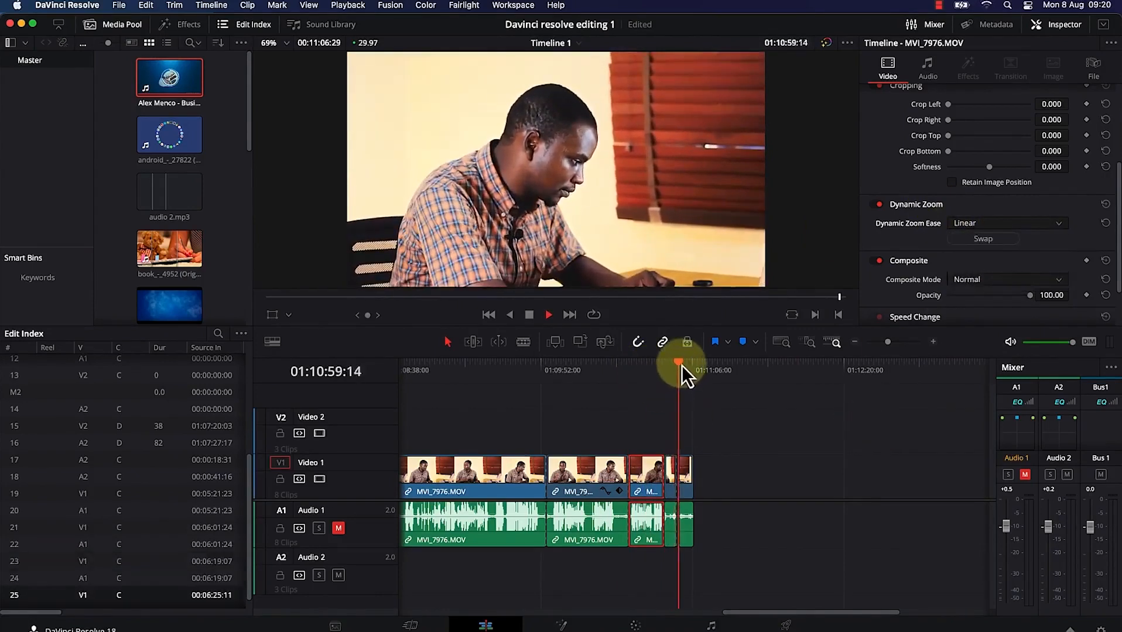
{"action": "left_click_drag", "start_coordinate": [682, 365], "coordinate": [650, 369]}
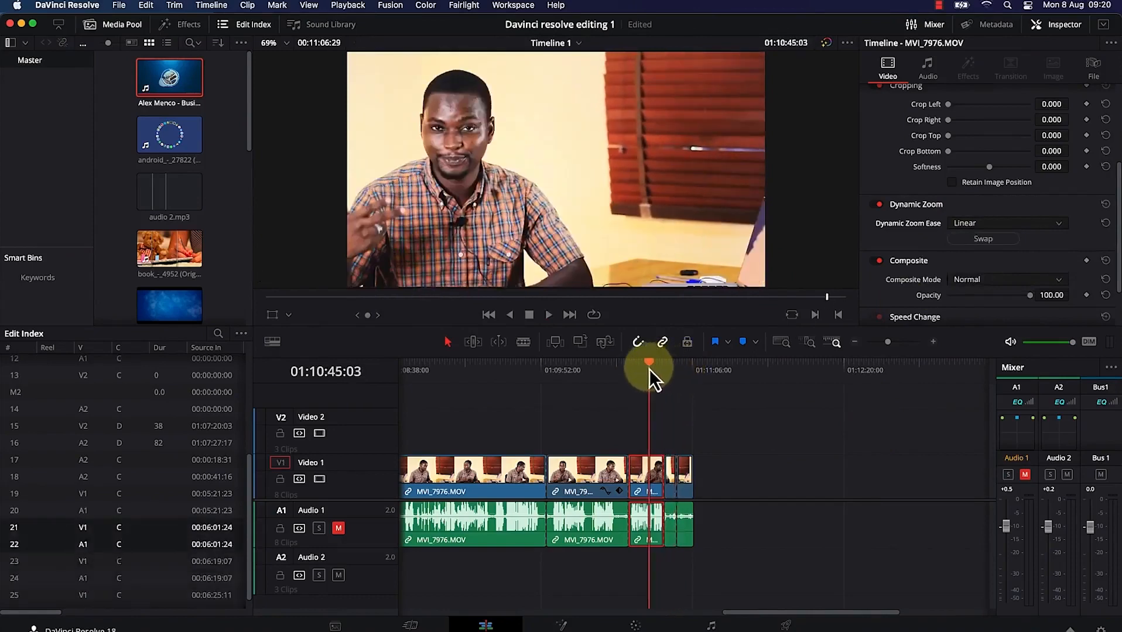
{"action": "key", "text": "space"}
{"action": "key", "text": "space"}
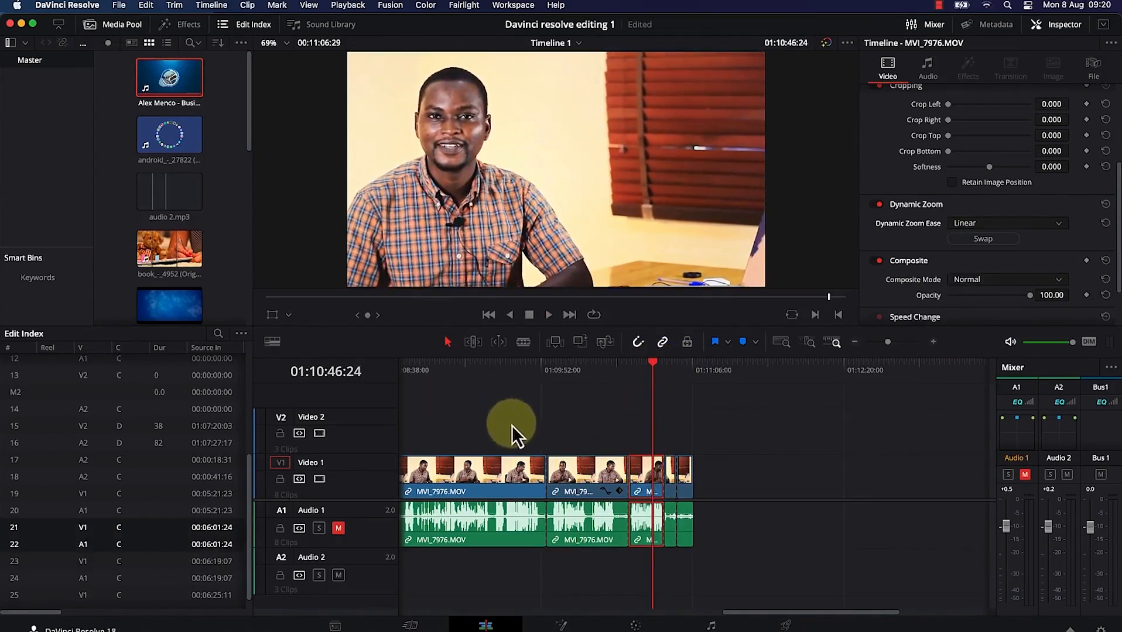
Open the timeline view options and toggle the audio waveforms on the clips, leaving them hidden.
{"action": "left_click", "coordinate": [272, 342]}
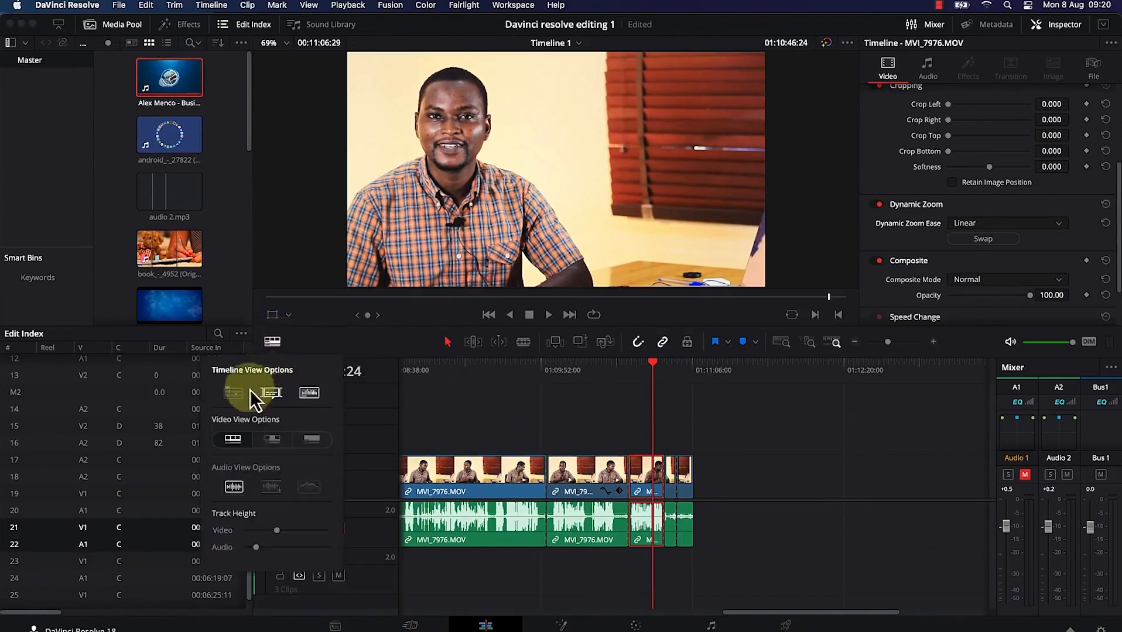
{"action": "left_click", "coordinate": [277, 344]}
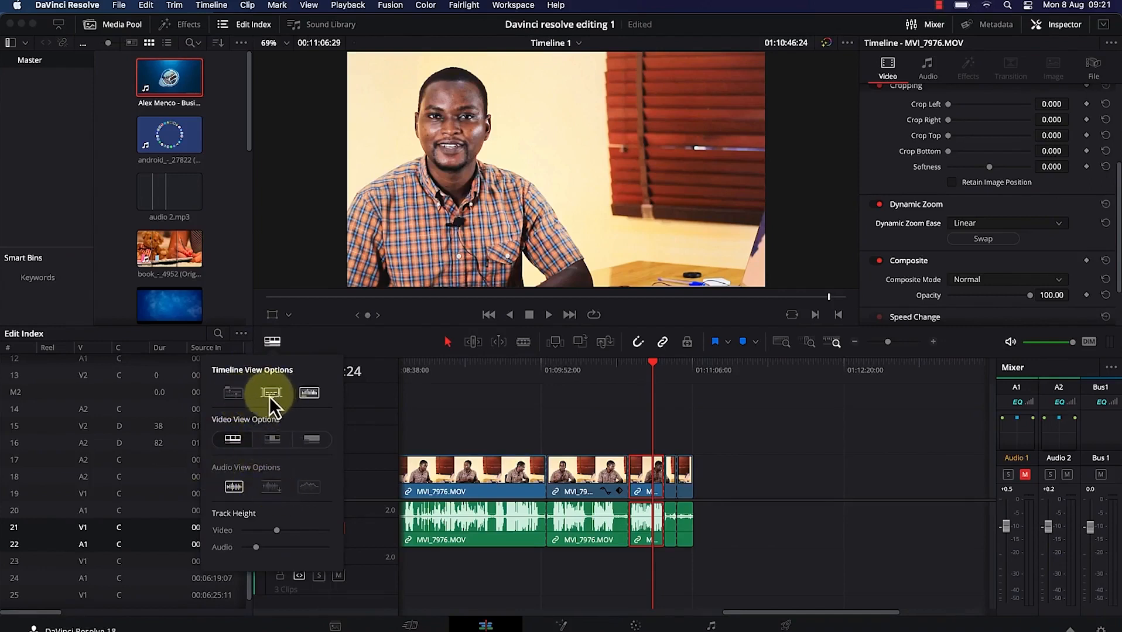
{"action": "left_click", "coordinate": [311, 393]}
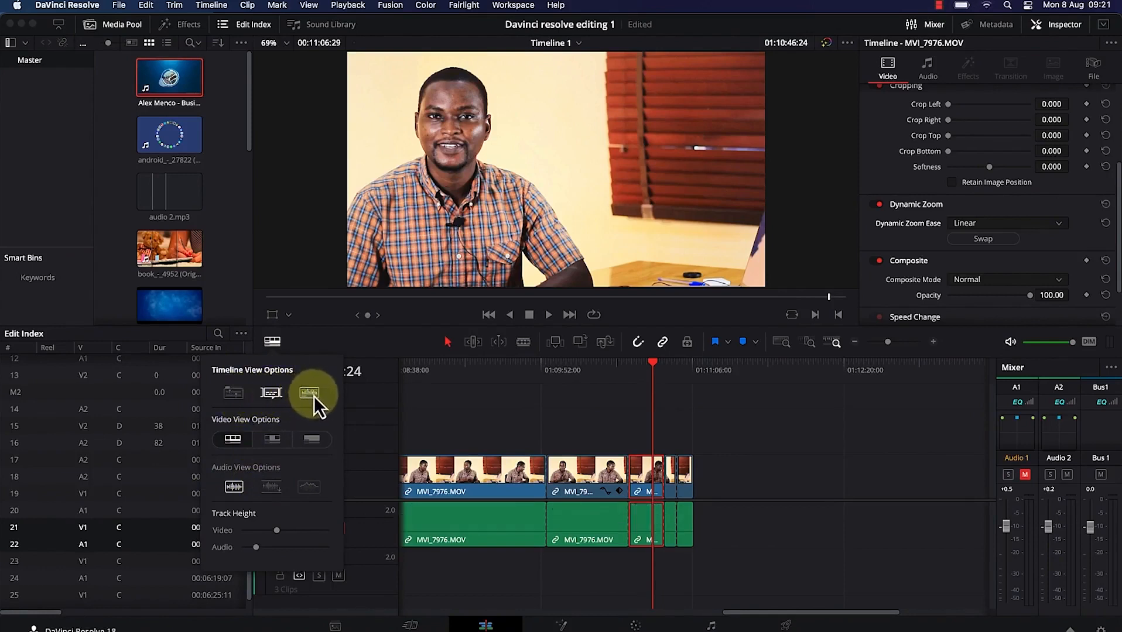
{"action": "left_click", "coordinate": [311, 396]}
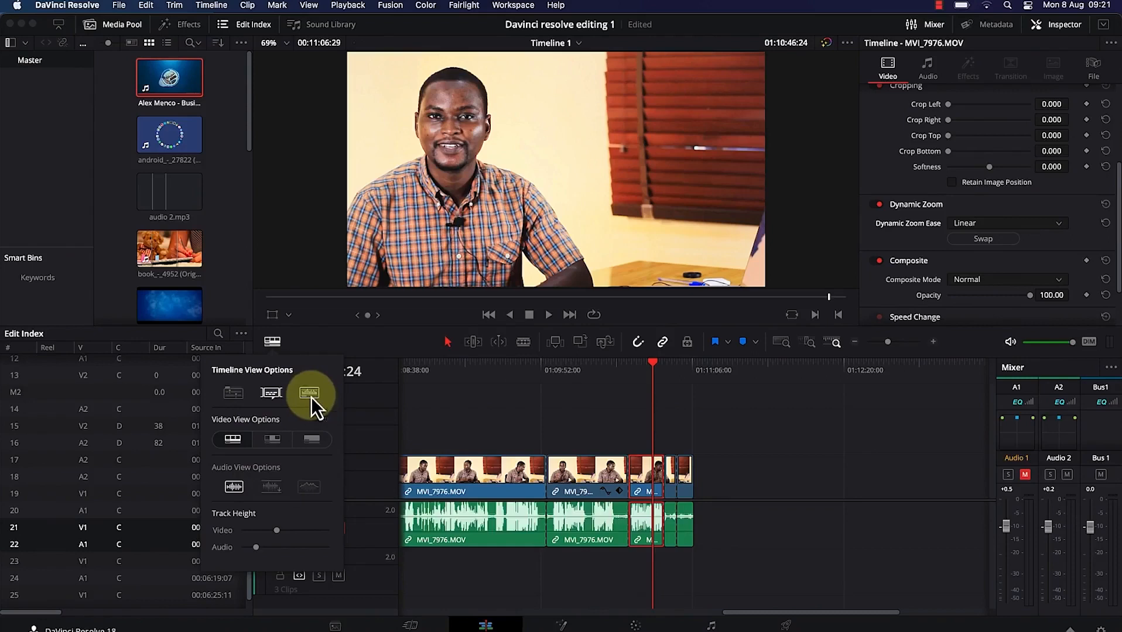
{"action": "left_click", "coordinate": [311, 397]}
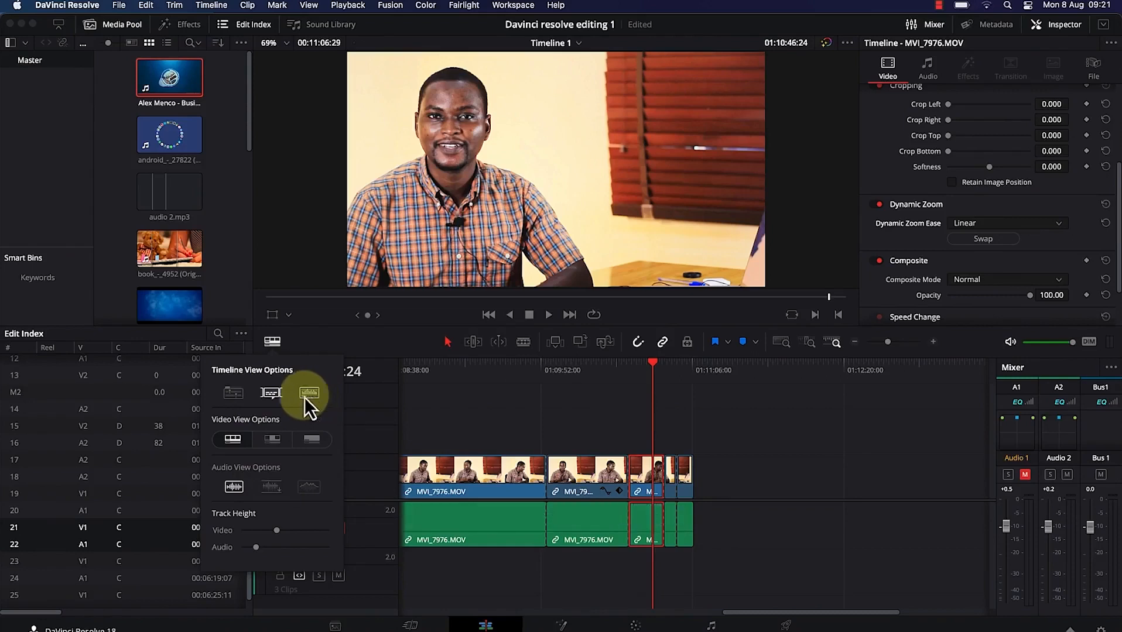
Toggle stacked timelines on and off twice, and show the audio waveforms on the clips again.
{"action": "left_click", "coordinate": [229, 396]}
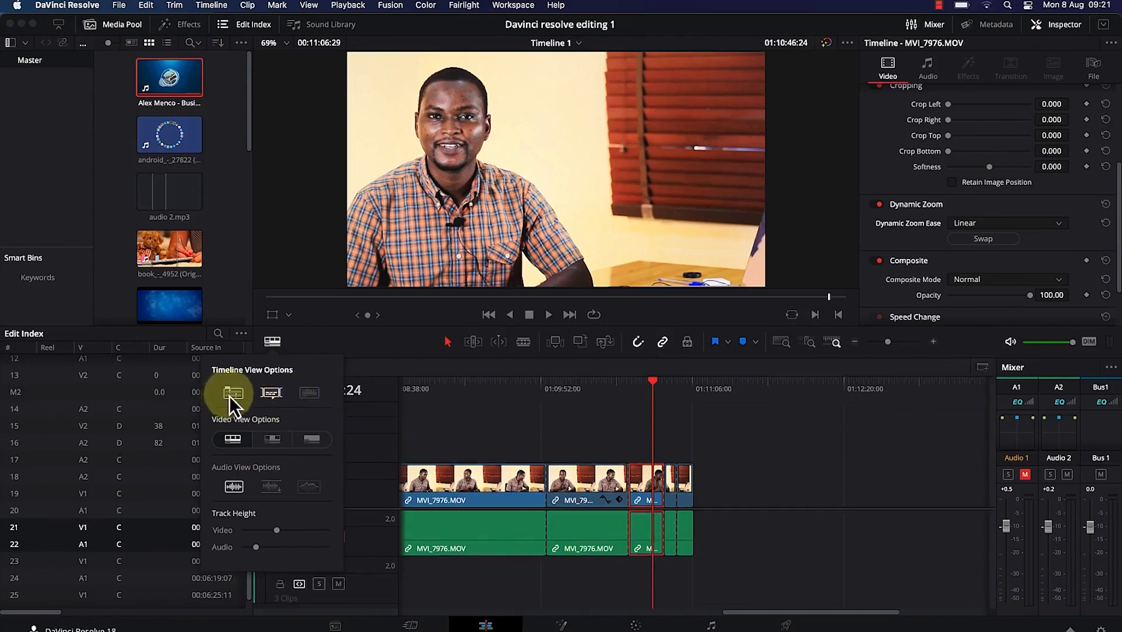
{"action": "left_click", "coordinate": [228, 396]}
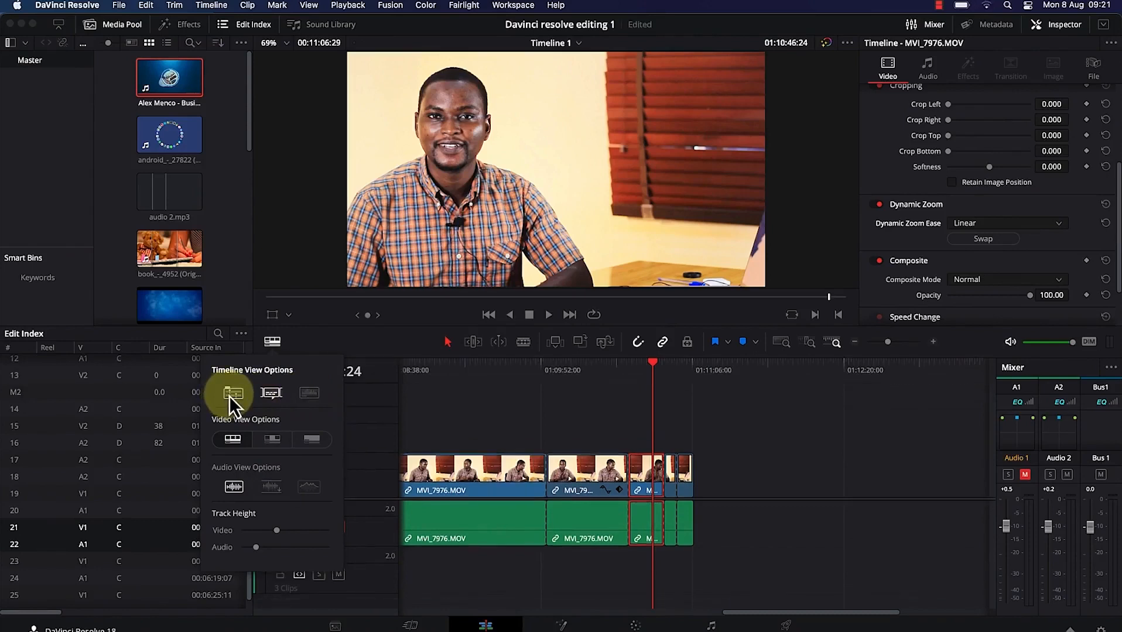
{"action": "left_click", "coordinate": [236, 393]}
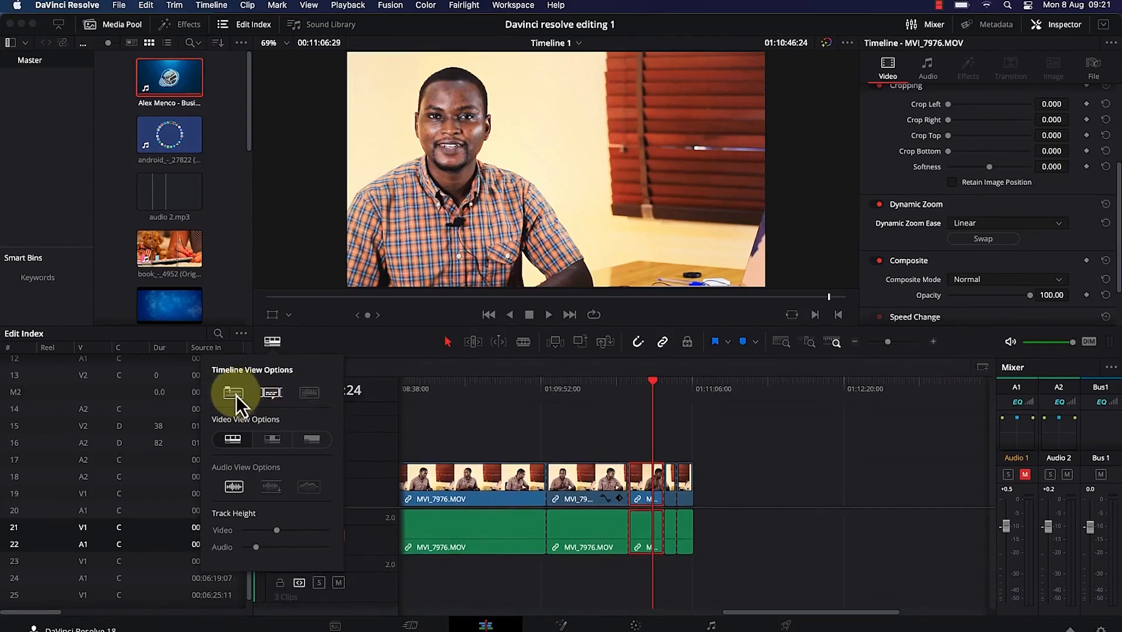
{"action": "left_click", "coordinate": [236, 395]}
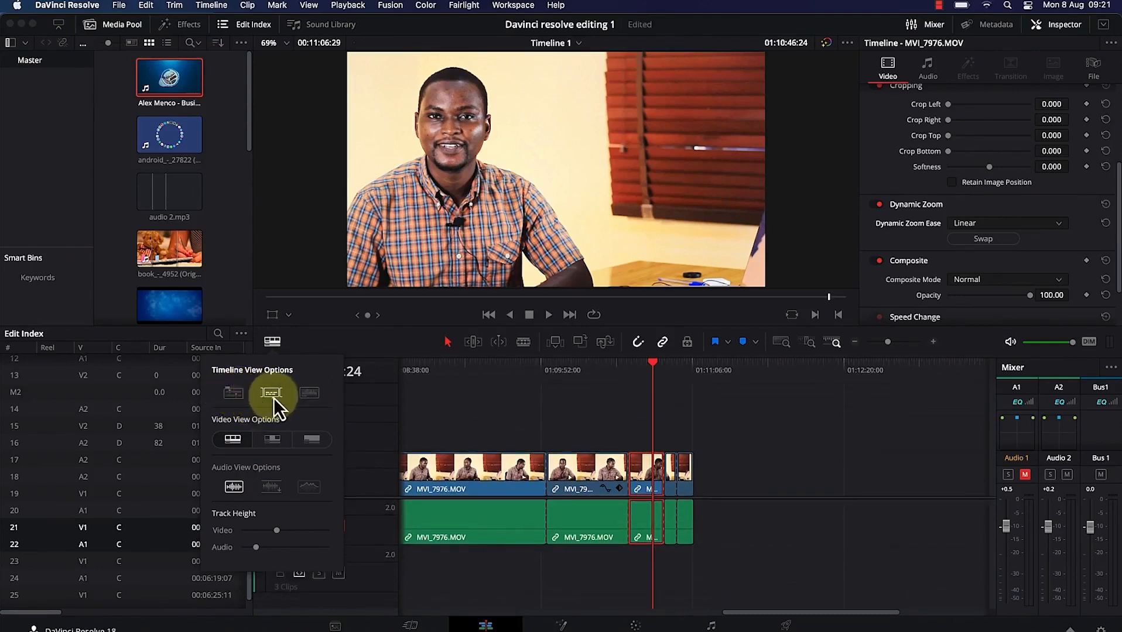
{"action": "left_click", "coordinate": [308, 396]}
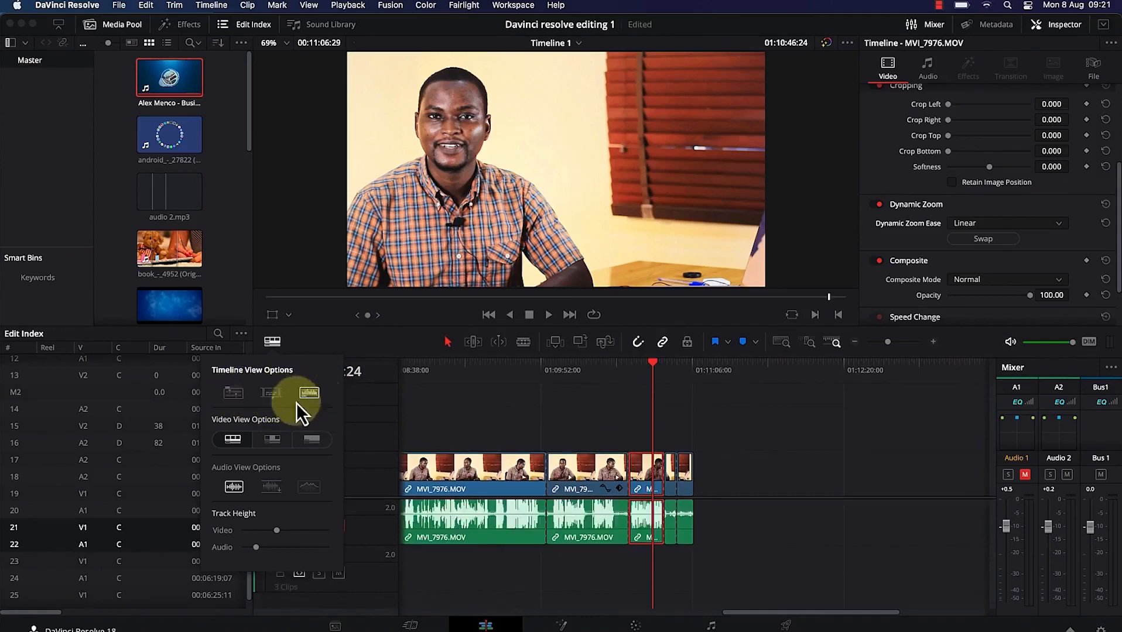
Try the thumbnail and simple video views on the timeline clips, and return to the filmstrip view.
{"action": "left_click", "coordinate": [274, 439]}
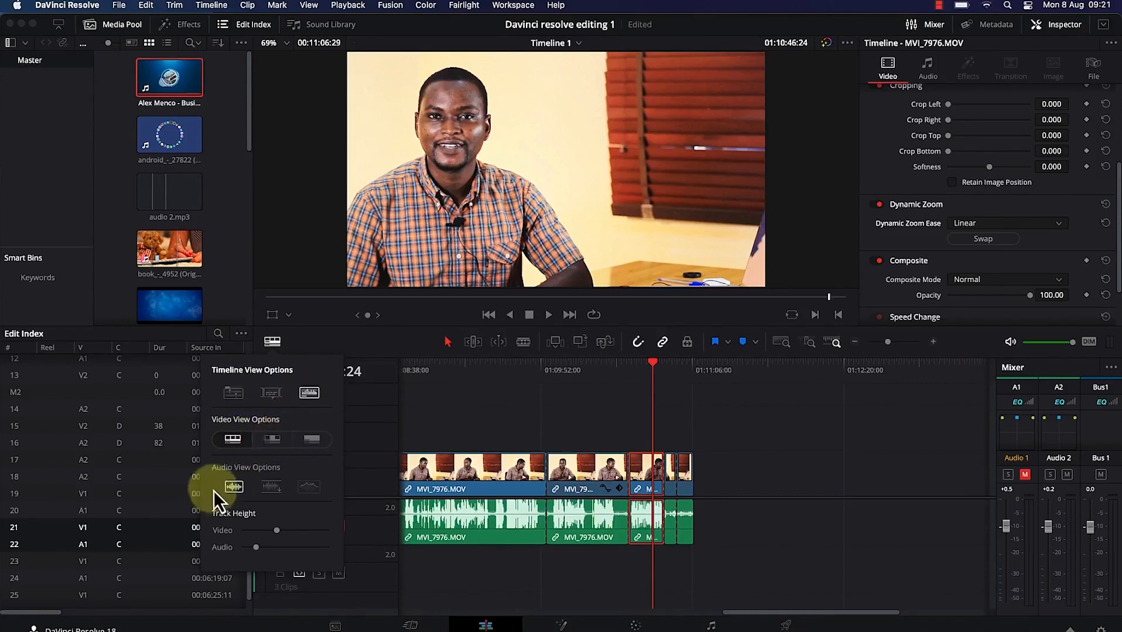
{"action": "left_click", "coordinate": [269, 444]}
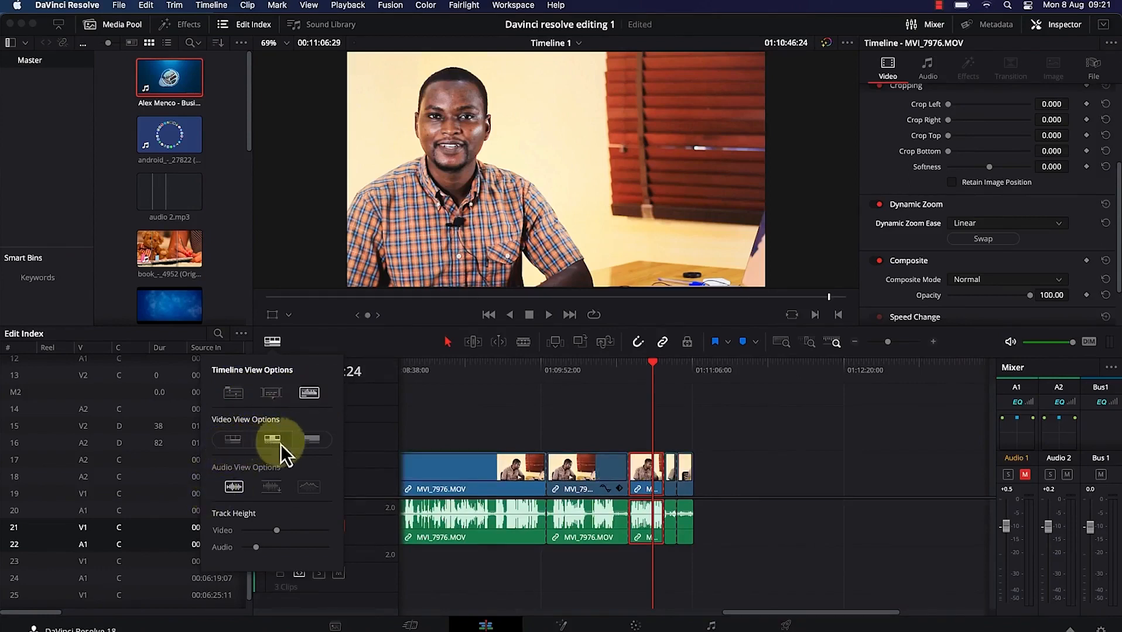
{"action": "left_click", "coordinate": [311, 440]}
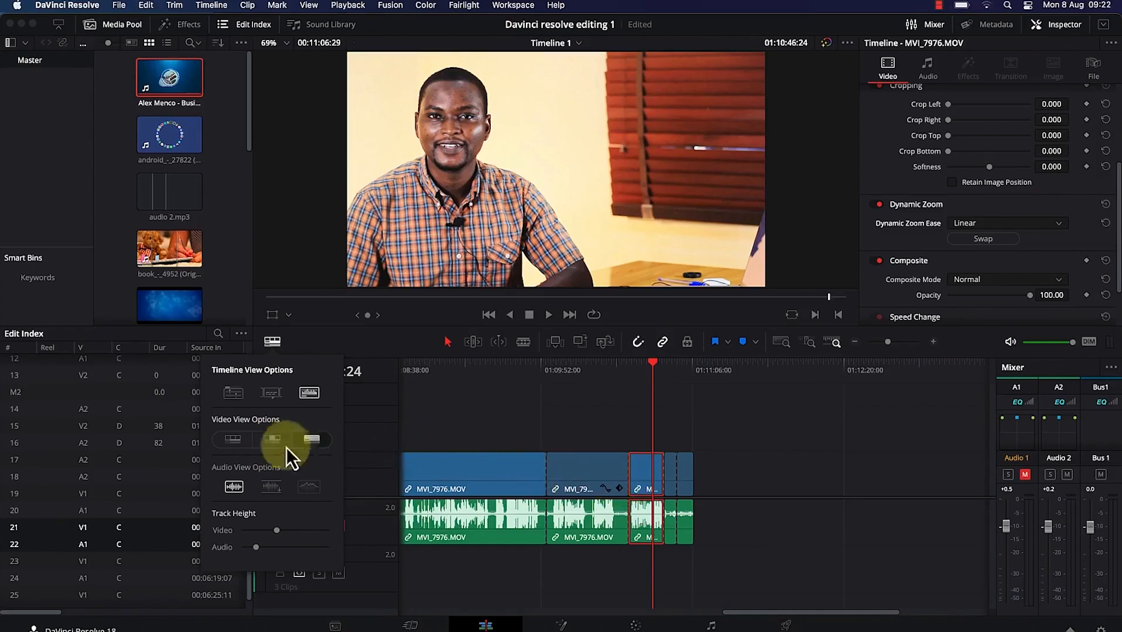
{"action": "left_click", "coordinate": [228, 440]}
{"action": "left_click", "coordinate": [327, 440]}
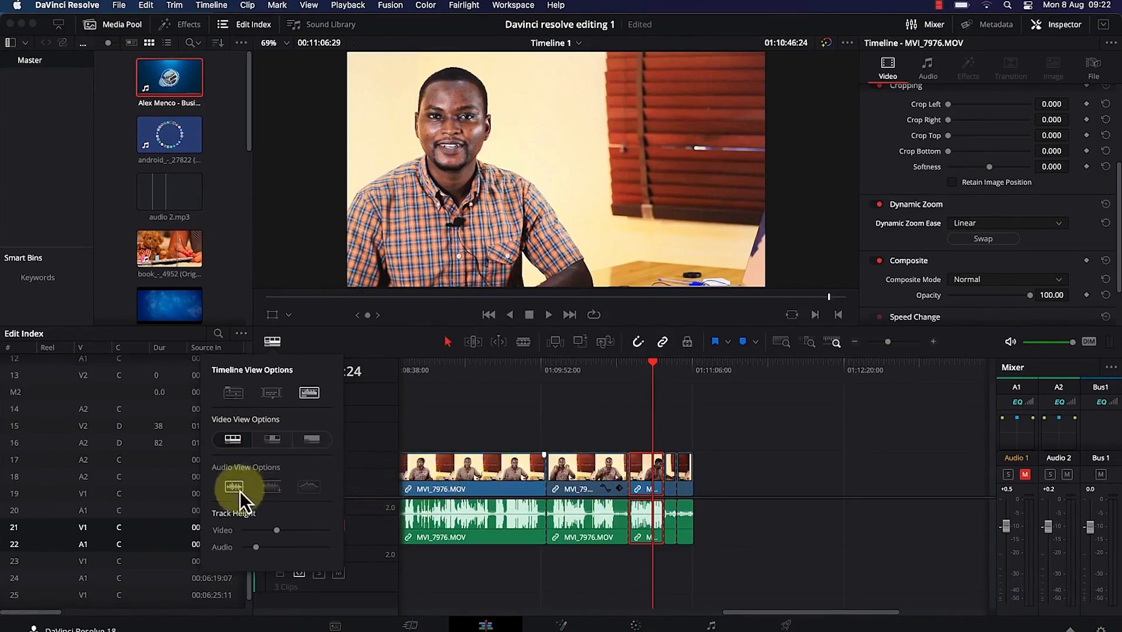
Turn on the full waveform view for the audio clips in the timeline.
{"action": "left_click", "coordinate": [270, 488]}
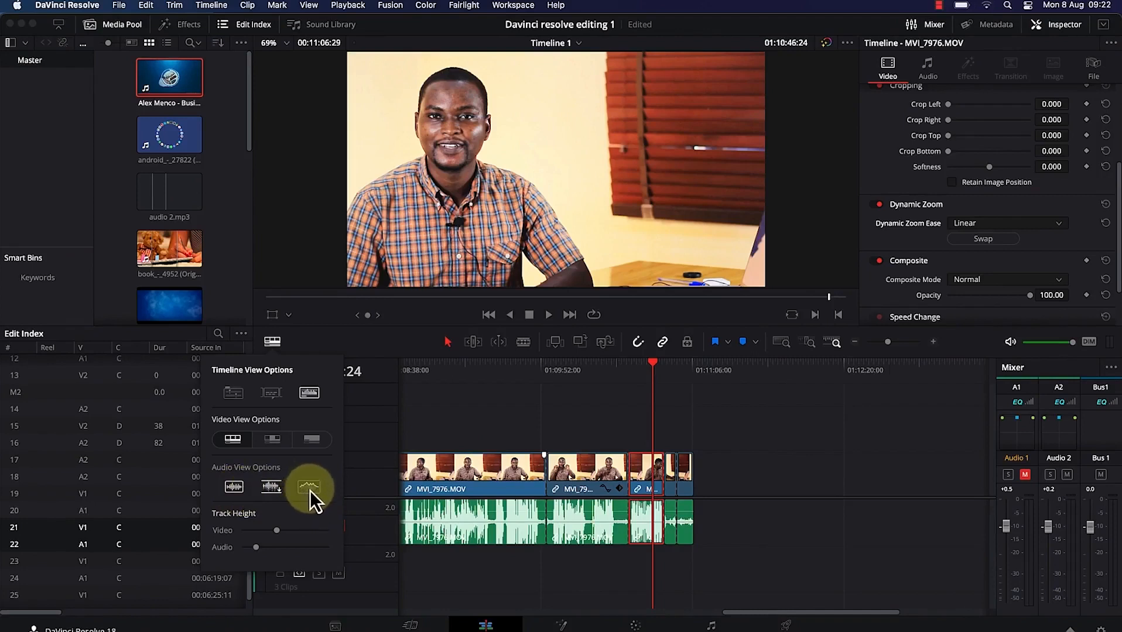
Turn off the full waveform view for the audio clips, make the video tracks taller and fine-tune the audio track height.
{"action": "left_click", "coordinate": [273, 492]}
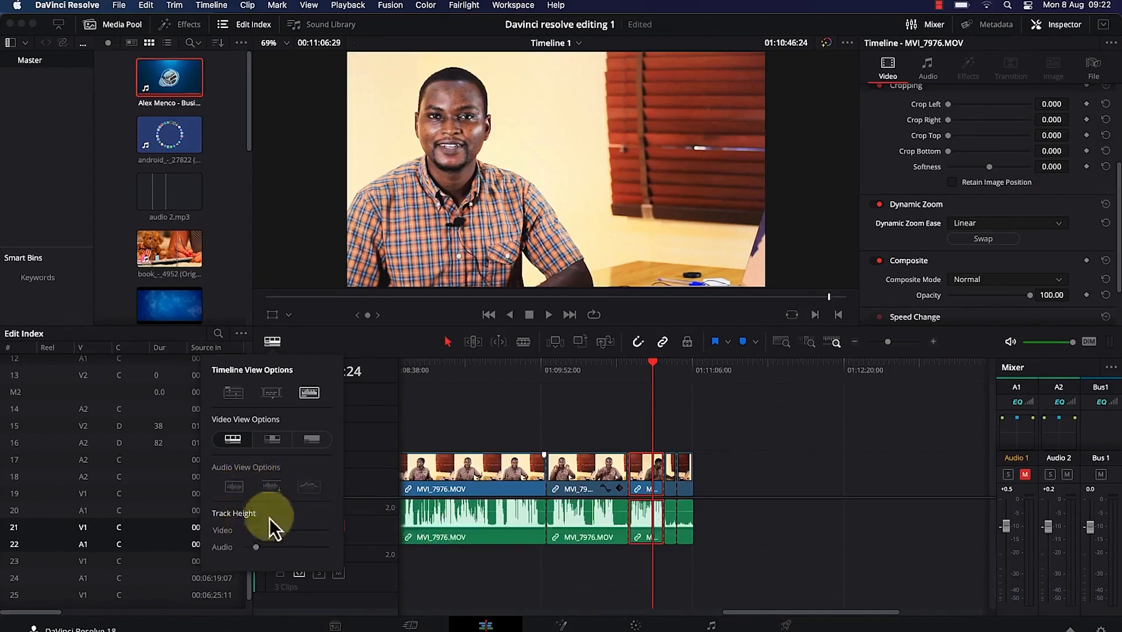
{"action": "left_click_drag", "start_coordinate": [276, 534], "coordinate": [303, 529]}
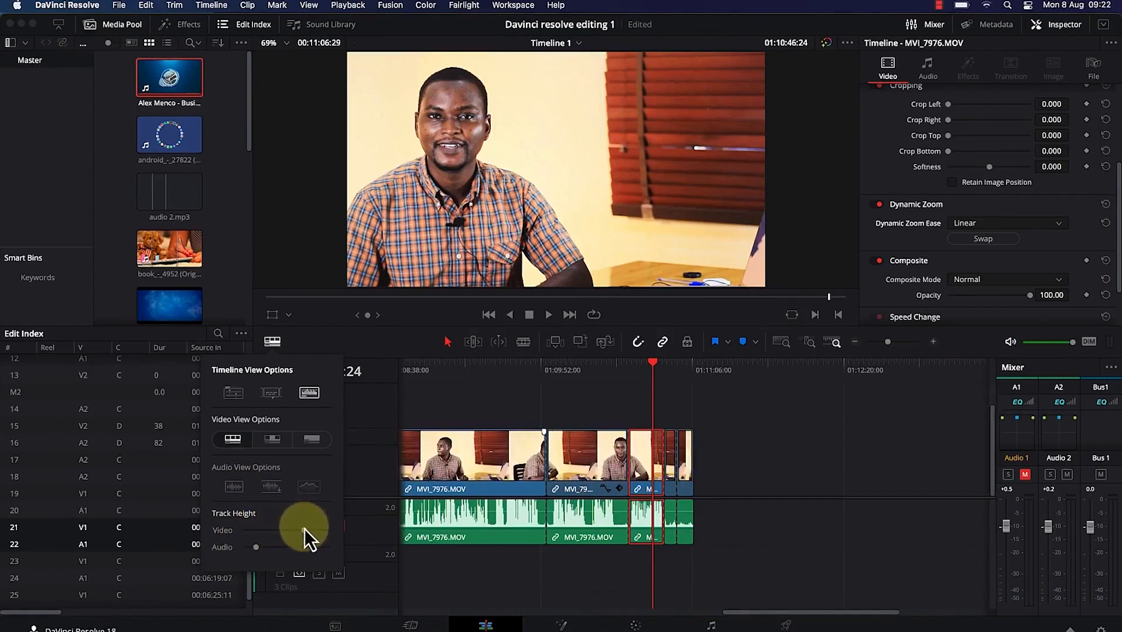
{"action": "left_click_drag", "start_coordinate": [253, 552], "coordinate": [255, 551]}
{"action": "mouse_move", "coordinate": [261, 550]}
{"action": "left_mouse_down"}
{"action": "mouse_move", "coordinate": [280, 554]}
{"action": "mouse_move", "coordinate": [259, 550]}
{"action": "left_mouse_up"}
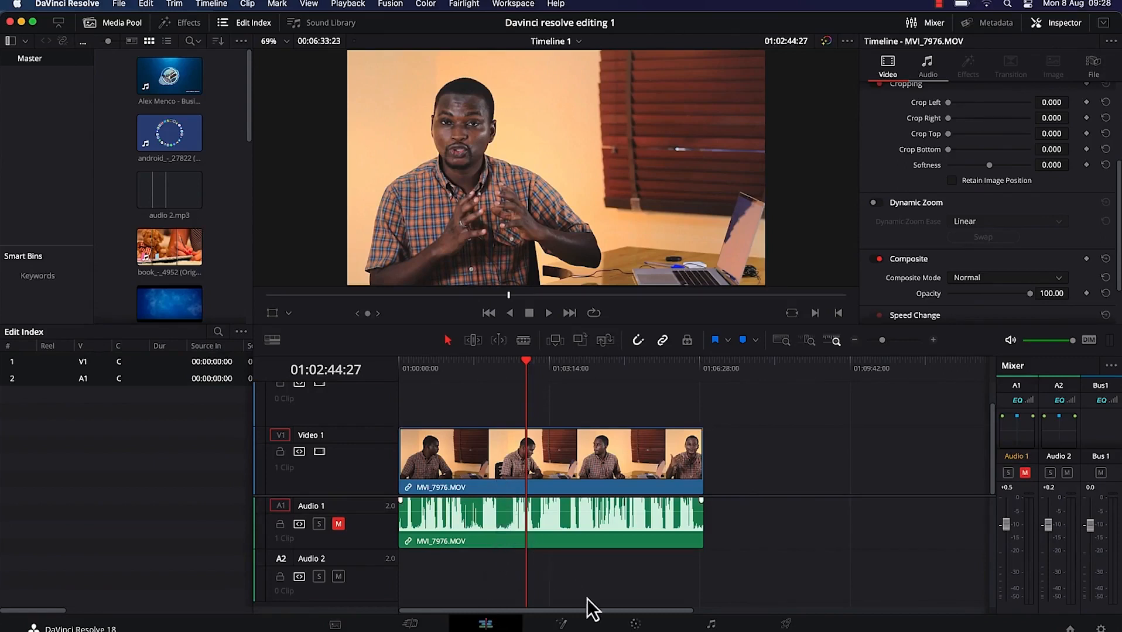
Open the Color page, try shifting the clip's Lift color balance toward blue, and reset it to neutral.
{"action": "left_click", "coordinate": [635, 625]}
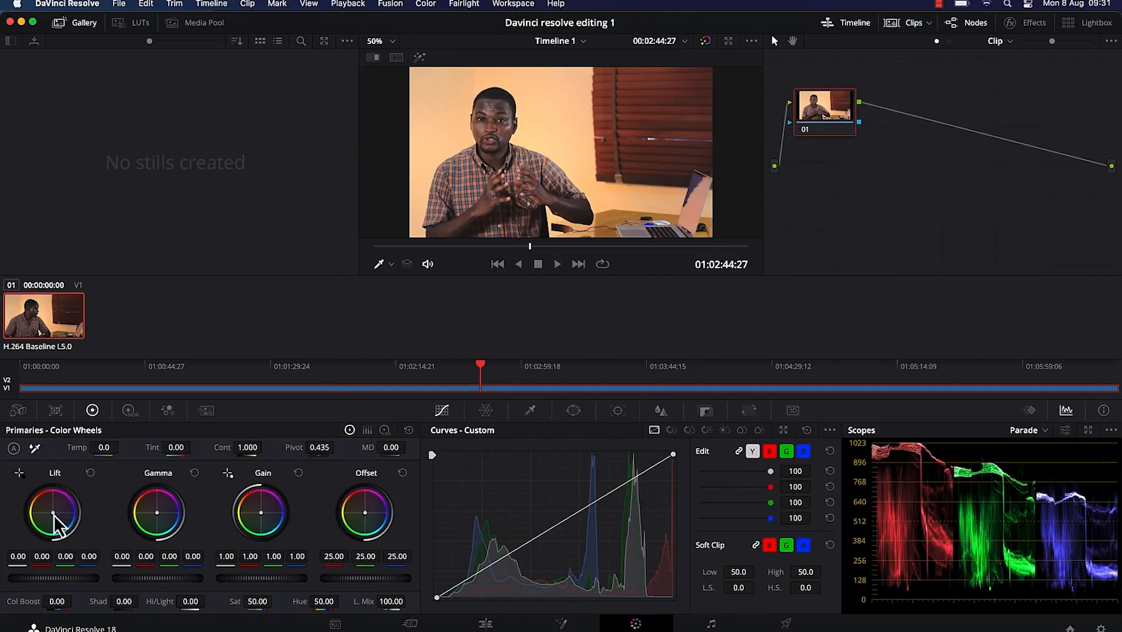
{"action": "left_click_drag", "start_coordinate": [53, 516], "coordinate": [61, 515]}
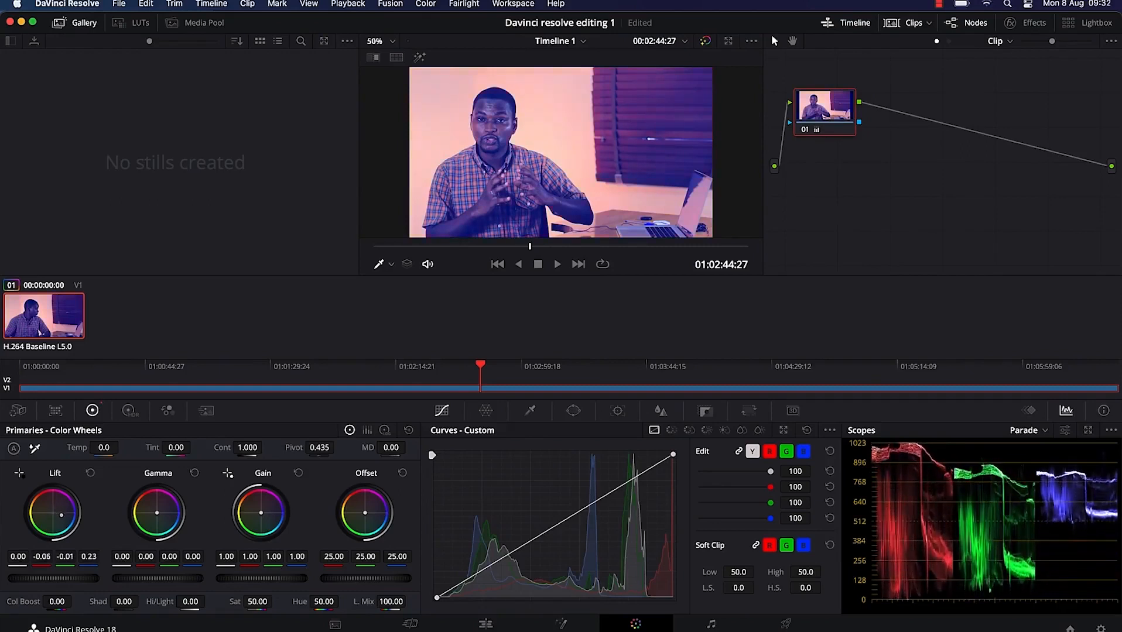
{"action": "double_click", "coordinate": [60, 511]}
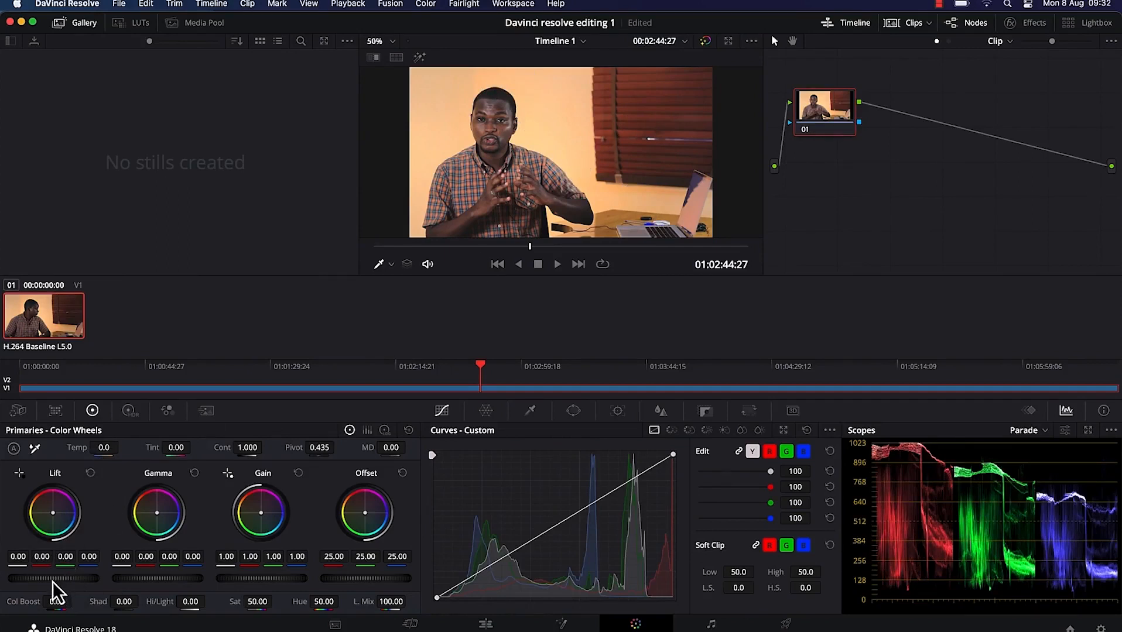
Darken the clip's shadows by adjusting the Lift master level to -0.04 on all channels.
{"action": "left_click_drag", "start_coordinate": [54, 578], "coordinate": [38, 579]}
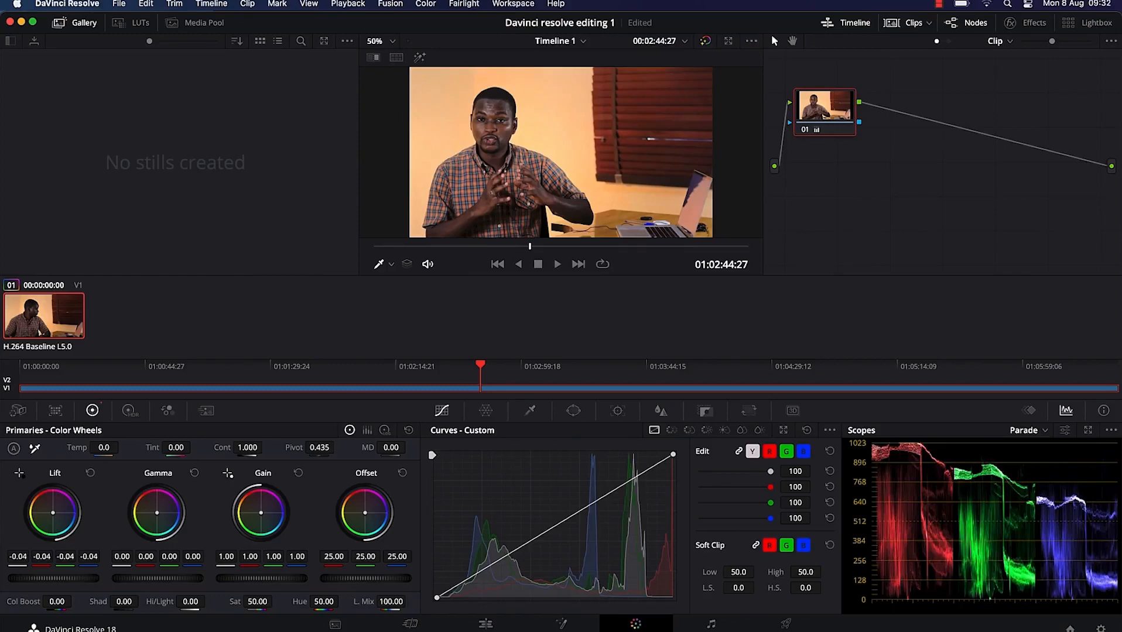
{"action": "left_click_drag", "start_coordinate": [38, 578], "coordinate": [44, 579]}
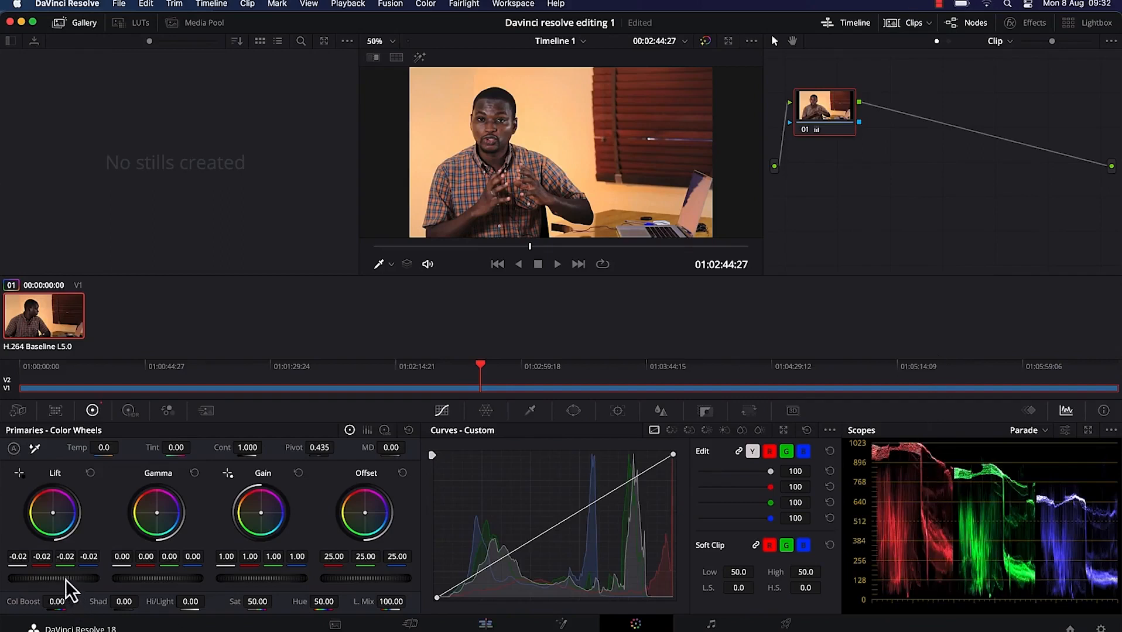
{"action": "mouse_move", "coordinate": [54, 579]}
{"action": "left_mouse_down"}
{"action": "mouse_move", "coordinate": [36, 578]}
{"action": "mouse_move", "coordinate": [65, 579]}
{"action": "left_mouse_up"}
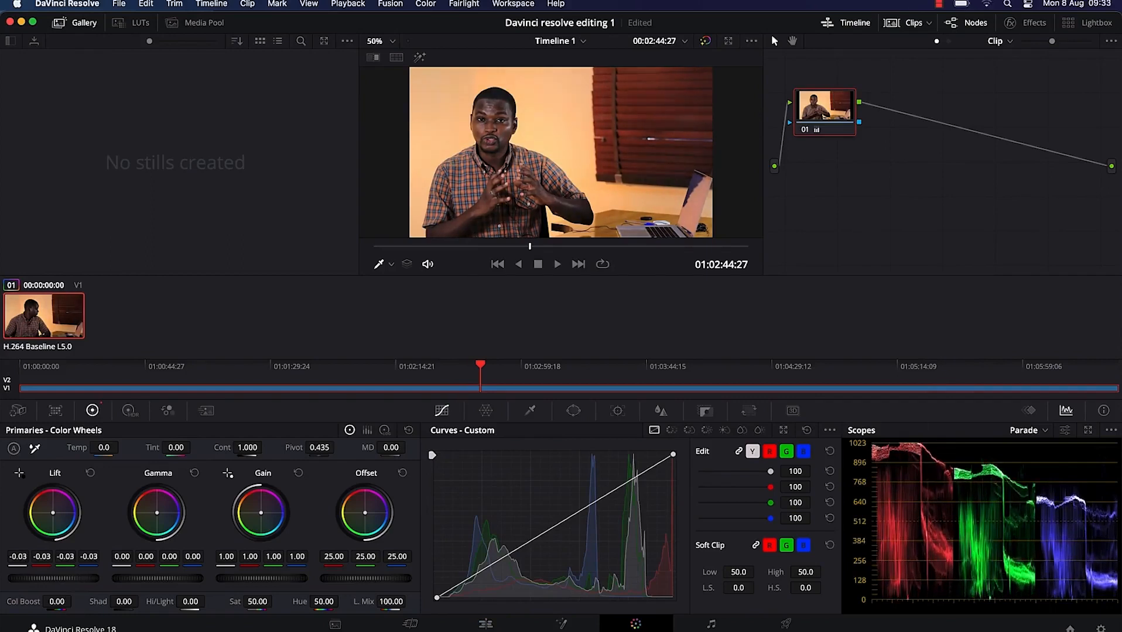
{"action": "left_click_drag", "start_coordinate": [54, 578], "coordinate": [50, 578]}
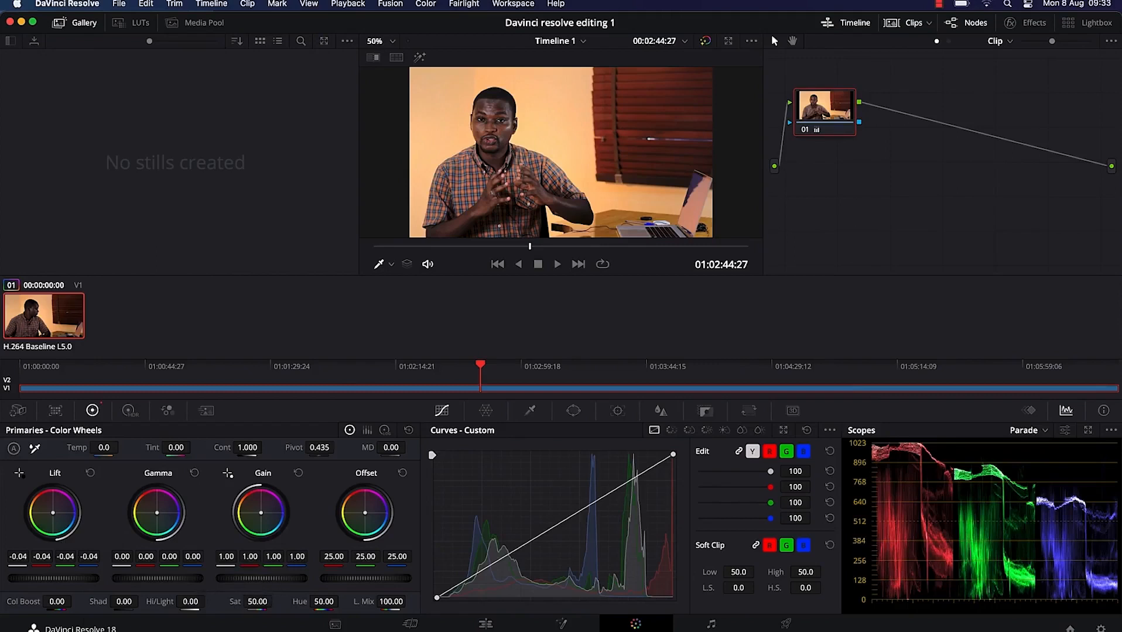
Raise the clip's master Gain to 1.09, trying a brighter 1.49 along the way, and lower the saturation to 44.40.
{"action": "mouse_move", "coordinate": [262, 579]}
{"action": "left_mouse_down"}
{"action": "mouse_move", "coordinate": [300, 578]}
{"action": "mouse_move", "coordinate": [256, 580]}
{"action": "left_mouse_up"}
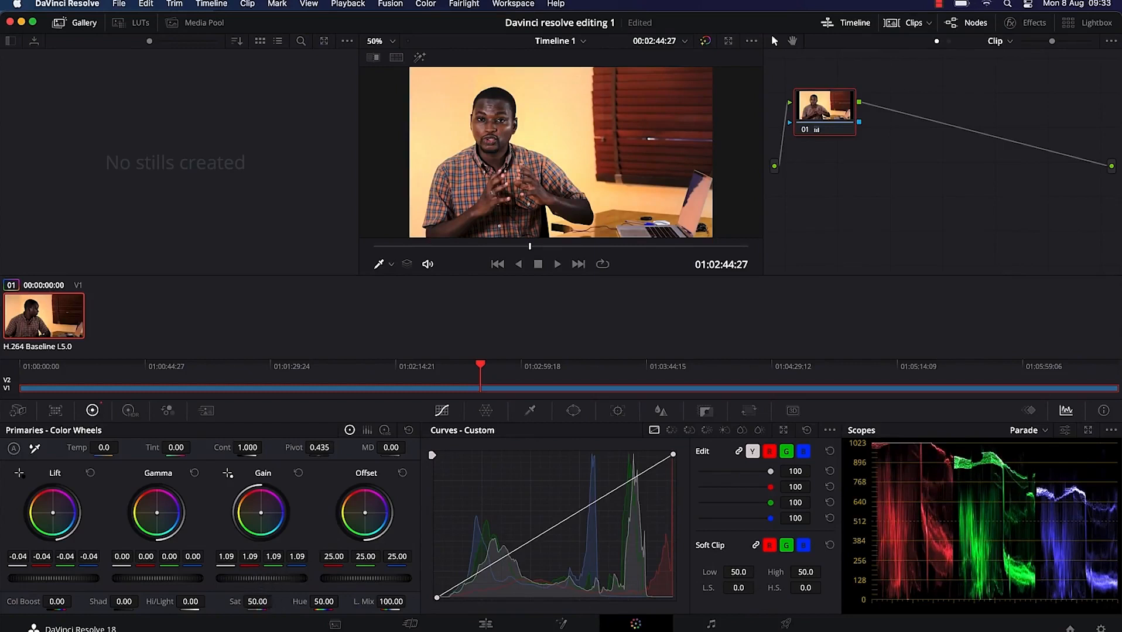
{"action": "left_click_drag", "start_coordinate": [261, 578], "coordinate": [312, 578]}
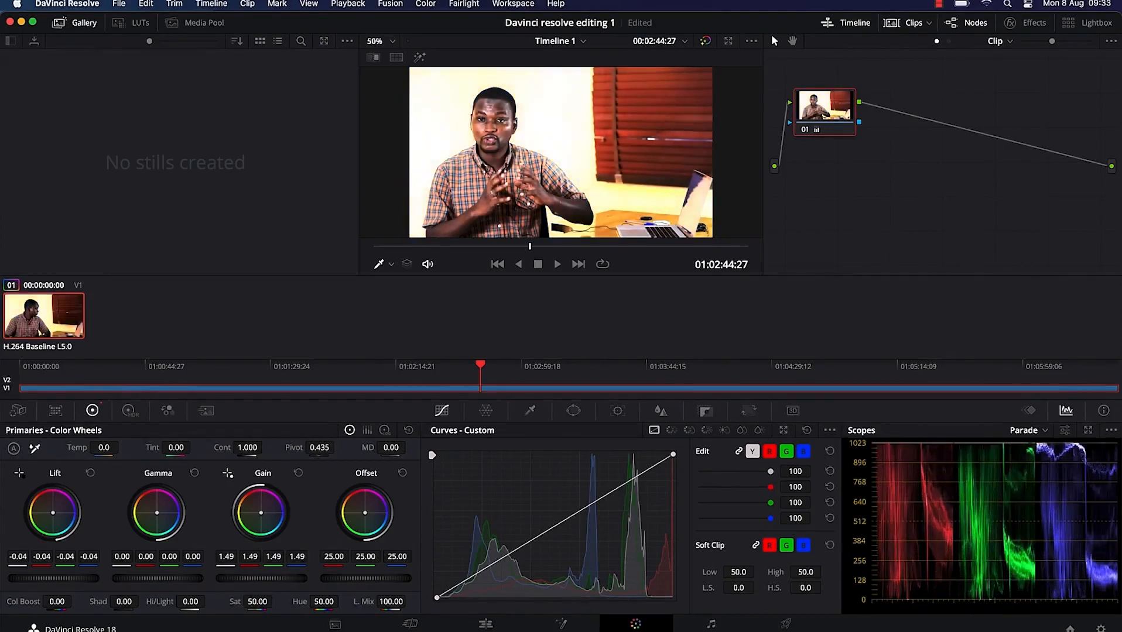
{"action": "left_click_drag", "start_coordinate": [311, 578], "coordinate": [263, 579]}
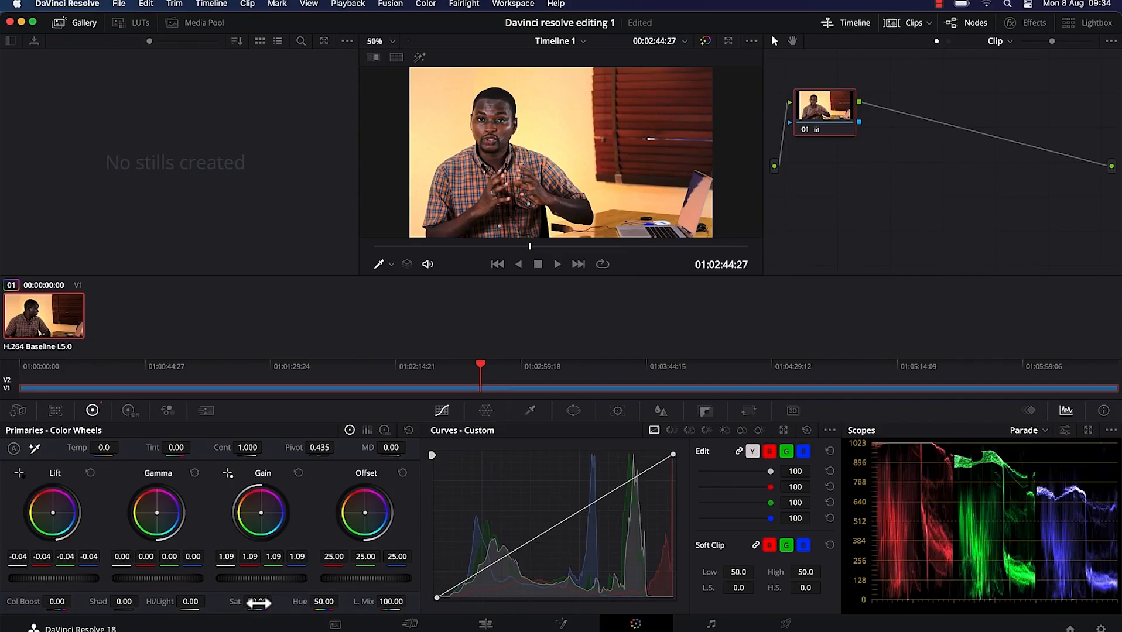
{"action": "mouse_move", "coordinate": [258, 603]}
{"action": "left_mouse_down"}
{"action": "mouse_move", "coordinate": [214, 603]}
{"action": "mouse_move", "coordinate": [277, 602]}
{"action": "mouse_move", "coordinate": [258, 602]}
{"action": "left_mouse_up"}
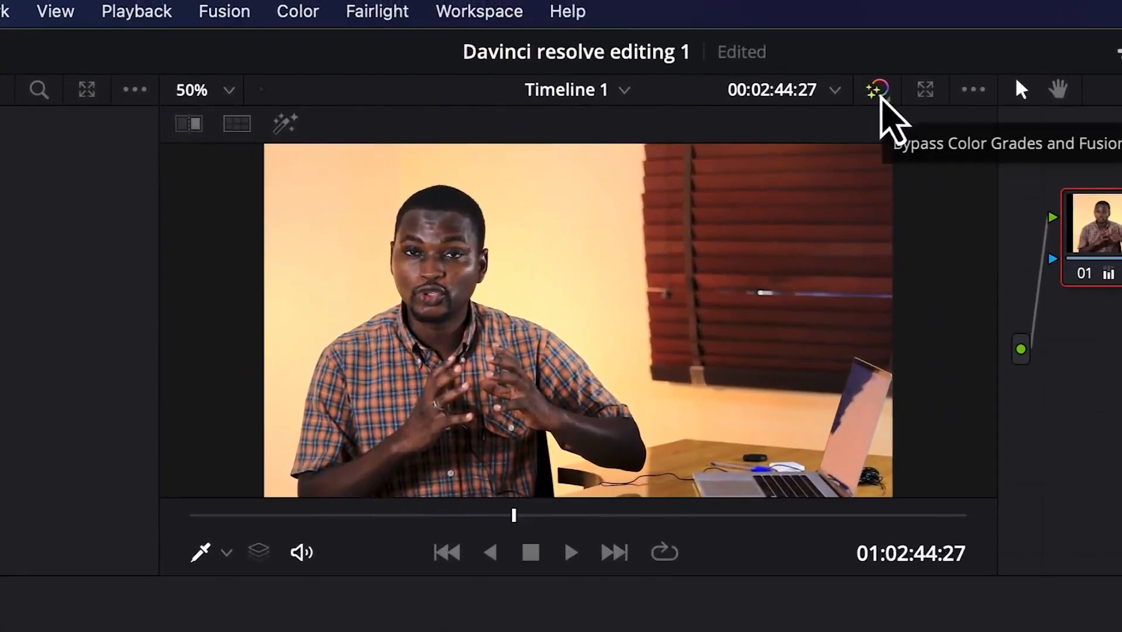
Compare the clip before and after the wheel corrections by bypassing the color grade twice and re-enabling it.
{"action": "left_click", "coordinate": [878, 90]}
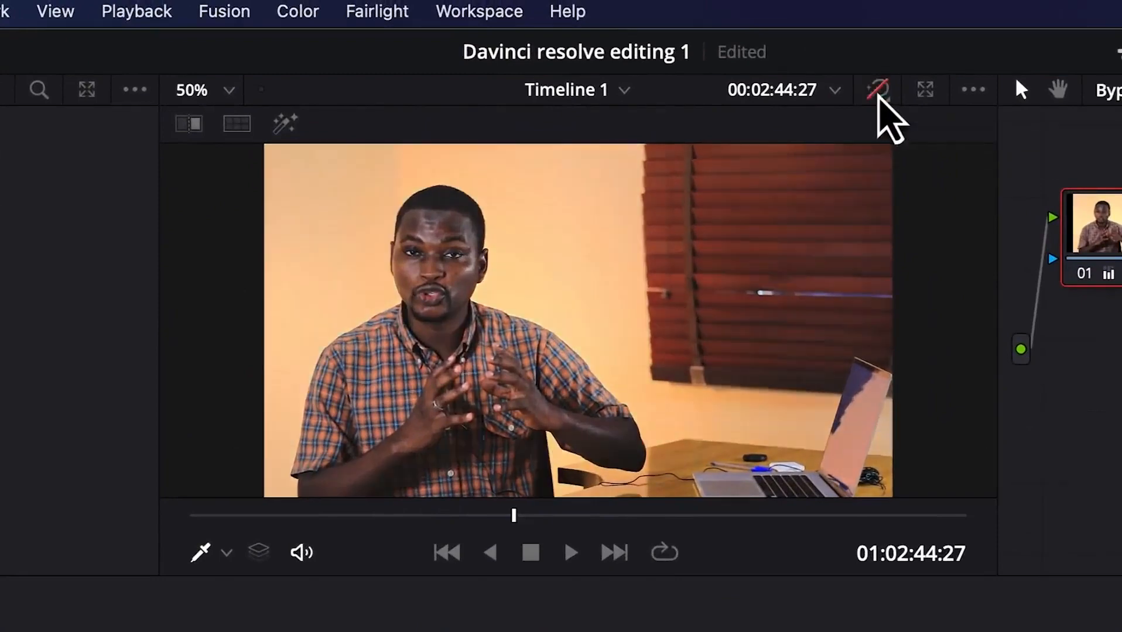
{"action": "left_click", "coordinate": [879, 92]}
{"action": "left_click", "coordinate": [878, 91]}
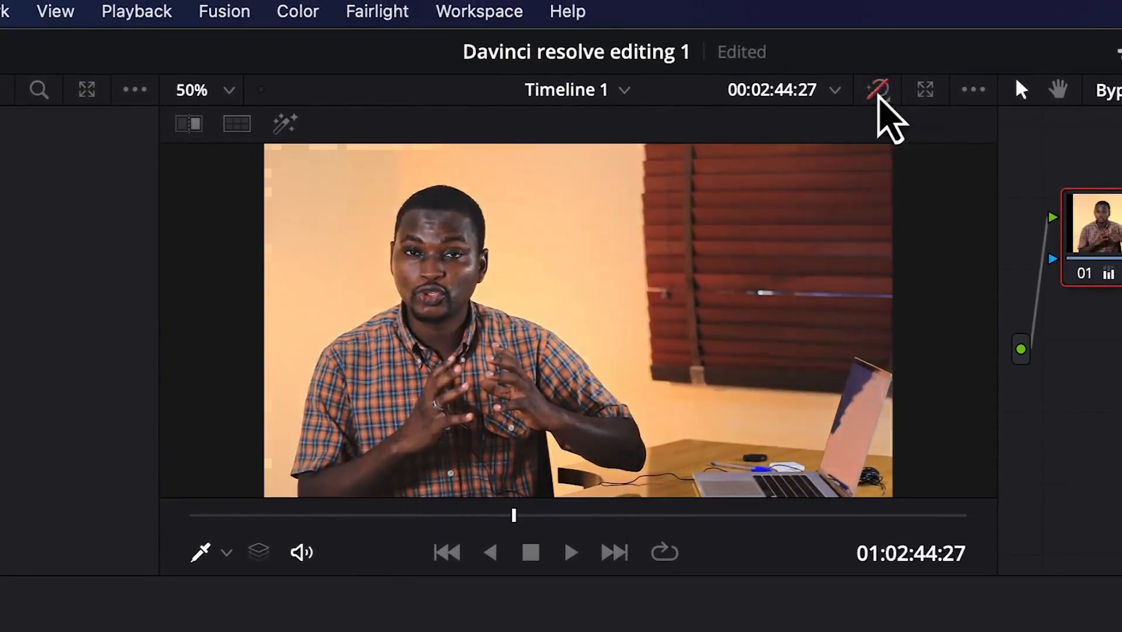
{"action": "left_click", "coordinate": [878, 92]}
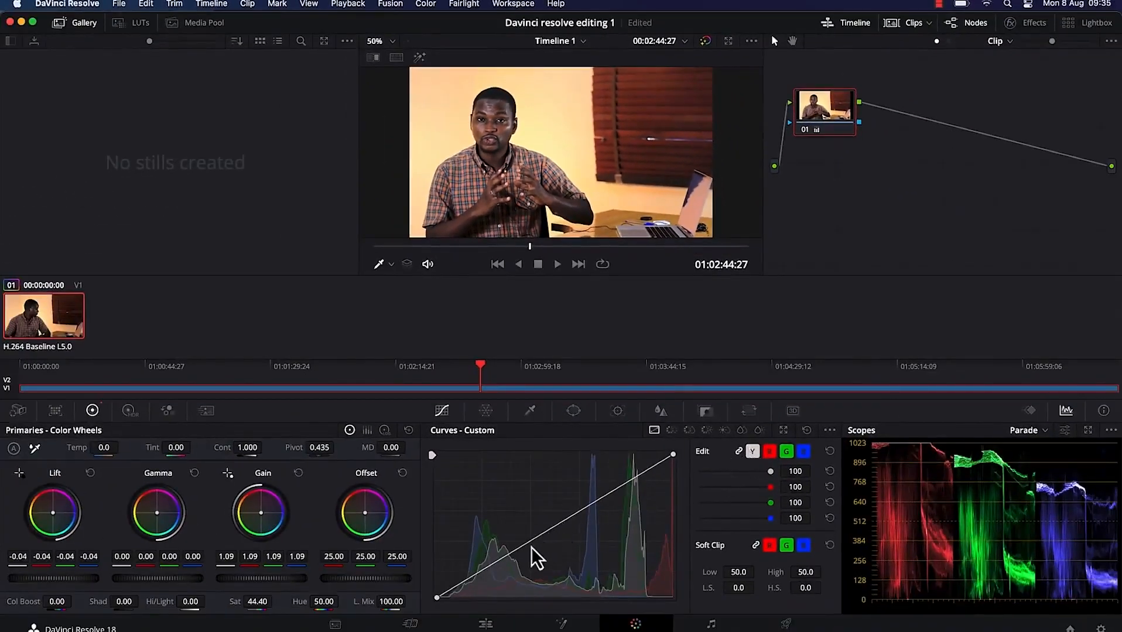
Add a highlight and a shadow point to the custom curve, raising the highlights and slightly lowering the shadows for more contrast.
{"action": "left_click", "coordinate": [635, 480]}
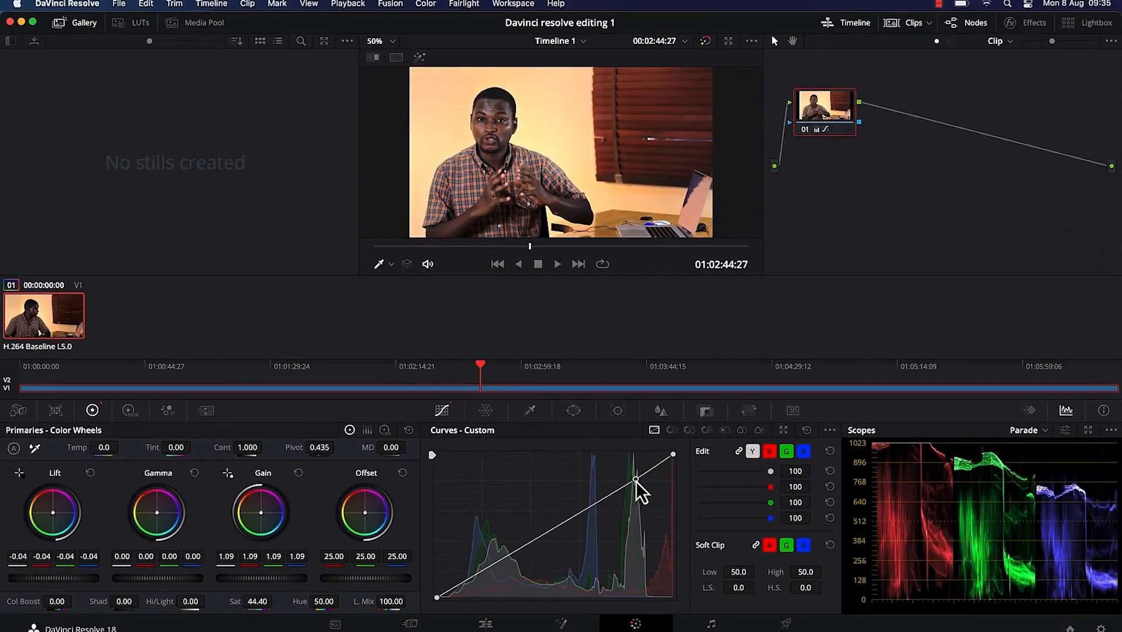
{"action": "left_click", "coordinate": [498, 563]}
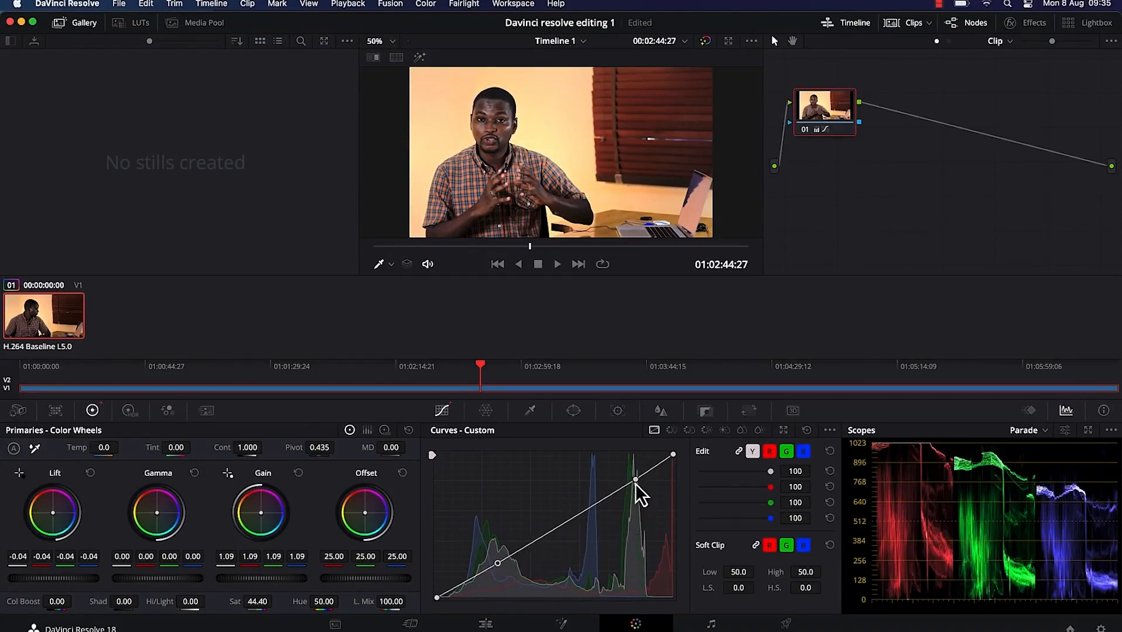
{"action": "left_click_drag", "start_coordinate": [635, 480], "coordinate": [625, 474]}
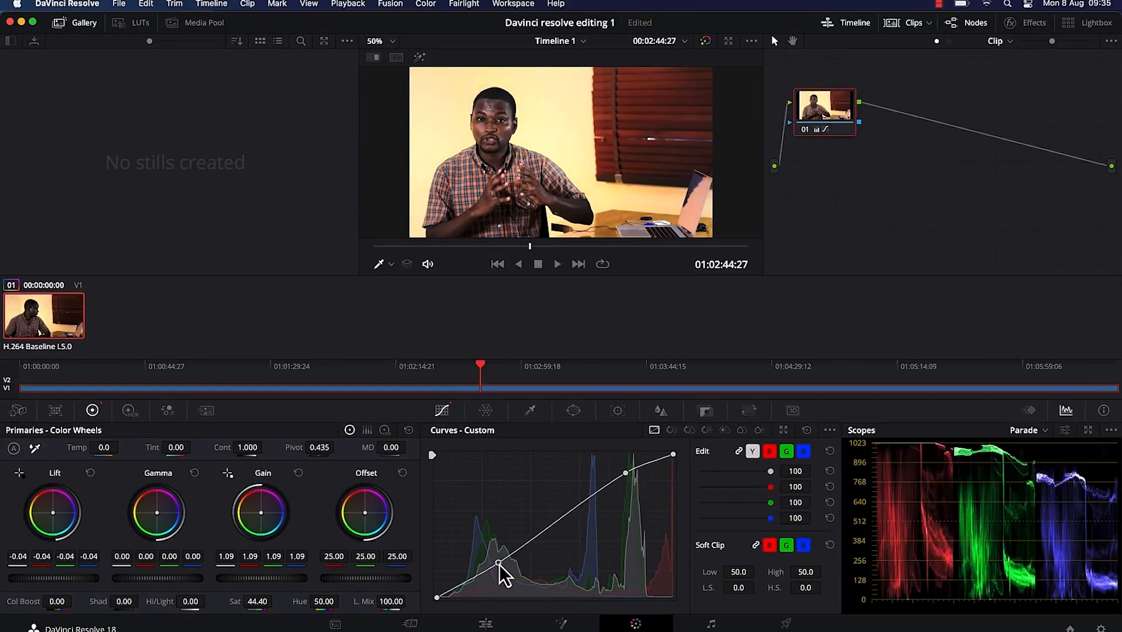
{"action": "left_click_drag", "start_coordinate": [498, 565], "coordinate": [499, 566]}
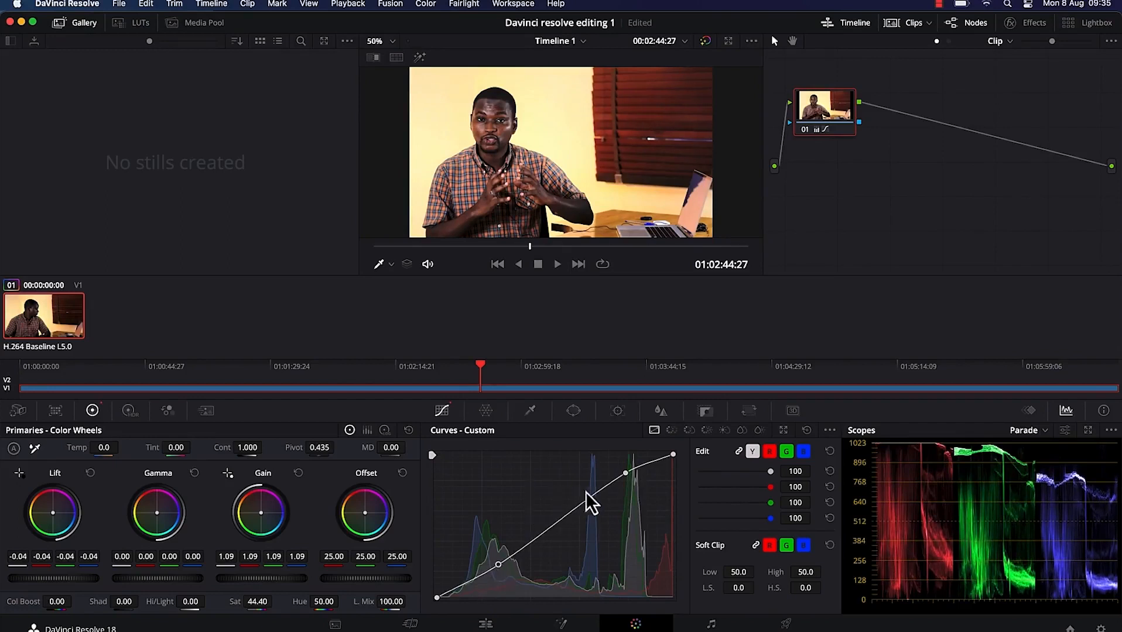
{"action": "left_click_drag", "start_coordinate": [626, 473], "coordinate": [623, 474]}
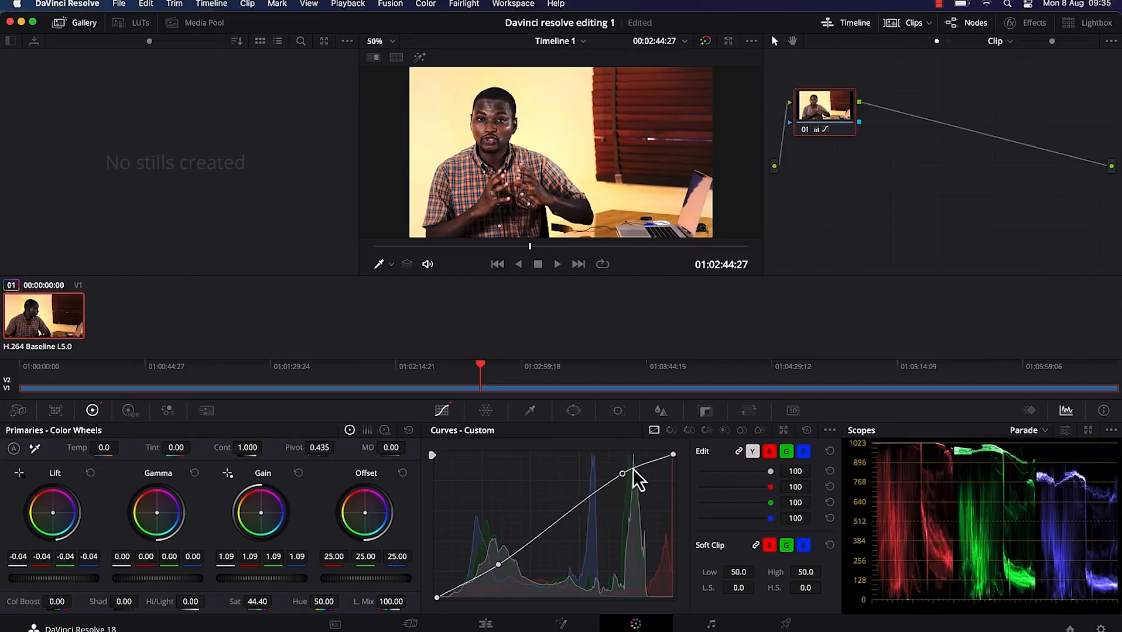
{"action": "left_click_drag", "start_coordinate": [624, 475], "coordinate": [624, 478]}
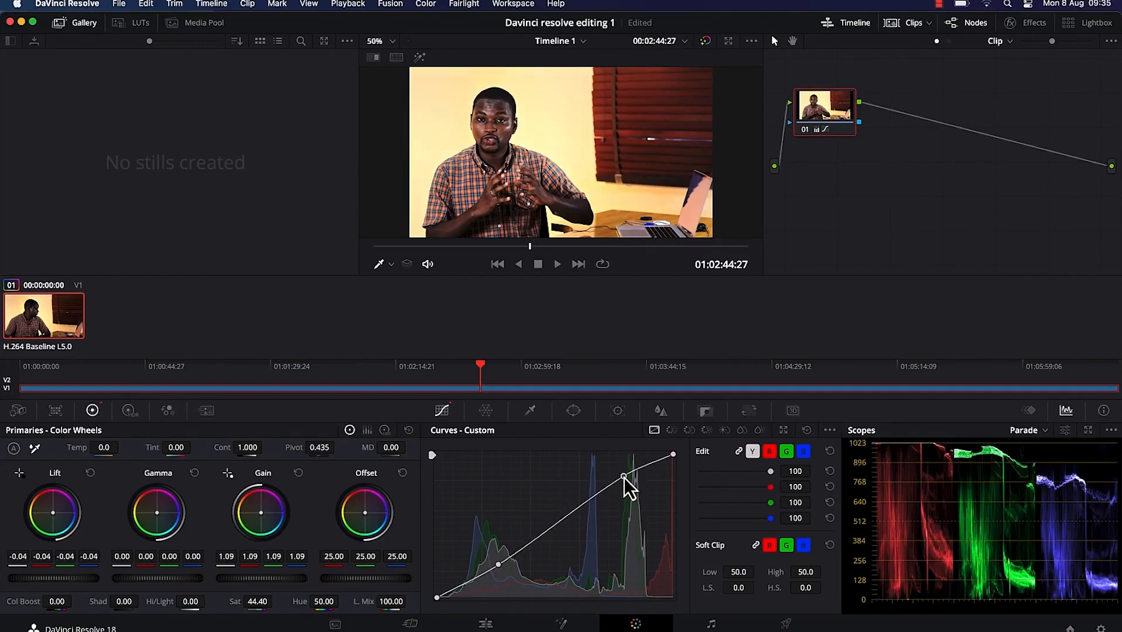
Lower the highlight point on the red curve, and lower the matching point on the green curve.
{"action": "left_click", "coordinate": [770, 453]}
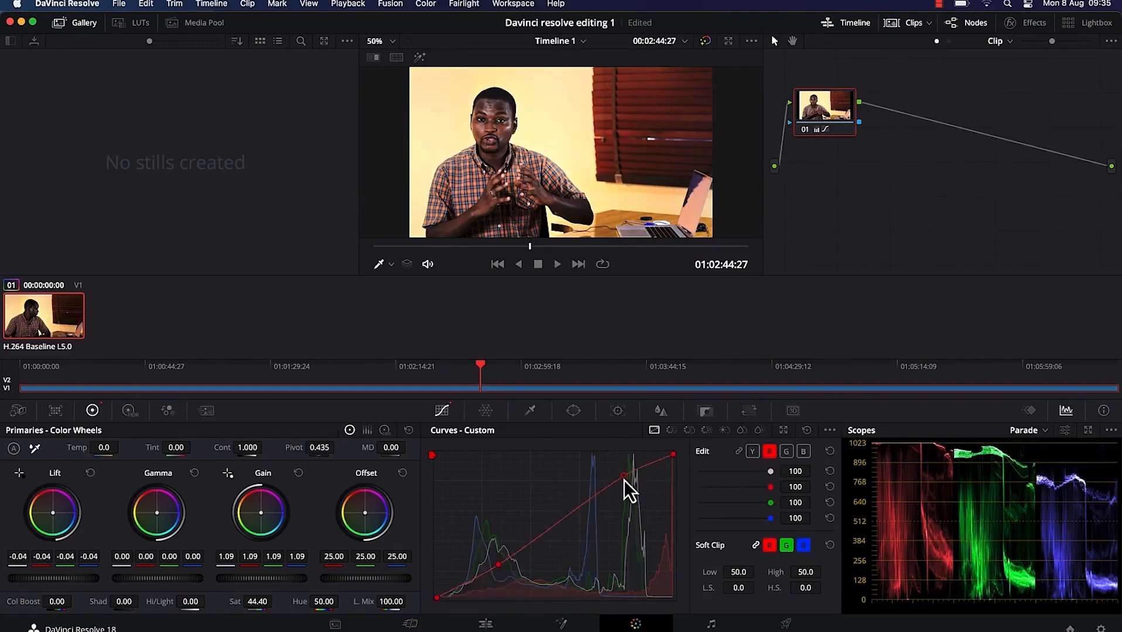
{"action": "mouse_move", "coordinate": [624, 480]}
{"action": "left_mouse_down"}
{"action": "mouse_move", "coordinate": [654, 507]}
{"action": "mouse_move", "coordinate": [626, 484]}
{"action": "left_mouse_up"}
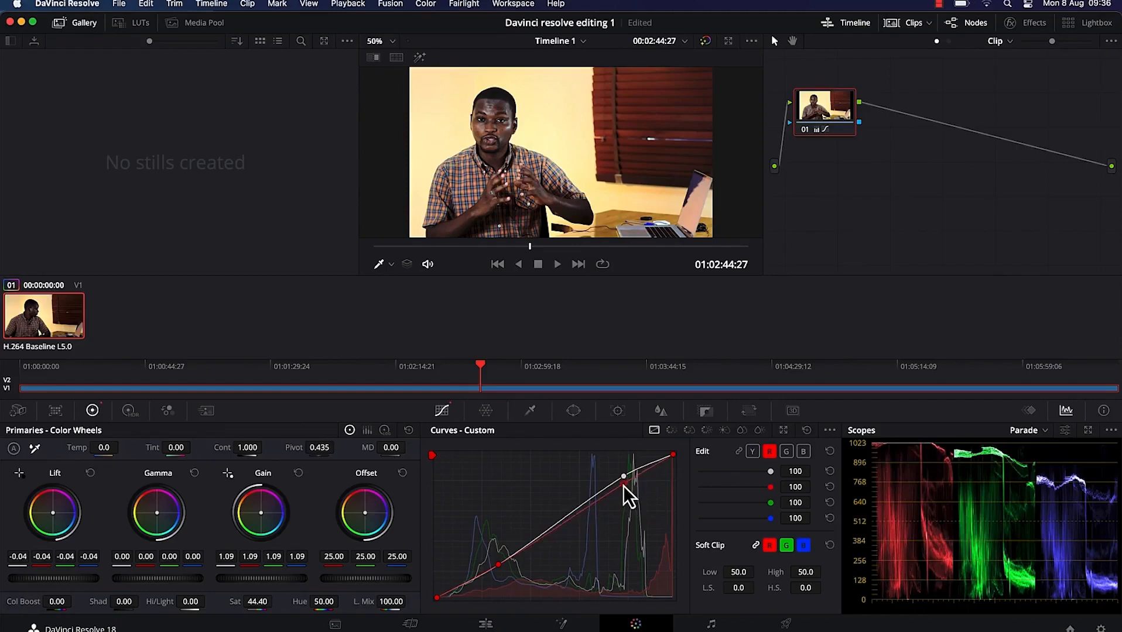
{"action": "left_click", "coordinate": [786, 452]}
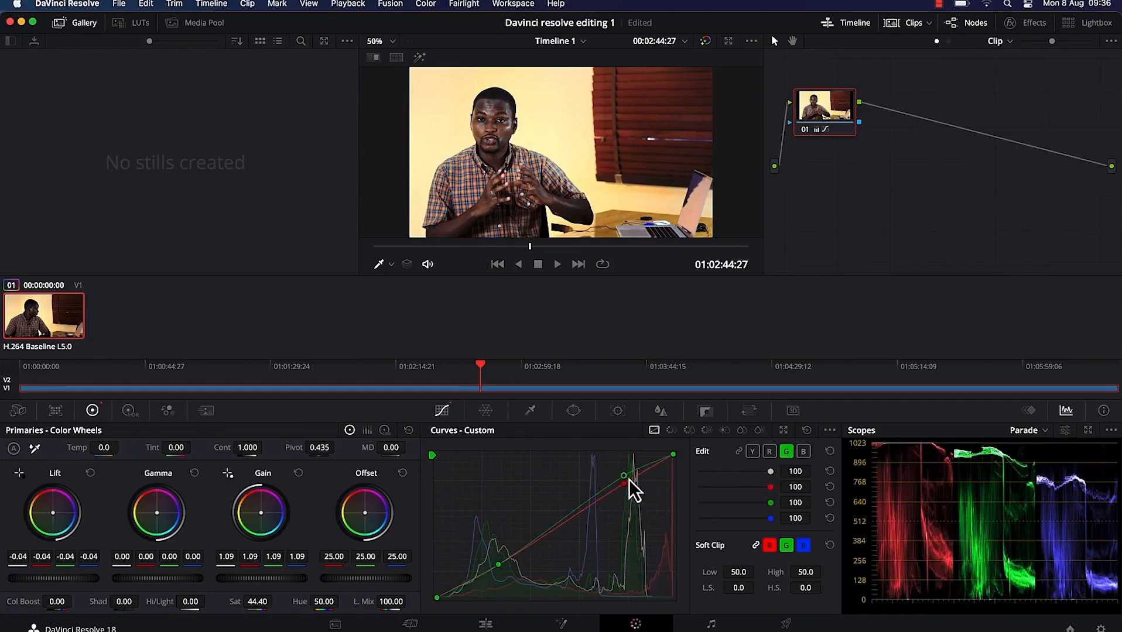
{"action": "left_click_drag", "start_coordinate": [625, 477], "coordinate": [636, 486]}
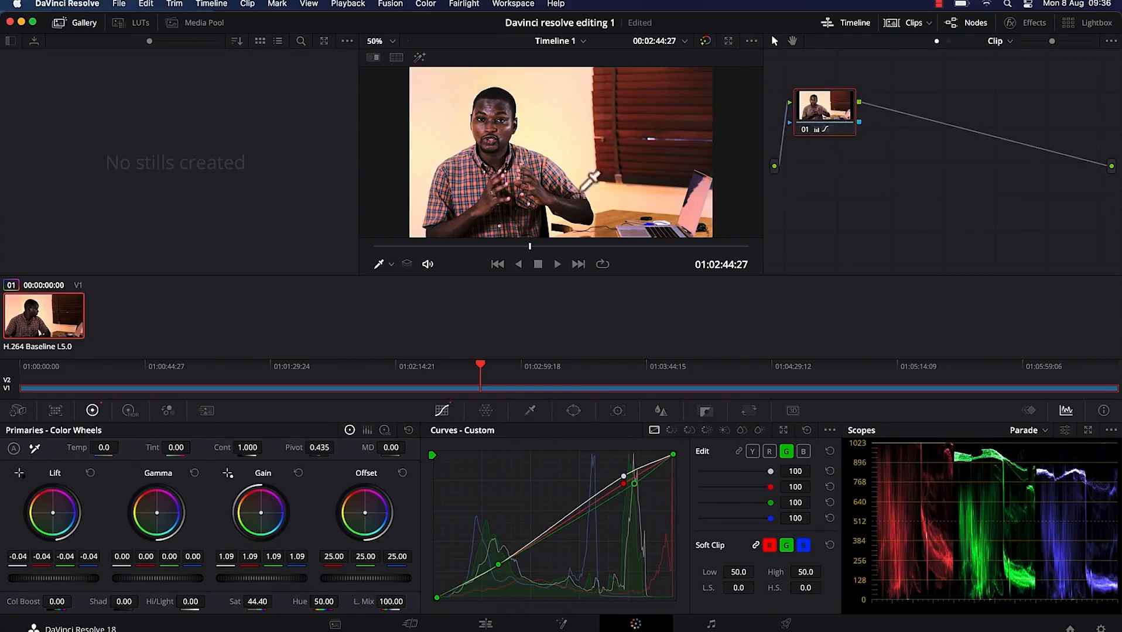
Compare the curve-adjusted image with the original by bypassing the grade twice, and switch curve editing through red to the luma (Y) channel.
{"action": "left_click", "coordinate": [706, 44]}
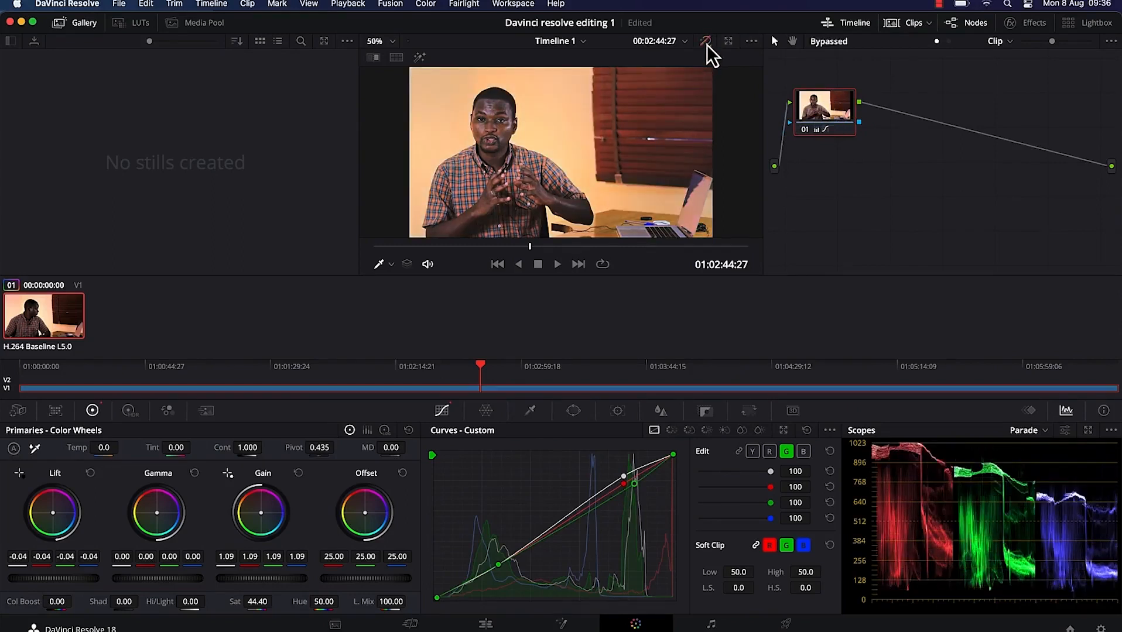
{"action": "left_click", "coordinate": [706, 43]}
{"action": "left_click", "coordinate": [706, 44]}
{"action": "left_click", "coordinate": [706, 43]}
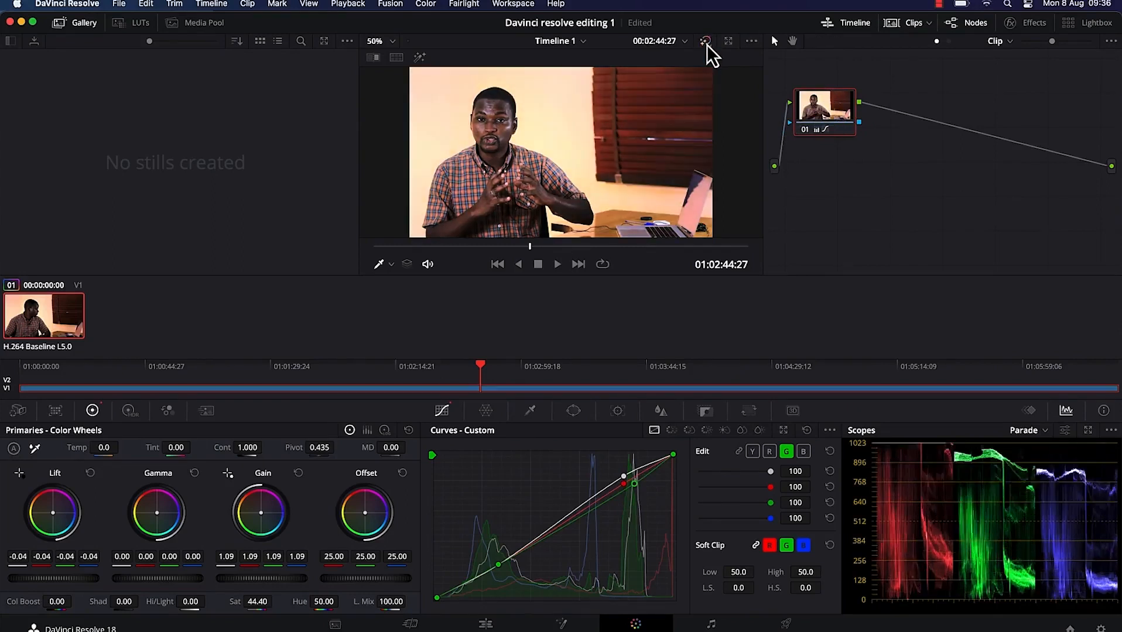
{"action": "left_click", "coordinate": [770, 451]}
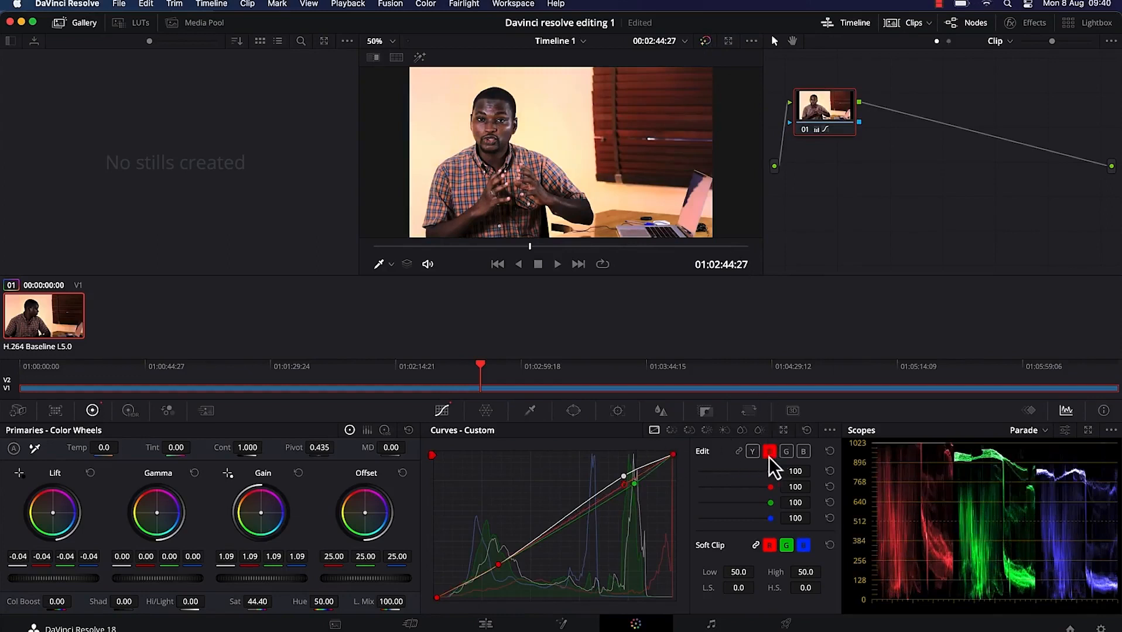
{"action": "left_click", "coordinate": [753, 452]}
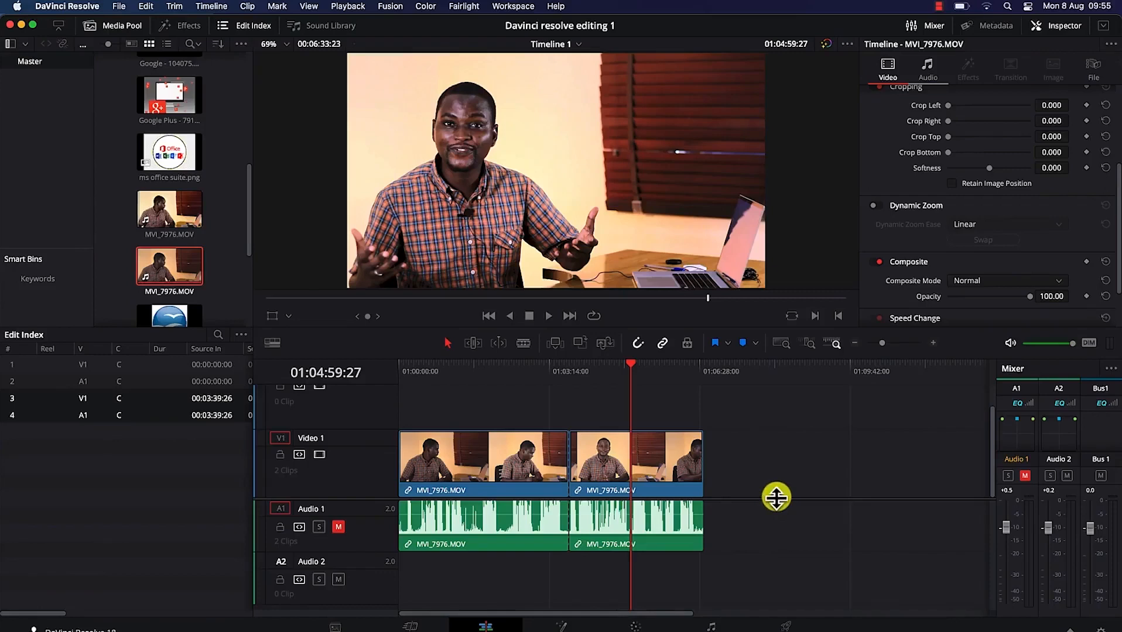
Ripple trim the second MVI_7976.MOV clip's start to the playhead at 01:04:33:06, and its end to the playhead at 01:04:46:29.
{"action": "left_click", "coordinate": [633, 365]}
{"action": "left_click_drag", "start_coordinate": [633, 365], "coordinate": [610, 371]}
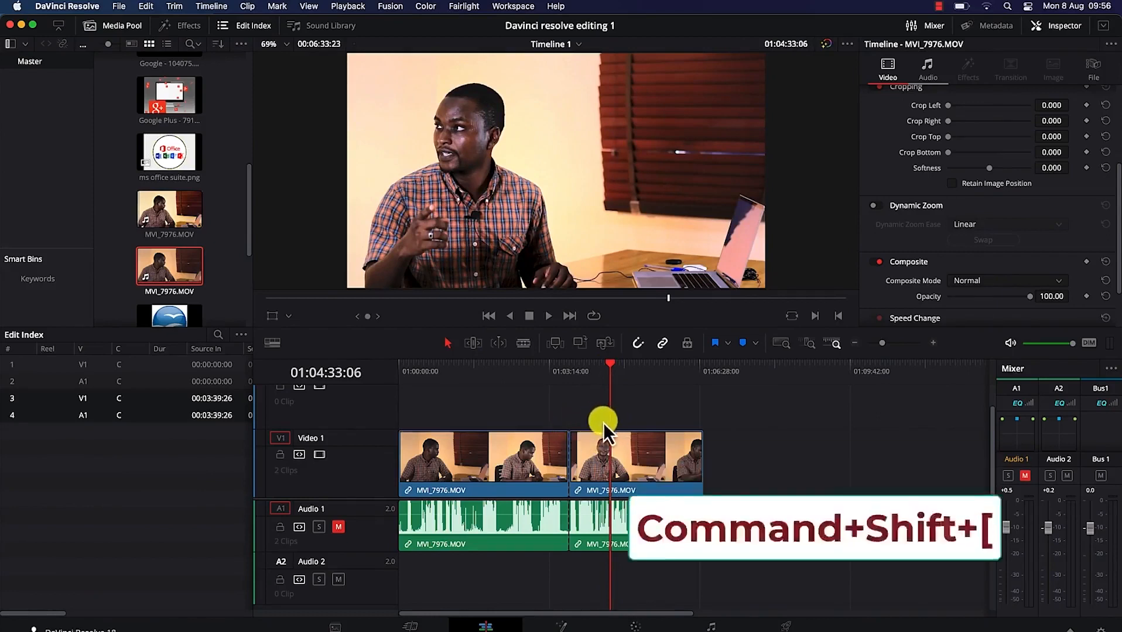
{"action": "key", "text": "super+shift+bracketleft"}
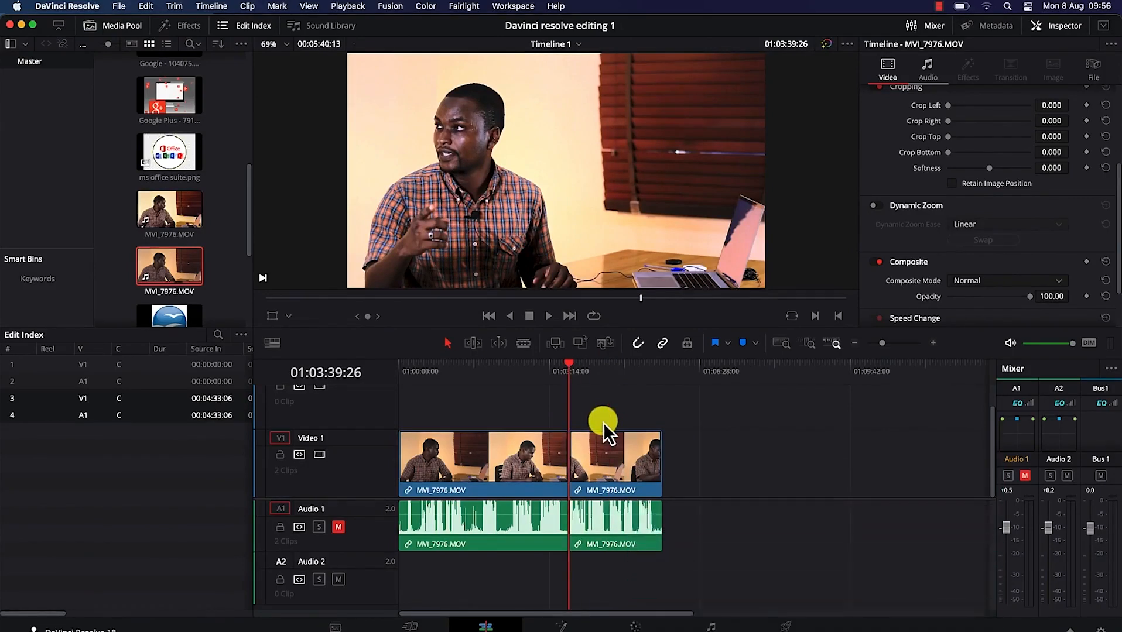
{"action": "left_click_drag", "start_coordinate": [571, 363], "coordinate": [621, 383]}
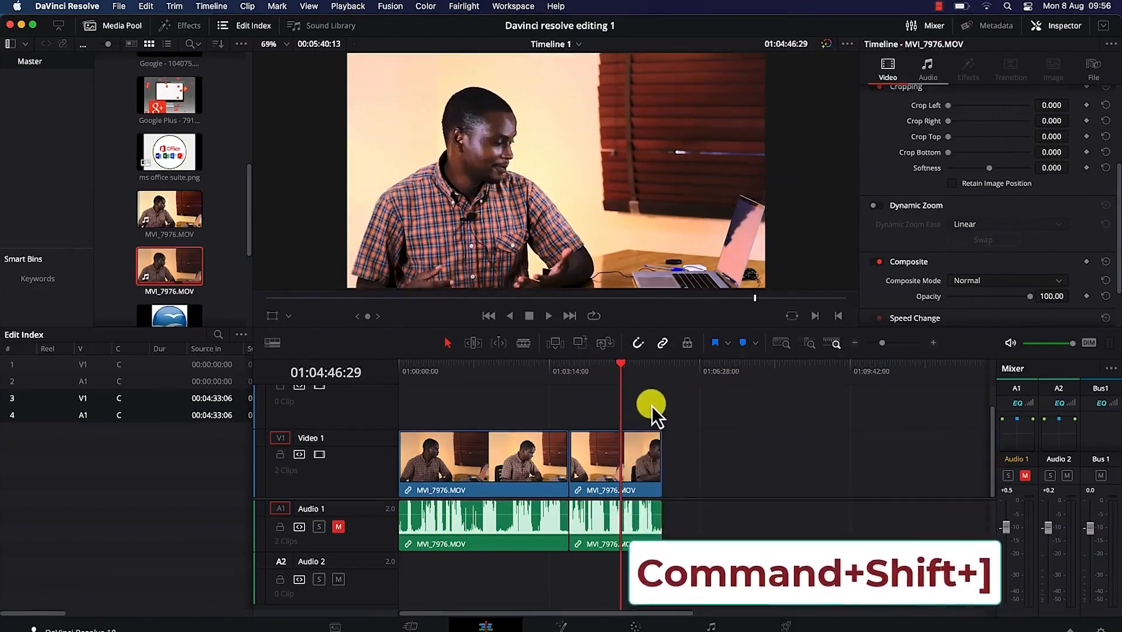
{"action": "key", "text": "super+shift+bracketright"}
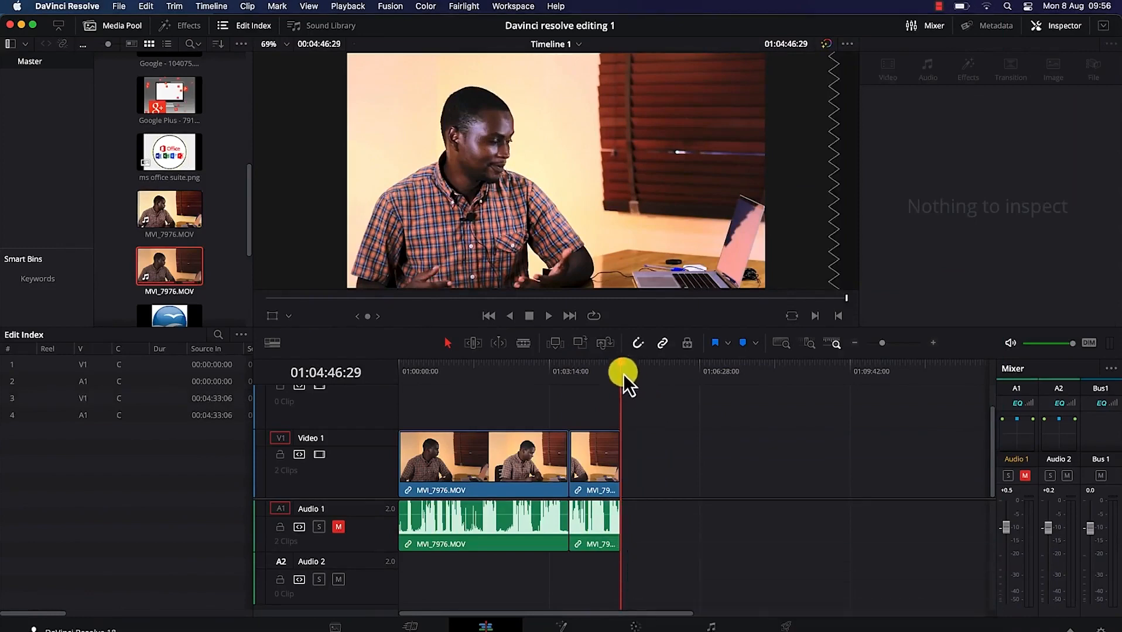
Move the playhead back to 01:02:31:29 within the first clip and open the keyboard customization window.
{"action": "left_click_drag", "start_coordinate": [622, 366], "coordinate": [516, 370]}
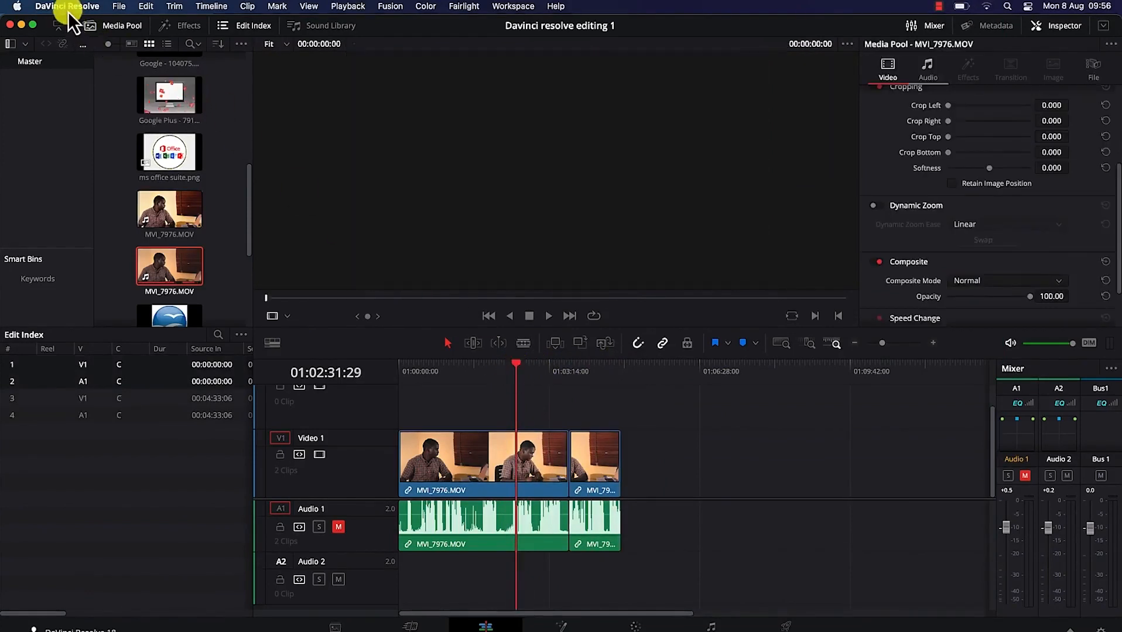
{"action": "left_click", "coordinate": [67, 11]}
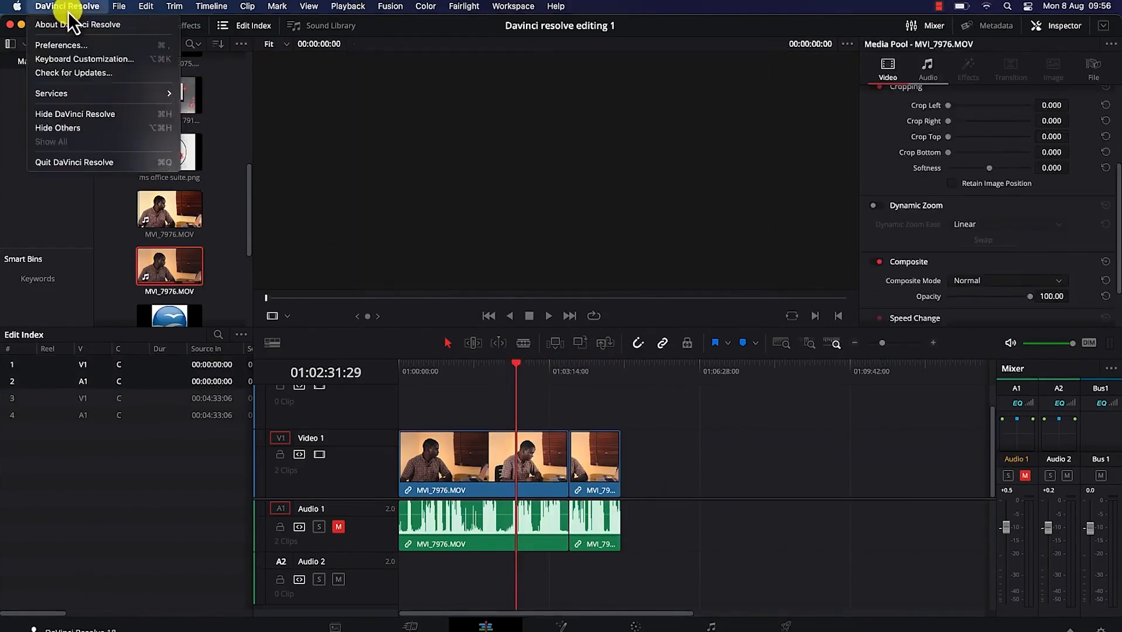
{"action": "left_click", "coordinate": [92, 59]}
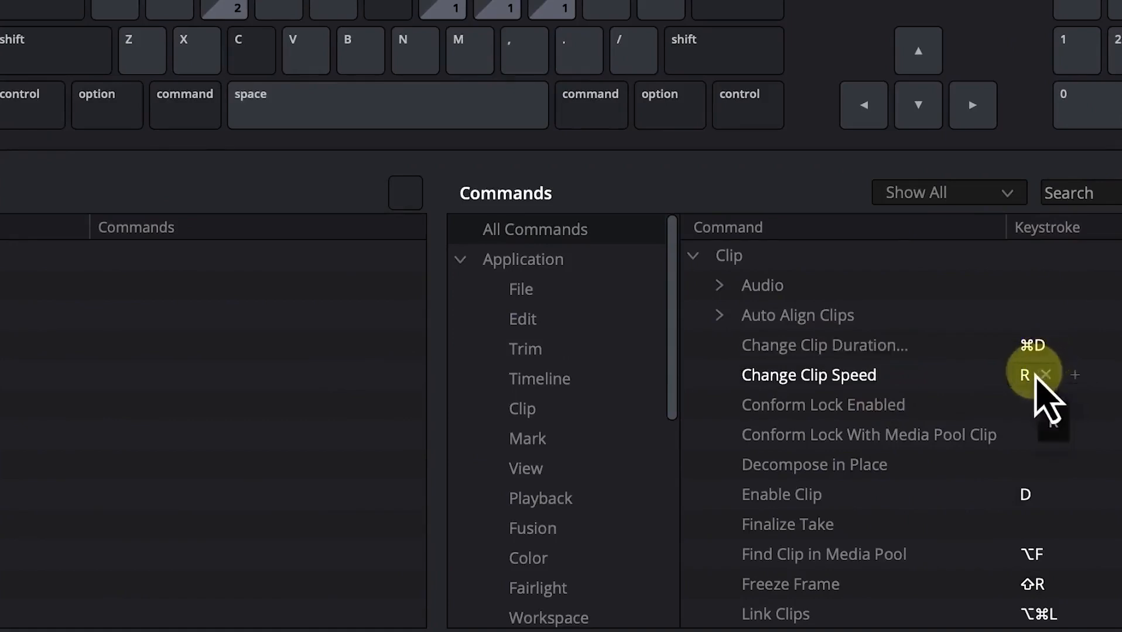
Examine the keystrokes assigned to the Clip commands, from Change Clip Speed and Enable Clip down to Show Keyframe Editor.
{"action": "left_click", "coordinate": [915, 376]}
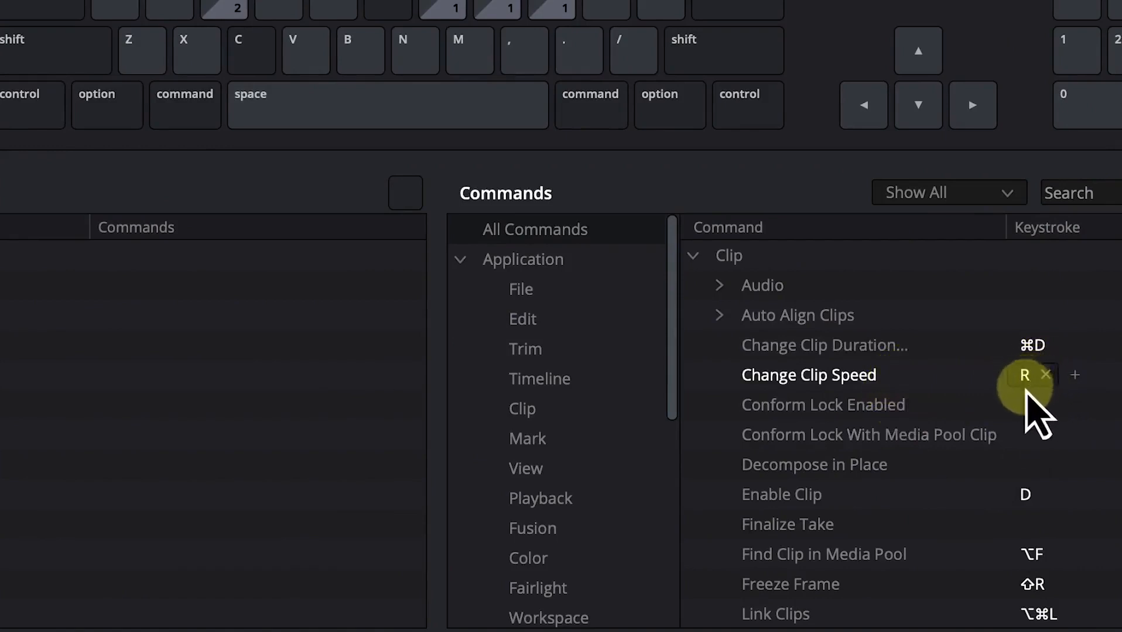
{"action": "left_click", "coordinate": [1026, 491]}
{"action": "key", "text": "d"}
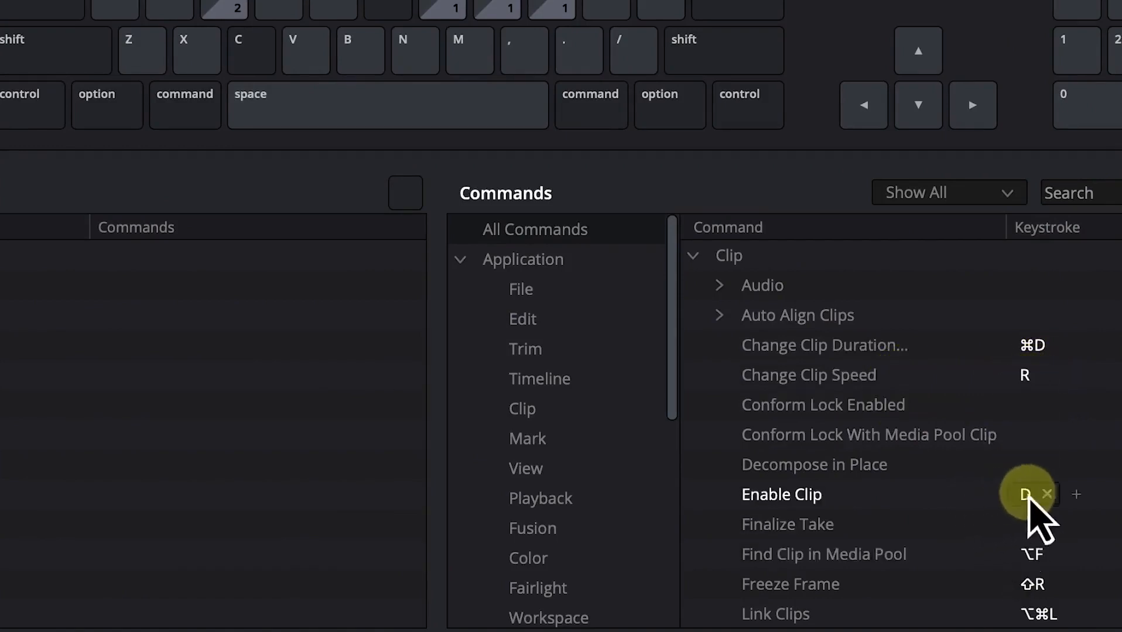
{"action": "left_click", "coordinate": [1022, 579]}
{"action": "left_click", "coordinate": [1049, 495]}
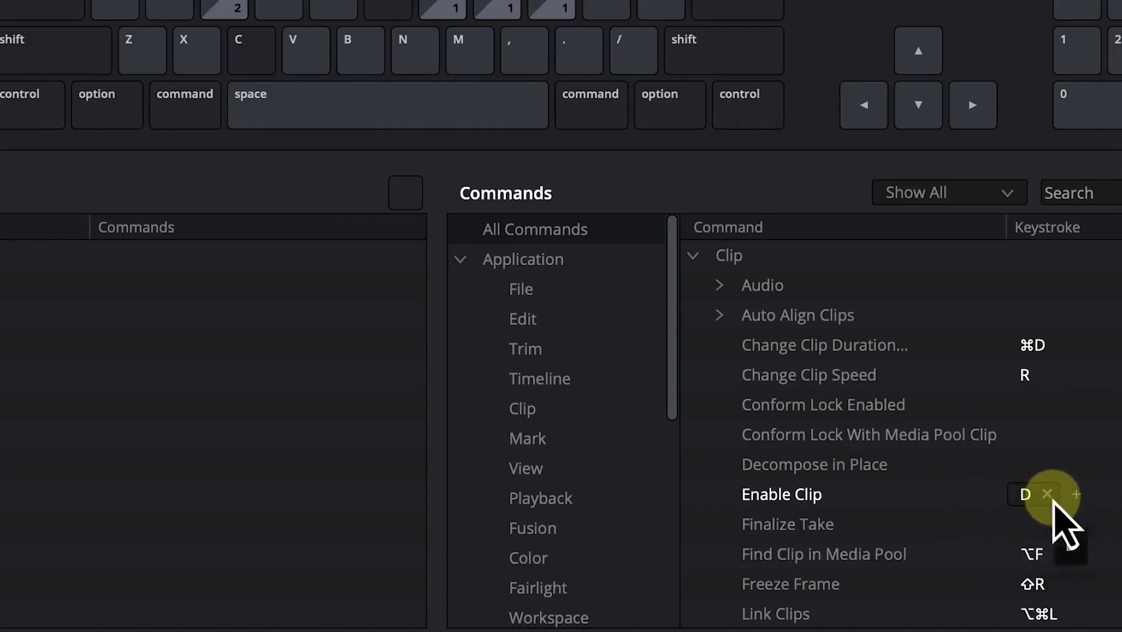
{"action": "scroll", "coordinate": [869, 603], "scroll_direction": "down", "scroll_amount": 3}
{"action": "scroll", "coordinate": [868, 603], "scroll_direction": "down", "scroll_amount": 8}
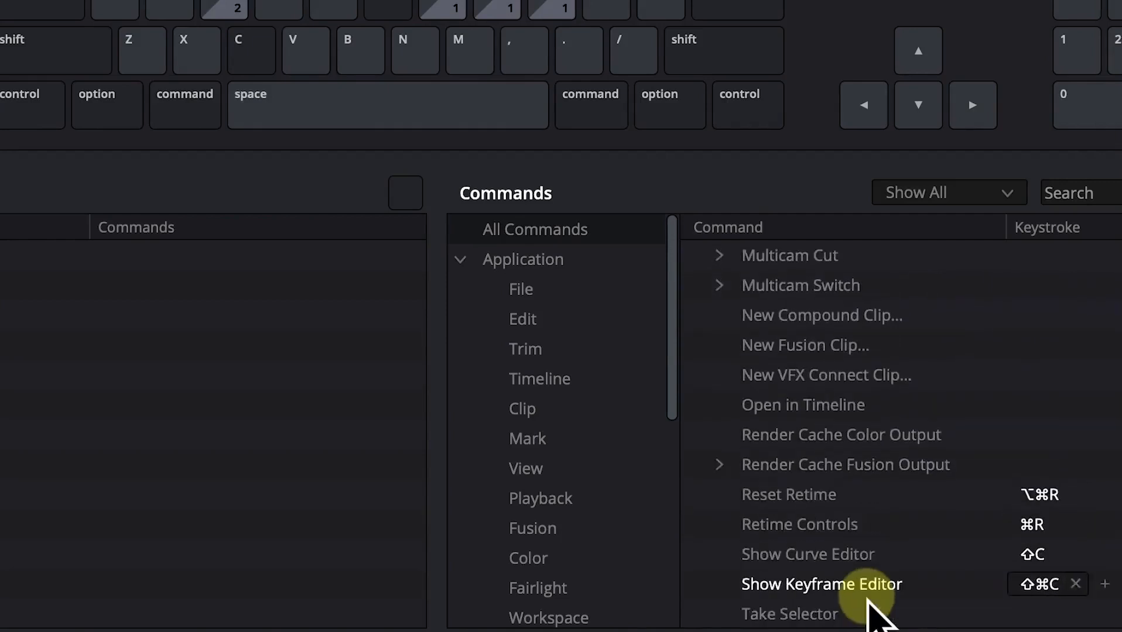
{"action": "scroll", "coordinate": [868, 598], "scroll_direction": "up", "scroll_amount": 3}
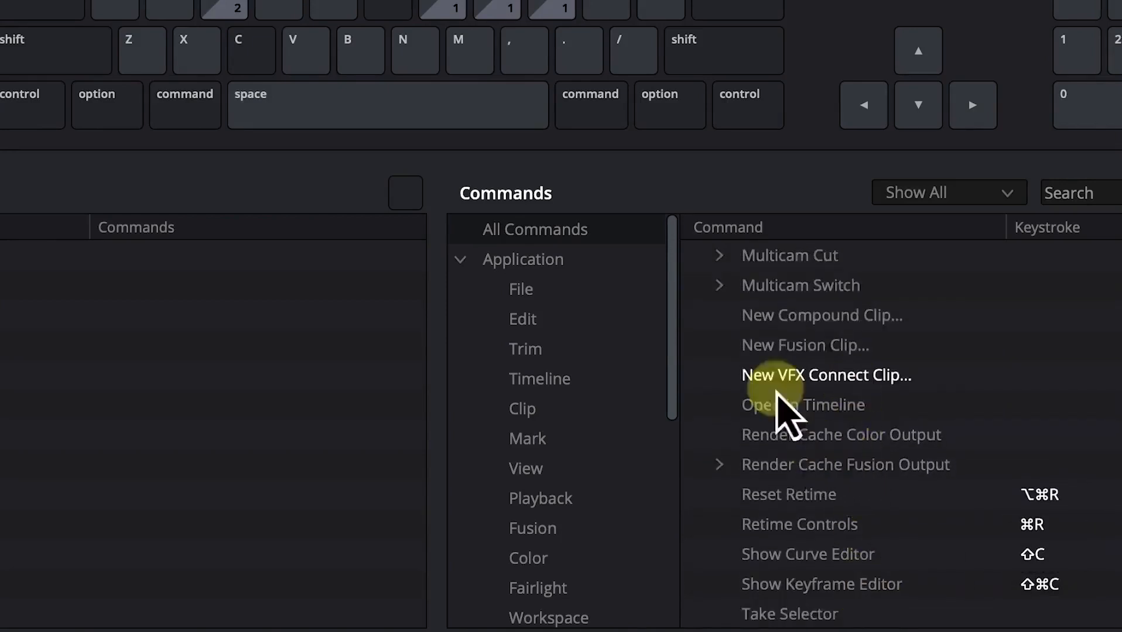
Search the commands for "rippl", assign D as an additional keystroke for Ripple Delete, and close the keyboard customization.
{"action": "left_click", "coordinate": [1110, 193]}
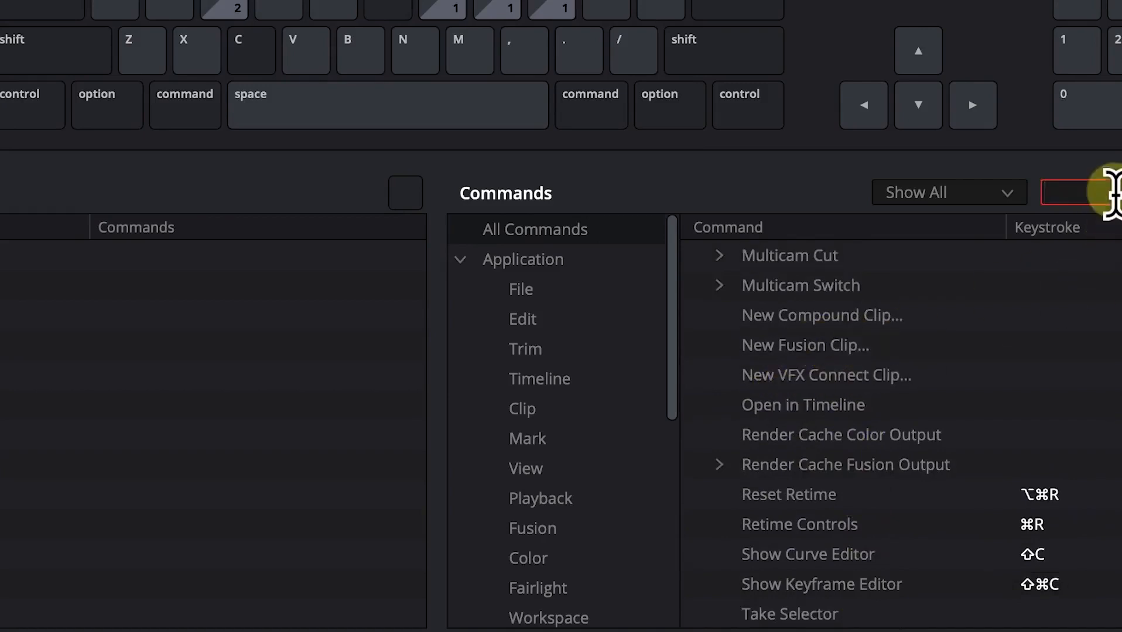
{"action": "type", "text": "rippl"}
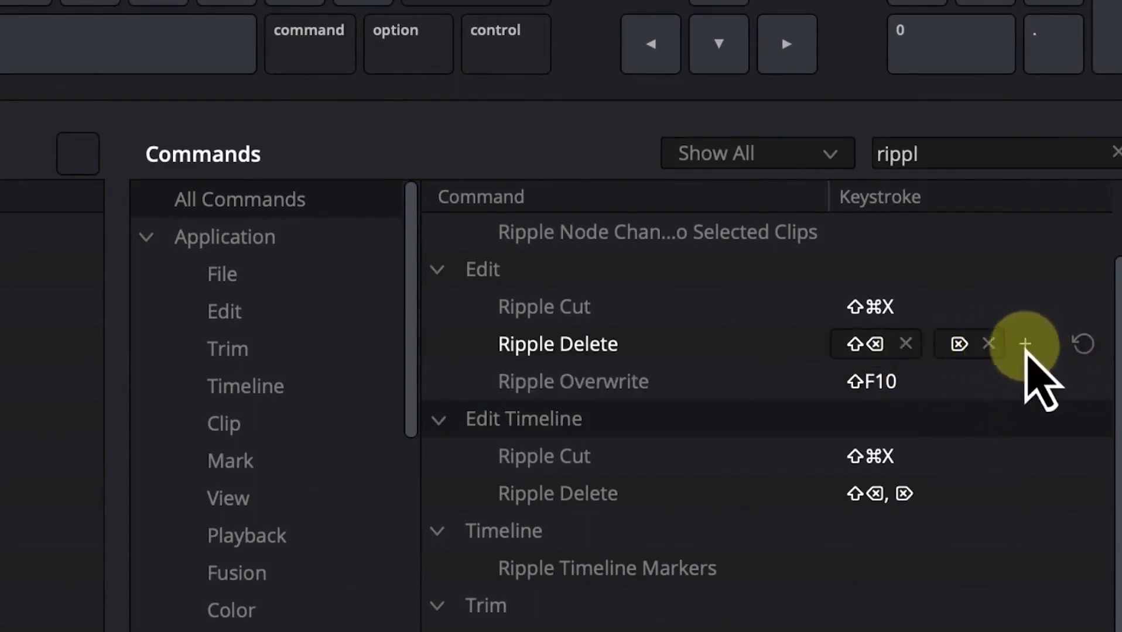
{"action": "left_click", "coordinate": [1028, 344]}
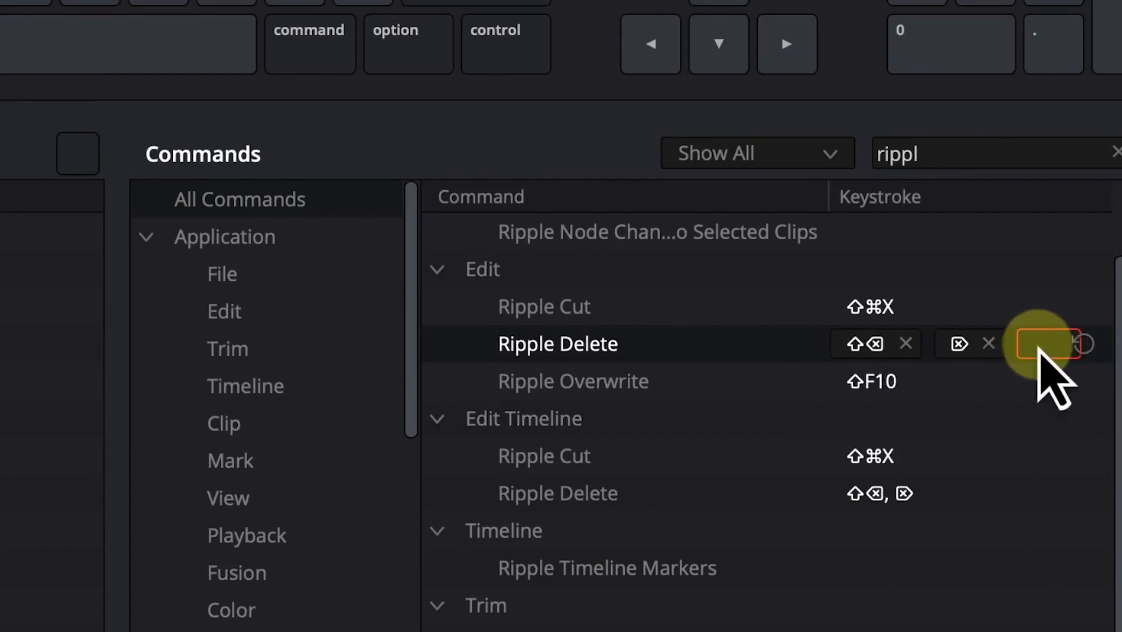
{"action": "key", "text": "d"}
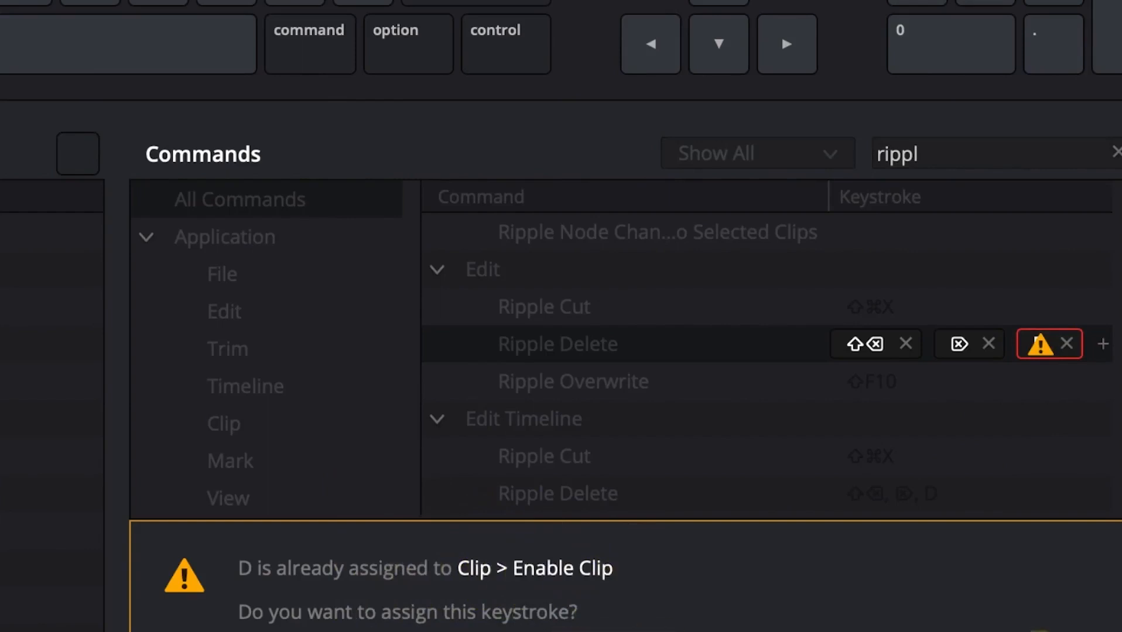
{"action": "left_click", "coordinate": [1039, 631]}
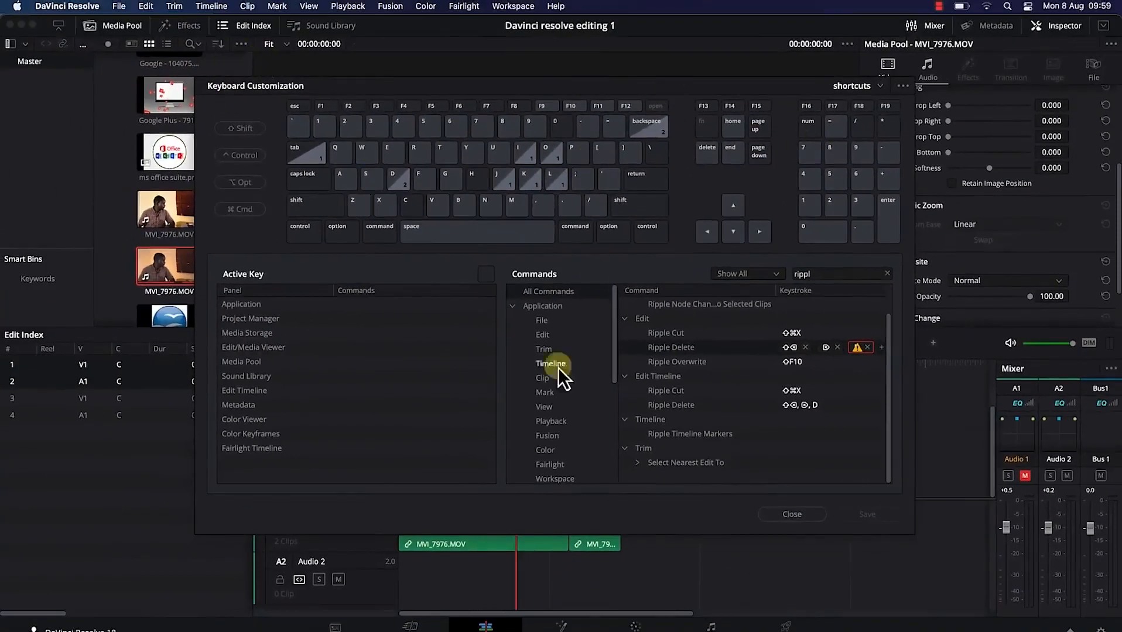
{"action": "left_click", "coordinate": [789, 515]}
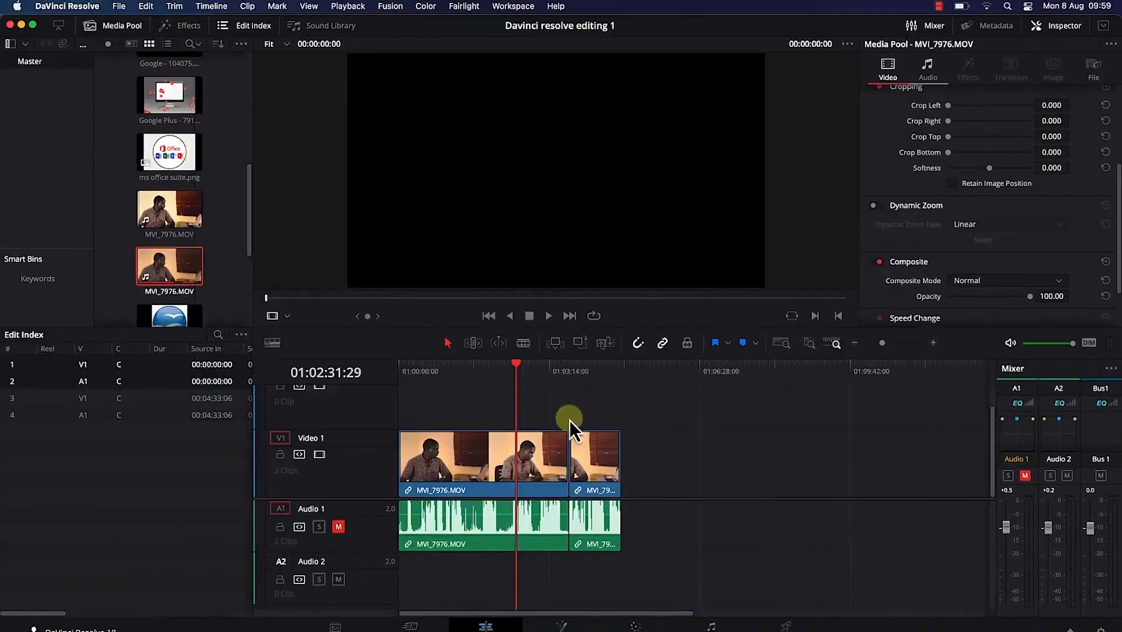
Split the first MVI_7976.MOV clip at 01:02:31:29 and ripple delete the part after the cut.
{"action": "left_click", "coordinate": [532, 466]}
{"action": "left_click", "coordinate": [523, 342]}
{"action": "left_click", "coordinate": [517, 456]}
{"action": "left_click_drag", "start_coordinate": [518, 362], "coordinate": [554, 501]}
{"action": "key", "text": "shift+BackSpace"}
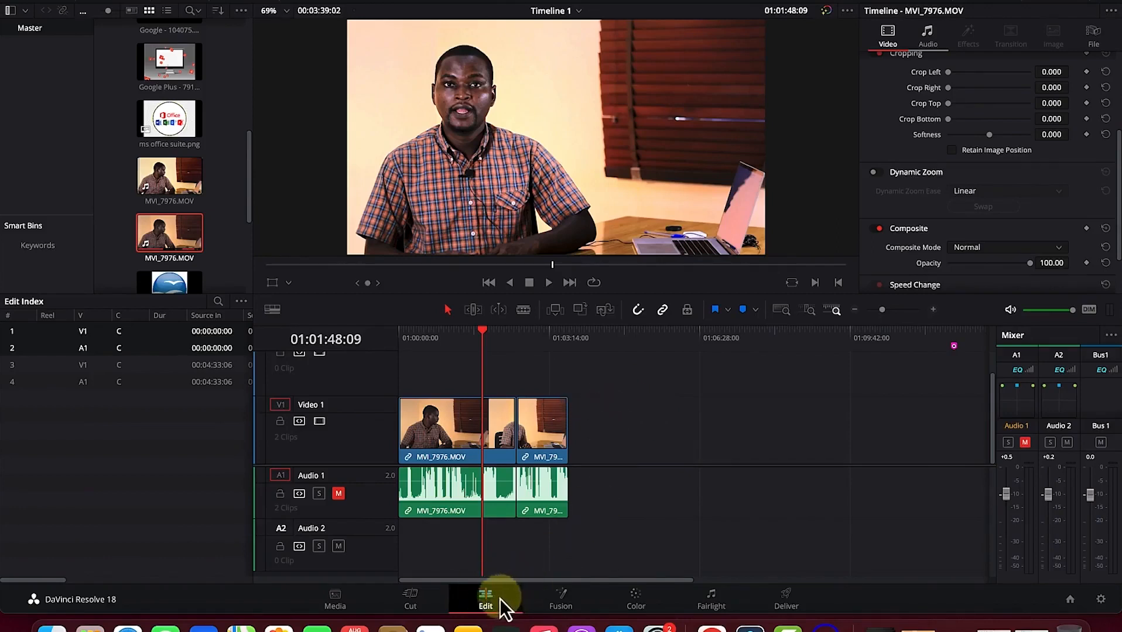
Open the Deliver page and scrub through the render timeline, leaving the playhead at 01:01:49:21.
{"action": "left_click", "coordinate": [787, 600]}
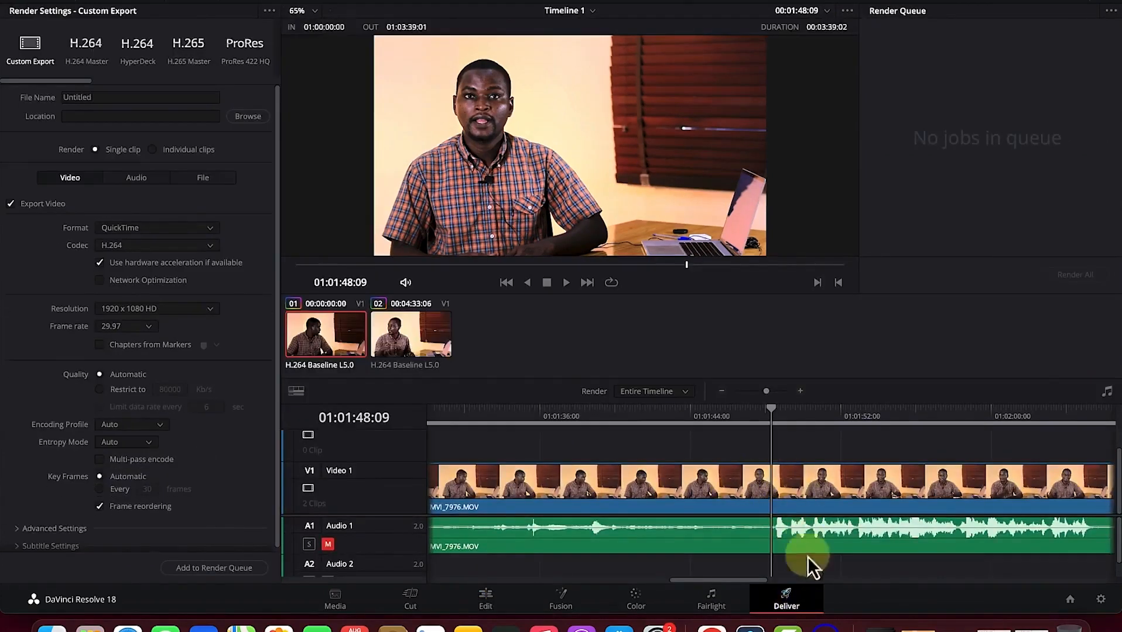
{"action": "left_click_drag", "start_coordinate": [770, 409], "coordinate": [580, 422]}
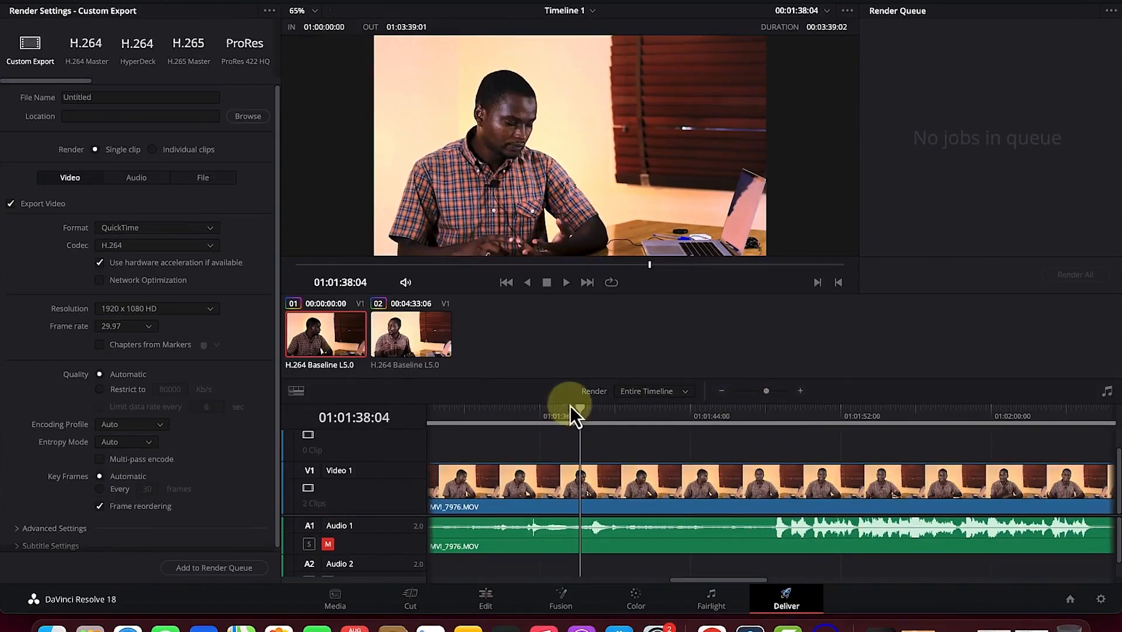
{"action": "left_click_drag", "start_coordinate": [577, 408], "coordinate": [799, 466]}
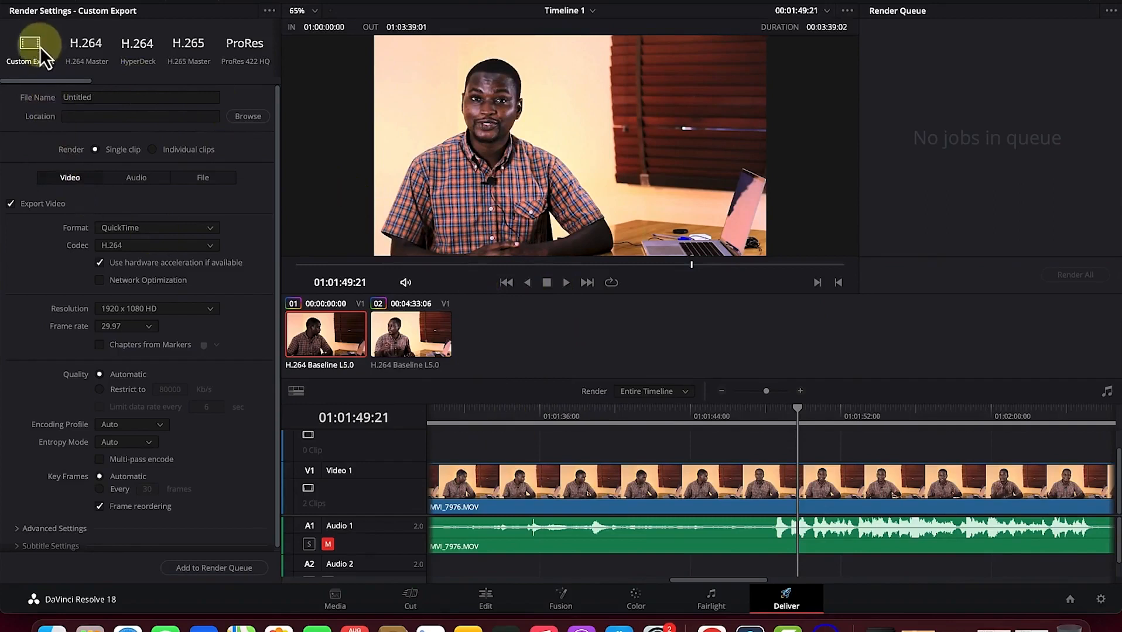
Set the custom export's file name to "My intro".
{"action": "left_click", "coordinate": [104, 97]}
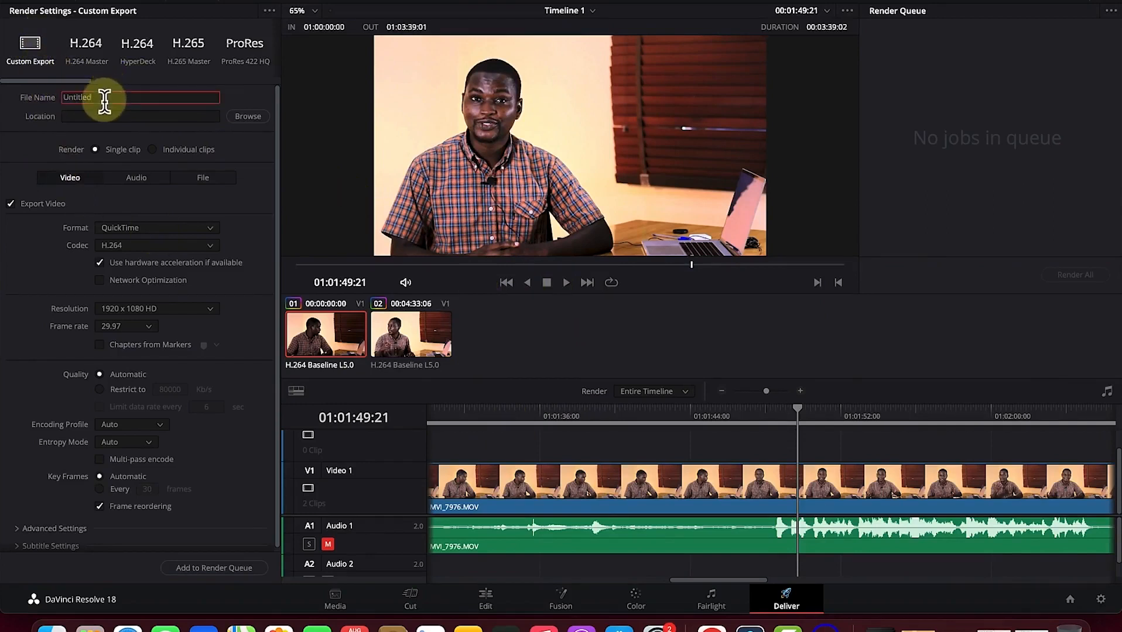
{"action": "key", "text": "BackSpace"}
{"action": "key", "text": "BackSpace"}
{"action": "key", "text": "BackSpace"}
{"action": "key", "text": "BackSpace"}
{"action": "key", "text": "BackSpace"}
{"action": "key", "text": "BackSpace"}
{"action": "key", "text": "BackSpace"}
{"action": "key", "text": "BackSpace"}
{"action": "type", "text": "My intro"}
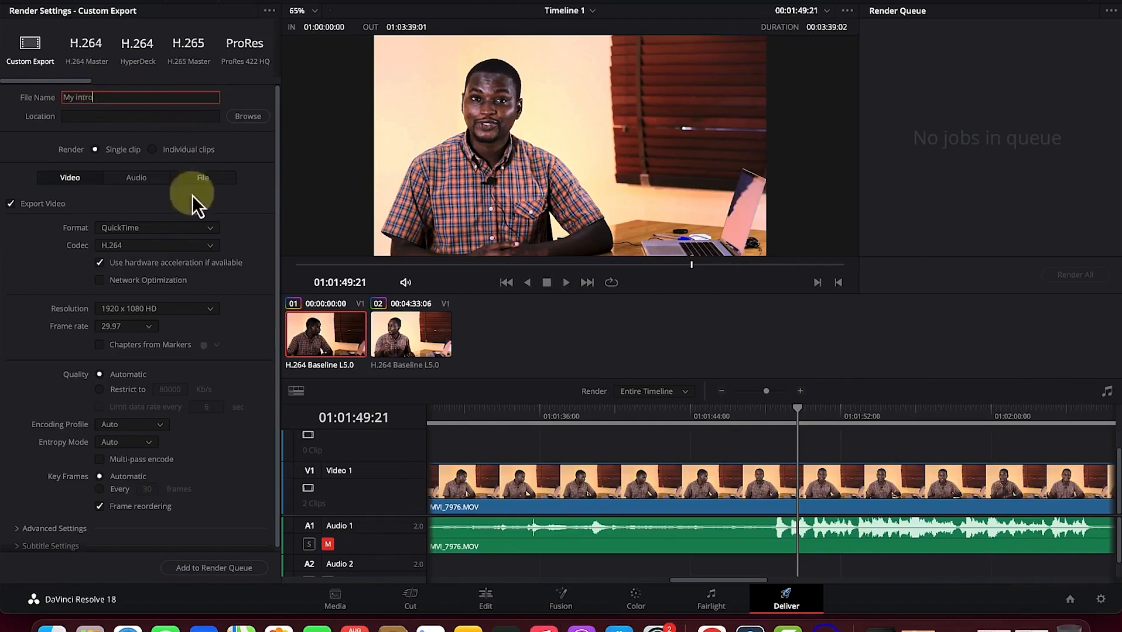
Choose the Keyboard shortcut folder as the render's save location.
{"action": "left_click", "coordinate": [246, 116]}
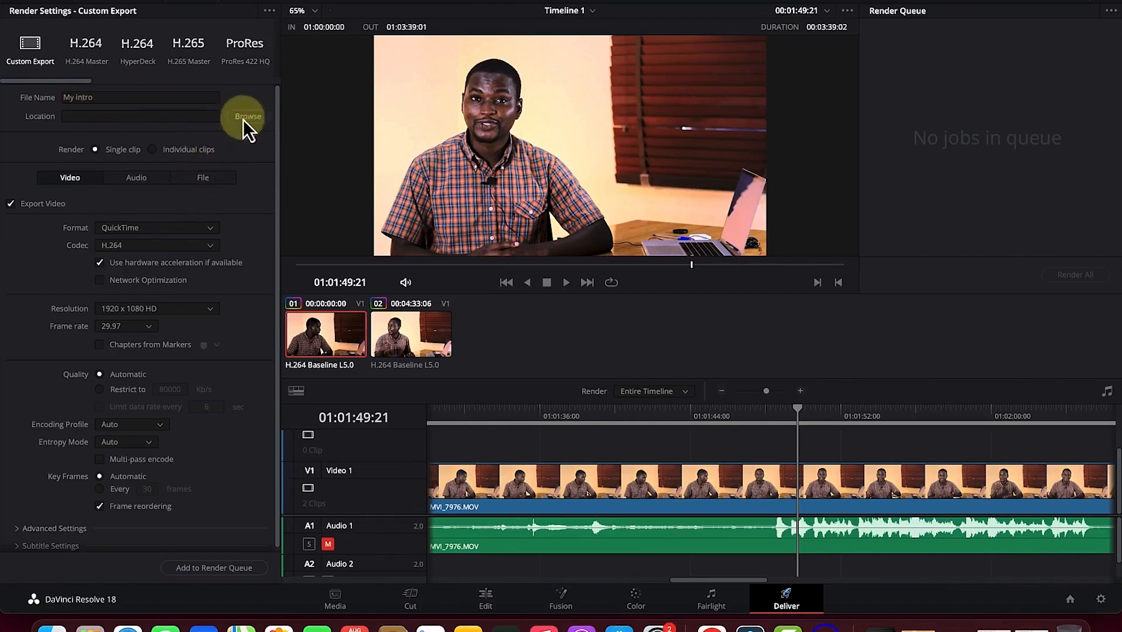
{"action": "left_click", "coordinate": [611, 208]}
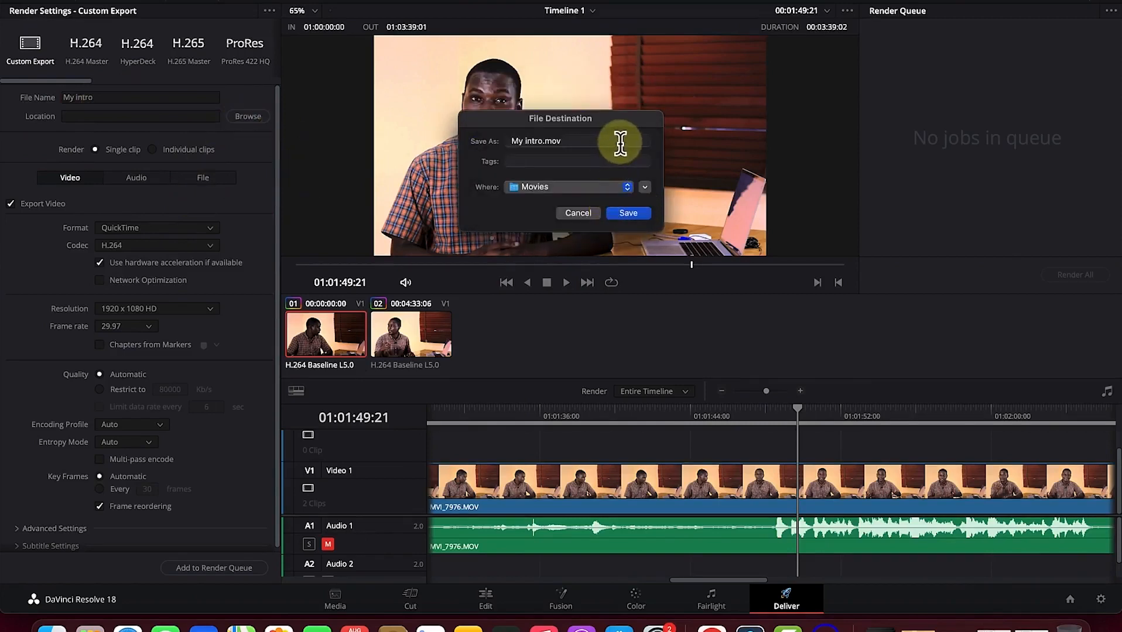
{"action": "left_click", "coordinate": [628, 189]}
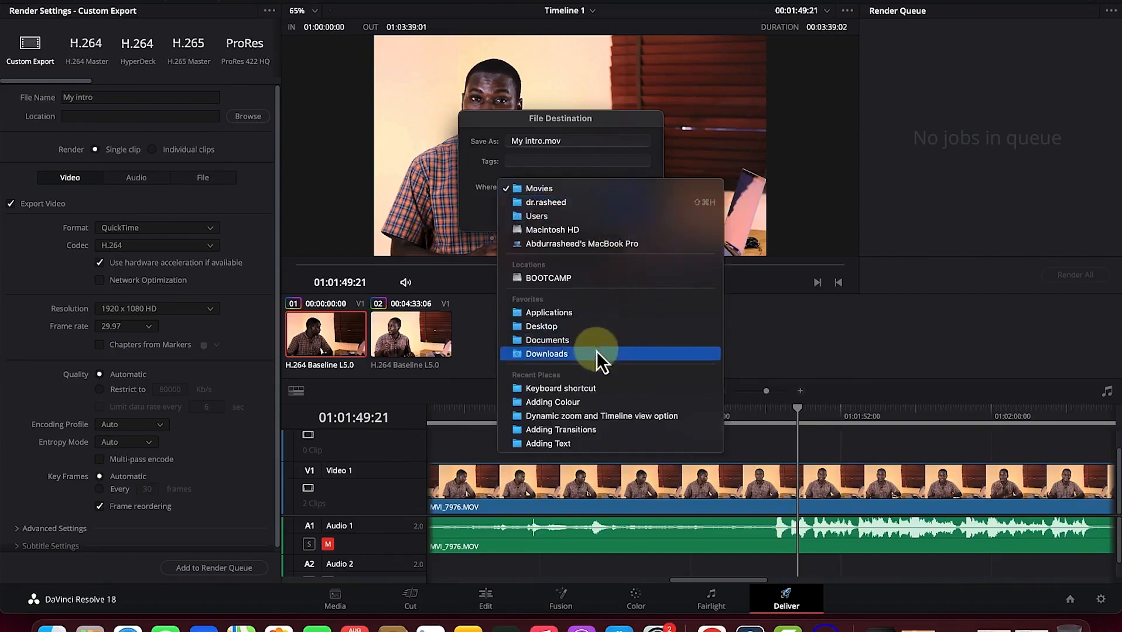
{"action": "left_click", "coordinate": [605, 390]}
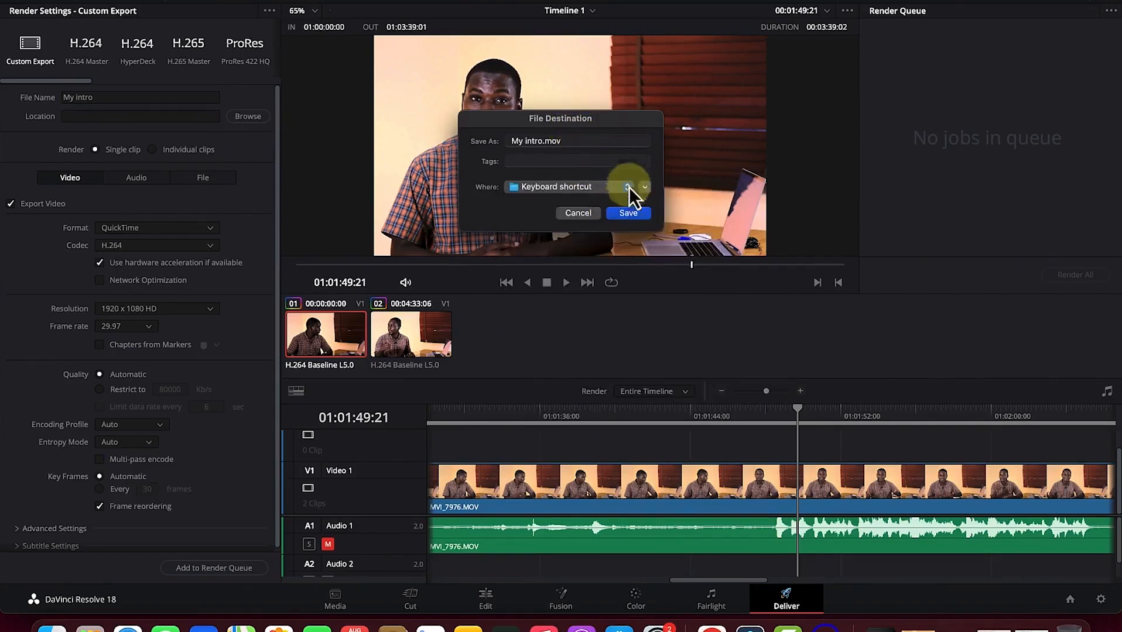
{"action": "left_click", "coordinate": [628, 214]}
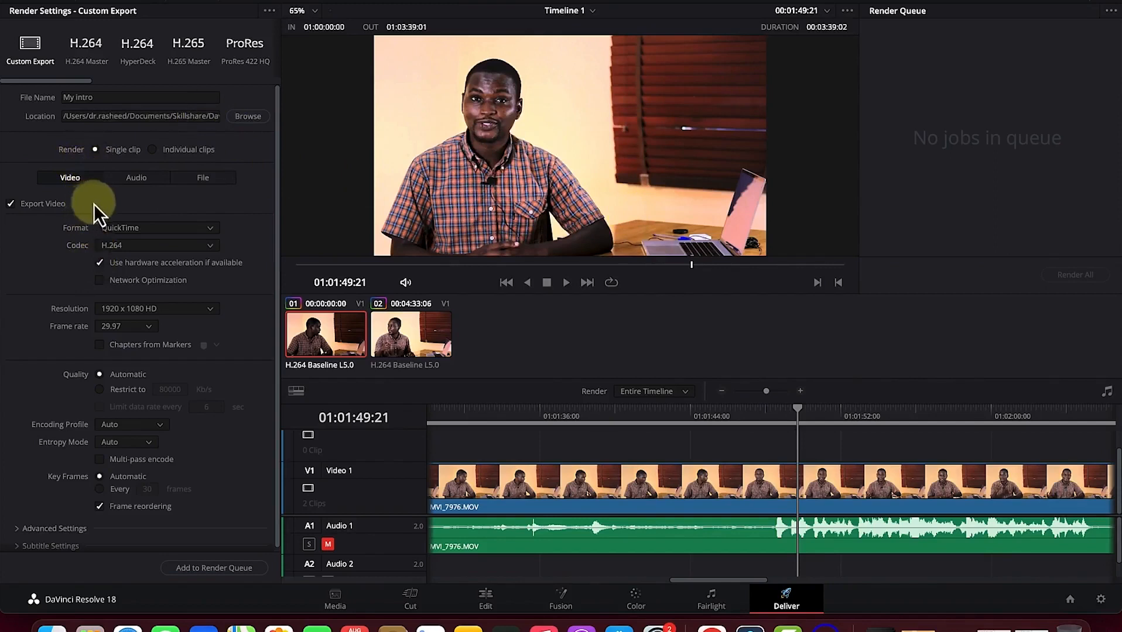
Look through the available export formats without changing QuickTime, and apply the H.264 Master render preset.
{"action": "left_click", "coordinate": [146, 230]}
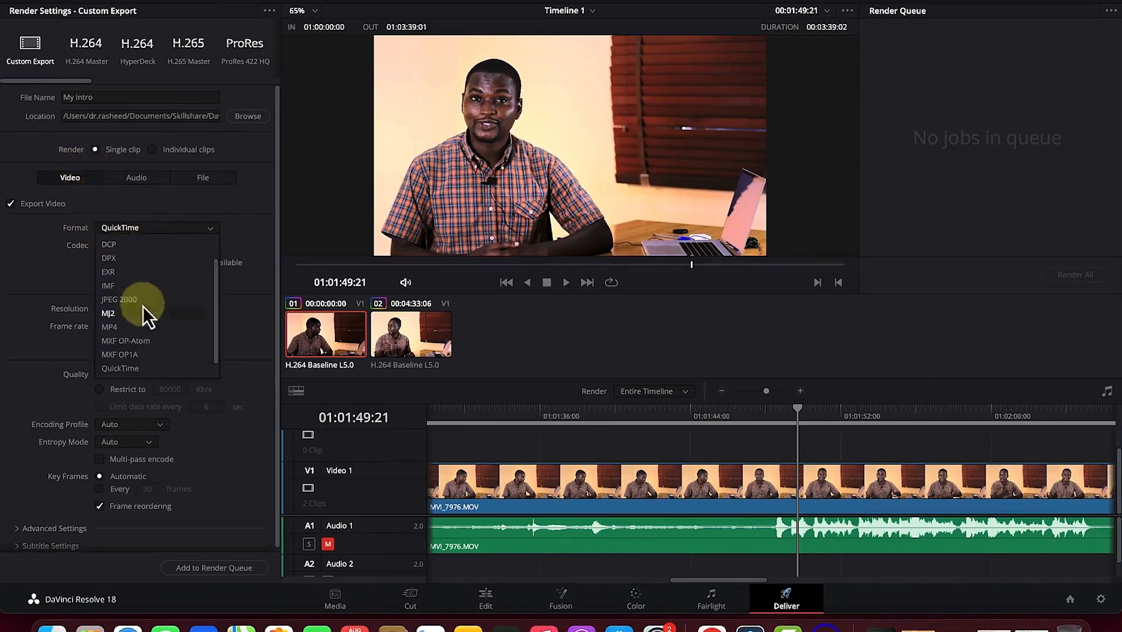
{"action": "left_click", "coordinate": [7, 293]}
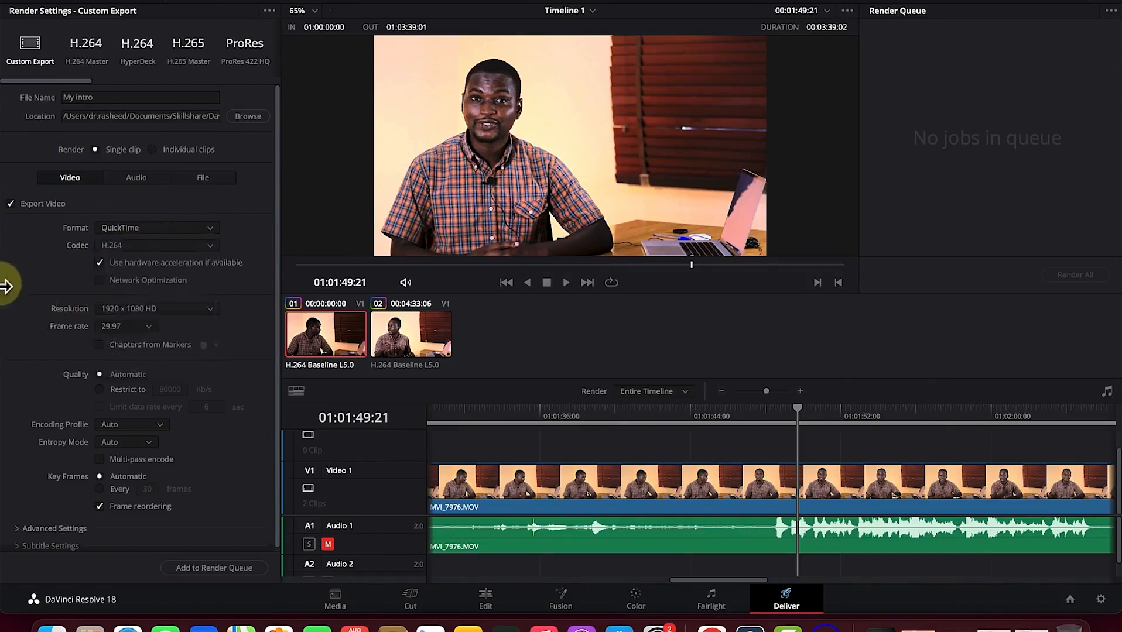
{"action": "left_click", "coordinate": [90, 48]}
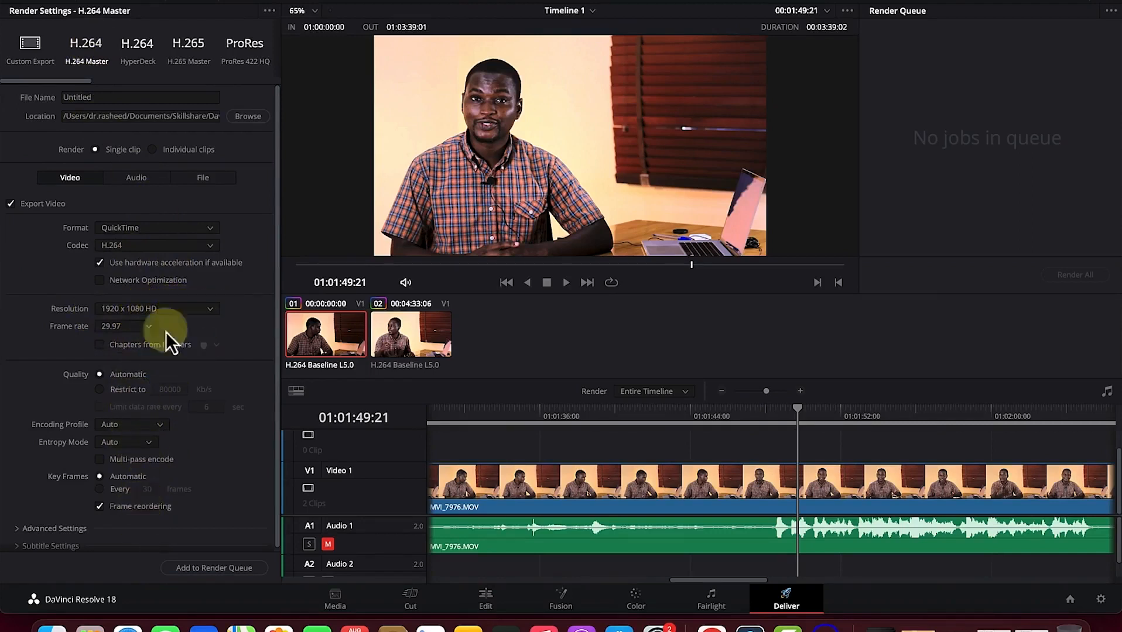
Review the preset's audio export settings and its advanced video settings.
{"action": "left_click", "coordinate": [139, 177]}
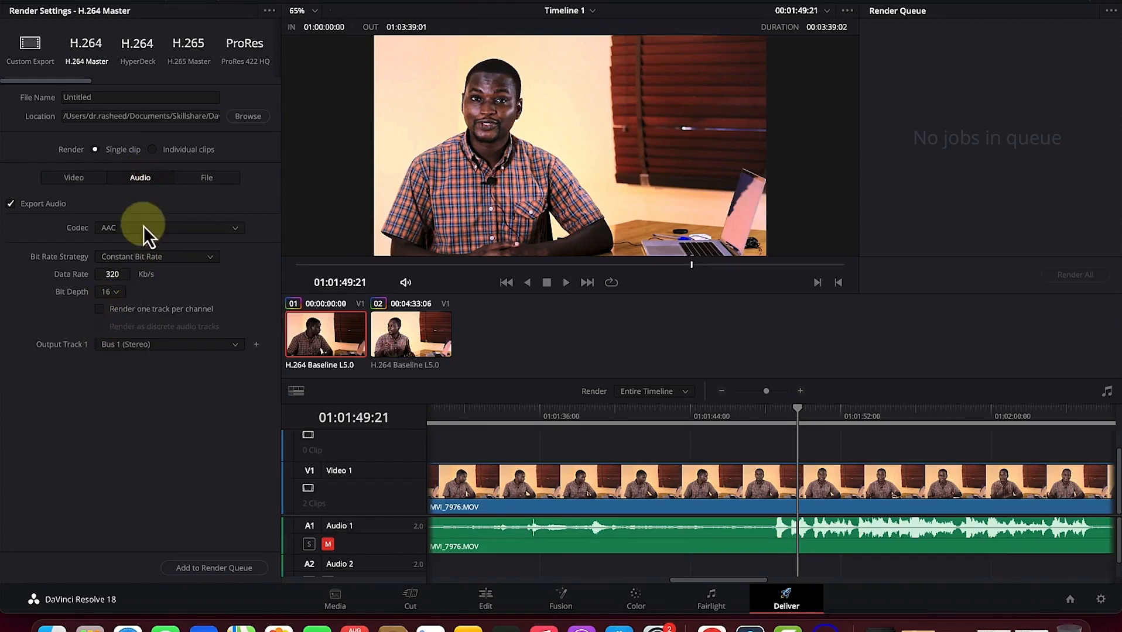
{"action": "left_click", "coordinate": [86, 182]}
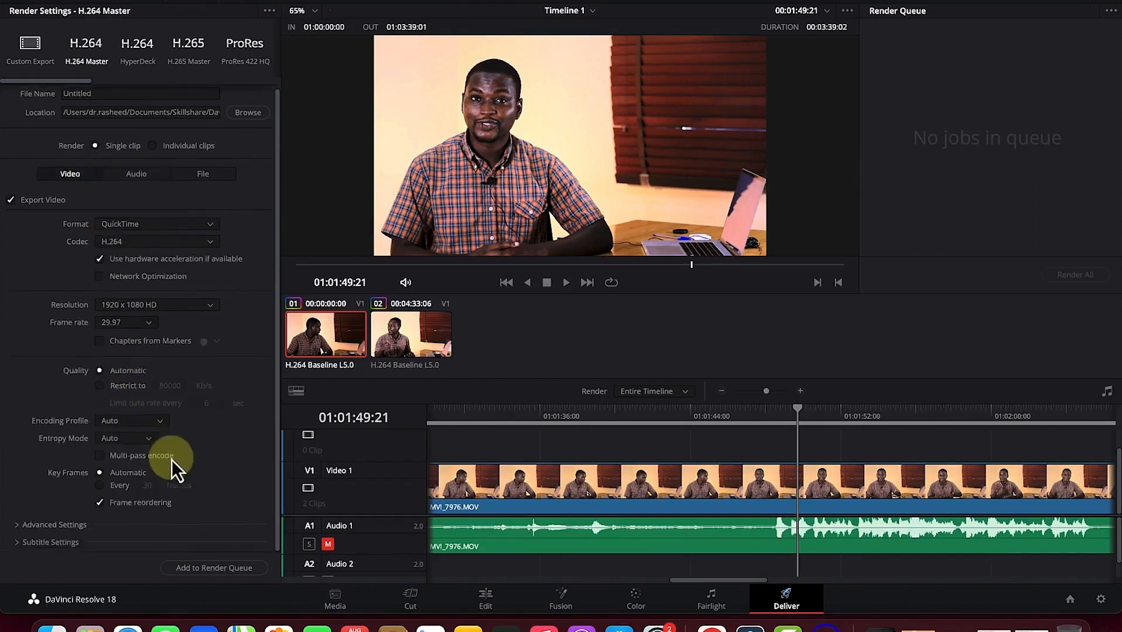
{"action": "left_click", "coordinate": [17, 530]}
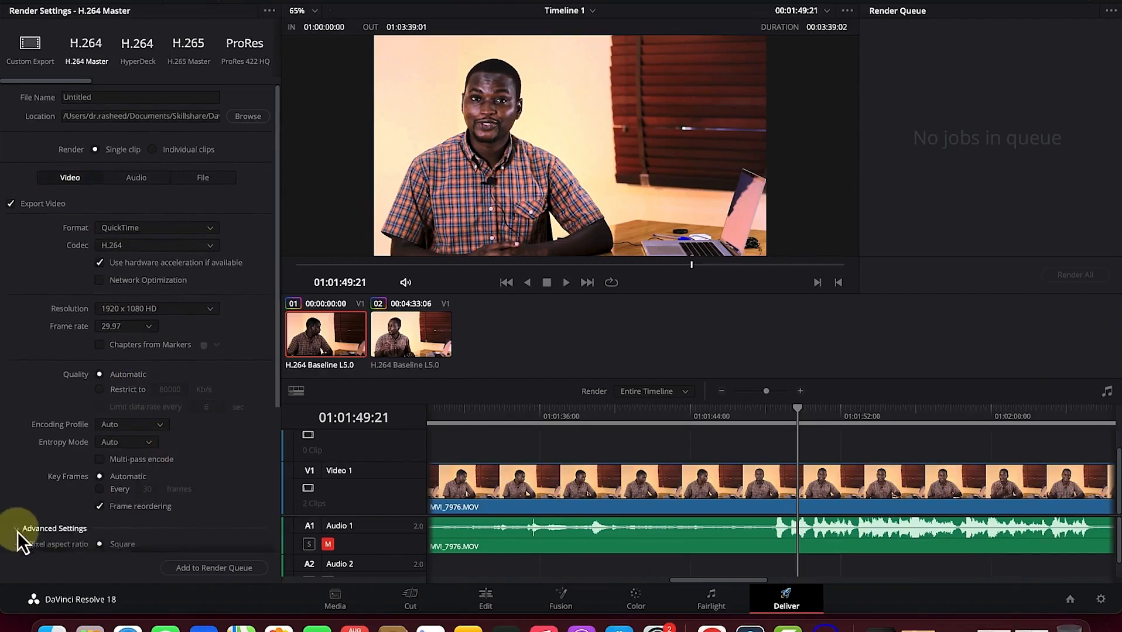
{"action": "scroll", "coordinate": [65, 532], "scroll_direction": "down", "scroll_amount": 5}
{"action": "scroll", "coordinate": [66, 532], "scroll_direction": "down", "scroll_amount": 6}
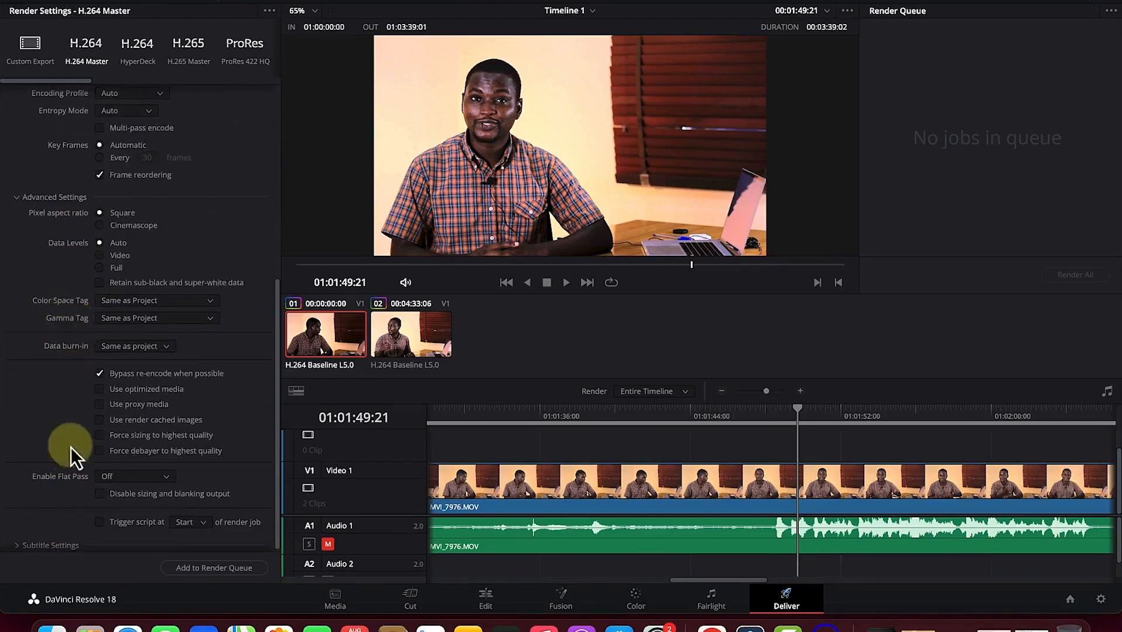
{"action": "scroll", "coordinate": [28, 324], "scroll_direction": "up", "scroll_amount": 11}
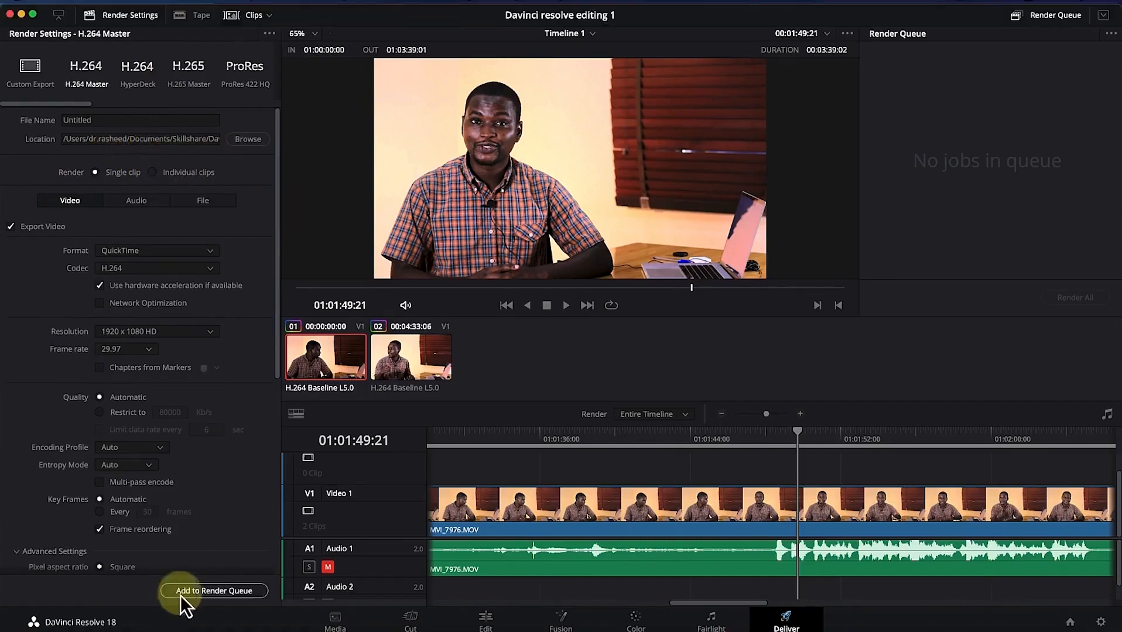
Add the H.264 Master export of Timeline 1 to the render queue and start rendering all jobs.
{"action": "left_click", "coordinate": [182, 595]}
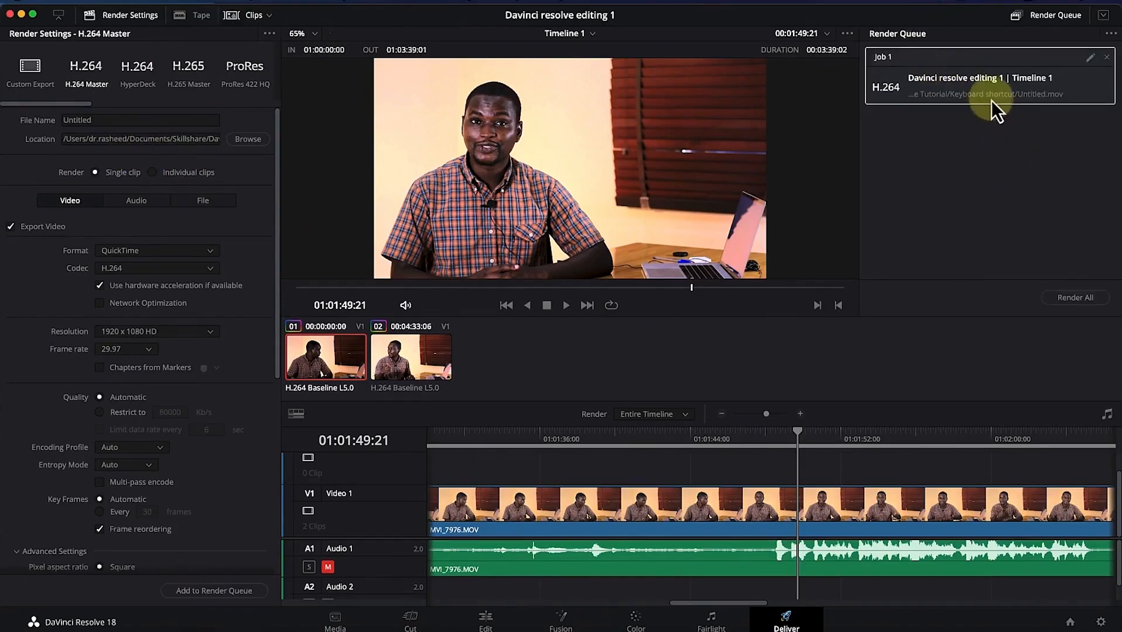
{"action": "left_click", "coordinate": [1070, 302]}
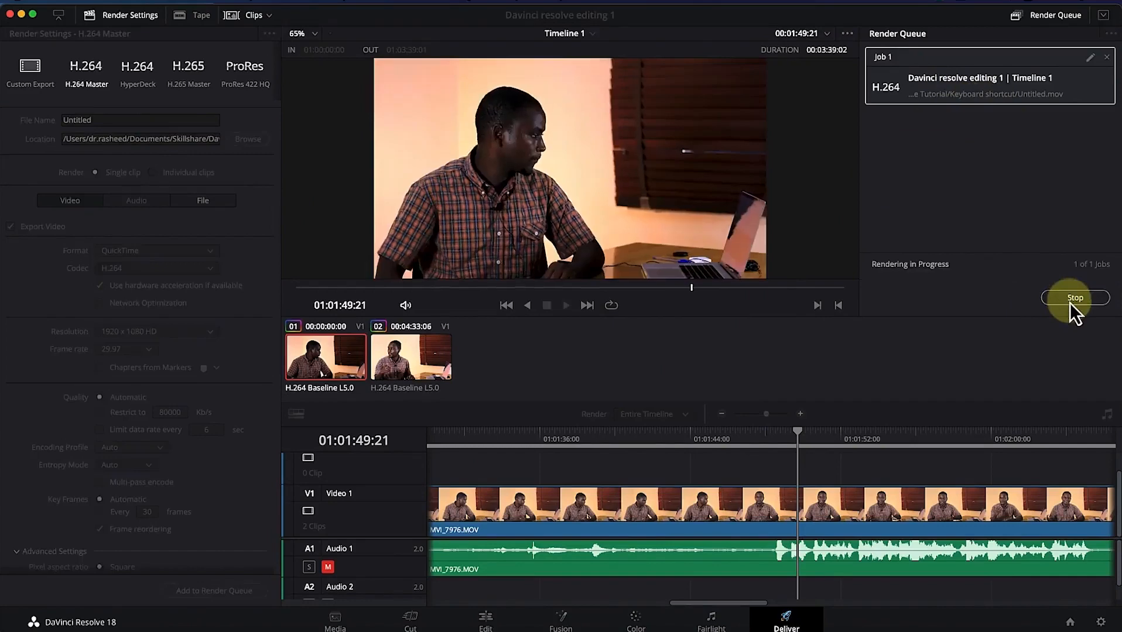